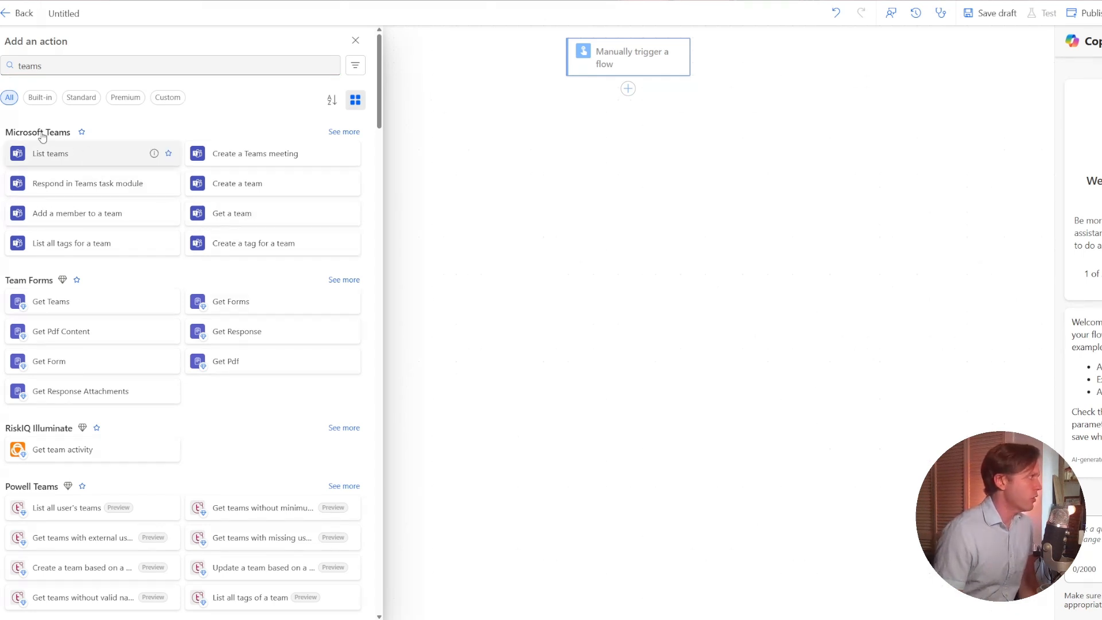
Add the Microsoft Teams action Send a Microsoft Graph HTTP request, with a v1.0/me/onlineMeetings URI filtered by the meeting's JoinWebUrl.
click(352, 132)
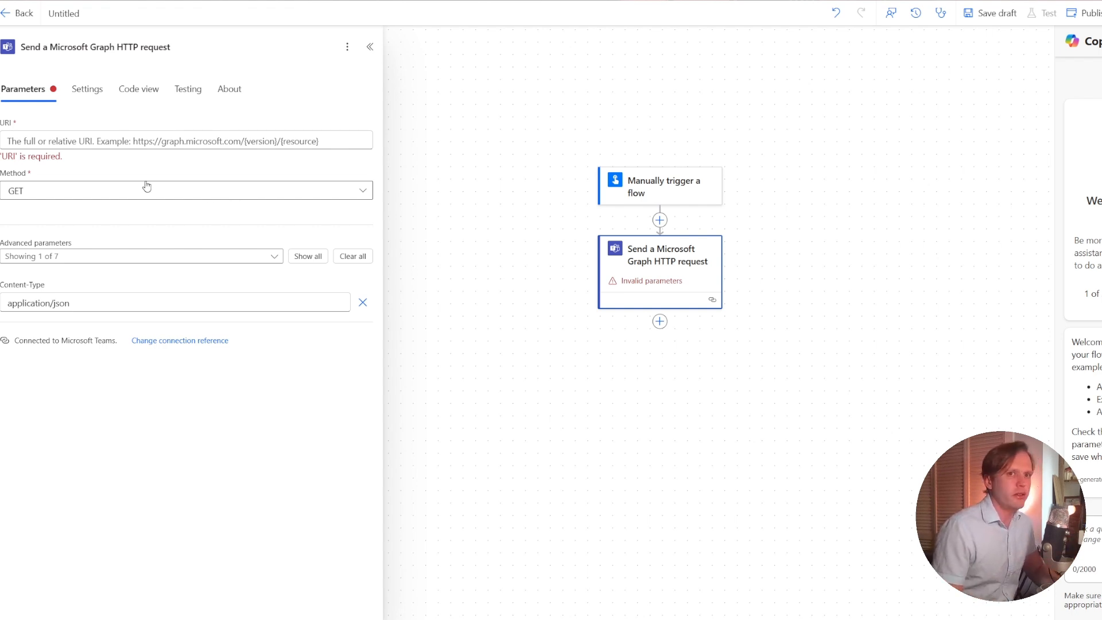
click(23, 138)
key(ctrl+v)
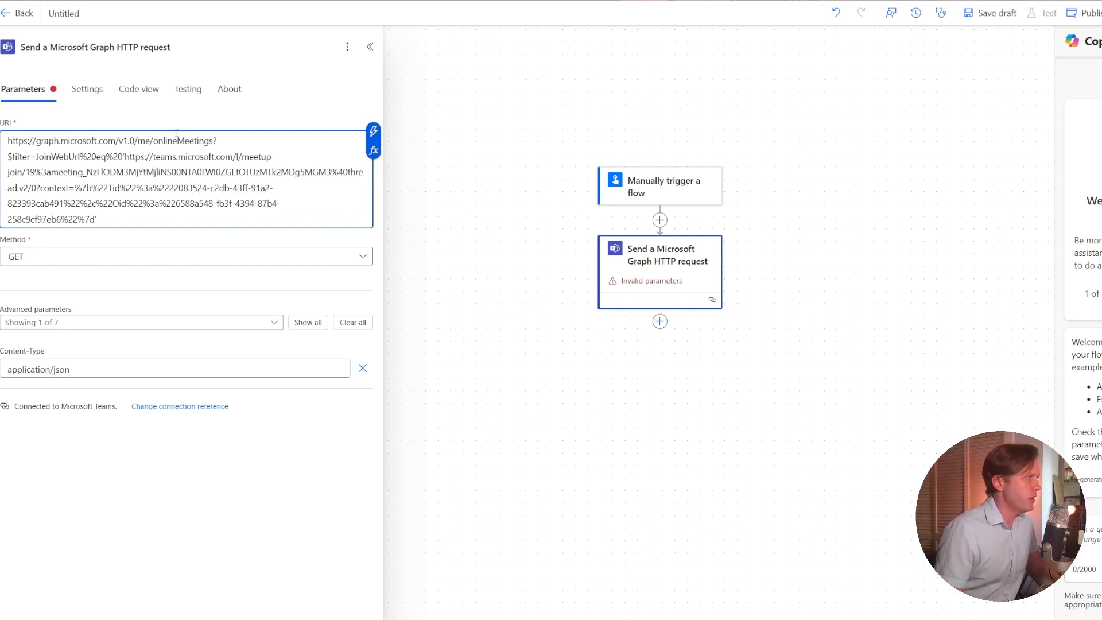
double_click(176, 133)
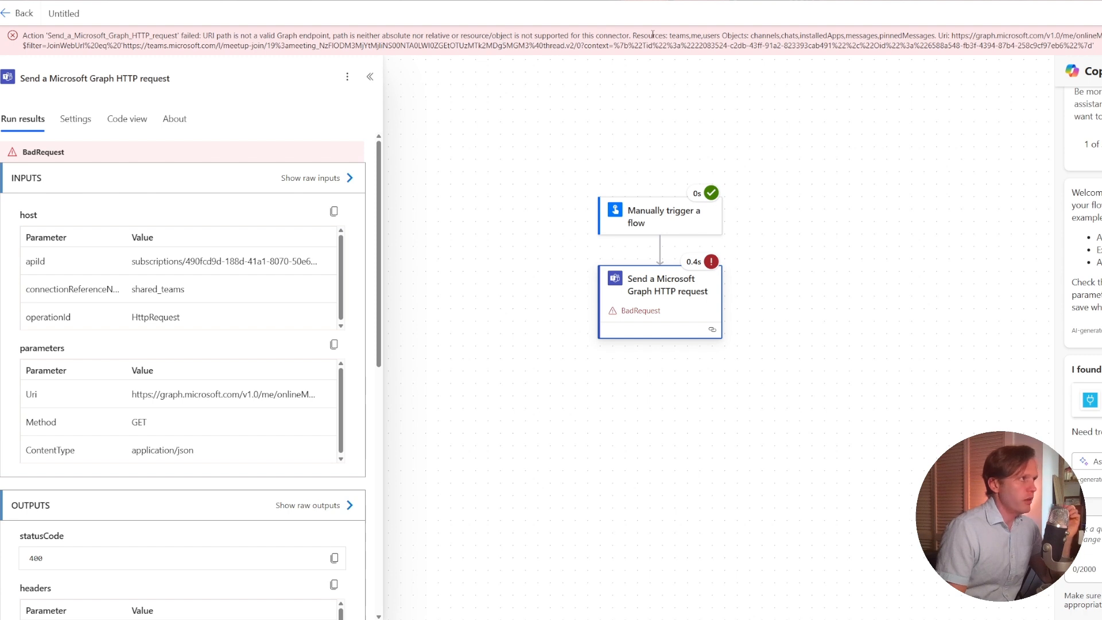
Examine the failed Graph request's error message for the resources and objects the Teams connector supports.
drag(634, 35, 864, 36)
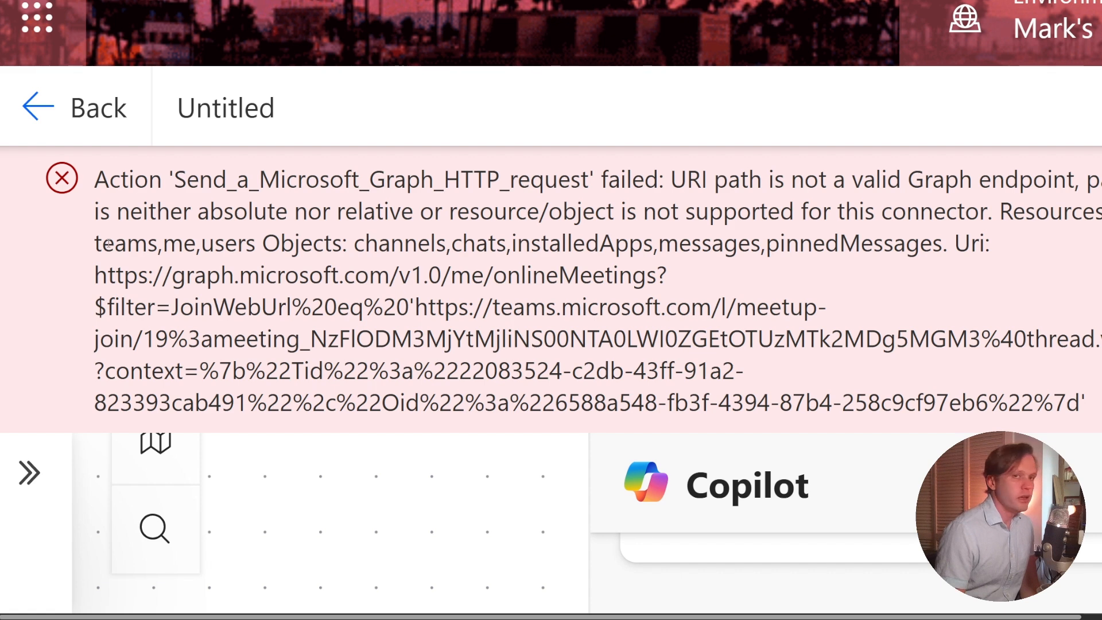
double_click(171, 242)
double_click(218, 242)
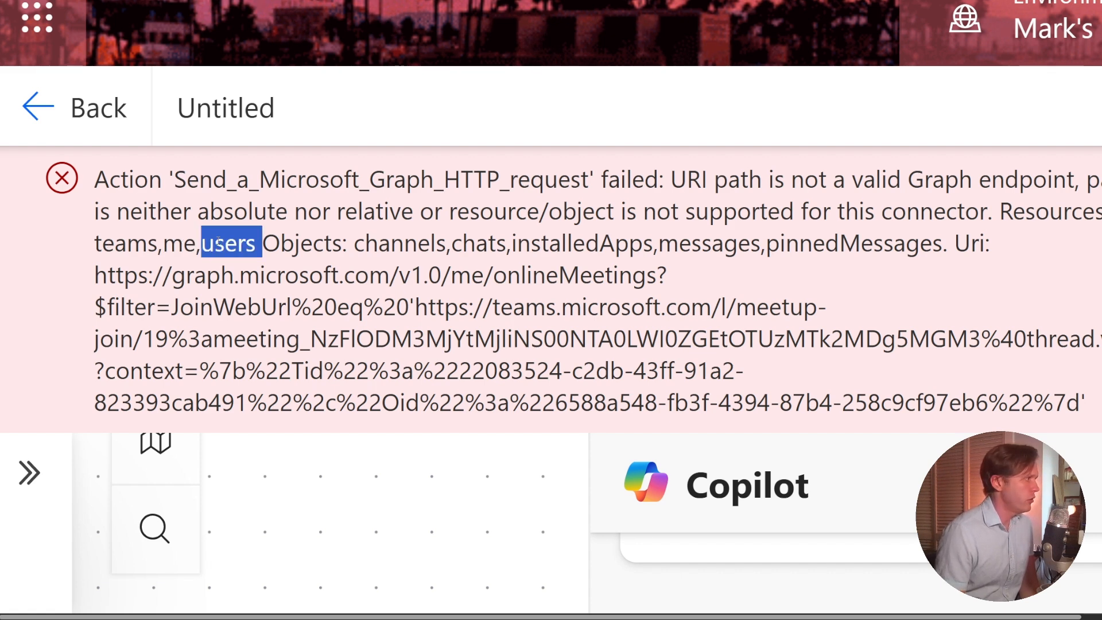
click(373, 242)
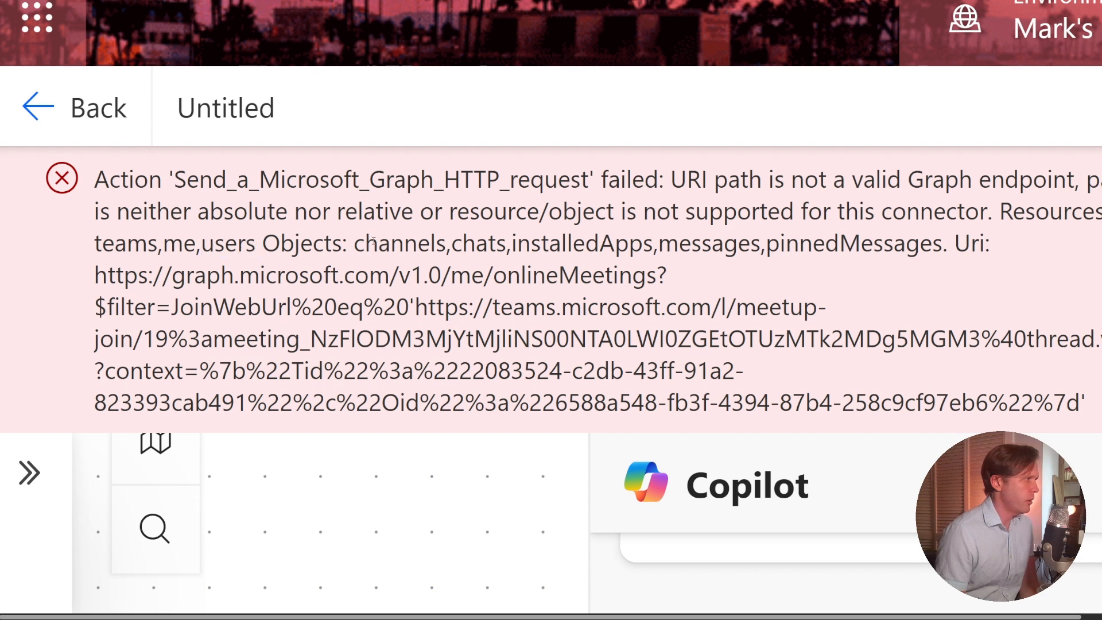
double_click(373, 242)
double_click(457, 243)
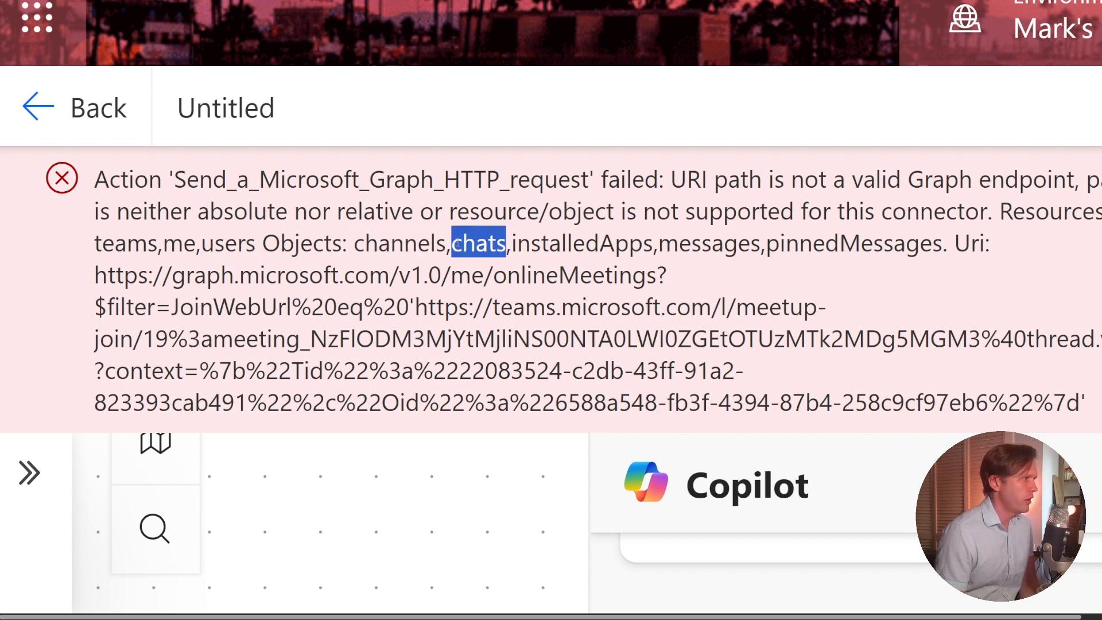
double_click(562, 242)
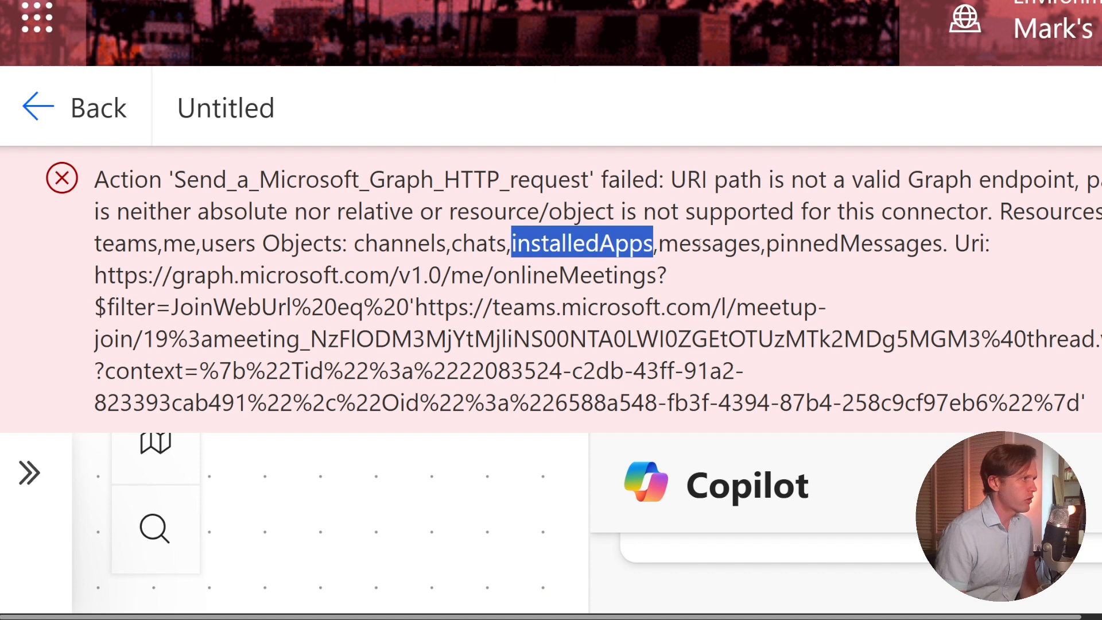
double_click(741, 243)
double_click(822, 242)
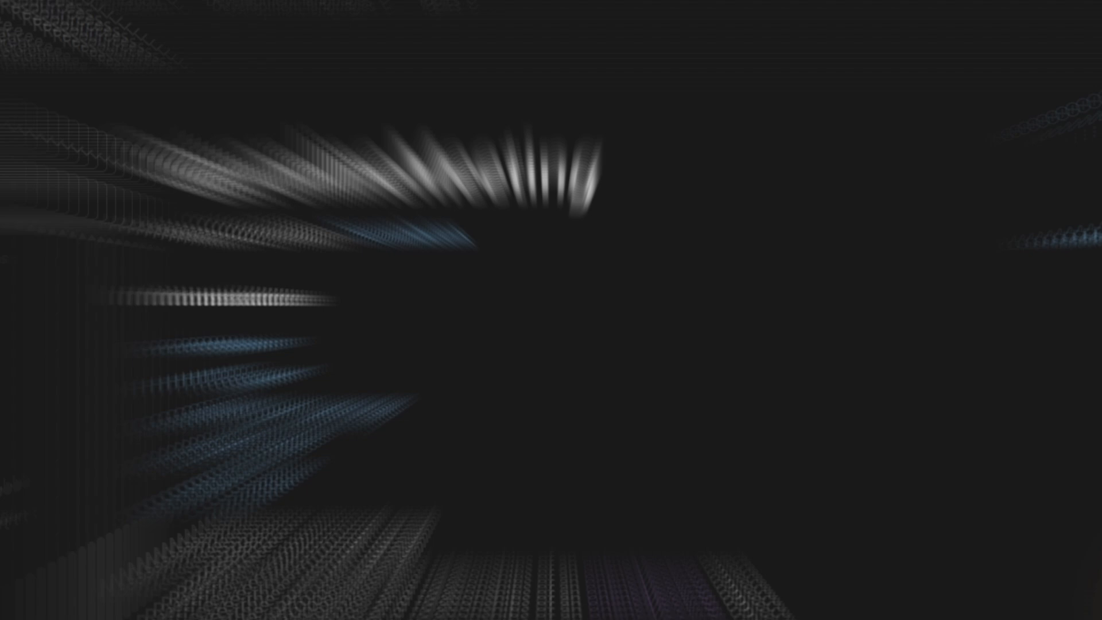
Review the Get onlineMeeting article on Microsoft Learn, examining the /me/onlineMeetings request formats in its Permissions section.
triple_click(422, 229)
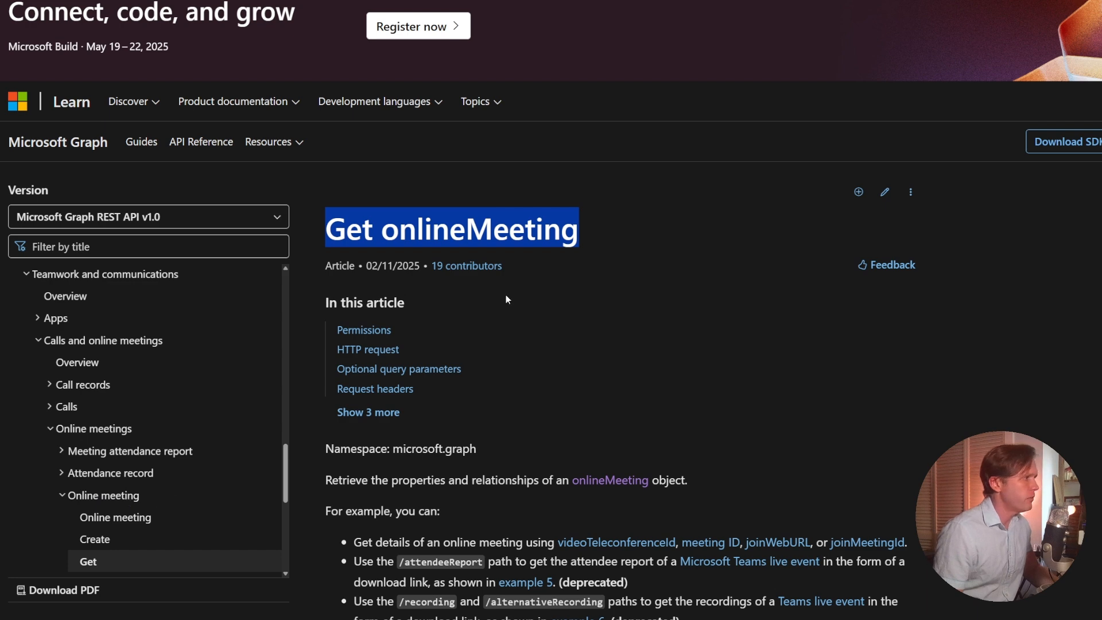
scroll(508, 296, down, 2)
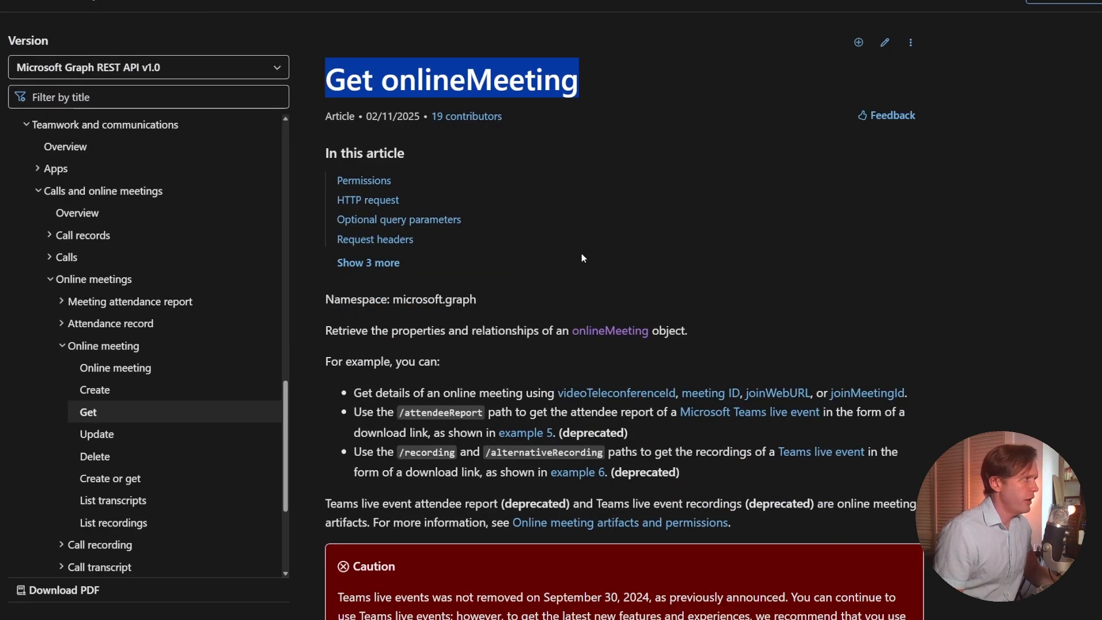
scroll(581, 253, down, 5)
scroll(643, 299, down, 8)
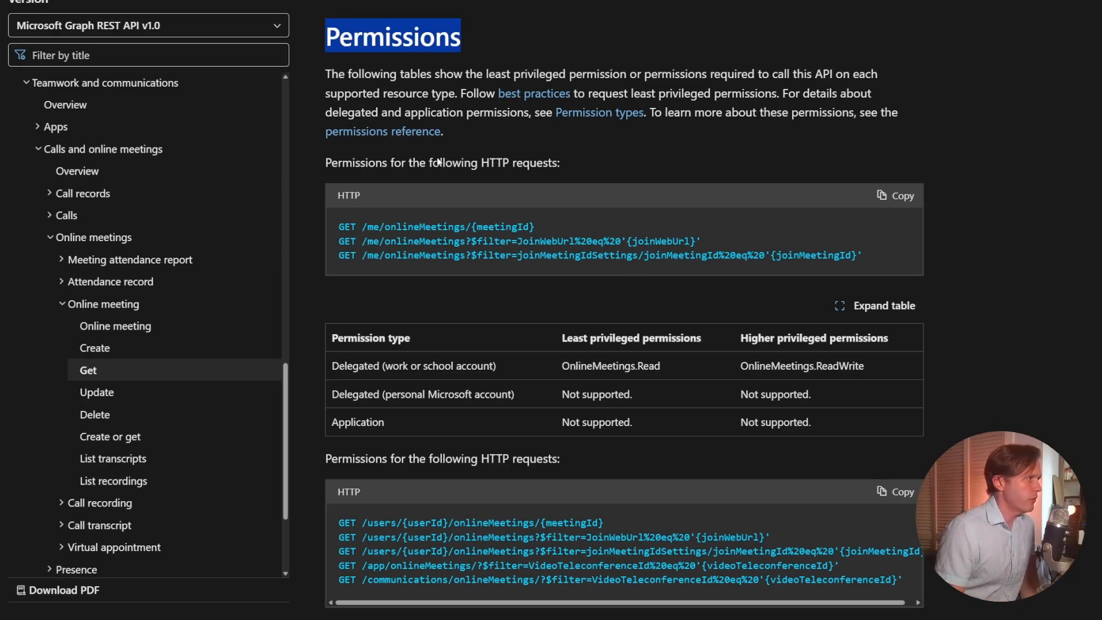
triple_click(410, 241)
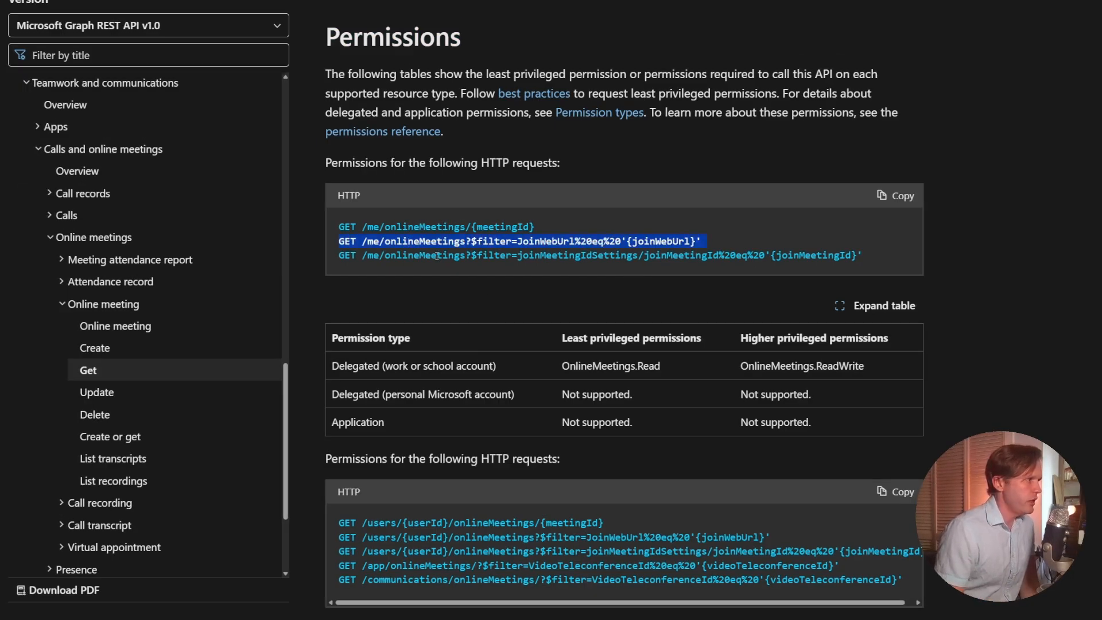
triple_click(425, 256)
scroll(430, 222, down, 1)
double_click(372, 177)
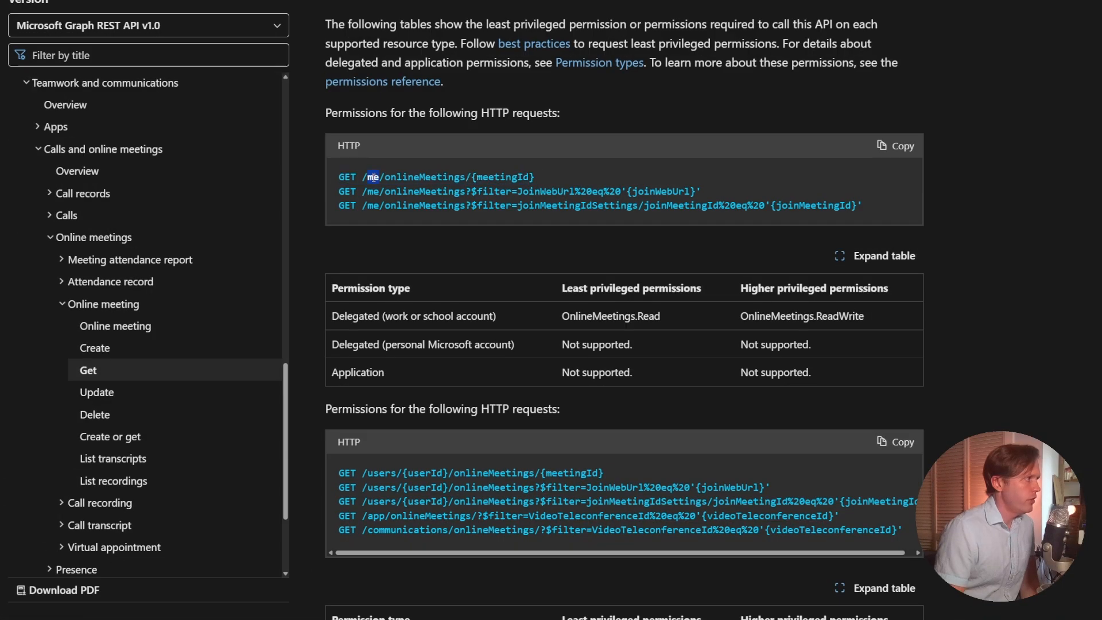
double_click(373, 191)
double_click(373, 205)
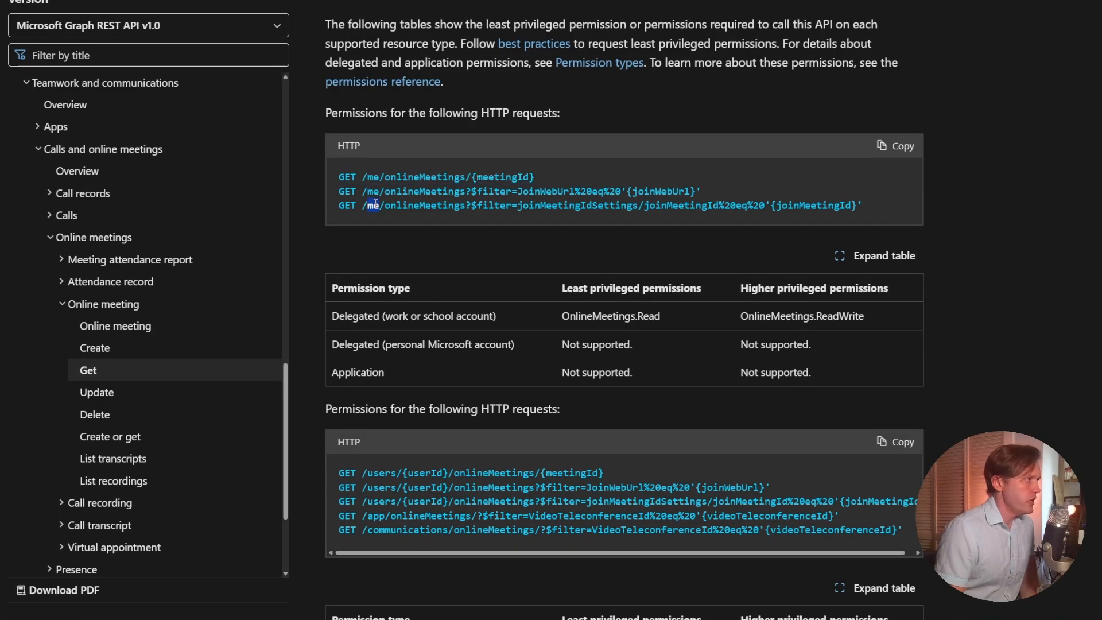
double_click(374, 178)
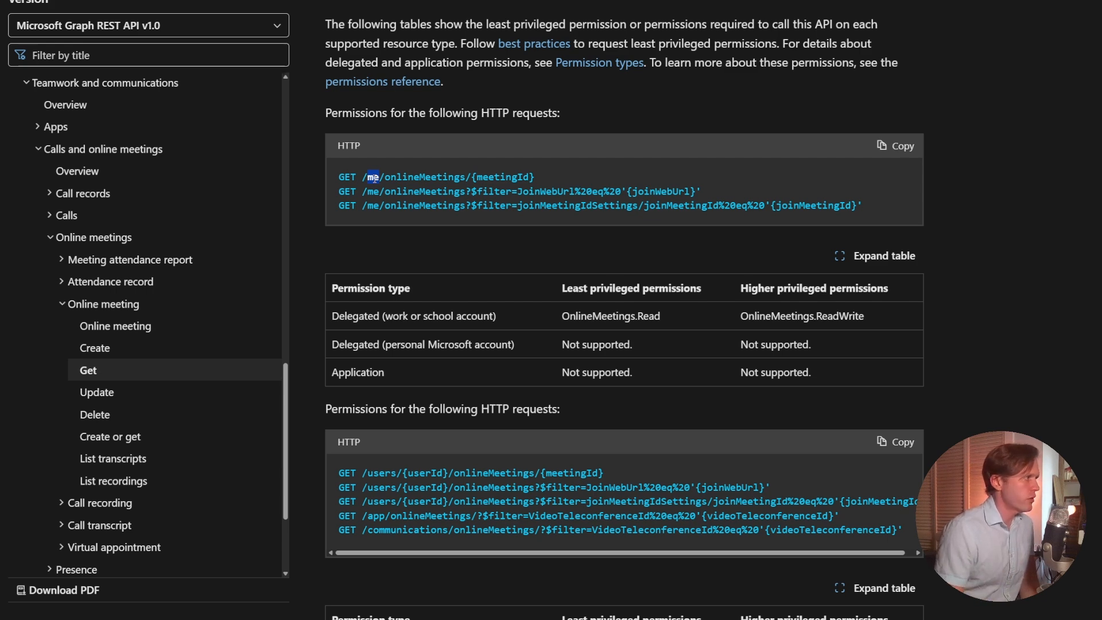
Examine the /users/{userId}/onlineMeetings/{meetingId} request format and its user ID and meeting ID parameters.
scroll(378, 460, down, 2)
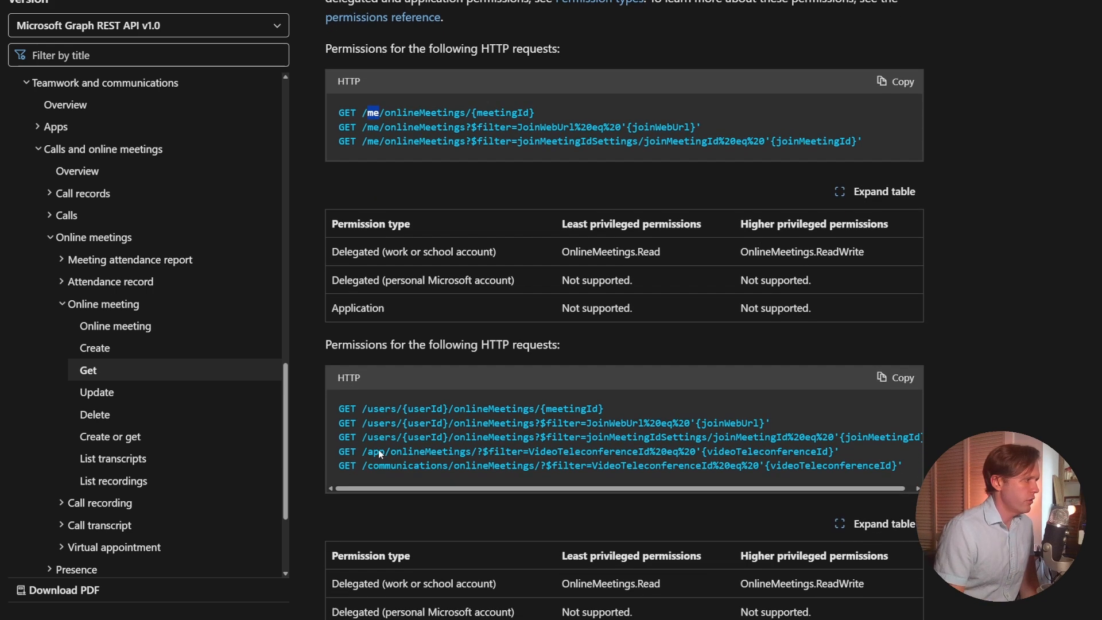
click(385, 384)
double_click(380, 373)
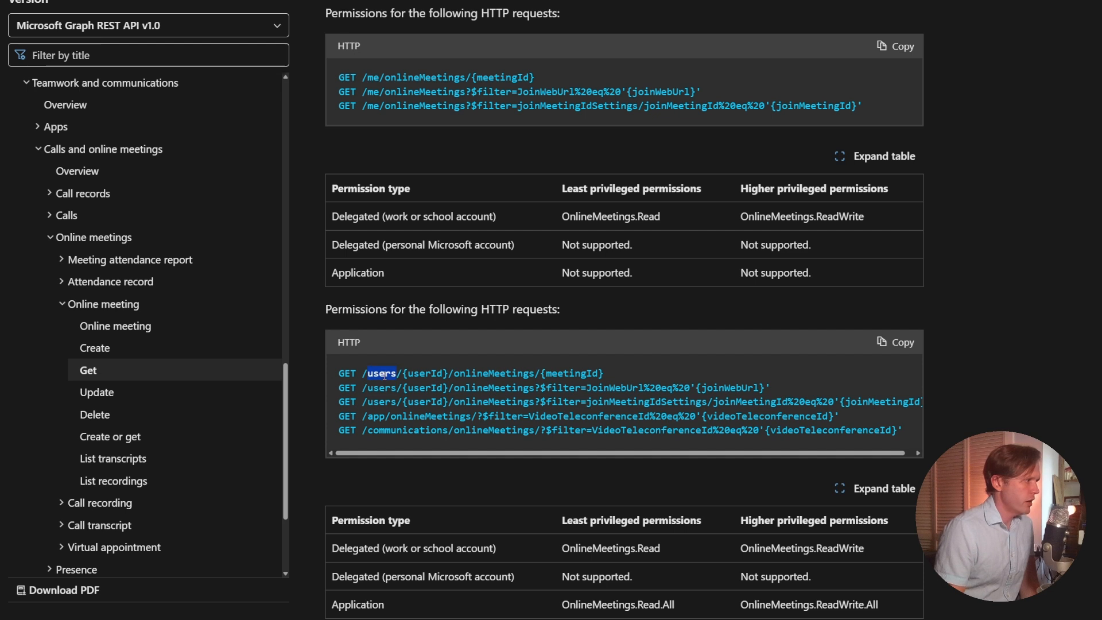
click(424, 373)
double_click(425, 372)
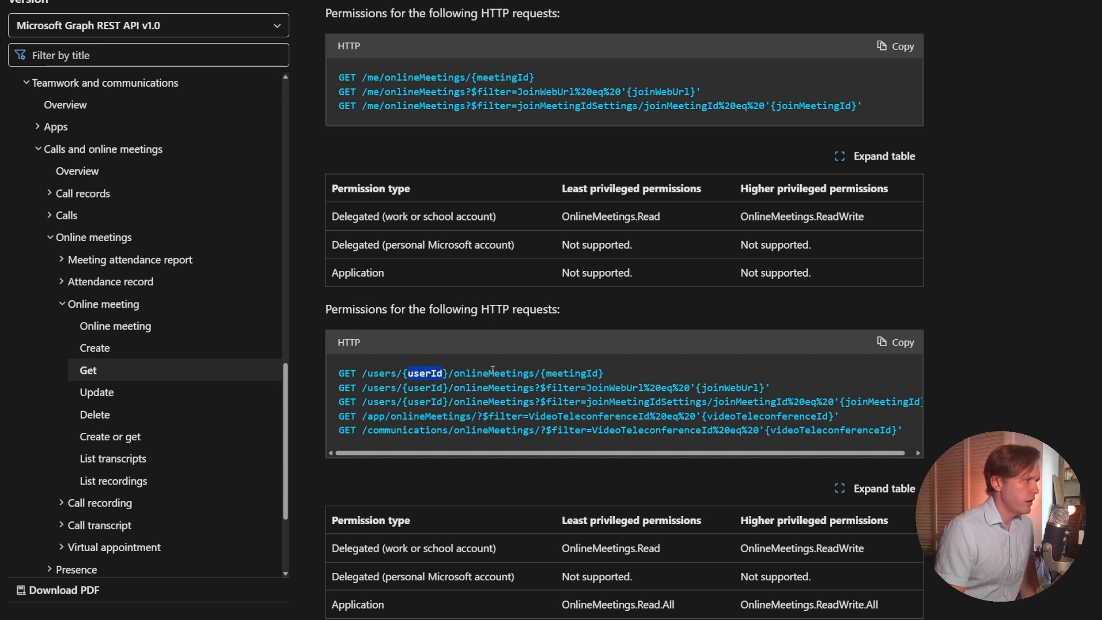
double_click(595, 373)
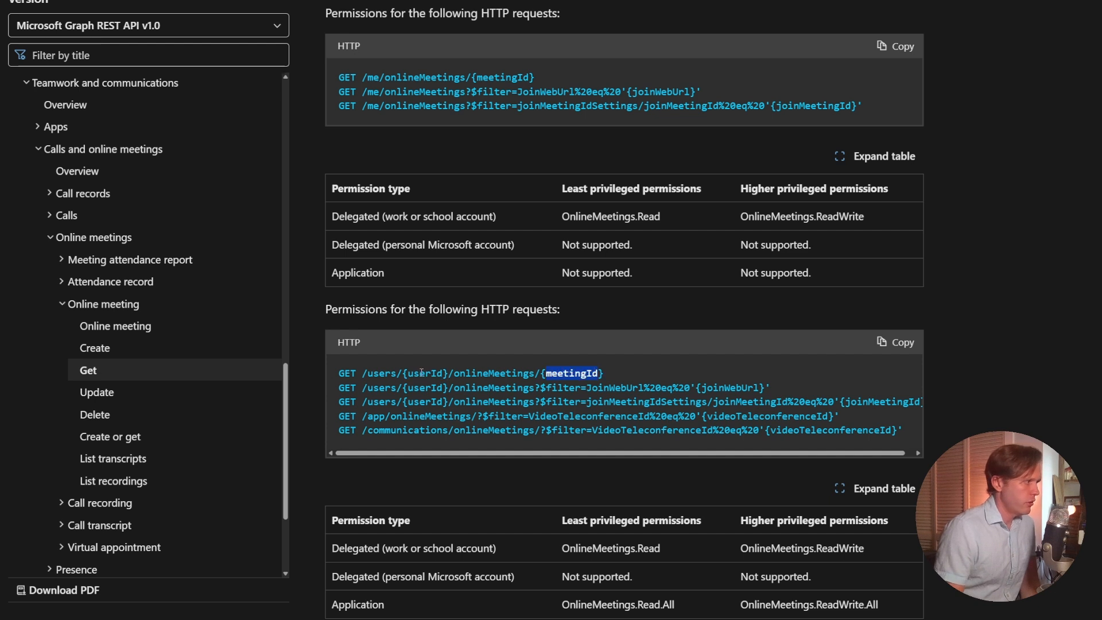
triple_click(422, 373)
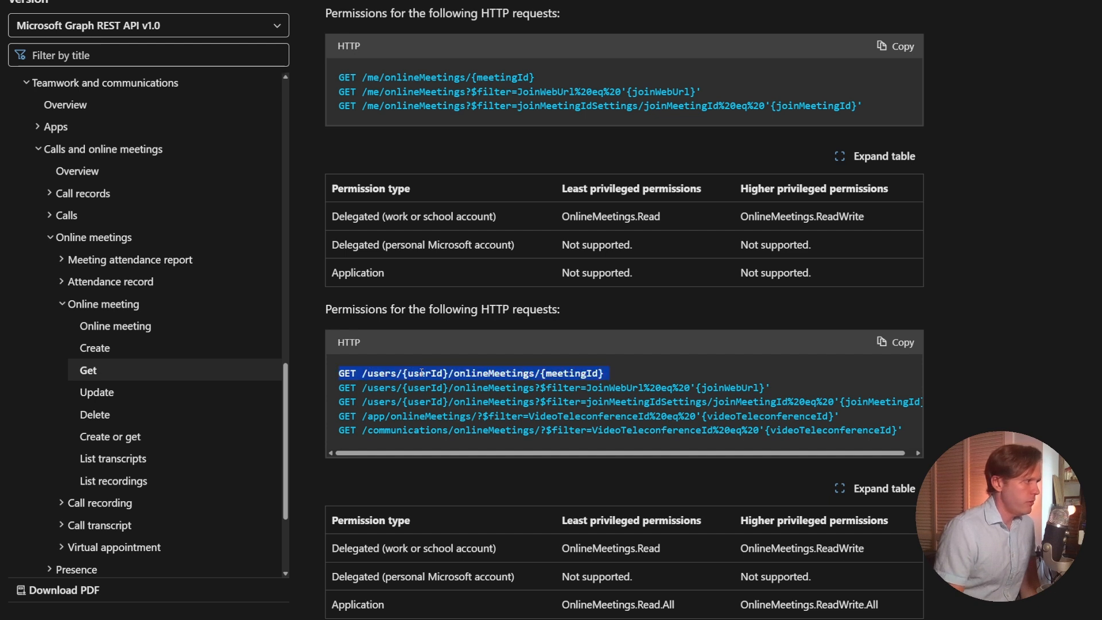
double_click(566, 375)
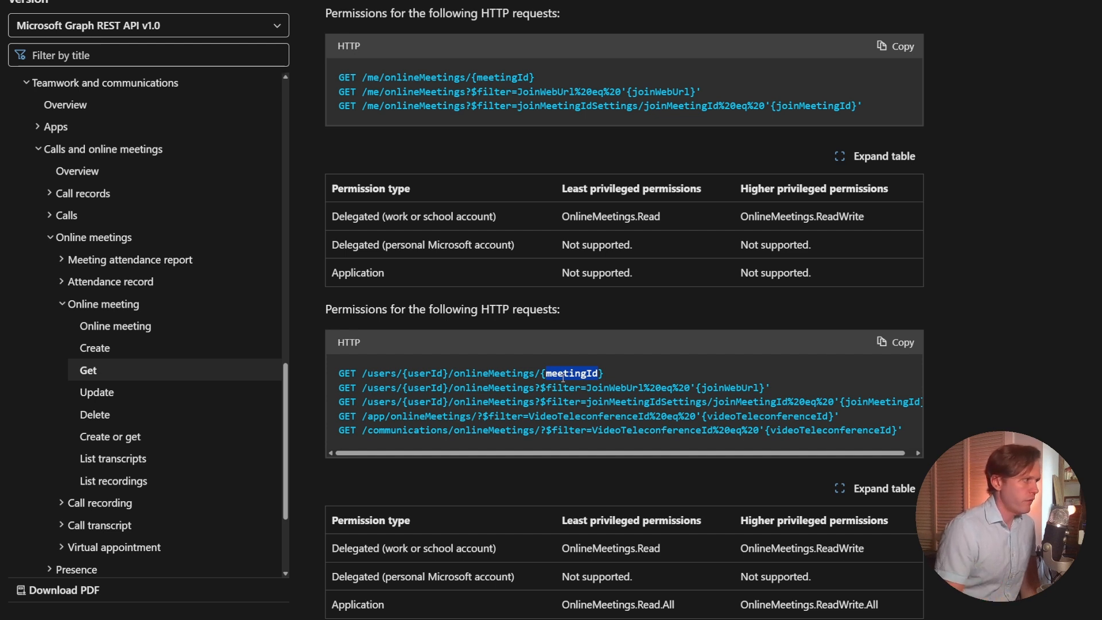
Examine the /users/{userId}/onlineMeetings request that filters by JoinWebUrl, including its filter expression and joinWebUrl parameter.
triple_click(503, 391)
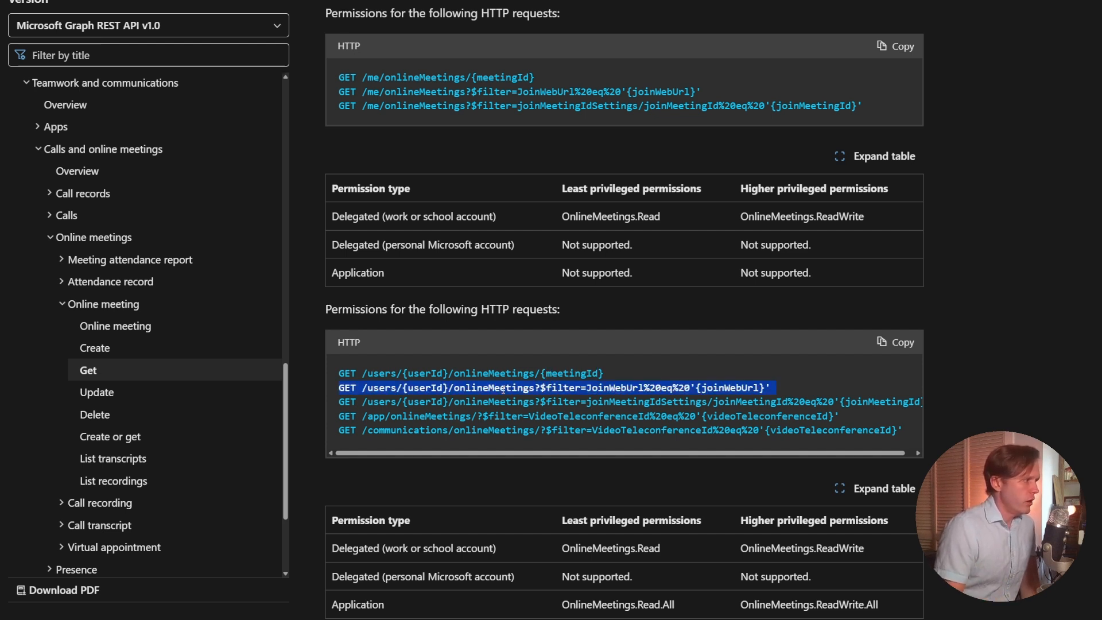
double_click(487, 388)
triple_click(487, 388)
double_click(487, 388)
double_click(562, 388)
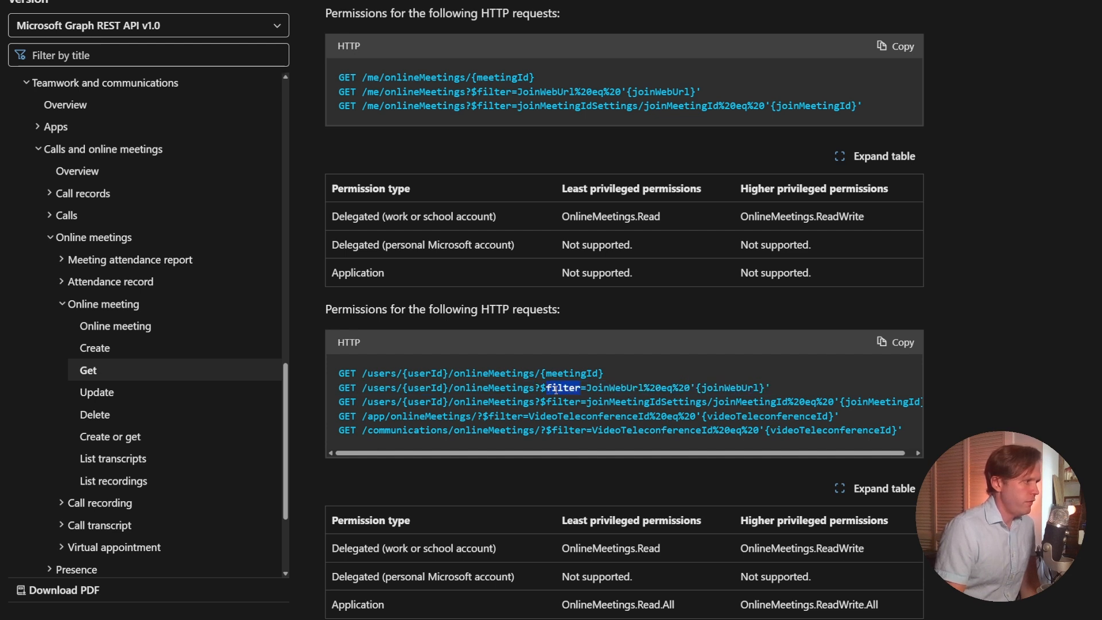
double_click(631, 389)
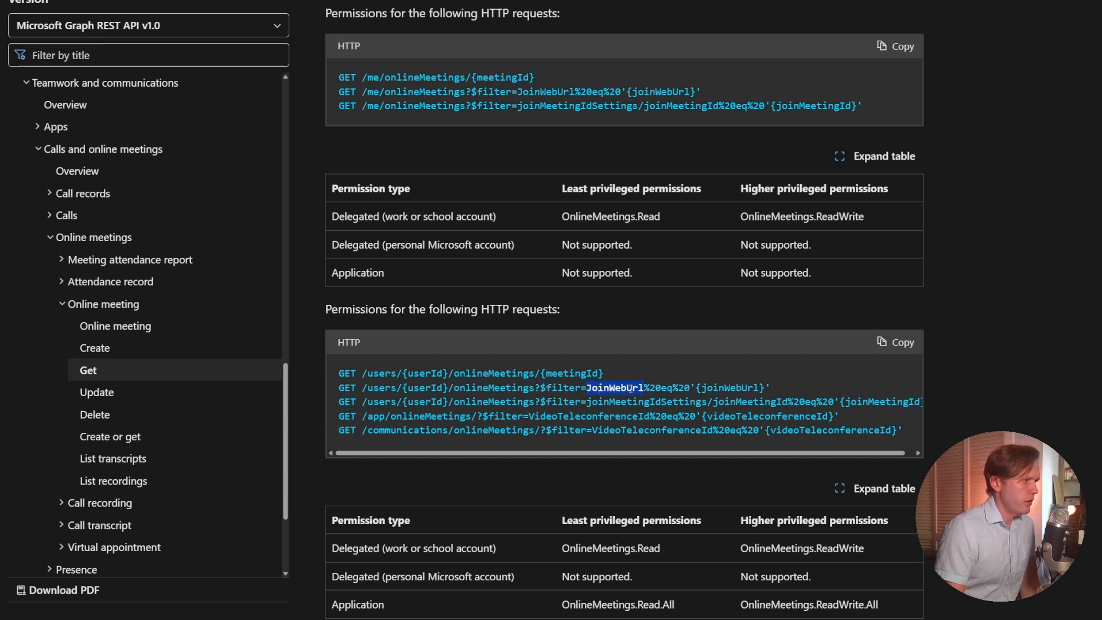
double_click(724, 387)
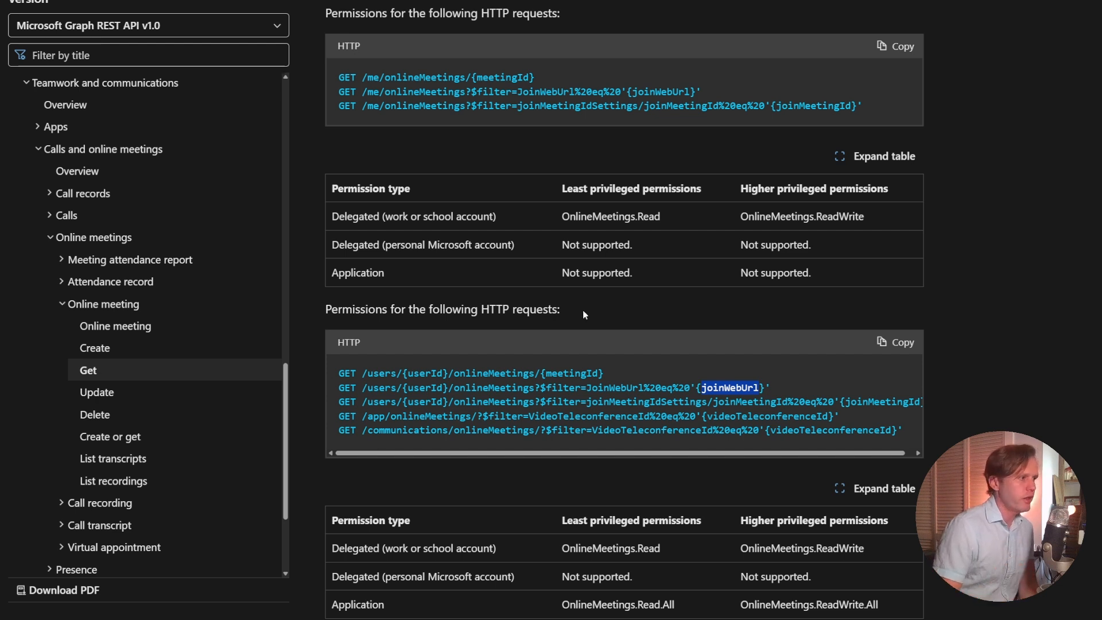
triple_click(726, 389)
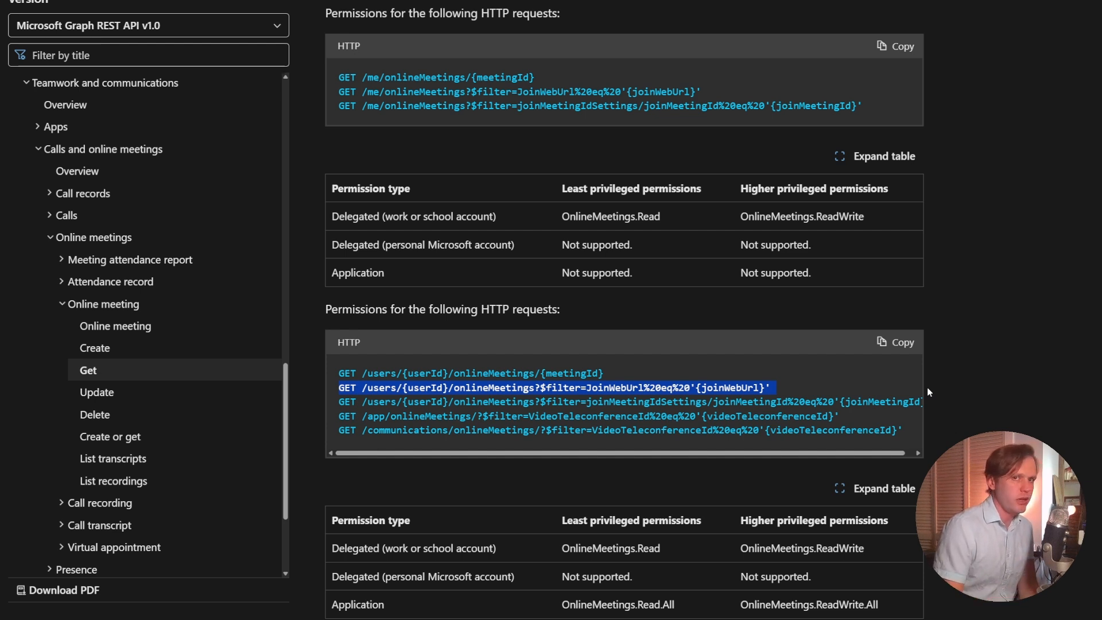
Compare the least privileged delegated and application permissions required for the /users online meeting requests.
scroll(928, 387, down, 5)
click(577, 248)
double_click(577, 249)
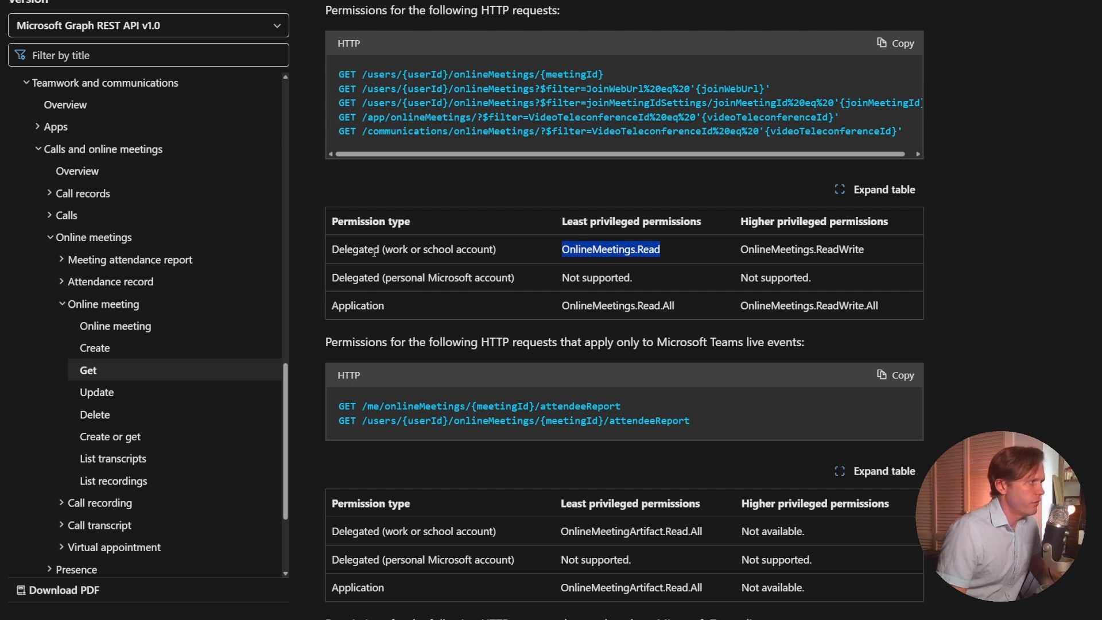
double_click(356, 250)
double_click(615, 305)
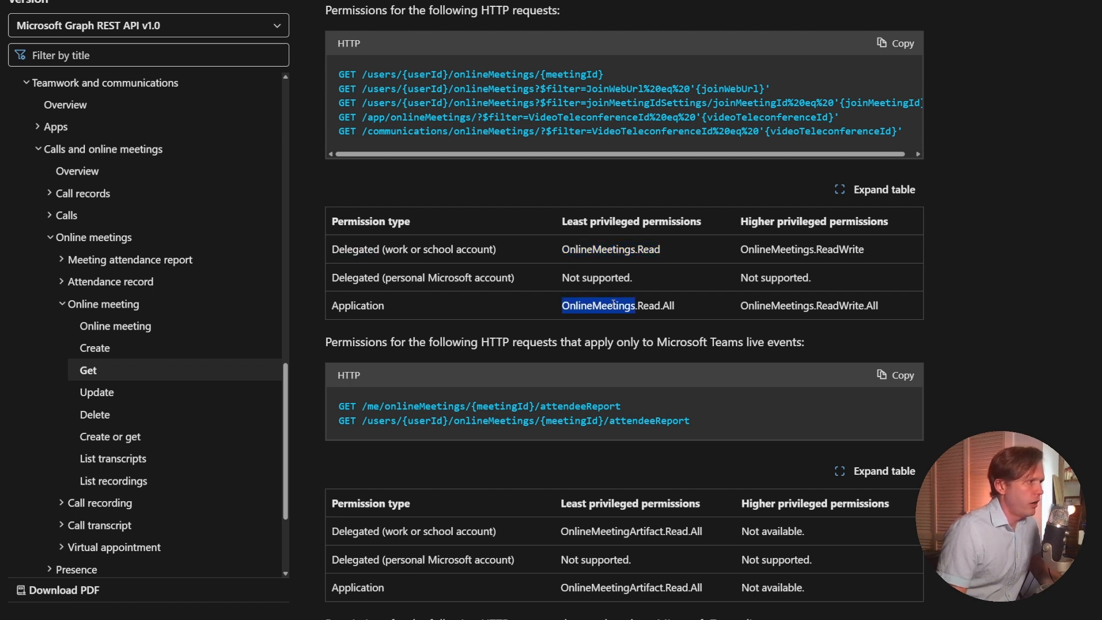
triple_click(654, 305)
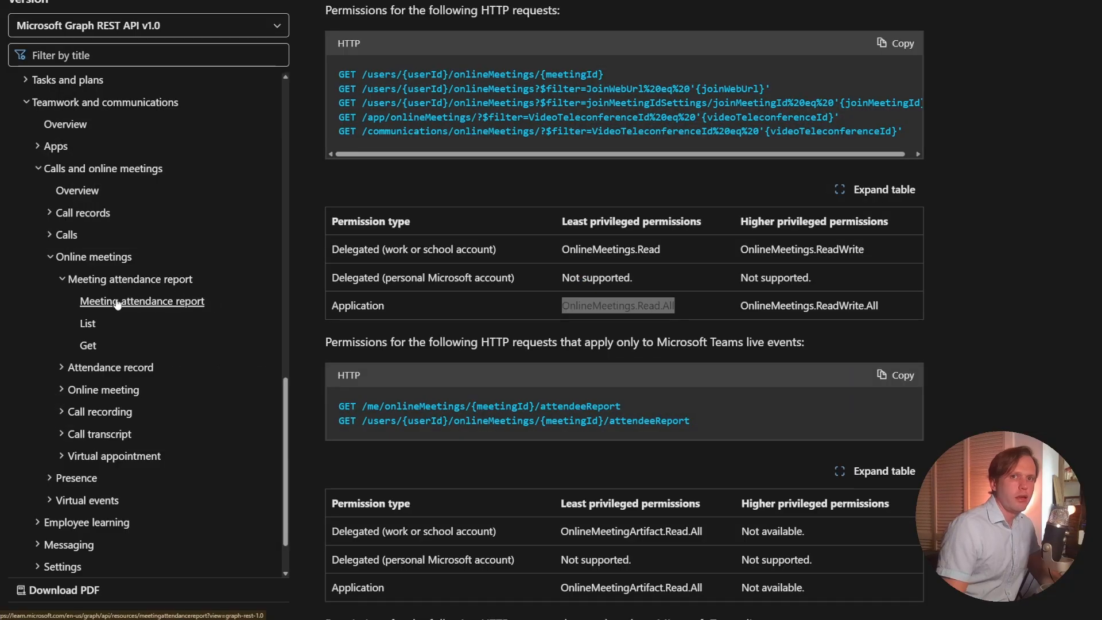
Open the Meeting attendance report resource article and examine the start time, end time and participant count properties in its JSON representation.
click(124, 305)
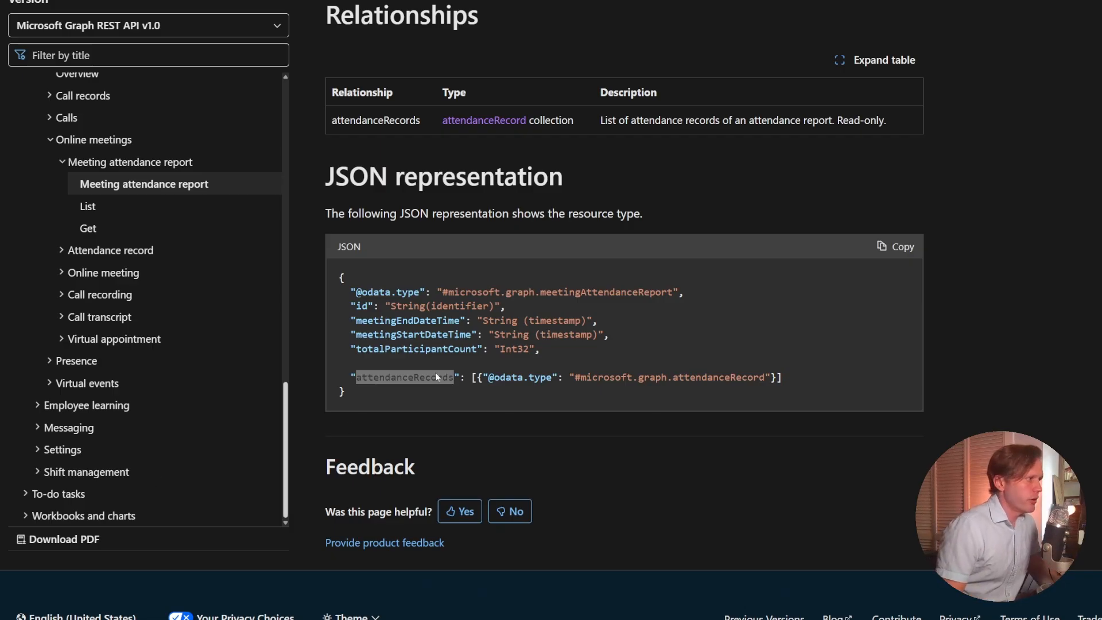
click(389, 324)
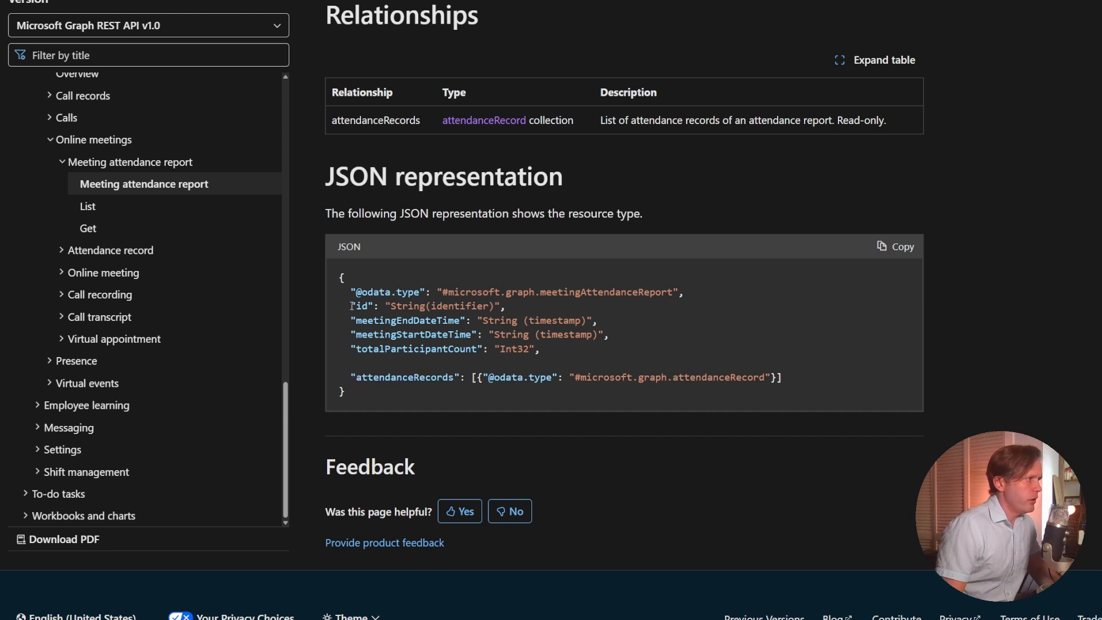
double_click(374, 323)
double_click(377, 334)
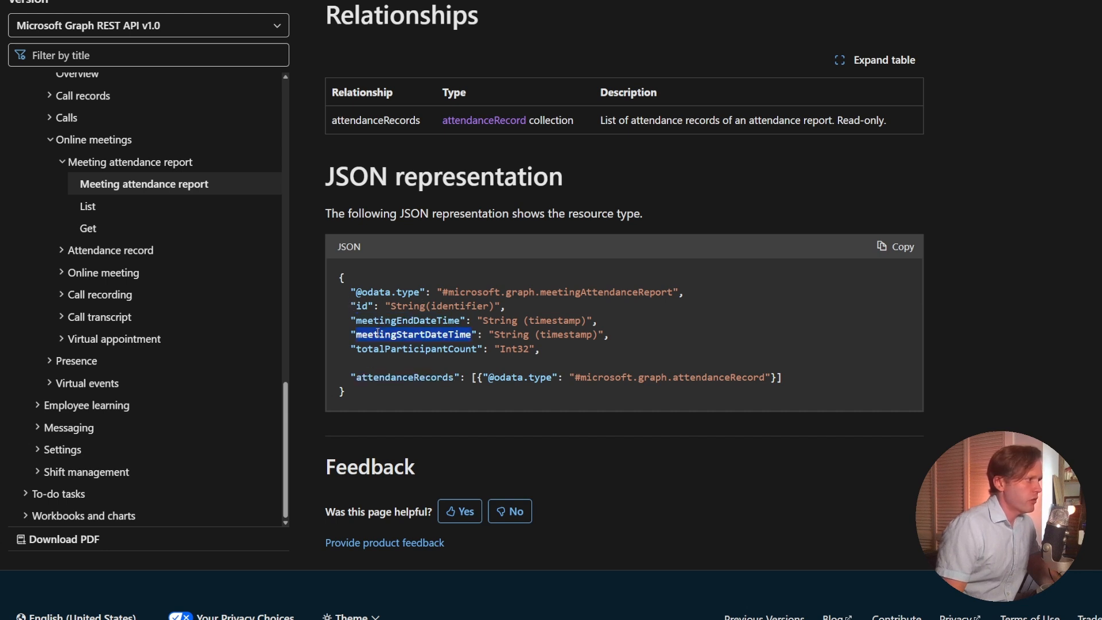
double_click(379, 320)
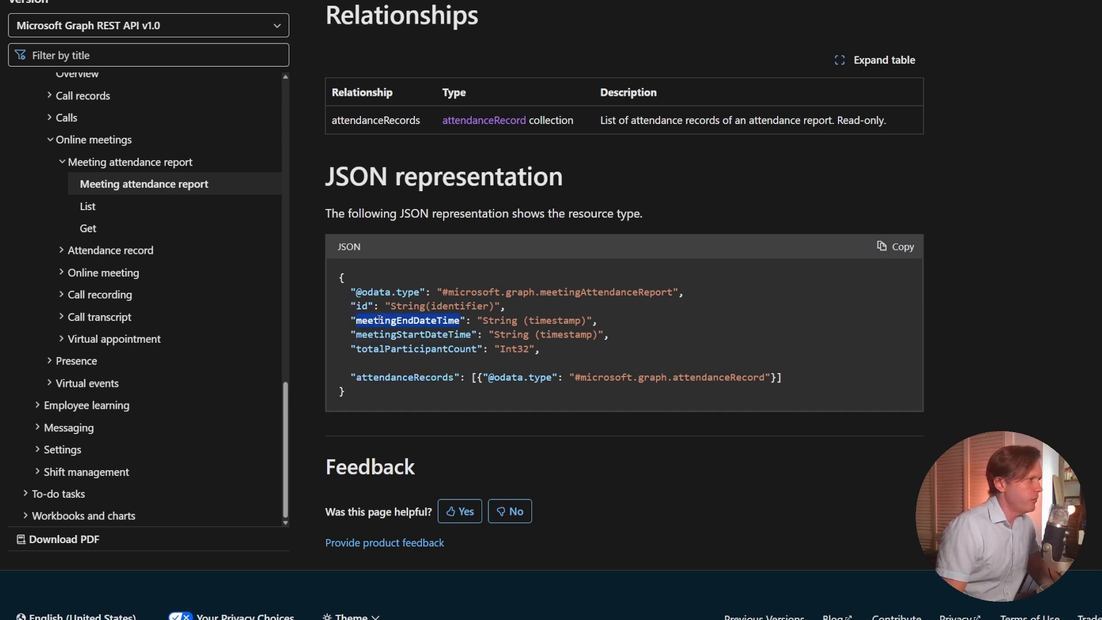
double_click(414, 346)
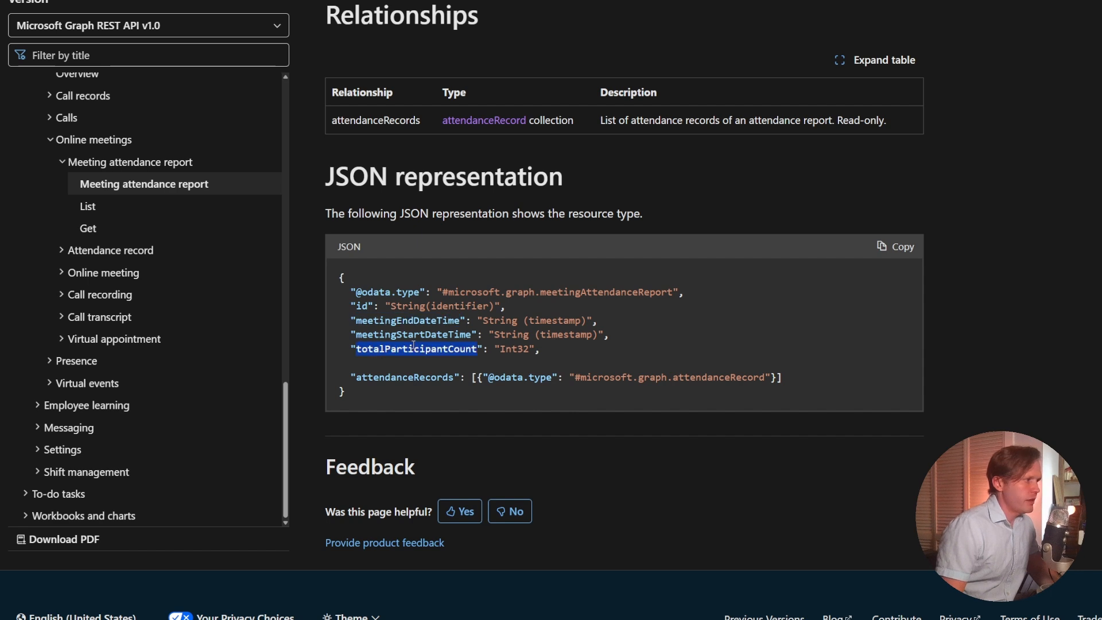
Open the List article for meeting attendance reports and compare its least privileged delegated and application permissions.
double_click(410, 376)
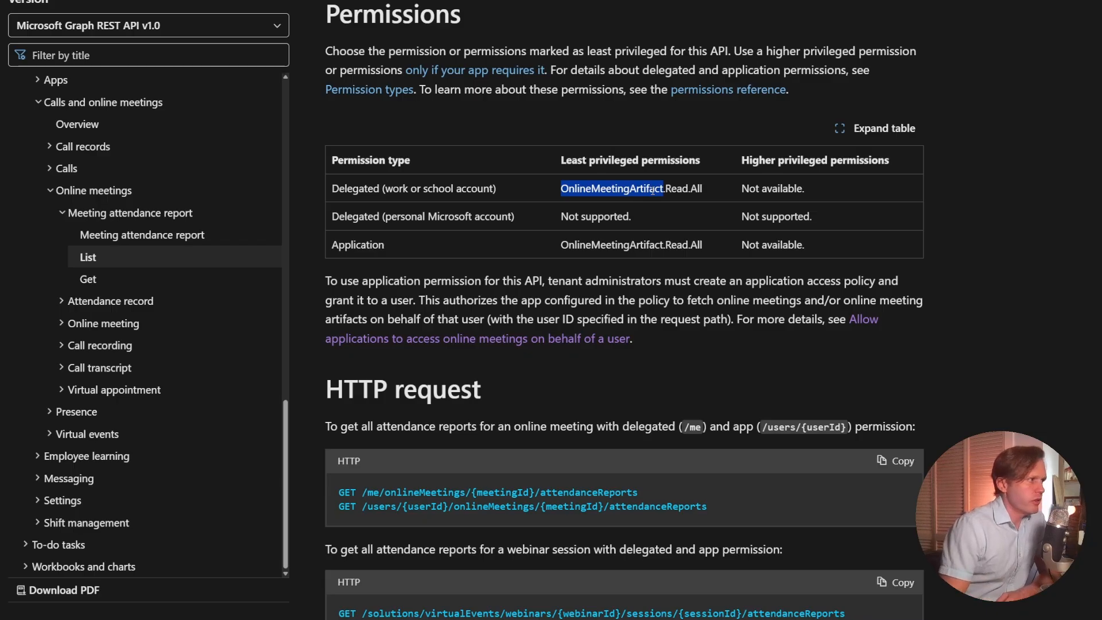
double_click(588, 190)
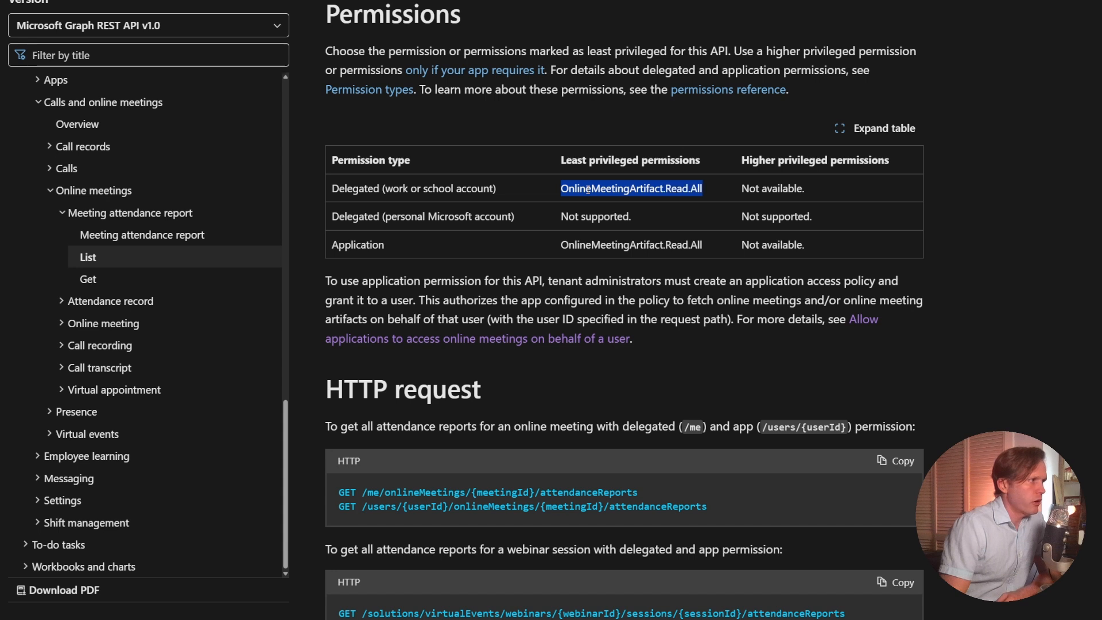
triple_click(674, 190)
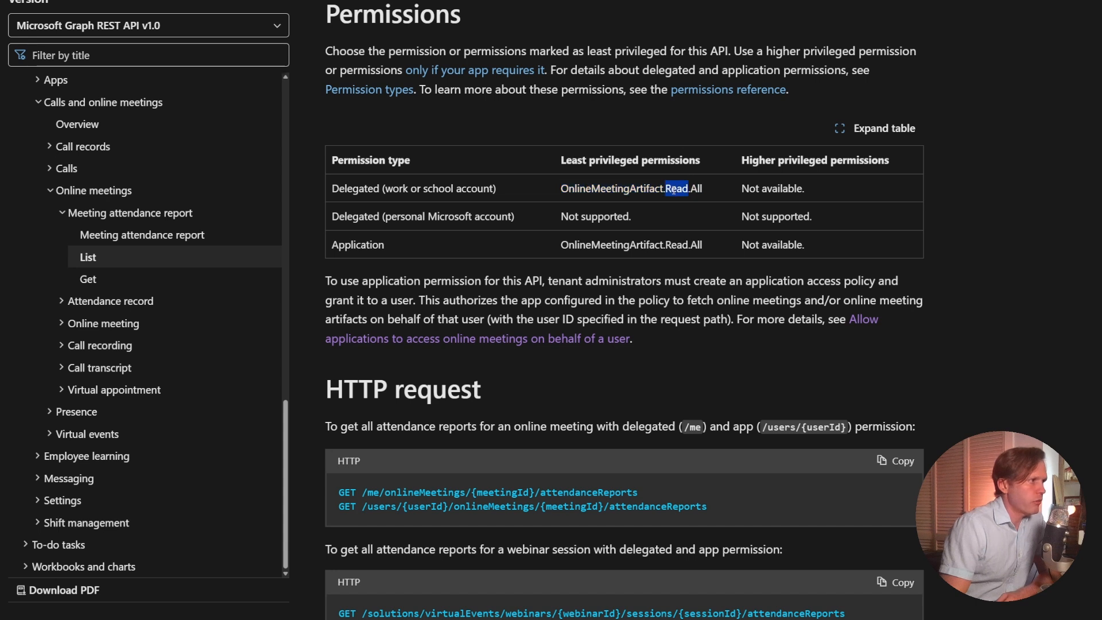
double_click(603, 248)
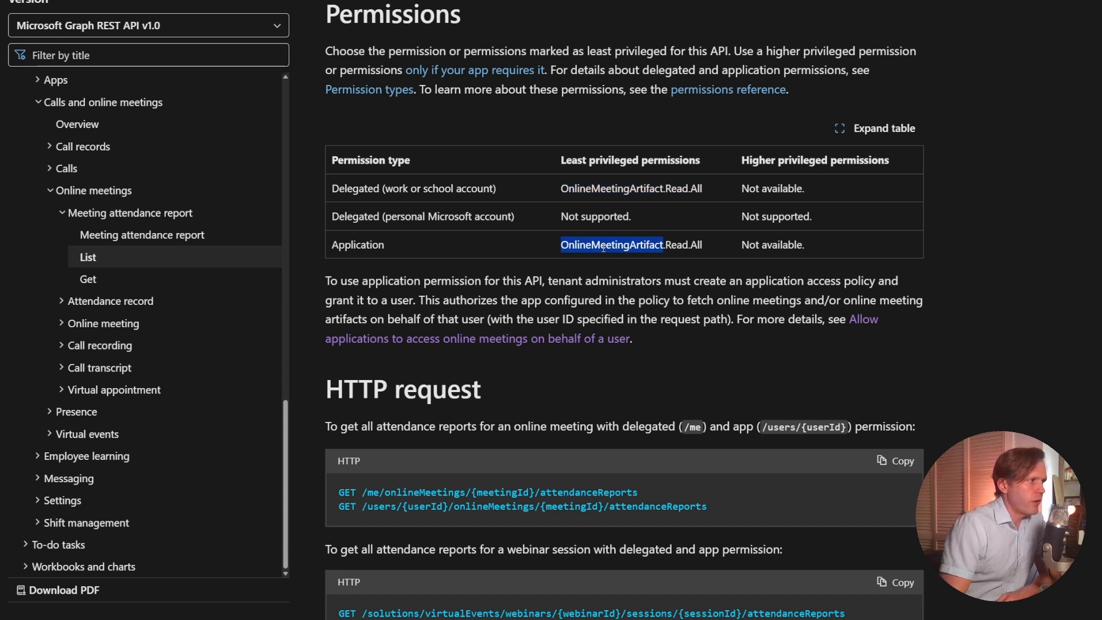
triple_click(652, 244)
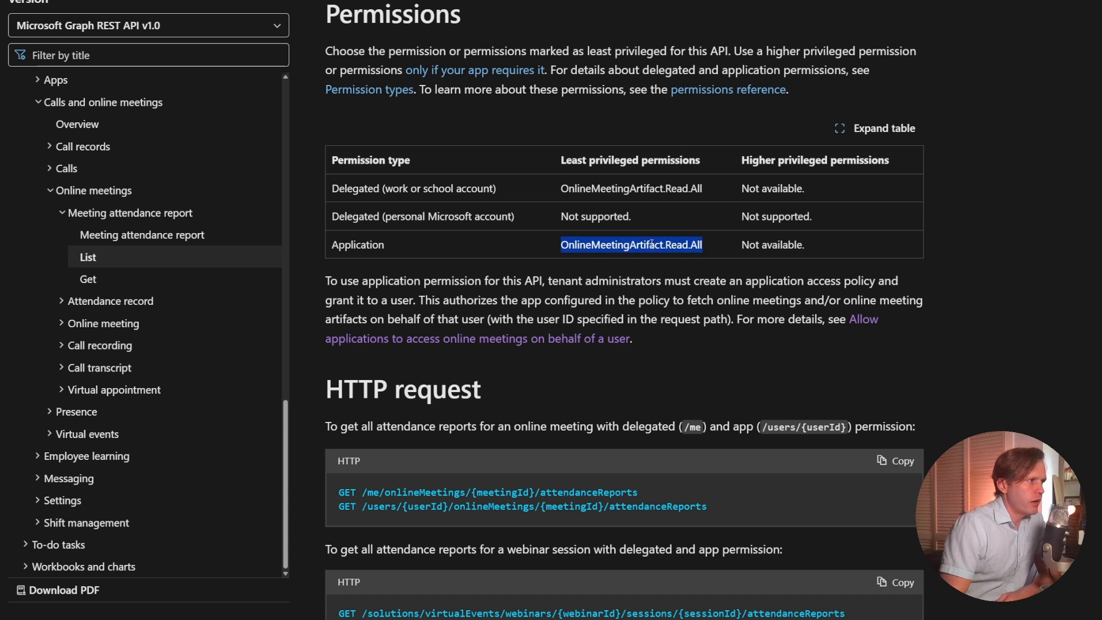
double_click(374, 245)
double_click(360, 190)
Examine the /users/{userId}/onlineMeetings/{meetingId}/attendanceReports request, including its user ID and meeting ID parameters.
scroll(436, 271, down, 5)
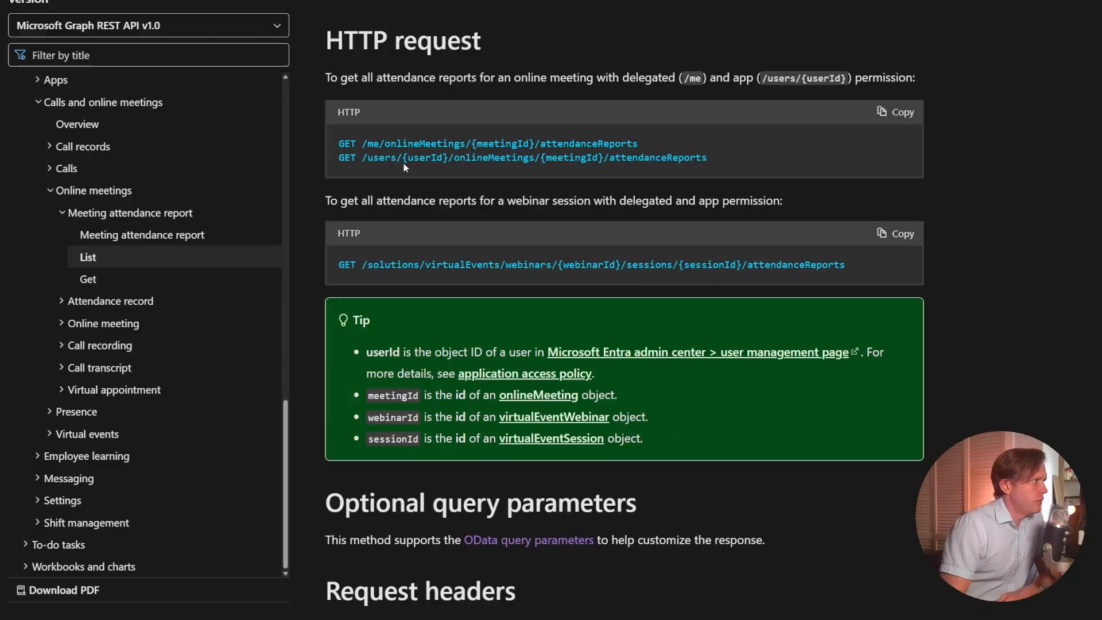
double_click(390, 157)
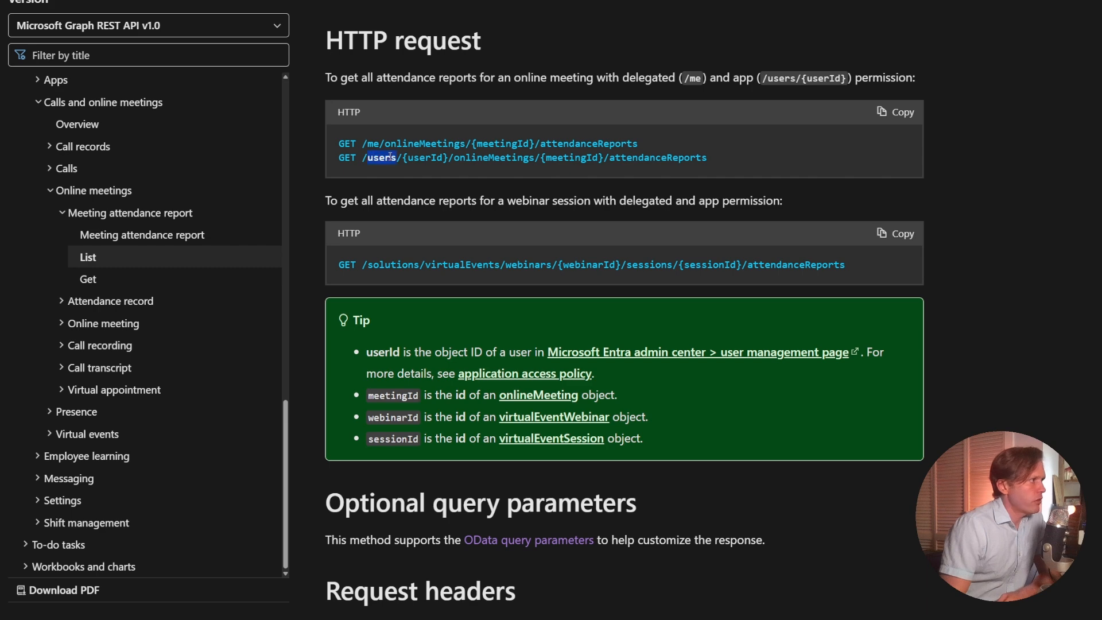
double_click(425, 157)
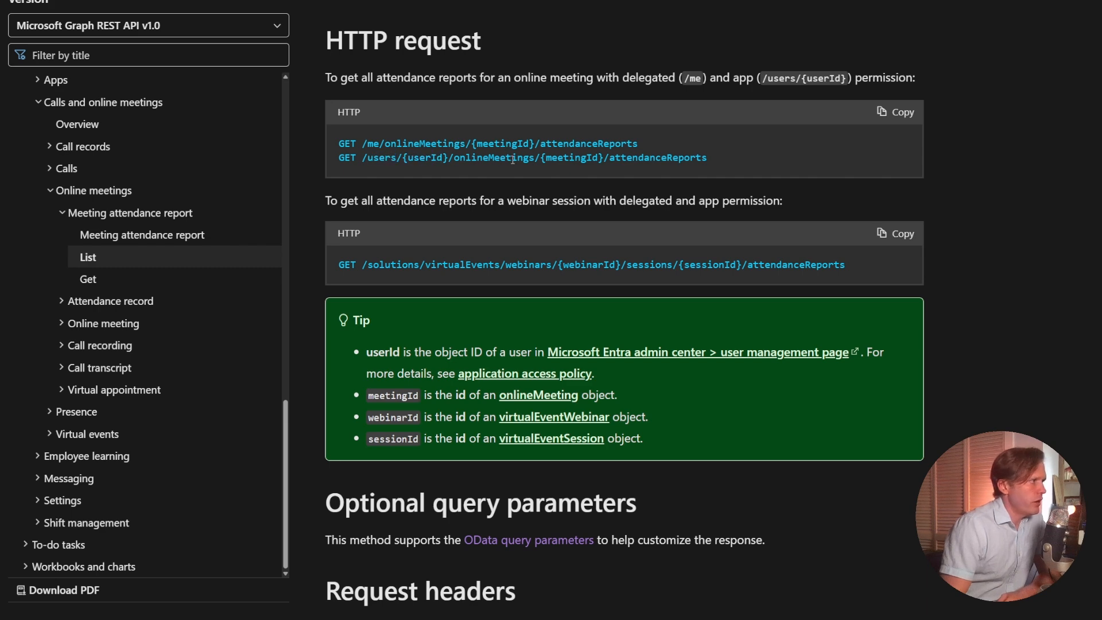
double_click(493, 157)
click(588, 156)
double_click(589, 156)
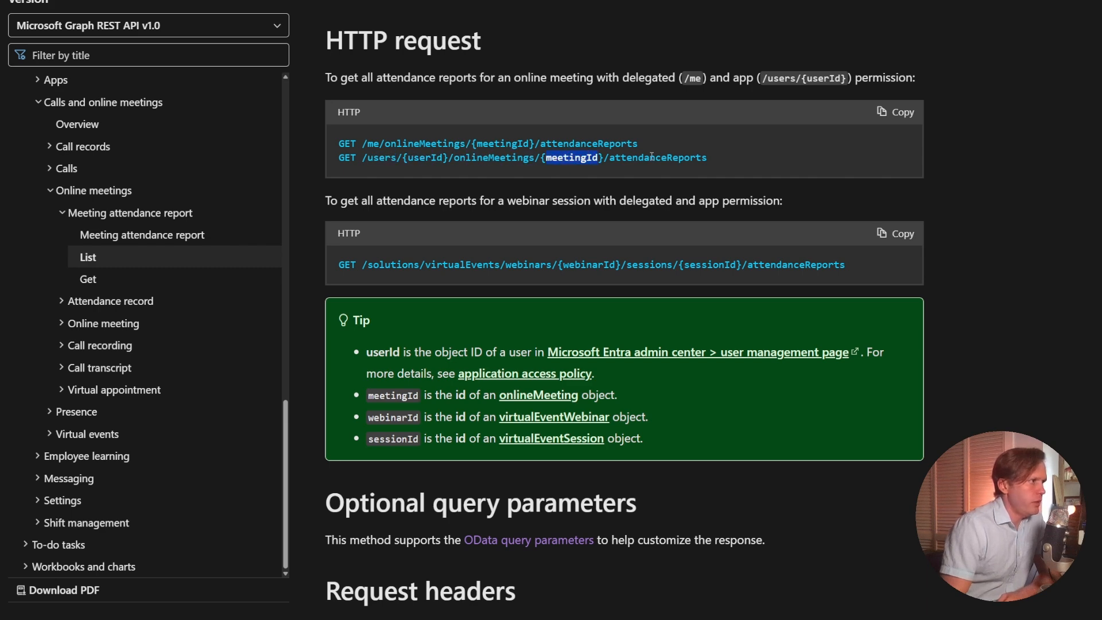
double_click(652, 157)
double_click(585, 157)
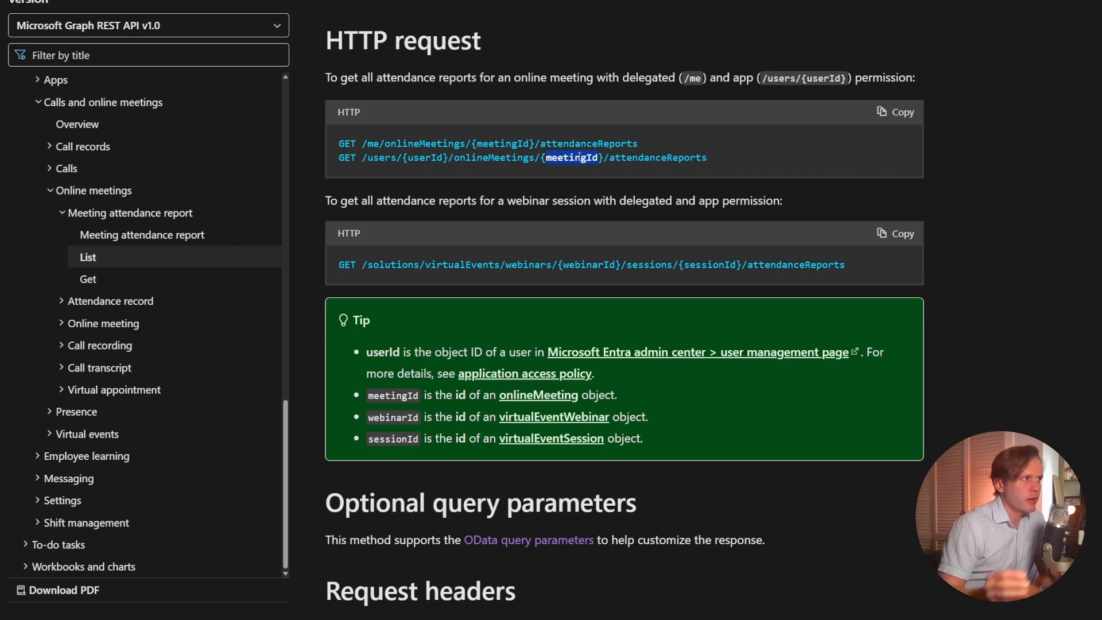
click(635, 157)
double_click(635, 158)
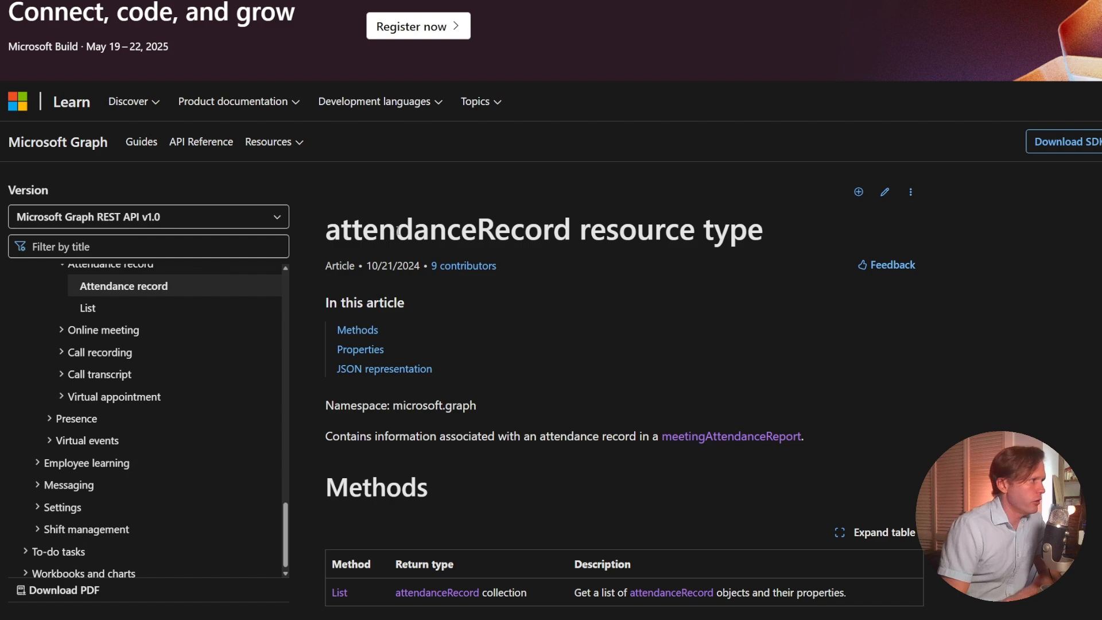
Open the Attendance record resource article and examine the attendance intervals, total attendance, email address and identity properties in its JSON representation.
double_click(398, 230)
scroll(464, 300, down, 8)
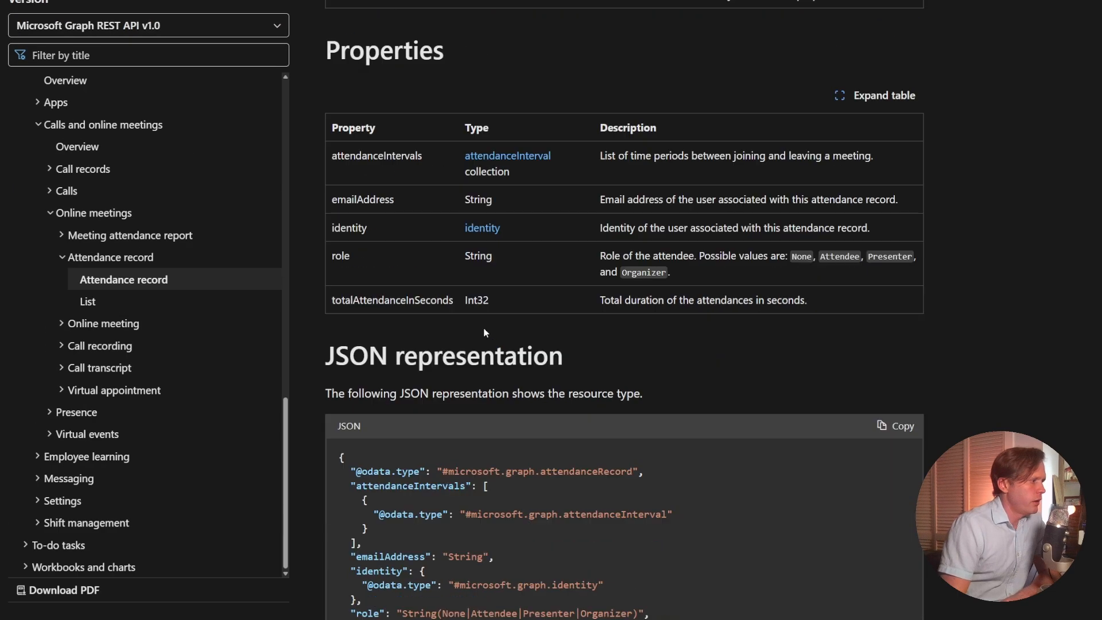
scroll(486, 332, down, 5)
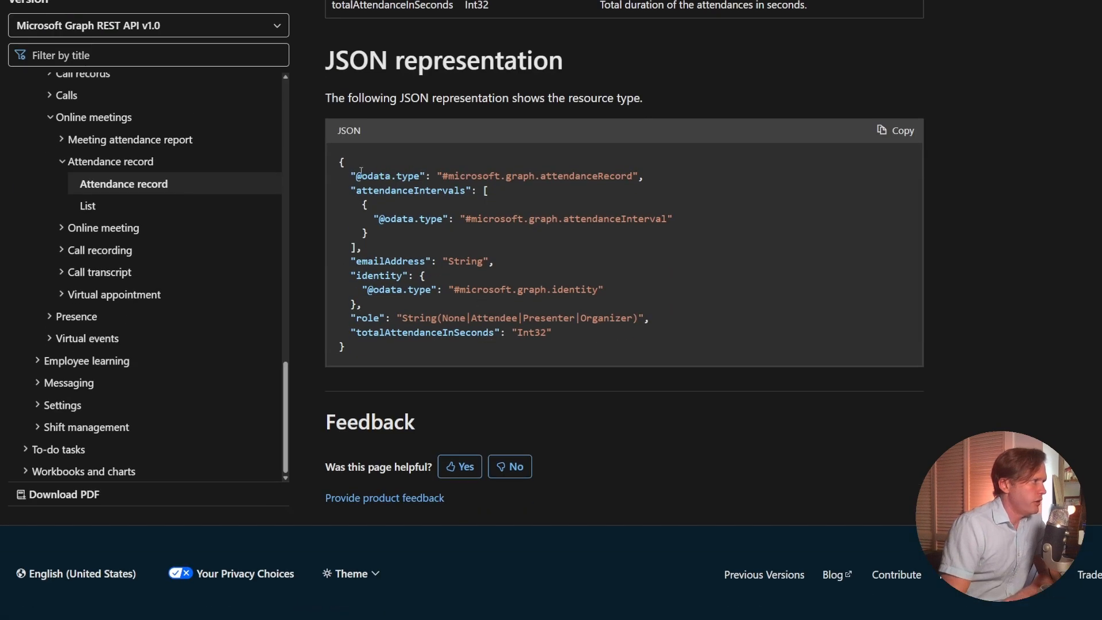
double_click(383, 191)
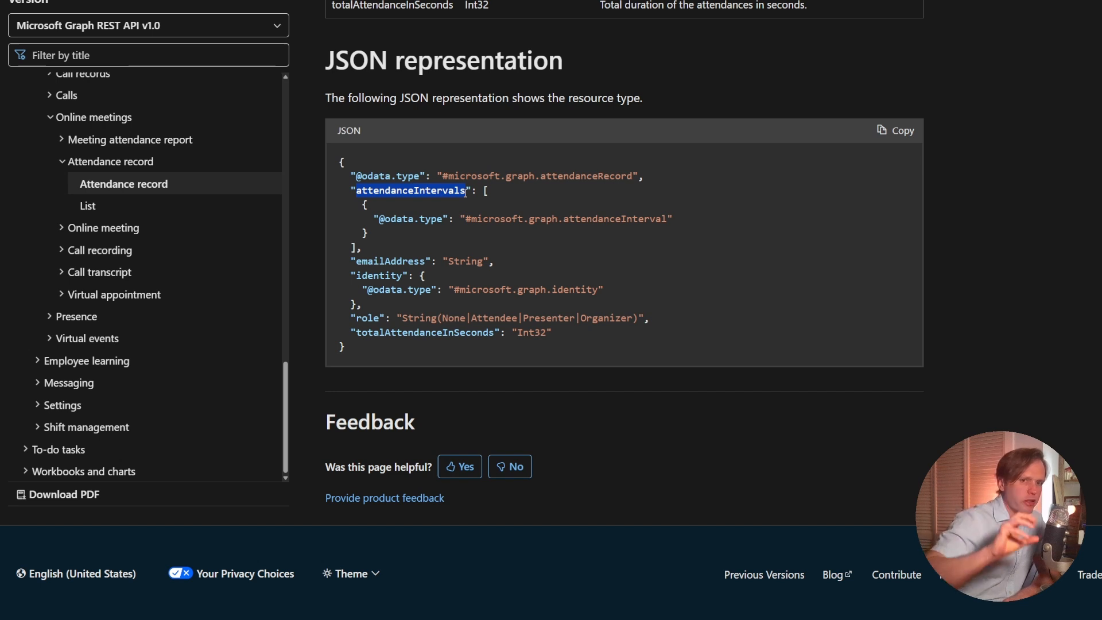
triple_click(431, 193)
double_click(430, 193)
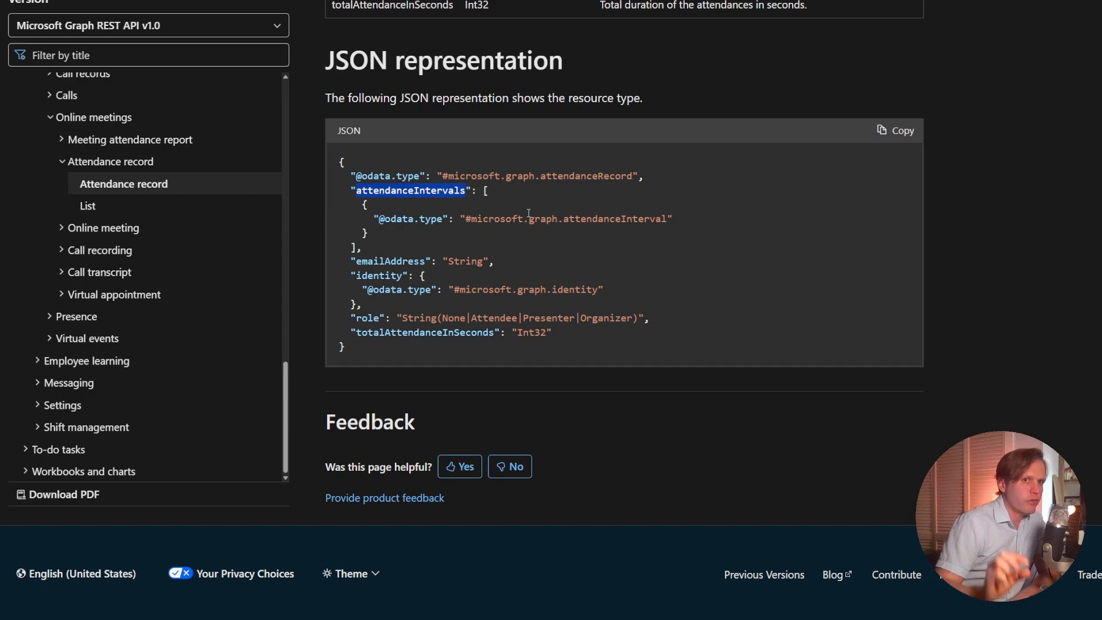
double_click(452, 332)
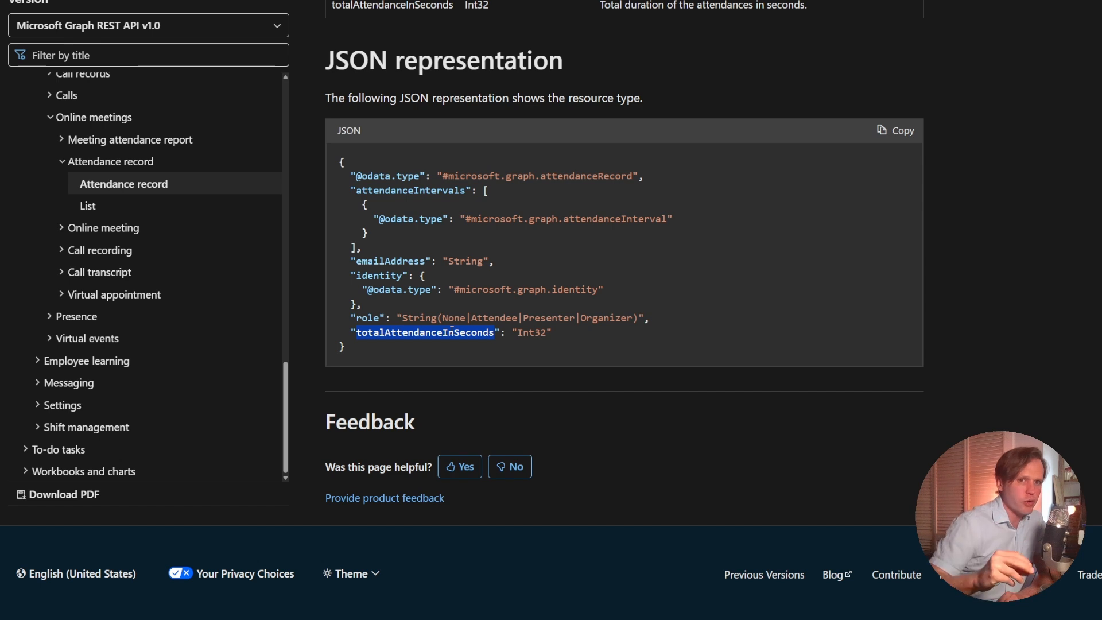
double_click(399, 263)
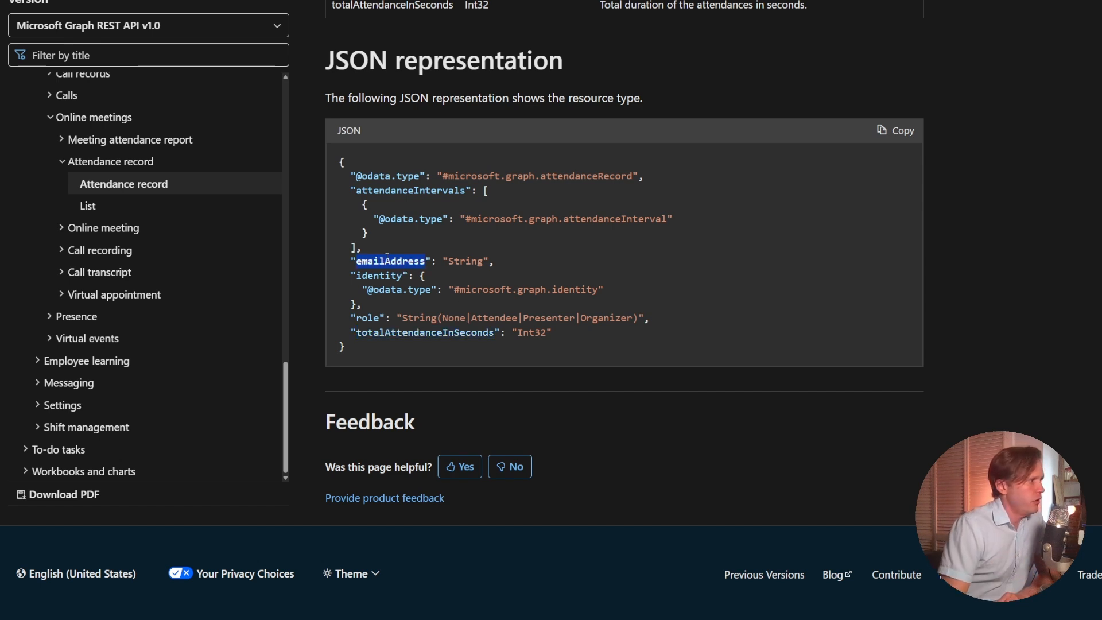
double_click(383, 275)
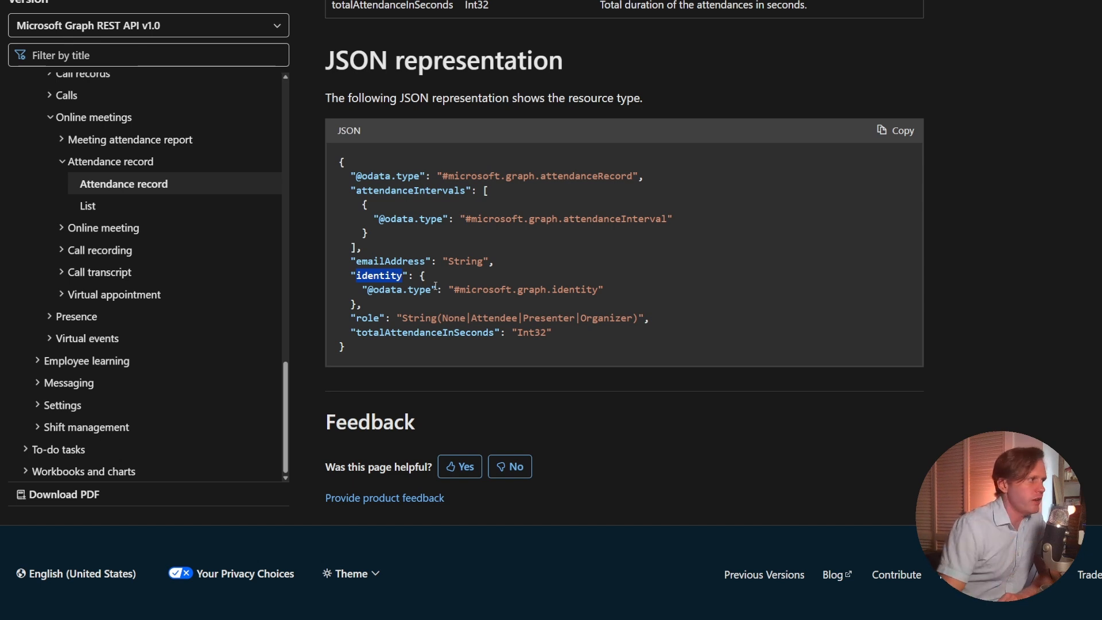
Open the List article for attendance records and compare its least privileged delegated and application permissions.
click(134, 211)
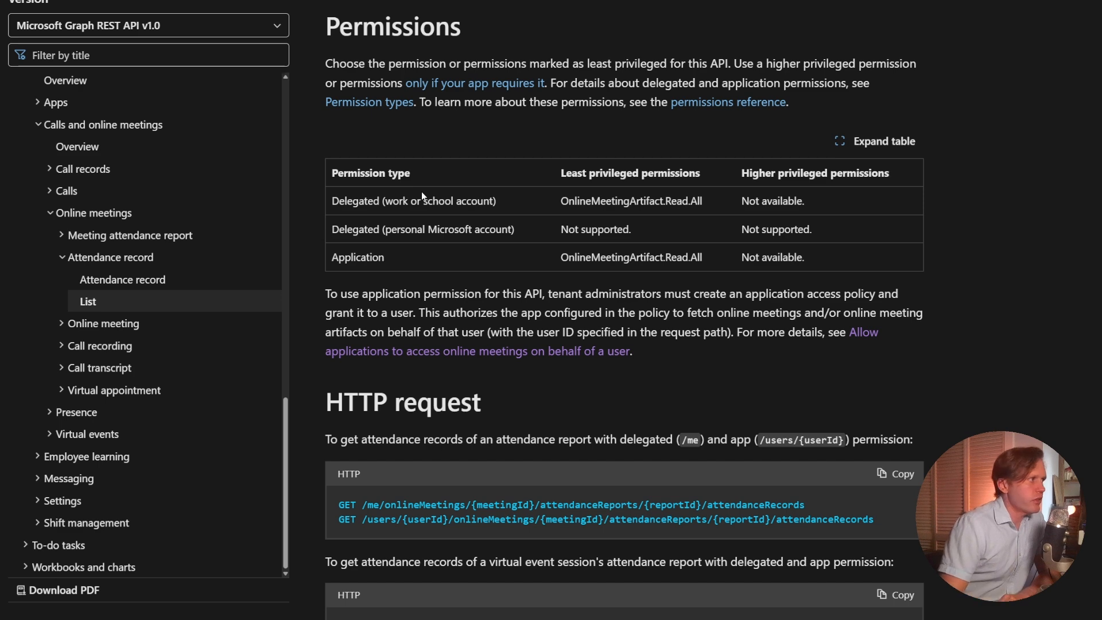
double_click(607, 203)
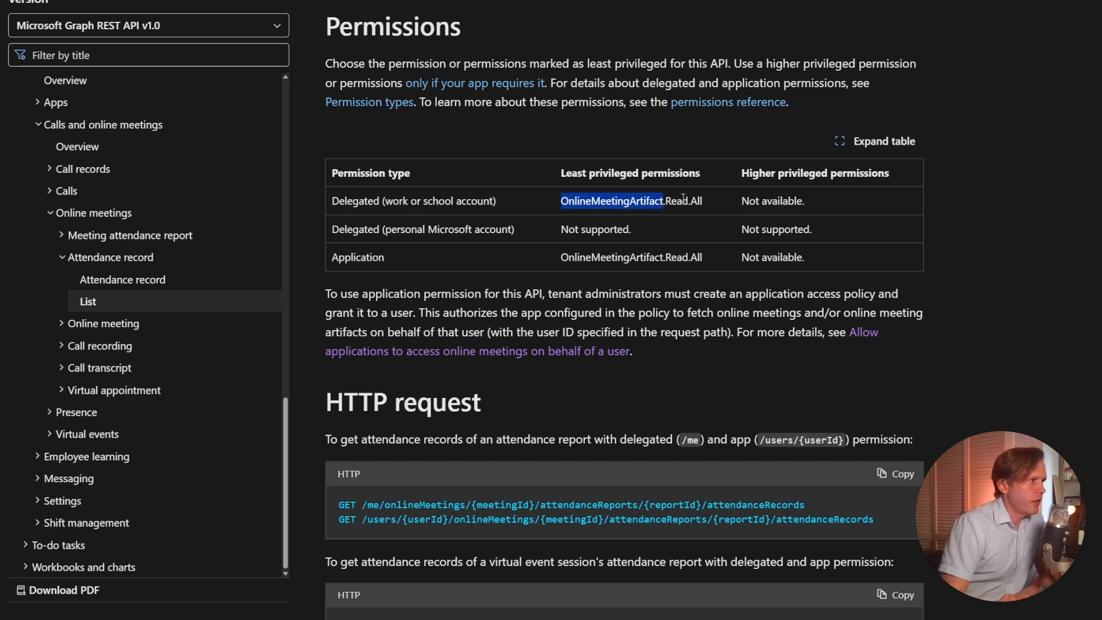
double_click(683, 197)
drag(706, 202, 582, 203)
double_click(357, 257)
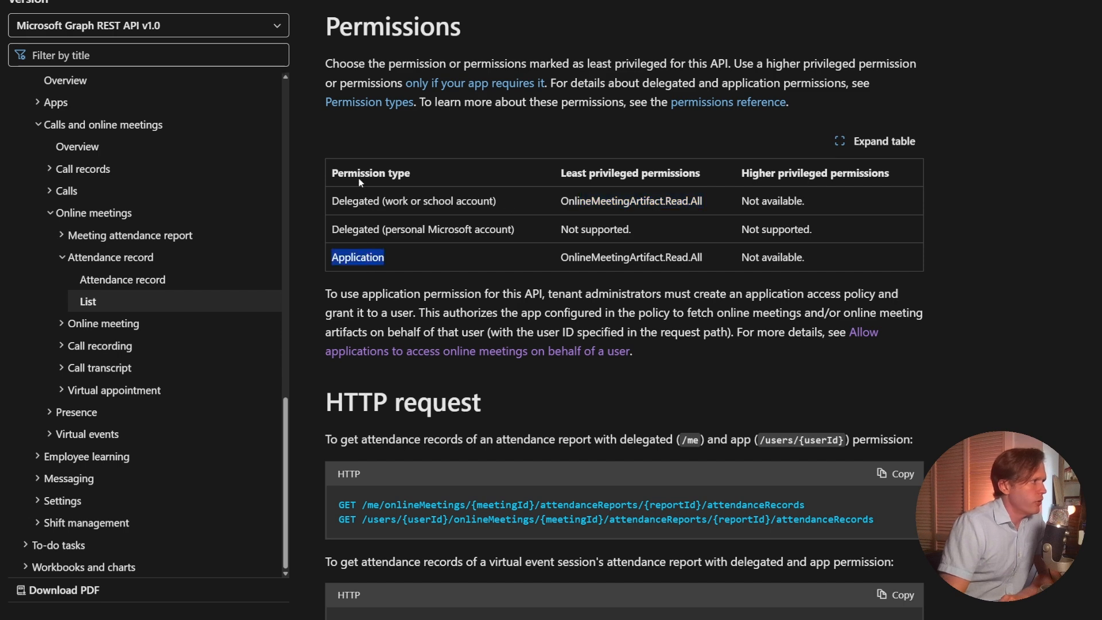
double_click(356, 201)
Examine each segment of the /users/{userId}/onlineMeetings/{meetingId}/attendanceReports/{reportId}/attendanceRecords request, including its report ID parameter.
scroll(572, 153, down, 5)
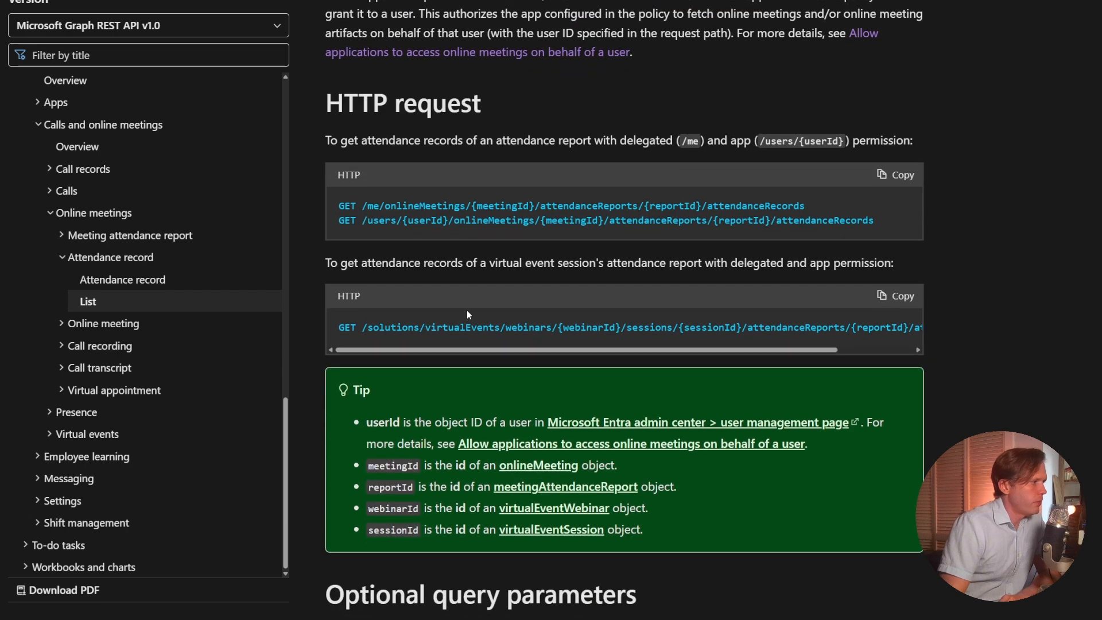
double_click(379, 221)
click(431, 219)
double_click(430, 220)
double_click(492, 221)
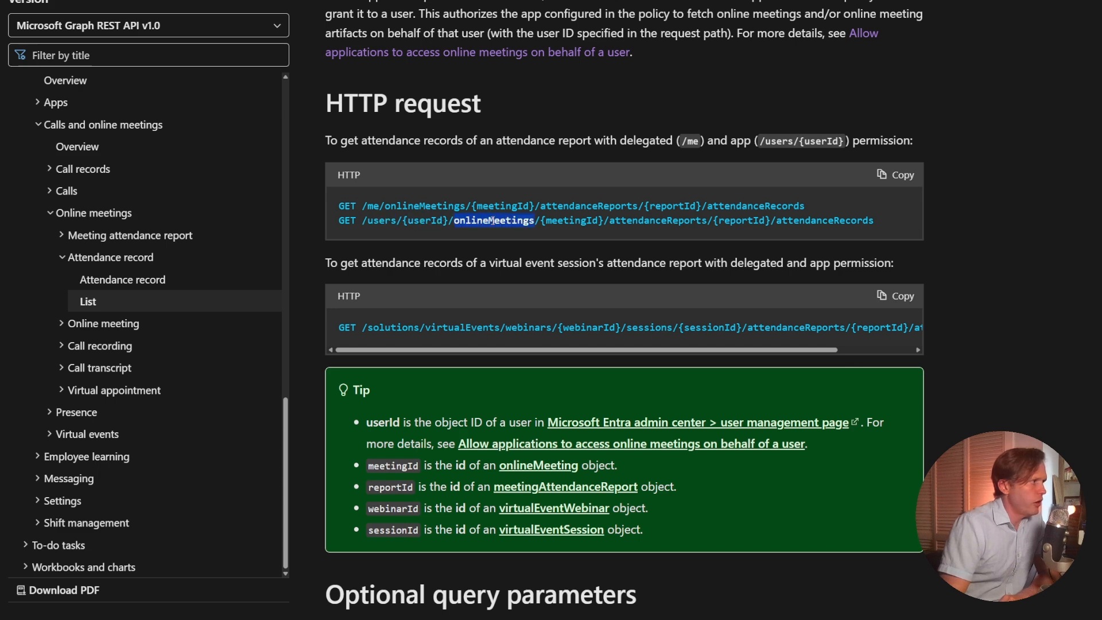
double_click(572, 220)
double_click(651, 220)
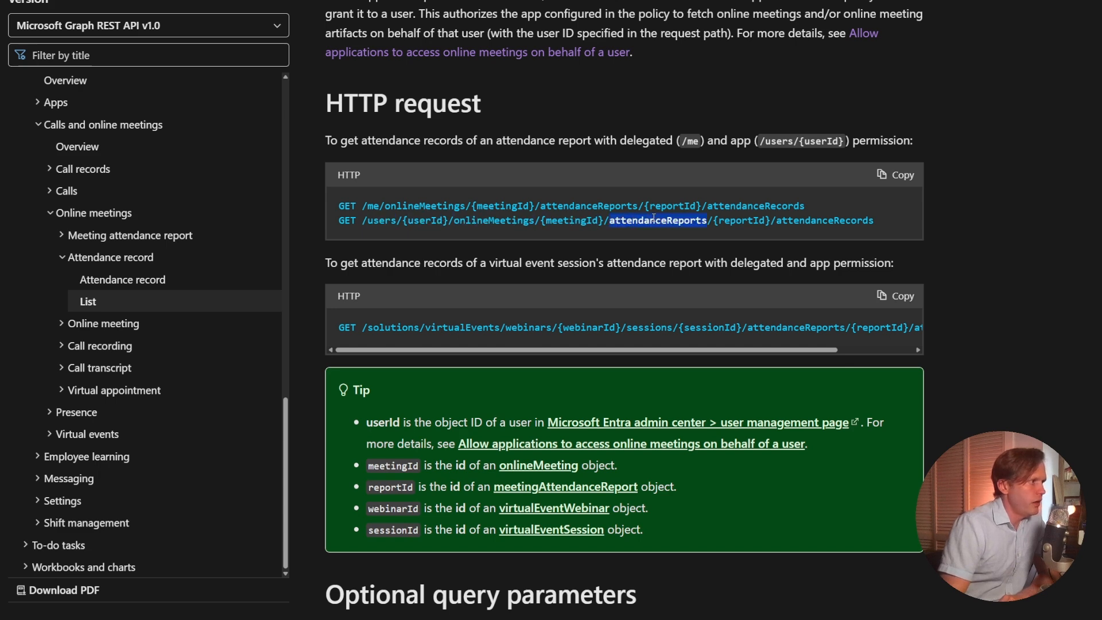
double_click(737, 220)
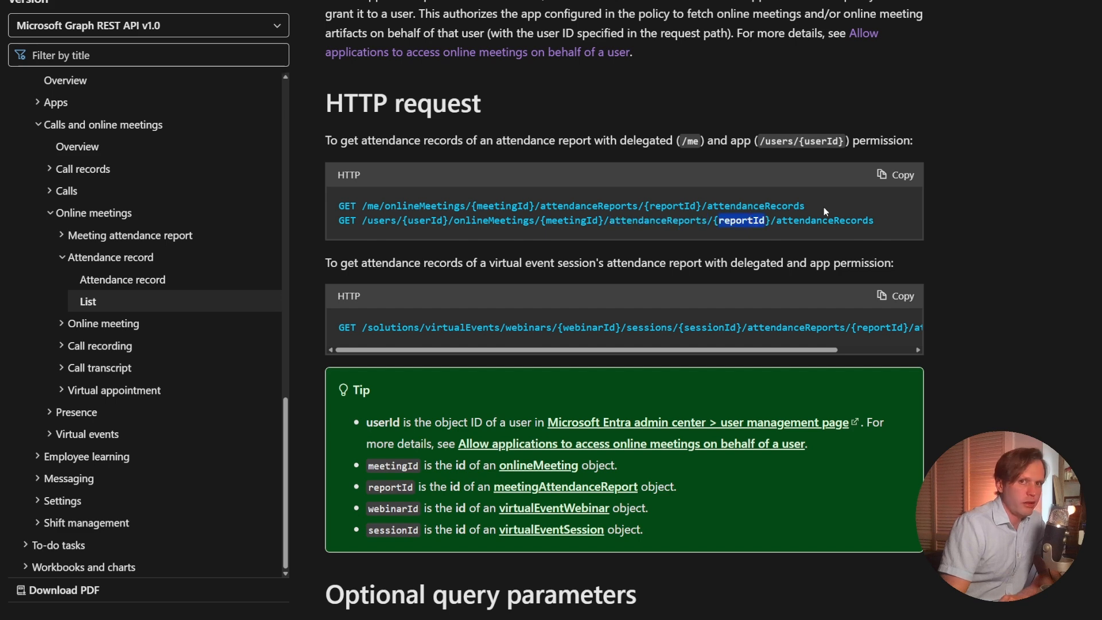
double_click(813, 220)
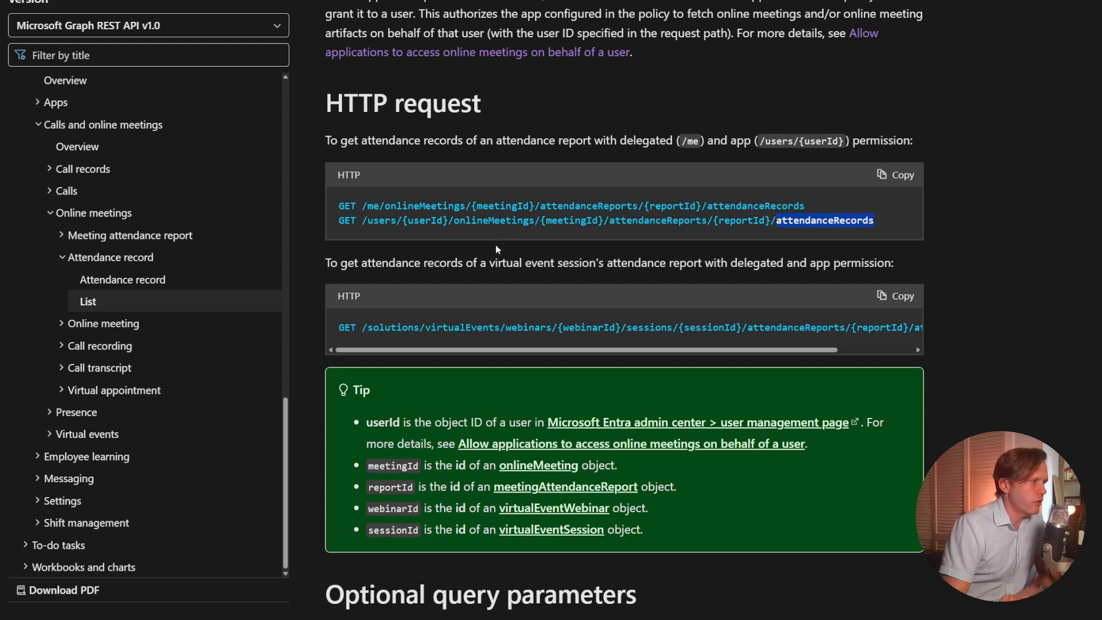
scroll(839, 218, down, 5)
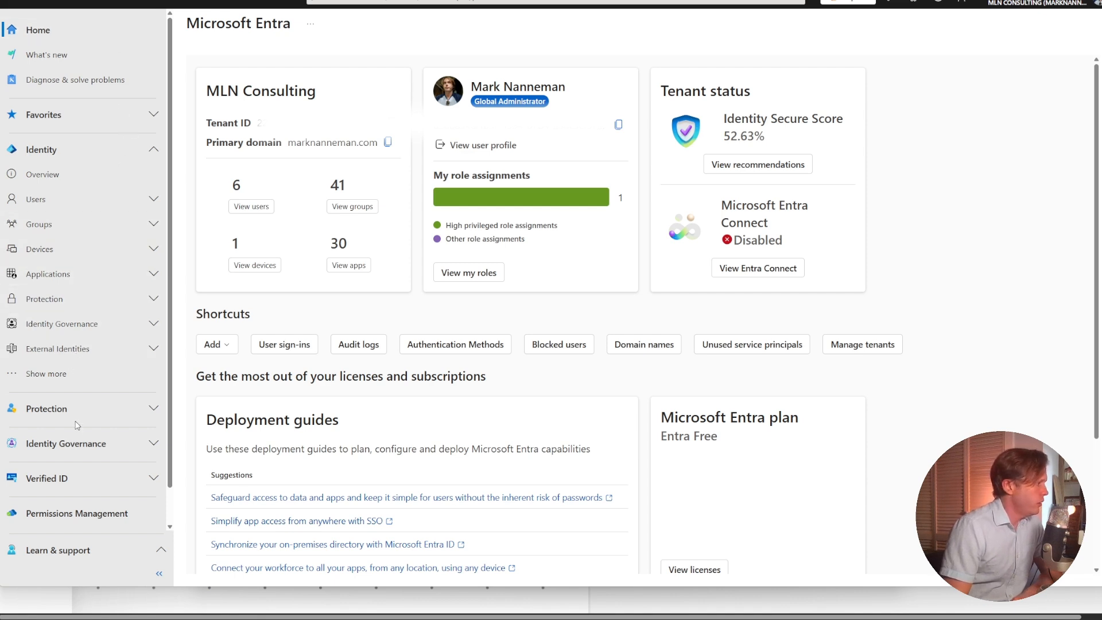
Switch to the Microsoft Entra admin center and open the app registrations list.
click(68, 374)
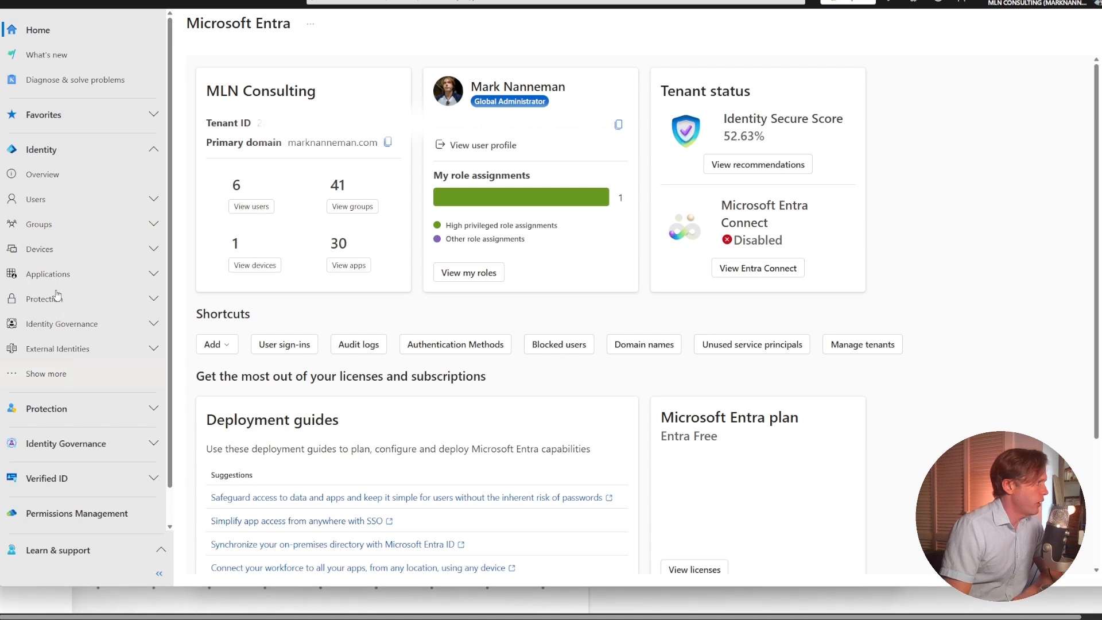
click(54, 273)
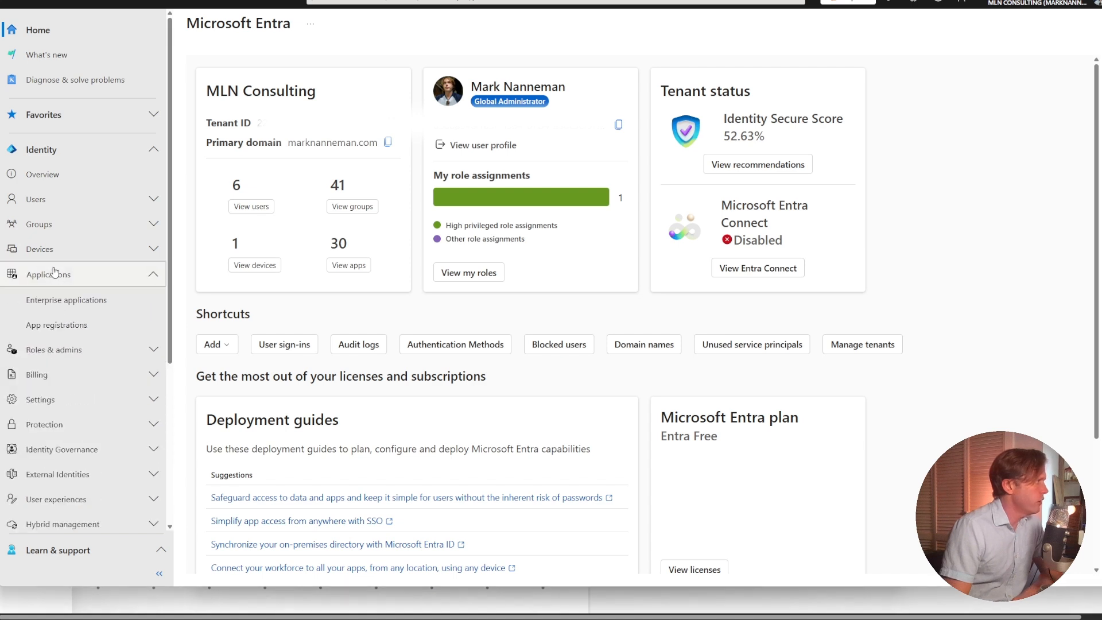
click(66, 325)
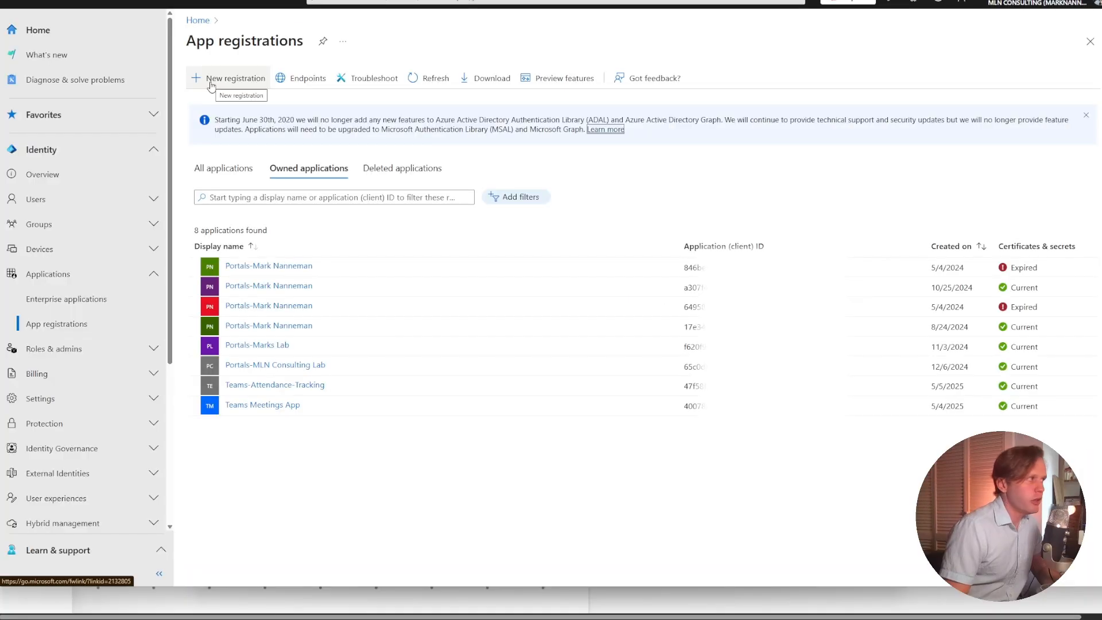
Register a new single-tenant application named teams-online-meeting-attendance-tracking.
click(212, 82)
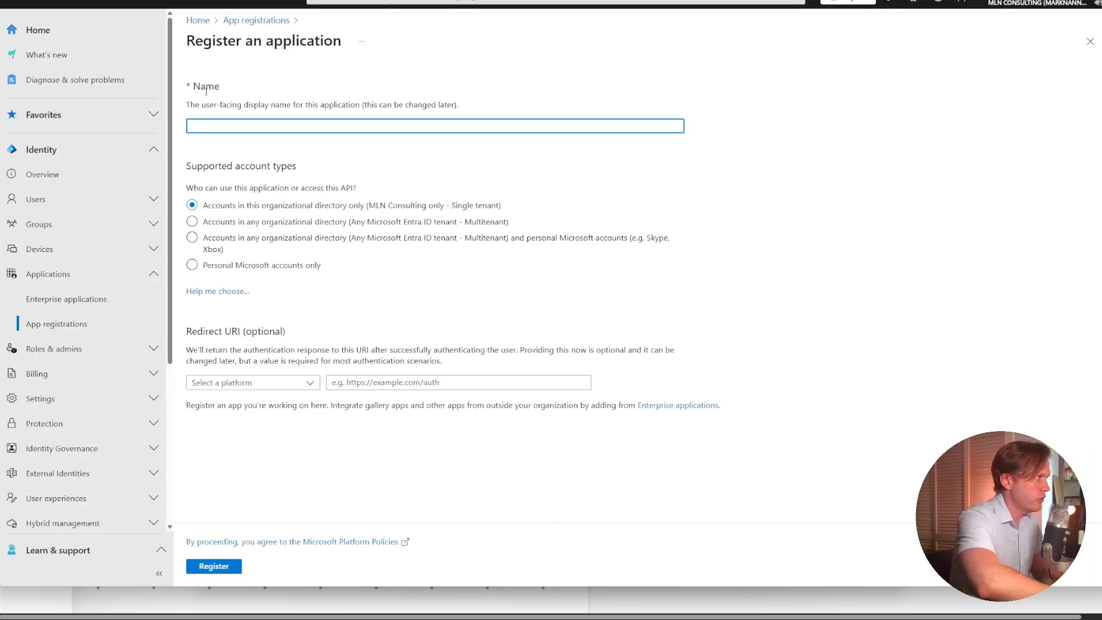
text(teams-on)
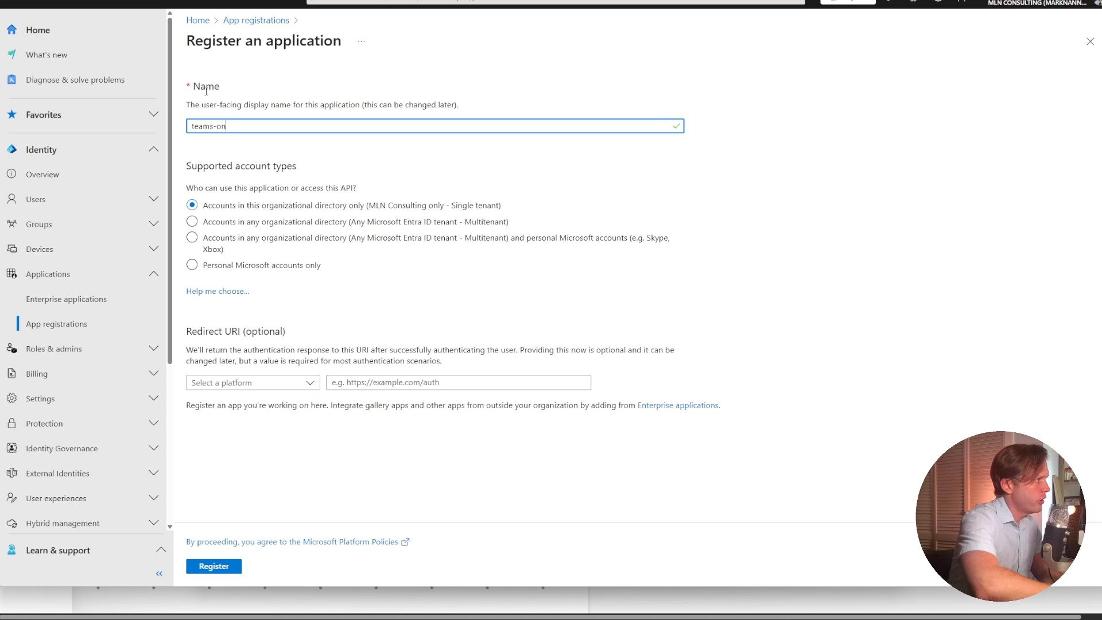
text(line-meeting-attendance)
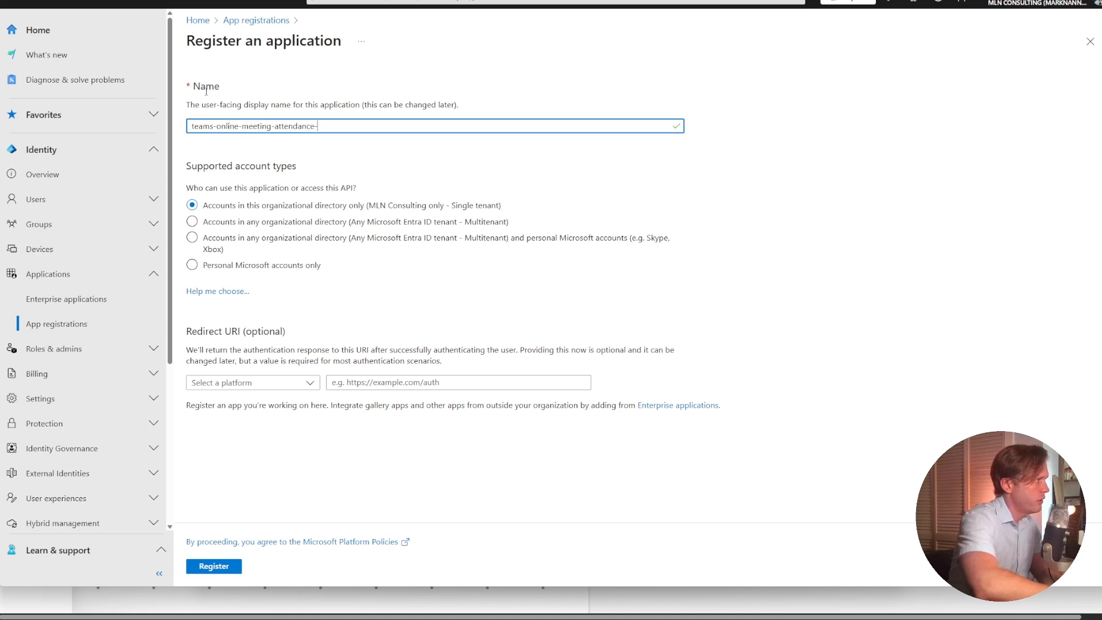
text(-tracking)
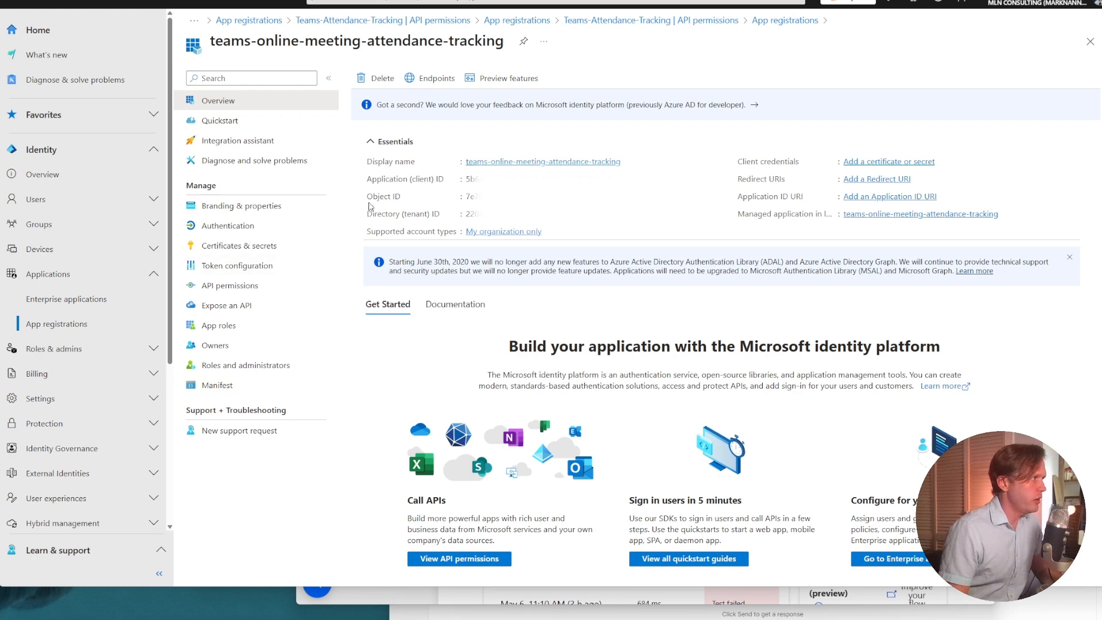
Add the delegated Microsoft Graph permissions OnlineMeetingArtifact.Read.All and OnlineMeetings.Read to the teams-online-meeting-attendance-tracking app.
click(208, 287)
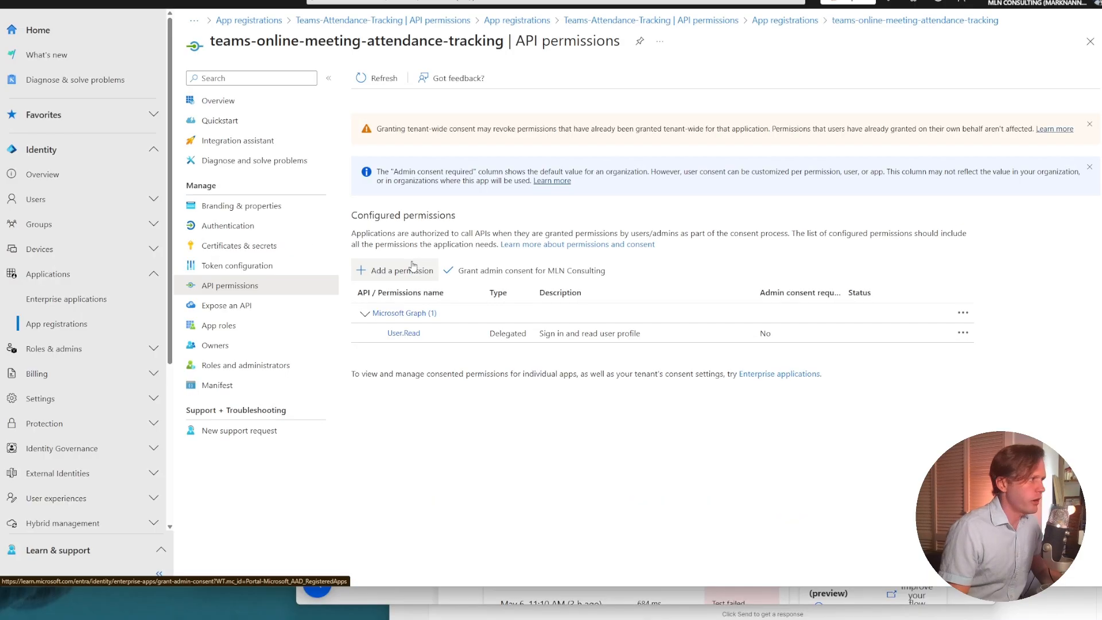
click(412, 267)
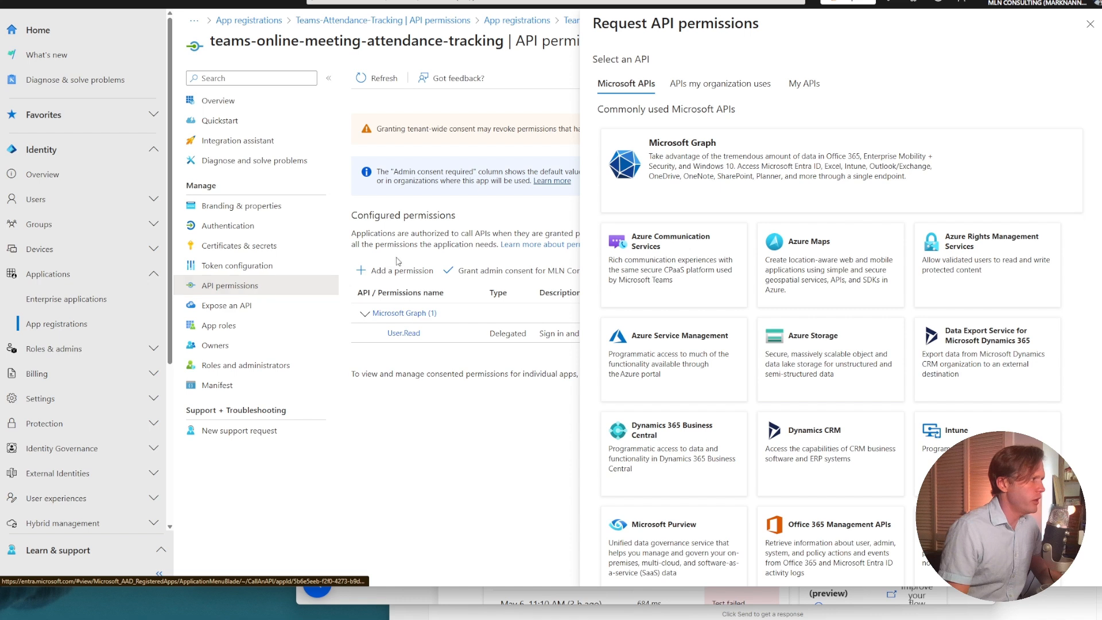
click(696, 148)
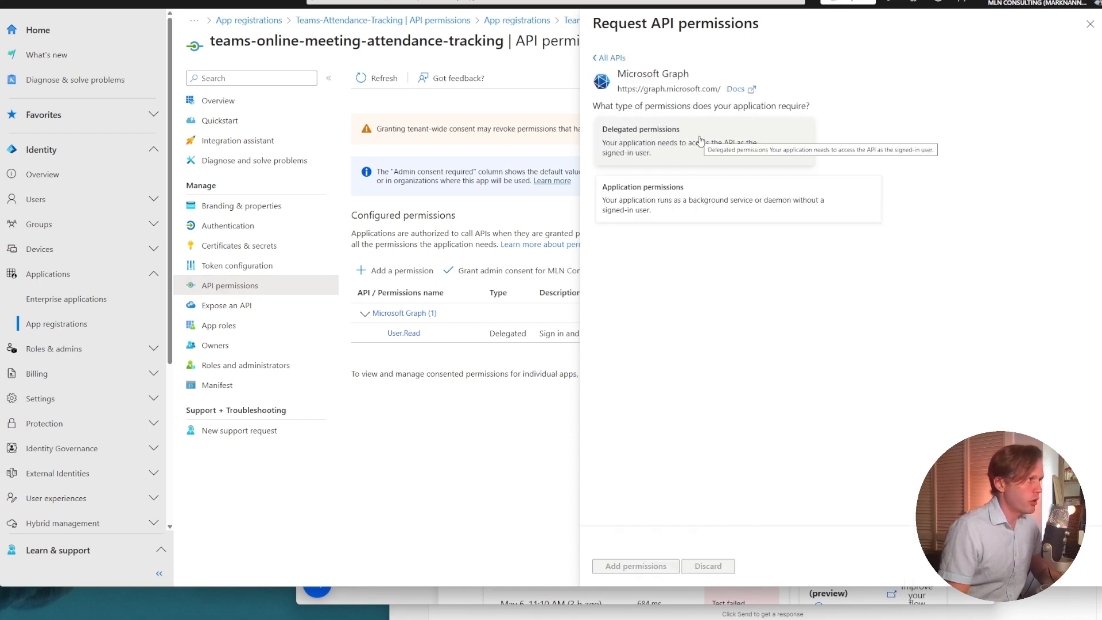
click(700, 141)
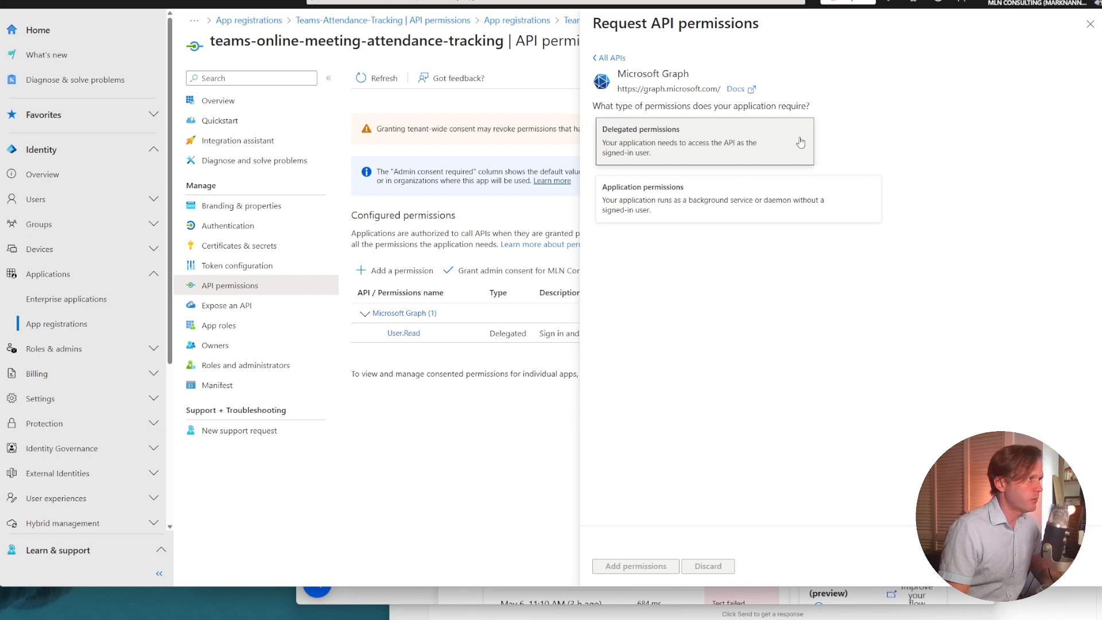
click(716, 267)
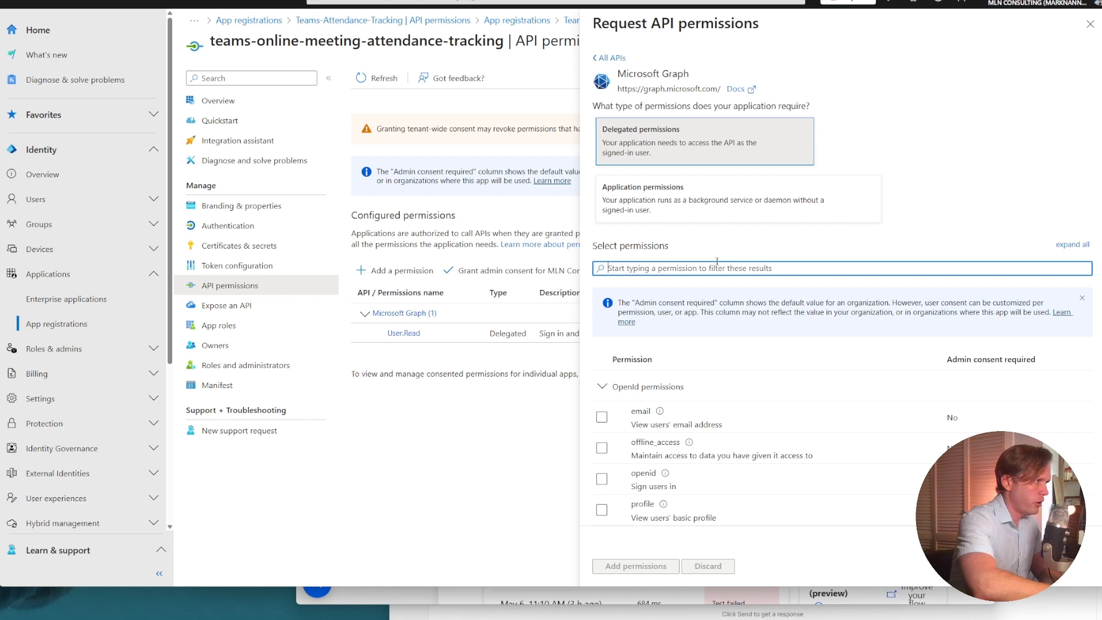
text(onlinemeeting)
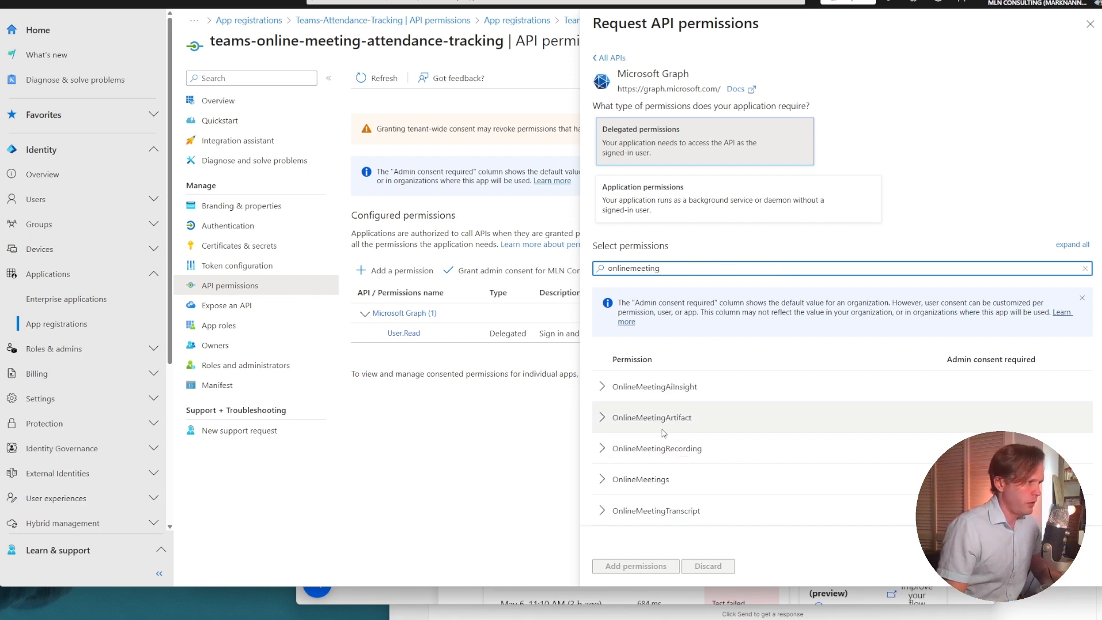
click(604, 419)
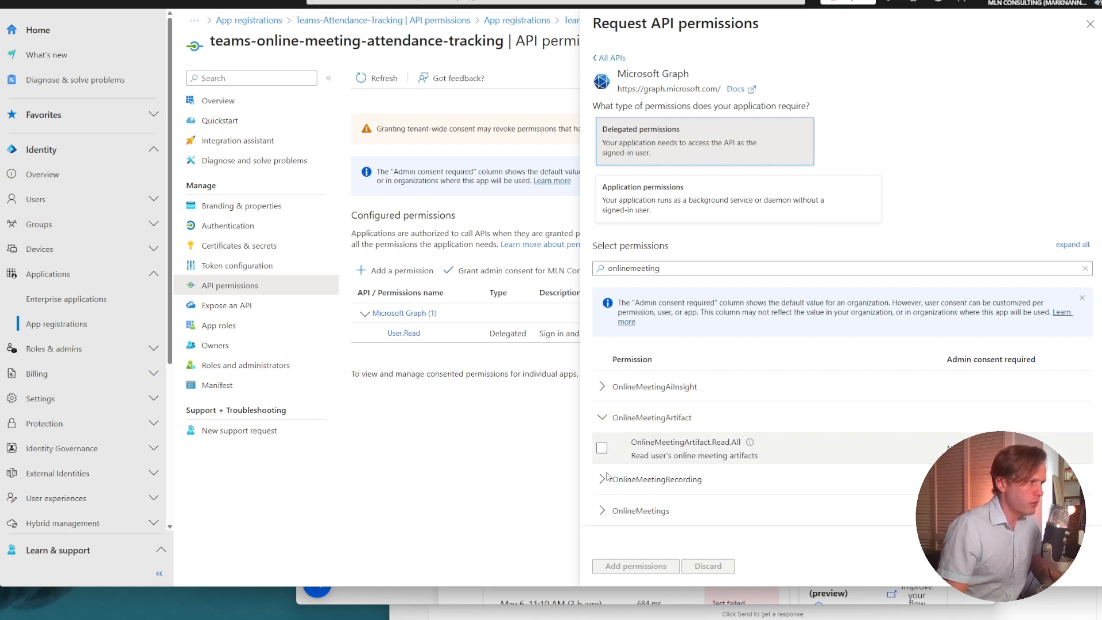
click(604, 512)
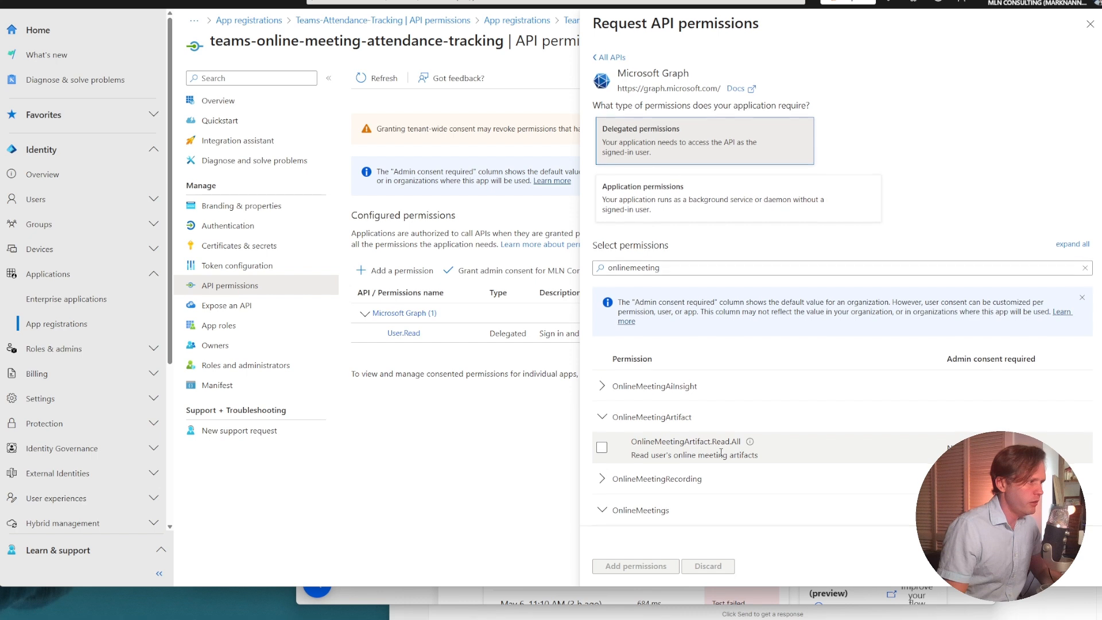
scroll(699, 439, down, 2)
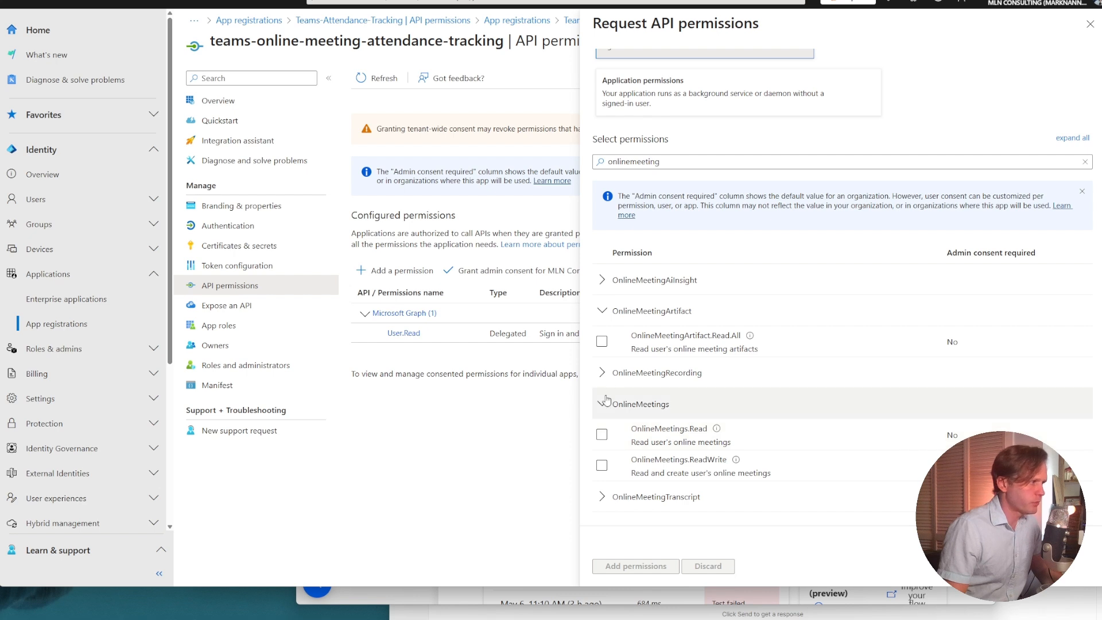
click(602, 343)
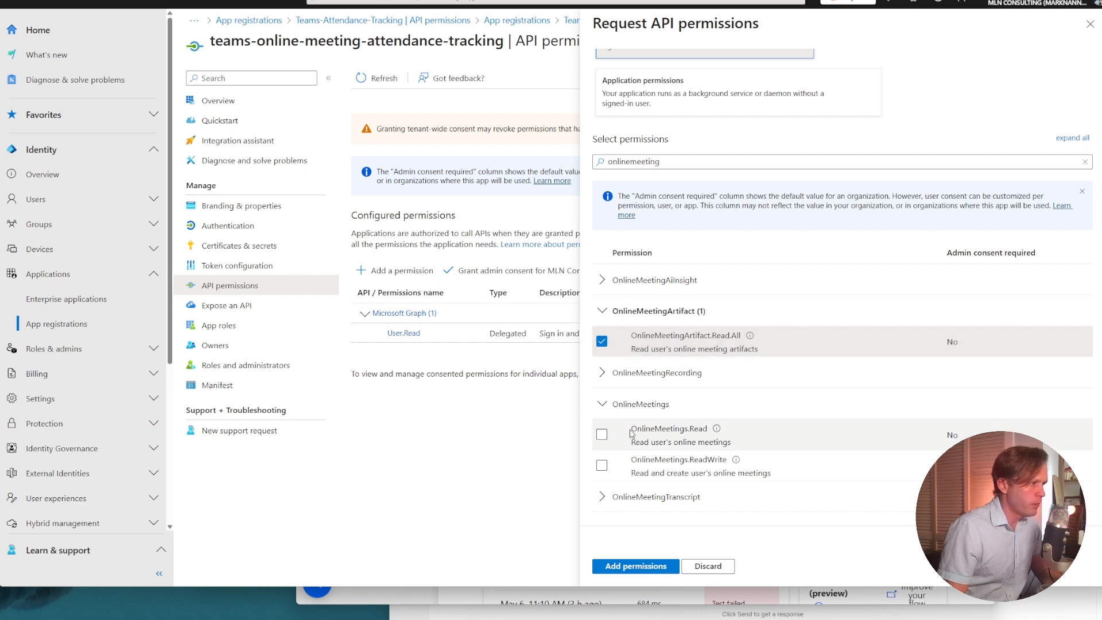
click(603, 435)
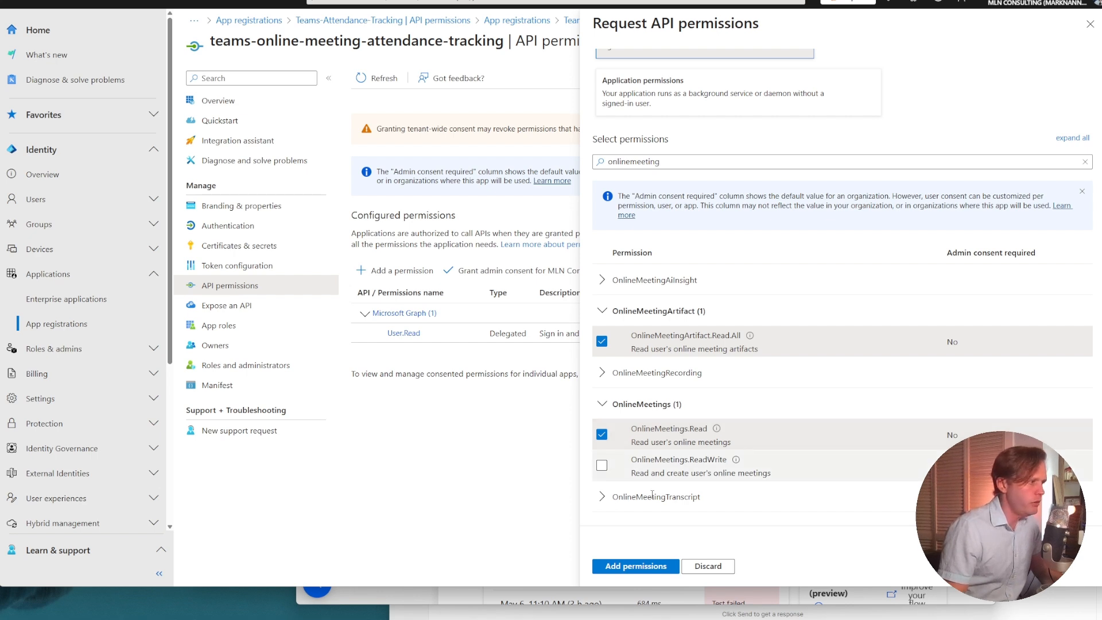
click(647, 568)
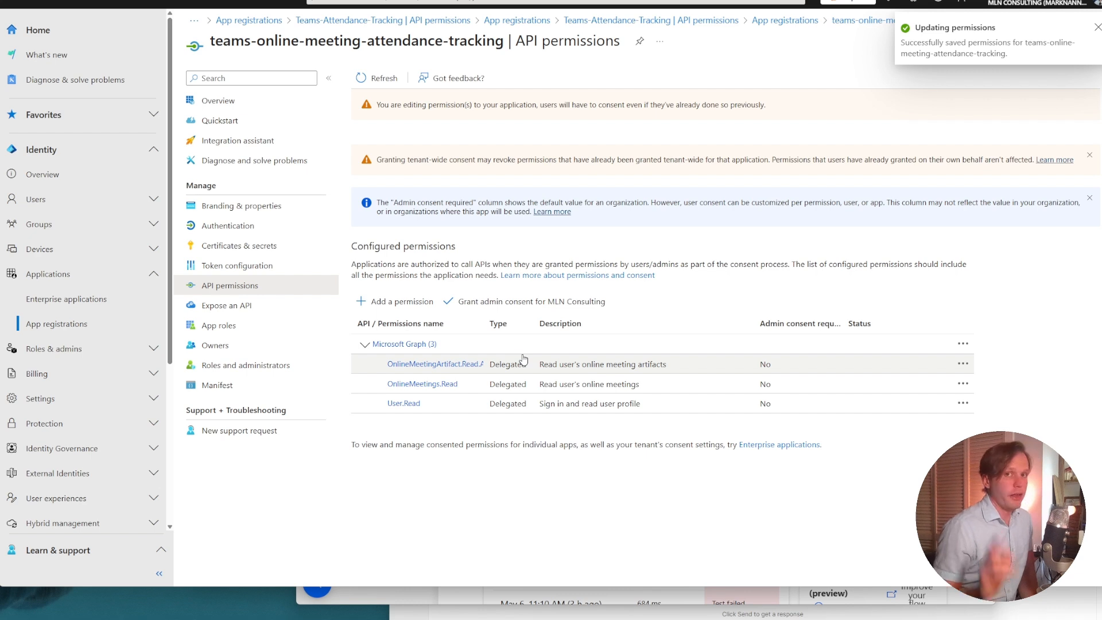
Add the delegated Microsoft Graph permission Calendars.Read and grant admin consent for MLN Consulting.
click(410, 310)
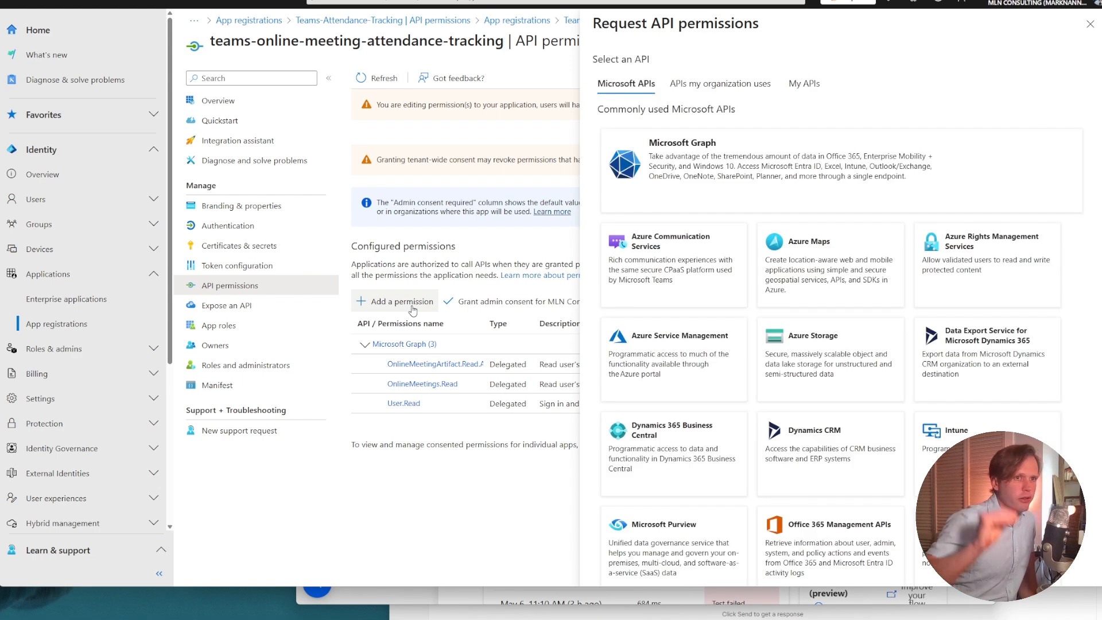
click(851, 164)
click(685, 152)
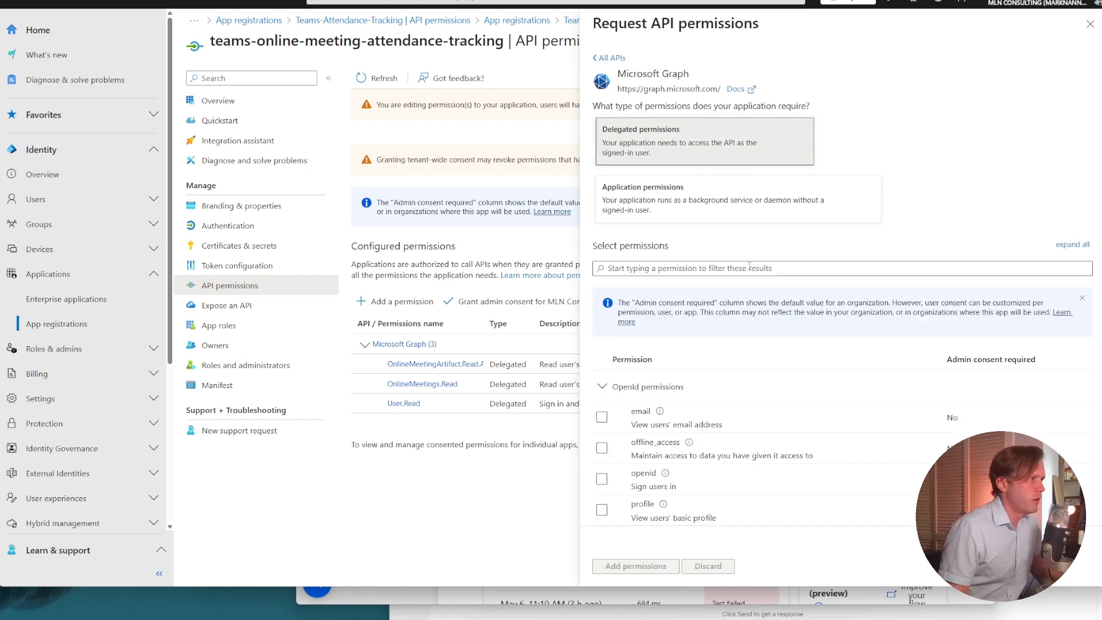
text(Ca)
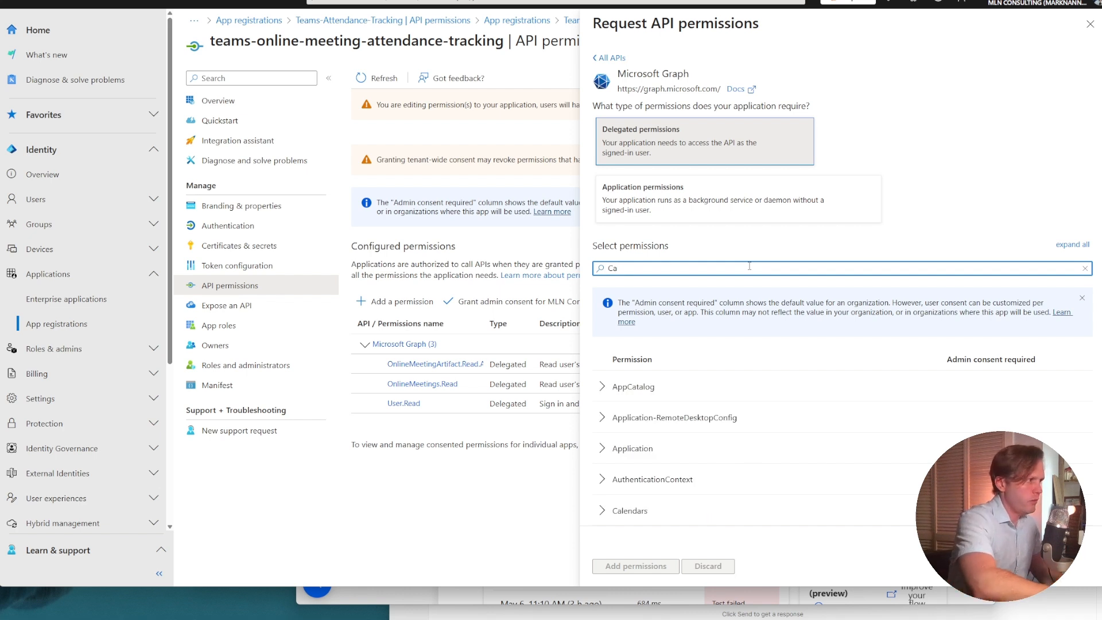
text(lenda)
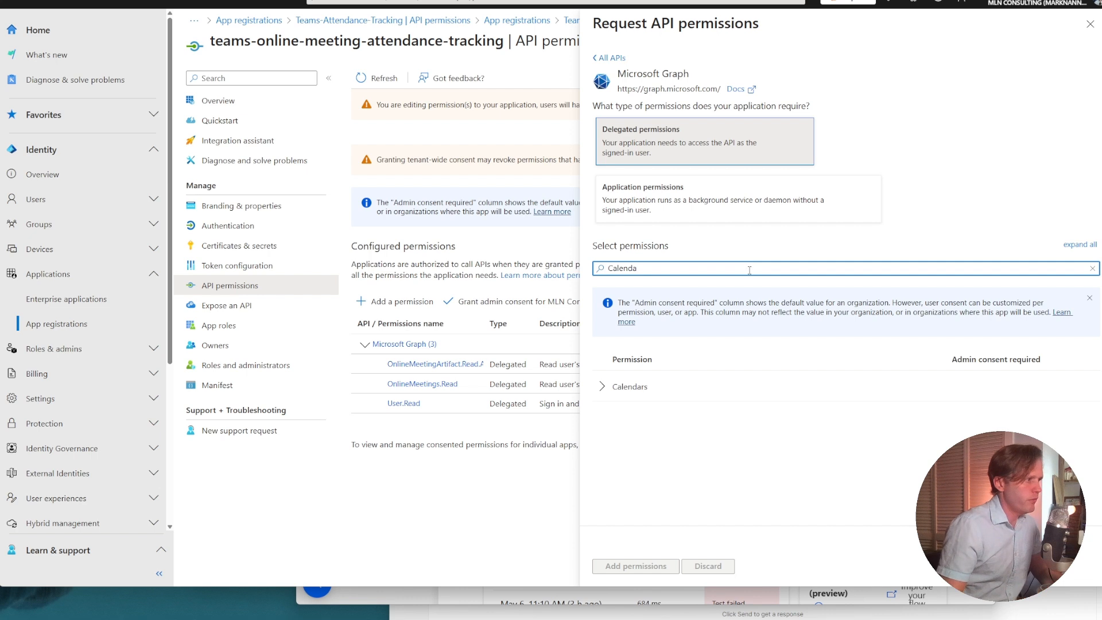
click(621, 385)
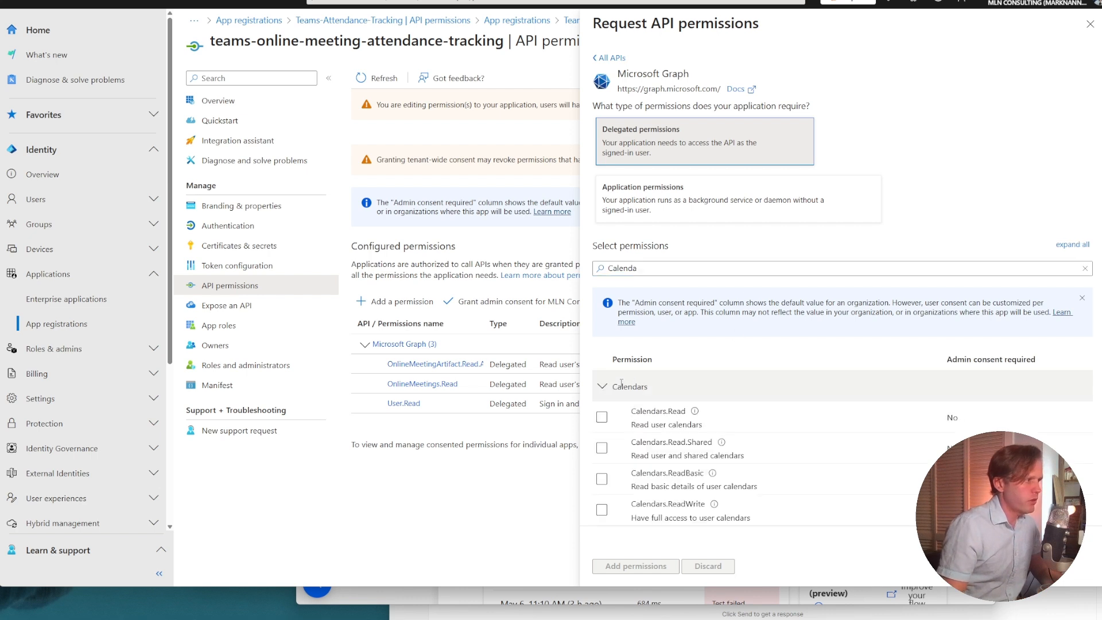
click(711, 419)
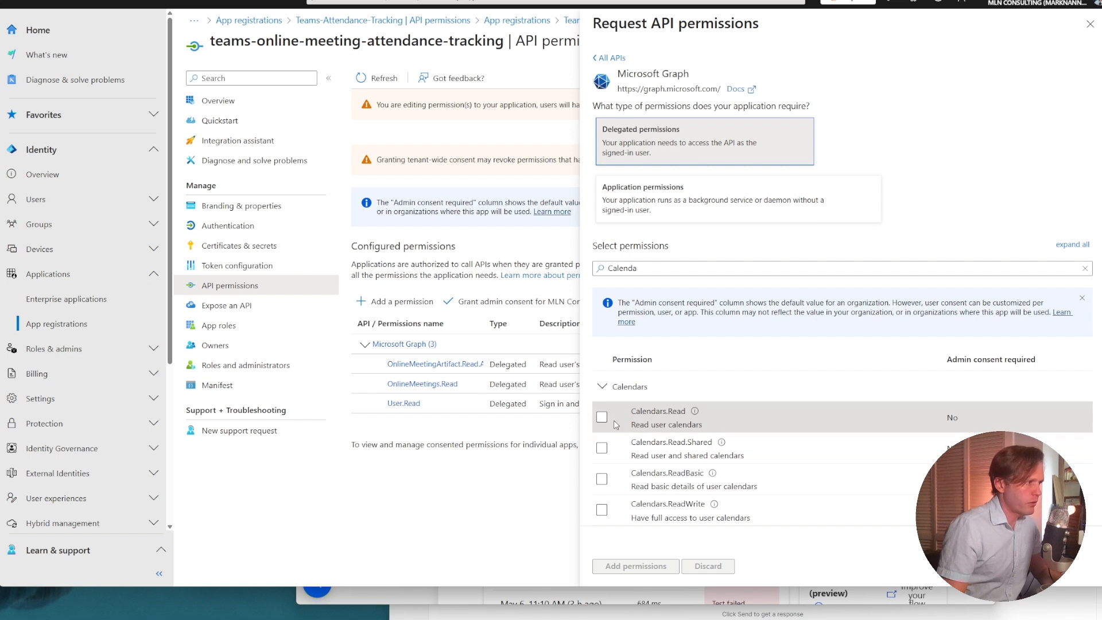
click(603, 418)
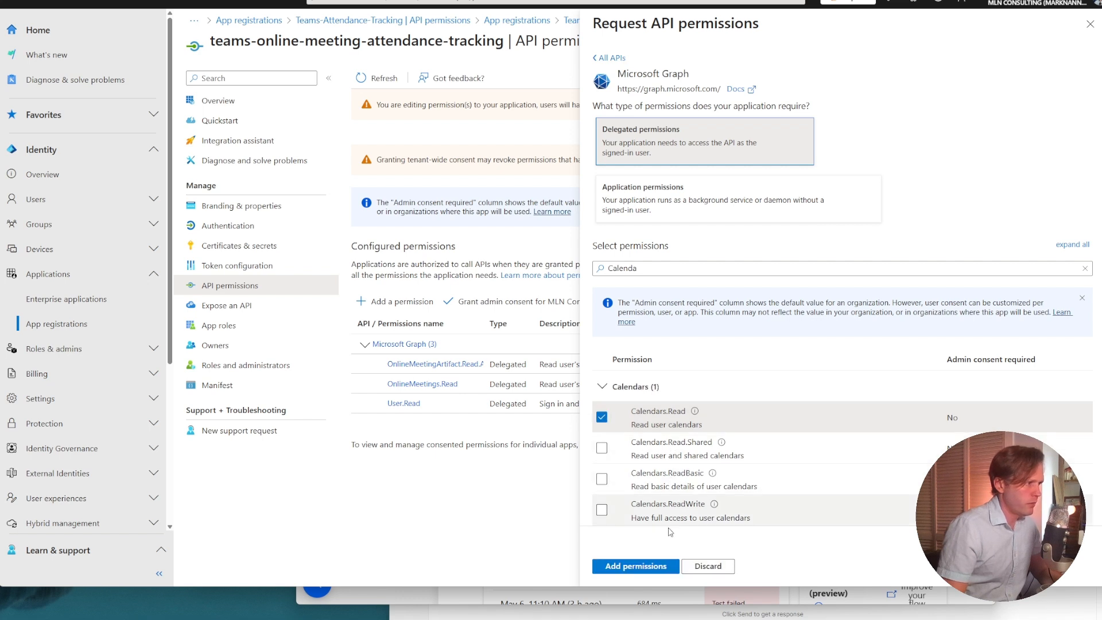
click(656, 567)
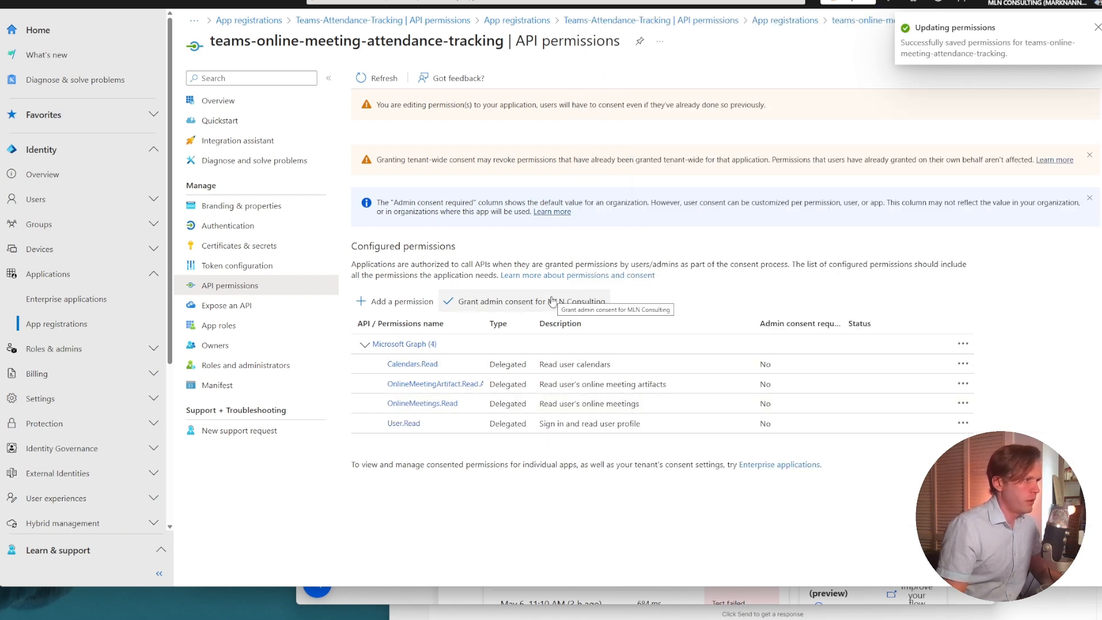
click(552, 302)
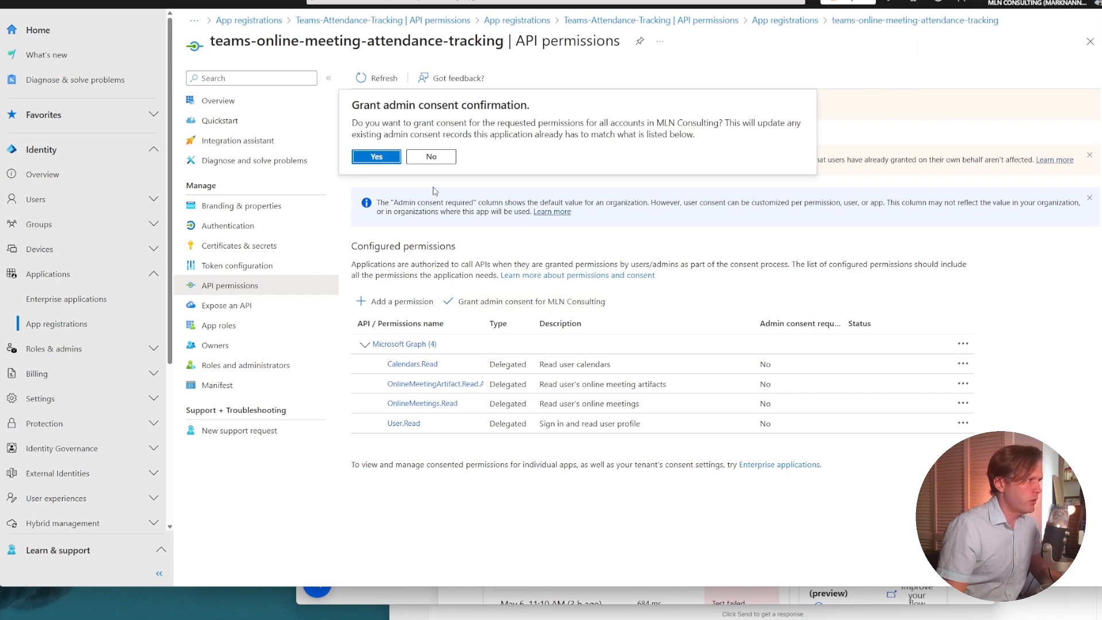
click(377, 156)
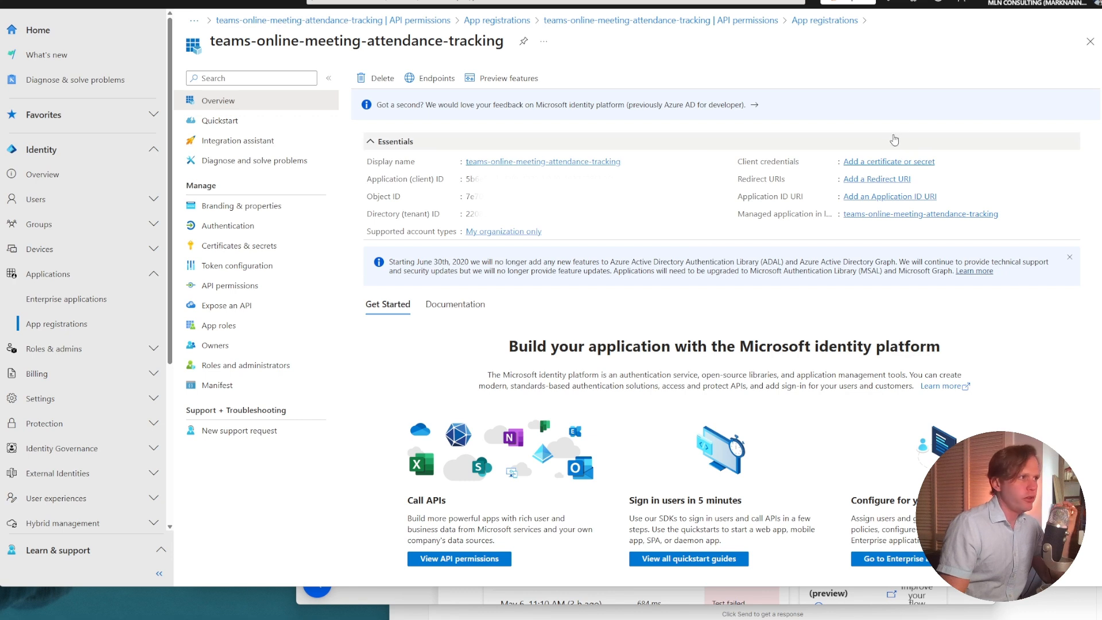
Create a client secret described as teams-online-meetings-tracking-app-secret with the recommended 180-day expiry, and copy its value.
click(884, 163)
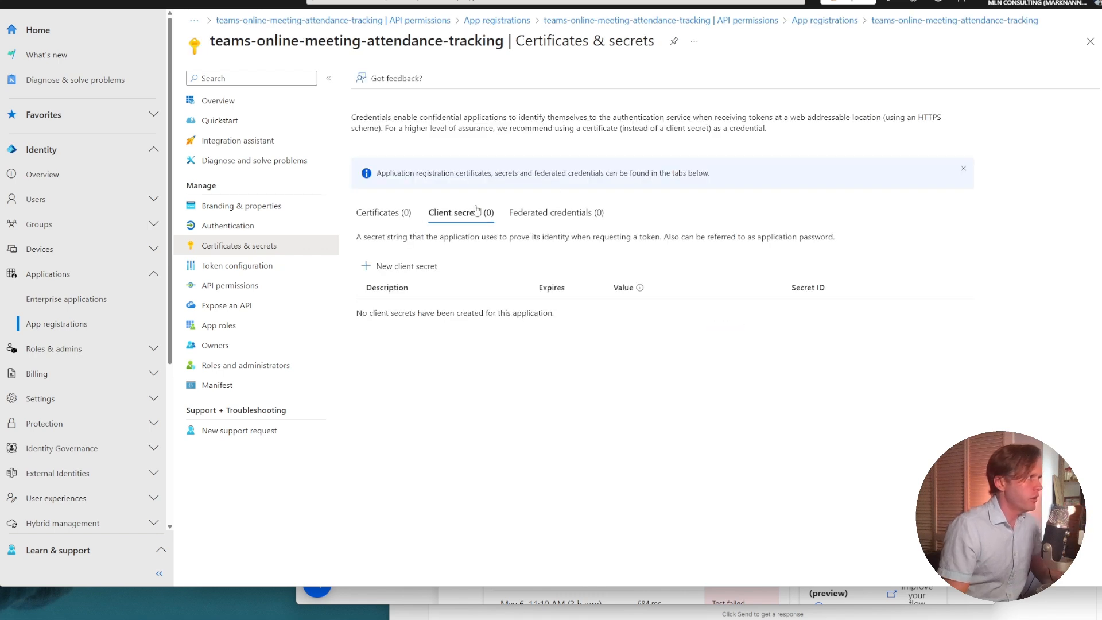
click(376, 270)
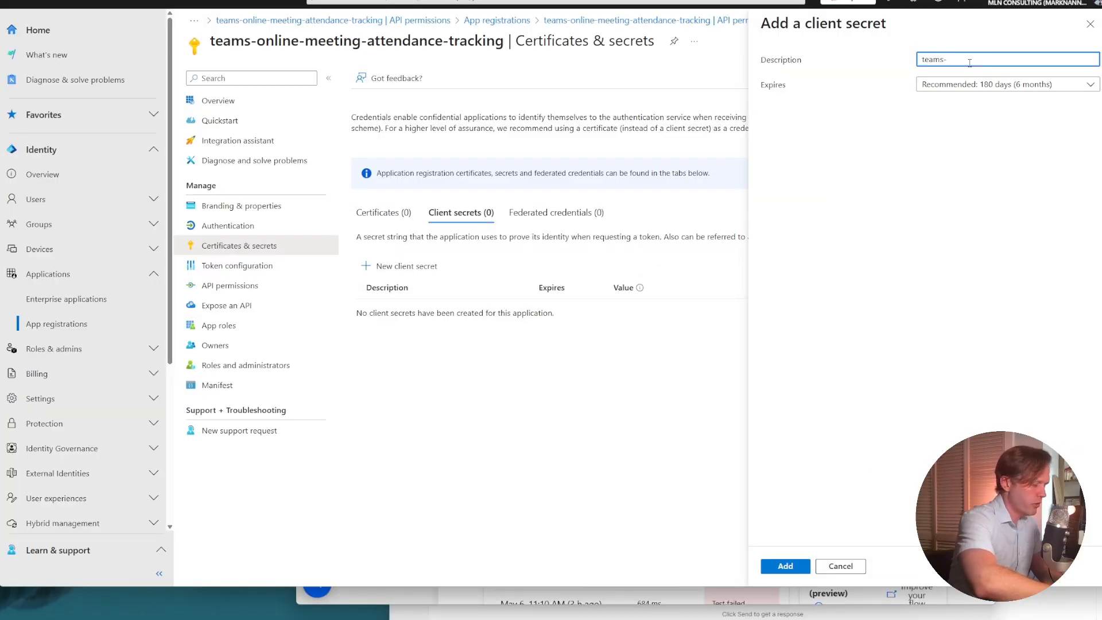
text(online-me)
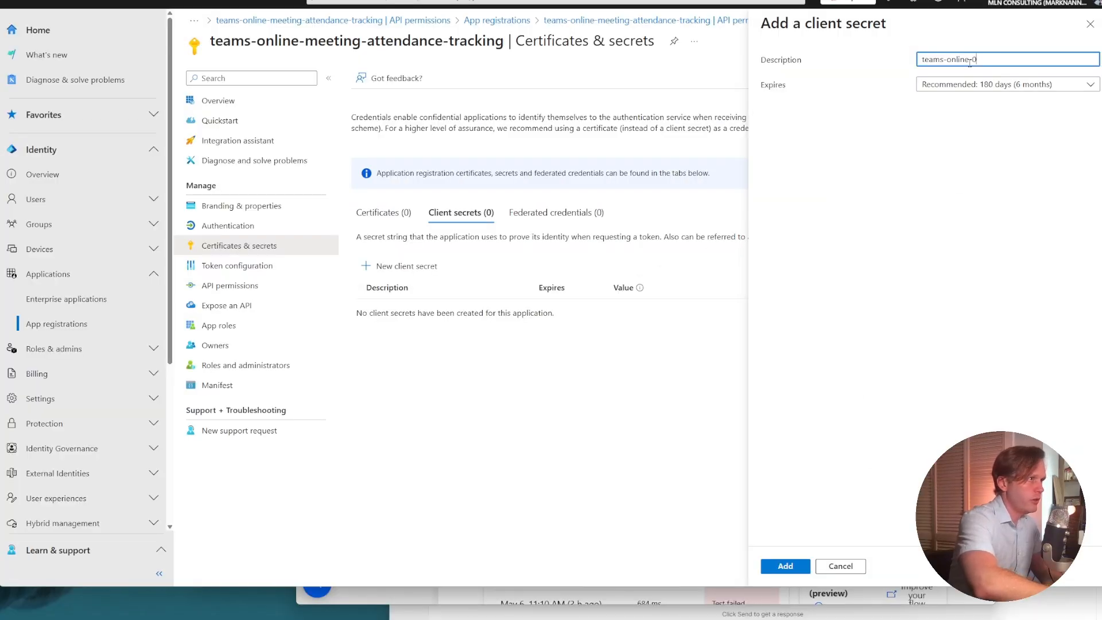
text(etings-)
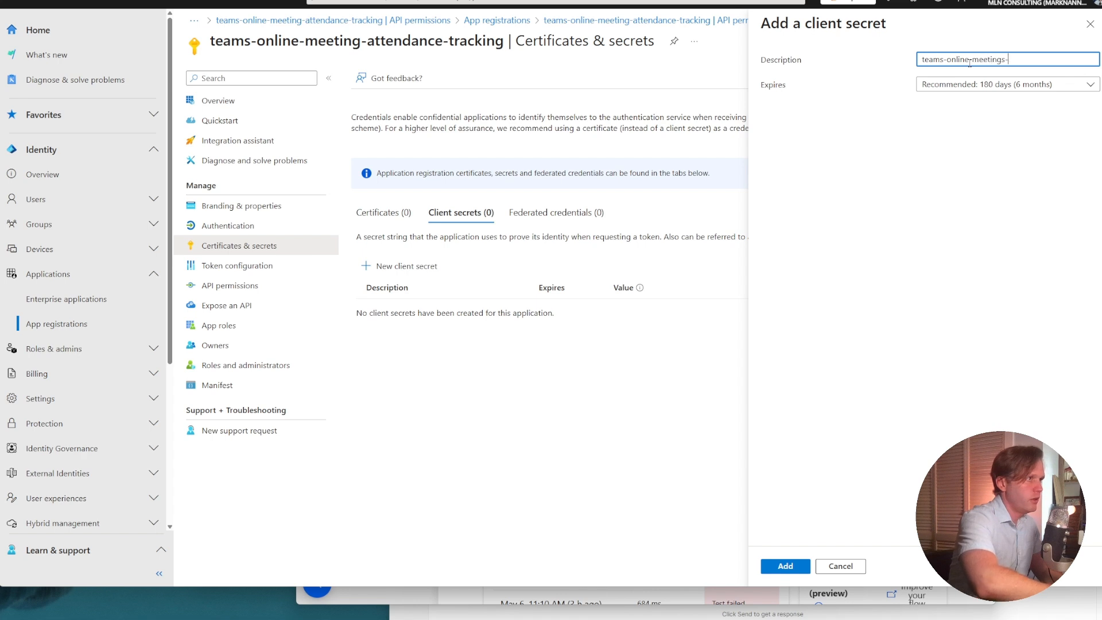
text(tracking-app)
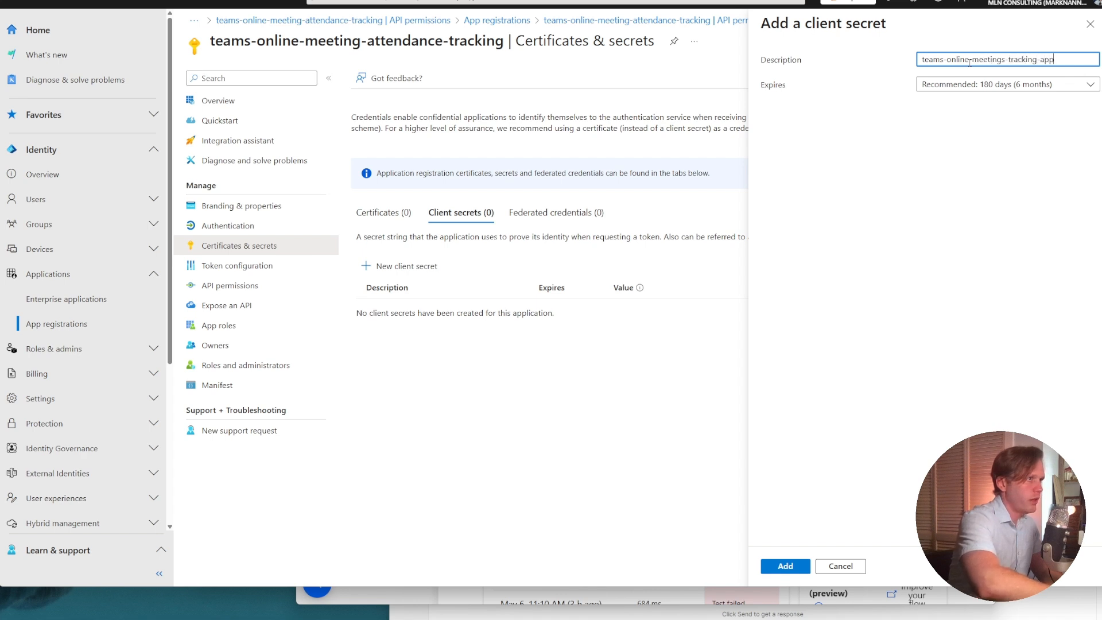
text(-secret)
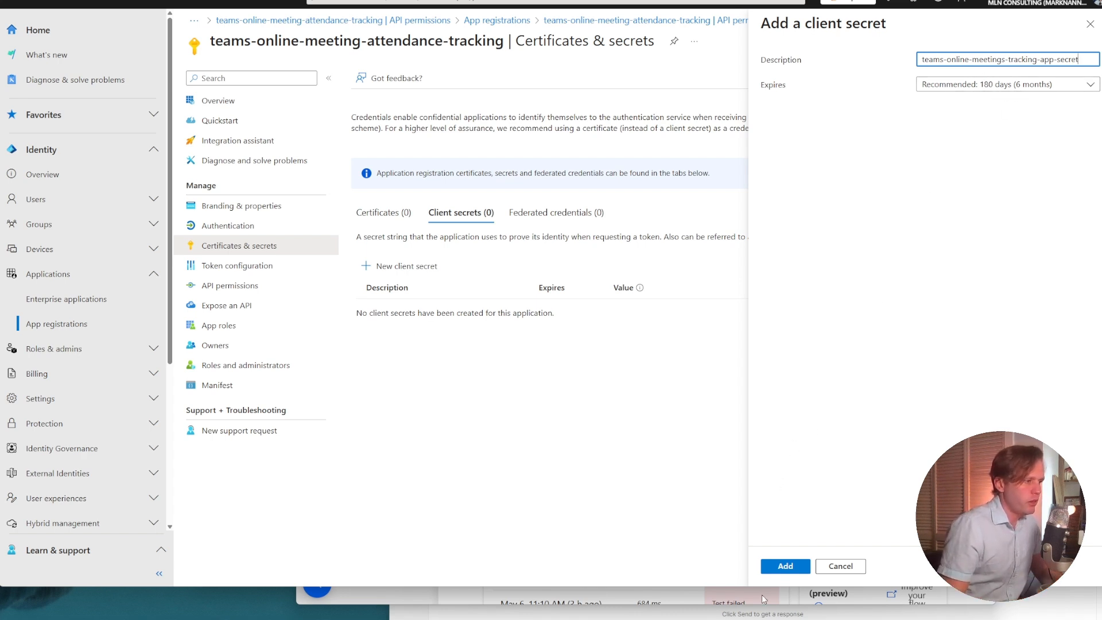
click(786, 567)
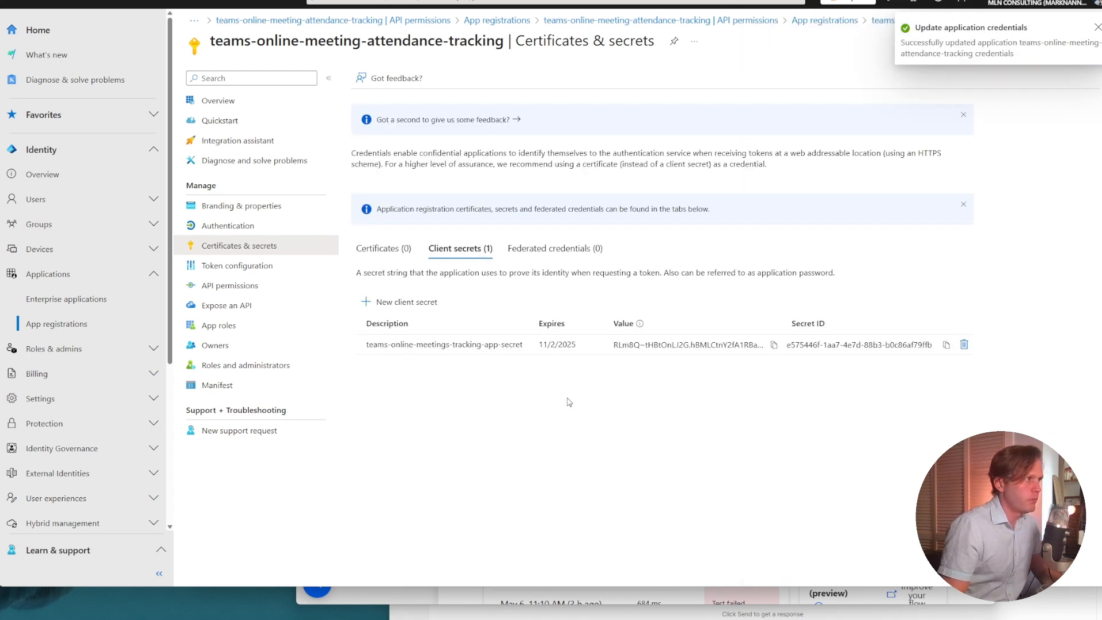
click(774, 345)
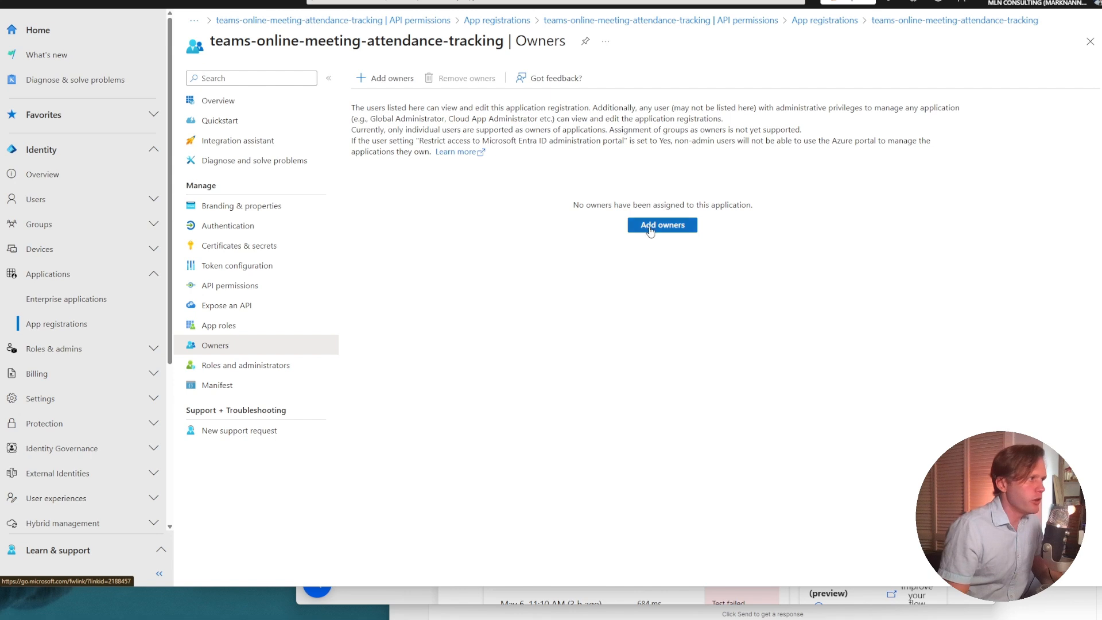
Assign the administrator's own user account as an owner of the app registration.
click(651, 226)
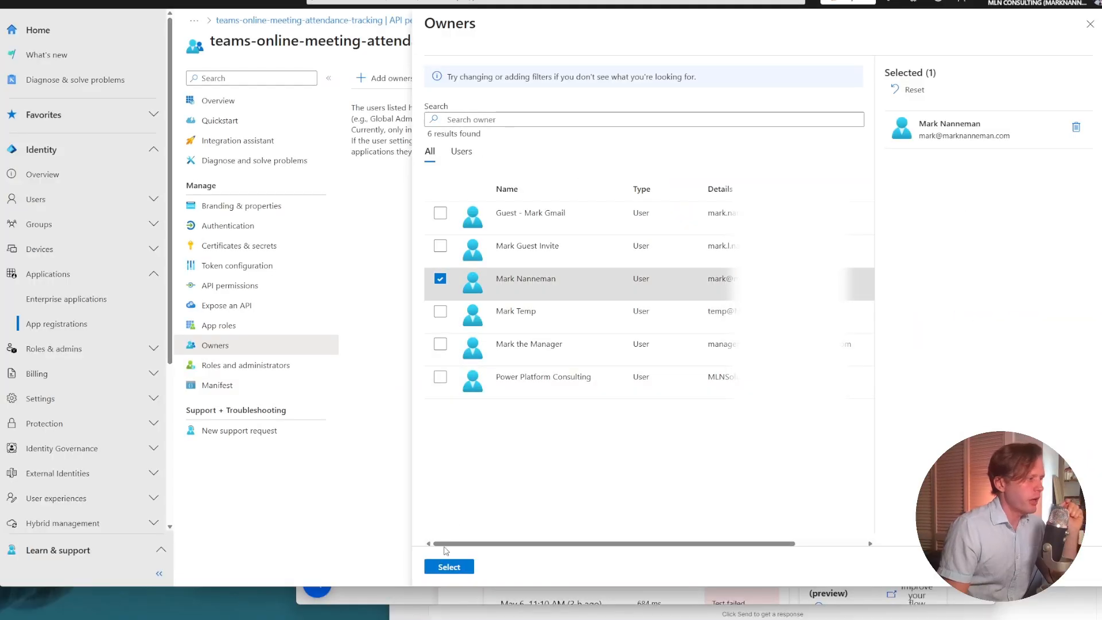
click(448, 568)
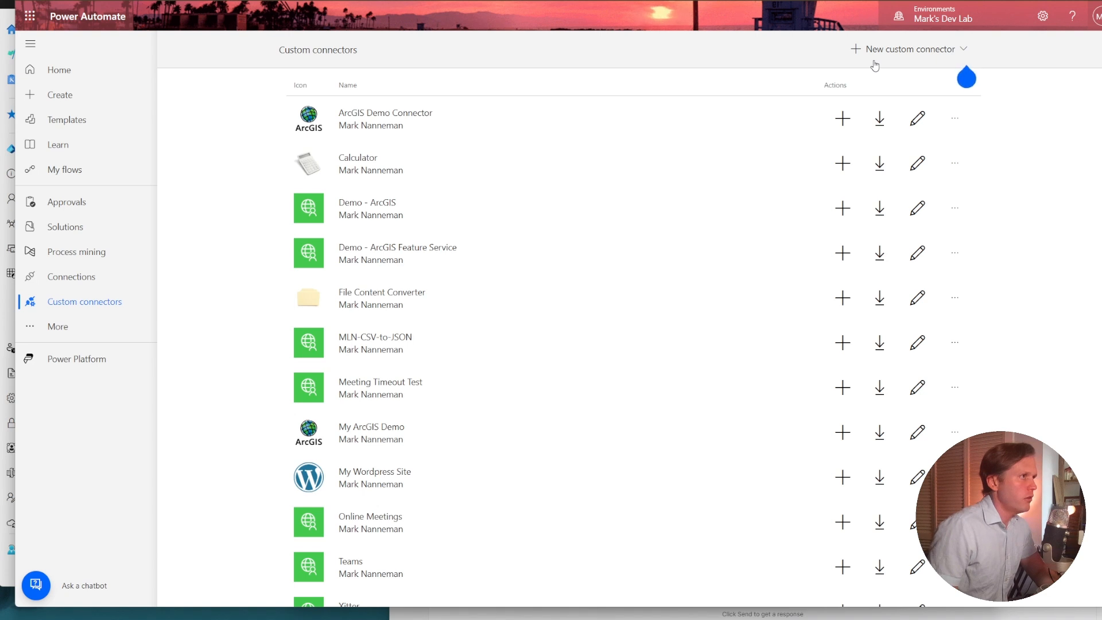
Create a new custom connector from blank and name it Teams Meeting Attendance.
click(912, 51)
click(909, 67)
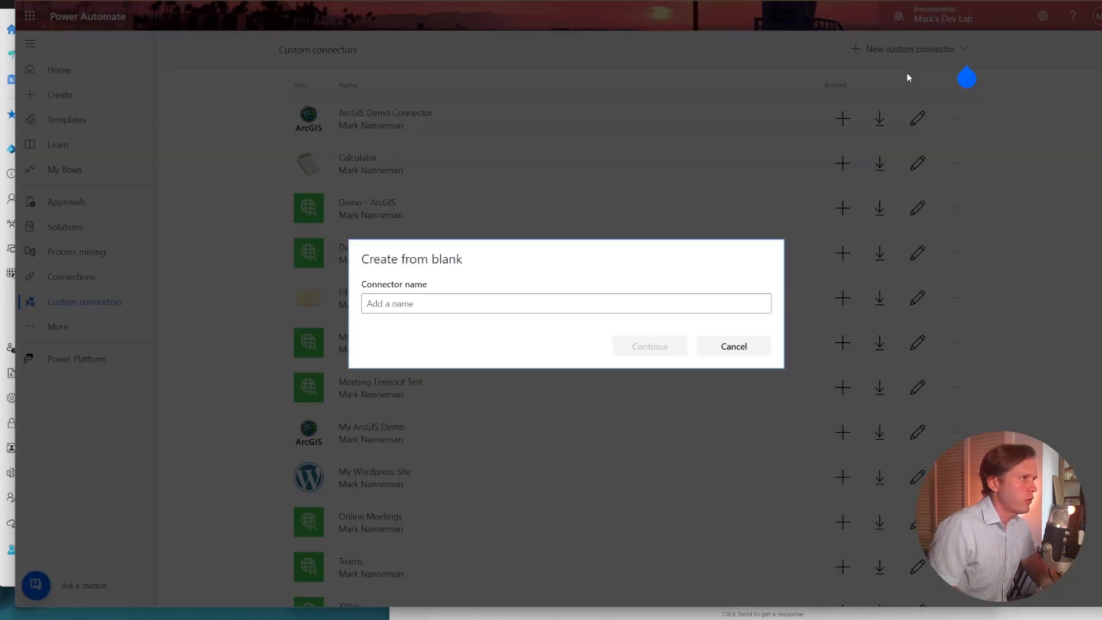
click(689, 300)
text(Tea)
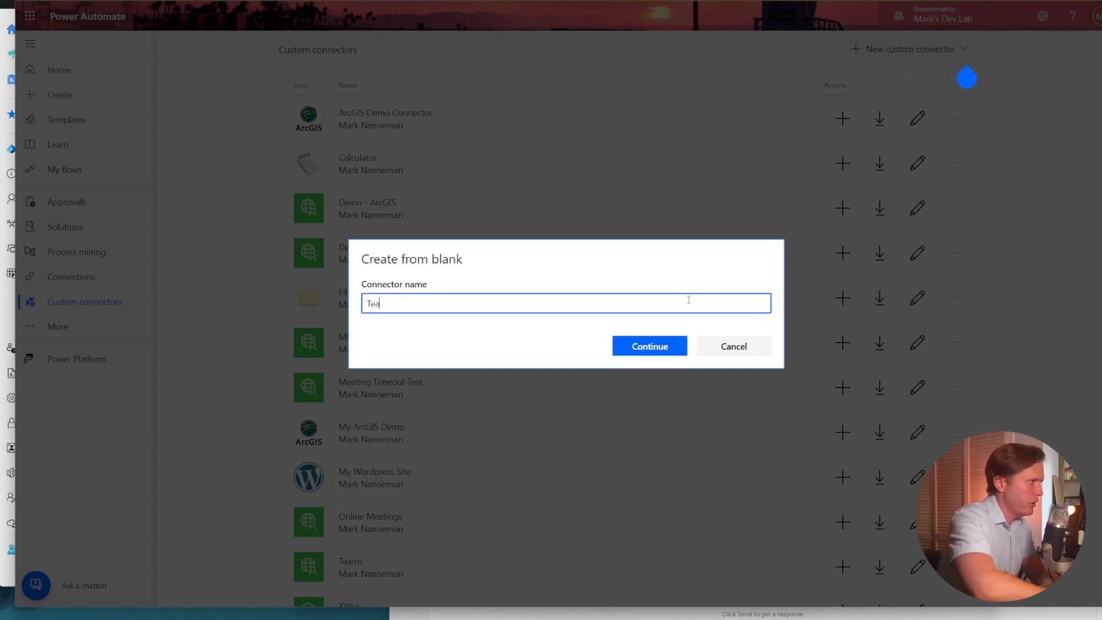
text(ms Onlin)
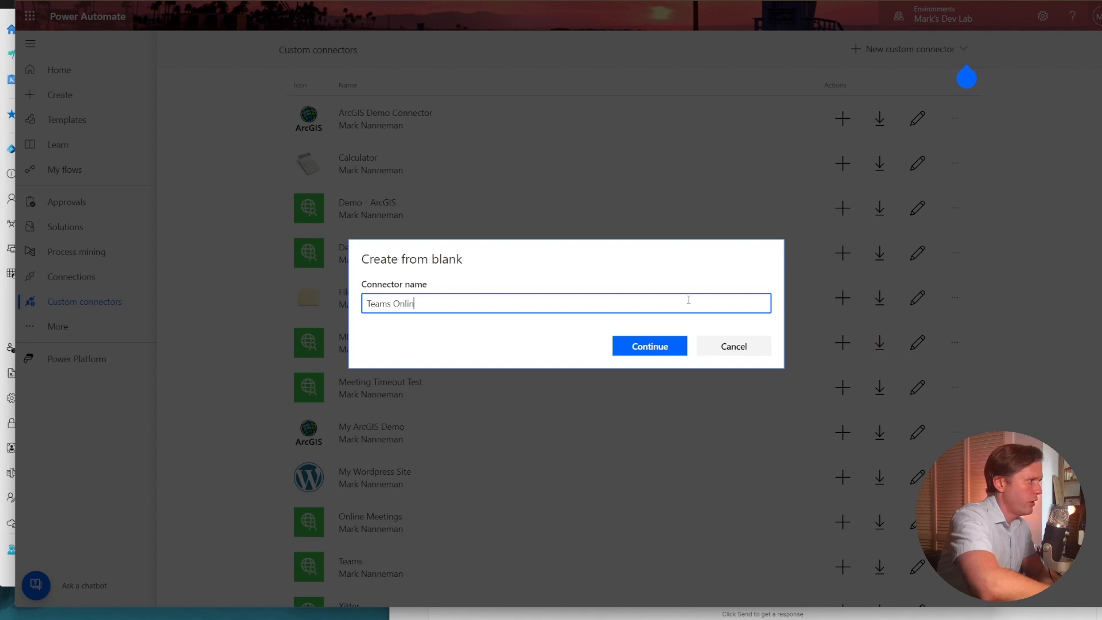
text(e Meeting A)
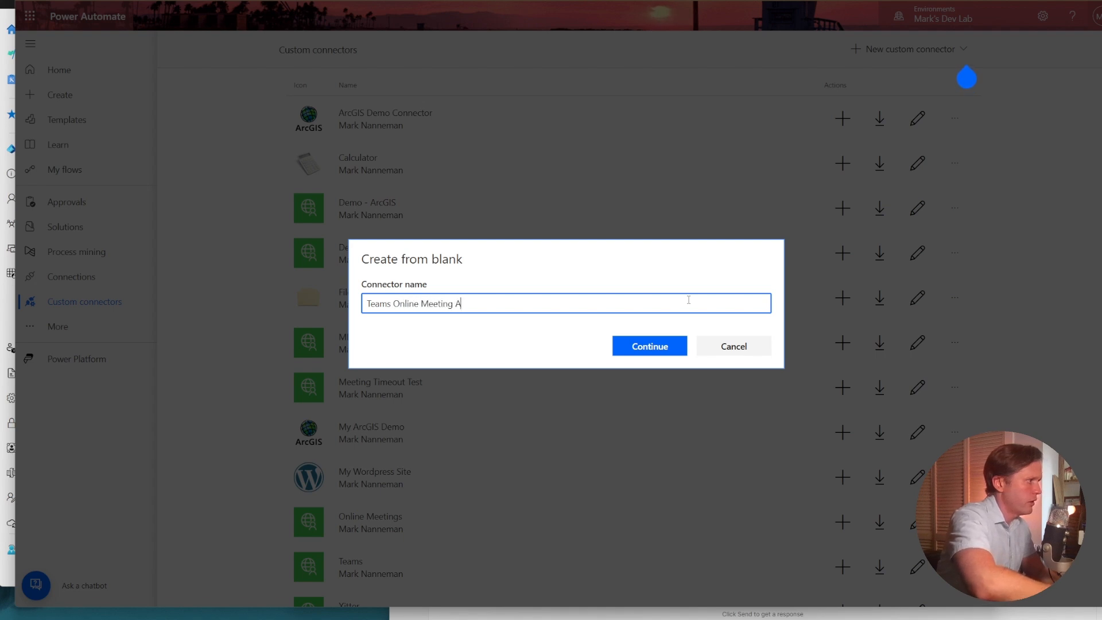
text(ttendance)
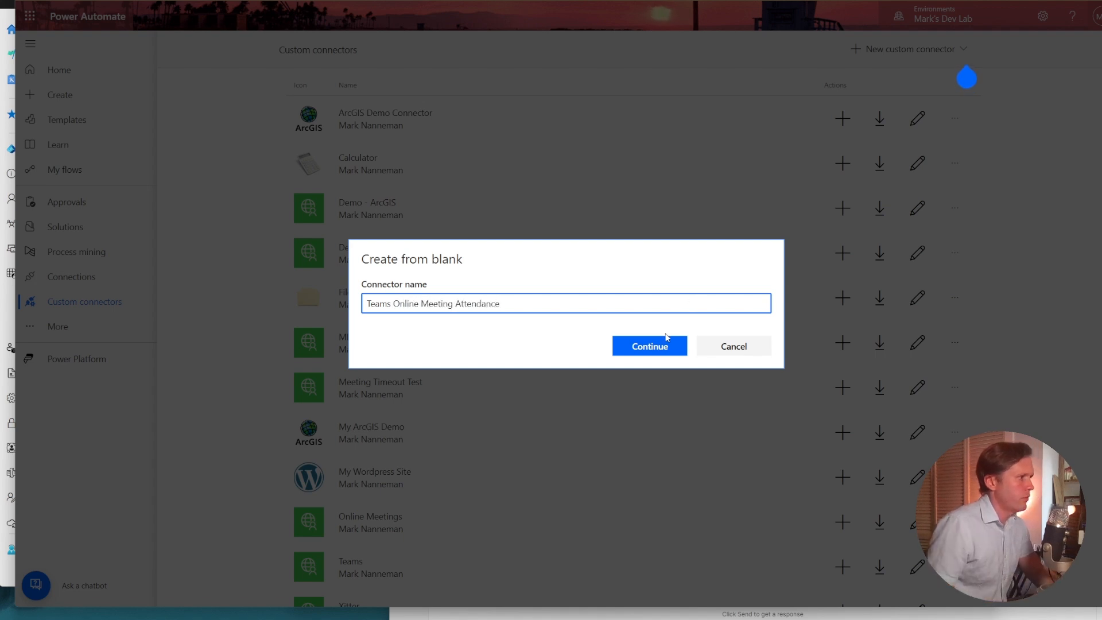
click(667, 339)
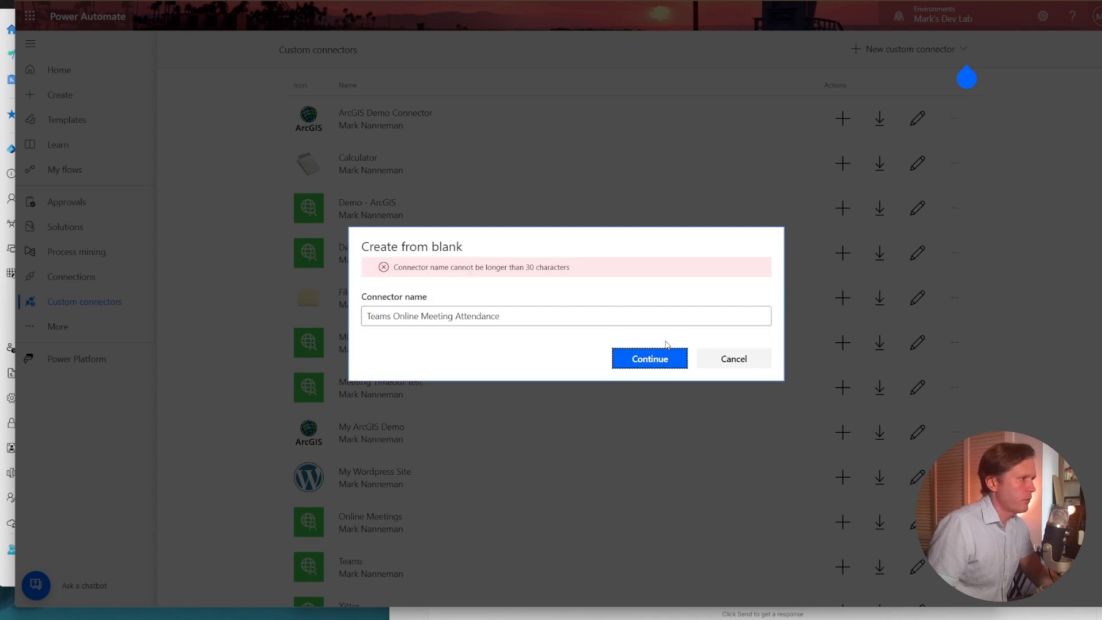
double_click(406, 314)
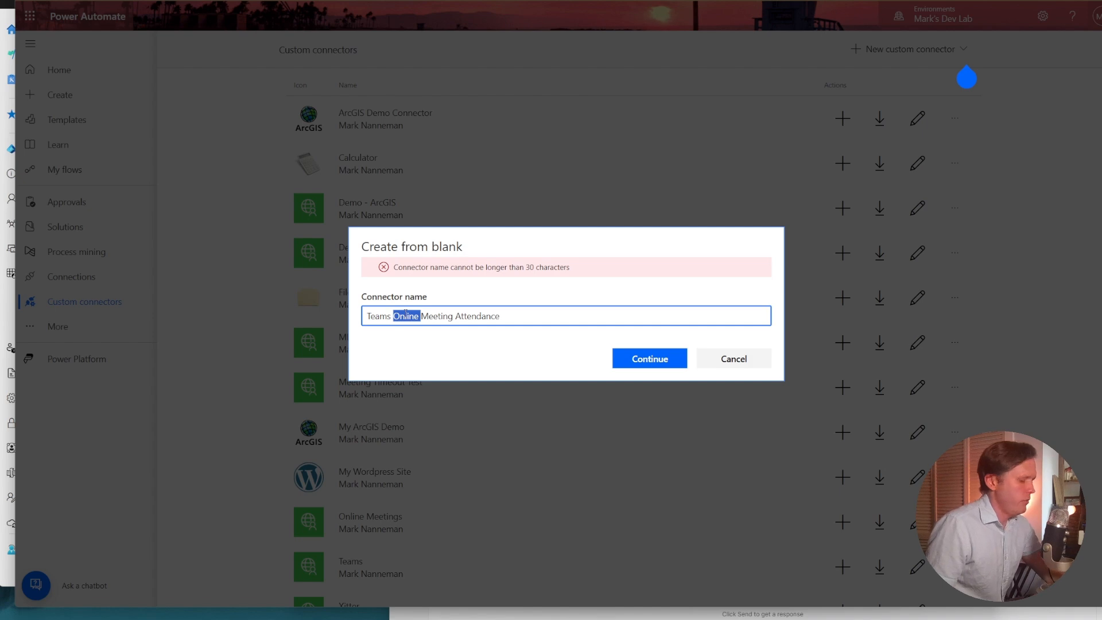
key(BackSpace)
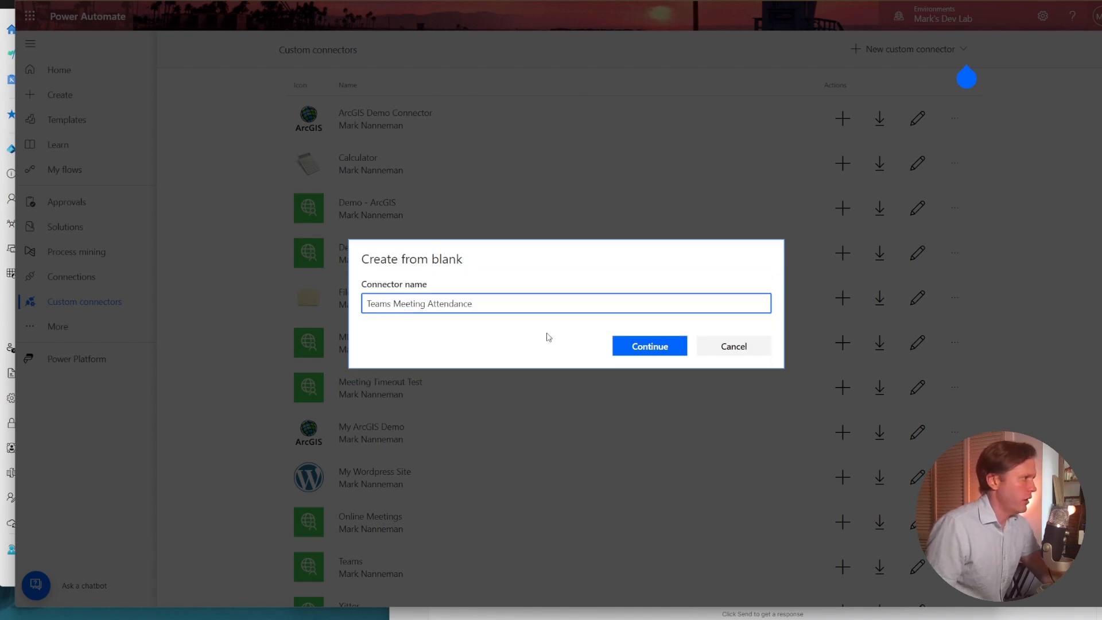
click(617, 345)
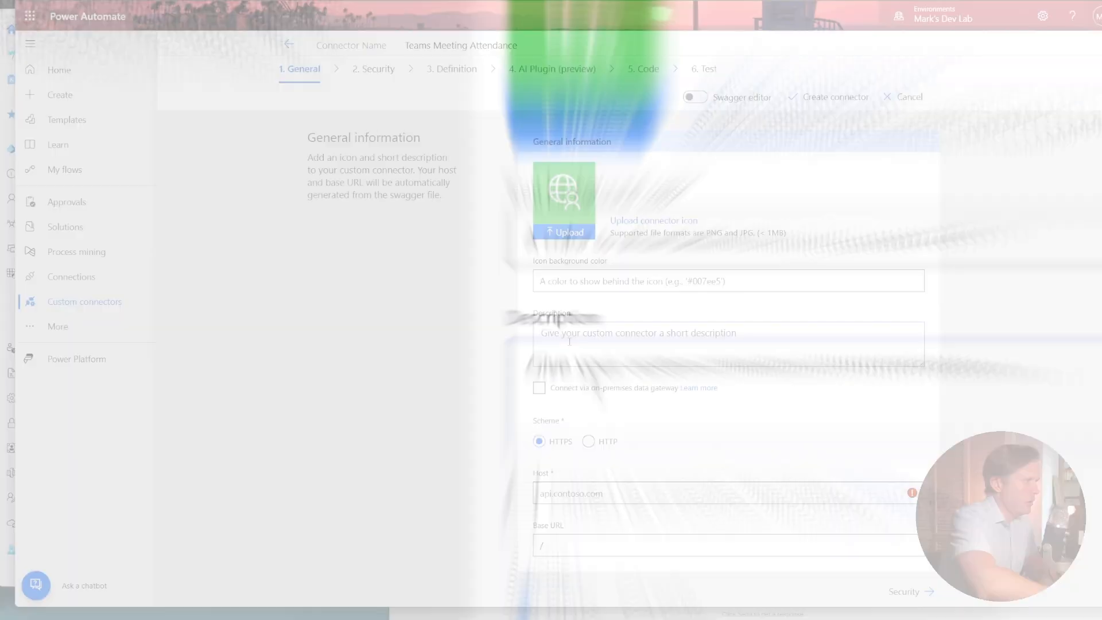
Enter the connector description "Custom connector for calling Teams Online Meeting Graph API endpoints for Online Meeting Attendance Tracking".
click(569, 342)
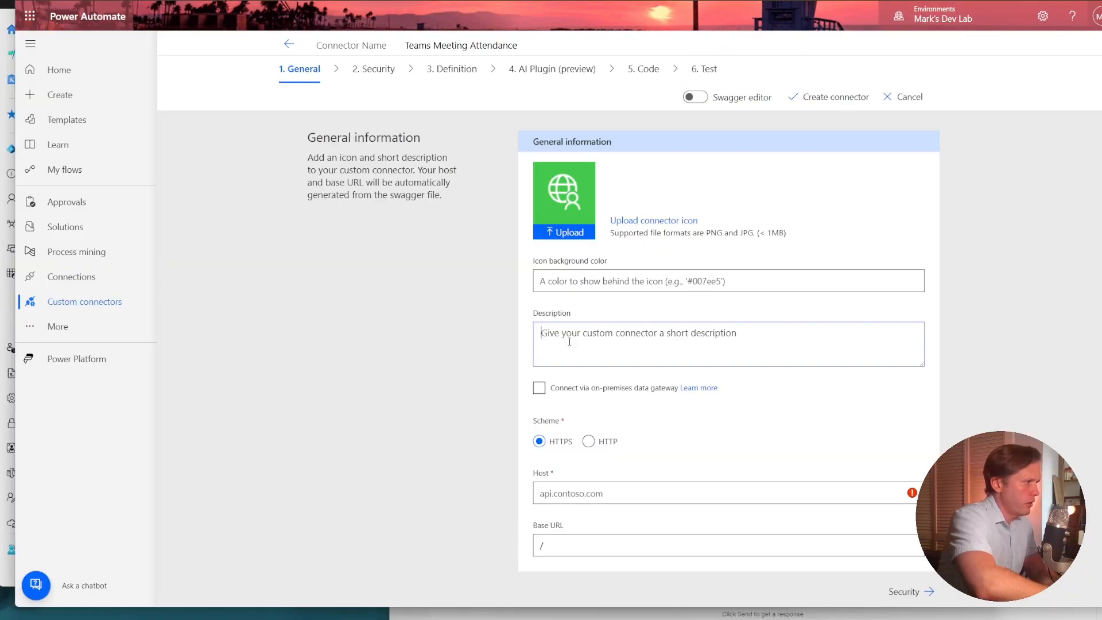
text(C)
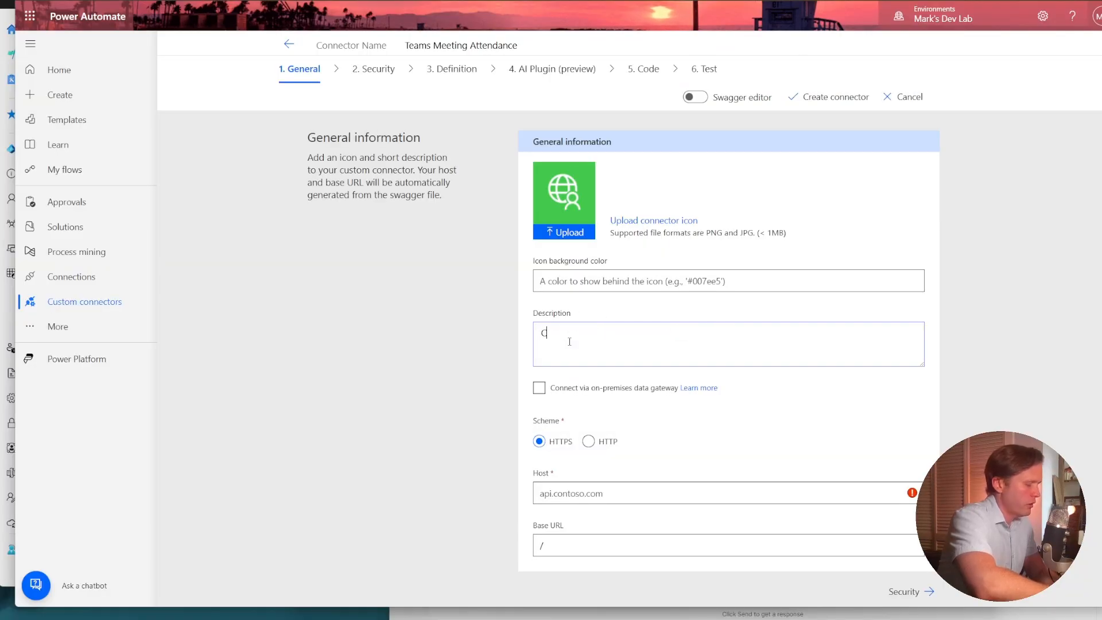
text(ustom c)
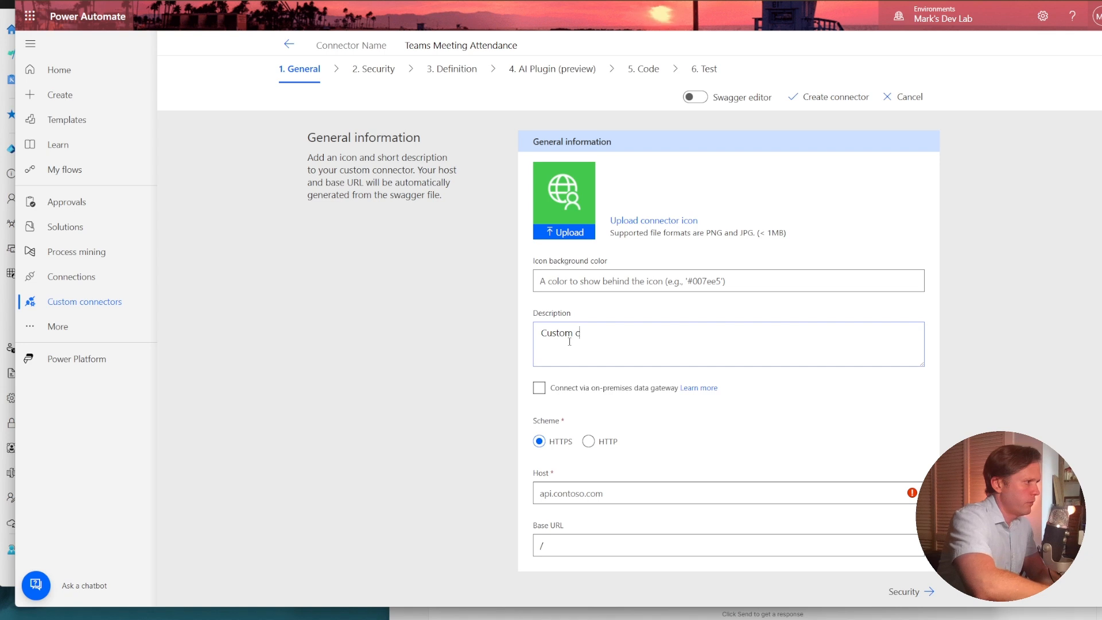
text(onnector fopr)
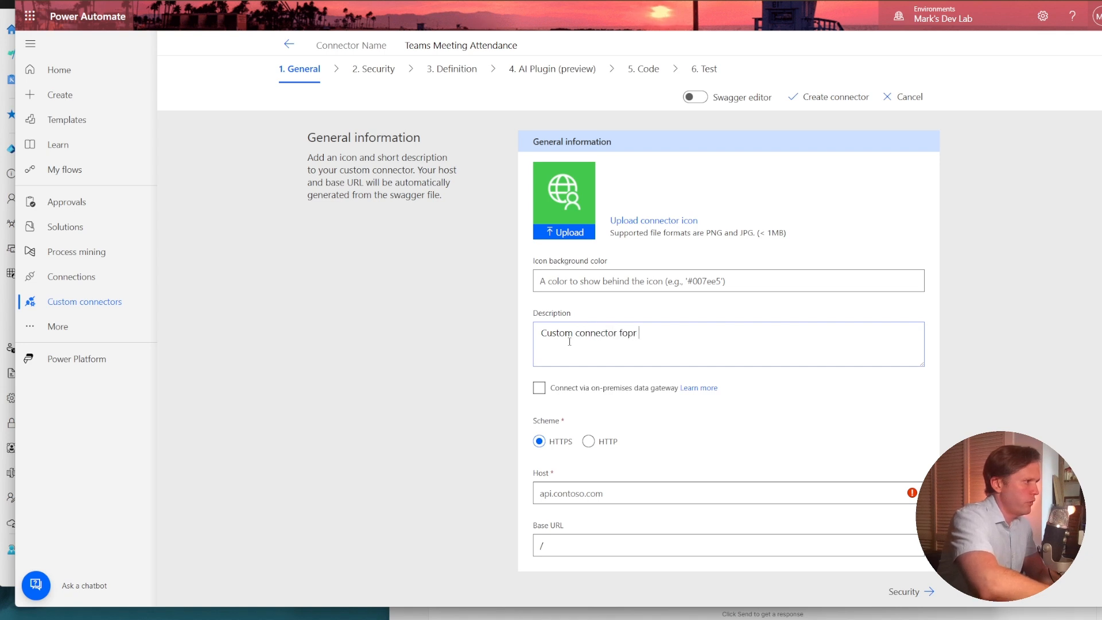
key(BackSpace)
key(BackSpace)
key(BackSpace)
text(r cal)
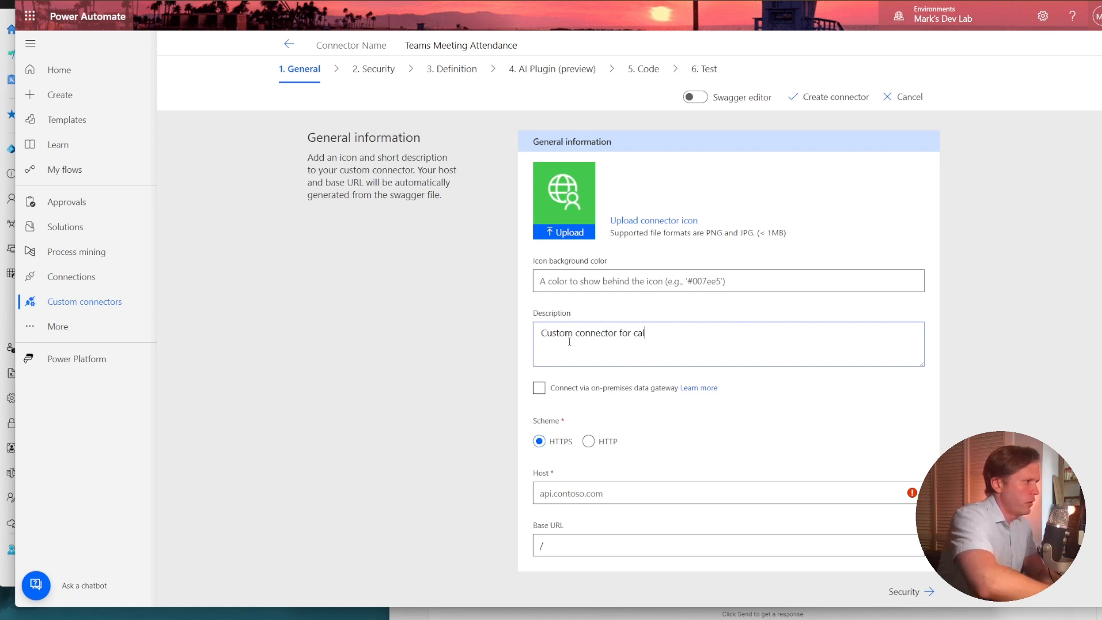
text(ling Teams On)
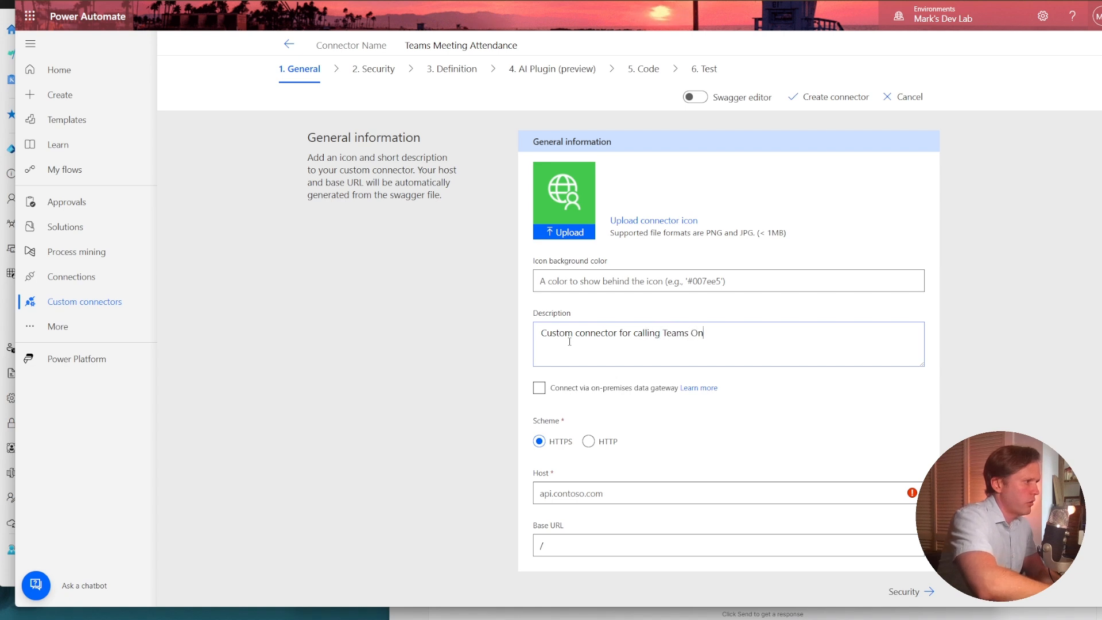
text(line Meeting Graph AP)
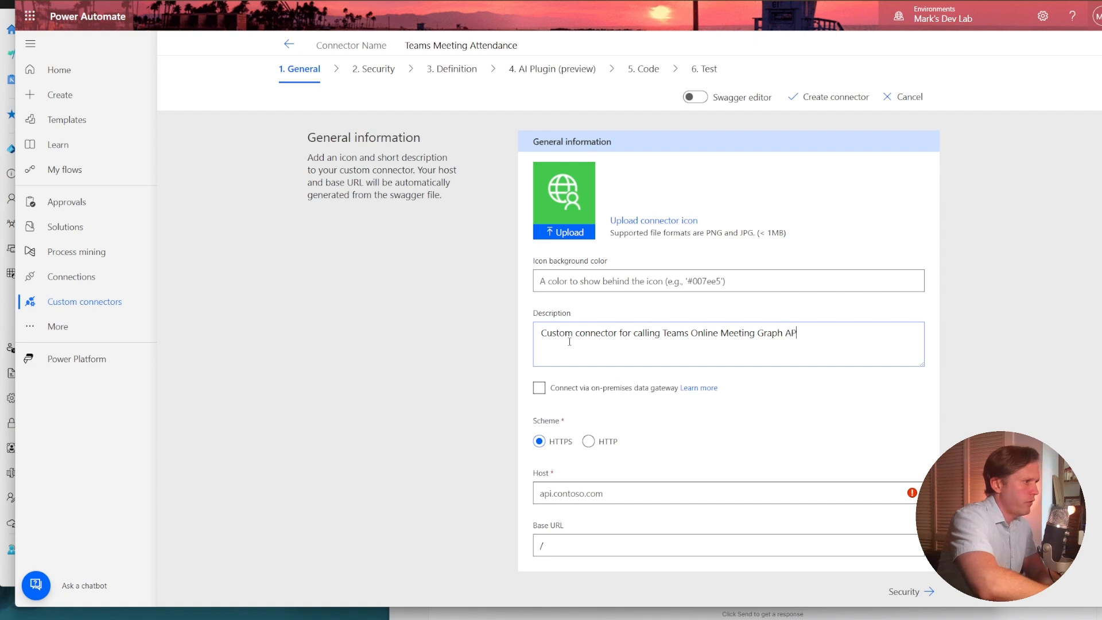
text(I end)
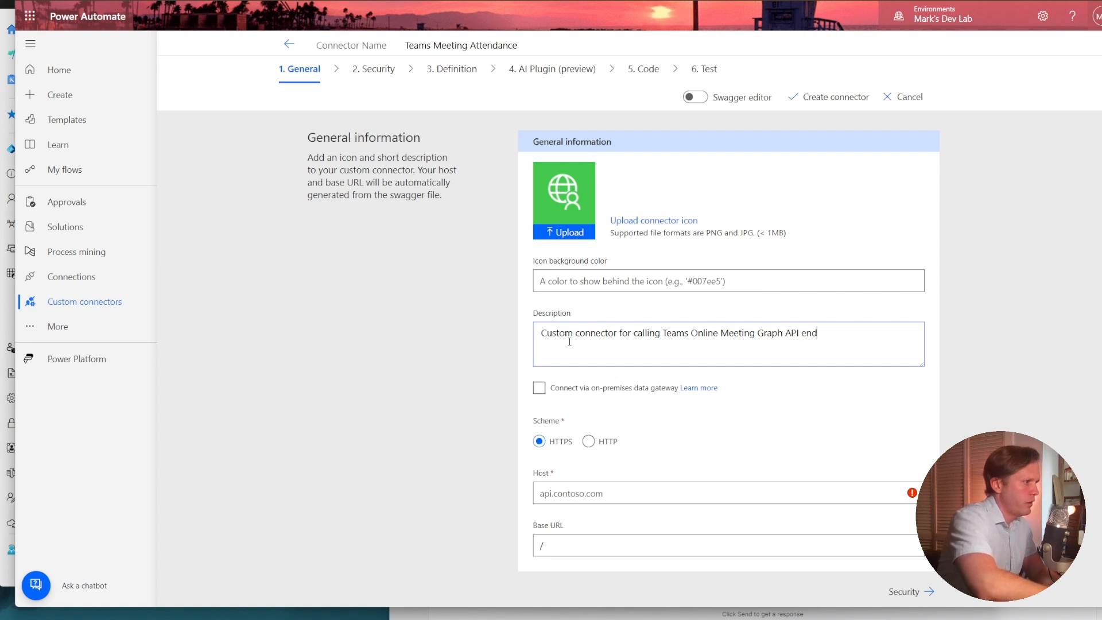
text(points for Onl)
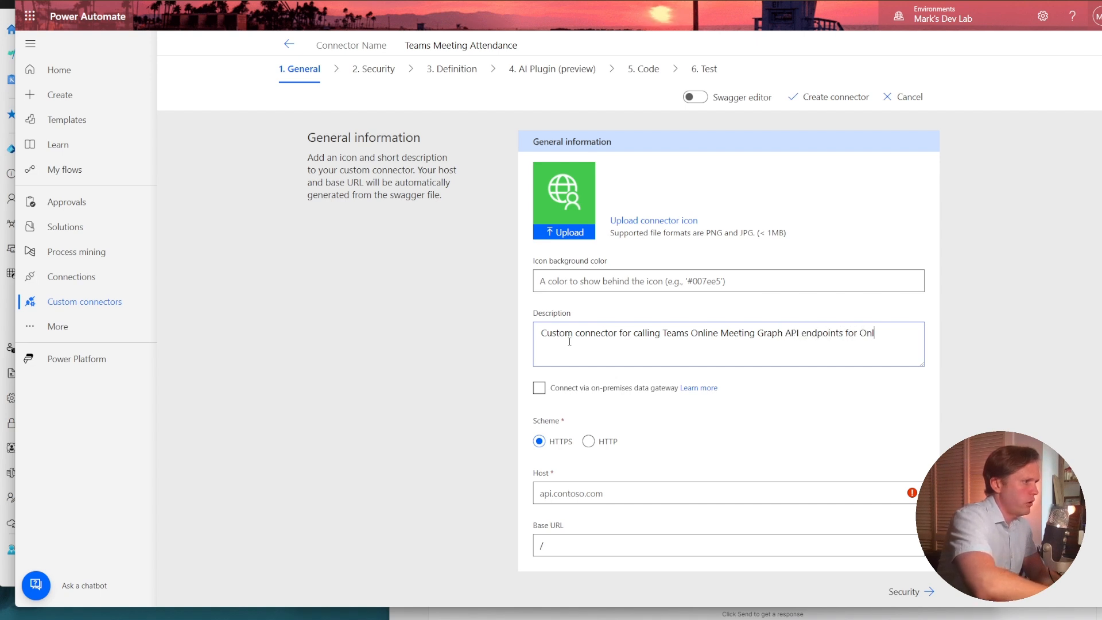
text(ine Meeting )
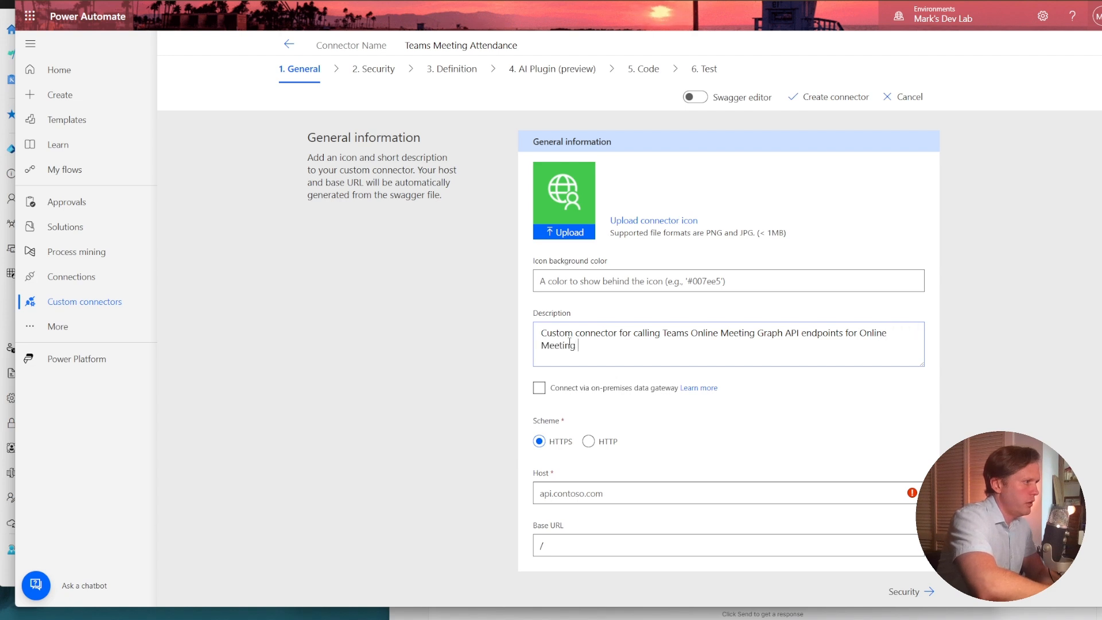
text(Attendance T)
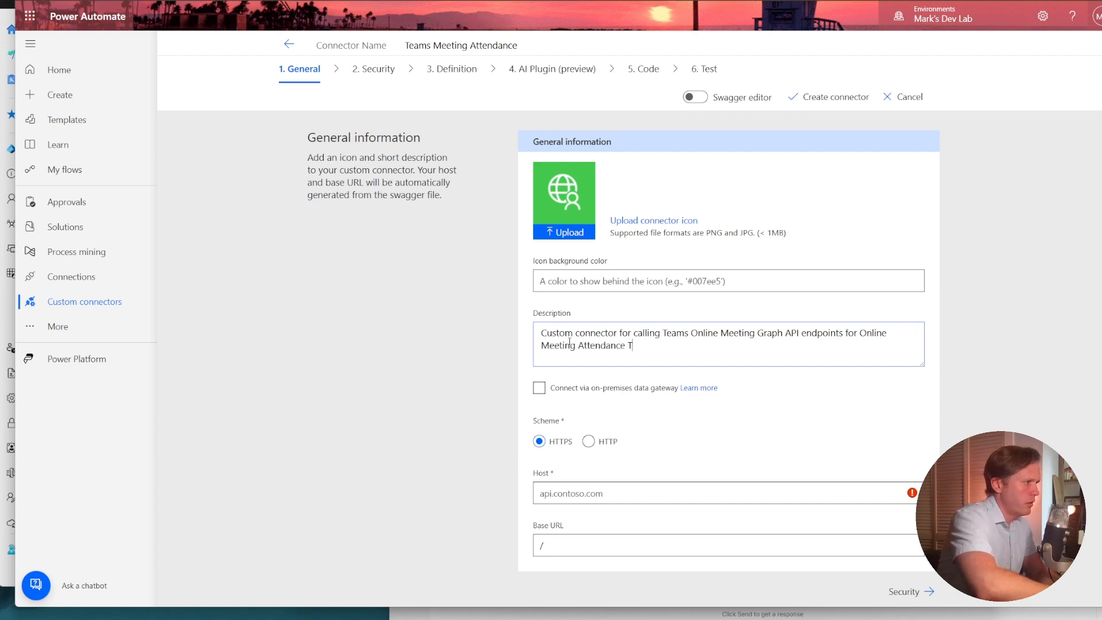
text(racking)
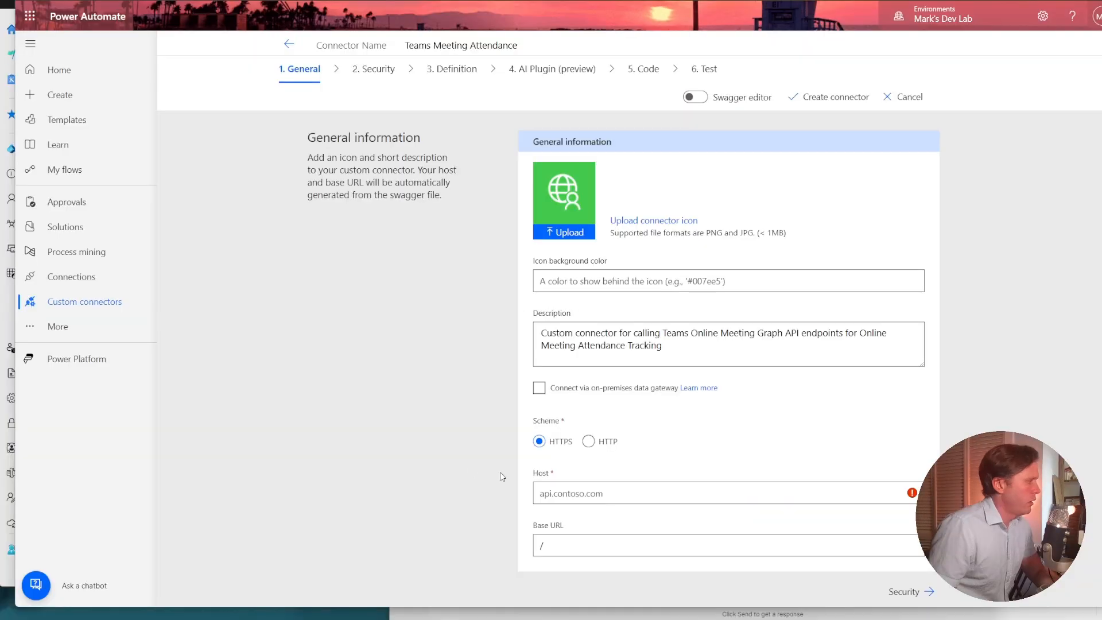
Set the connector's host to graph.microsoft.com and continue to the security settings.
click(578, 495)
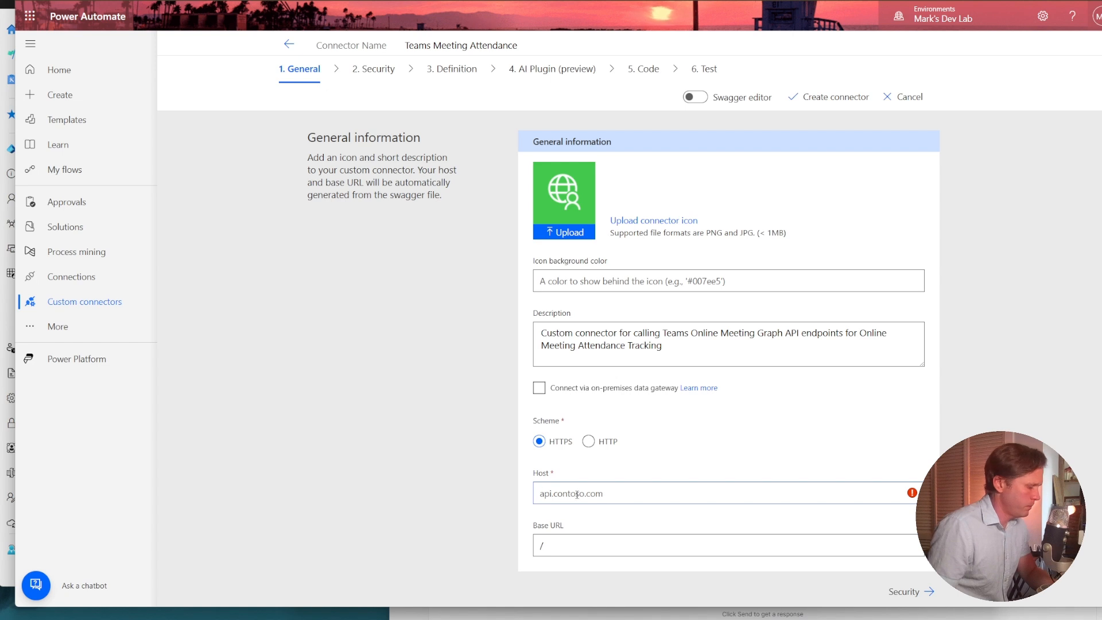
text(graph.microsoft.com)
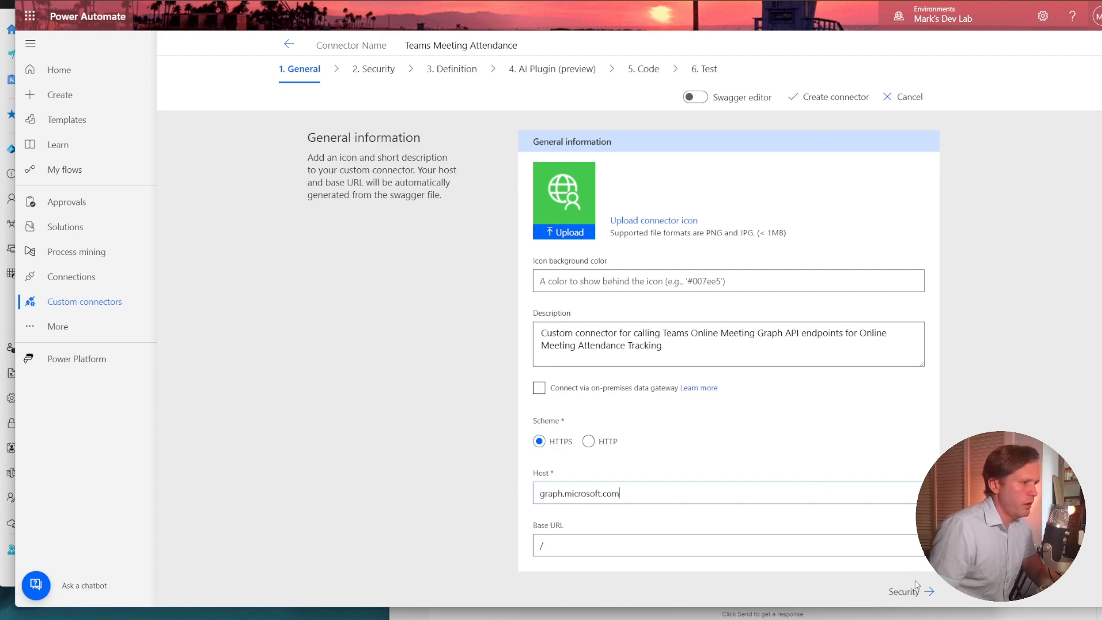
click(930, 594)
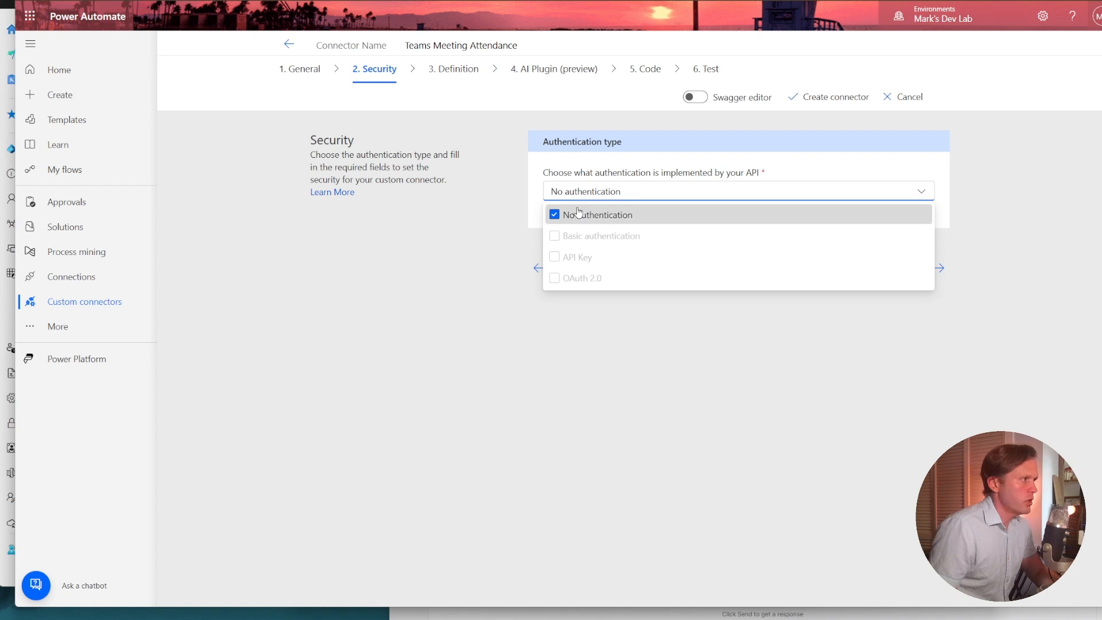
Change the connector's authentication type from No authentication to OAuth 2.0.
click(581, 215)
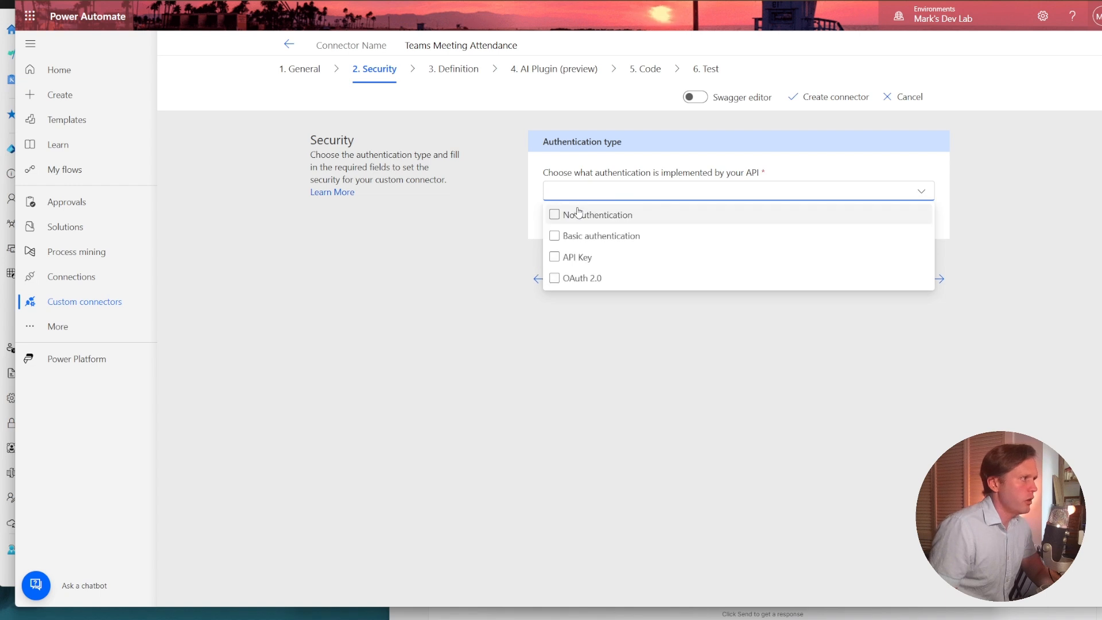
click(580, 277)
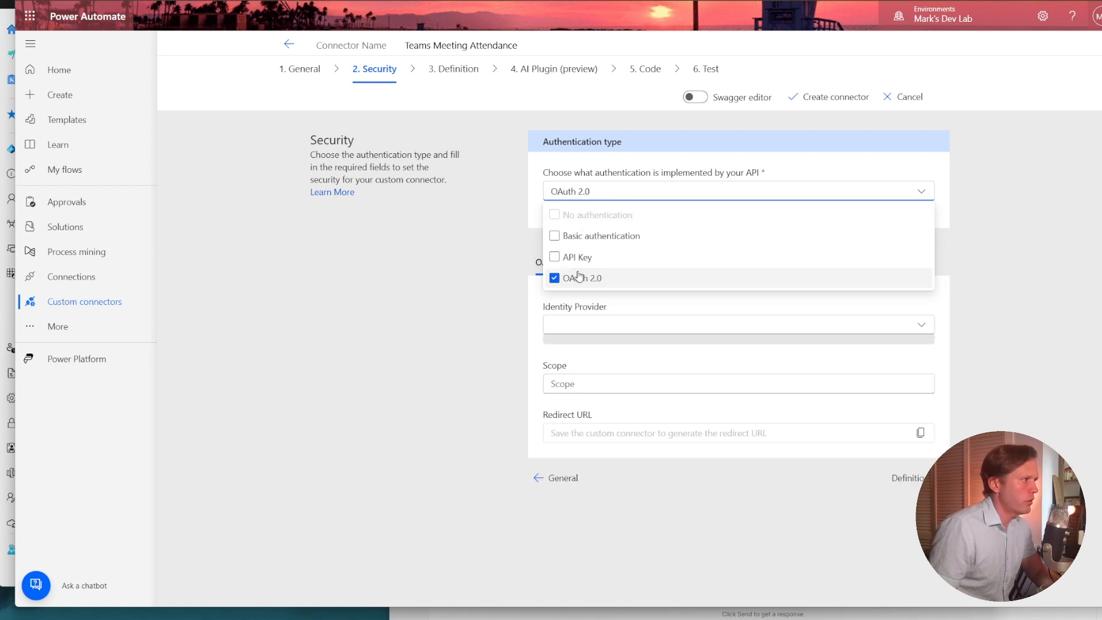
click(475, 227)
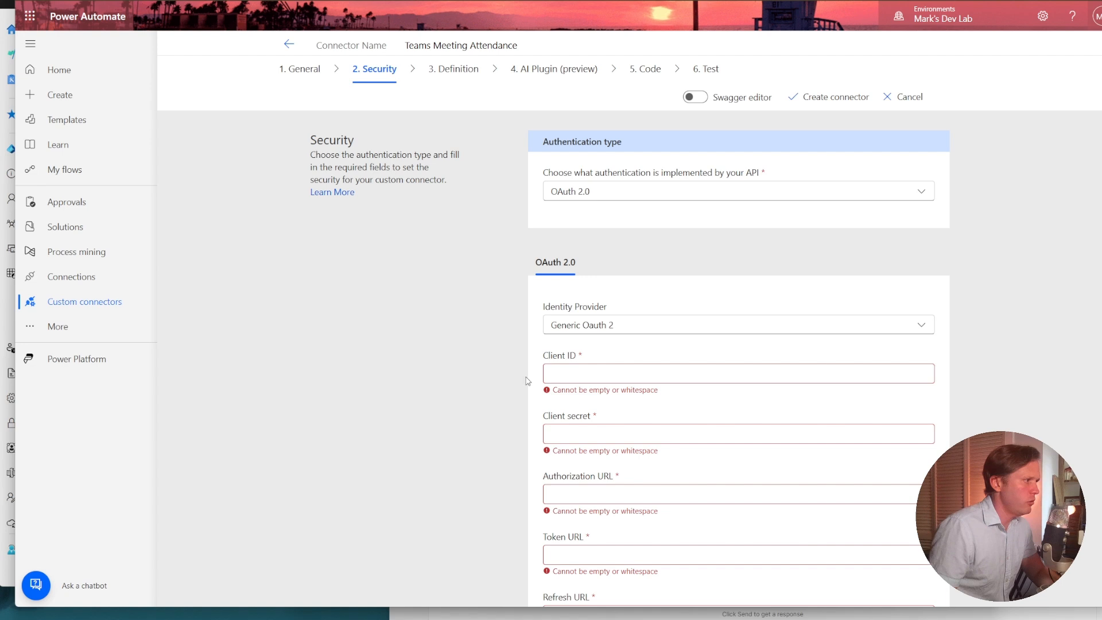
Paste the copied app client secret into the client secret field of the OAuth 2.0 settings.
click(597, 372)
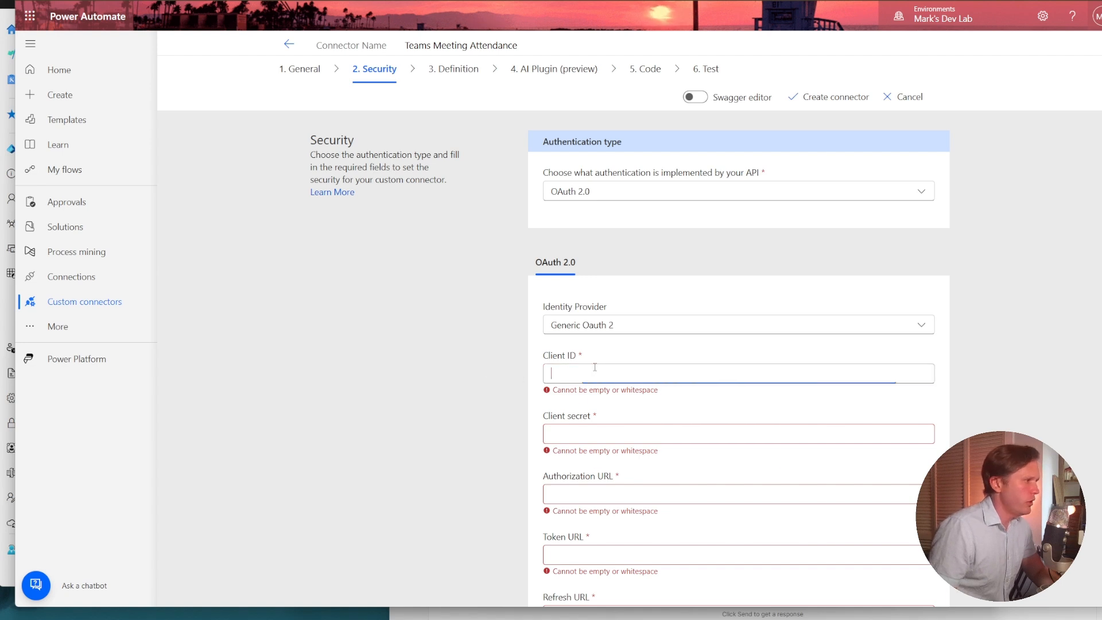
scroll(479, 370, down, 2)
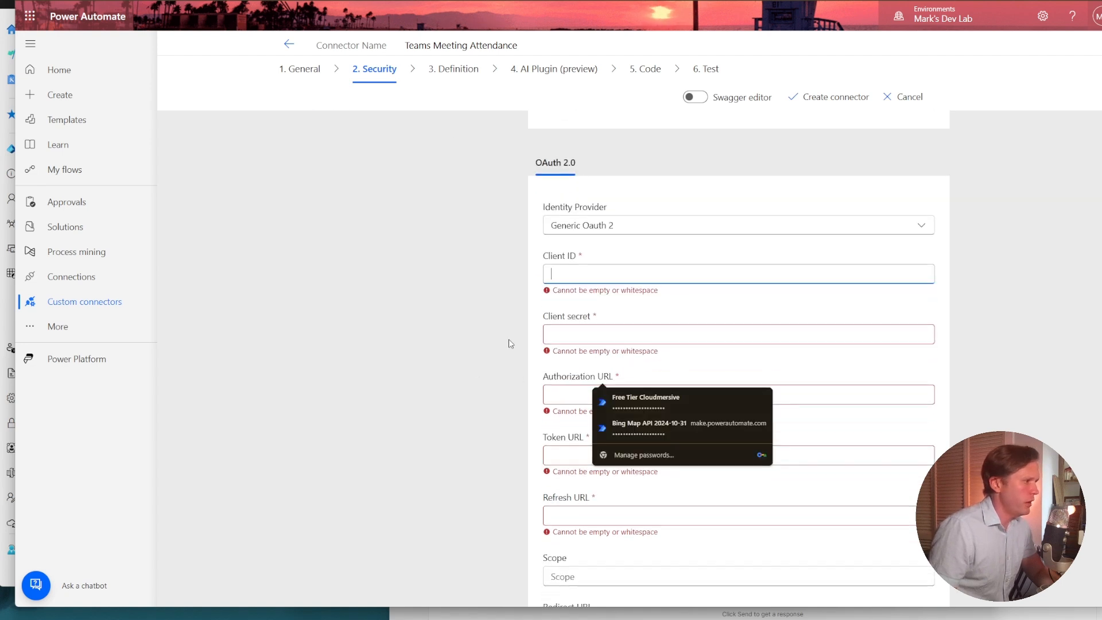
click(594, 327)
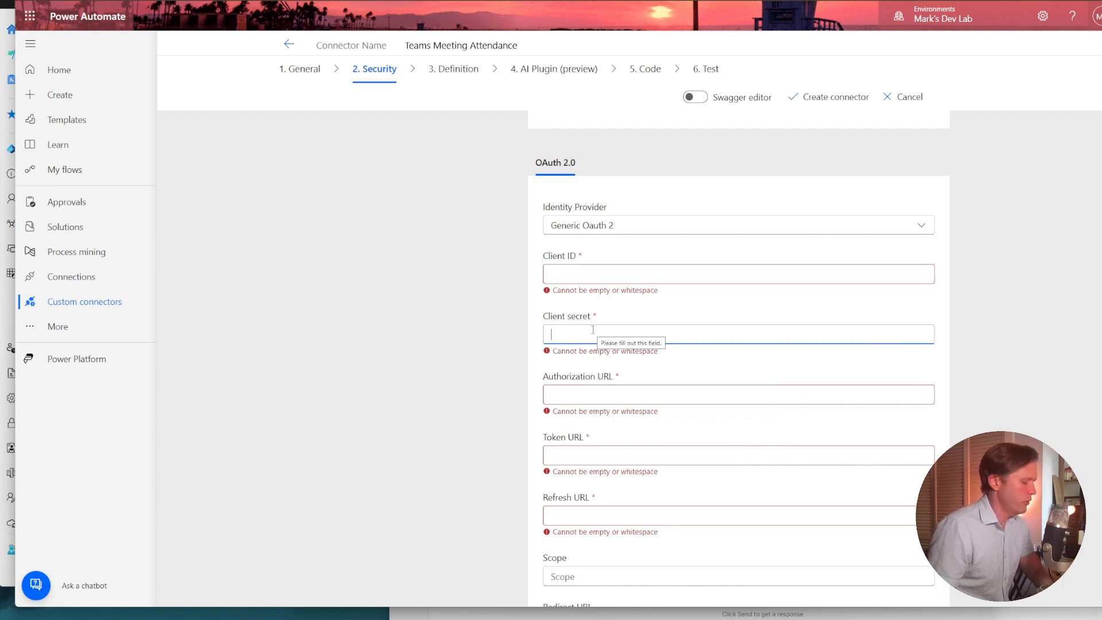
key(ctrl+v)
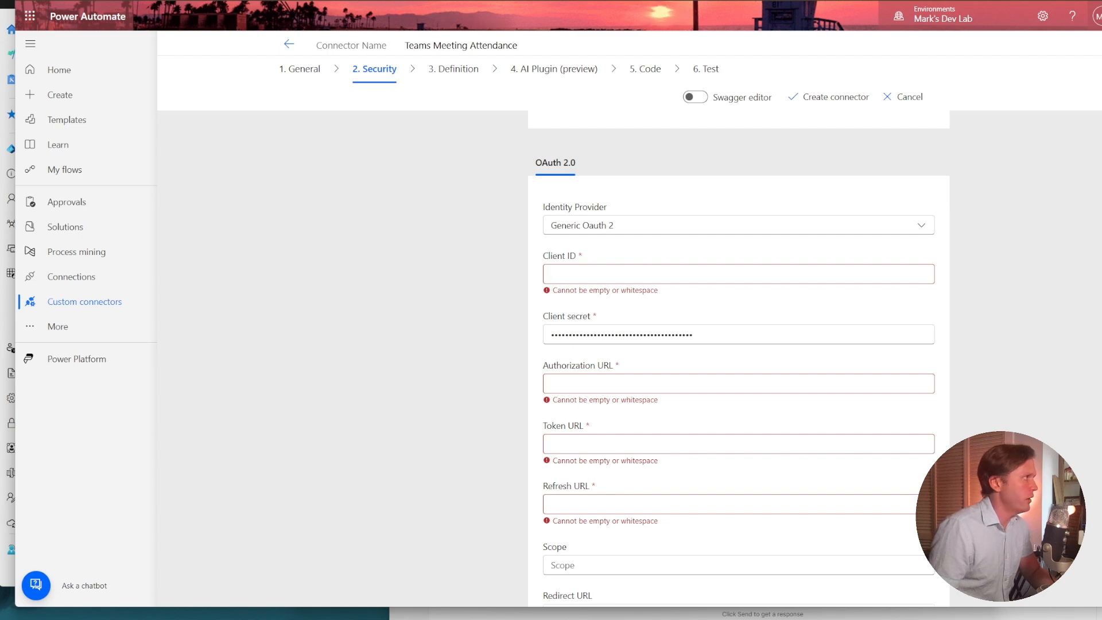
Copy the application (client) ID from the teams-online-meeting-attendance-tracking overview in Entra and paste it as the connector's client ID in Power Automate.
key(alt+Tab)
click(214, 102)
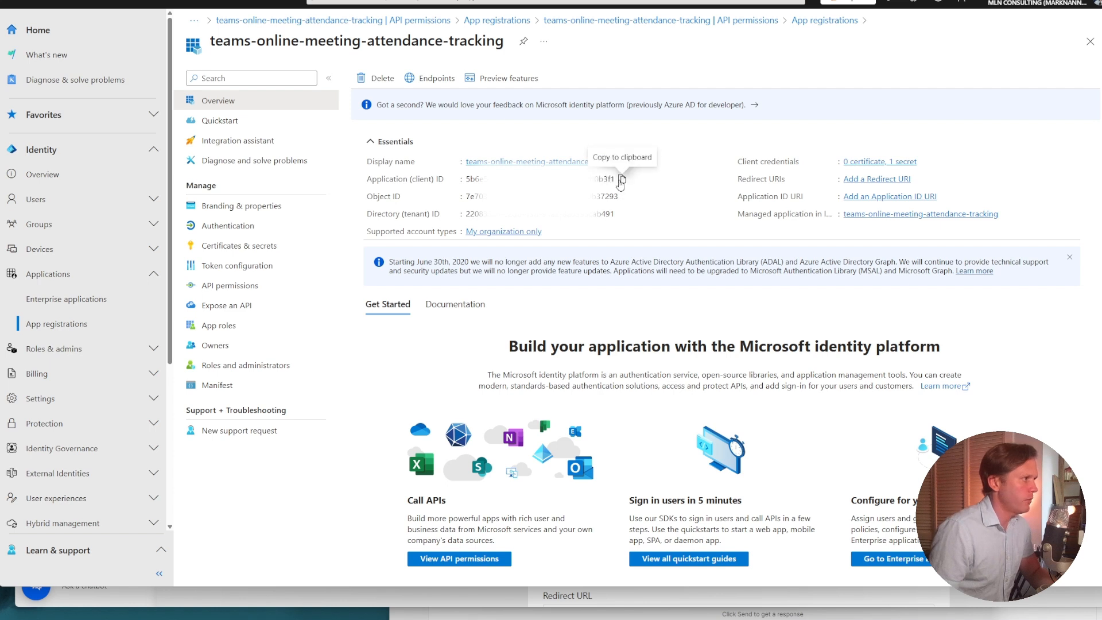
click(622, 180)
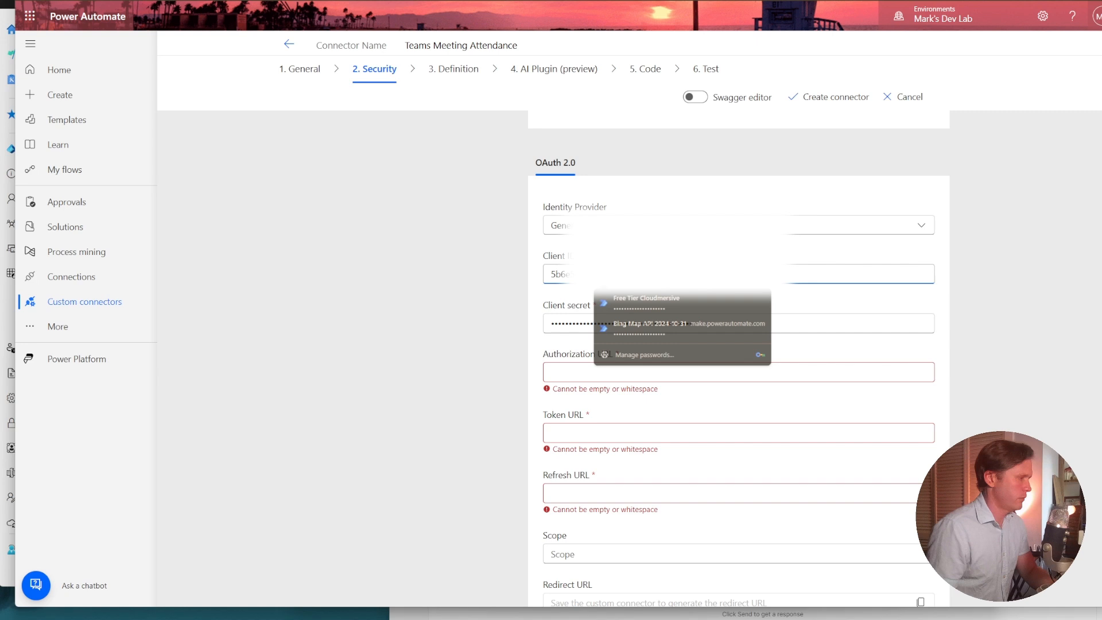
key(Escape)
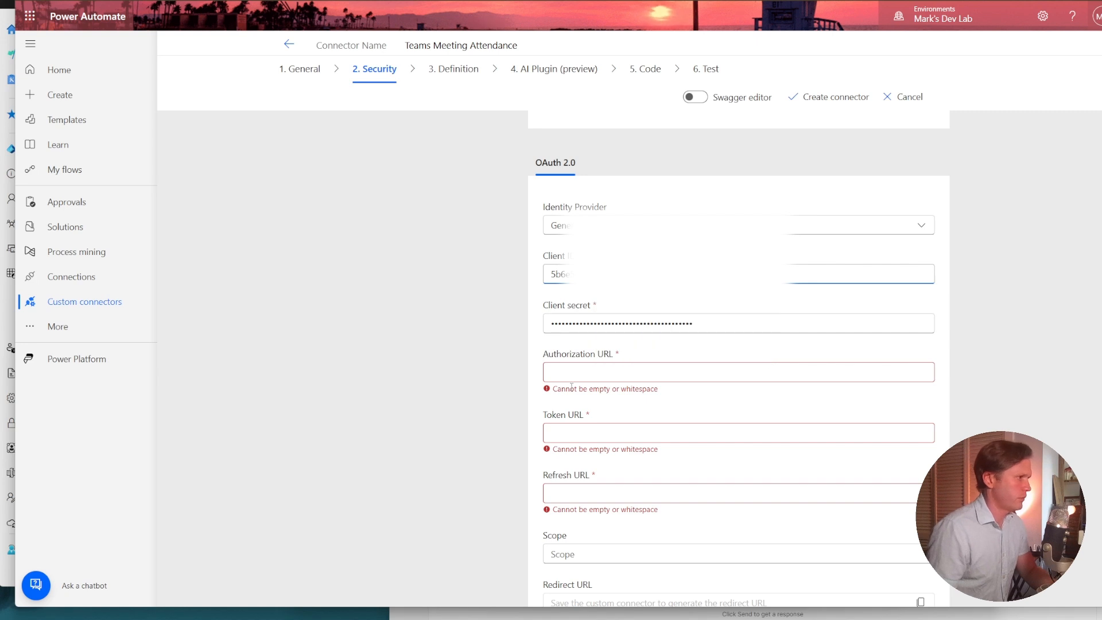
scroll(592, 402, down, 1)
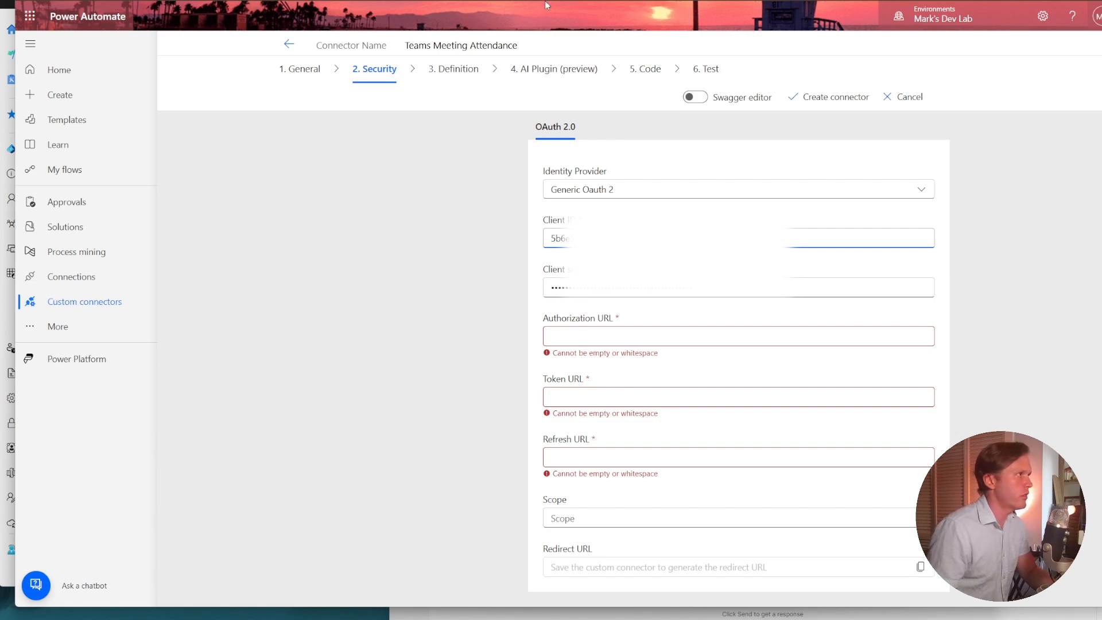
Copy the OAuth 2.0 authorization endpoint (v2) from the app registration's endpoints in Entra and paste it as the connector's authorization URL in Power Automate.
key(alt+Tab)
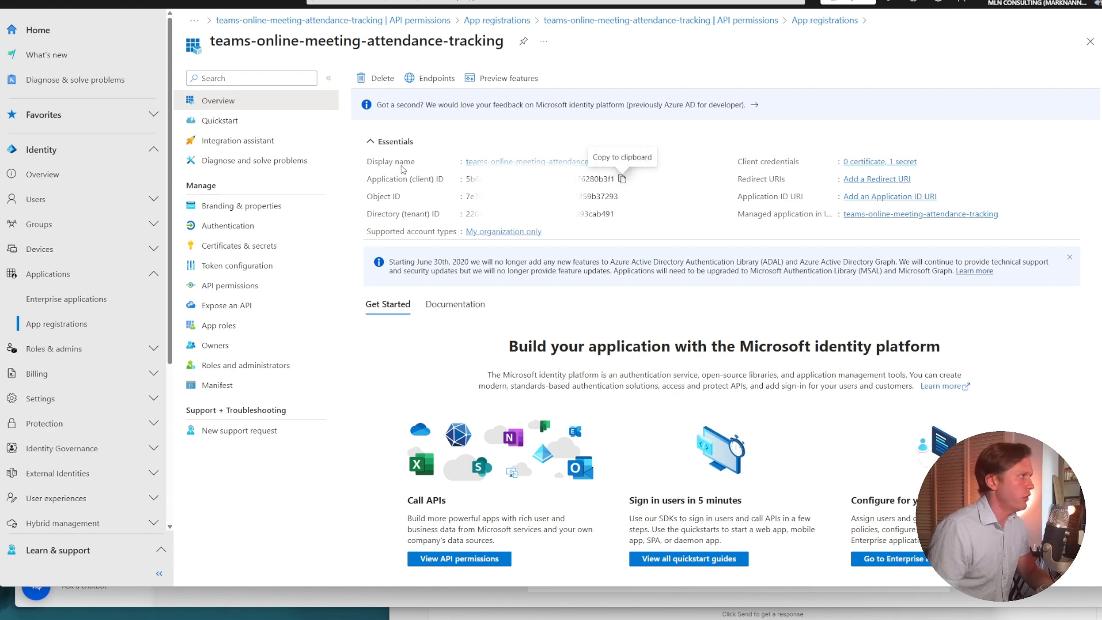
click(432, 78)
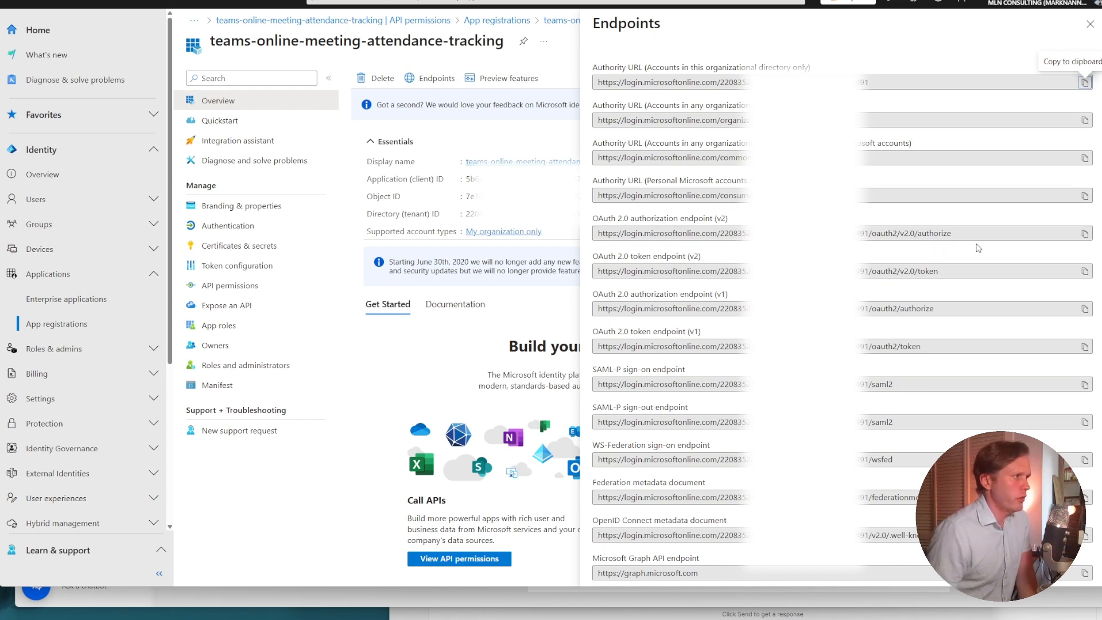
click(1084, 234)
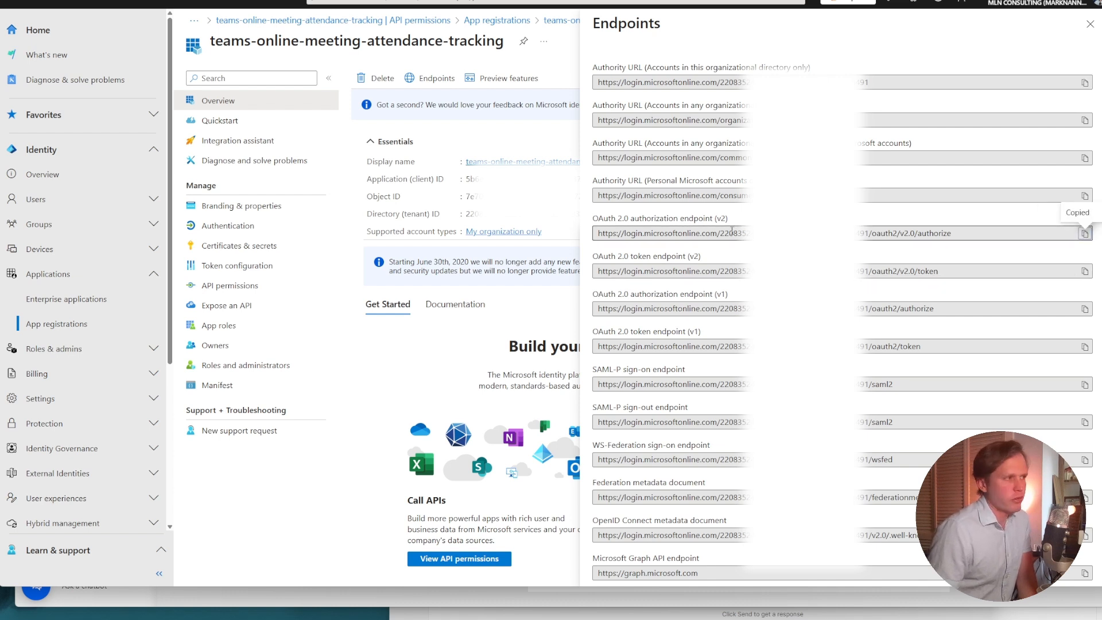
drag(729, 234, 750, 233)
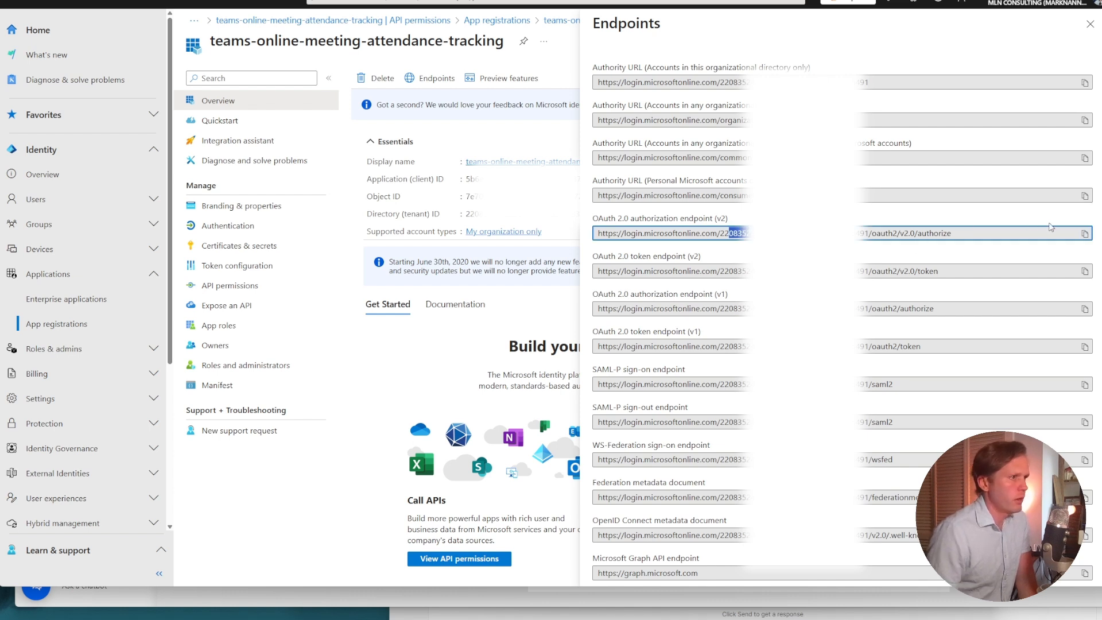
click(1082, 234)
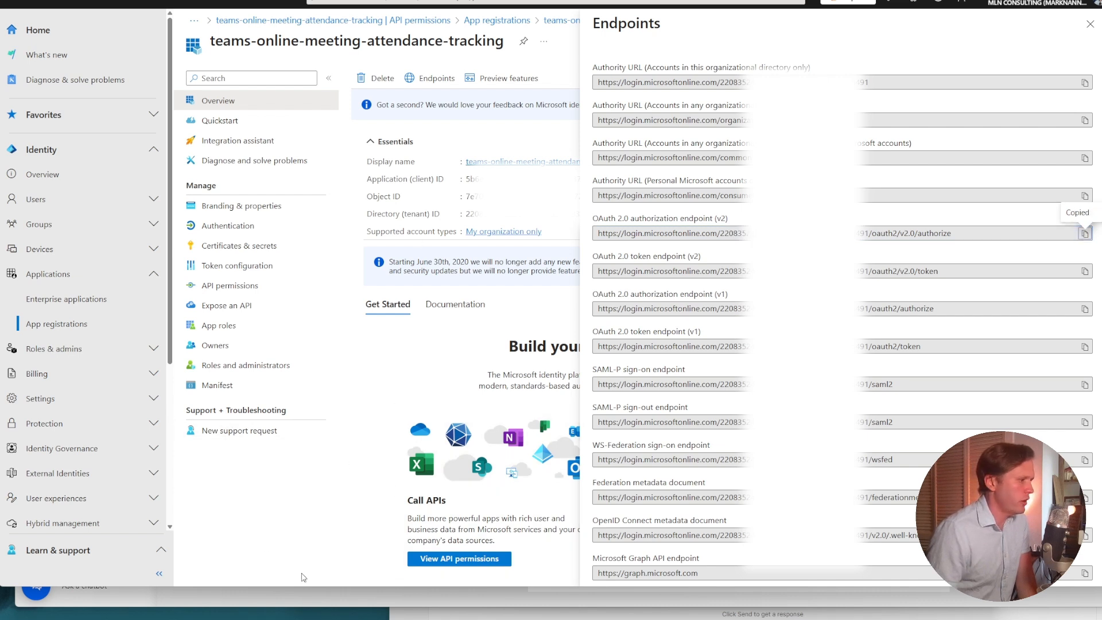
click(302, 607)
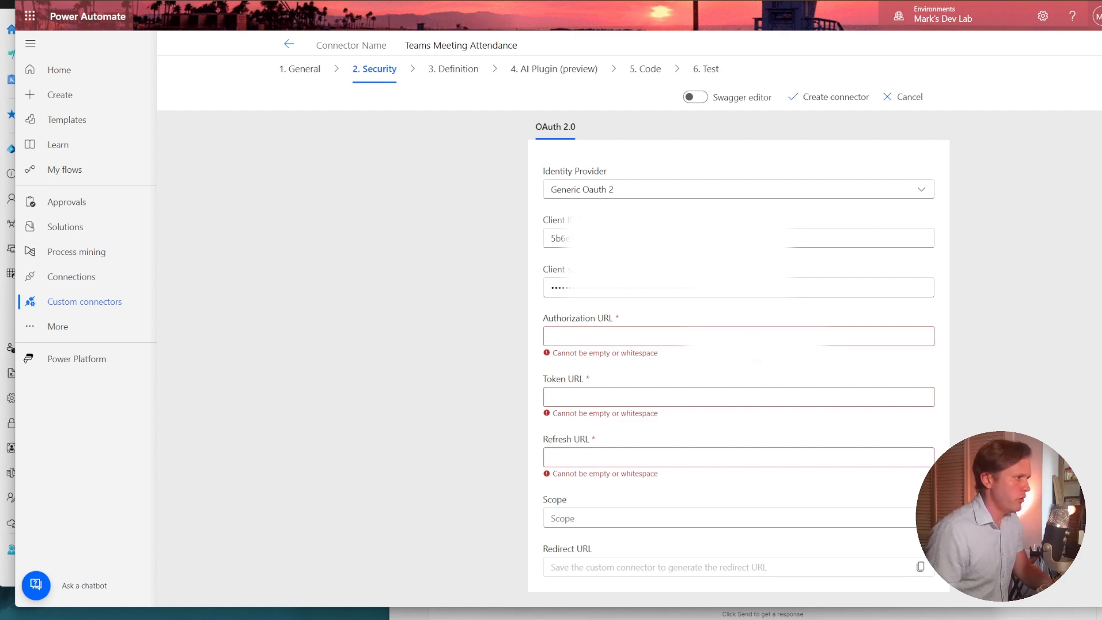
click(754, 335)
key(ctrl+v)
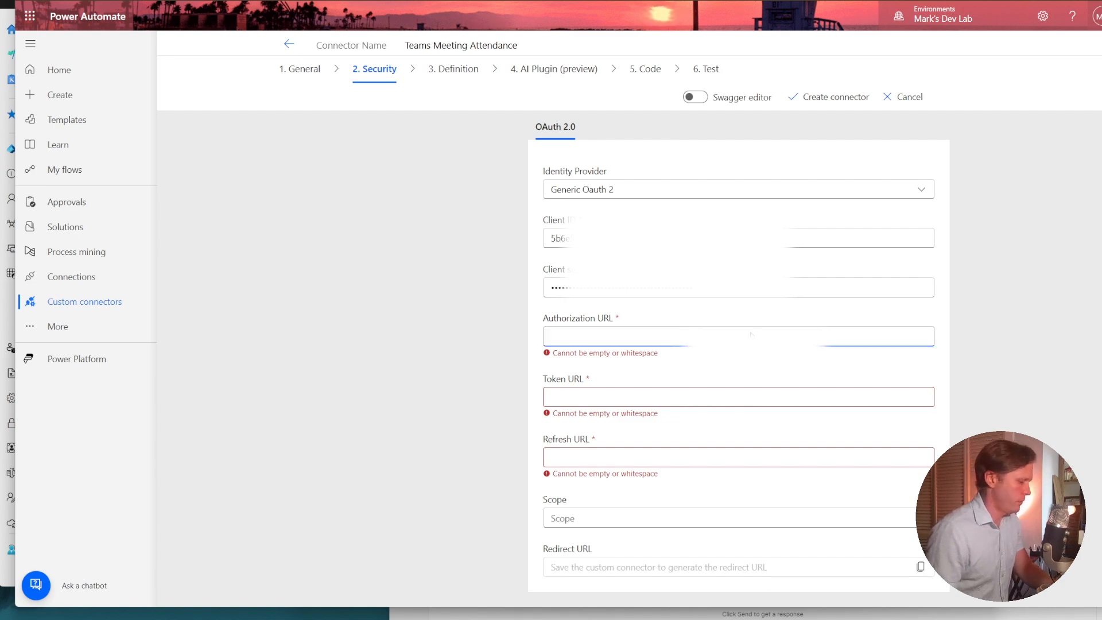
Copy the OAuth 2.0 token endpoint (v2) from Entra and paste it as both the token URL and the refresh URL of the connector.
key(alt+Tab)
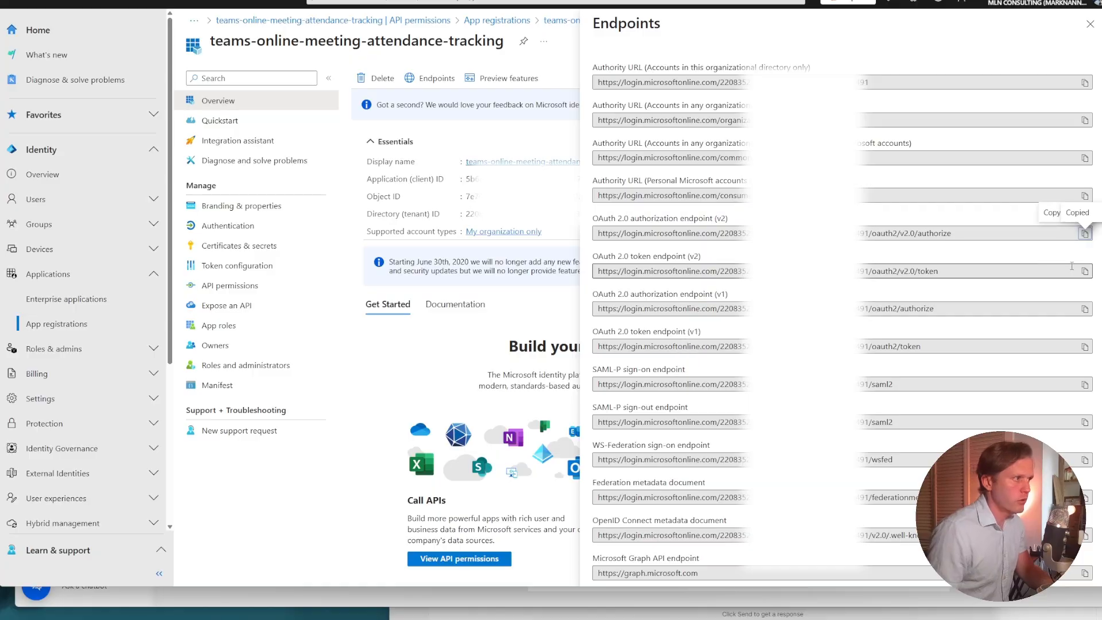
click(1085, 271)
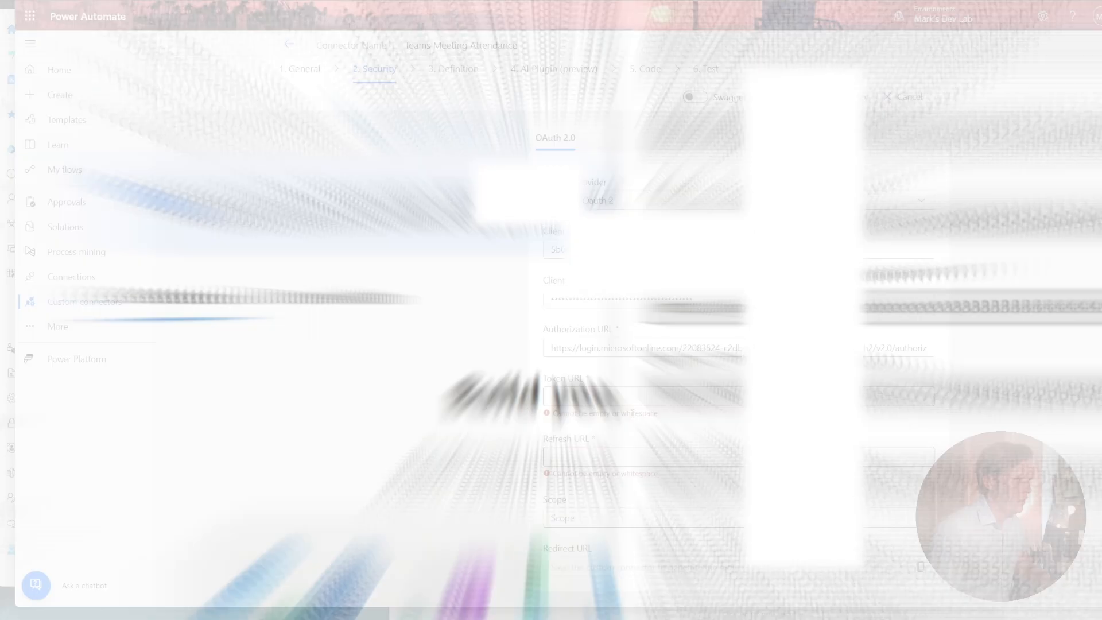
click(628, 398)
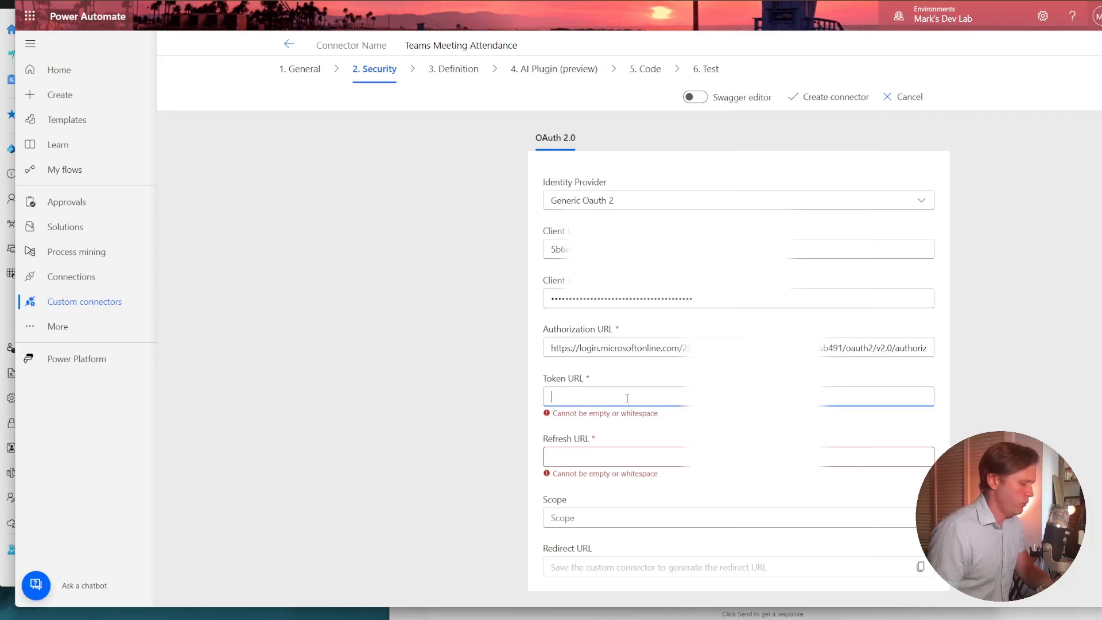
key(ctrl+v)
click(679, 461)
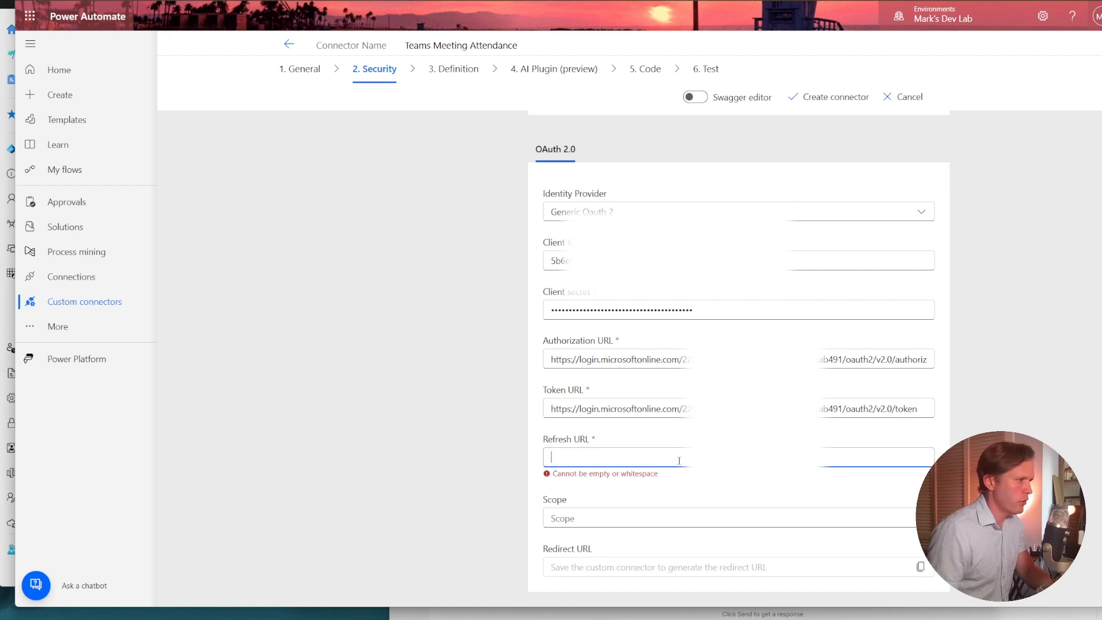
key(ctrl+v)
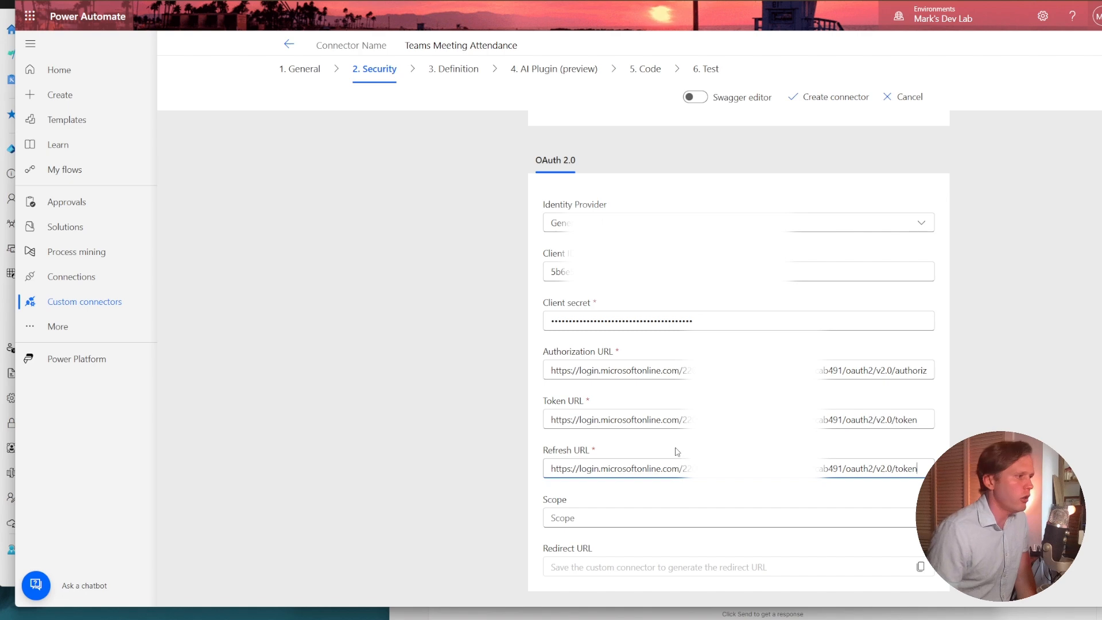
Set the connector's OAuth 2.0 scope to offline_access User.Read.
click(614, 515)
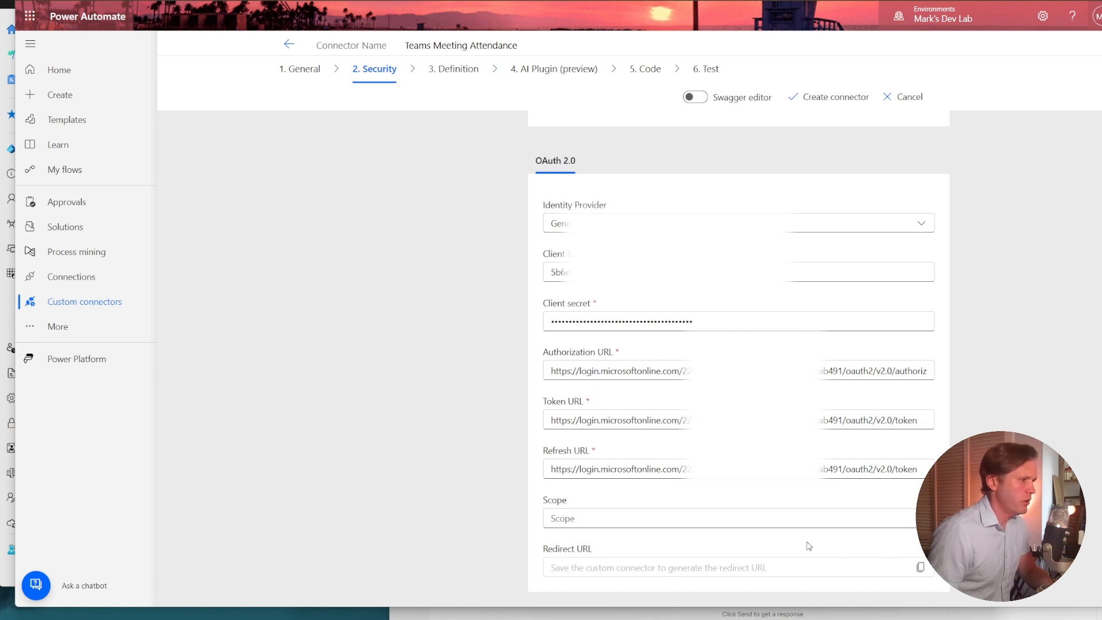
click(796, 519)
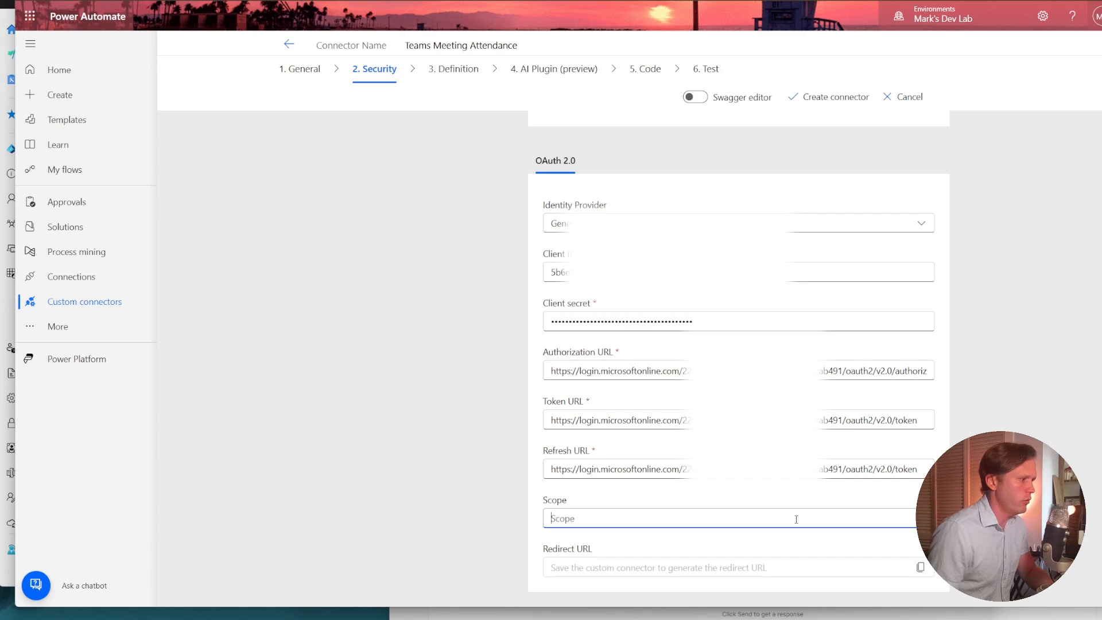
key(ctrl+v)
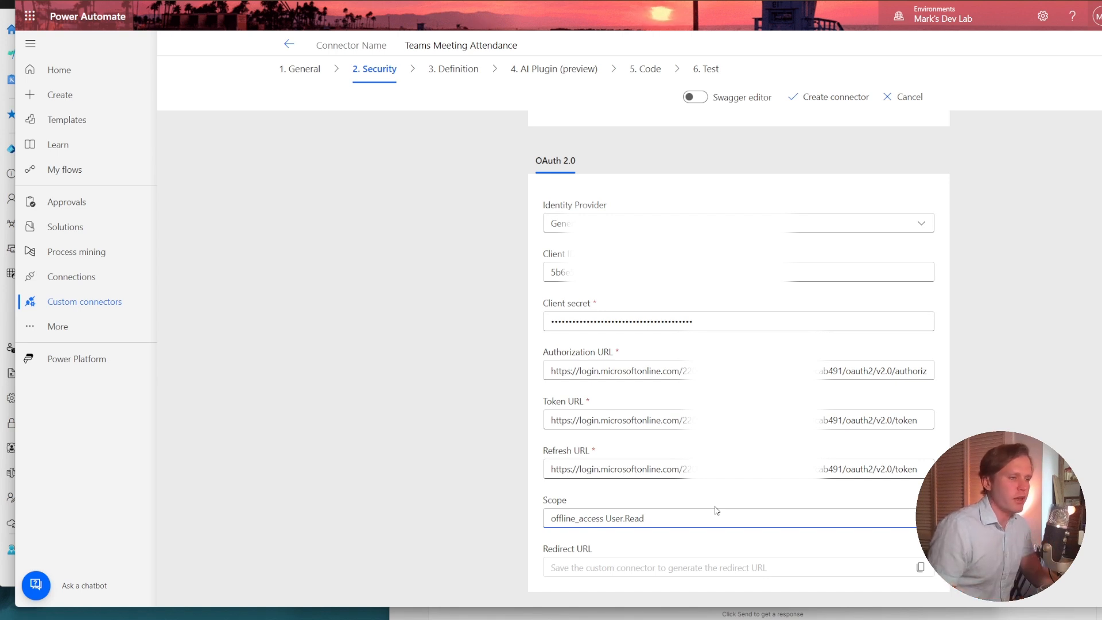
drag(554, 520, 590, 510)
click(625, 518)
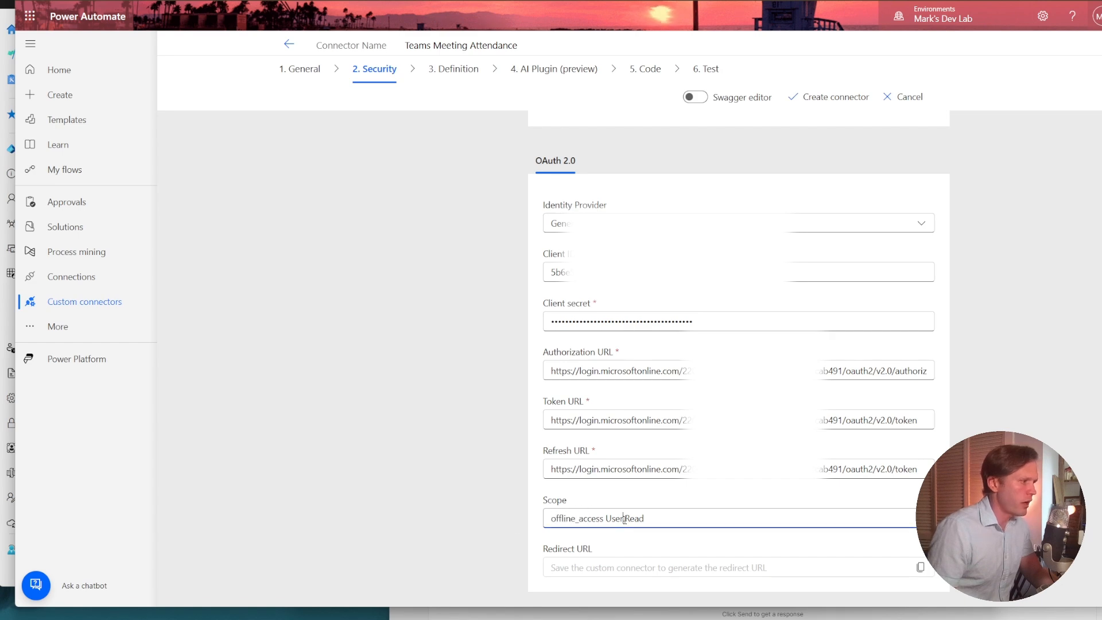
click(666, 540)
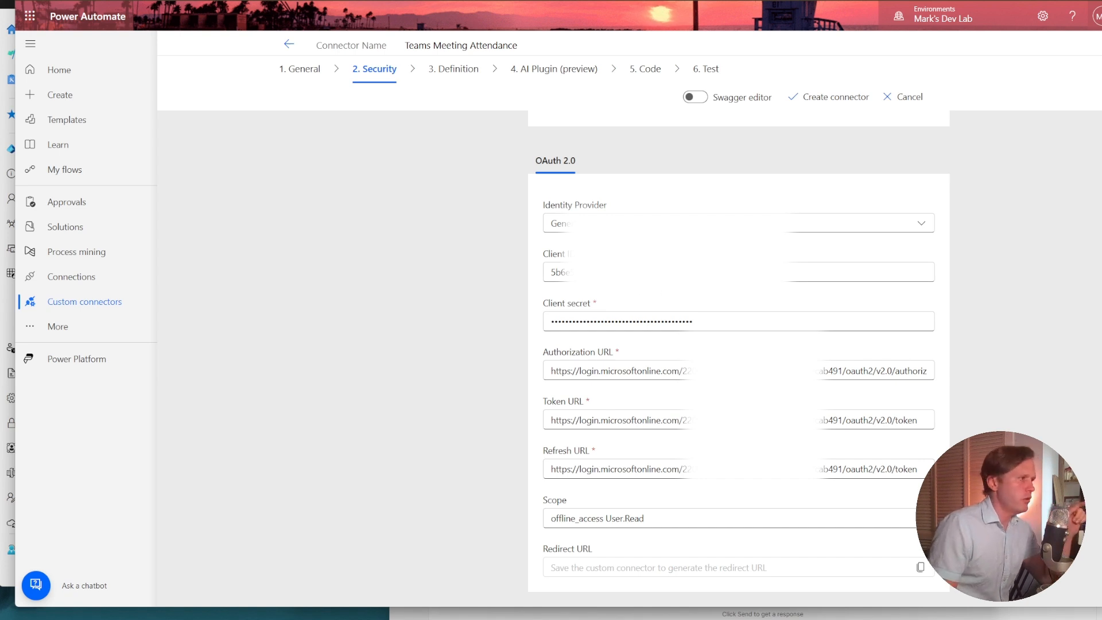
Create the Teams Meeting Attendance connector and copy its generated redirect URL.
triple_click(643, 272)
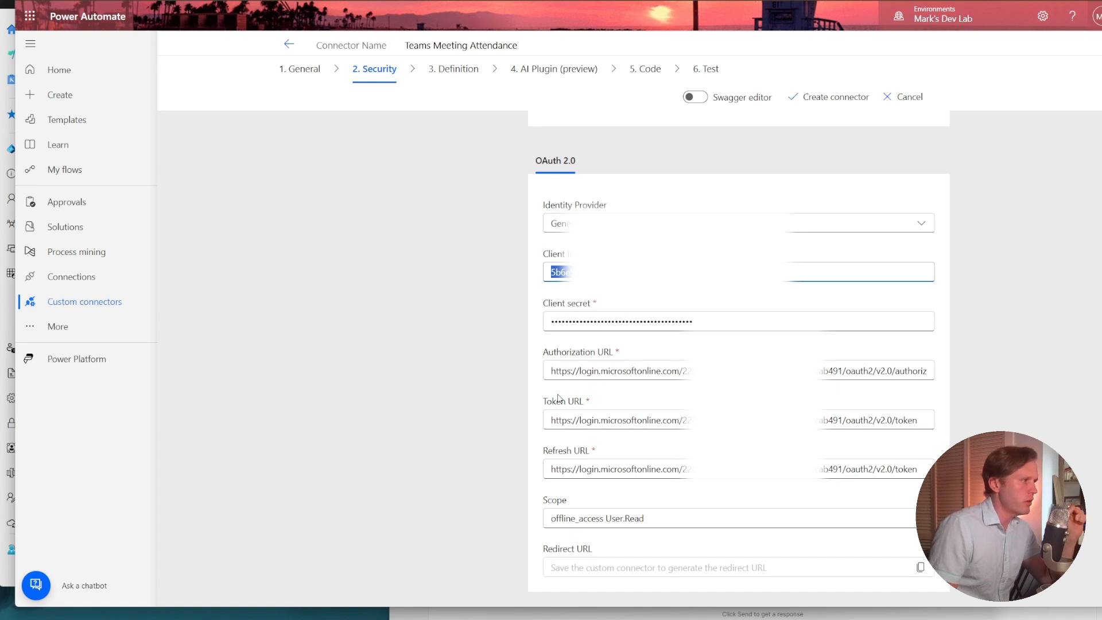
scroll(564, 428, down, 1)
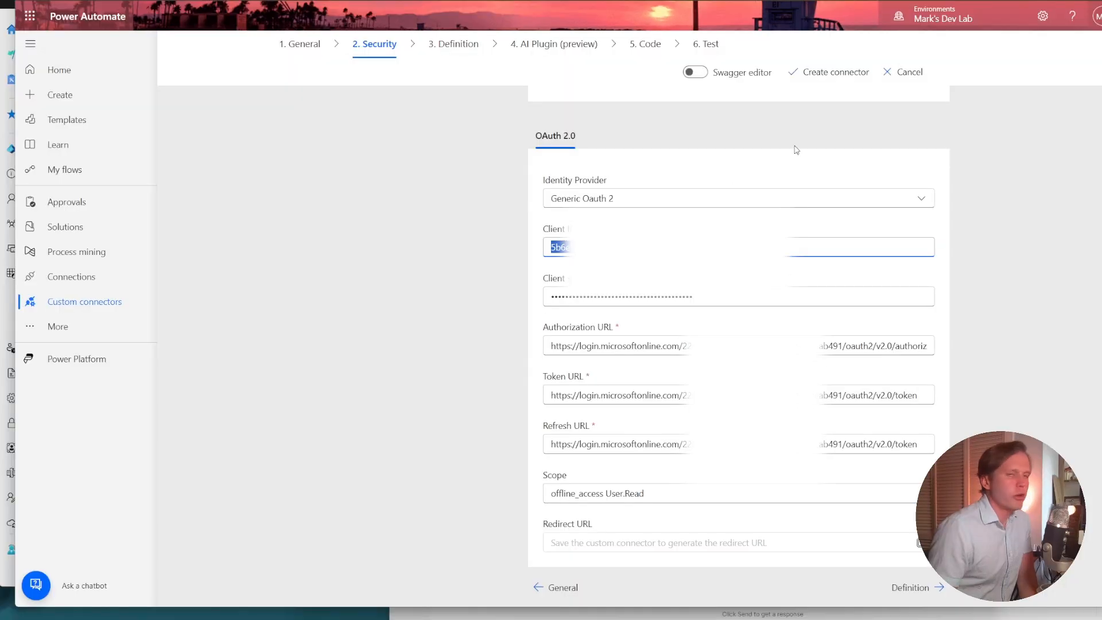
click(814, 79)
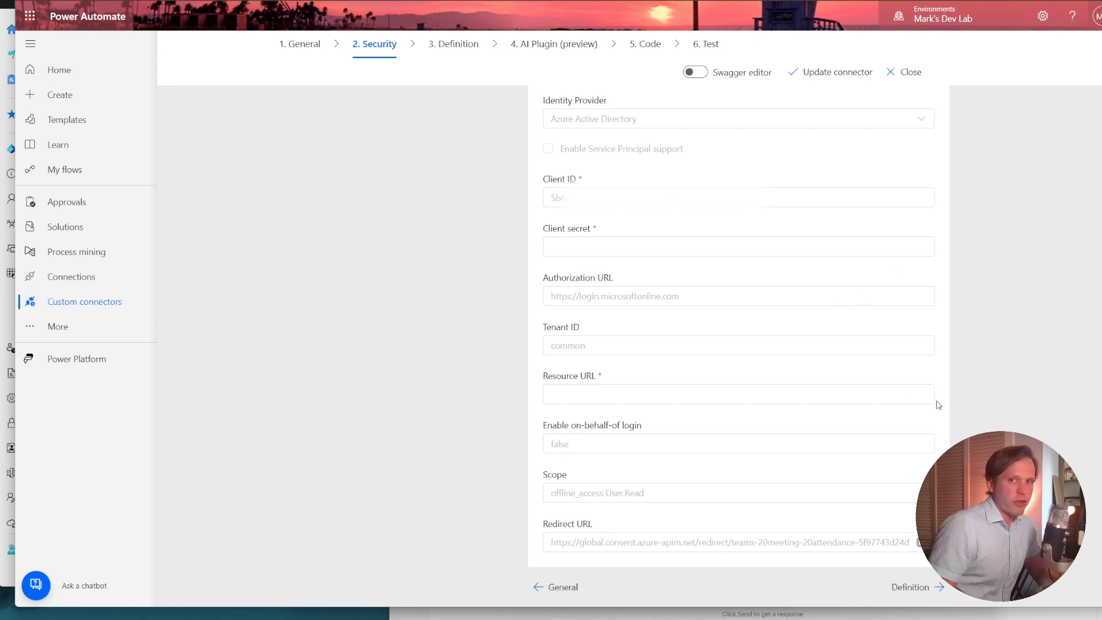
triple_click(666, 547)
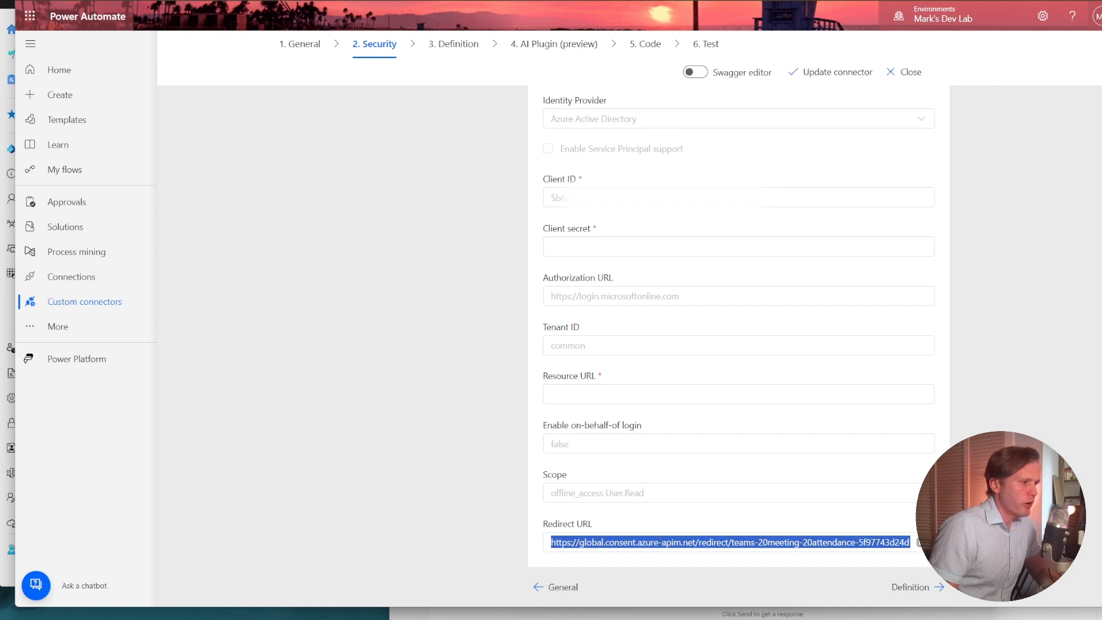
click(917, 544)
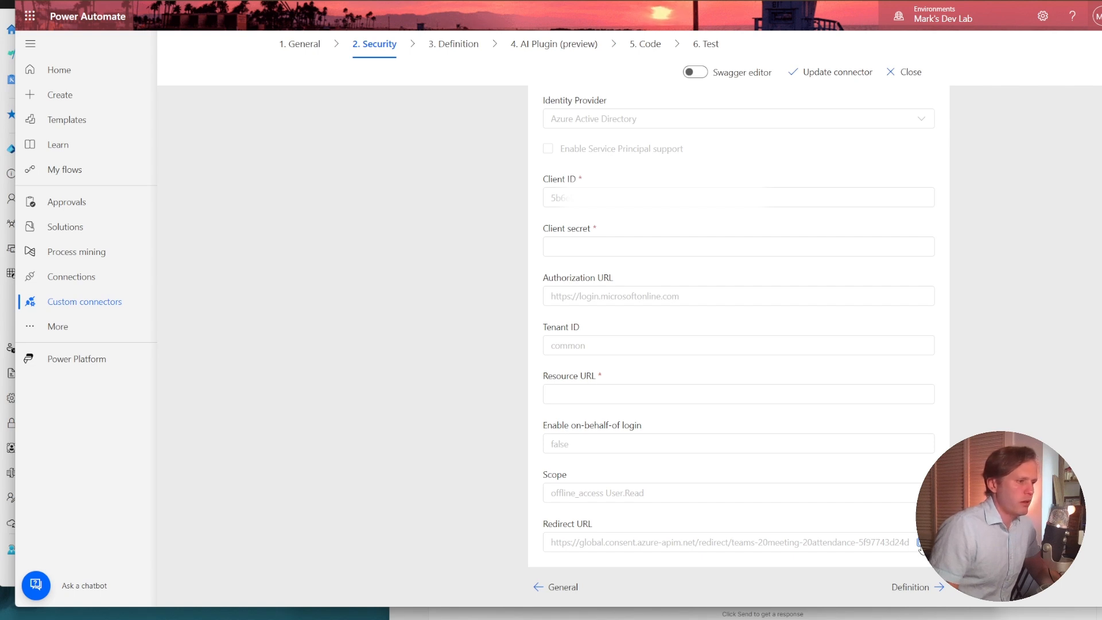
Review the created connector's security settings, from the authentication type and identity provider through to the scope and redirect URL.
scroll(832, 379, up, 4)
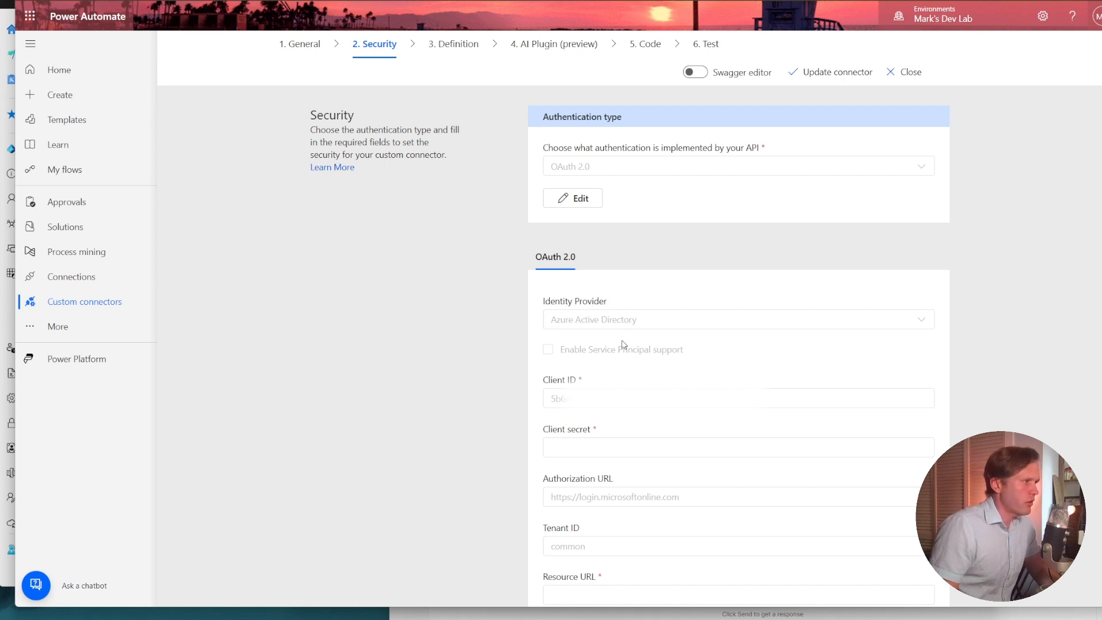
scroll(623, 344, down, 2)
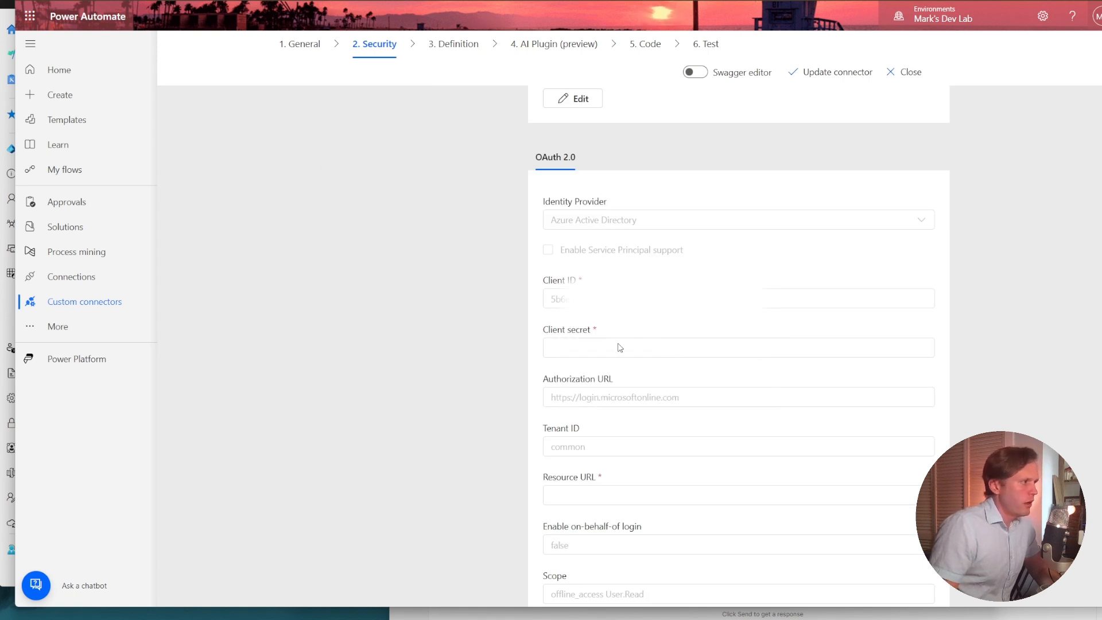
scroll(618, 348, down, 2)
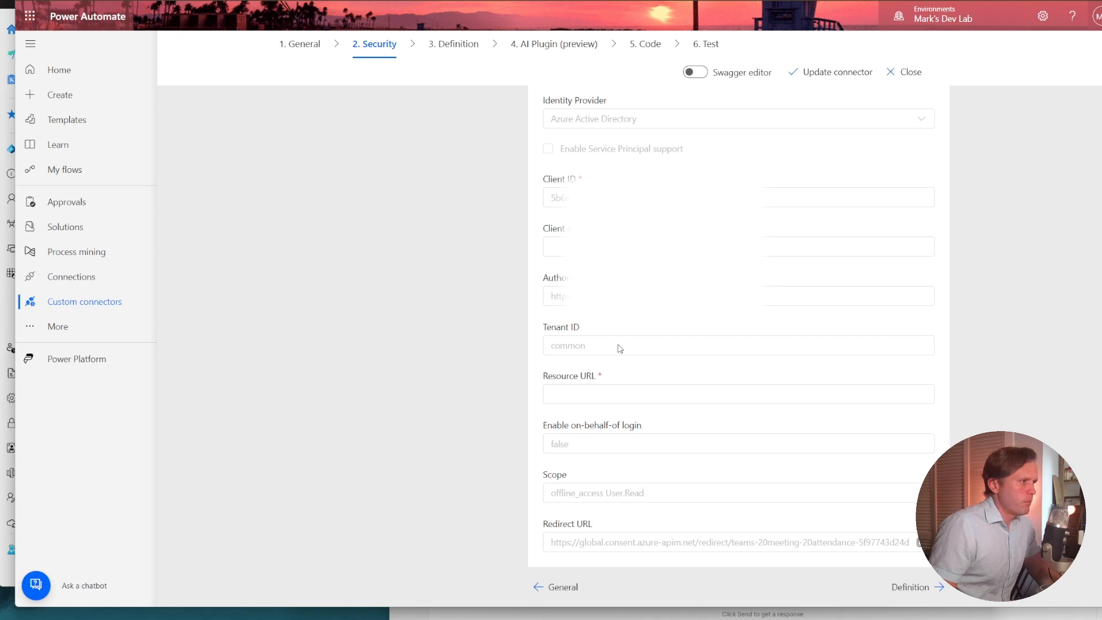
scroll(661, 345, up, 3)
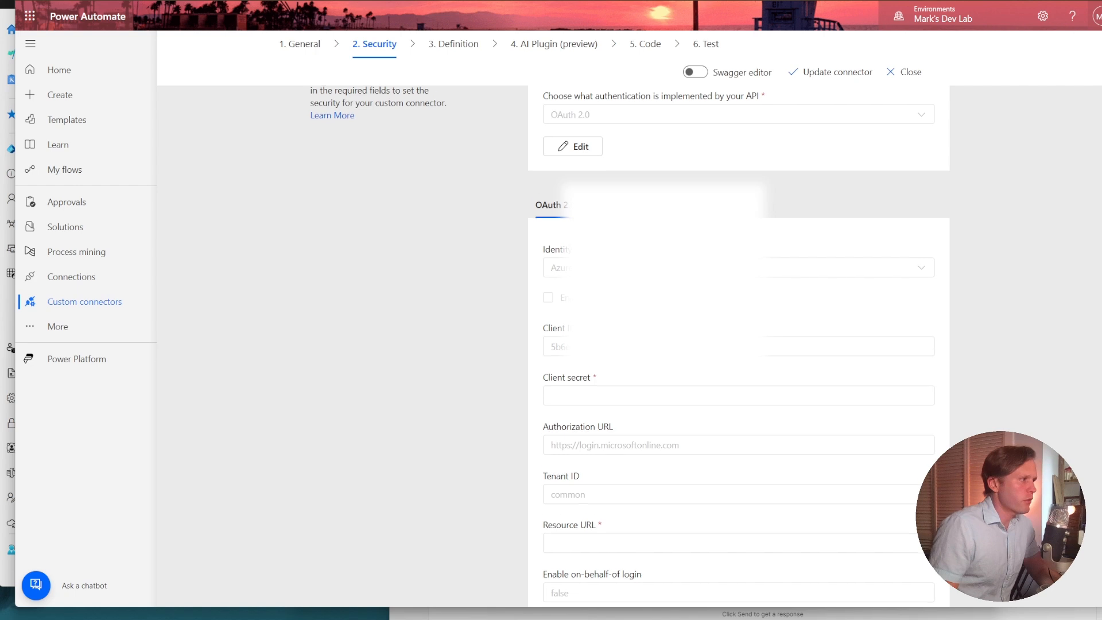
scroll(650, 445, down, 3)
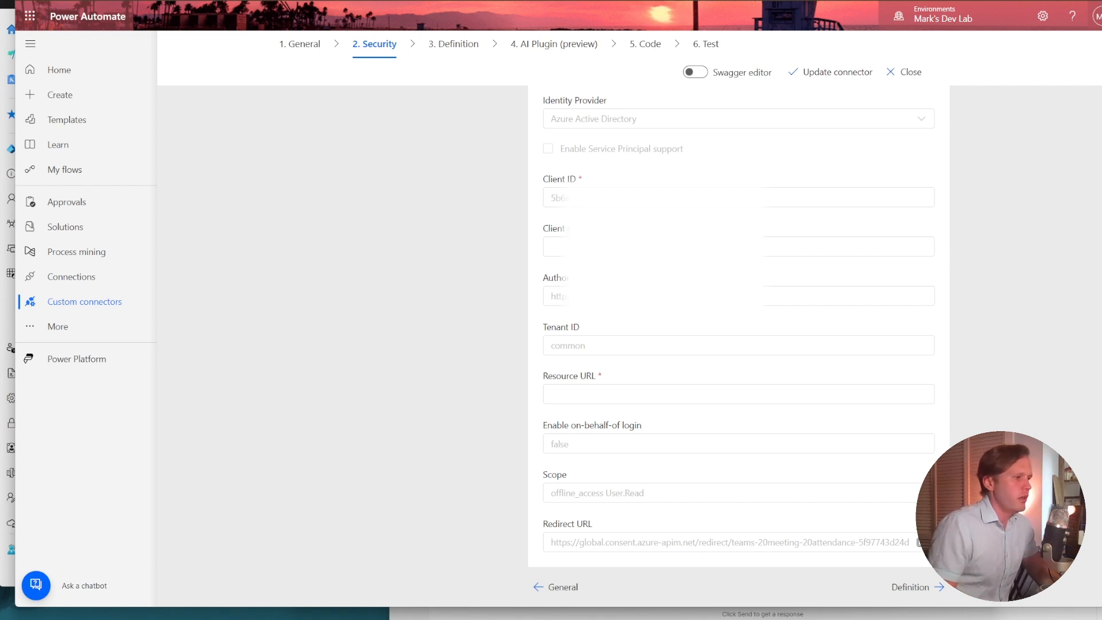
scroll(627, 240, up, 2)
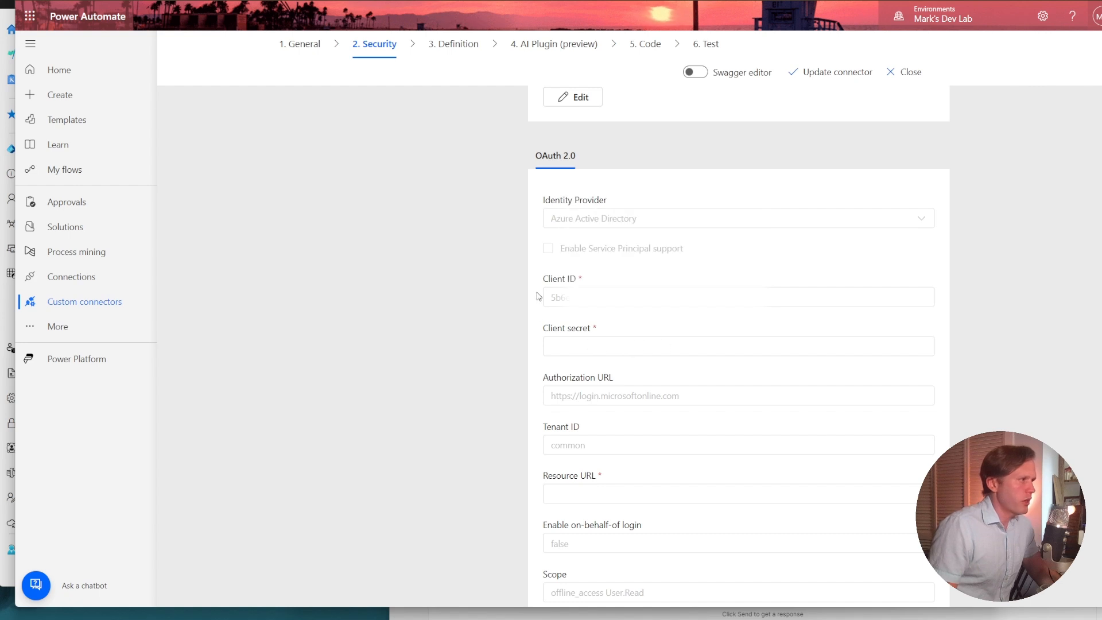
scroll(491, 250, up, 2)
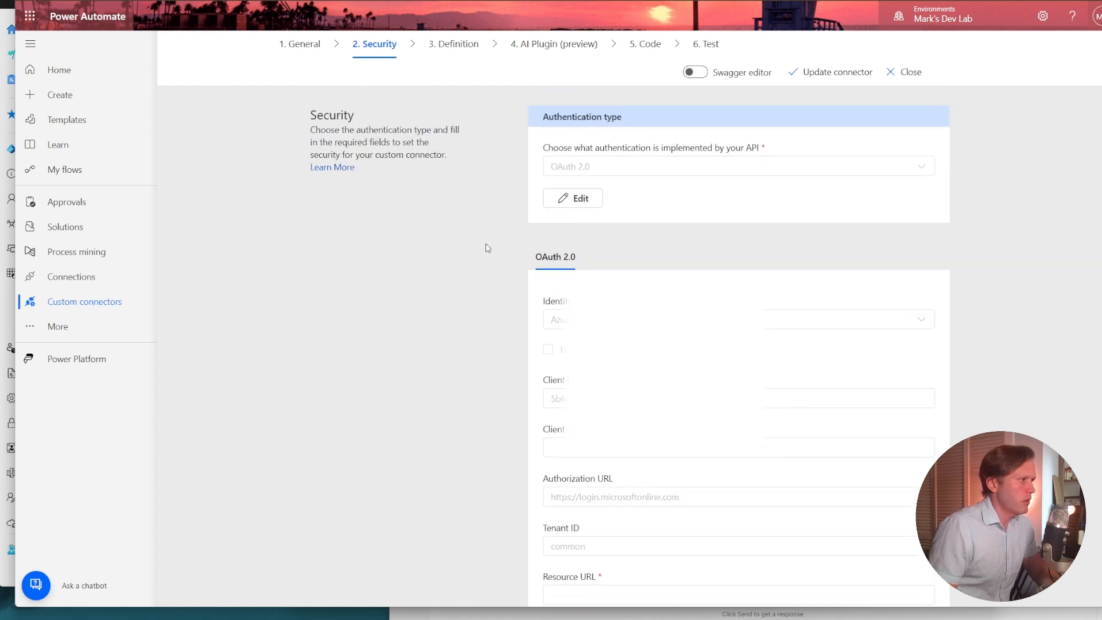
scroll(488, 248, up, 1)
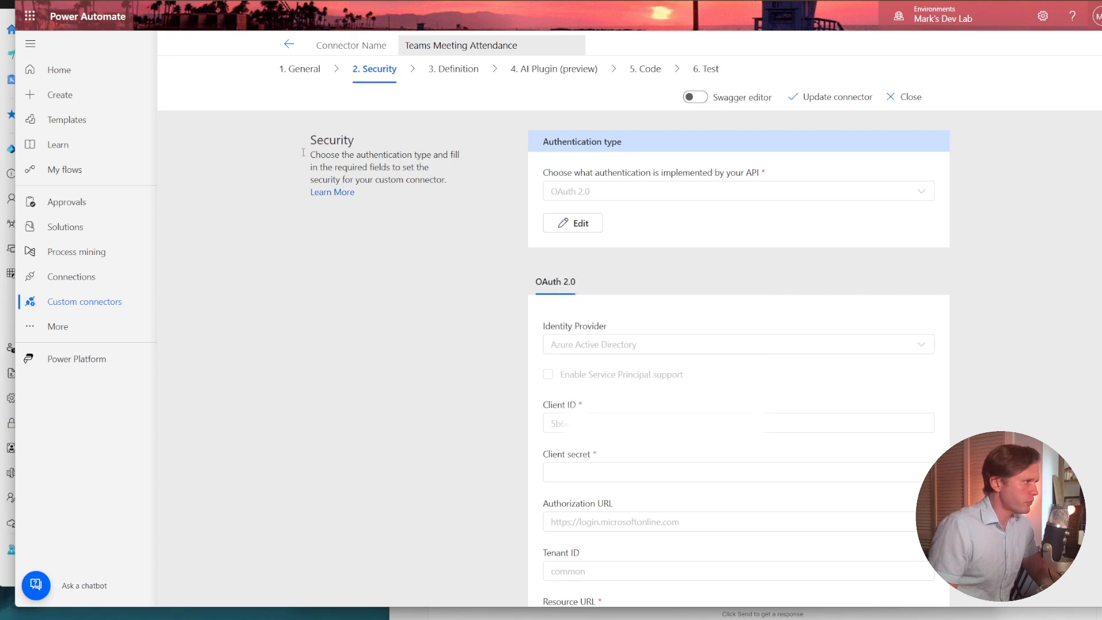
Switch to Entra, close the endpoints list and open the redirect URI settings of the teams-online-meeting-attendance-tracking app registration.
key(alt+Tab)
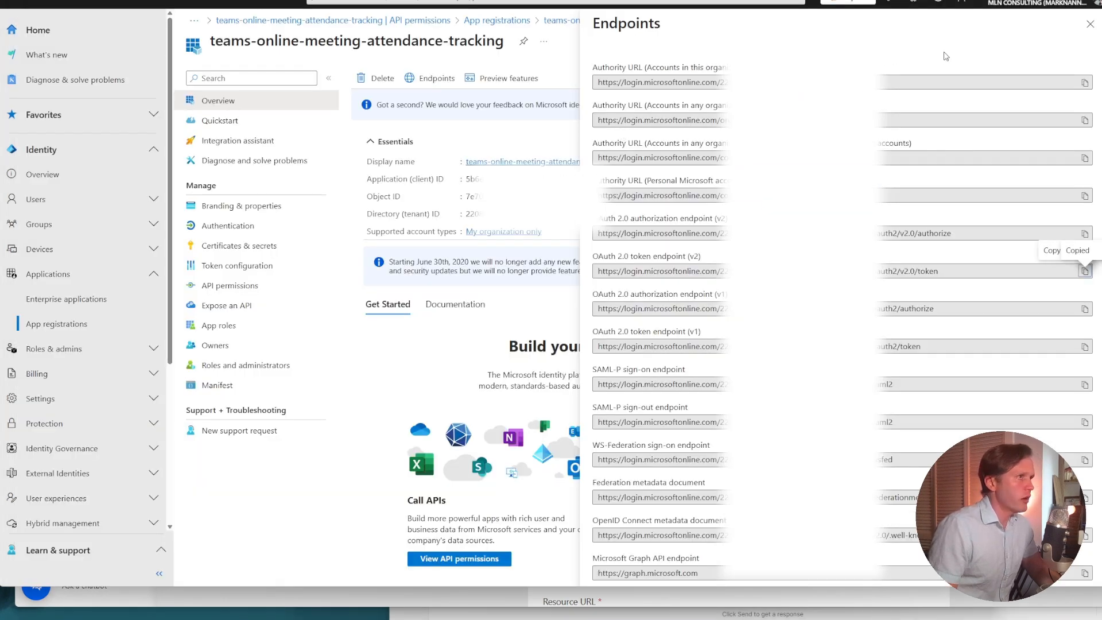
click(1090, 24)
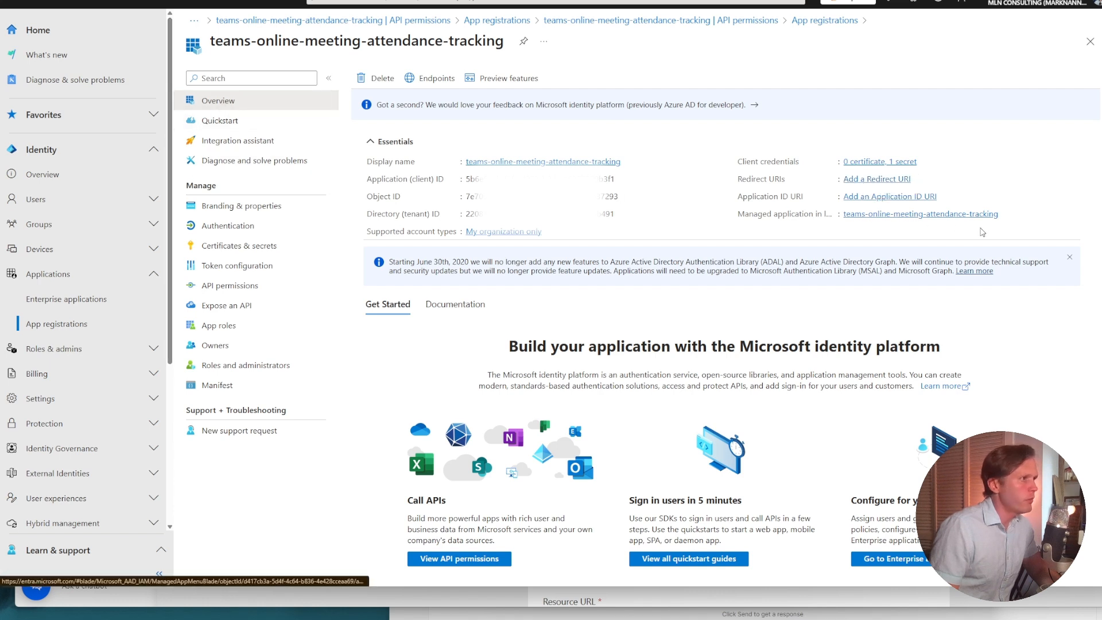
click(895, 180)
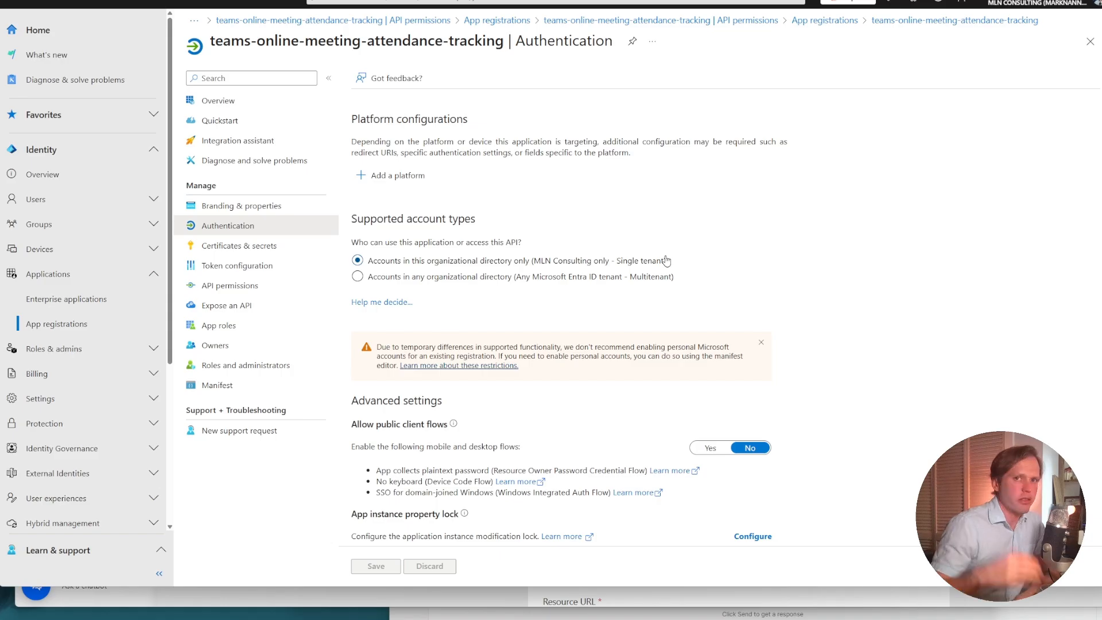
scroll(646, 282, down, 1)
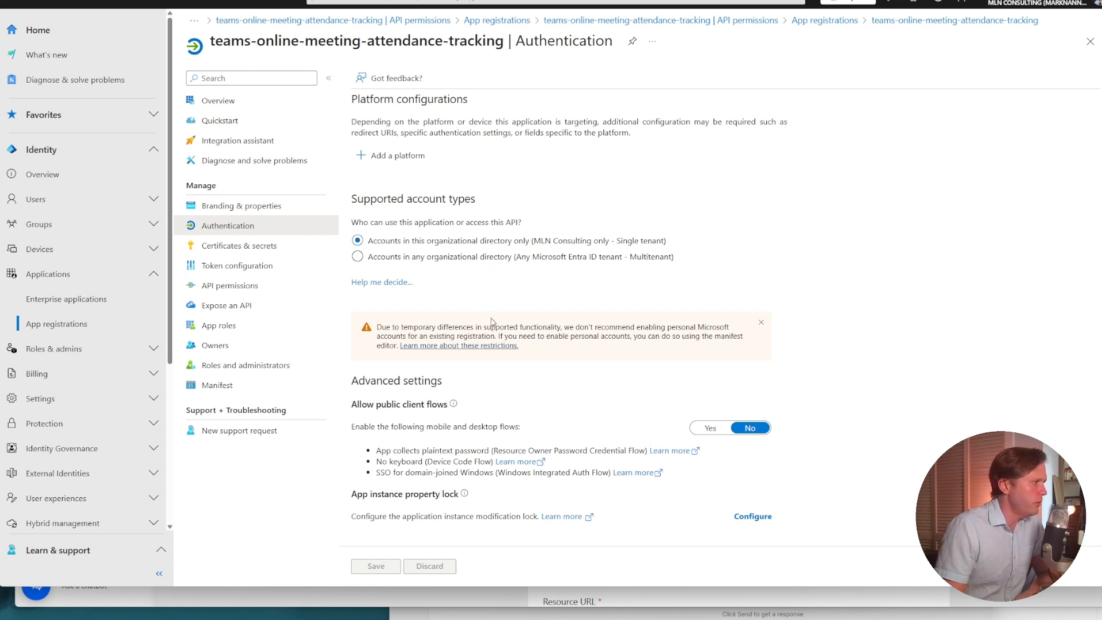
scroll(448, 230, up, 1)
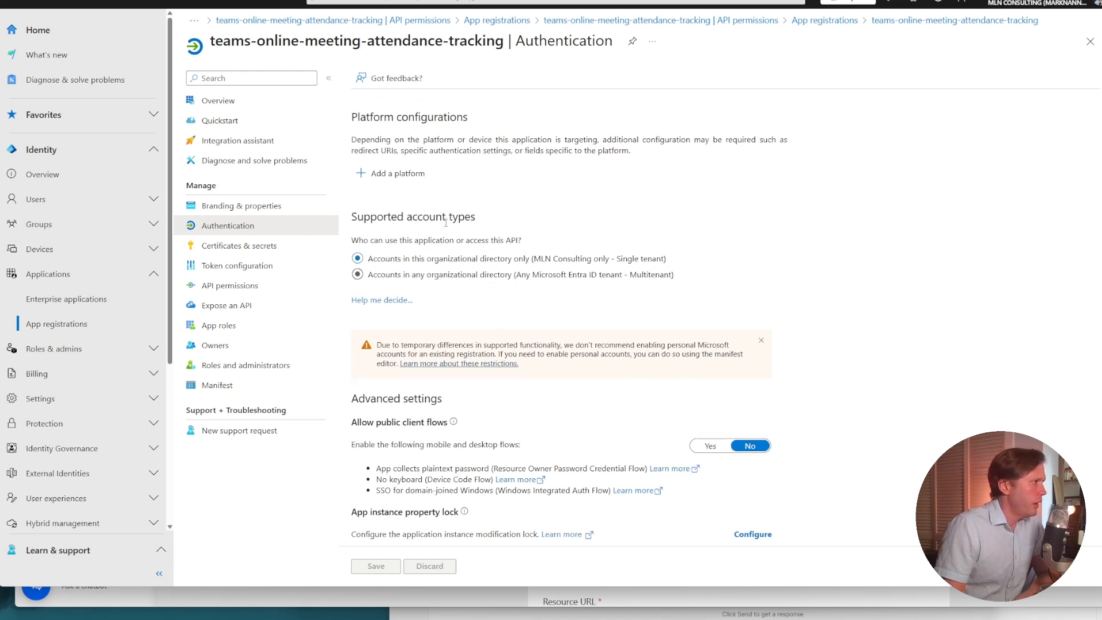
Add a Web platform to the app registration and paste the copied connector redirect URL as its redirect URI.
click(409, 176)
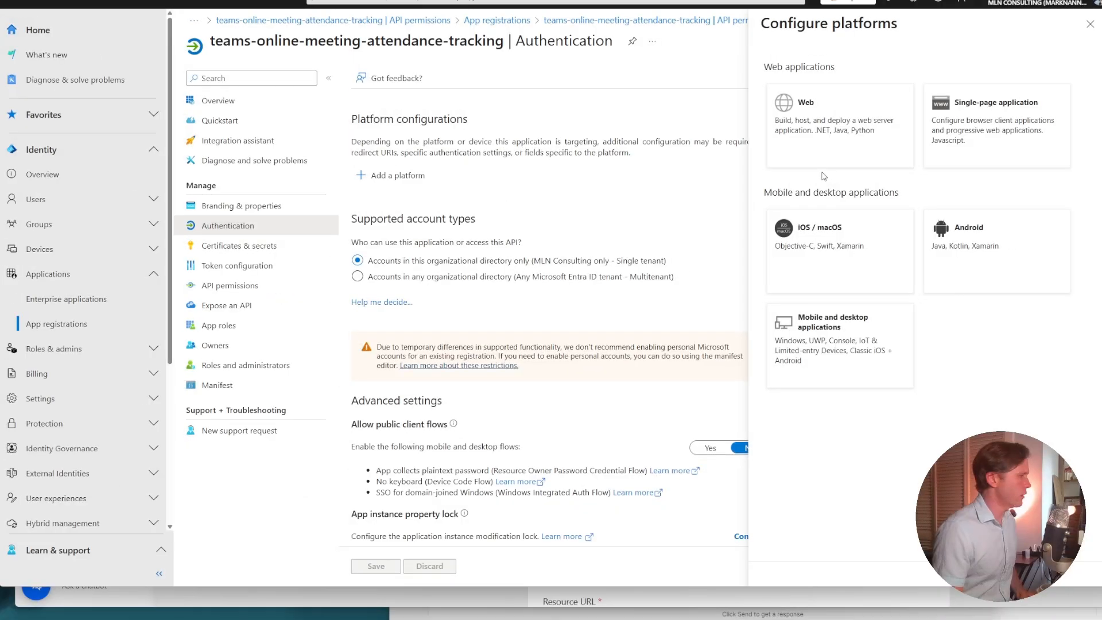
click(821, 140)
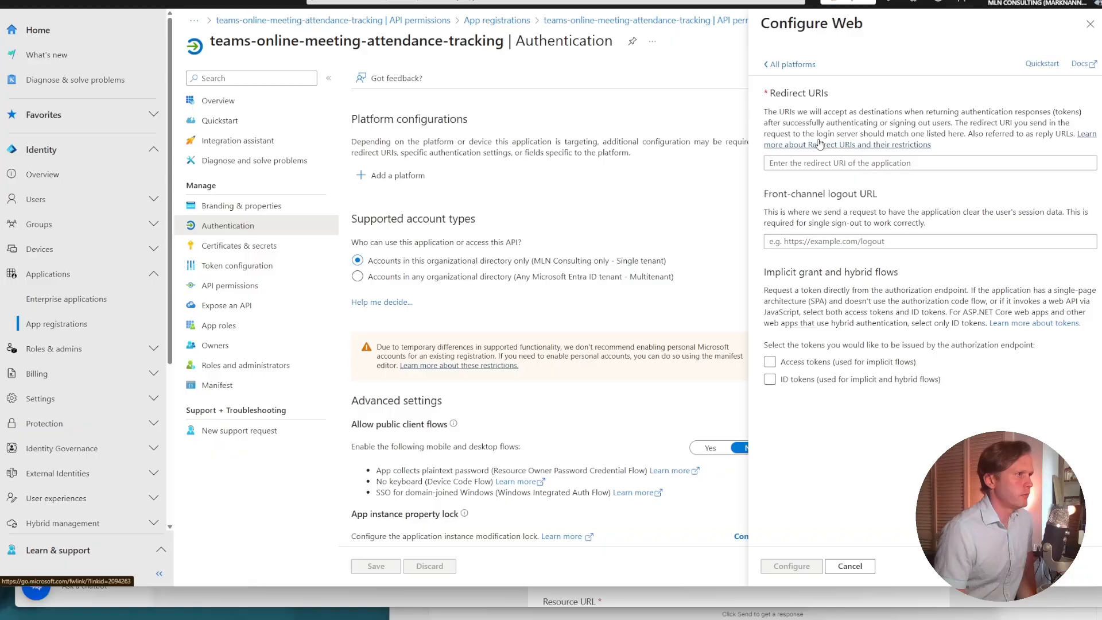
click(825, 163)
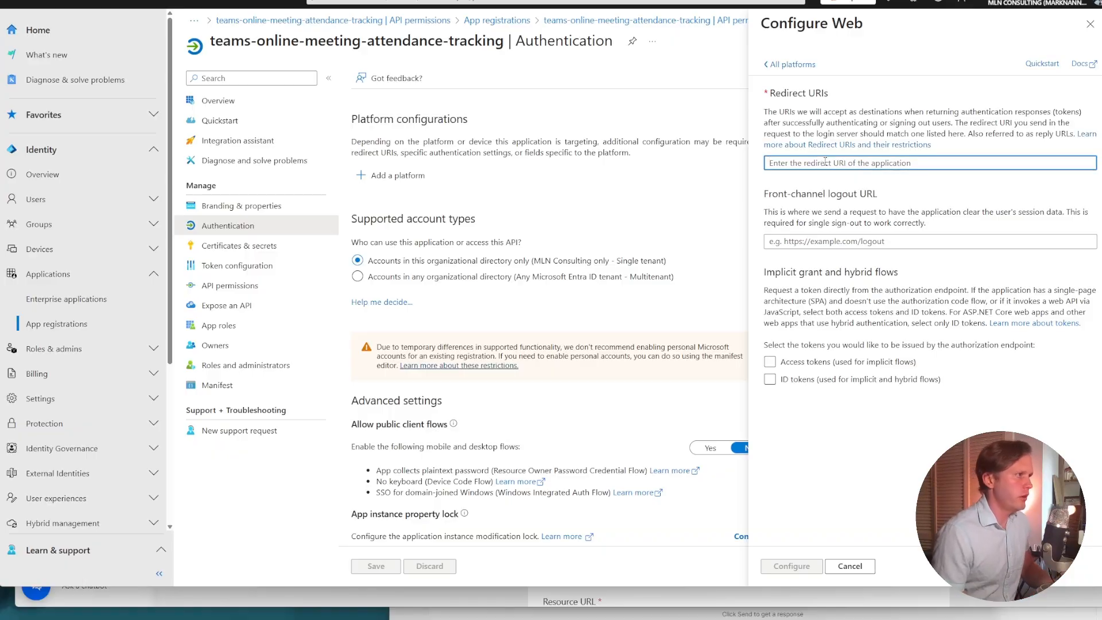
key(ctrl+v)
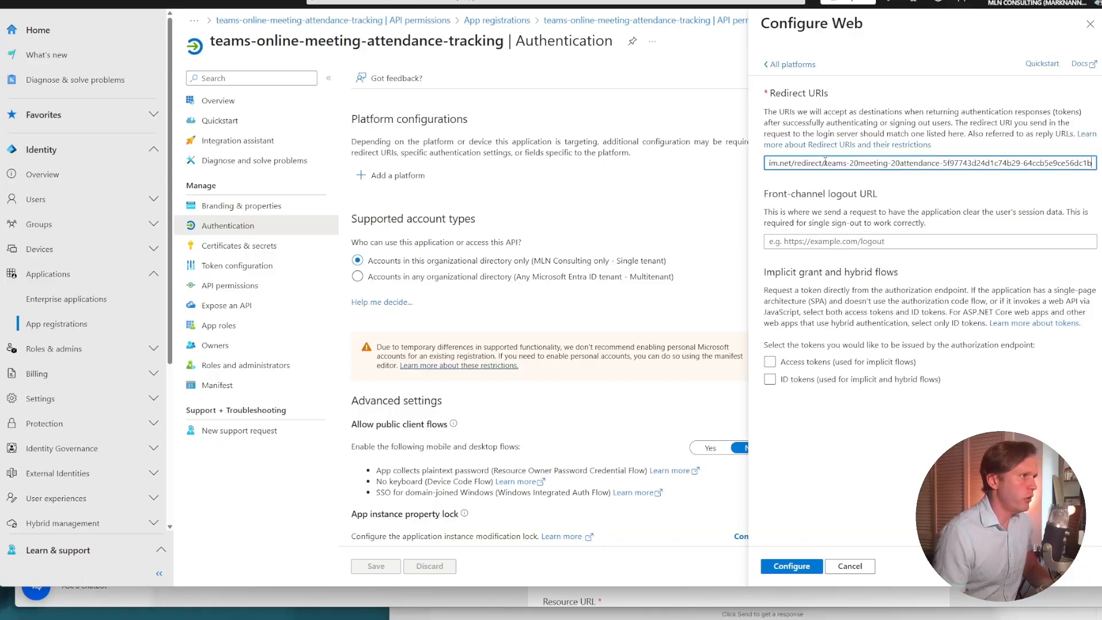
drag(825, 162, 743, 158)
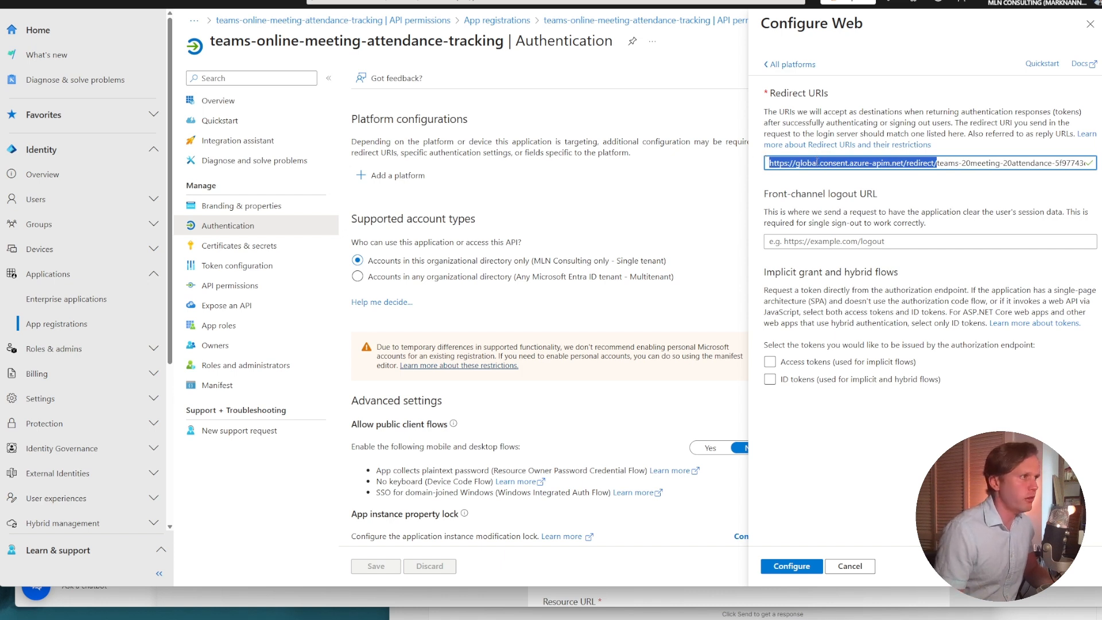
click(900, 183)
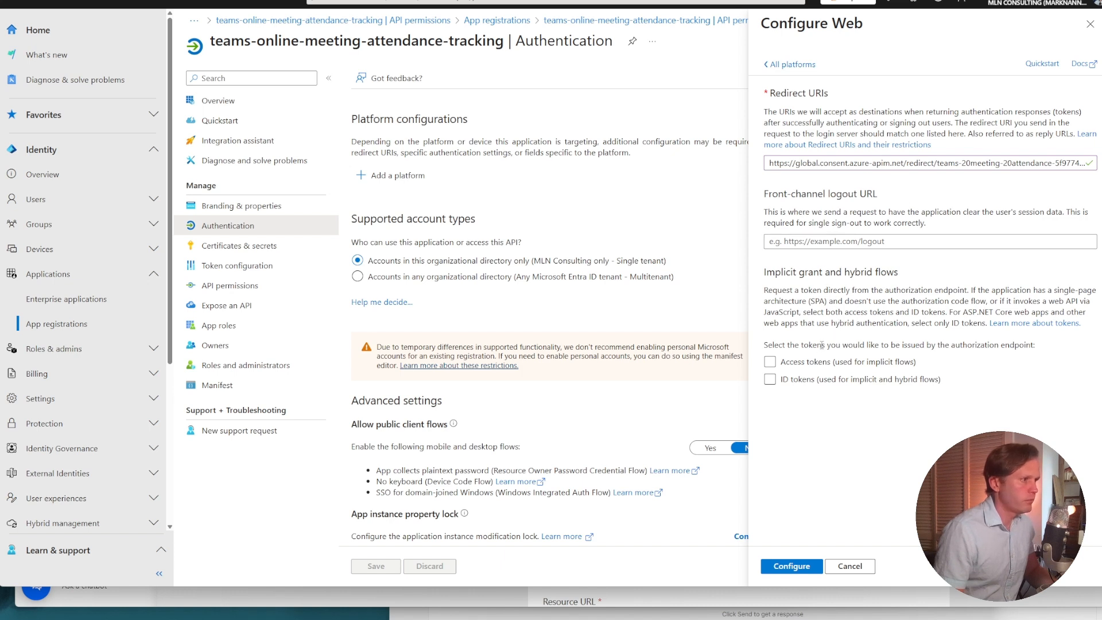
Enable access tokens for implicit flows and apply the Web platform configuration.
click(809, 362)
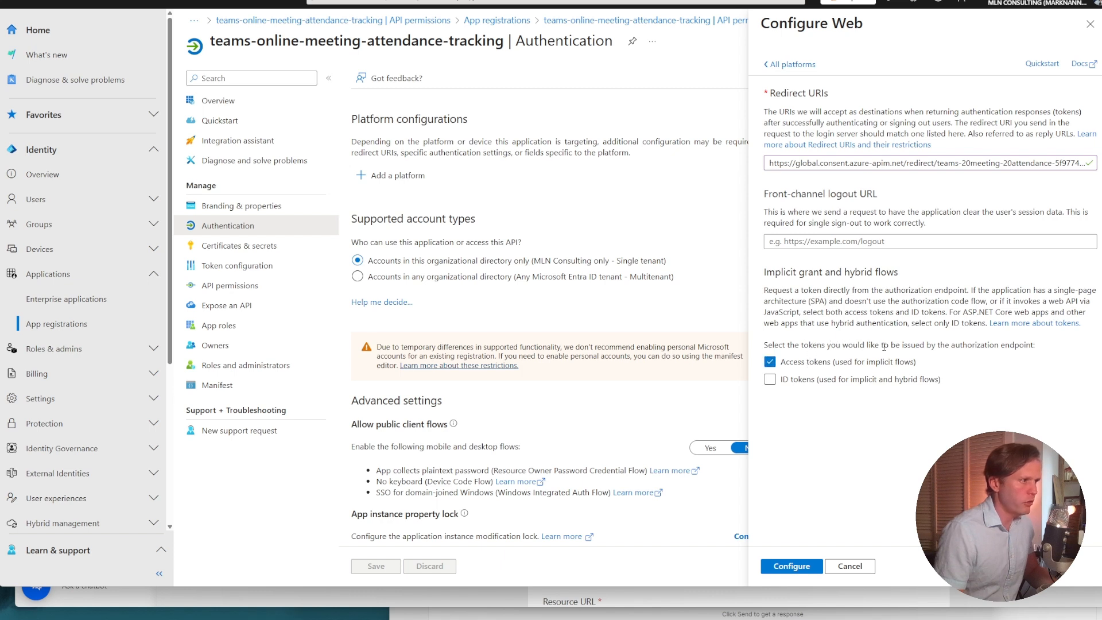
drag(945, 345, 961, 347)
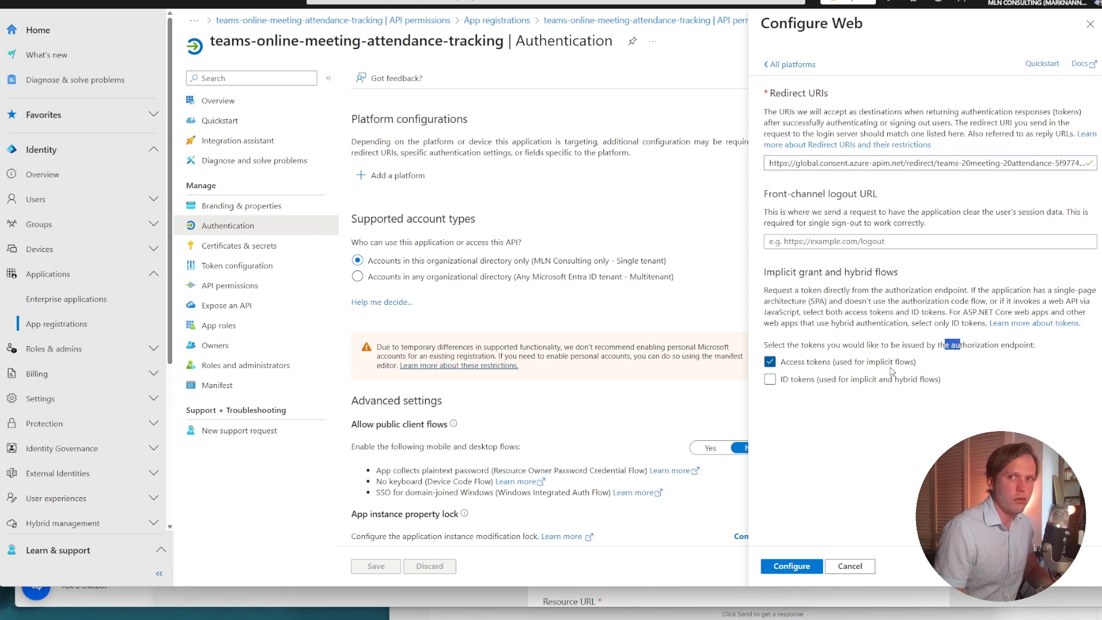
click(811, 567)
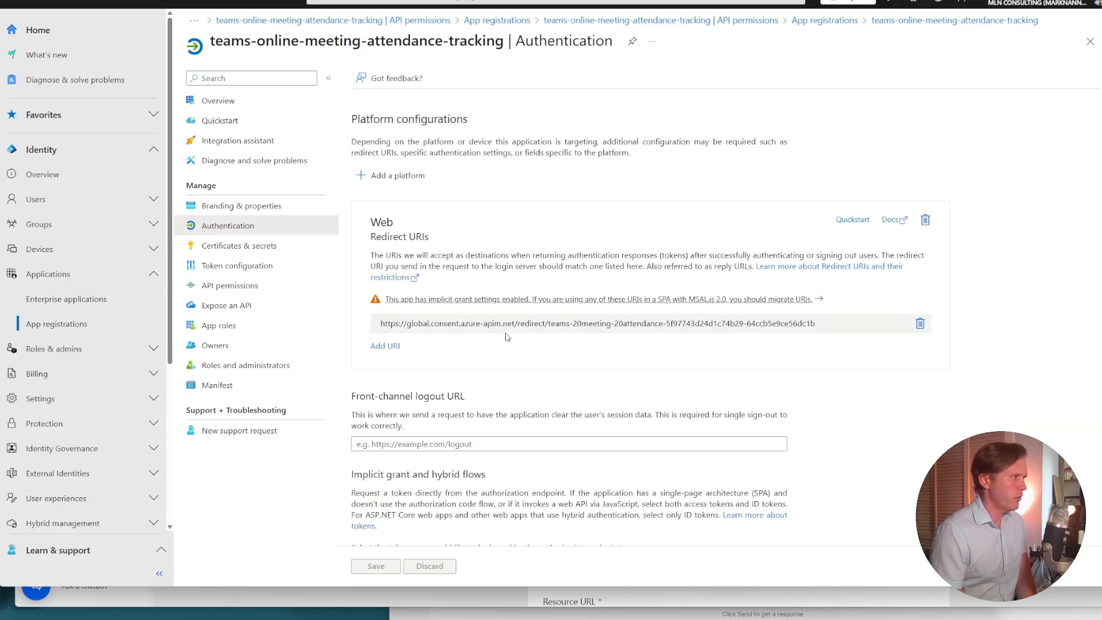
scroll(430, 499, down, 5)
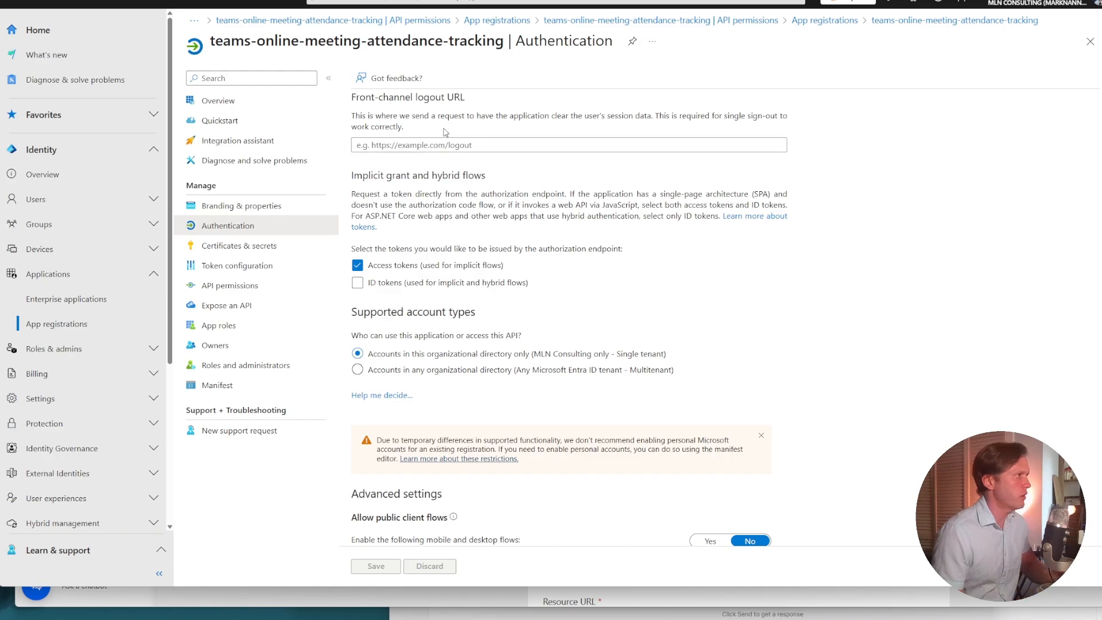
scroll(472, 108, up, 3)
Switch to Power Automate and add an action: summary List Calendar Events, description List events from calendar, operation ID getEvents, visibility important.
key(alt+Tab)
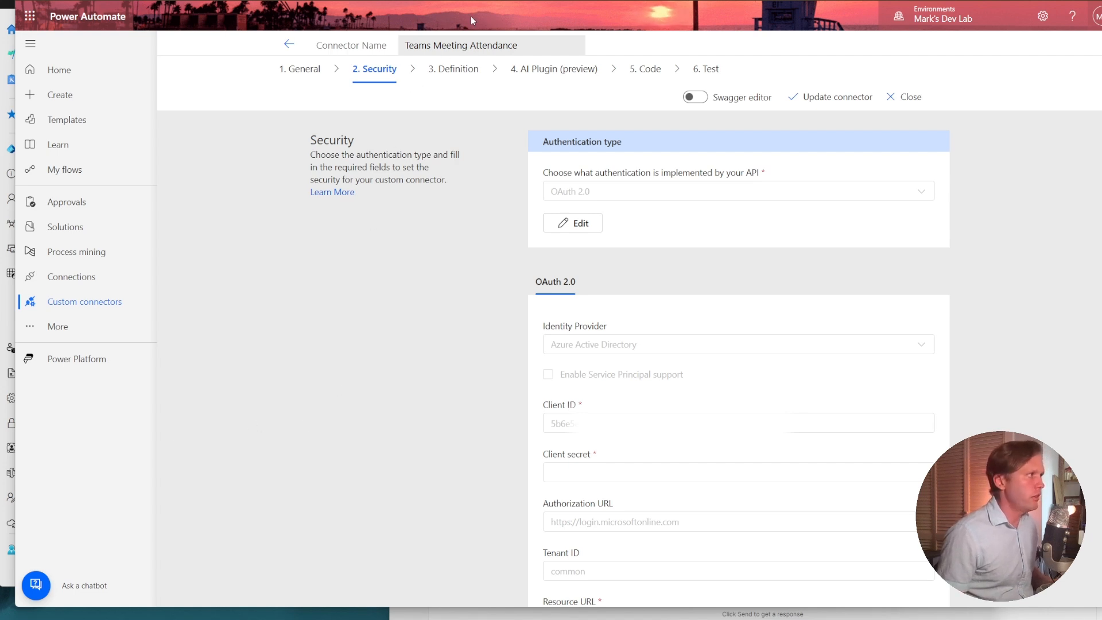
click(447, 85)
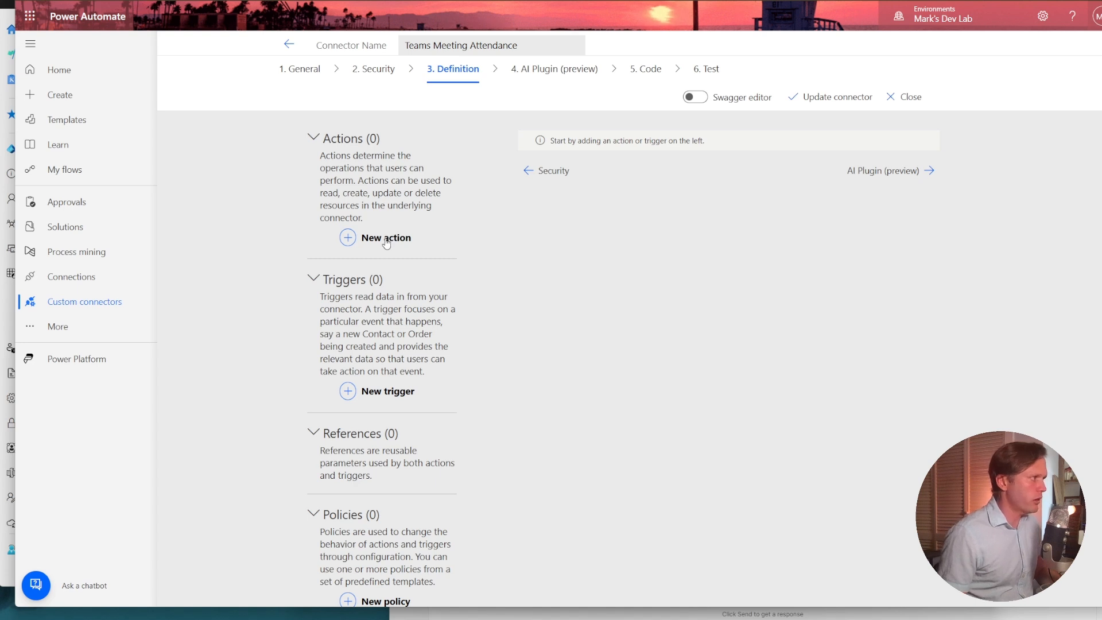
click(385, 241)
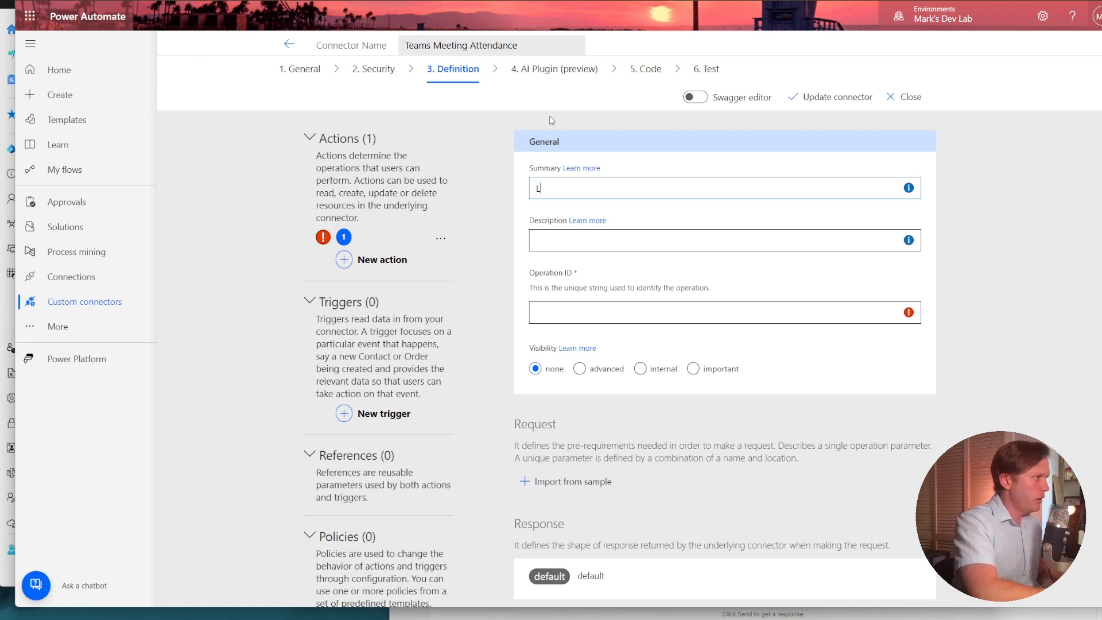
text(alendar)
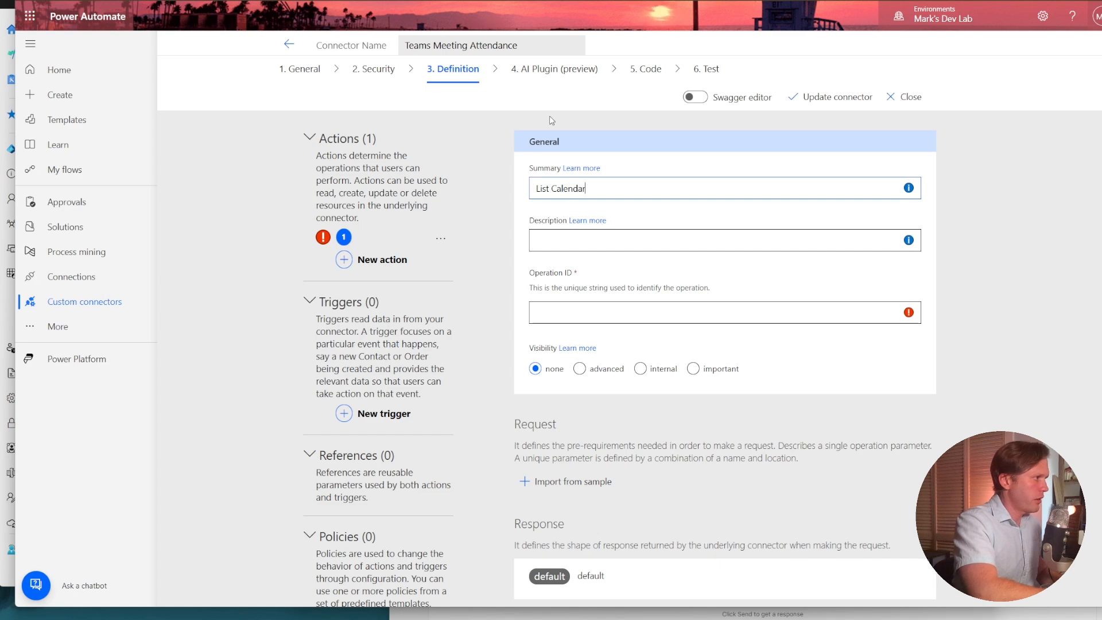
text( Events)
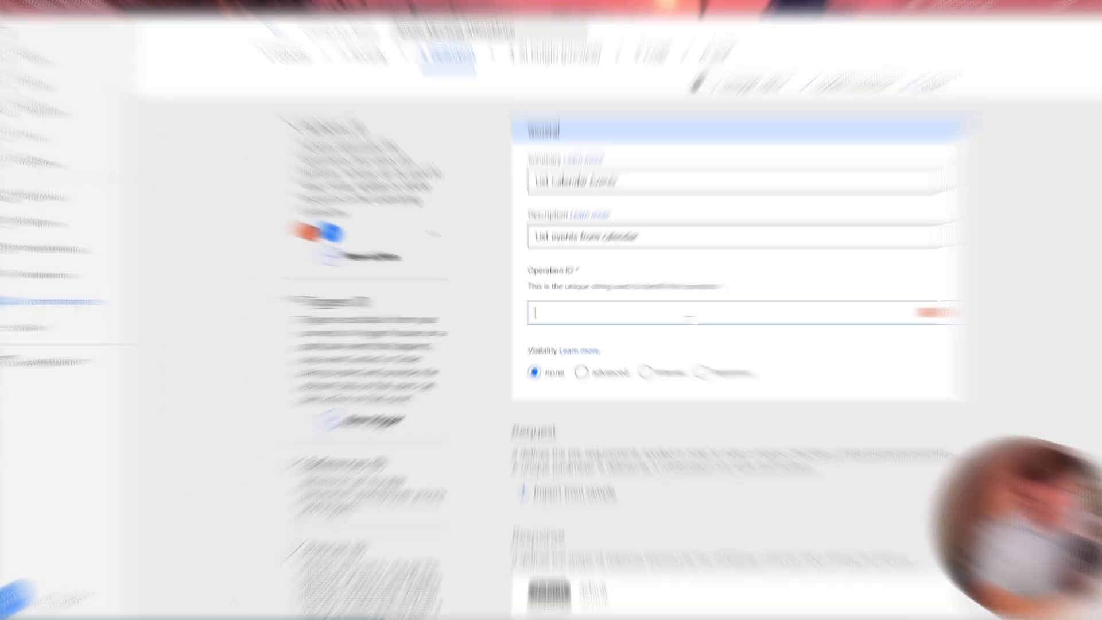
text(get)
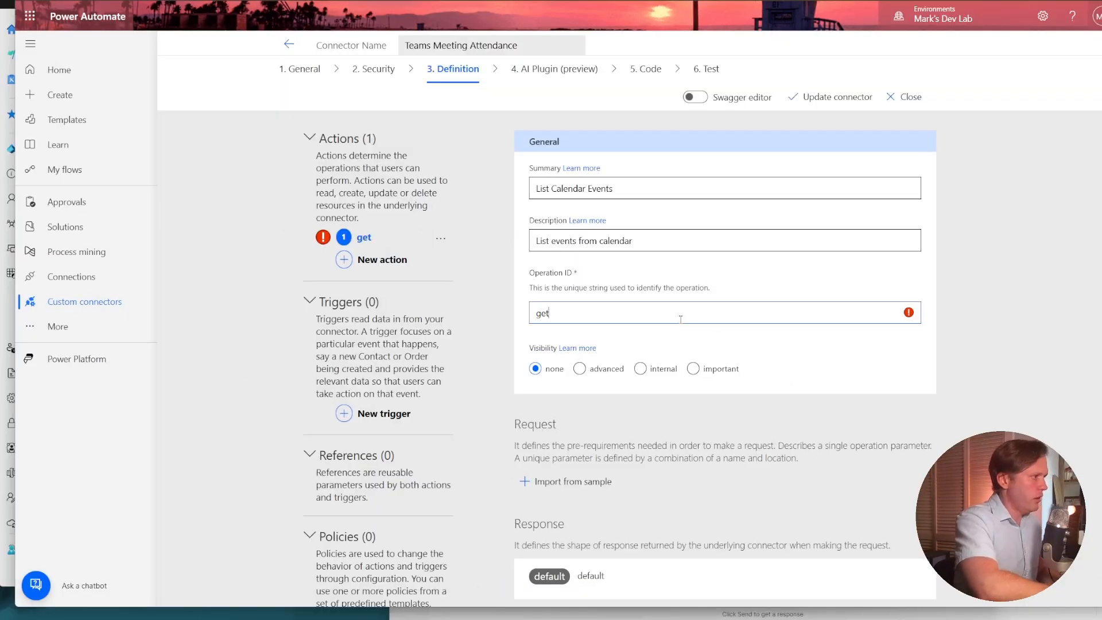
text(Events)
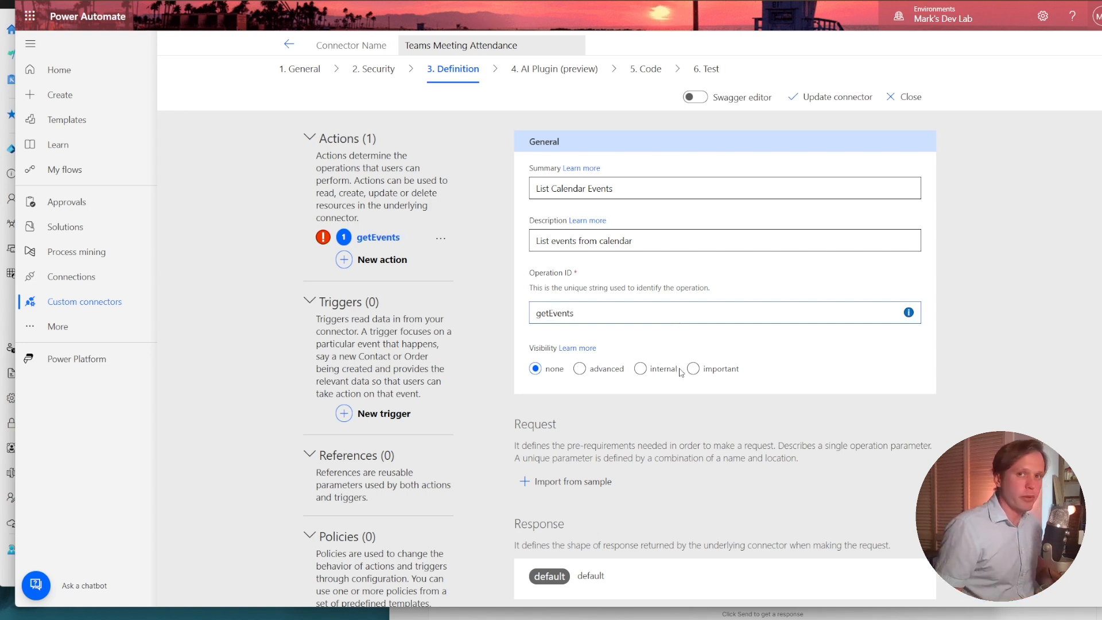
click(697, 370)
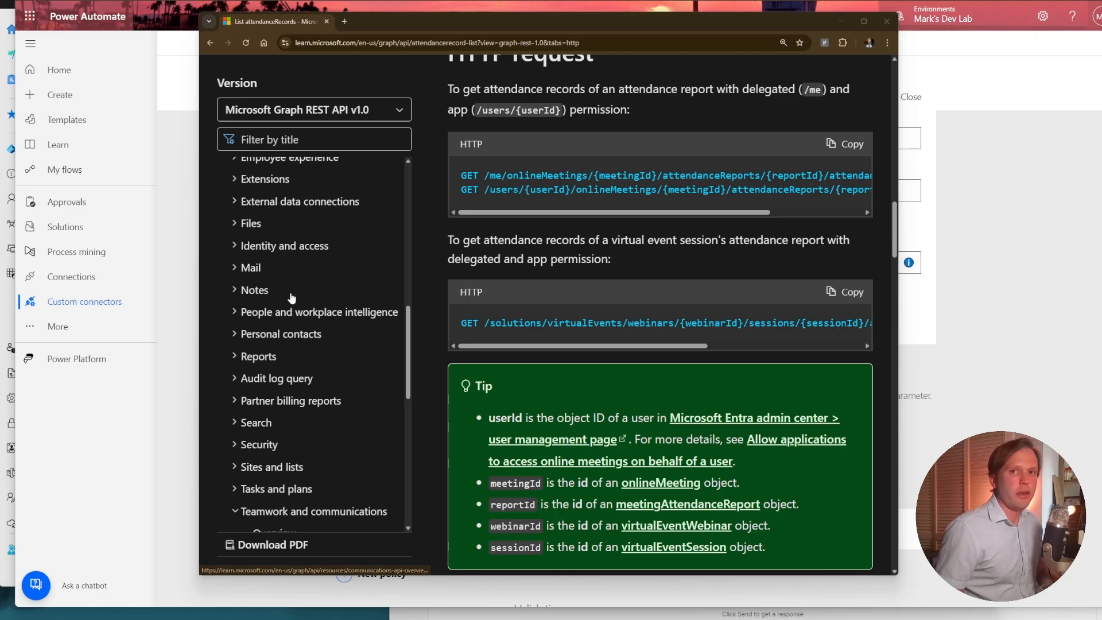
In the Microsoft Graph documentation, open the List reference for calendar events and copy the me/calendar/events request path.
scroll(292, 297, up, 5)
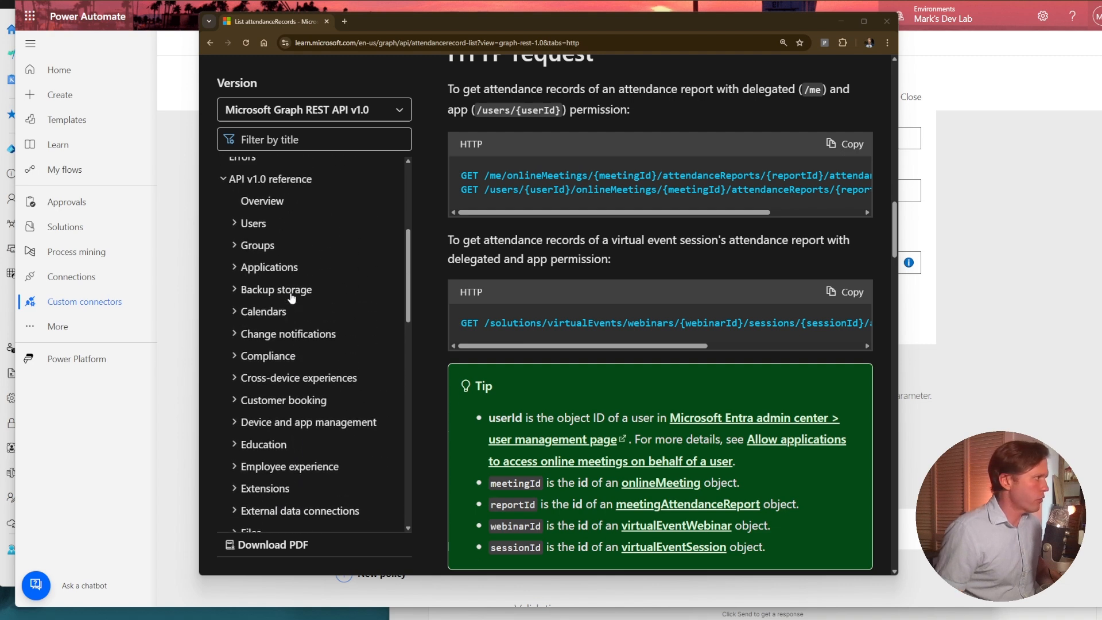
scroll(292, 297, up, 1)
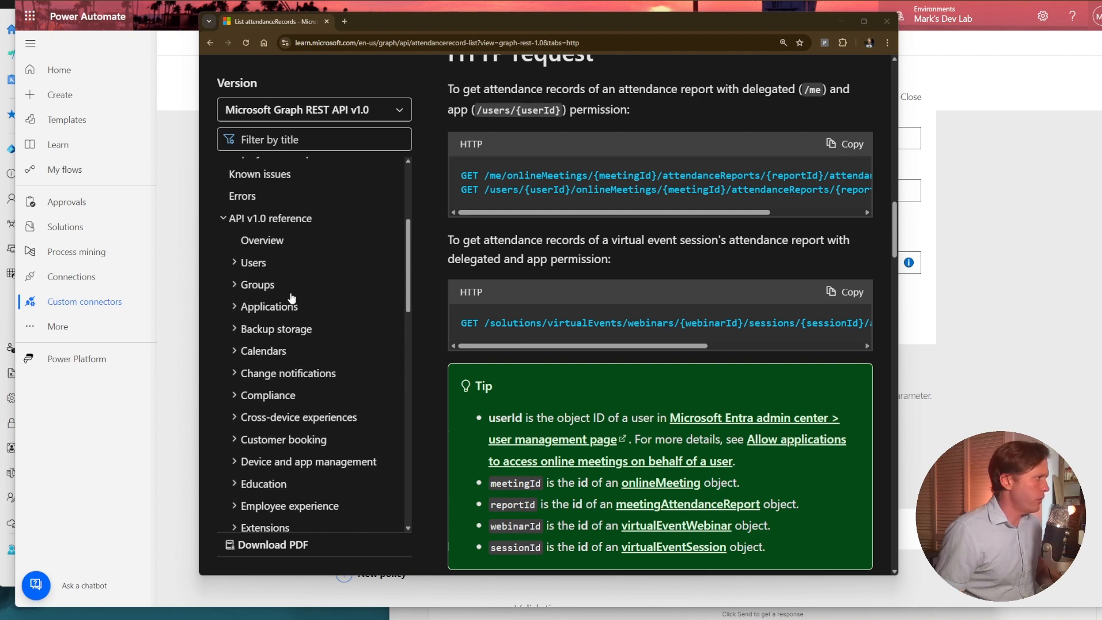
click(279, 352)
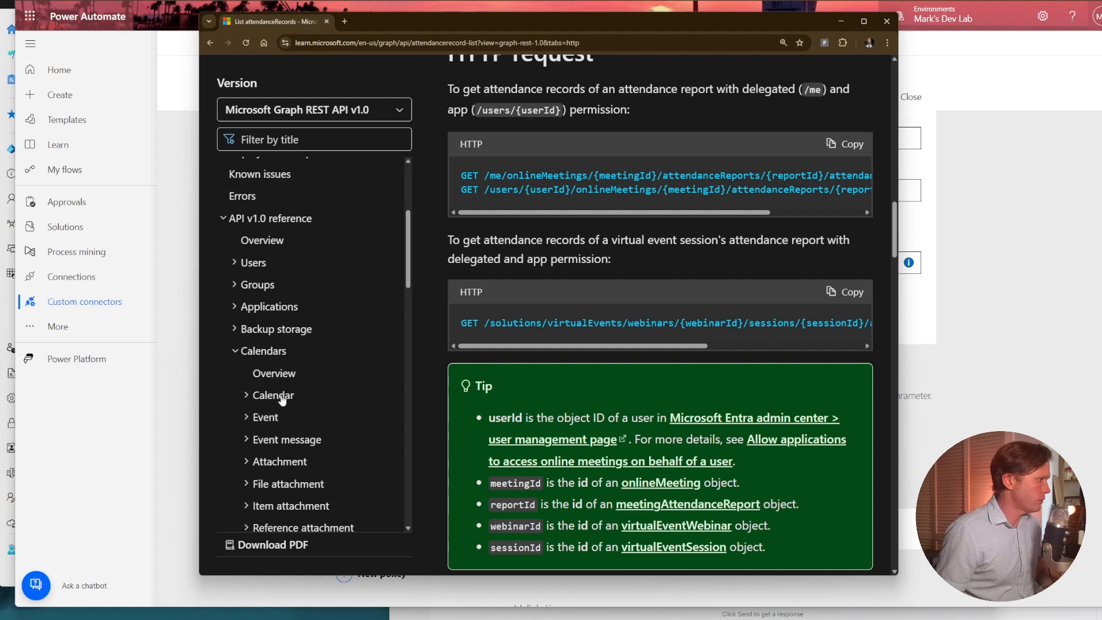
click(265, 424)
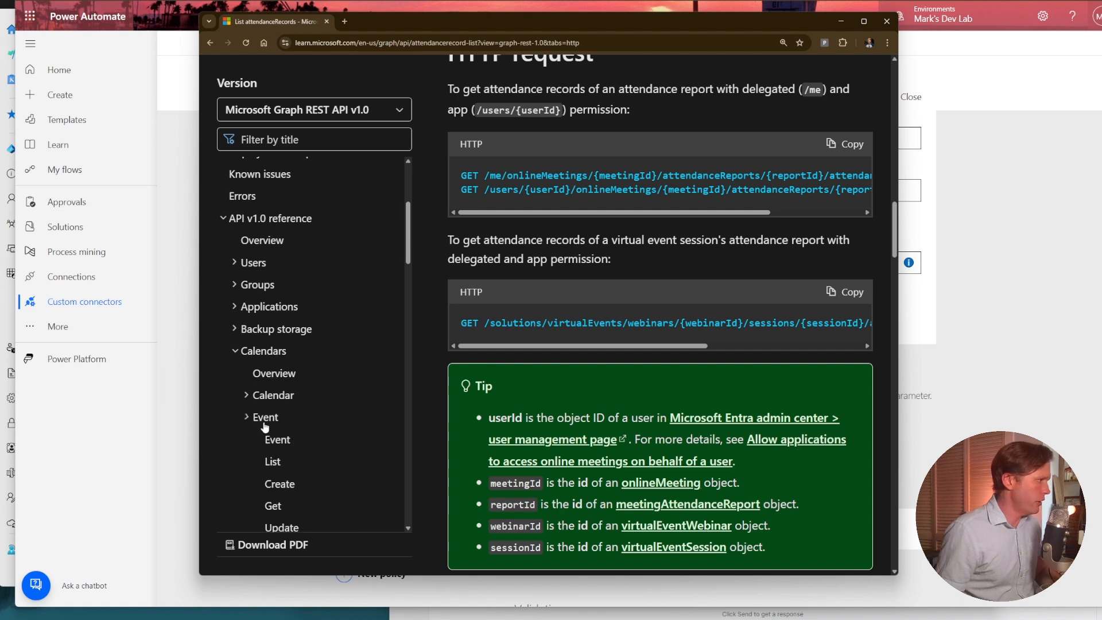
click(284, 458)
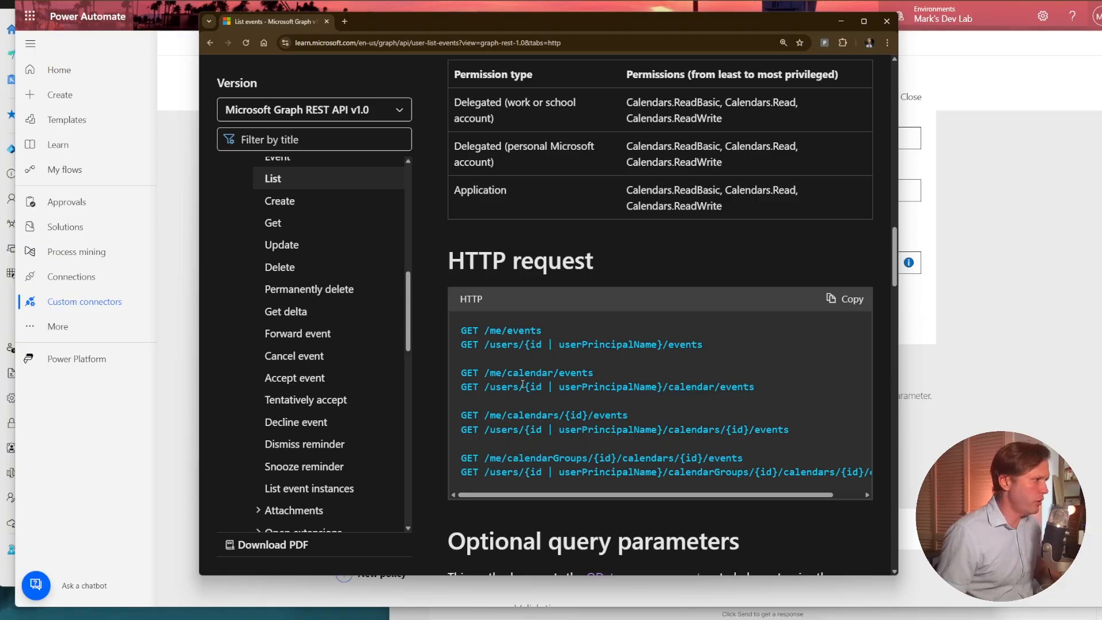
triple_click(521, 371)
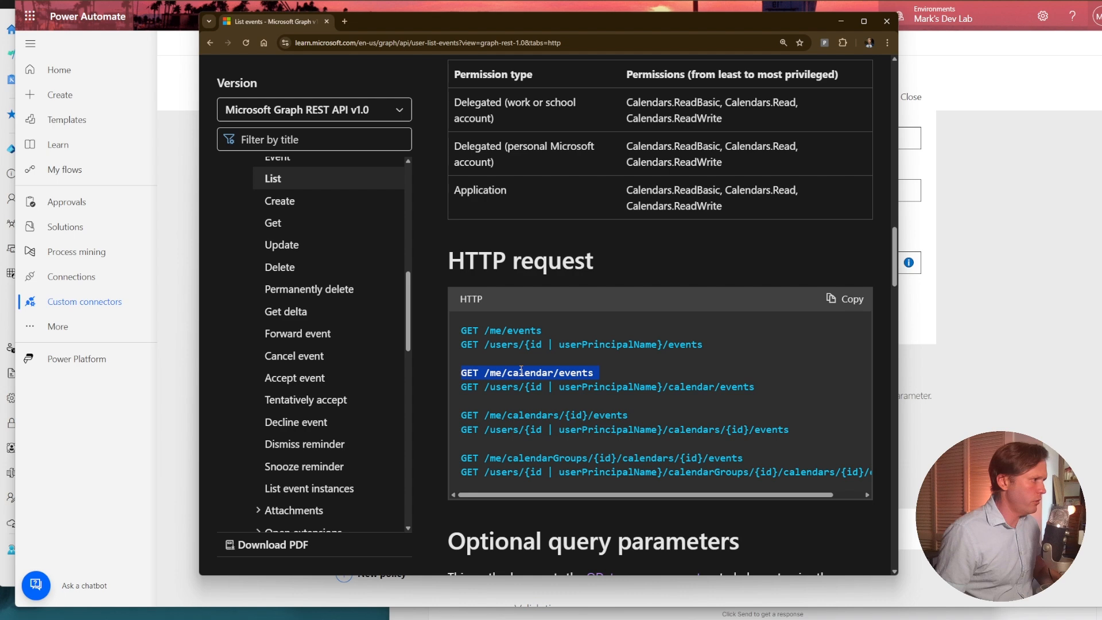
click(604, 372)
drag(603, 372, 481, 372)
key(ctrl+c)
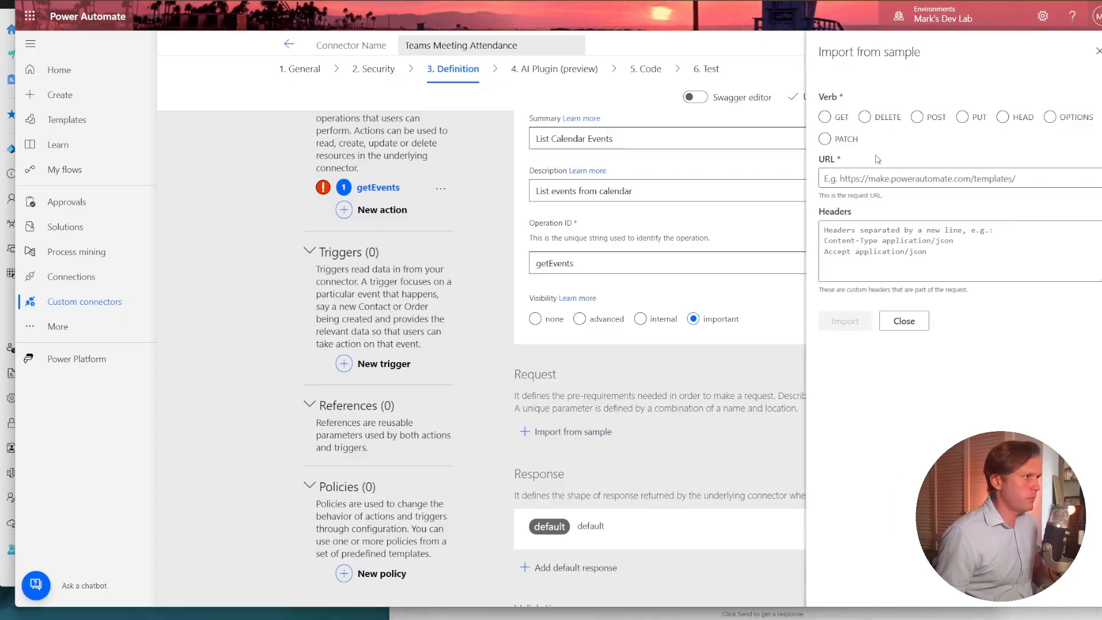
Import the getEvents request from a sample with the GET verb and the URL me/calendar/events.
click(827, 117)
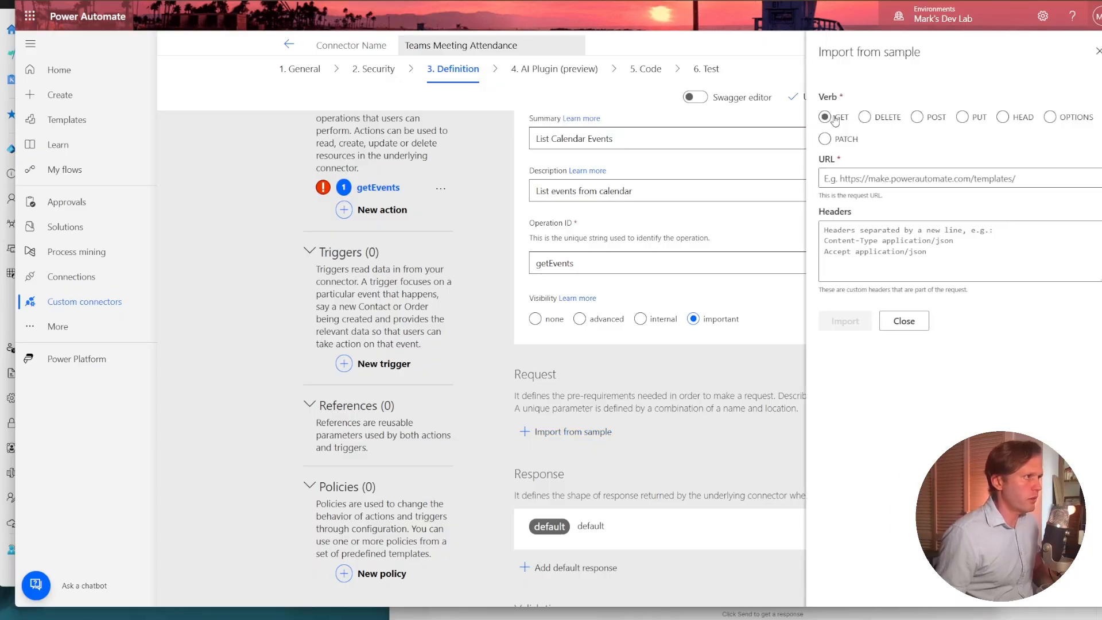
click(865, 179)
key(ctrl+v)
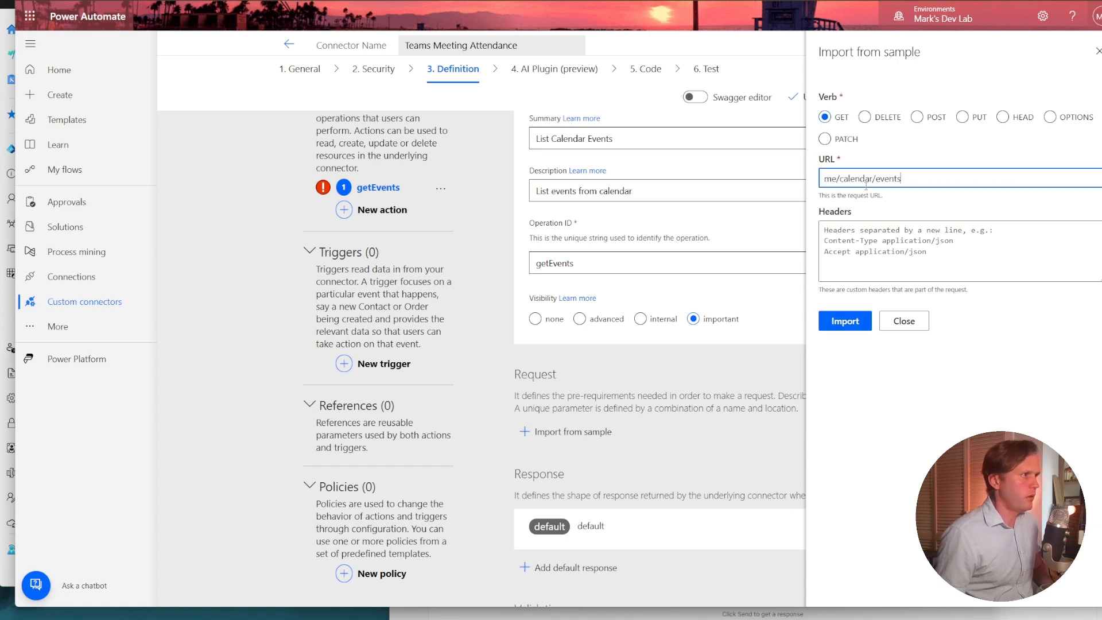
click(833, 326)
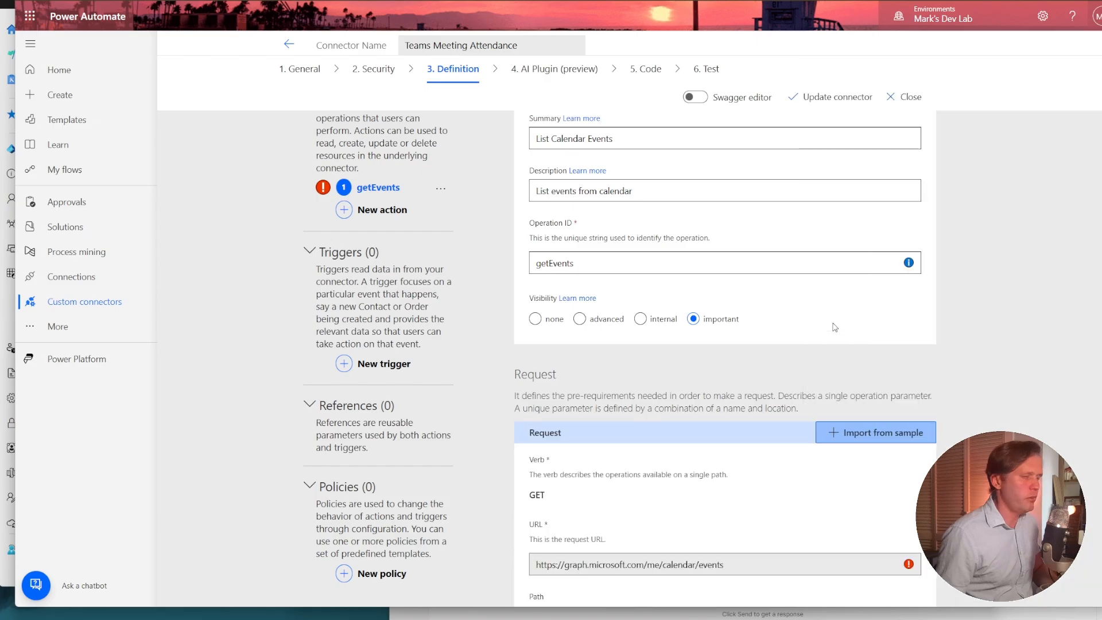
Copy the JSON response example from the List events documentation and import it as the body sample of the getEvents action's default response.
scroll(835, 327, down, 5)
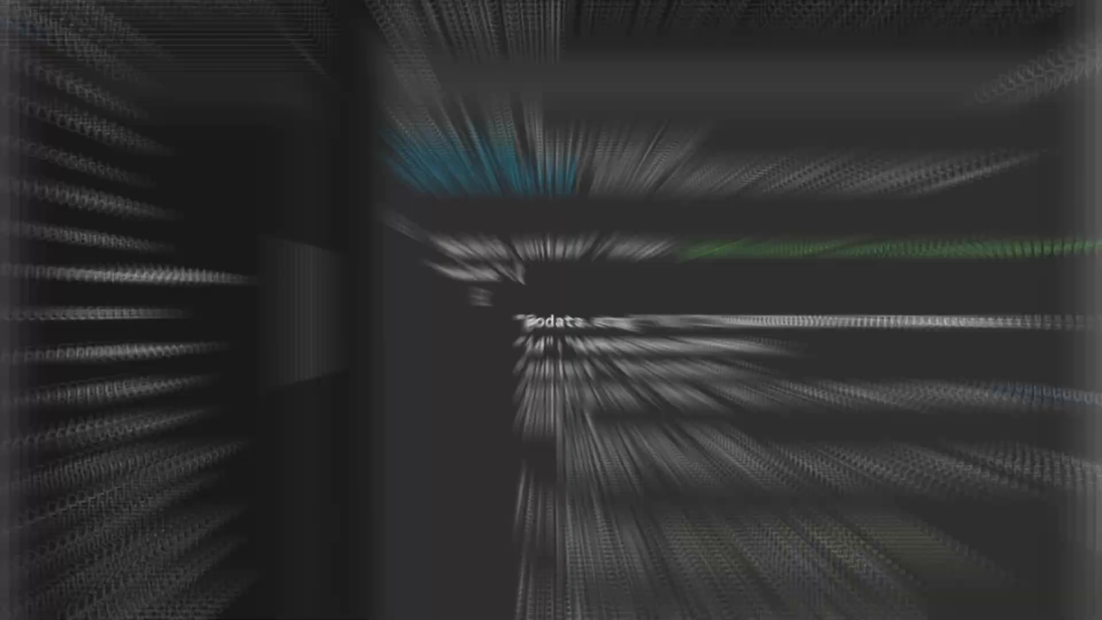
drag(463, 260, 576, 298)
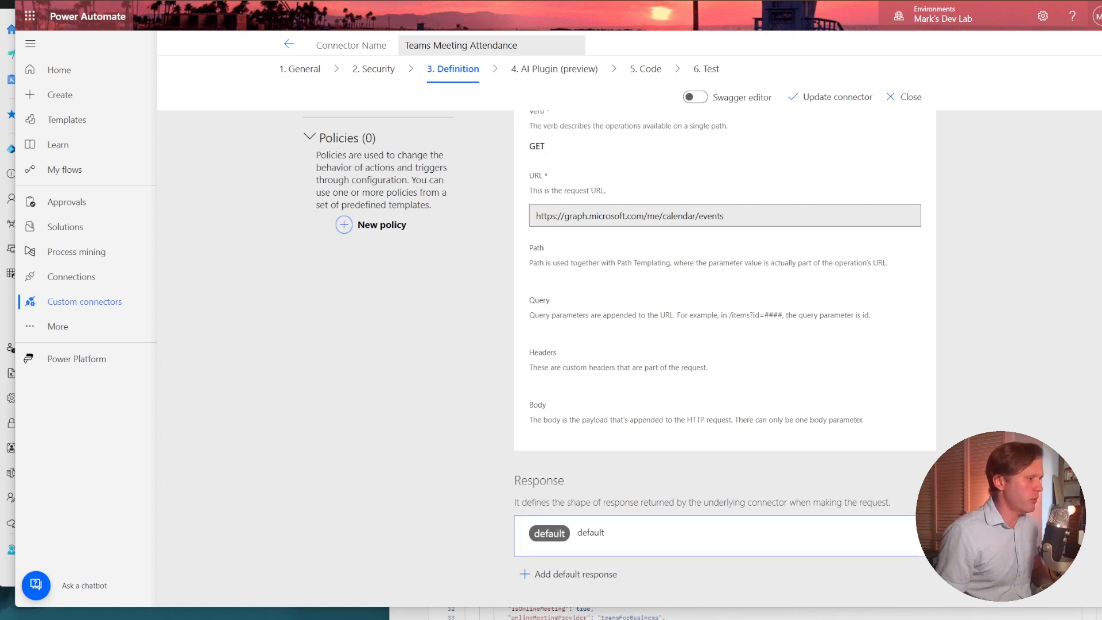
click(558, 554)
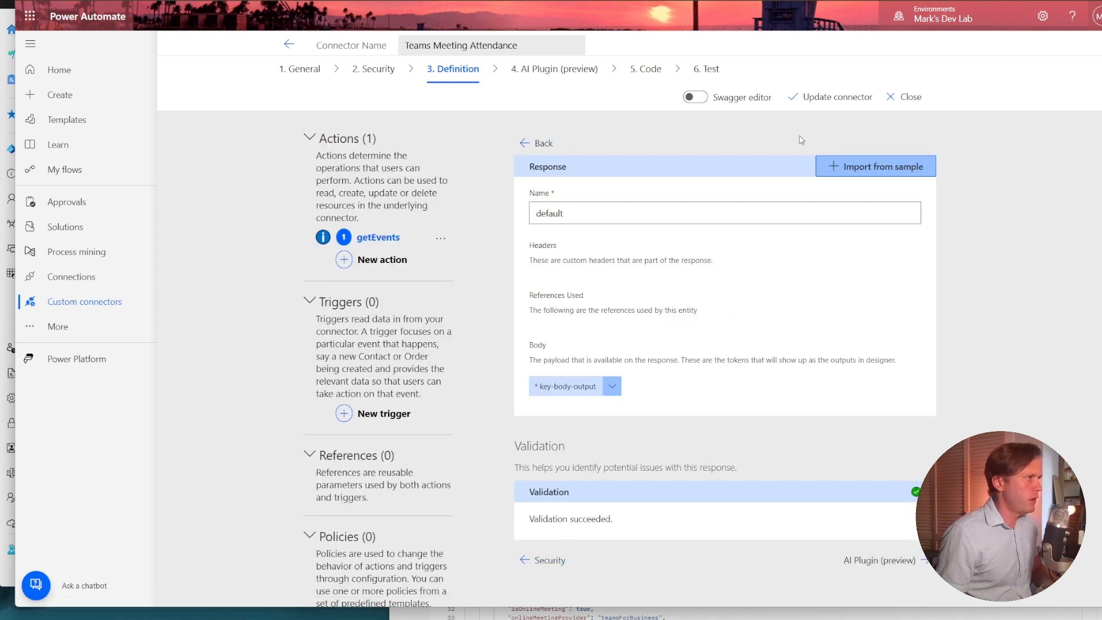
click(889, 166)
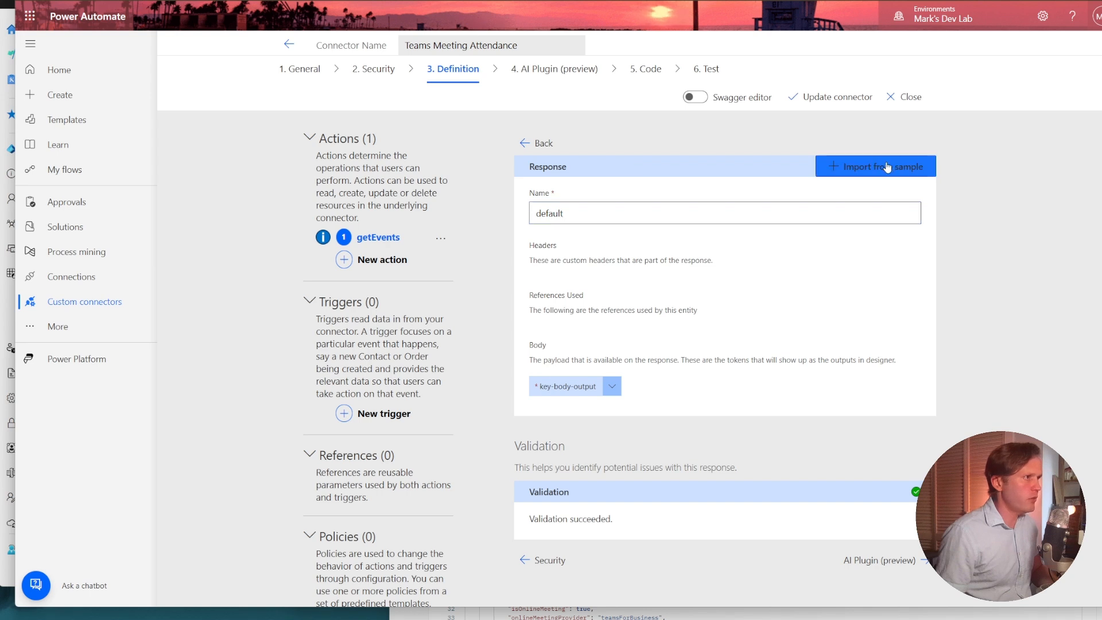
click(862, 222)
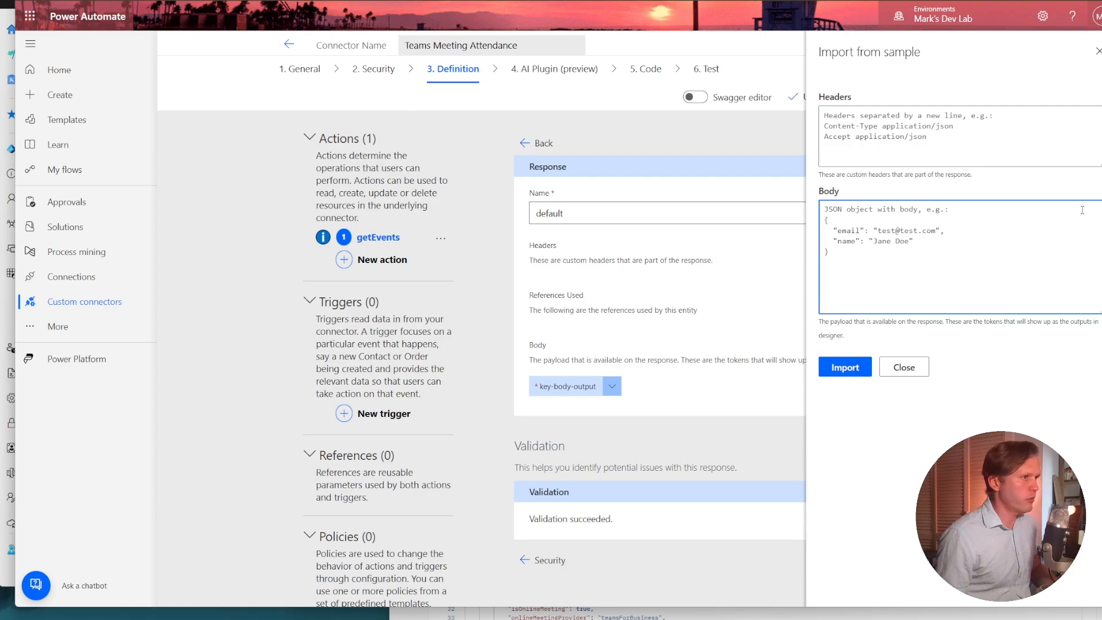
key(ctrl+v)
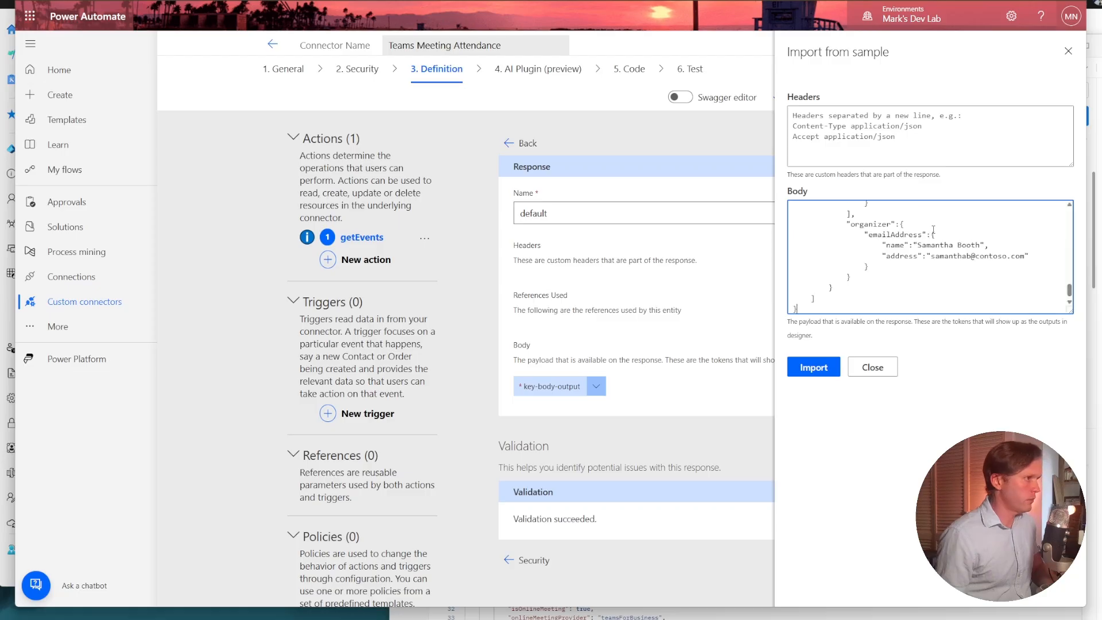
scroll(922, 271, up, 15)
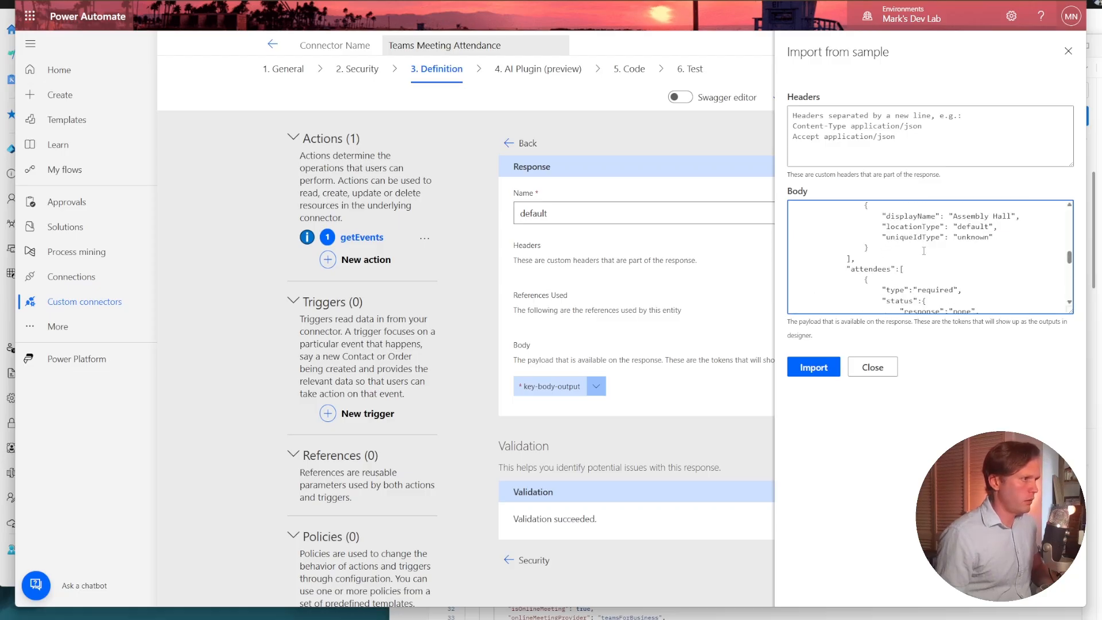
scroll(925, 249, up, 3)
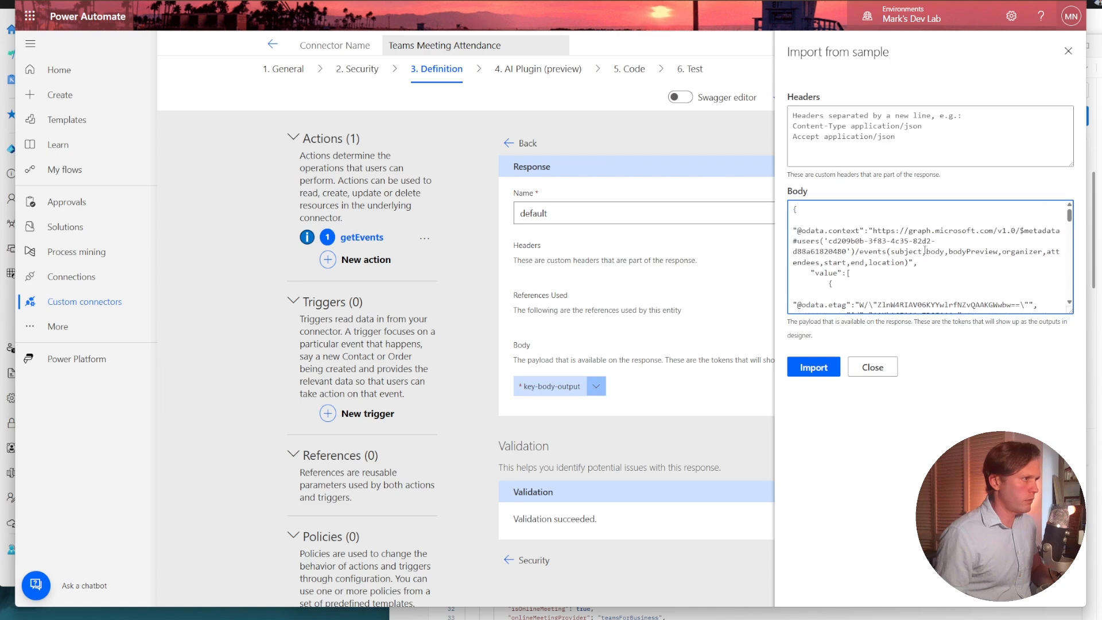
click(837, 364)
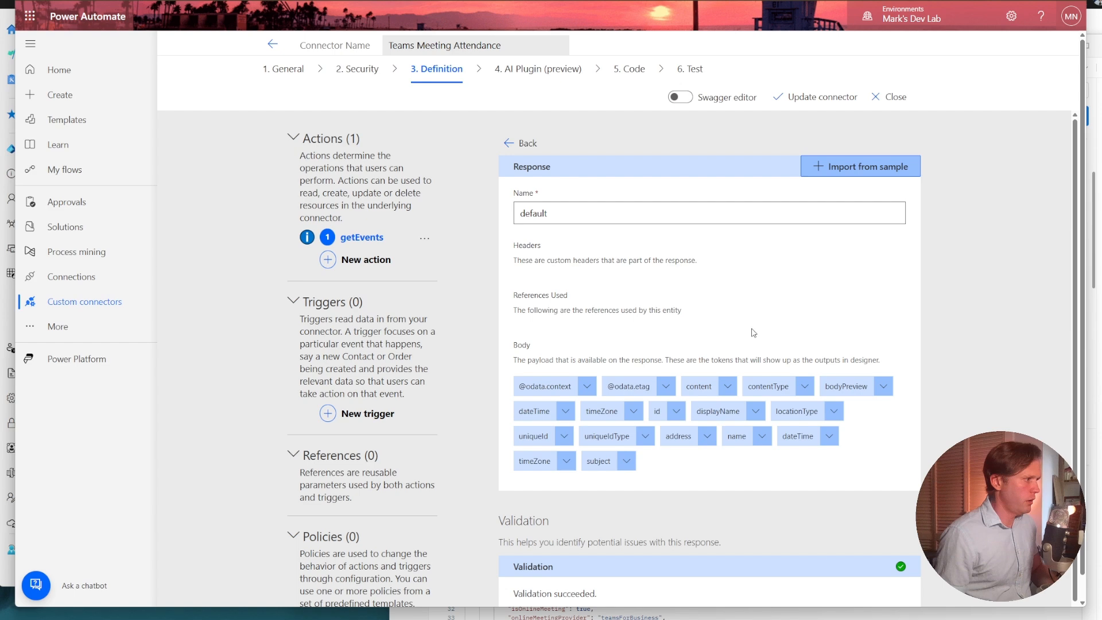
Add a second action to the connector with the summary Get Online Meeting.
scroll(753, 329, down, 1)
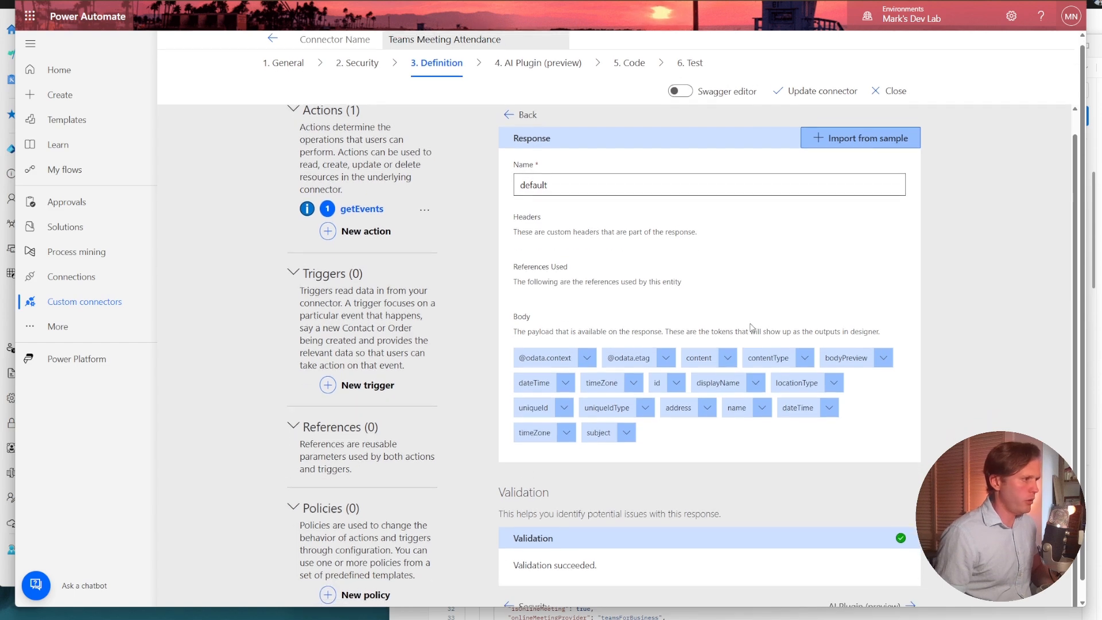
scroll(753, 326, down, 1)
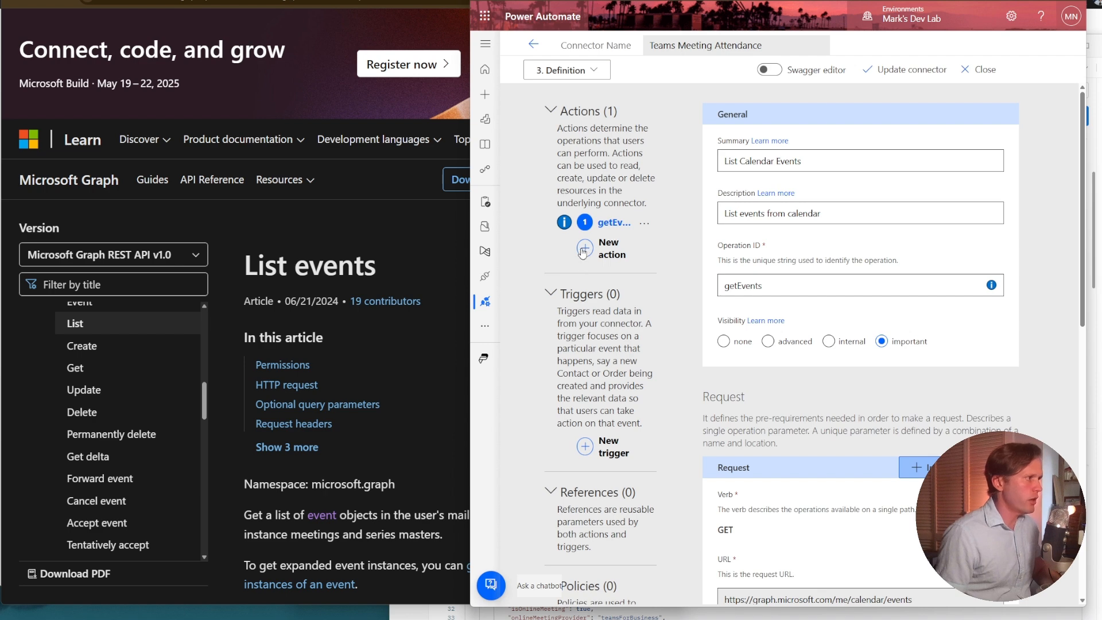
click(584, 251)
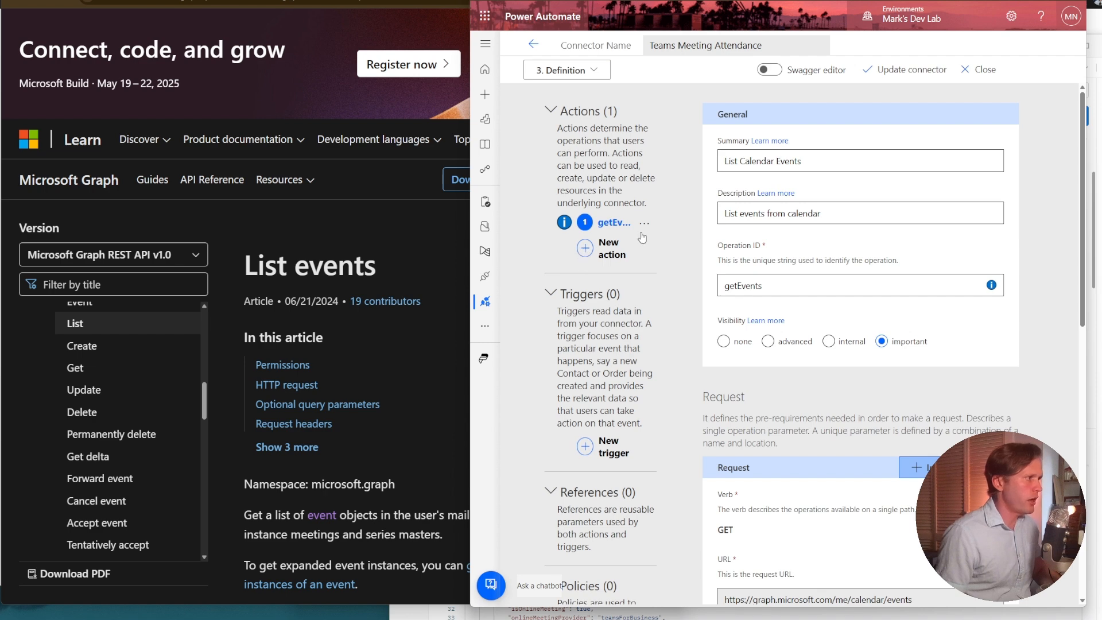
click(754, 168)
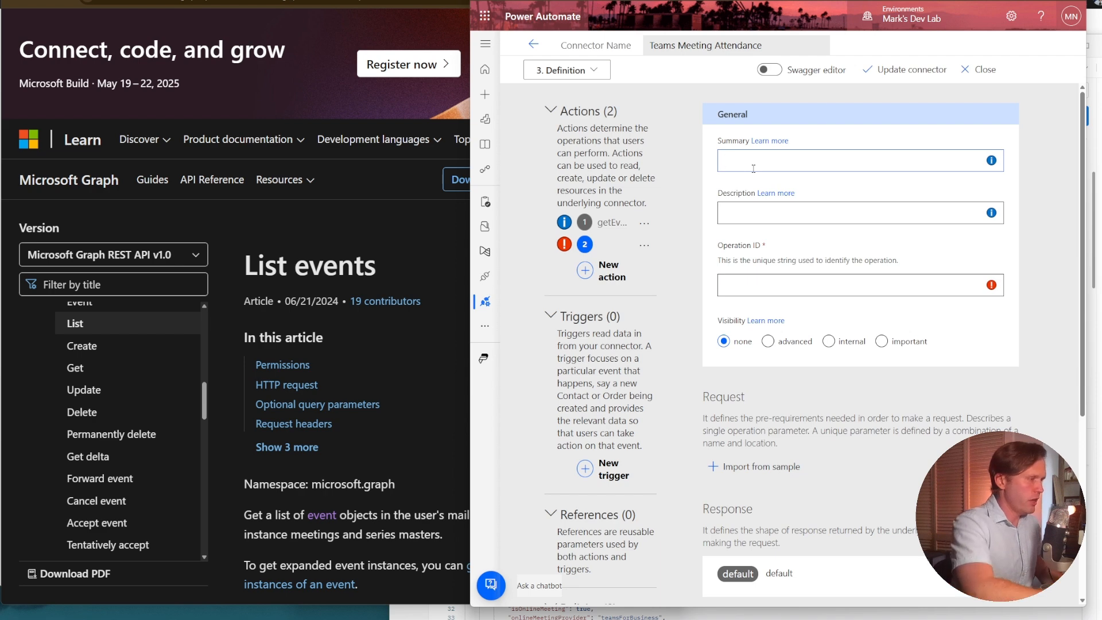
text(Get )
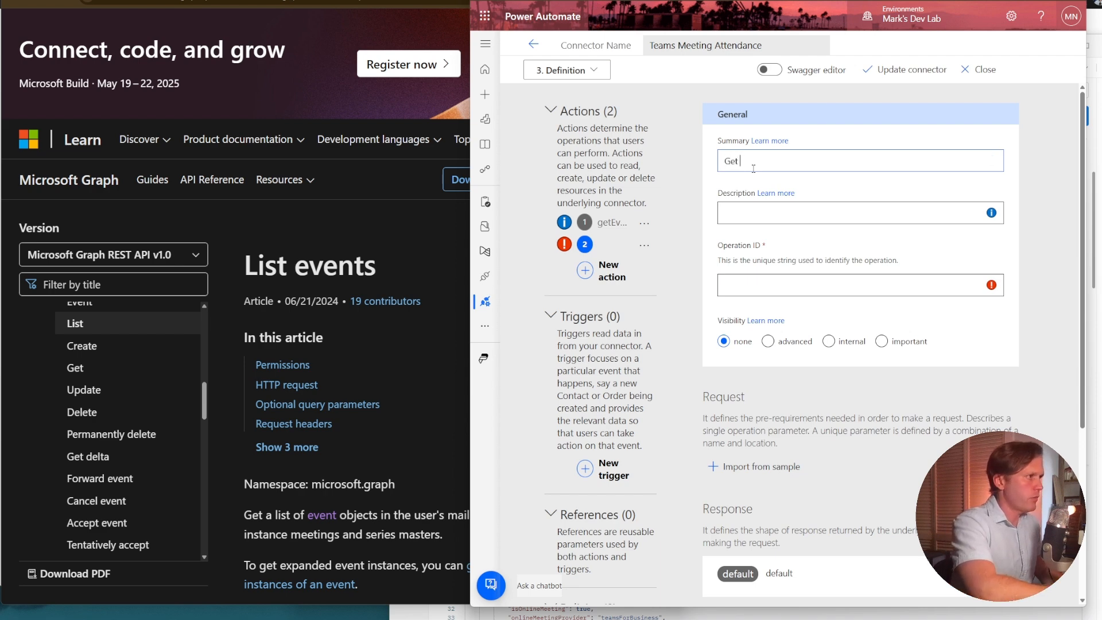
text(Online MEe)
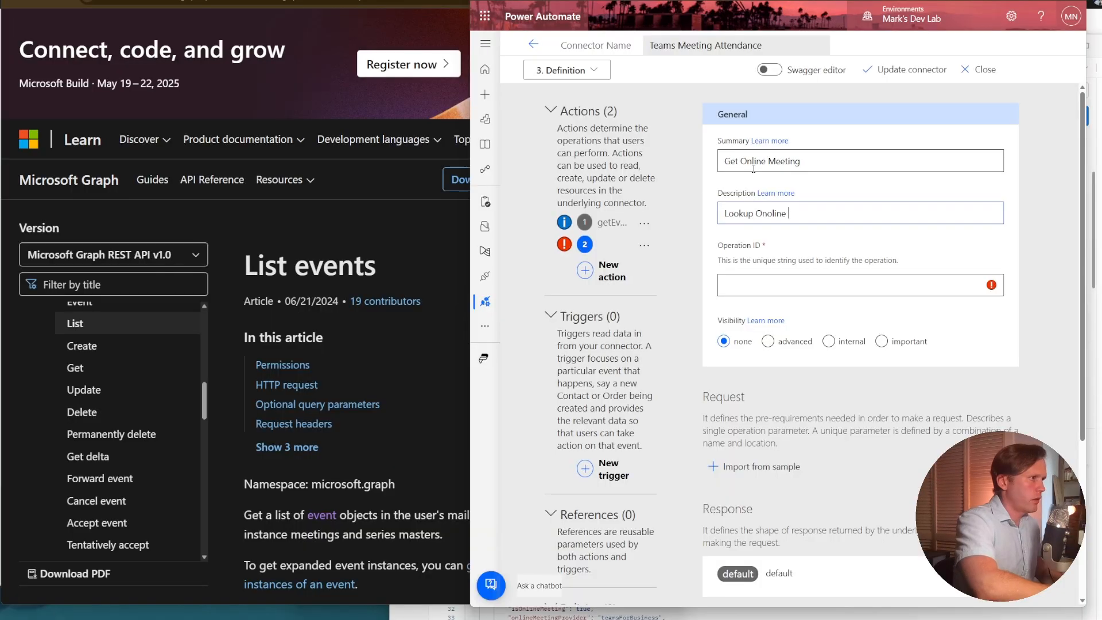
key(BackSpace)
key(BackSpace)
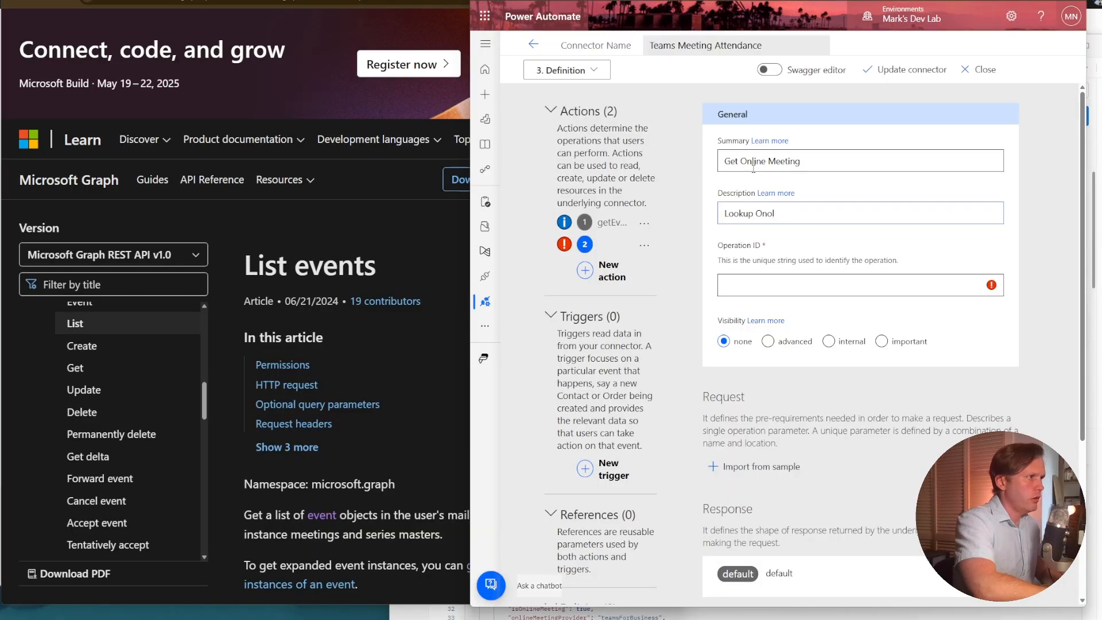
Give the new action the description Lookup Online Meeting from Join URL, operation ID getOnlineMeeting and important visibility.
text(Me)
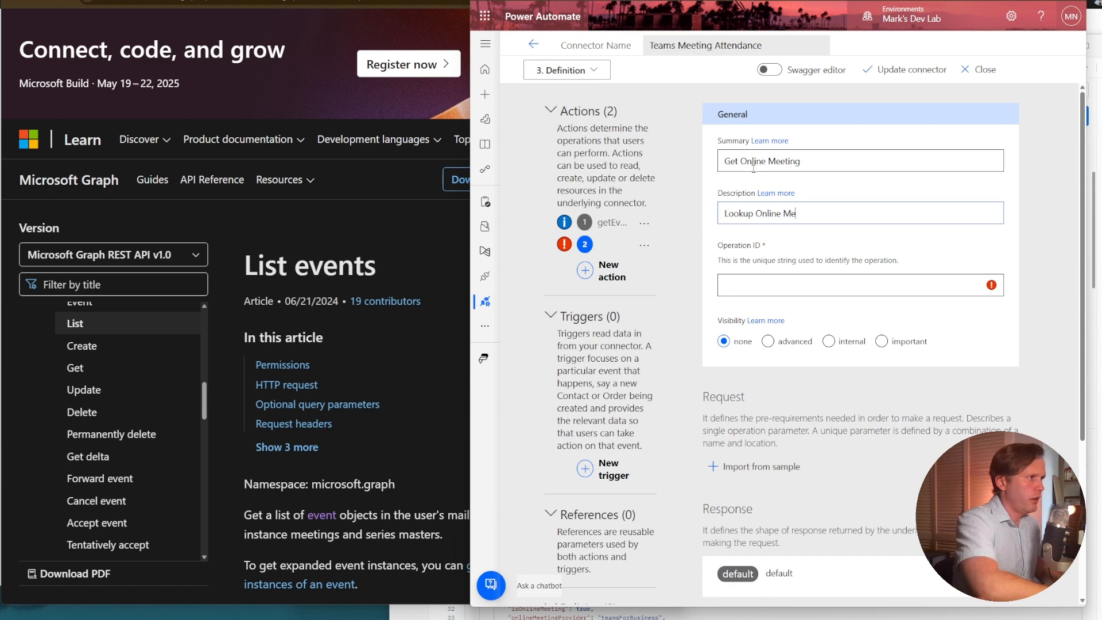
text(eting from Join URL)
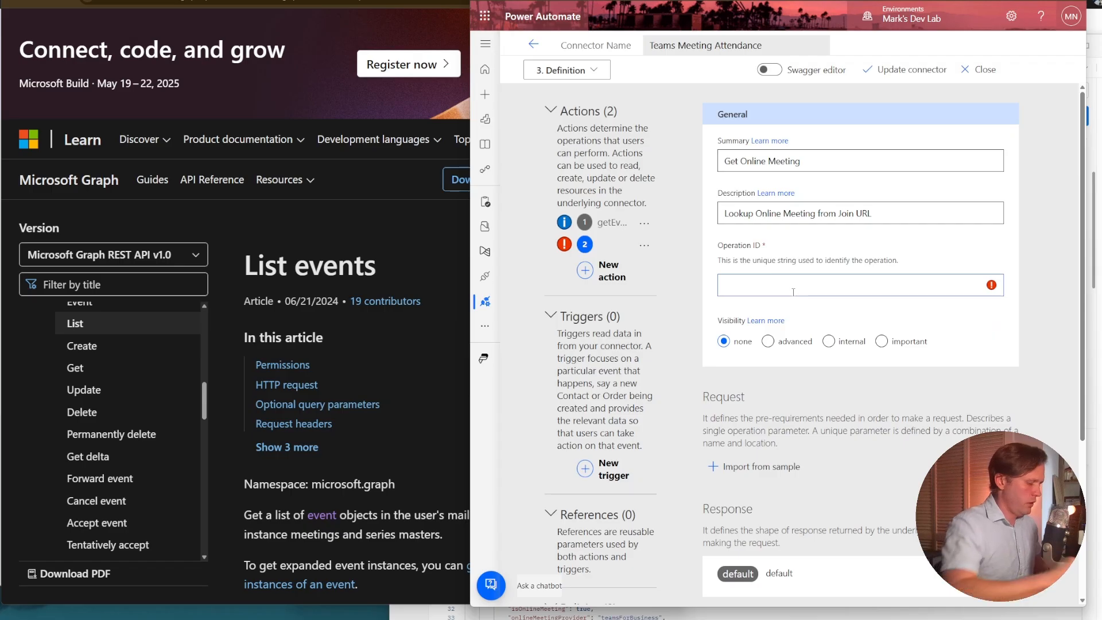
click(794, 293)
text(getOn)
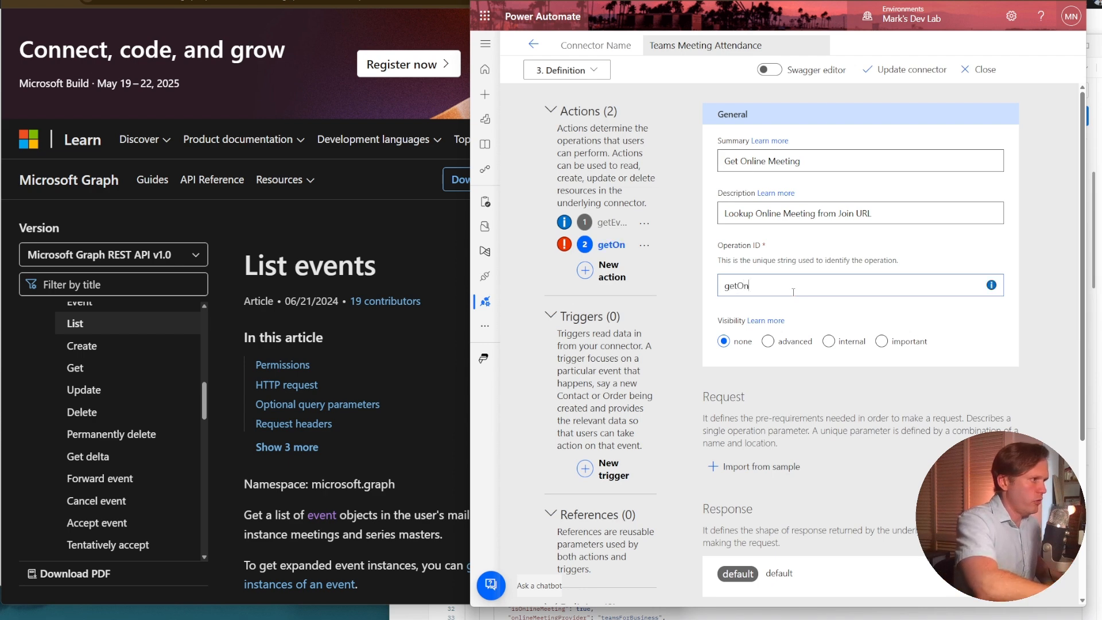
text(lineMeeting)
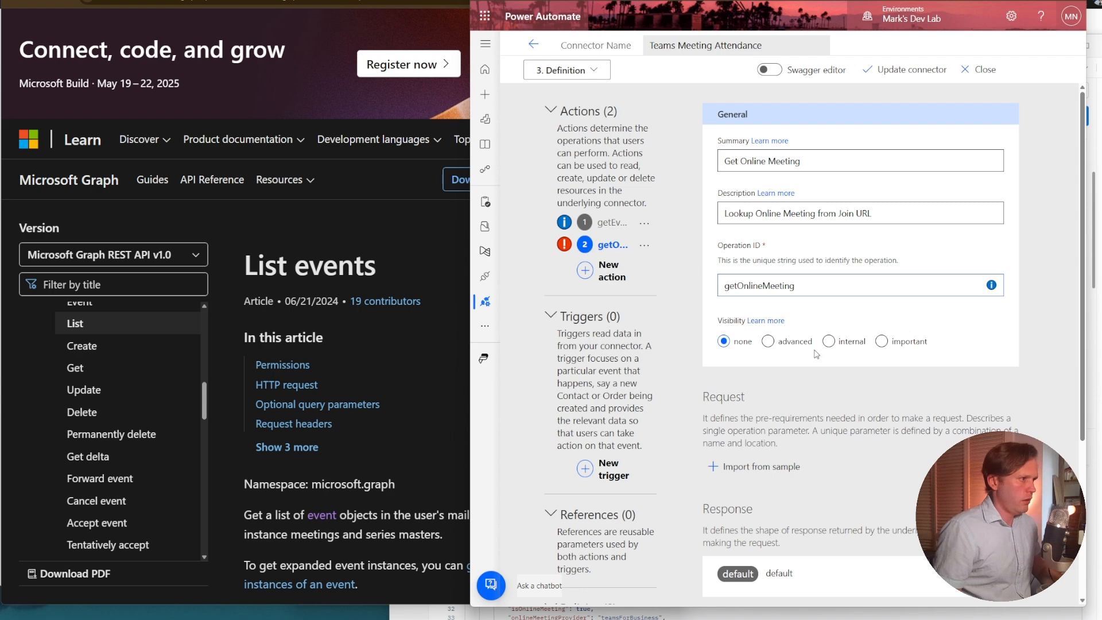
click(909, 342)
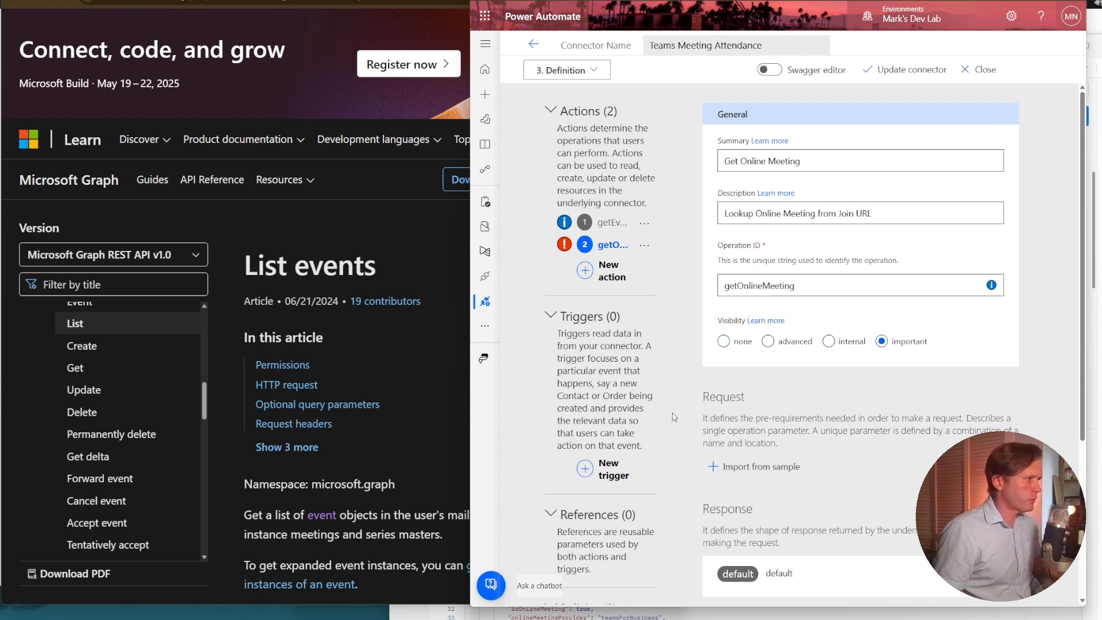
Switch to the Microsoft Graph documentation, filter the contents for "online", and open the Get reference under Online meeting.
click(755, 468)
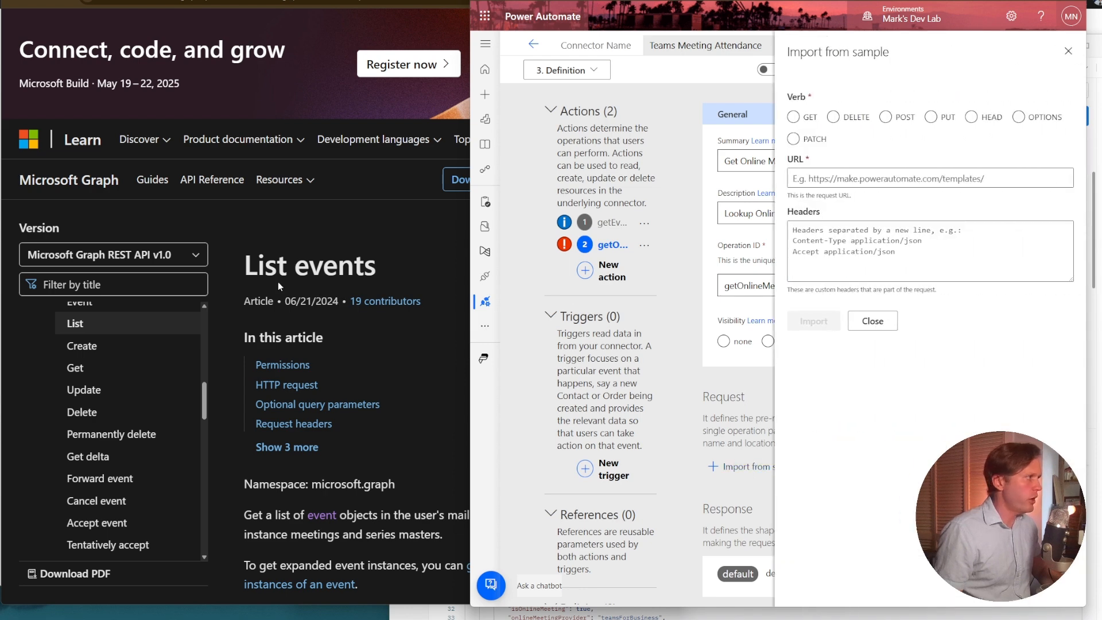
click(232, 262)
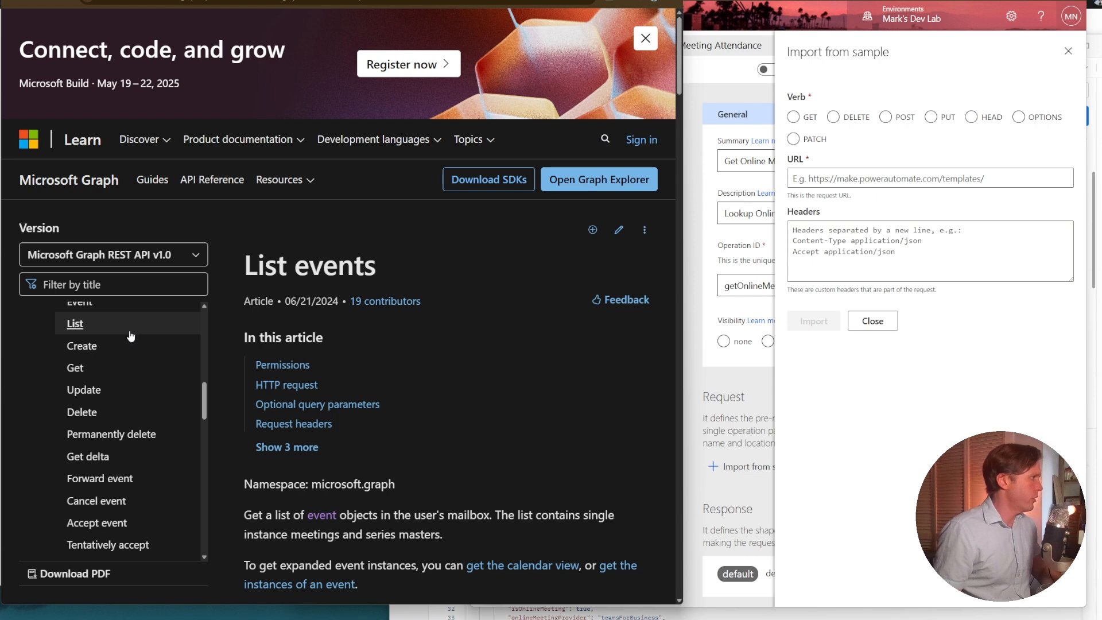
click(95, 283)
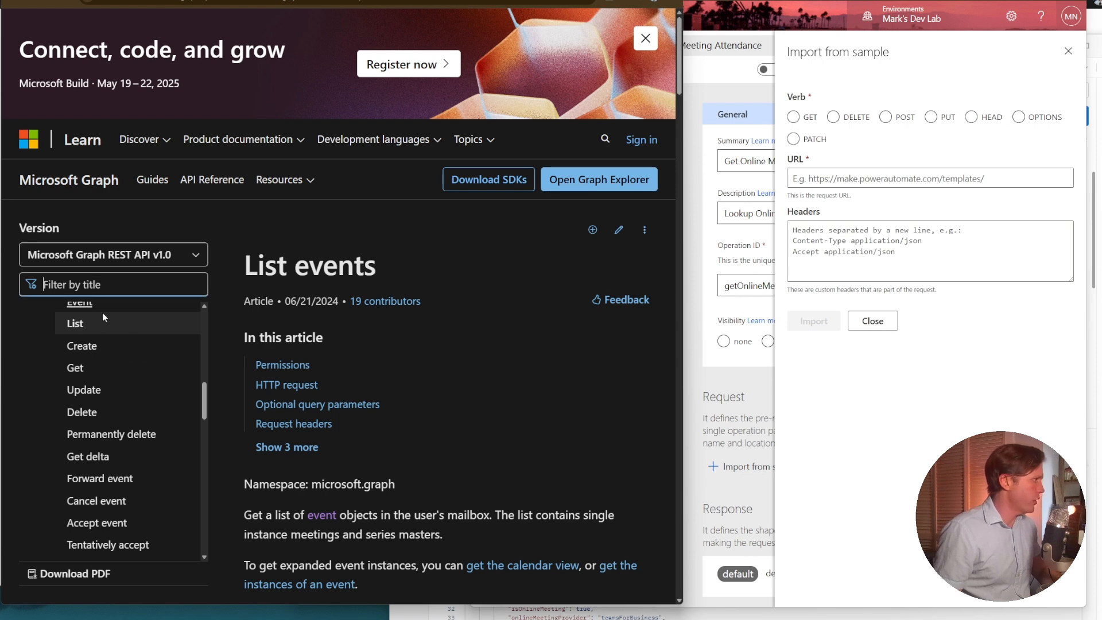
text(online)
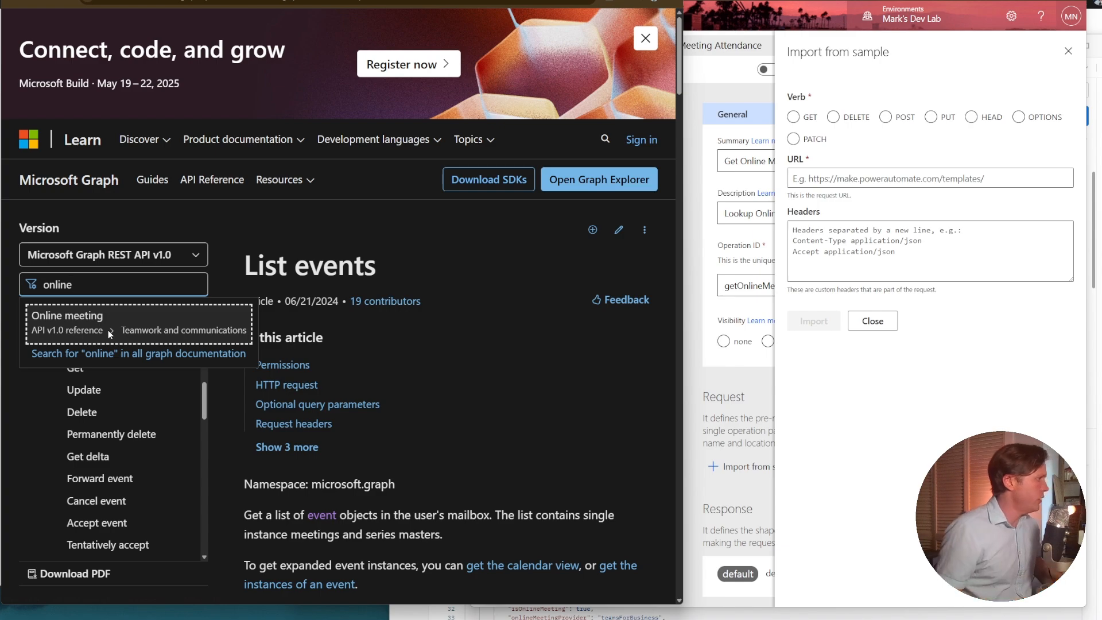
click(114, 320)
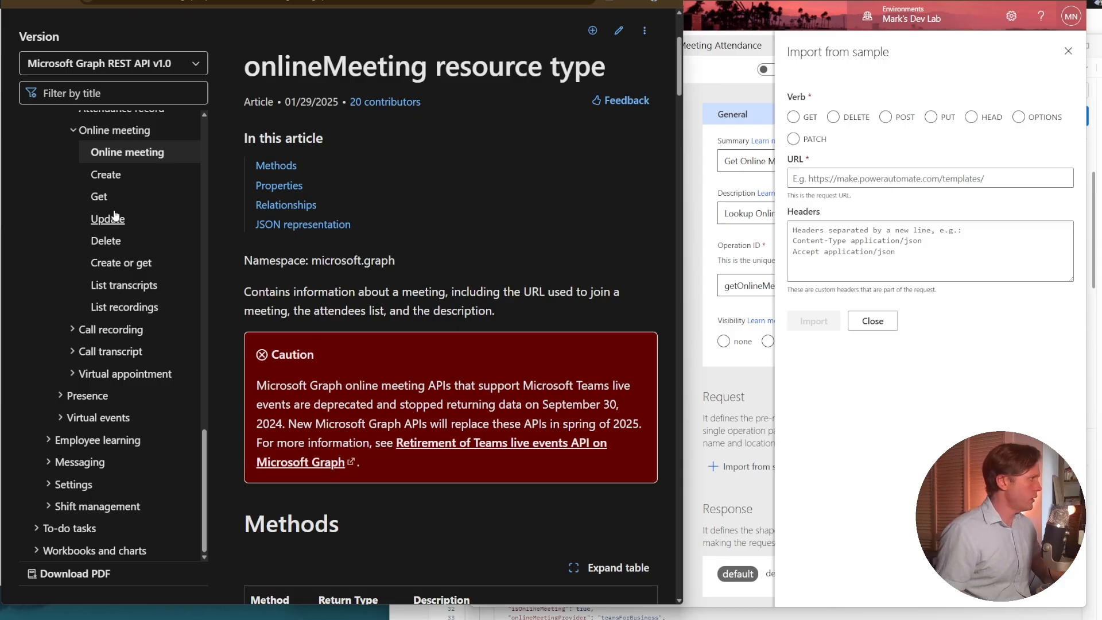
click(98, 197)
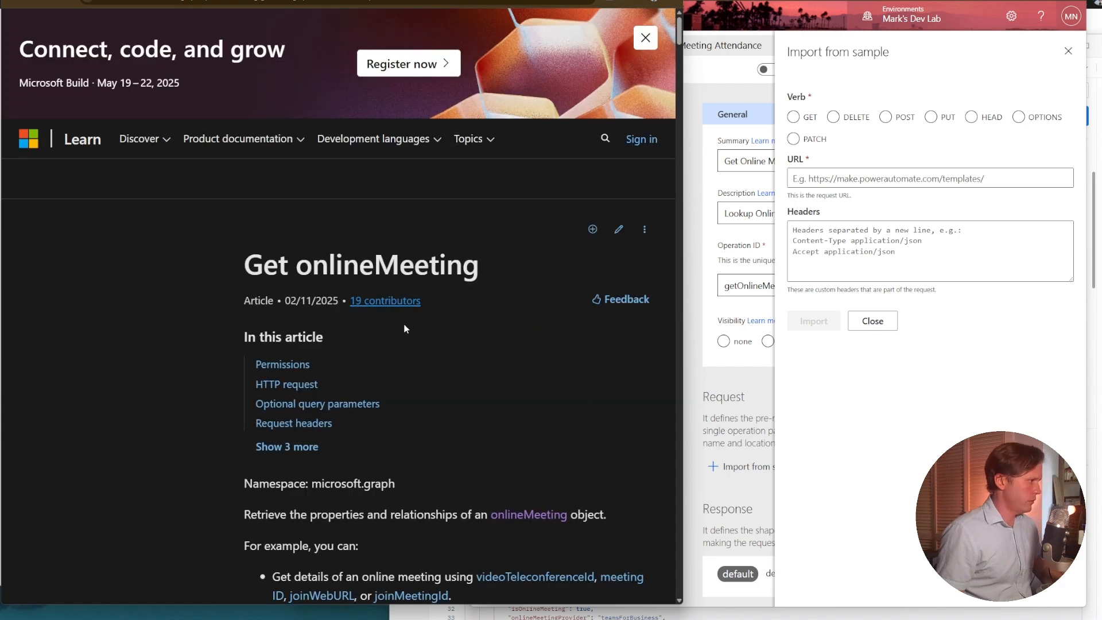
Find the permissions section's HTTP requests and copy the GET /users/{userId}/onlineMeetings request that filters by JoinWebUrl.
scroll(408, 329, down, 5)
scroll(254, 319, down, 6)
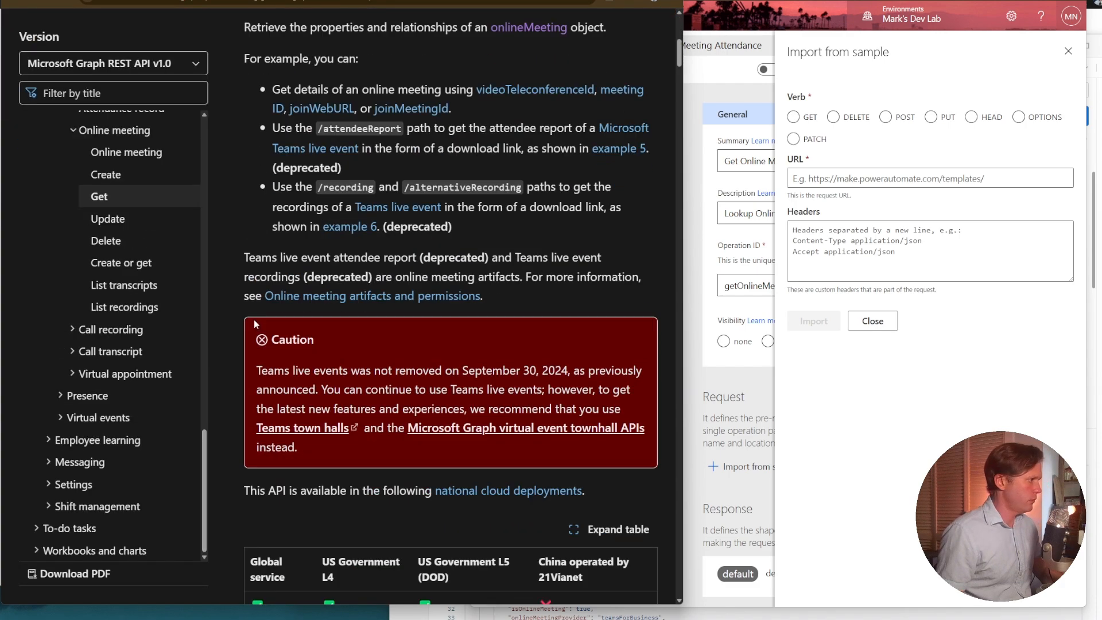
scroll(314, 315, down, 6)
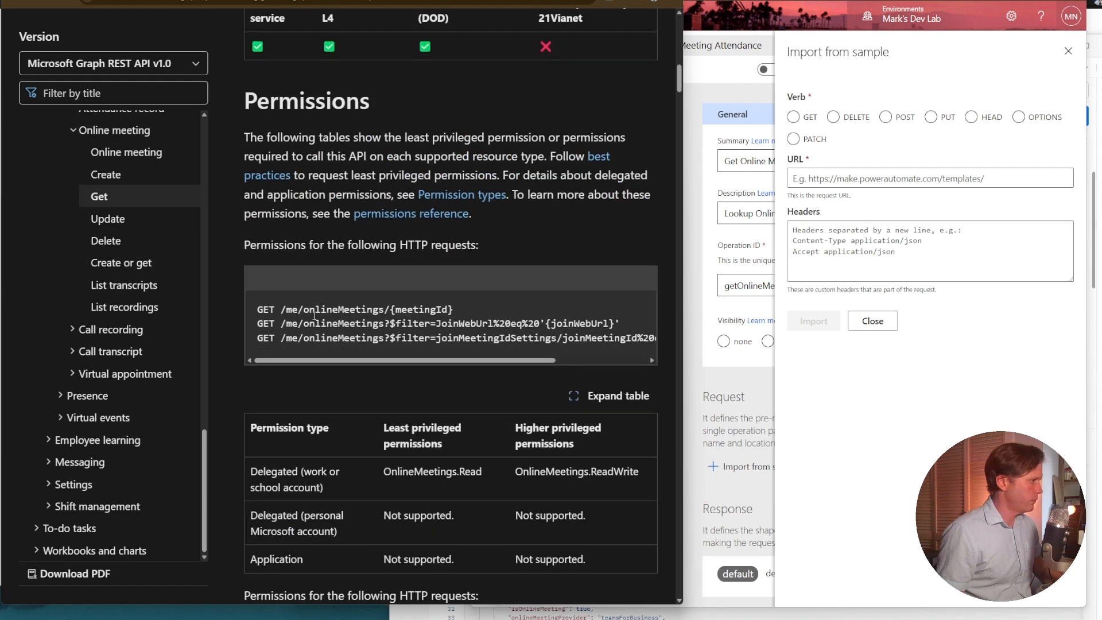
scroll(314, 316, down, 2)
scroll(356, 242, down, 5)
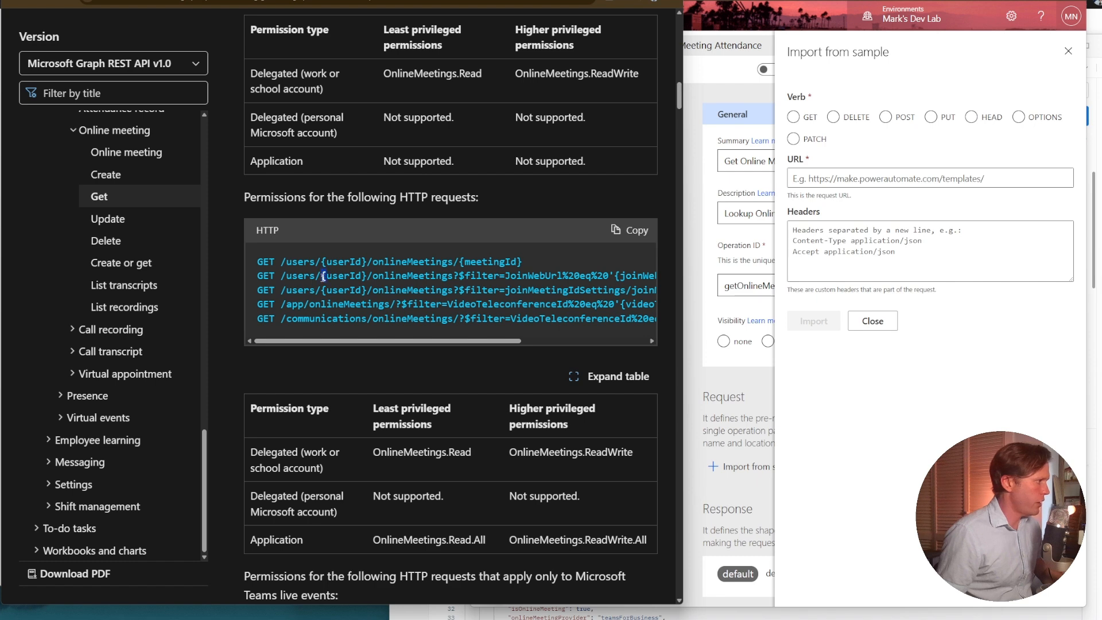
triple_click(324, 276)
key(ctrl+c)
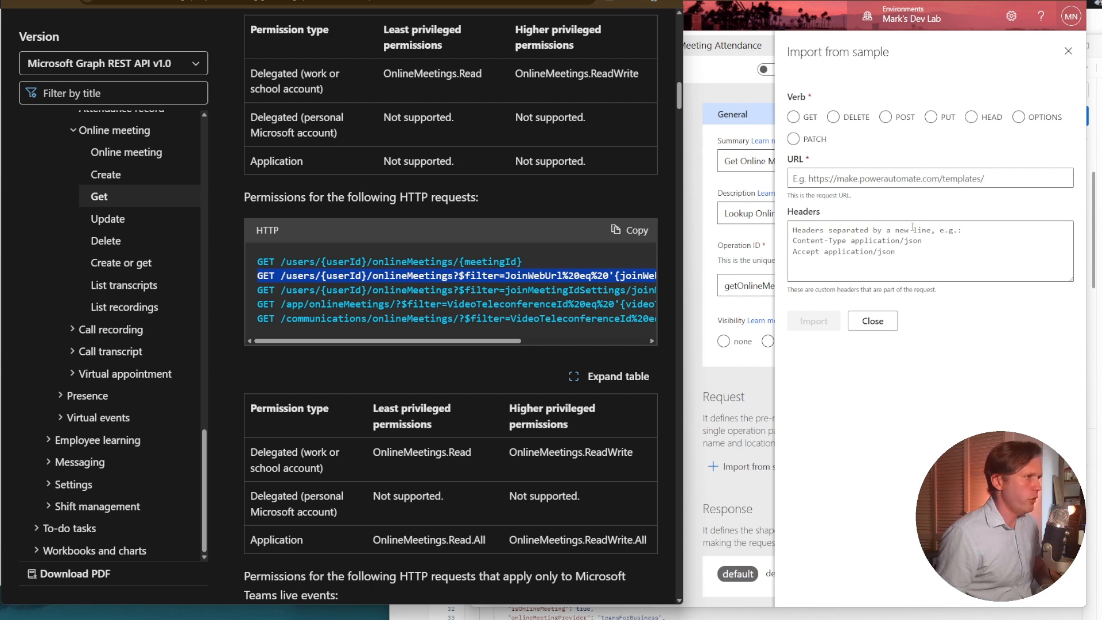
click(794, 118)
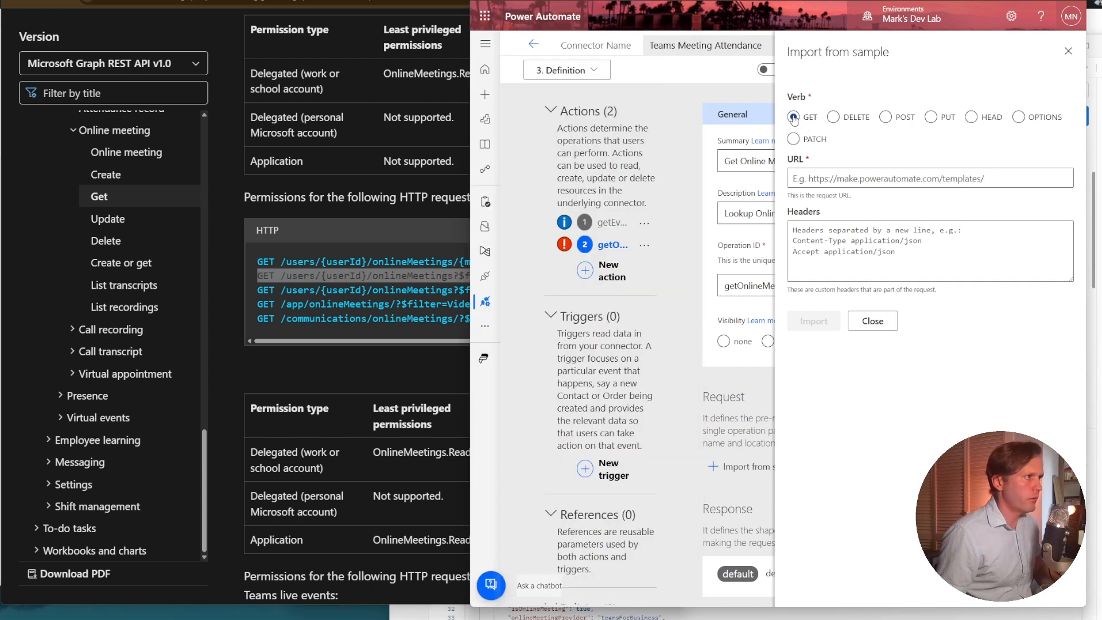
click(826, 181)
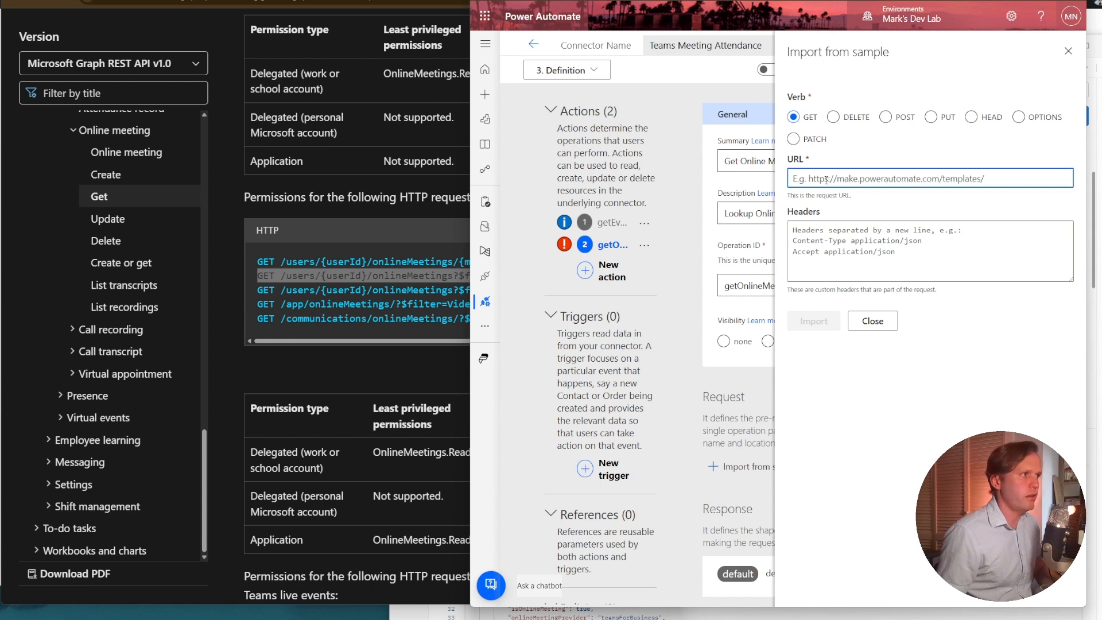
key(ctrl+v)
drag(826, 180, 767, 182)
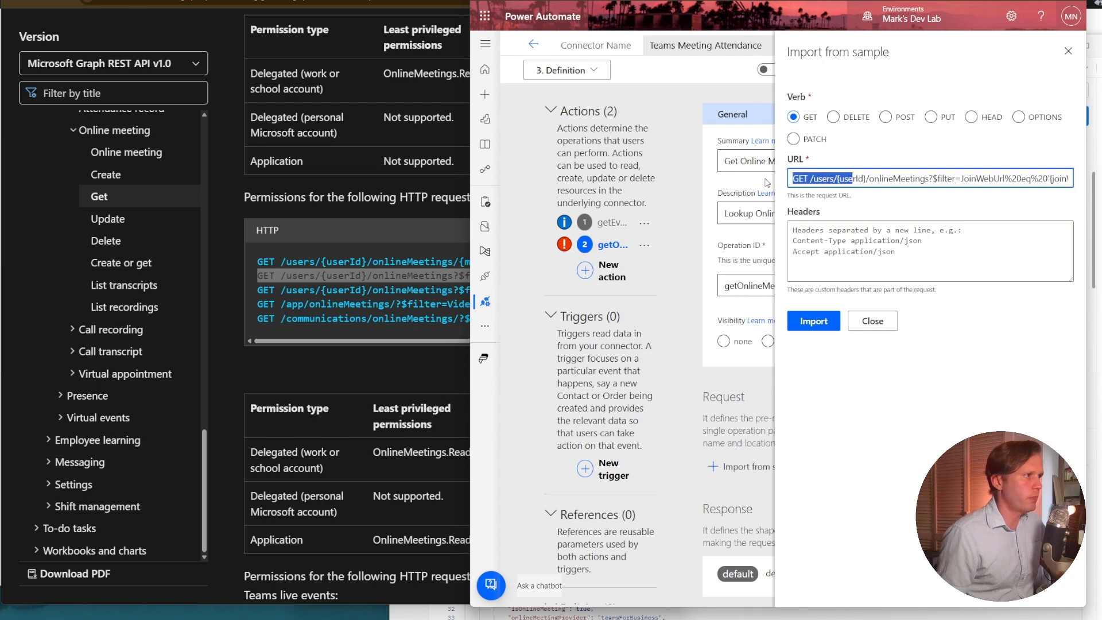
click(768, 183)
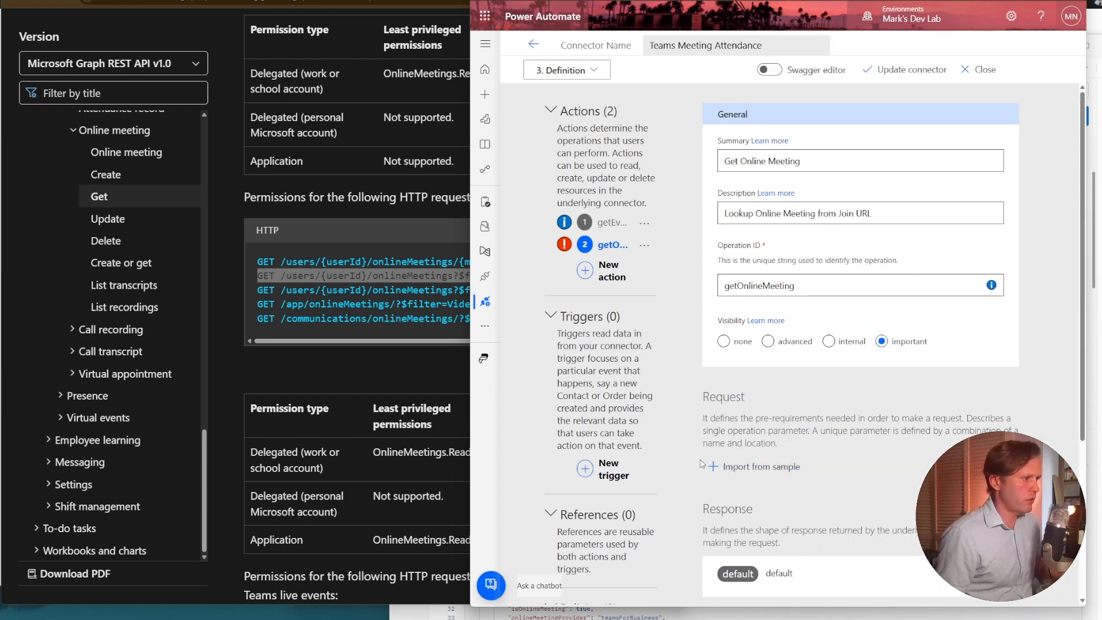
Start importing a sample GET request for Get Online Meeting, using the copied /users/{userId}/onlineMeetings JoinWebUrl filter URL without its leading GET.
click(731, 466)
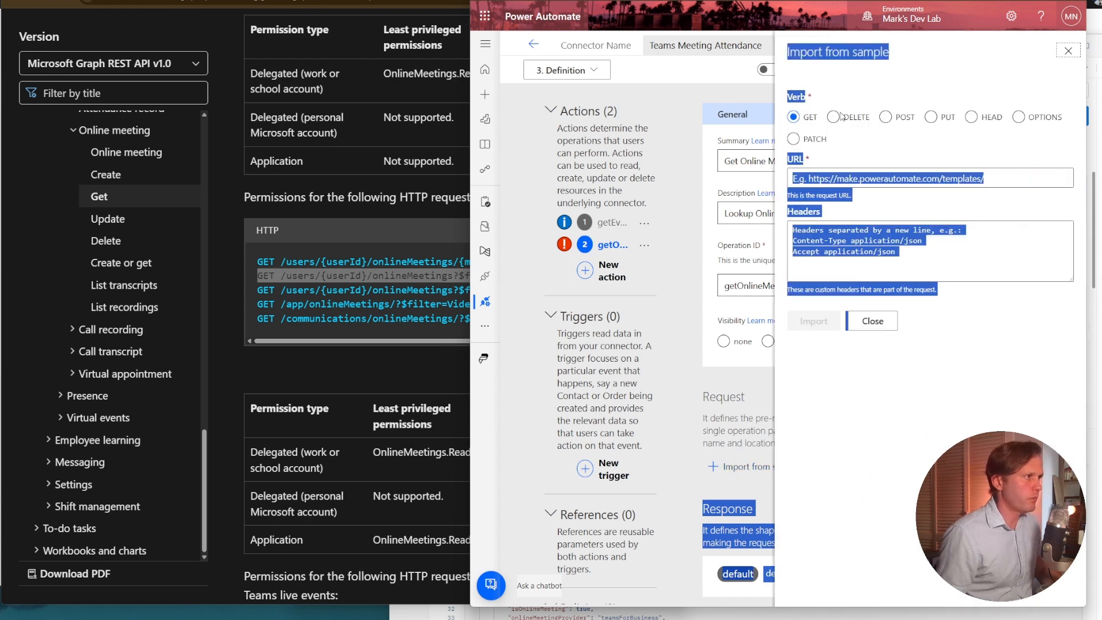
click(842, 184)
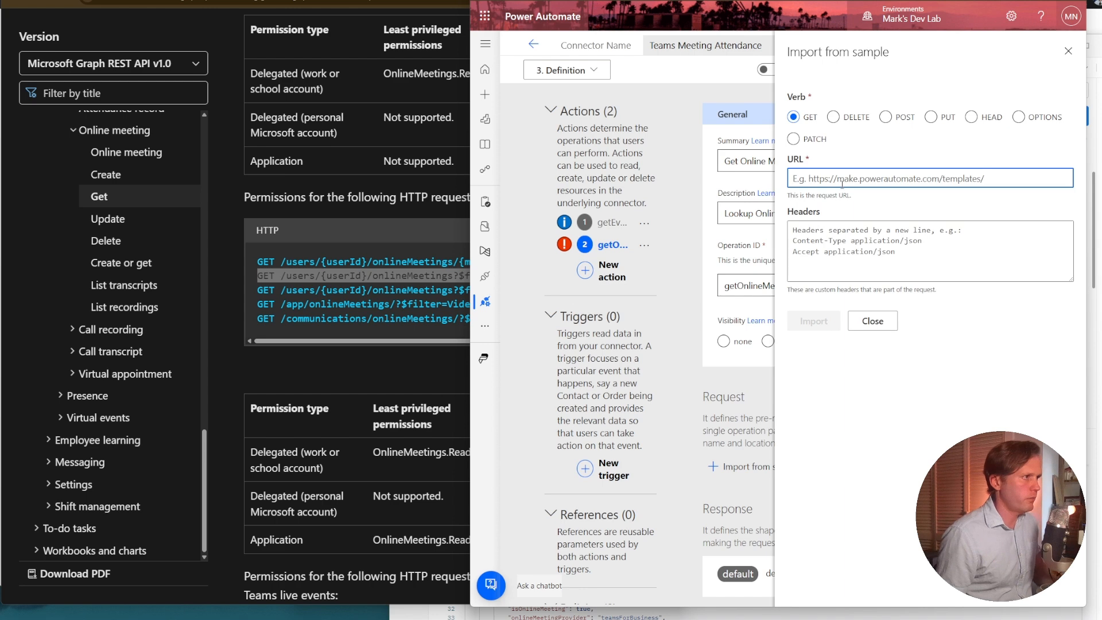
text(https://graph.microsoft.com/v1.0/users/{userId}/onlineMeetings?$filter=JoinWebUrl%20eq%20'{joinWebUrl}')
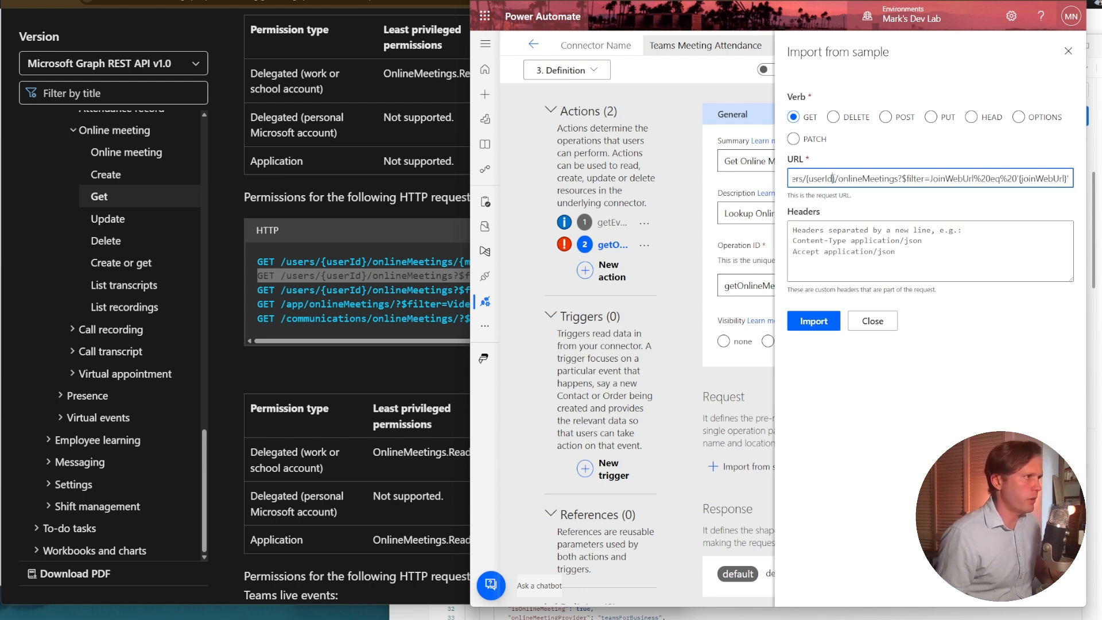
key(Home)
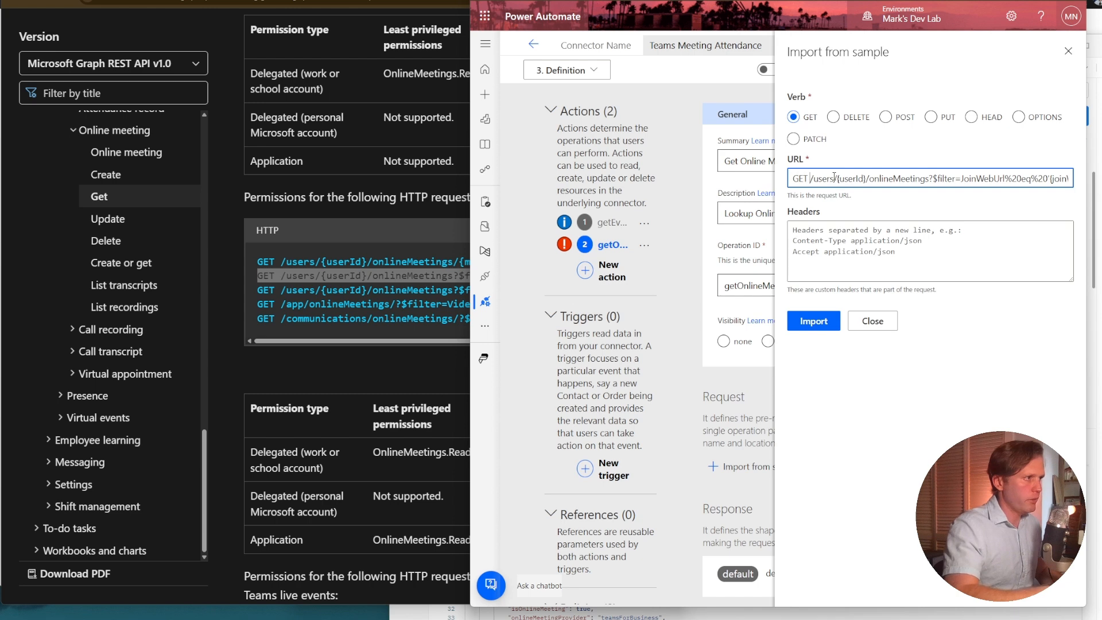
key(BackSpace)
key(BackSpace)
key(BackSpace)
key(BackSpace)
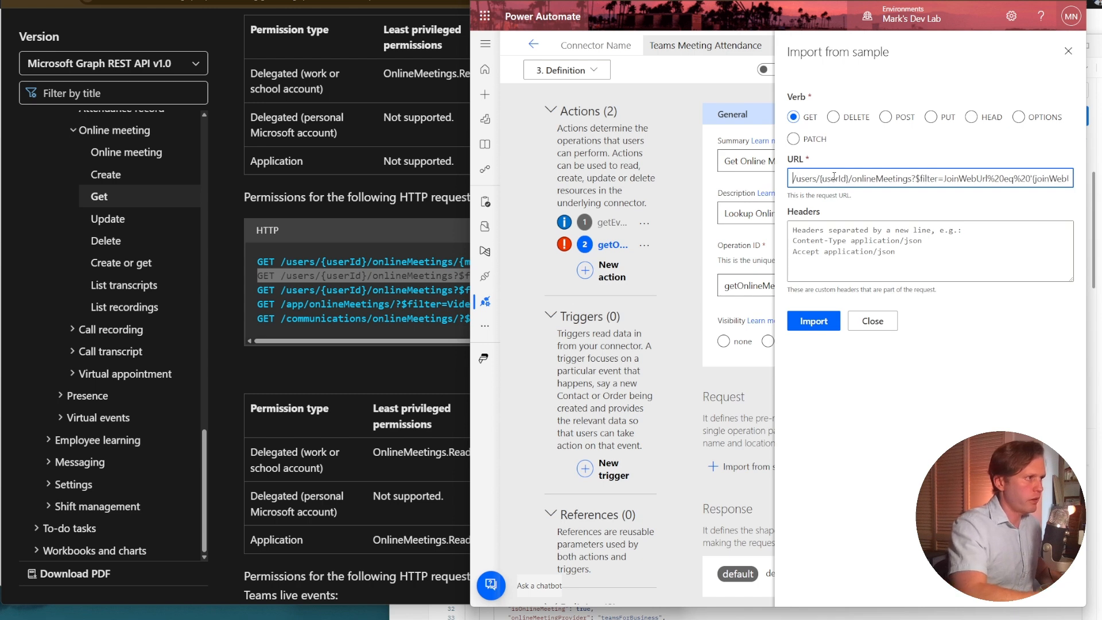
double_click(835, 178)
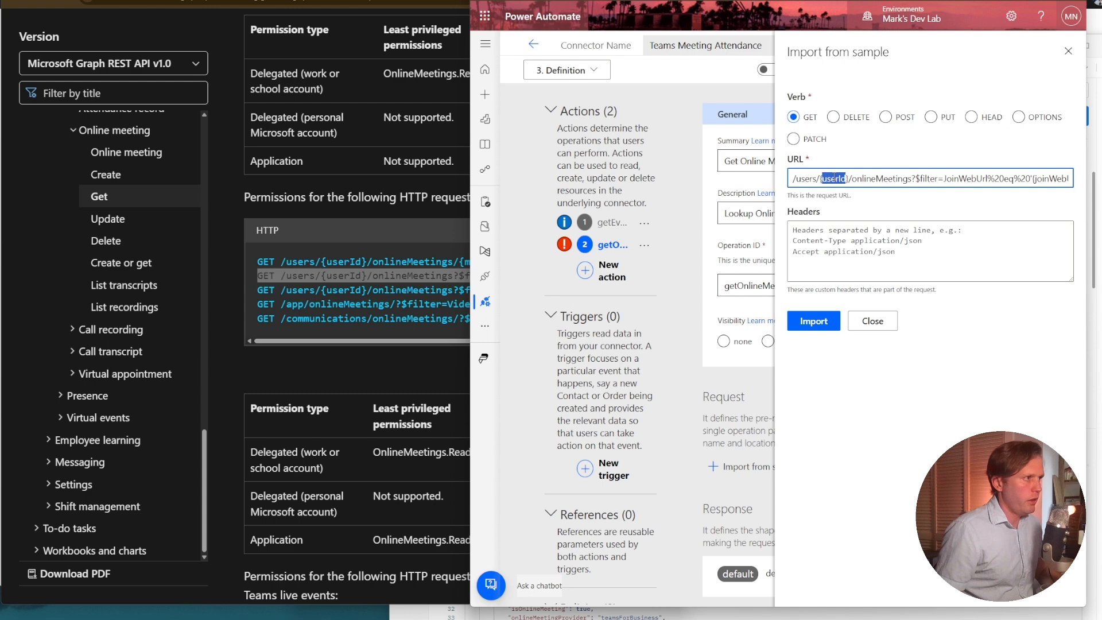
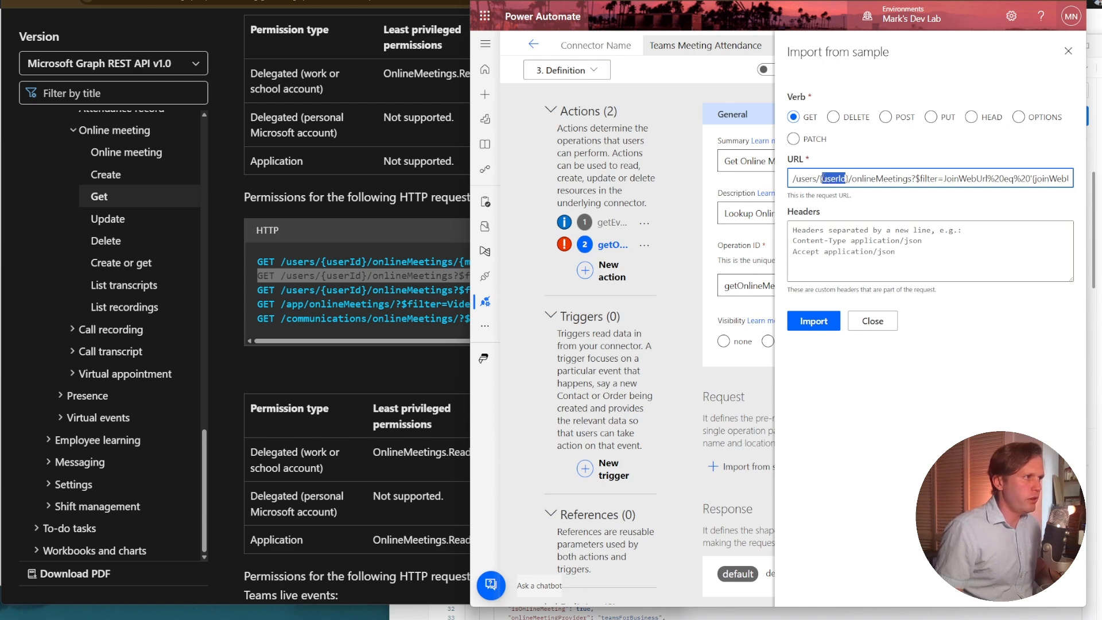
Copy the filter expression JoinWebUrl%20eq%20'{joinWebUrl}' from the end of the sample URL, and import the sample request.
double_click(874, 179)
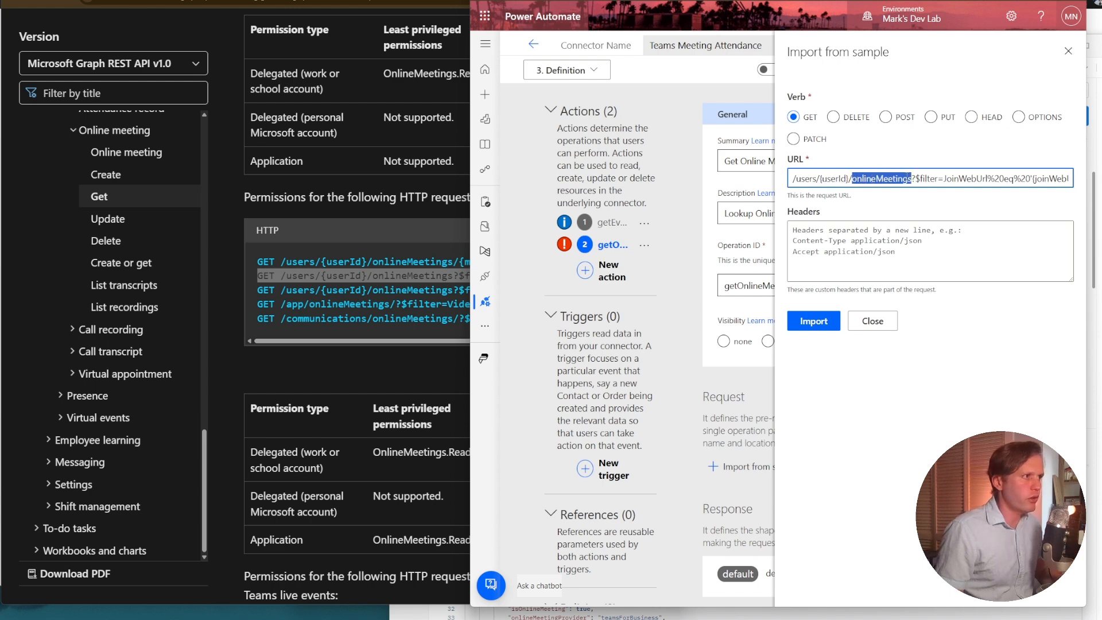
double_click(932, 178)
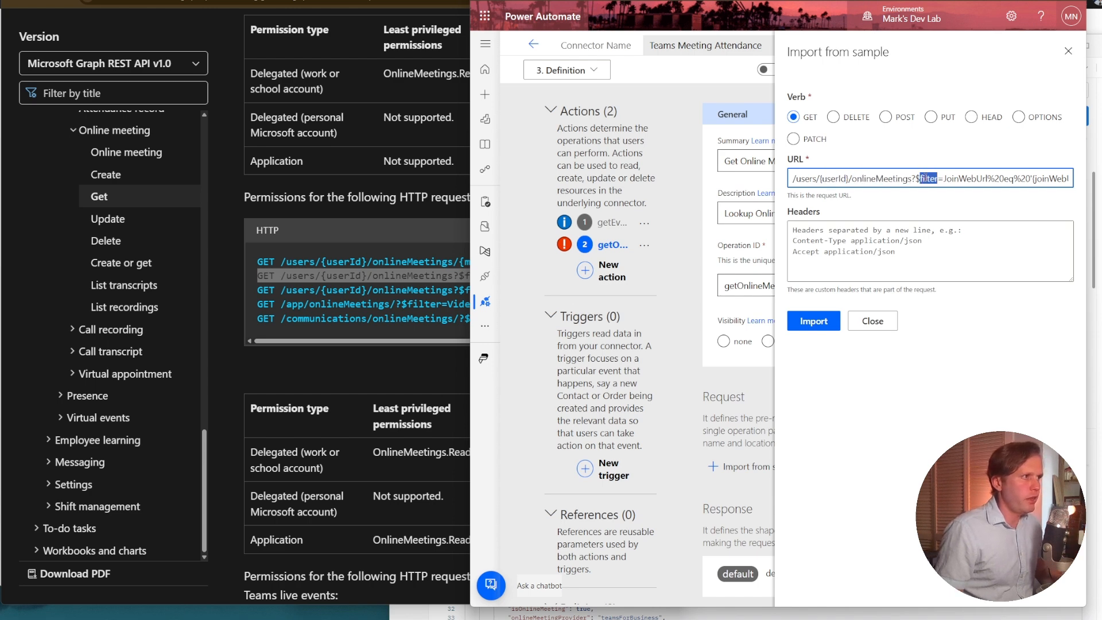
click(939, 178)
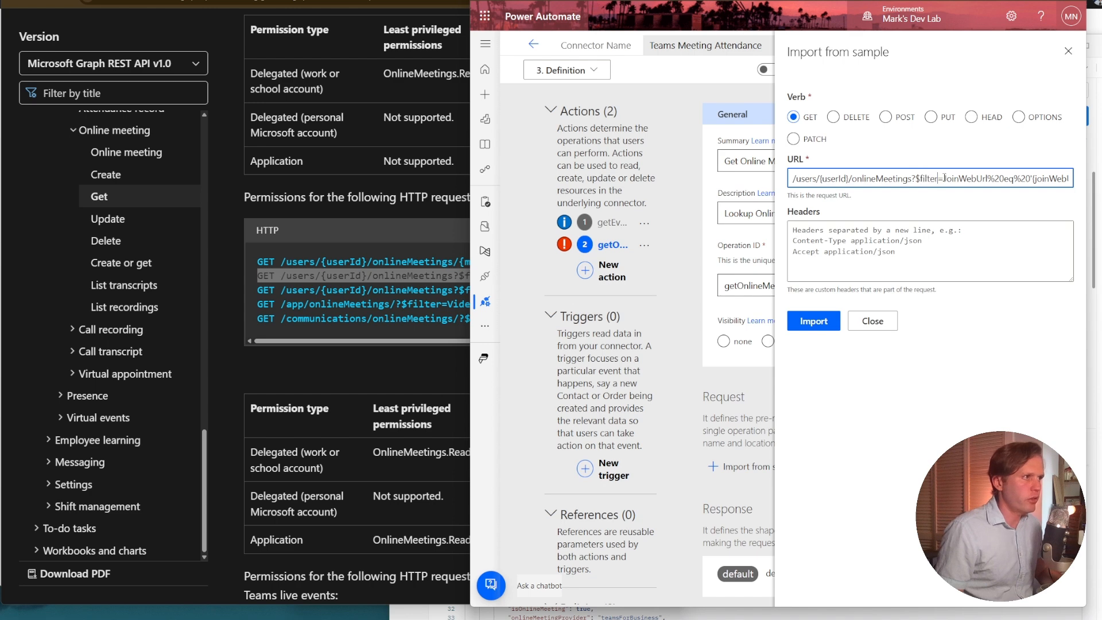
double_click(930, 178)
key(Right)
key(Right)
key(Right)
key(Right)
key(Right)
key(Right)
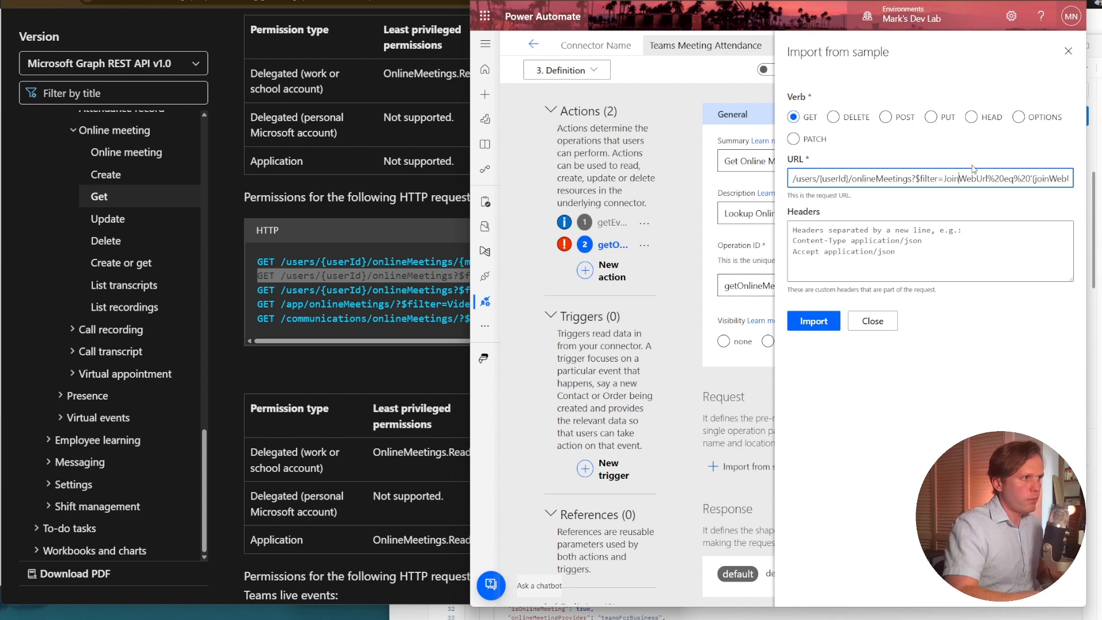
key(Right)
key(Right)
key(Right)
key(Right)
key(Right)
key(Right)
key(Right)
key(Right)
key(Right)
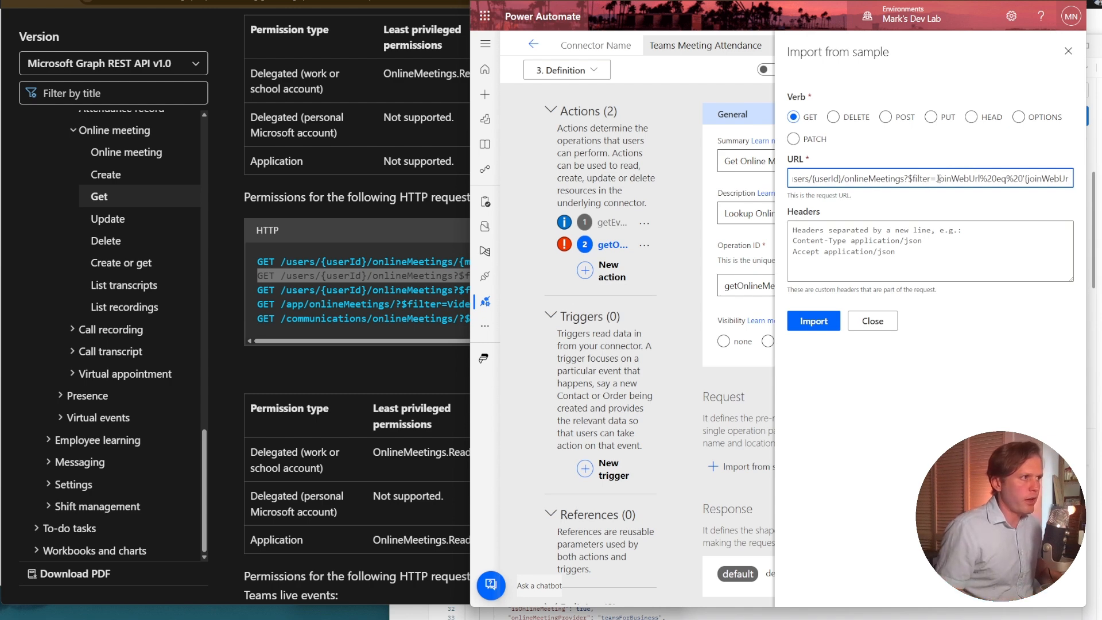
drag(939, 179, 1071, 177)
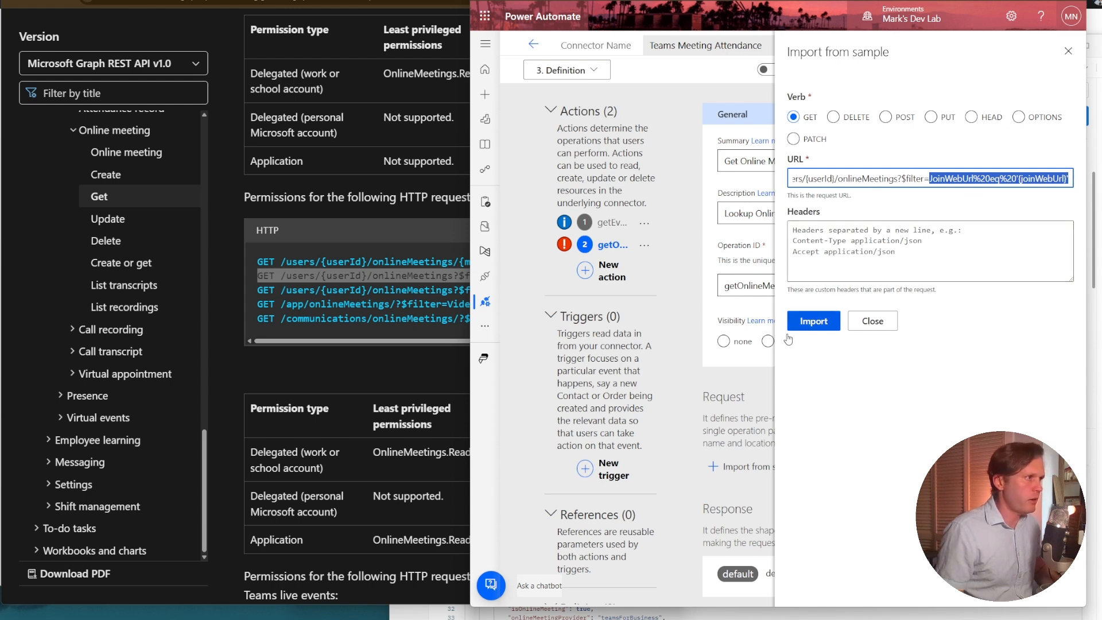
click(814, 322)
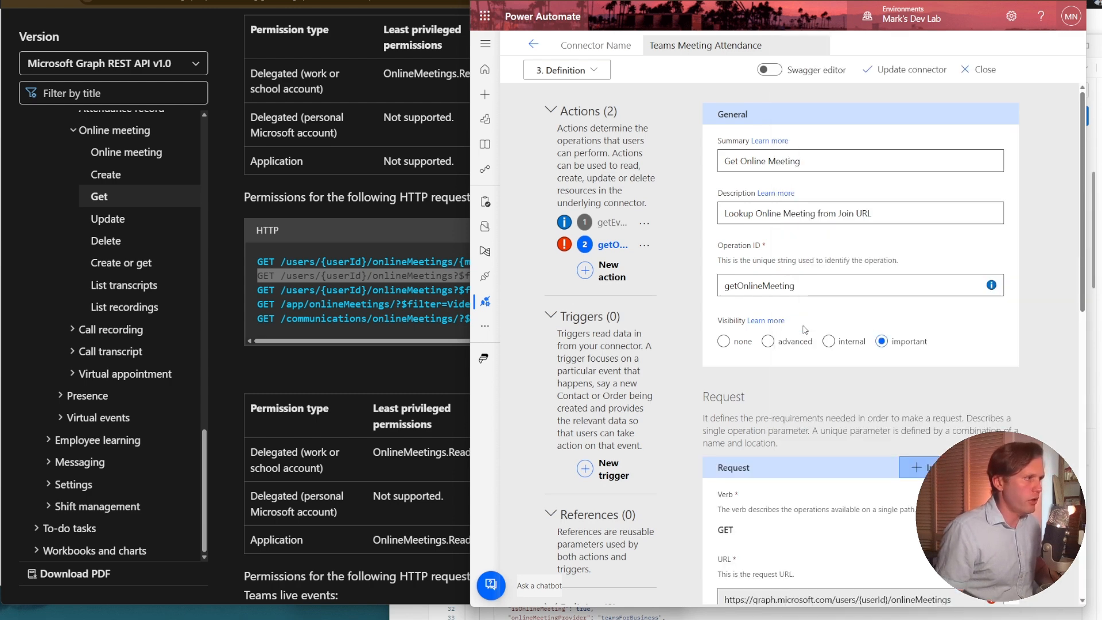
Edit the request's userId path parameter to have important visibility, and return to the Get Online Meeting action.
scroll(825, 344, down, 4)
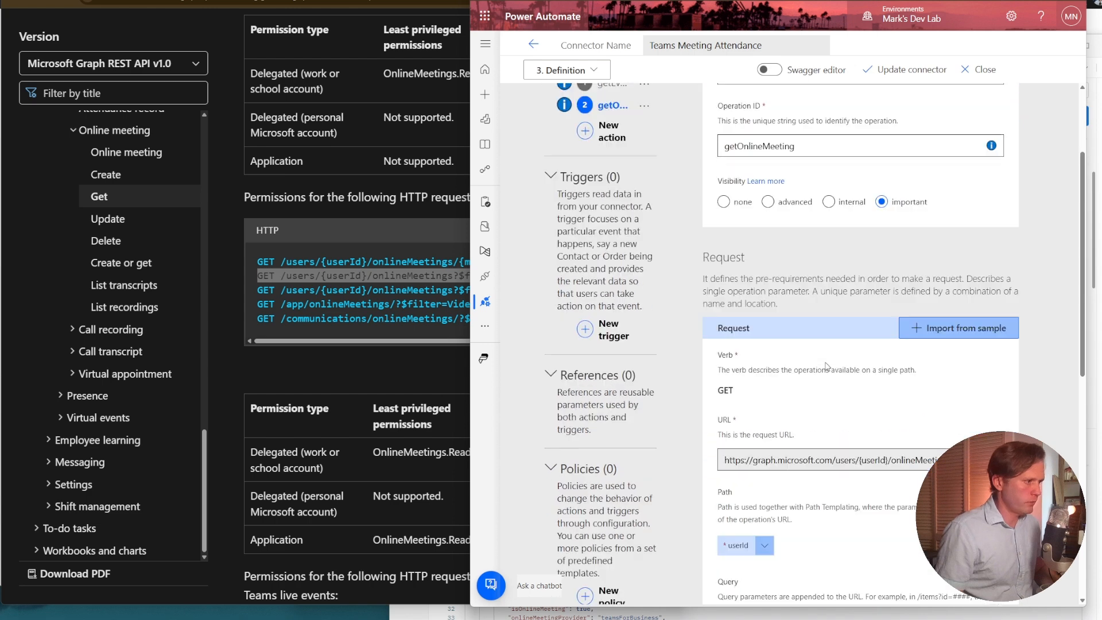
scroll(824, 288, down, 2)
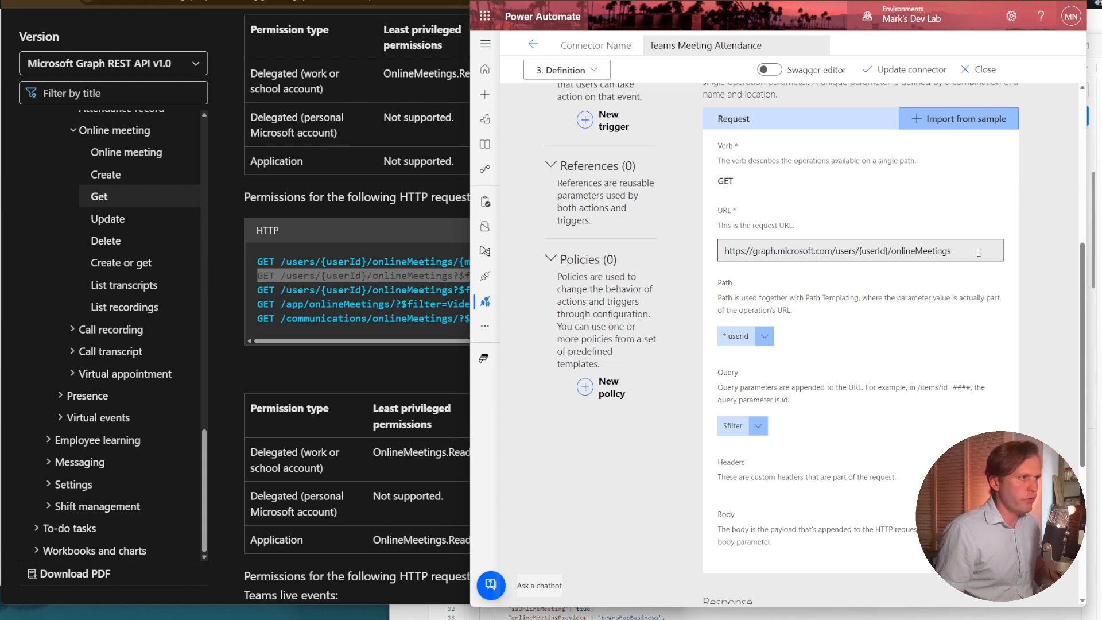
double_click(874, 250)
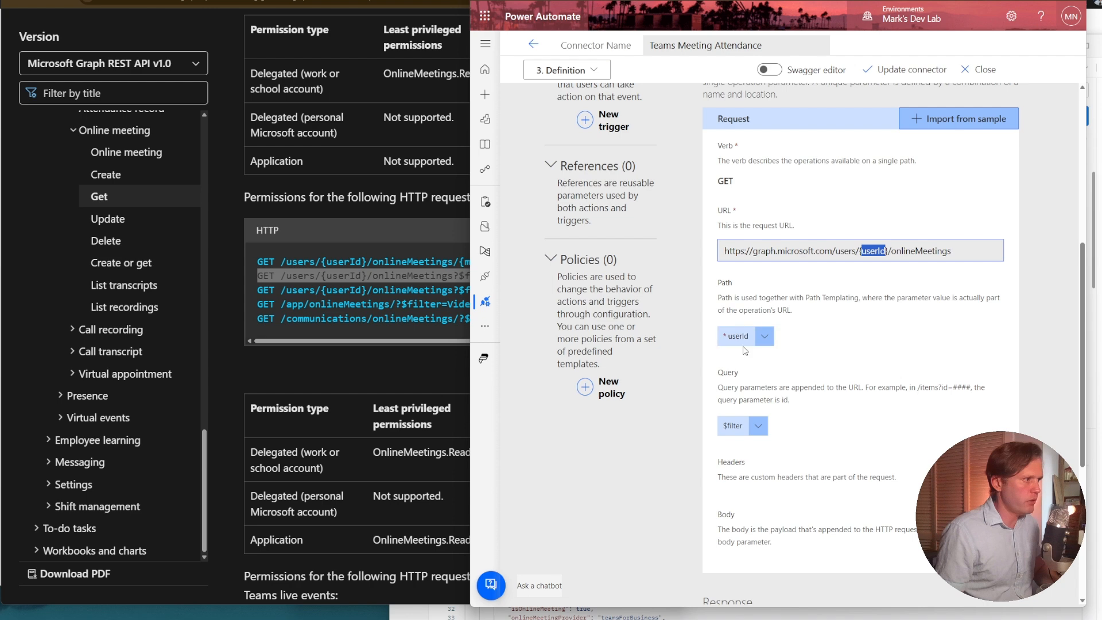
click(761, 342)
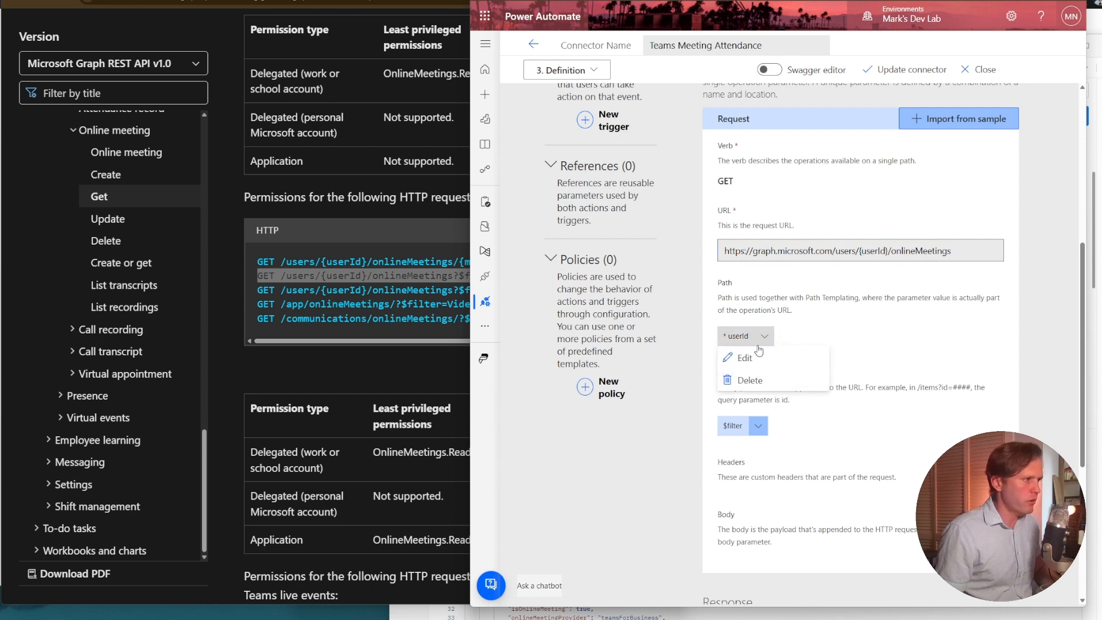
click(756, 354)
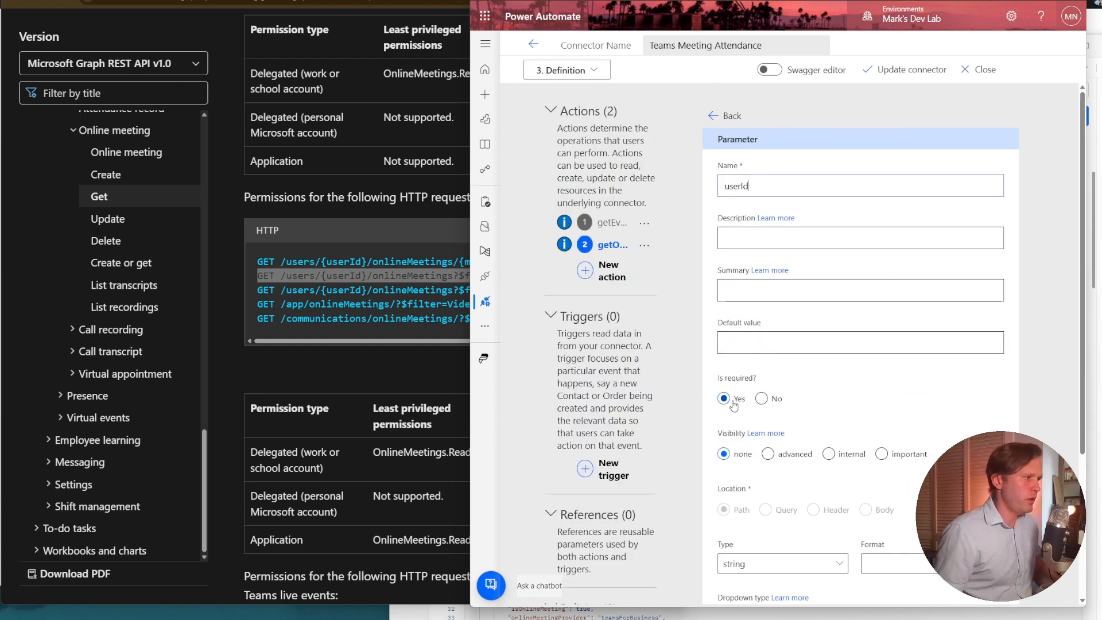
click(790, 455)
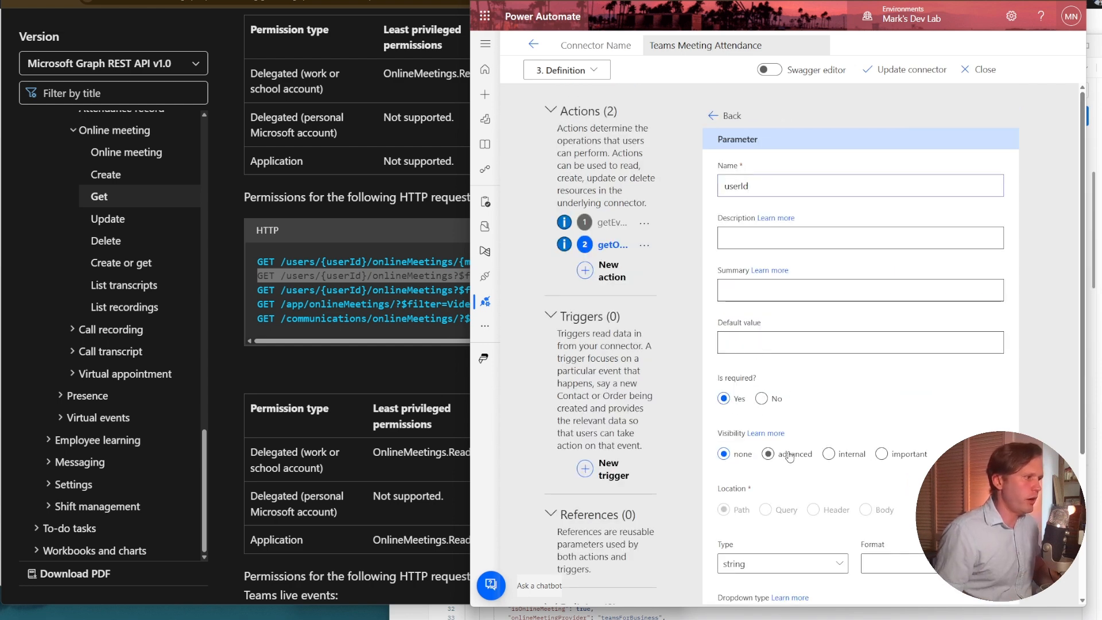
click(897, 458)
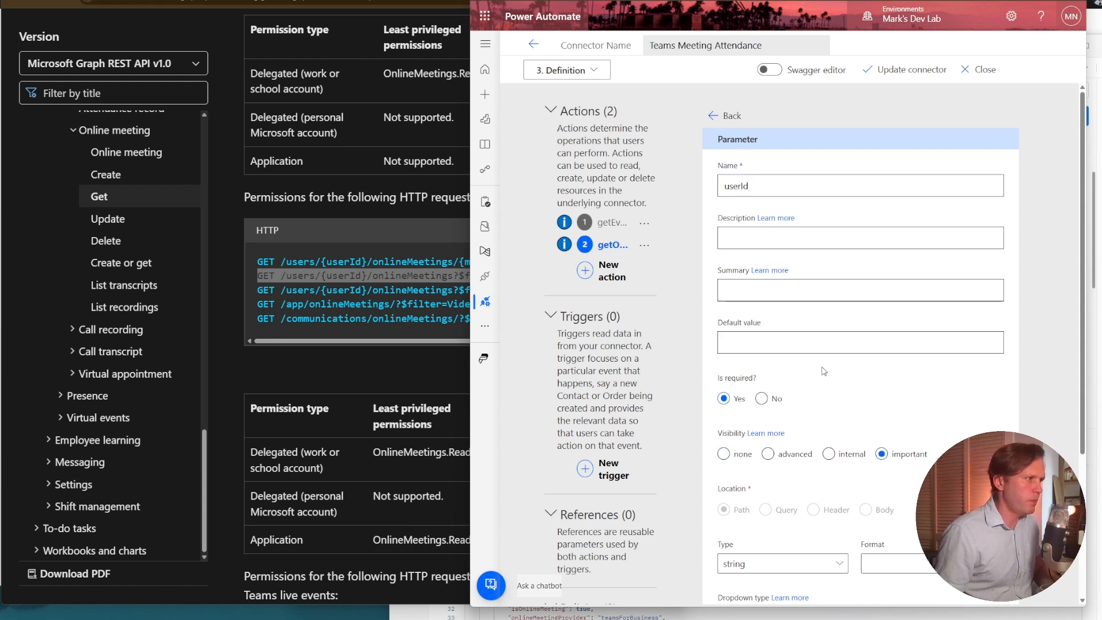
scroll(865, 415, down, 3)
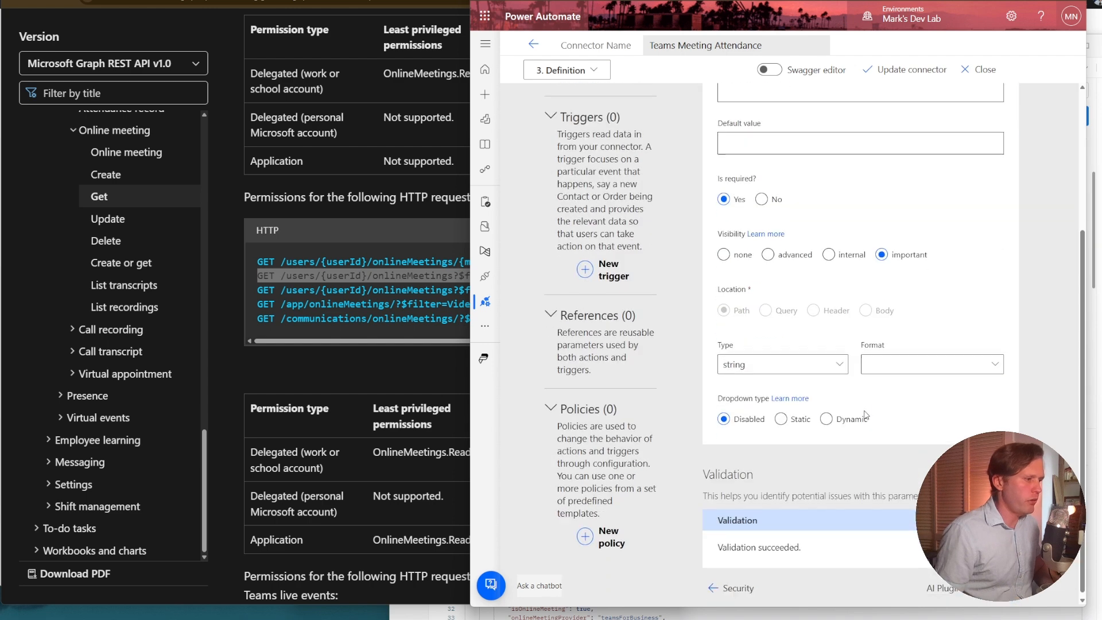
scroll(730, 156, up, 4)
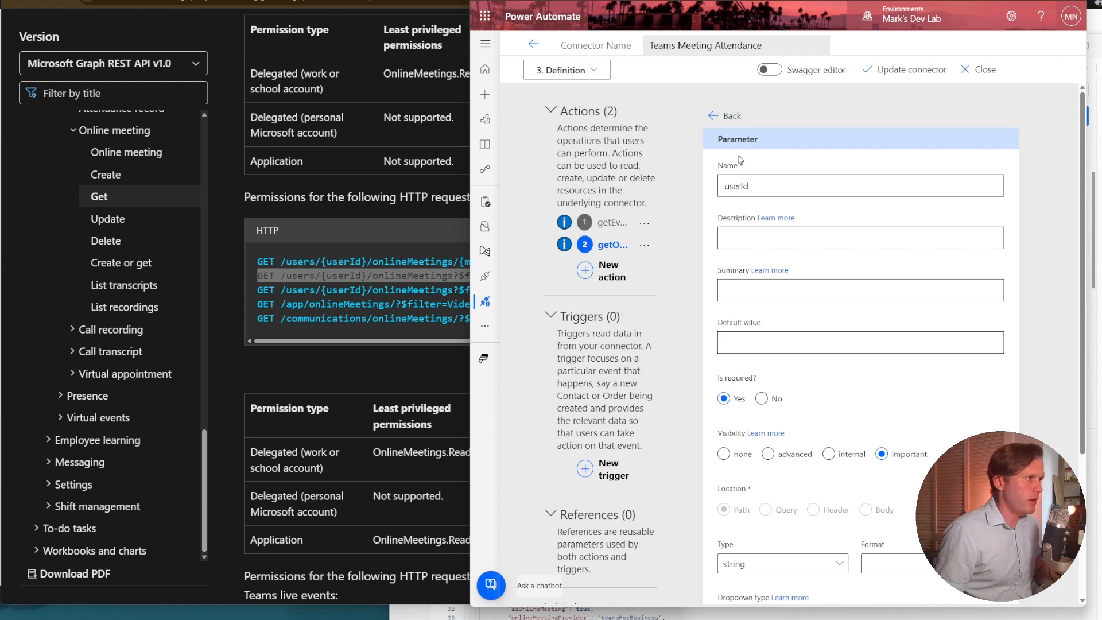
click(739, 119)
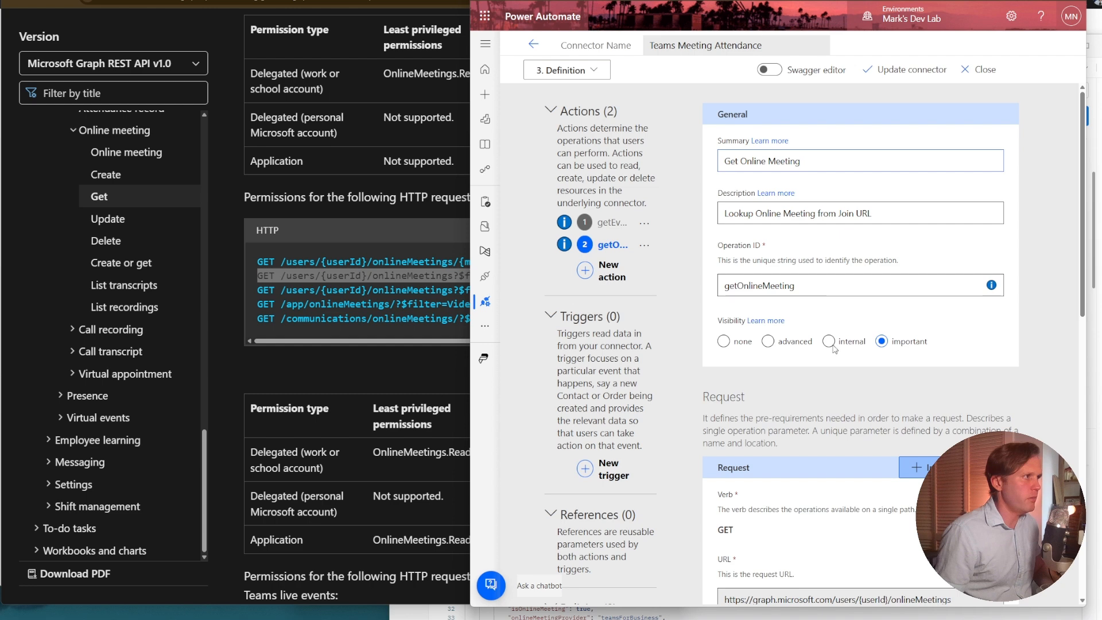
Open the $filter query parameter for editing and paste JoinWebUrl%20eq%20'{joinWebUrl}' as its default value.
scroll(846, 392, down, 3)
scroll(846, 389, down, 2)
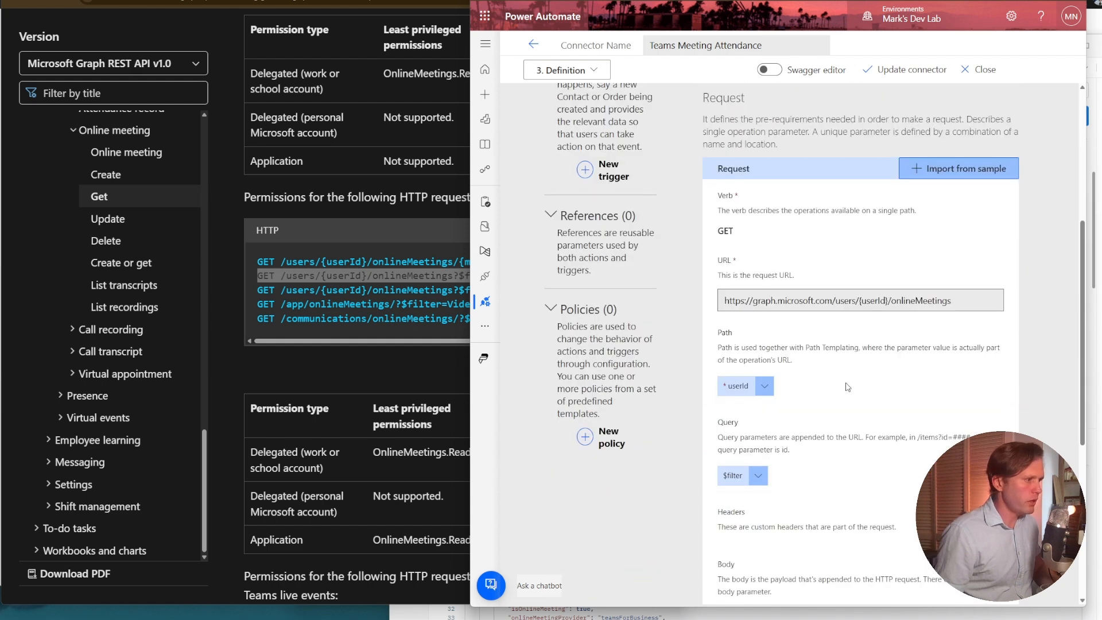
click(745, 478)
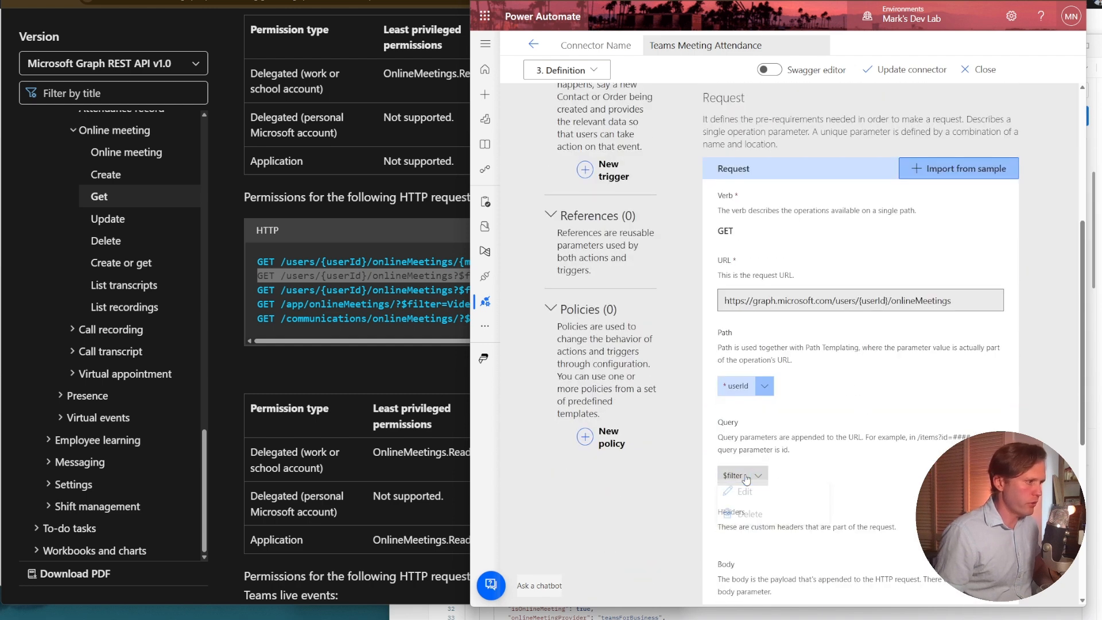
click(746, 498)
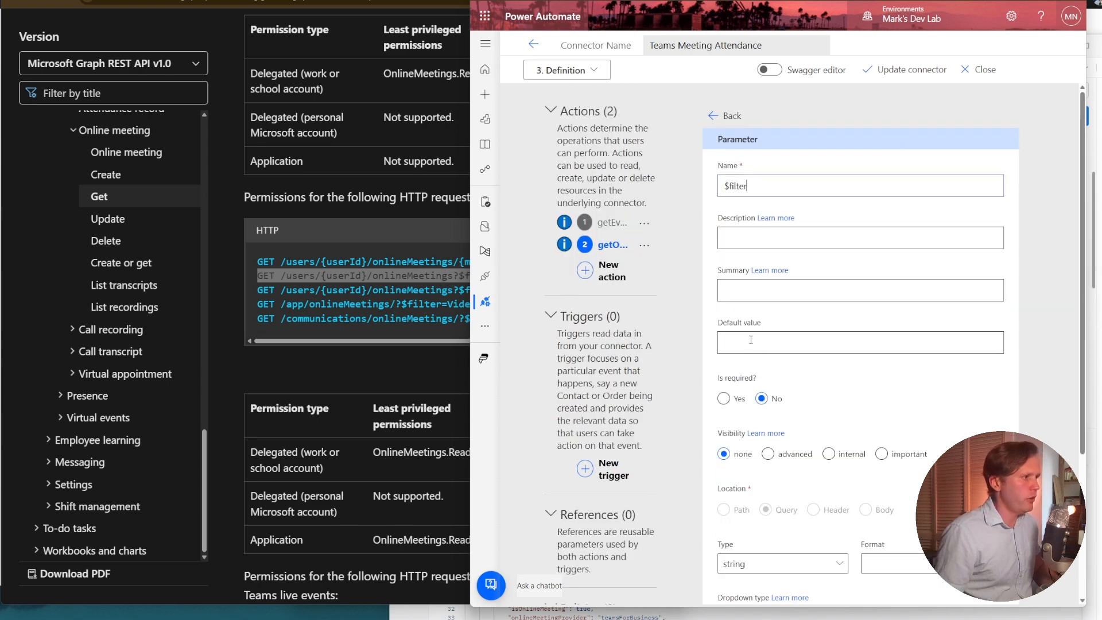
click(753, 343)
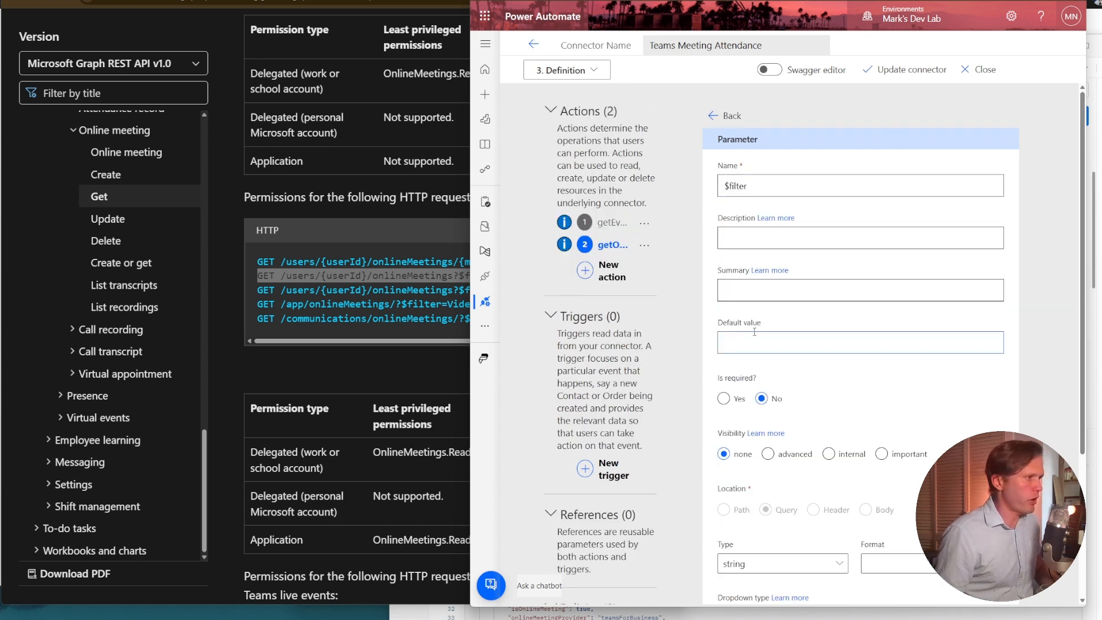
text(JoinWebUrl%20eq%20'{joinWebUrl}')
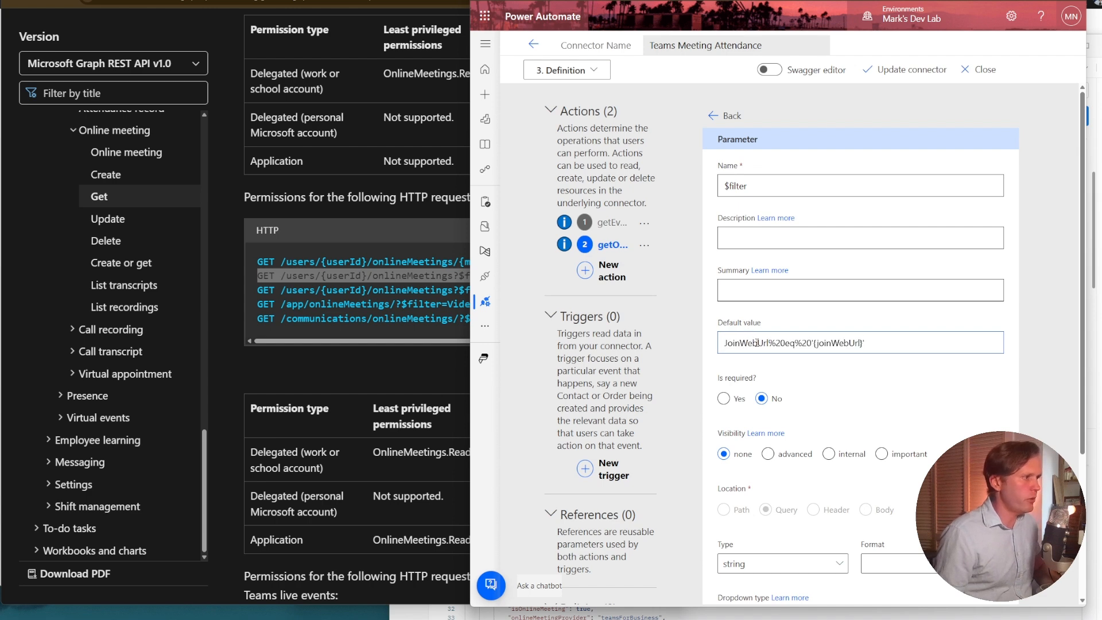
Replace both %20 codes in the $filter default value with spaces so that it reads JoinWebUrl eq '{joinWebUrl}'.
click(781, 344)
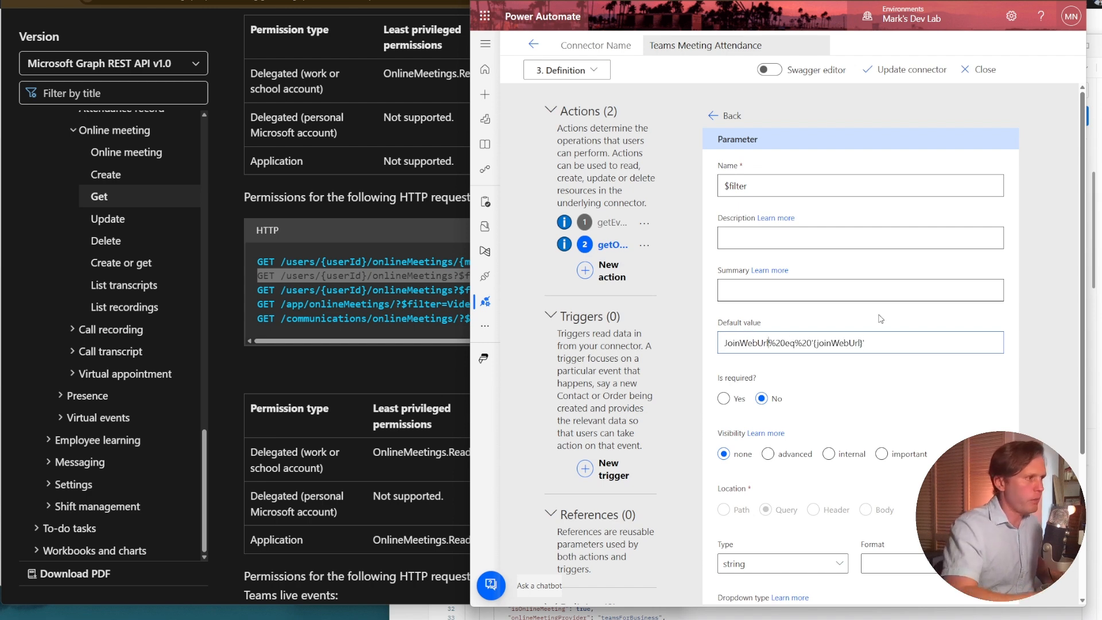
key(Delete)
key(BackSpace)
key(BackSpace)
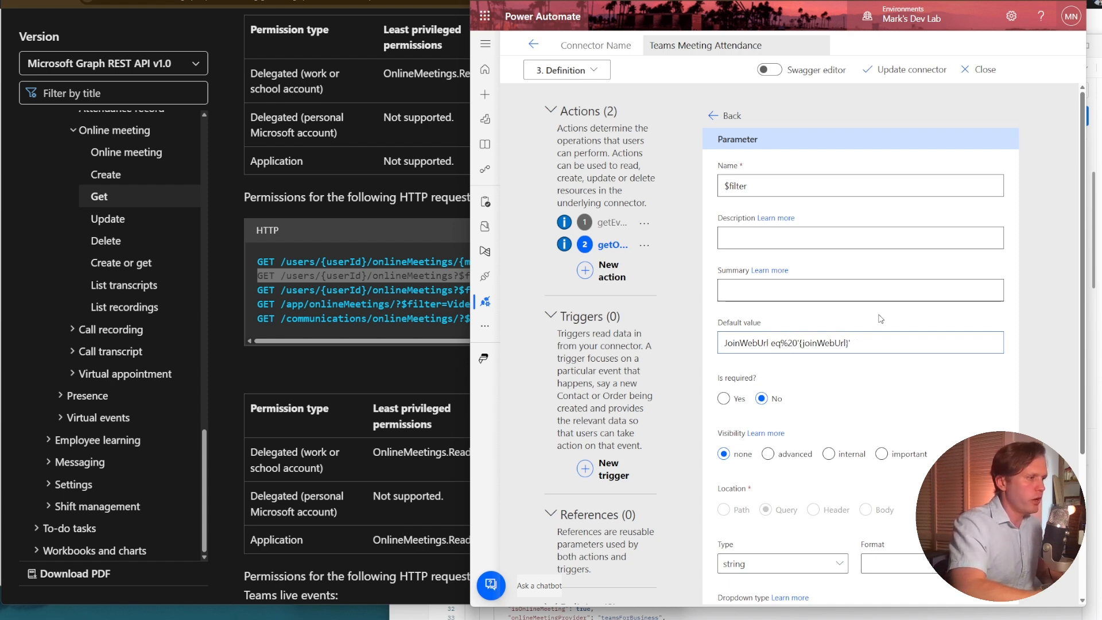
key(Right)
key(Right)
key(Right)
key(Right)
key(Right)
key(BackSpace)
key(BackSpace)
key(BackSpace)
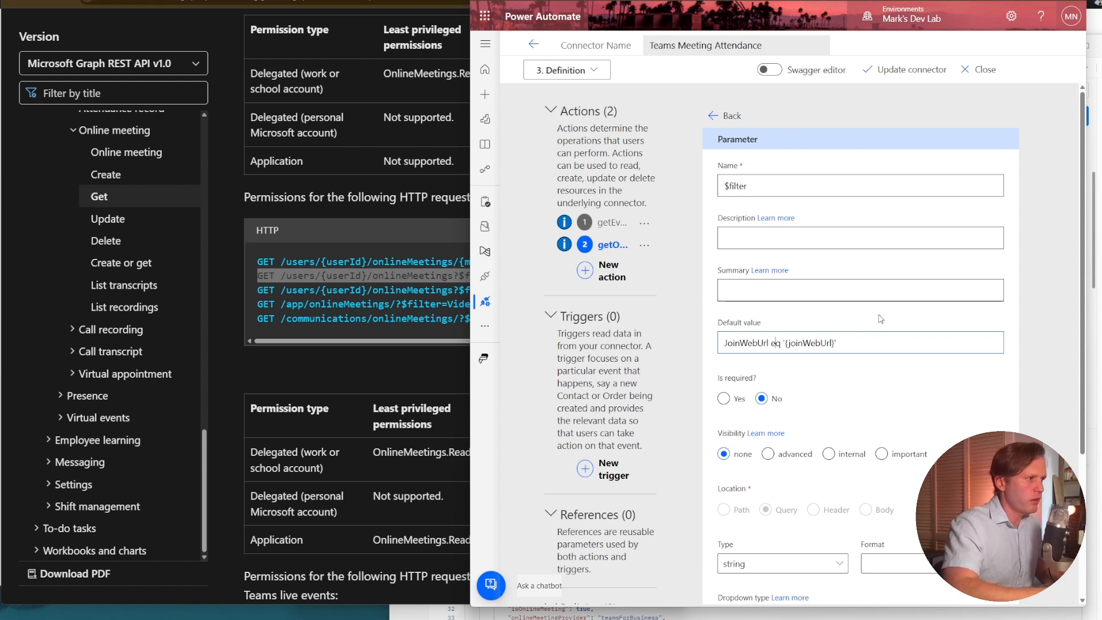
key(Right)
key(Right)
key(Right)
key(Right)
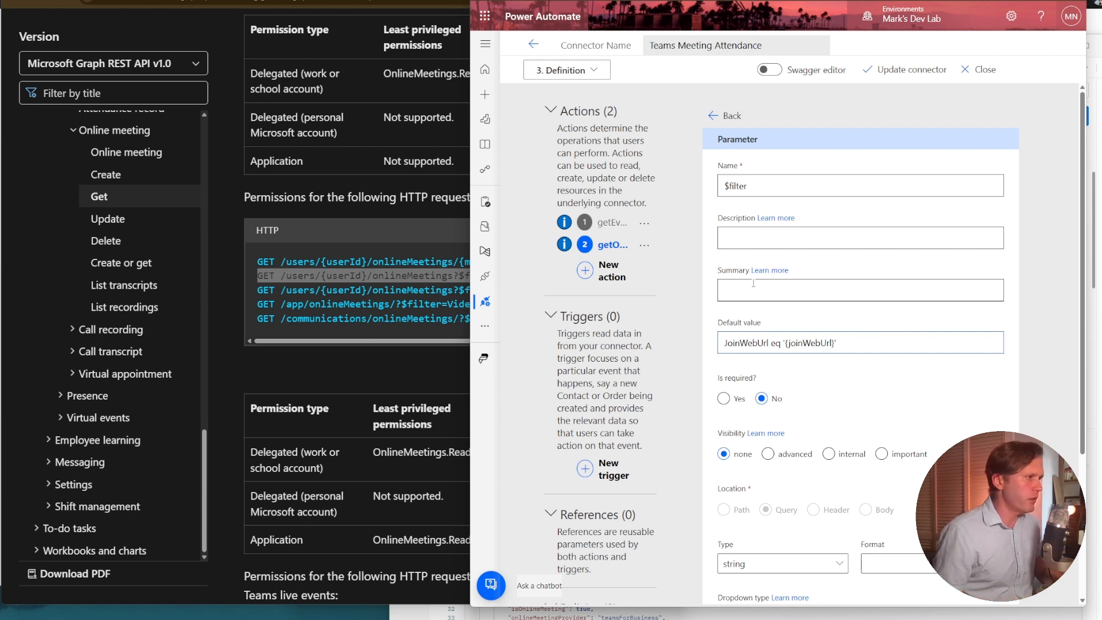
Give the $filter parameter the summary "Fitler by Join URL".
click(760, 296)
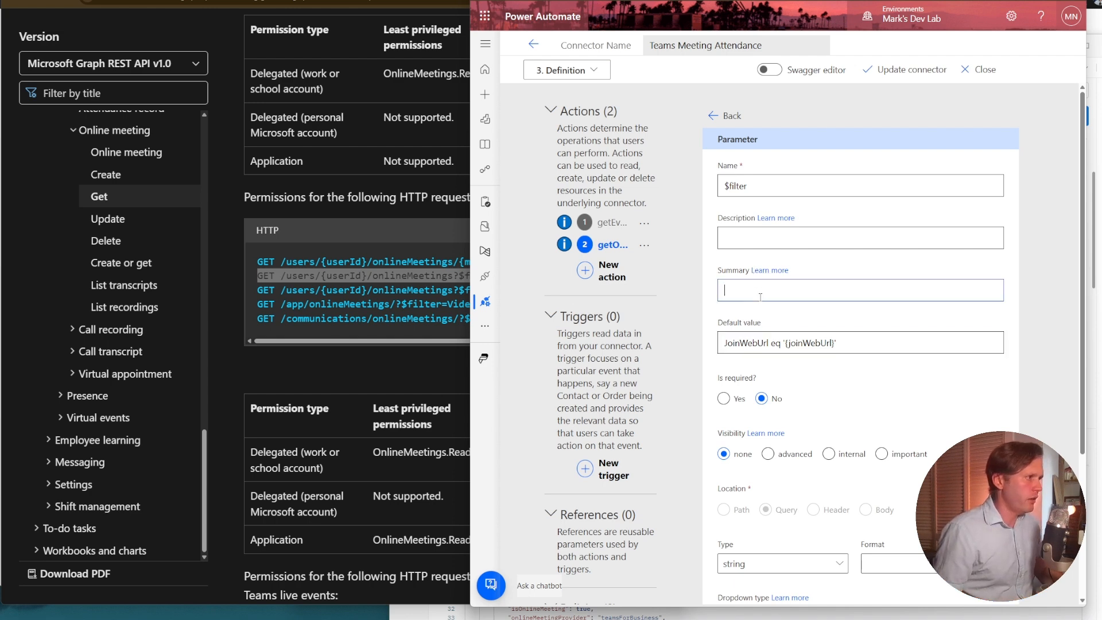
text(Fit)
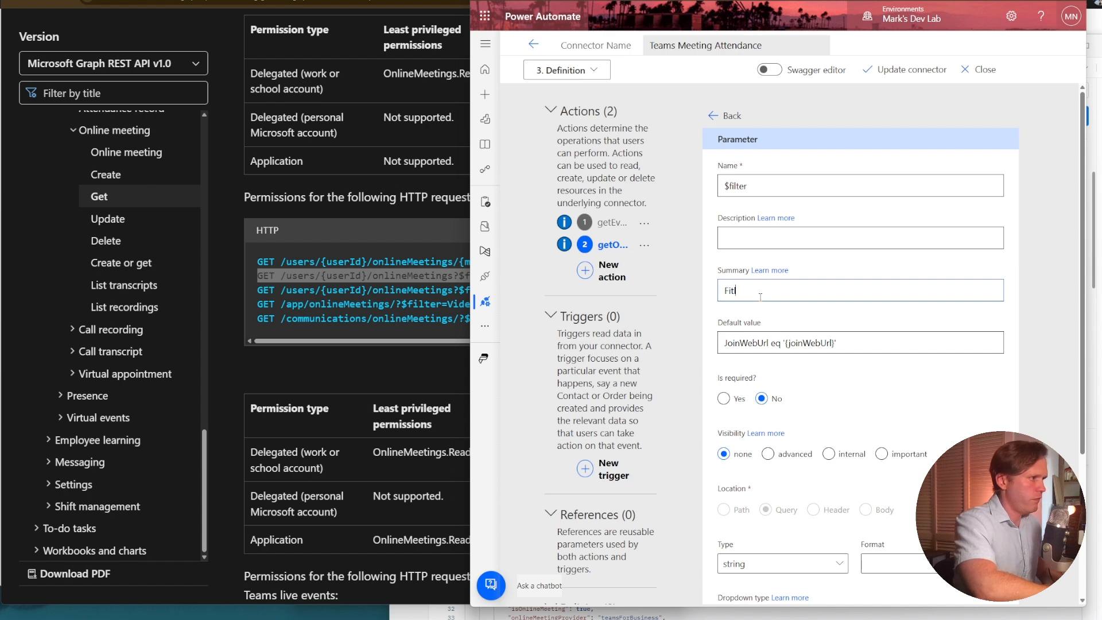
text(ter by )
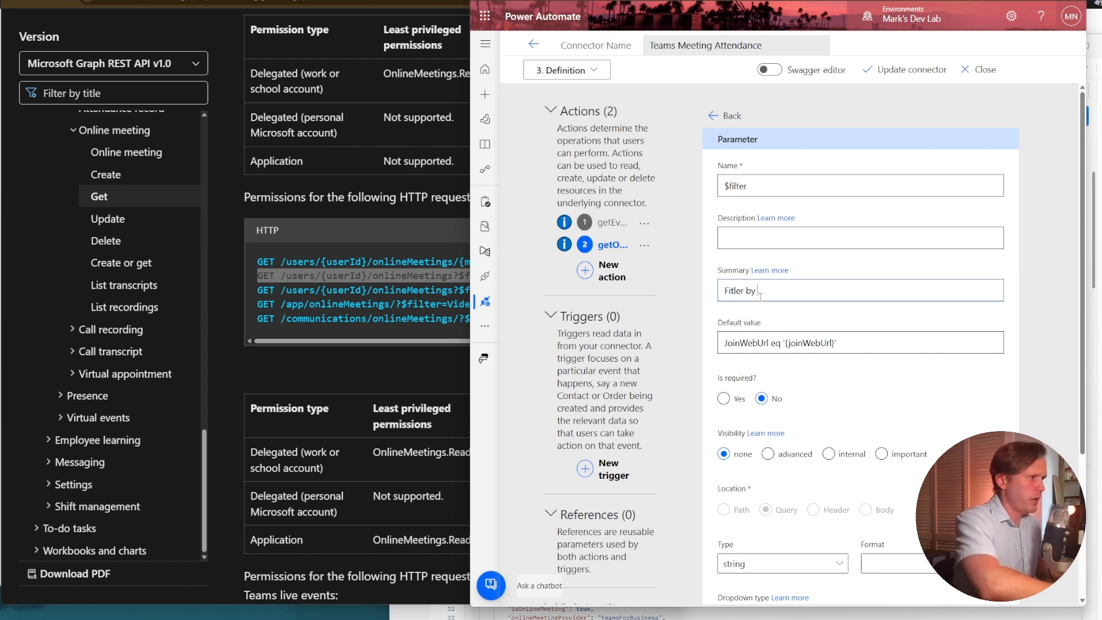
text({)
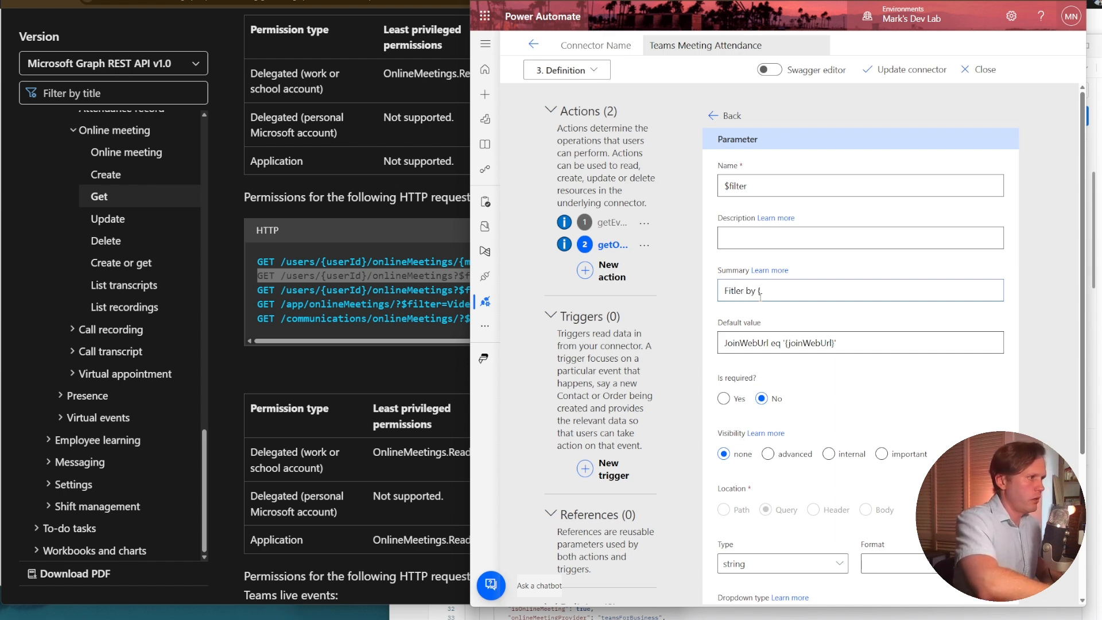
key(BackSpace)
text(Joi)
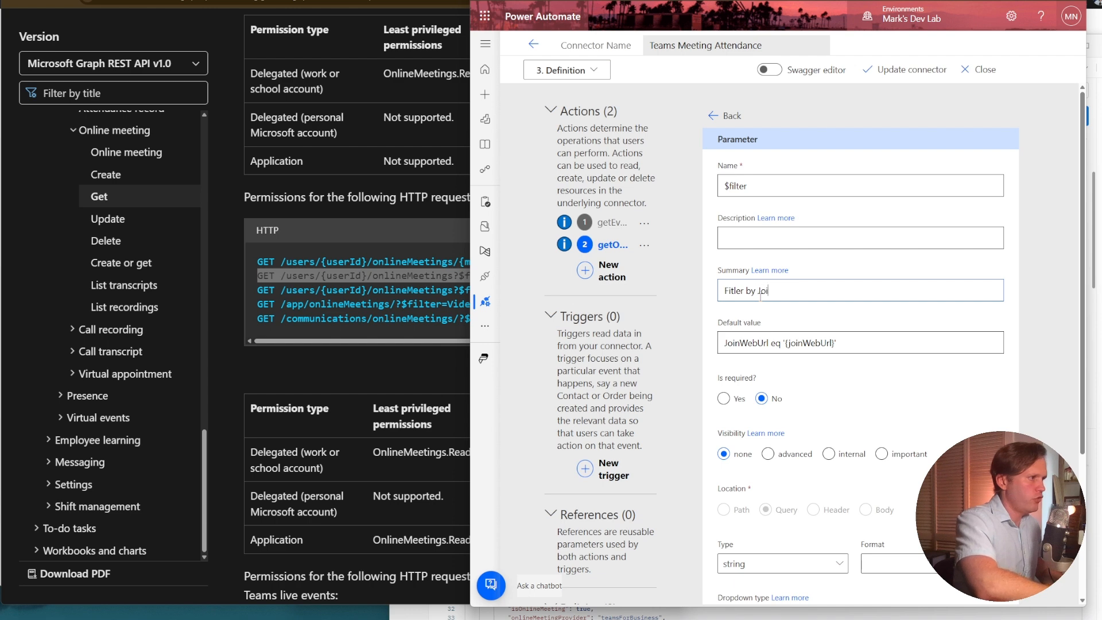
text(n URL)
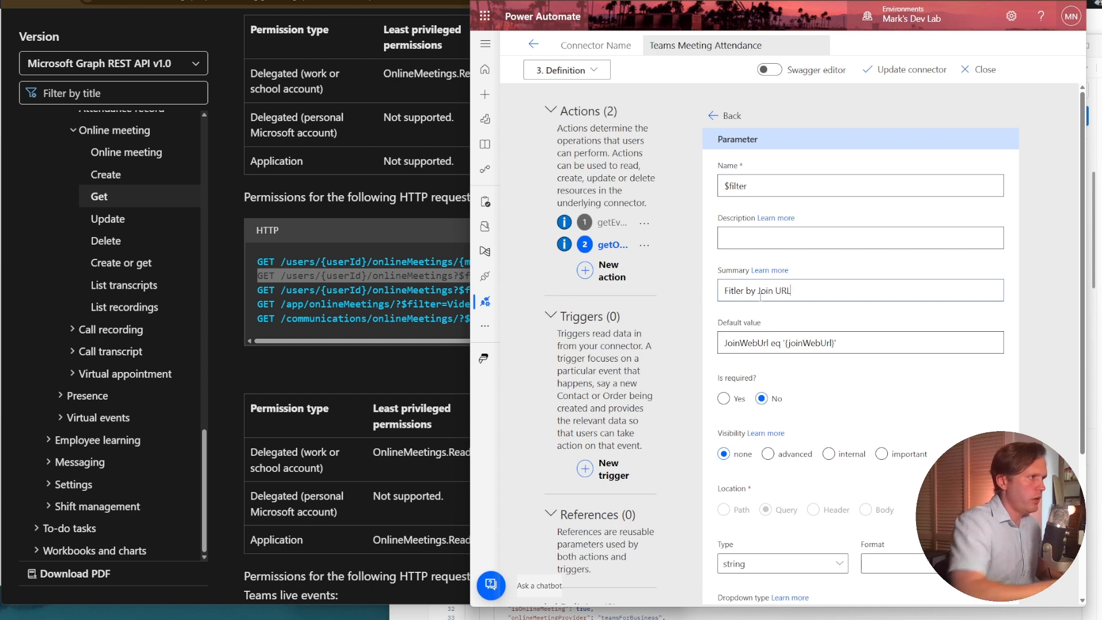
Give the $filter parameter the description "Filter by Join URL".
click(758, 229)
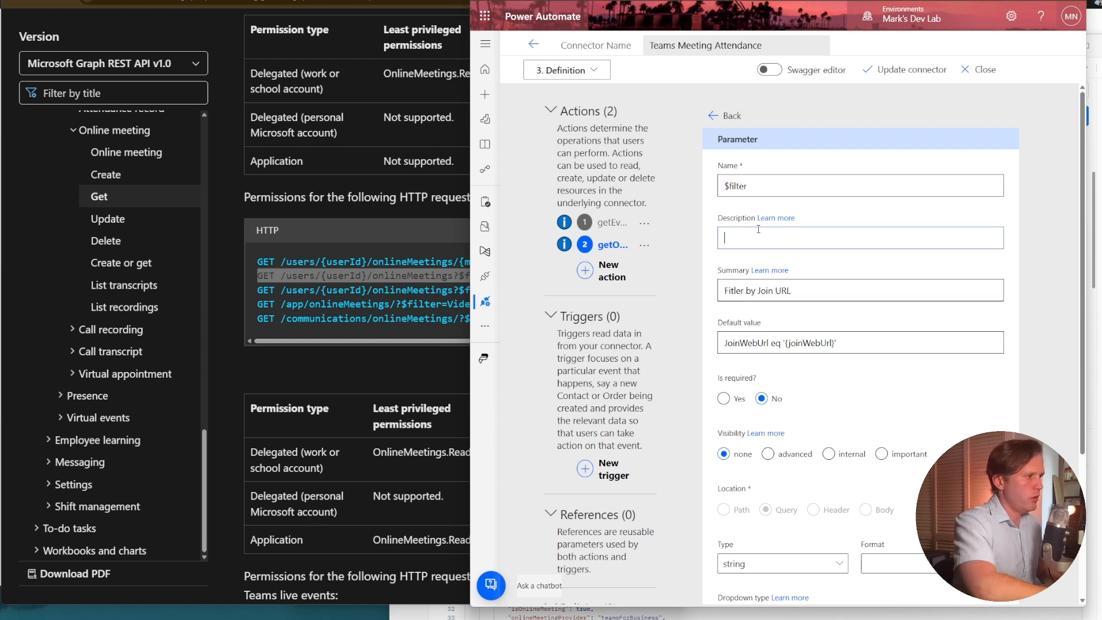
text(R)
key(BackSpace)
text(Filter )
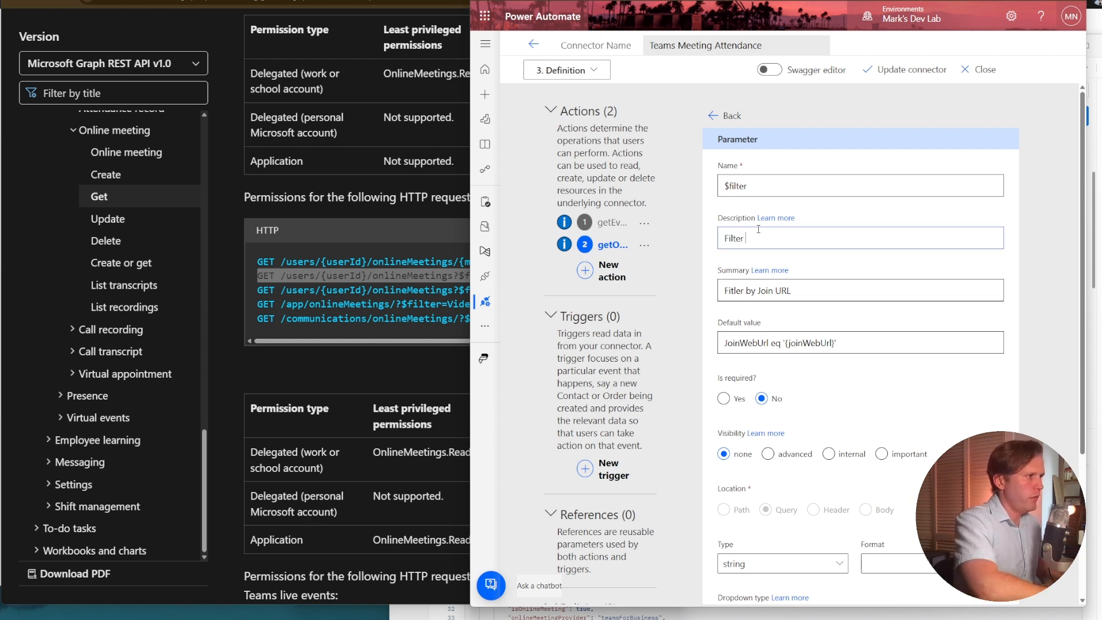
text(by Join URL)
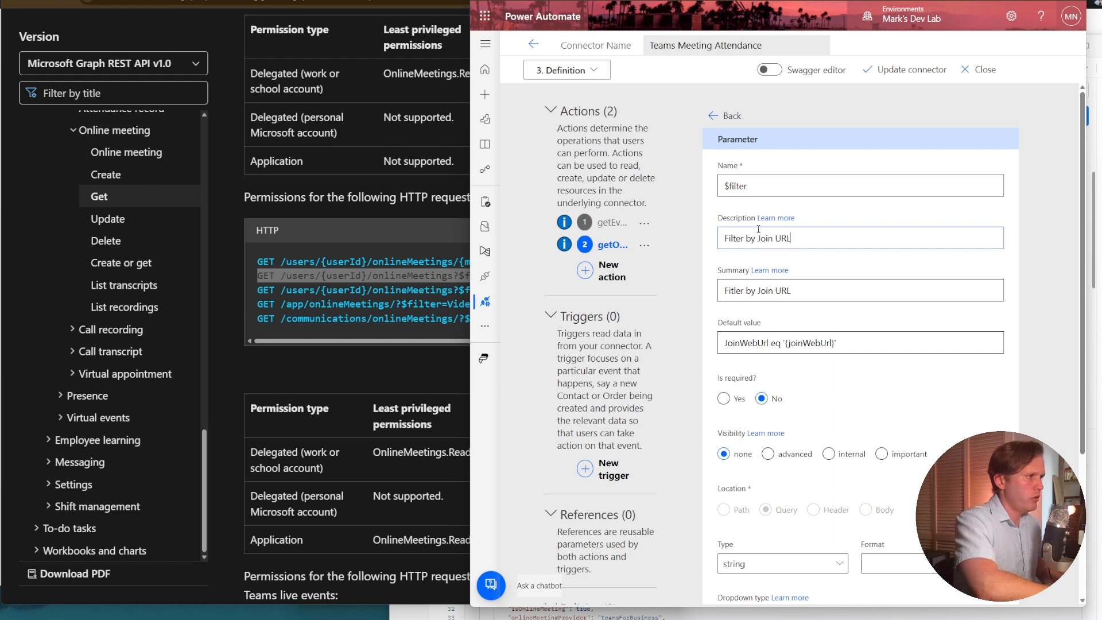
text( (replae)
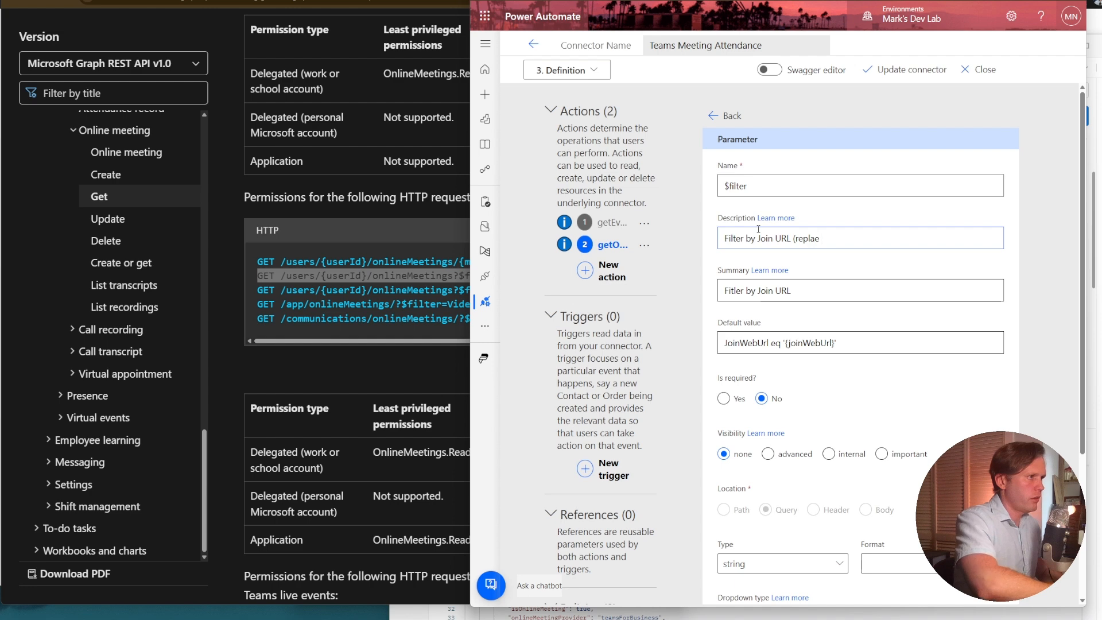
Extend the $filter parameter's description to "Filter by Join URL (replace {joinWebUrl} with Meeting Join URL)".
key(BackSpace)
key(BackSpace)
text(ce)
key(BackSpace)
text(ace)
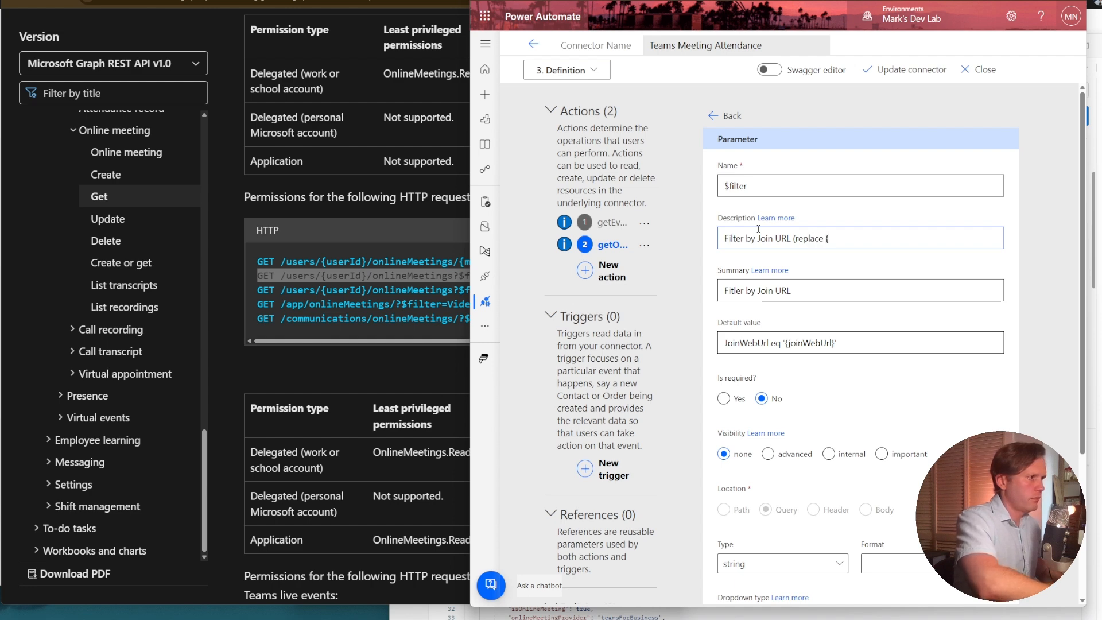
text( {joinWeb)
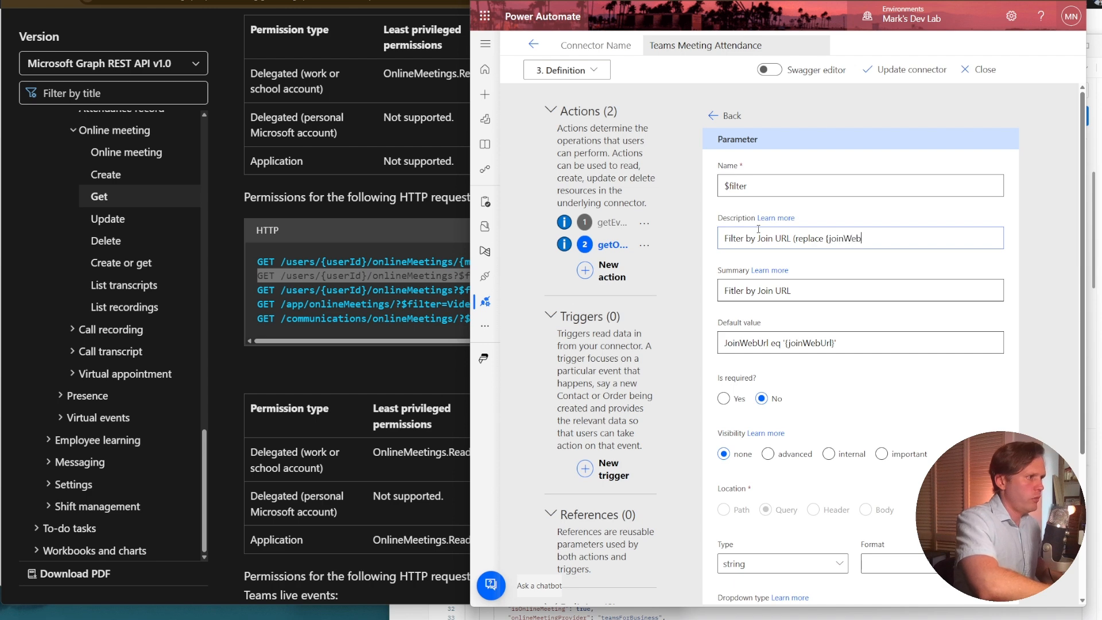
text(Url} with )
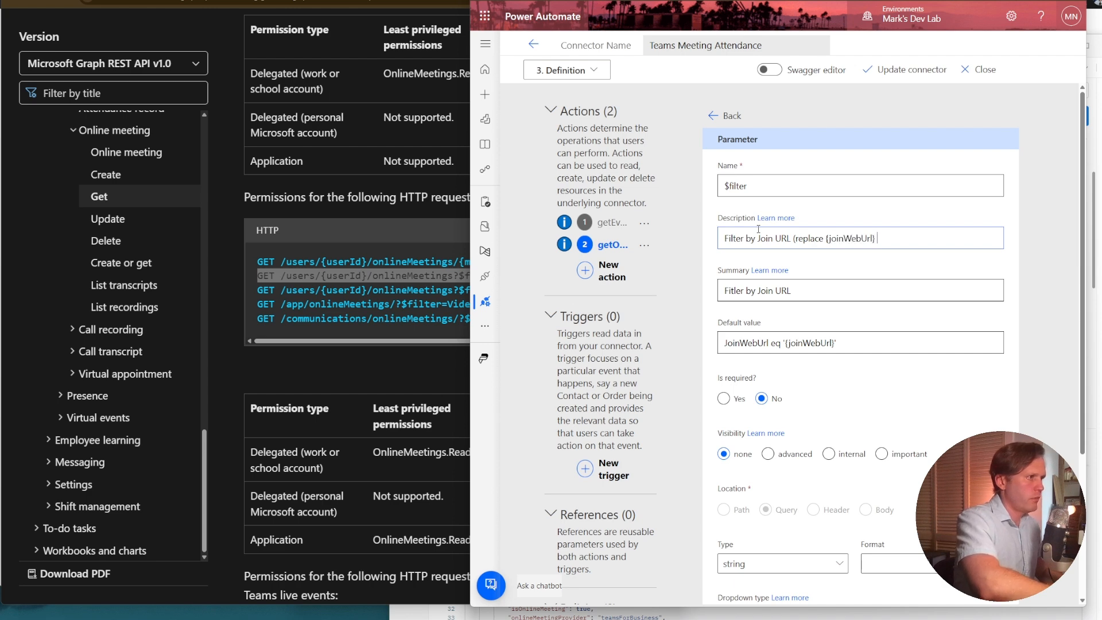
text(Meeting Join)
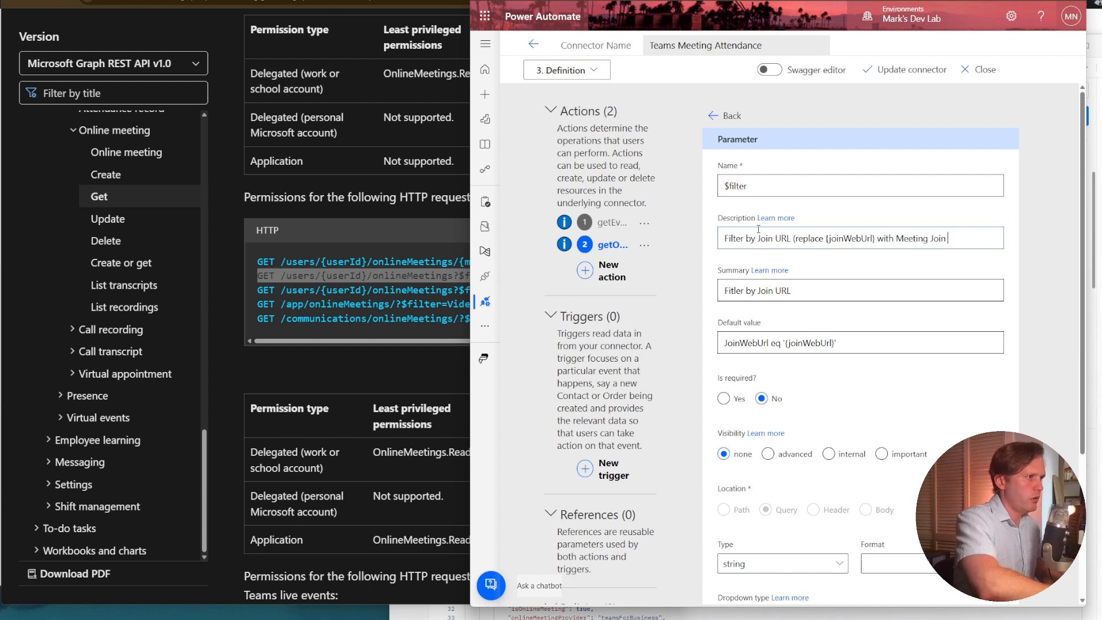
text( URL)
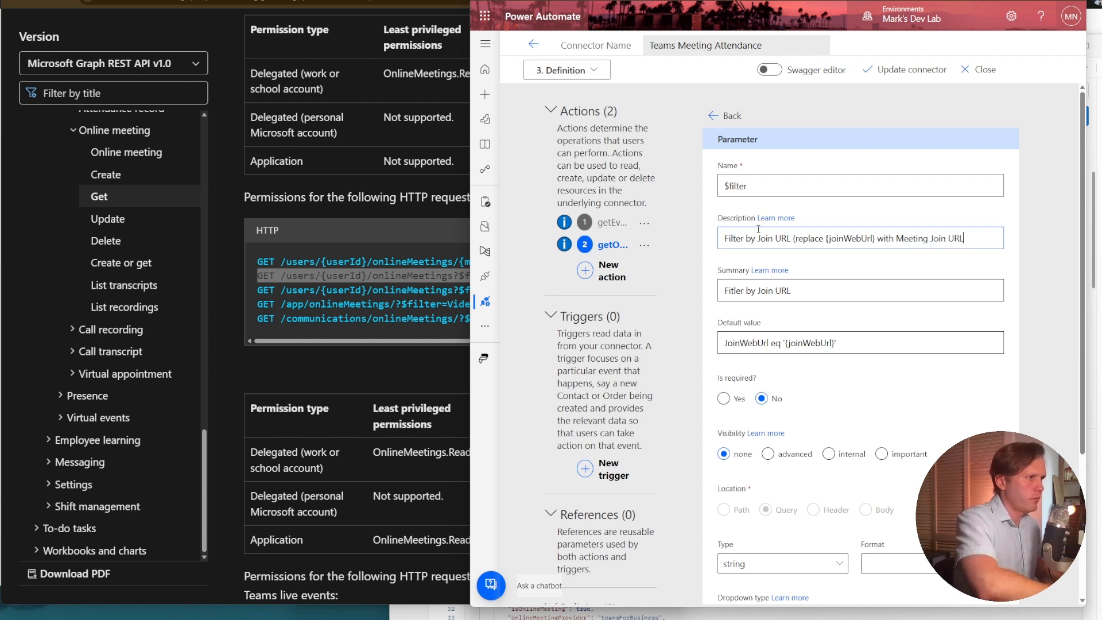
text())
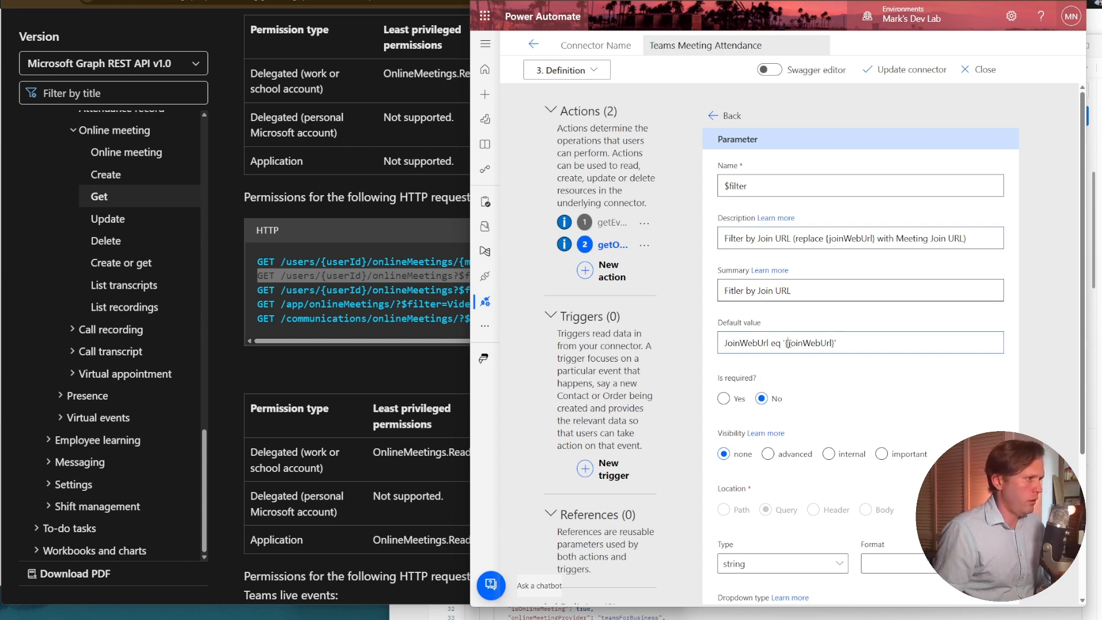
Remove the curly braces around joinWebUrl in both the default value and the description of the $filter parameter.
key(Delete)
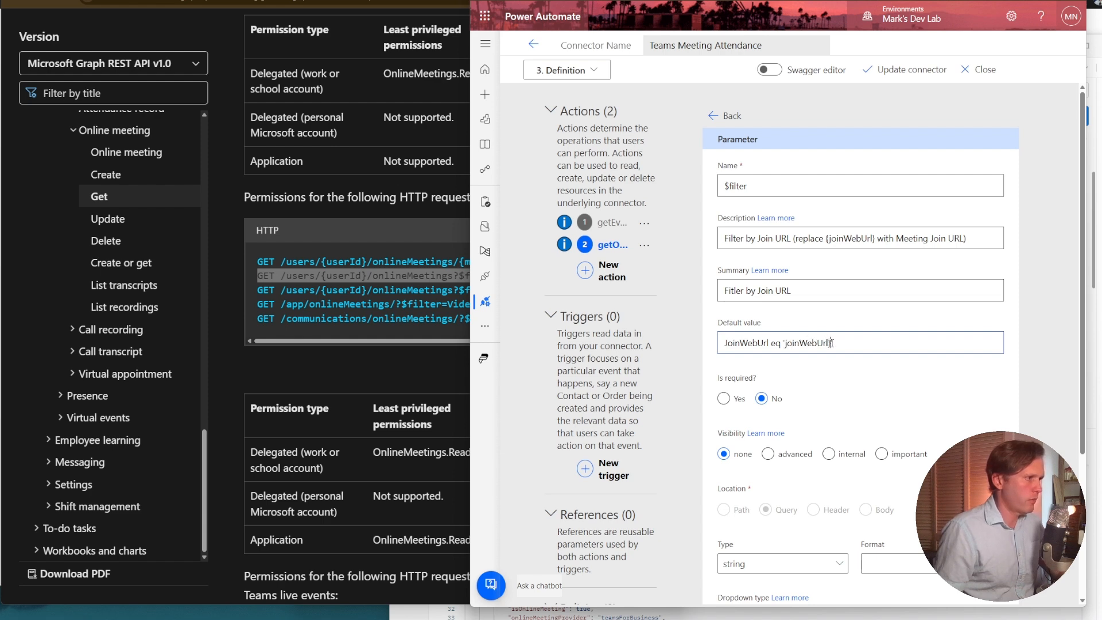
click(831, 244)
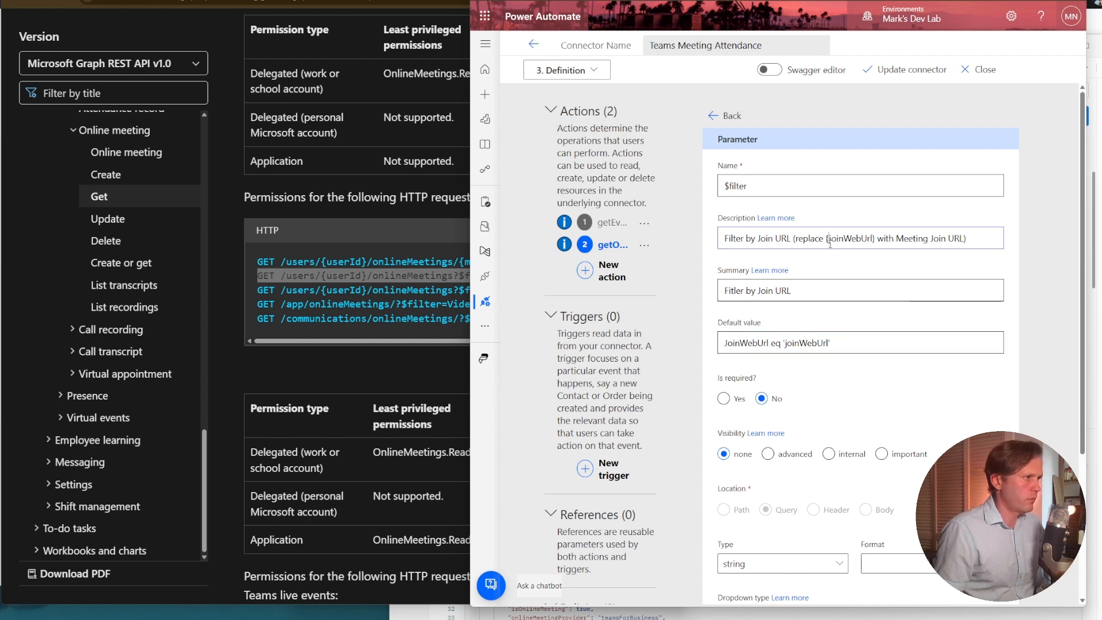
key(BackSpace)
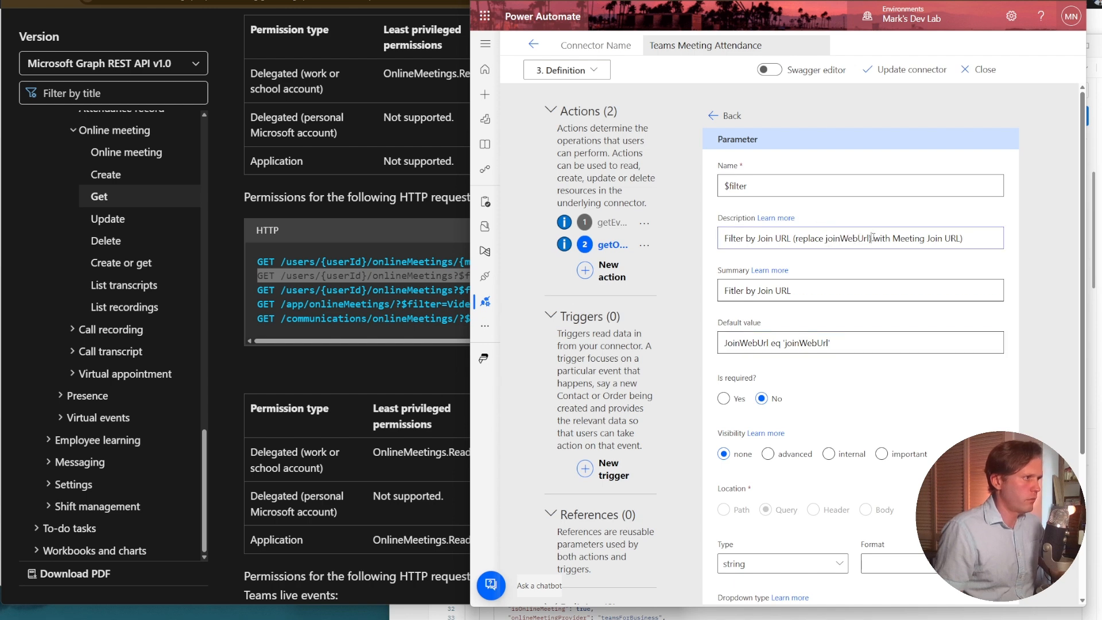
click(872, 238)
key(BackSpace)
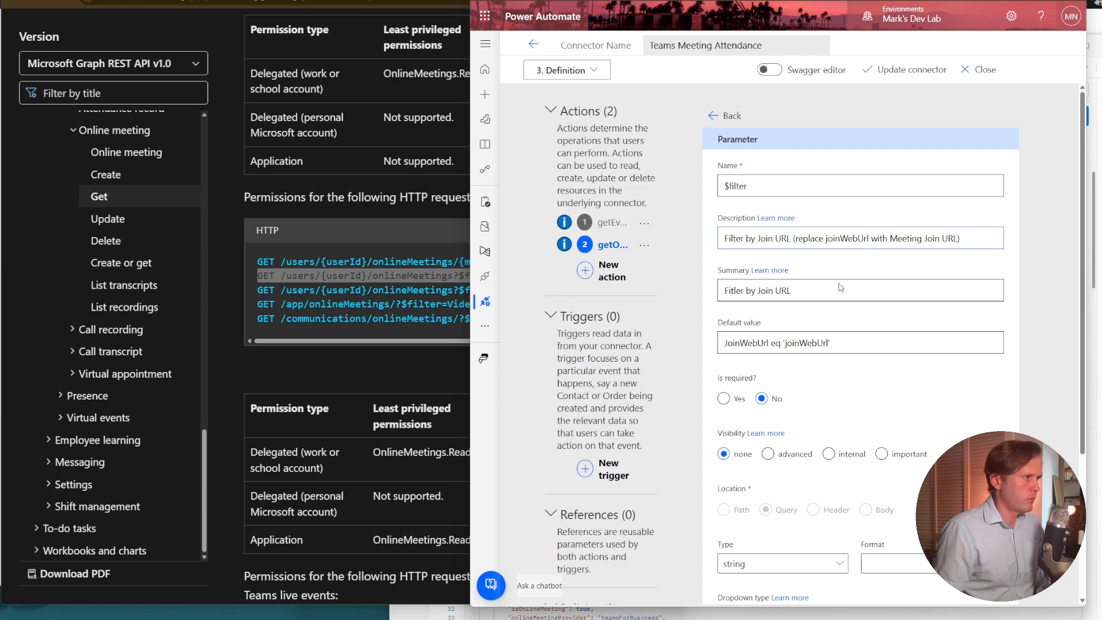
double_click(804, 343)
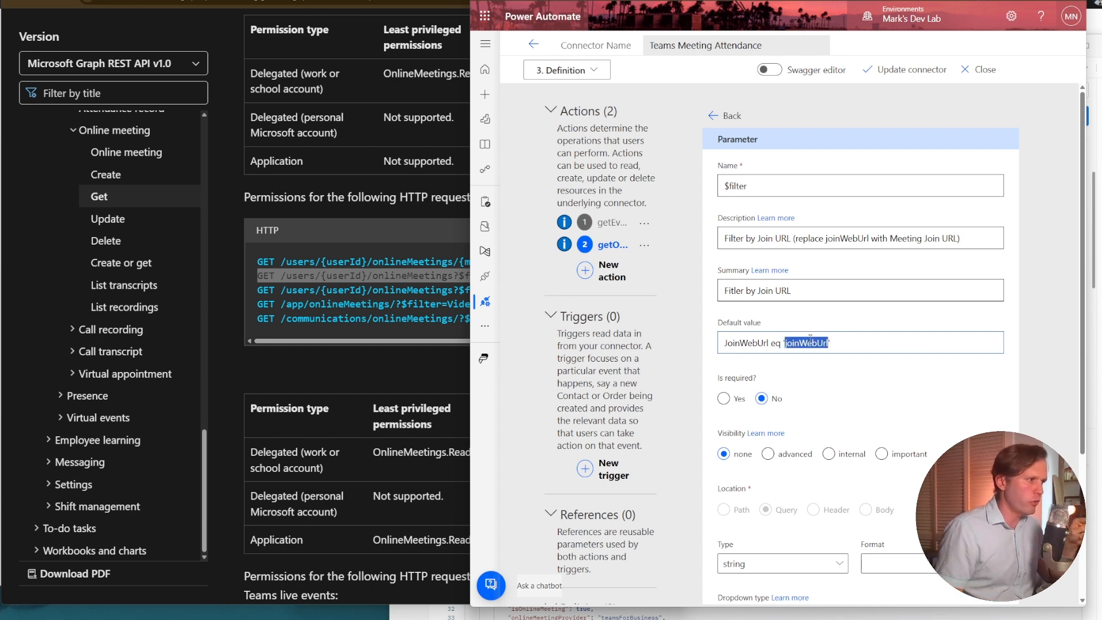
triple_click(810, 342)
double_click(810, 343)
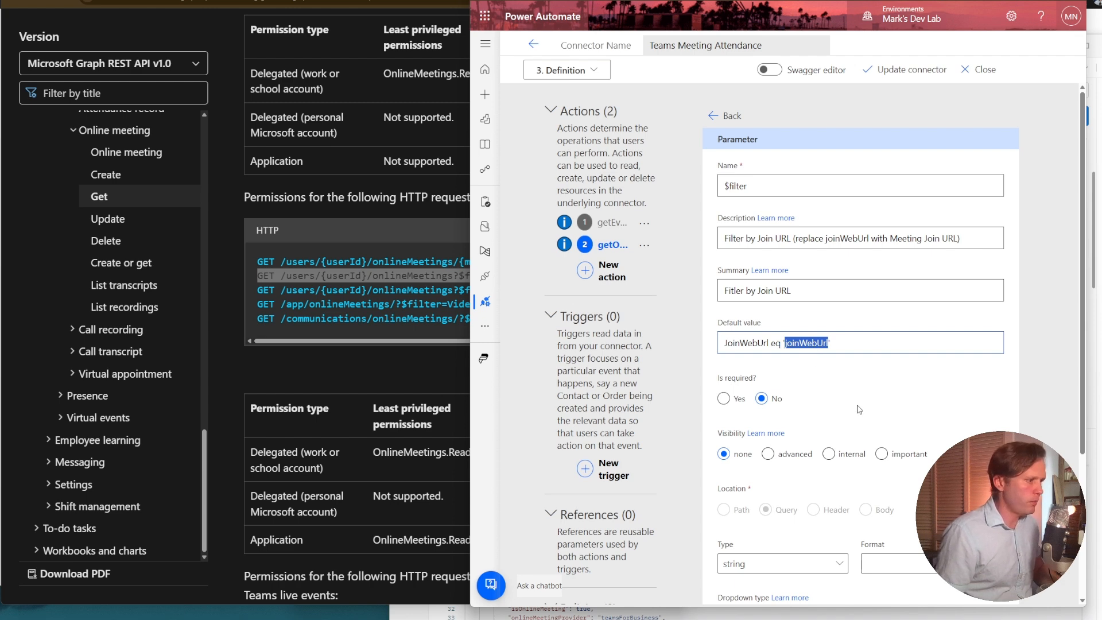
Set the $filter parameter's visibility to important and return to the Get Online Meeting action.
scroll(860, 409, down, 3)
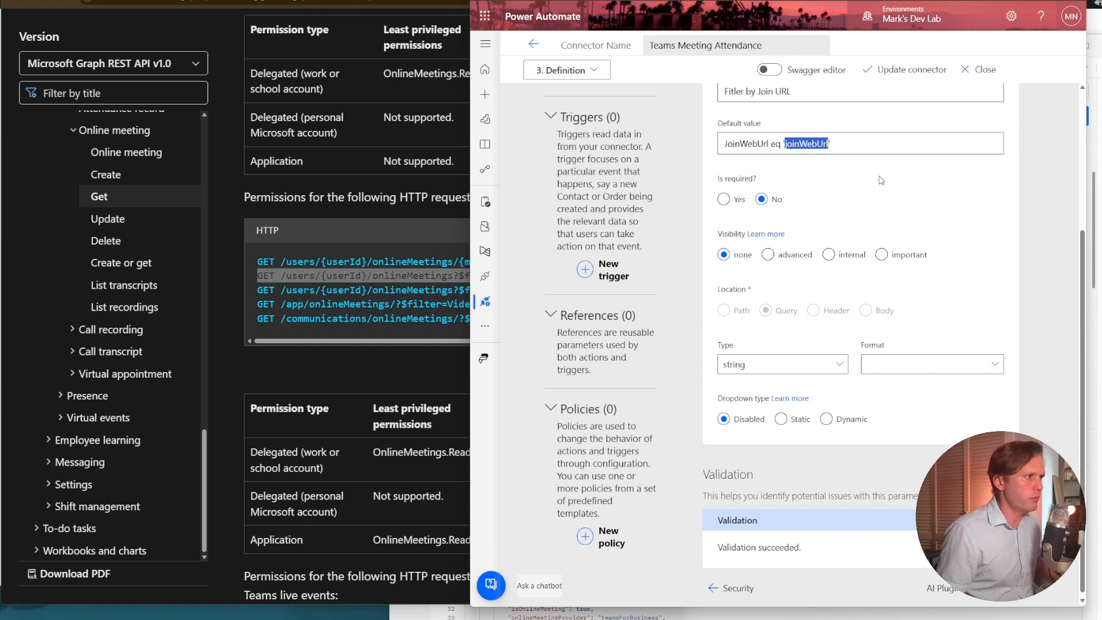
click(882, 256)
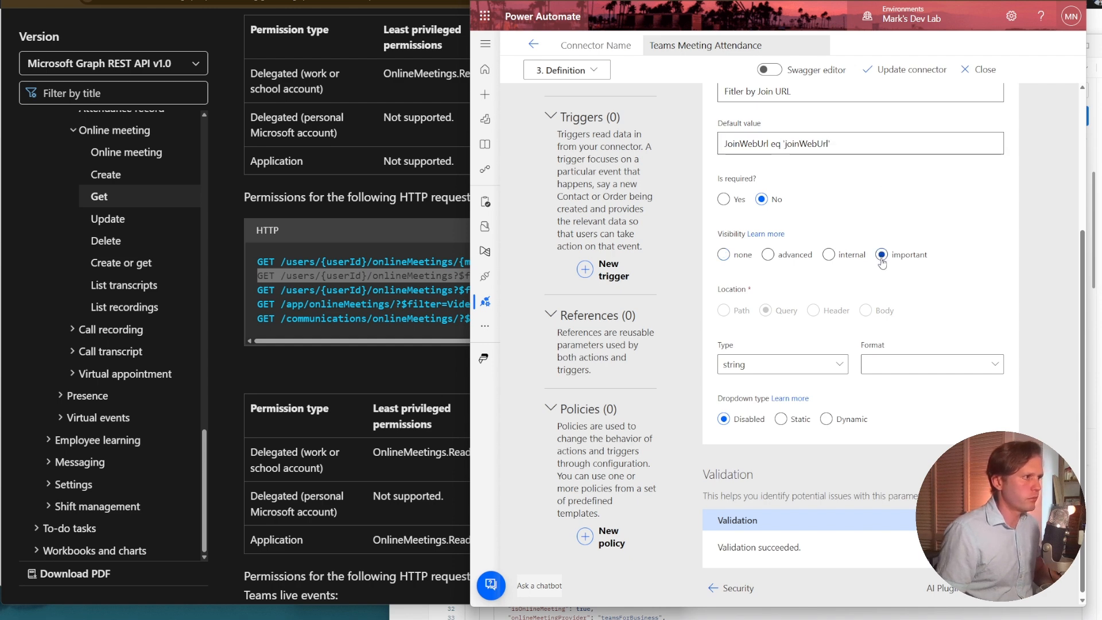
scroll(832, 230, up, 3)
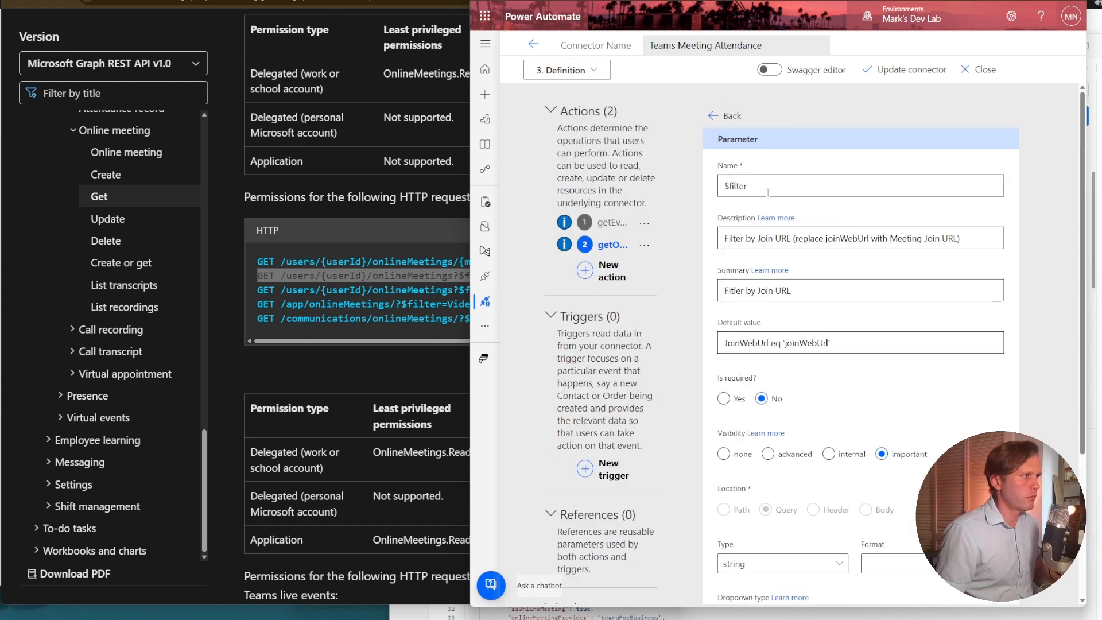
click(724, 114)
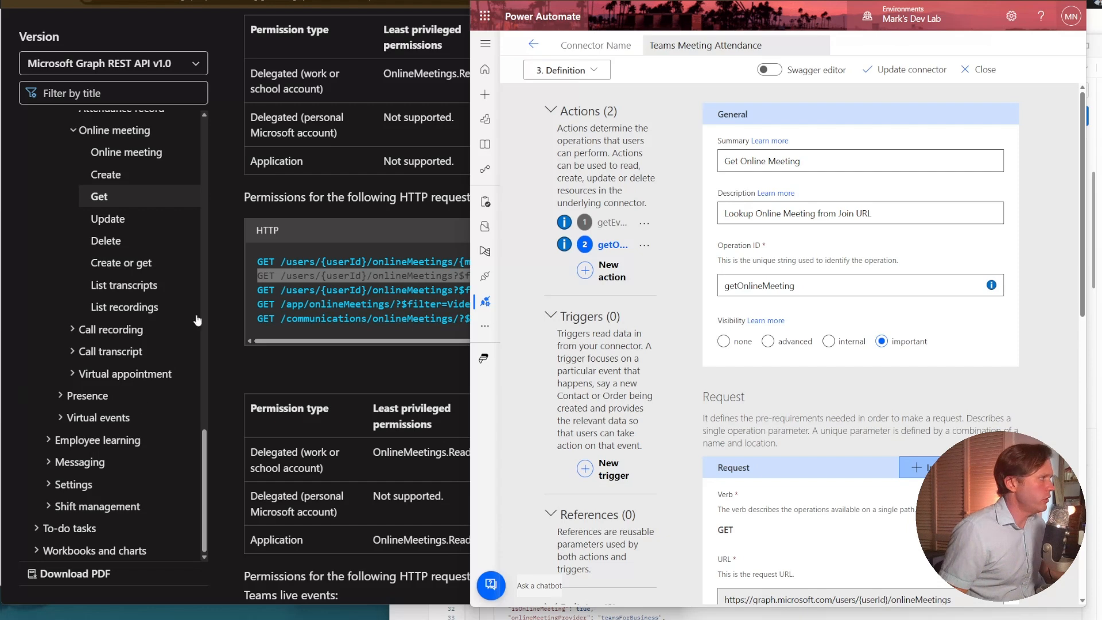
Open the Graph documentation for listing meeting attendance reports and copy the path /users/{userId}/onlineMeetings/{meetingId}/attendanceReports.
scroll(172, 218, up, 3)
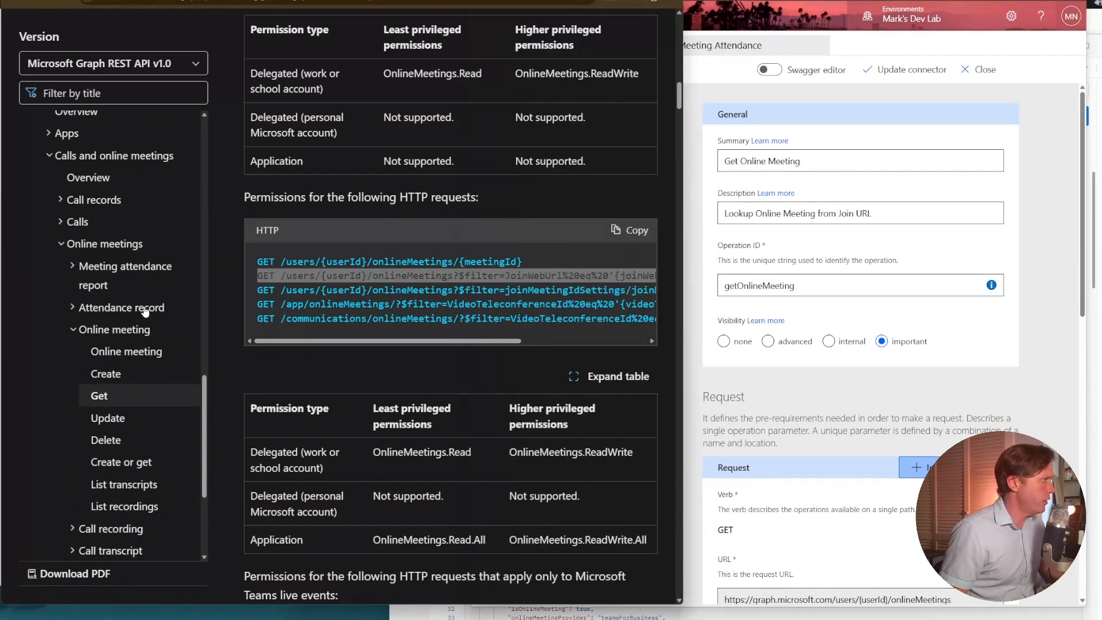
click(145, 311)
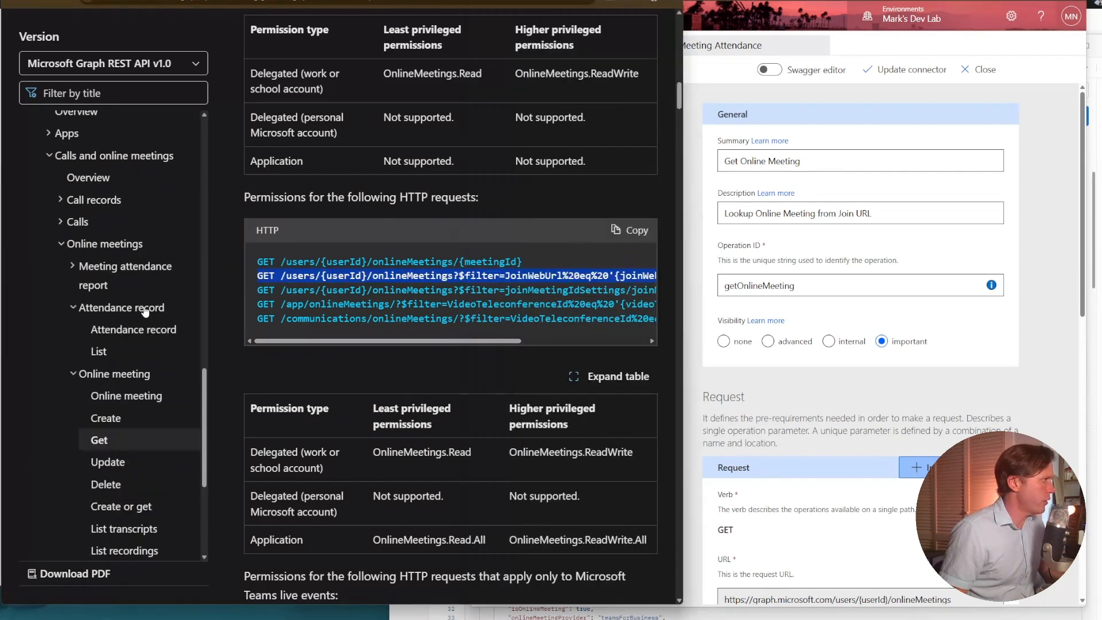
click(136, 271)
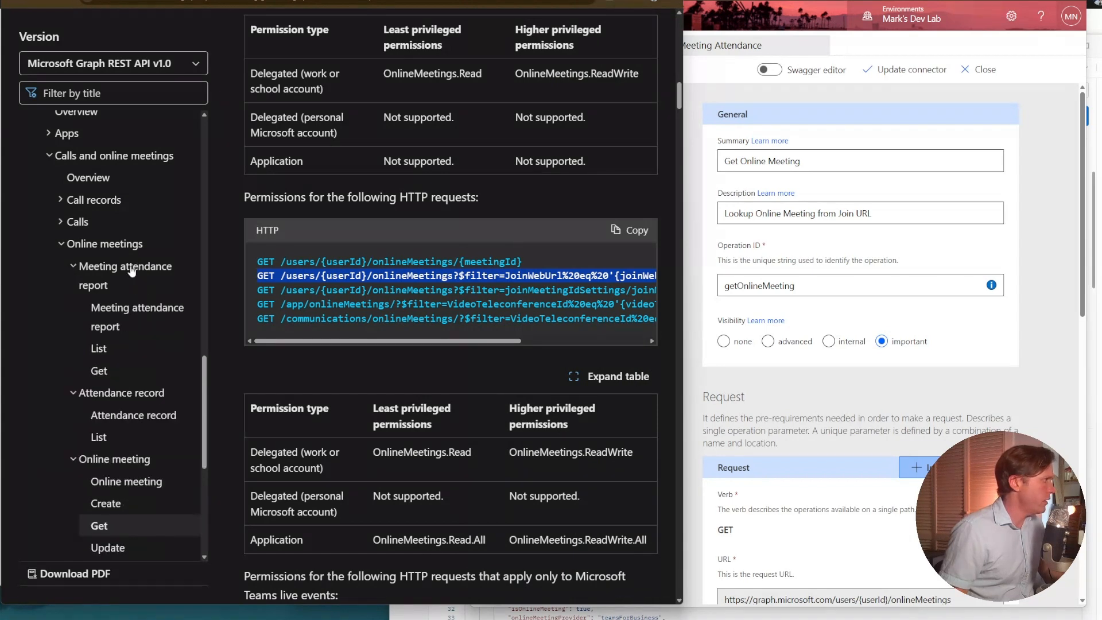
click(140, 351)
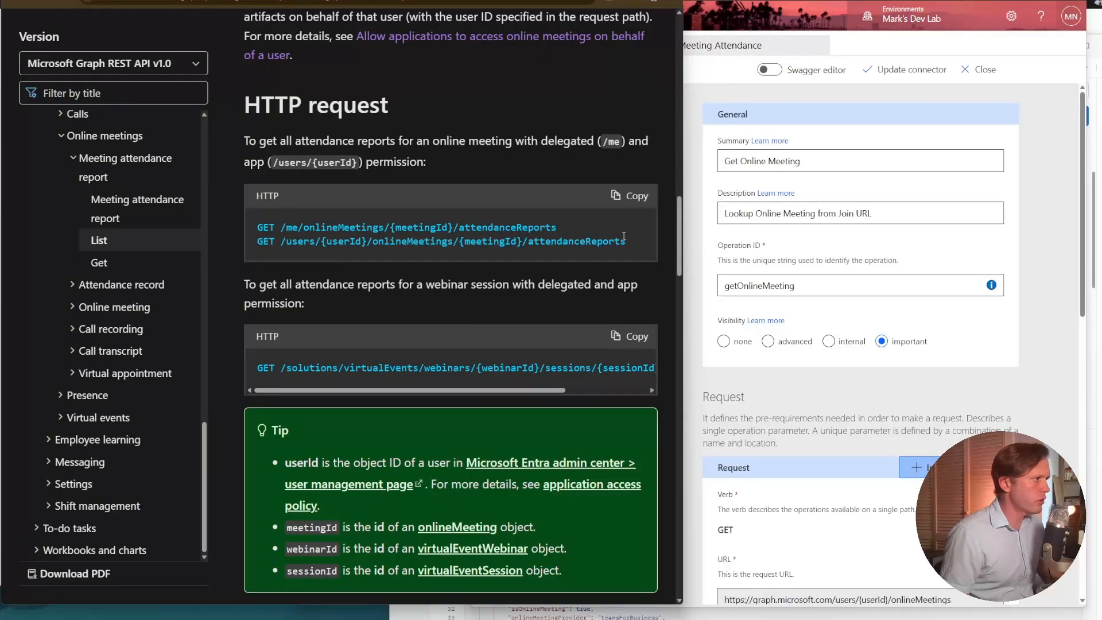
drag(635, 242, 456, 259)
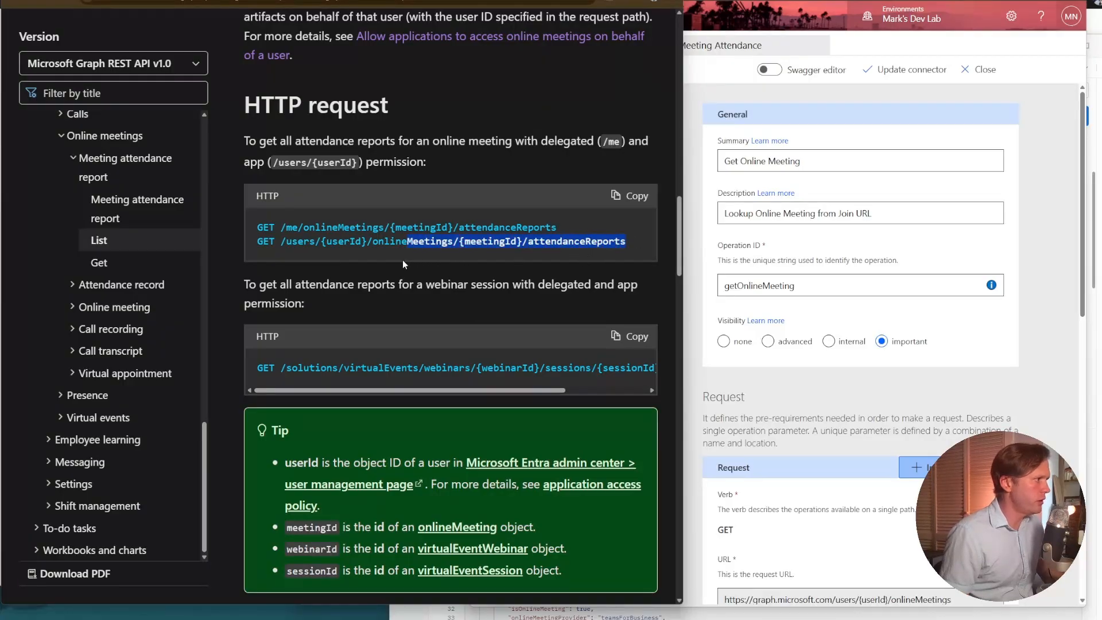
drag(318, 259, 276, 242)
key(ctrl+c)
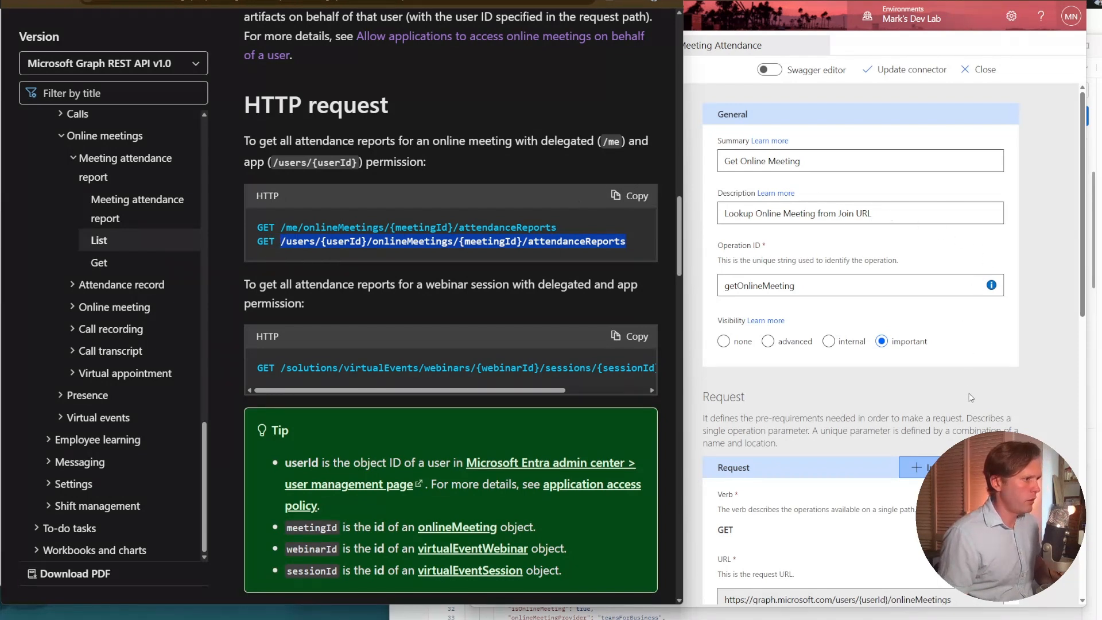
Add an action with summary "Get Attendance Reports", description "Get attendance reports for online meeting", operation ID getAttendanceReports and important visibility.
click(798, 386)
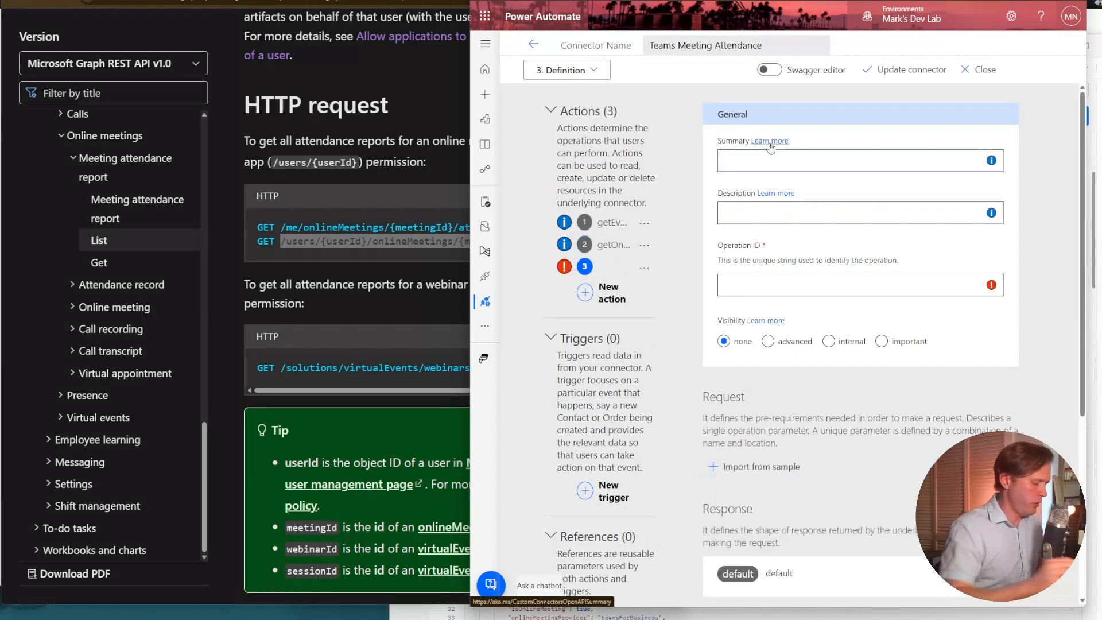
text(Get Attendance Reports)
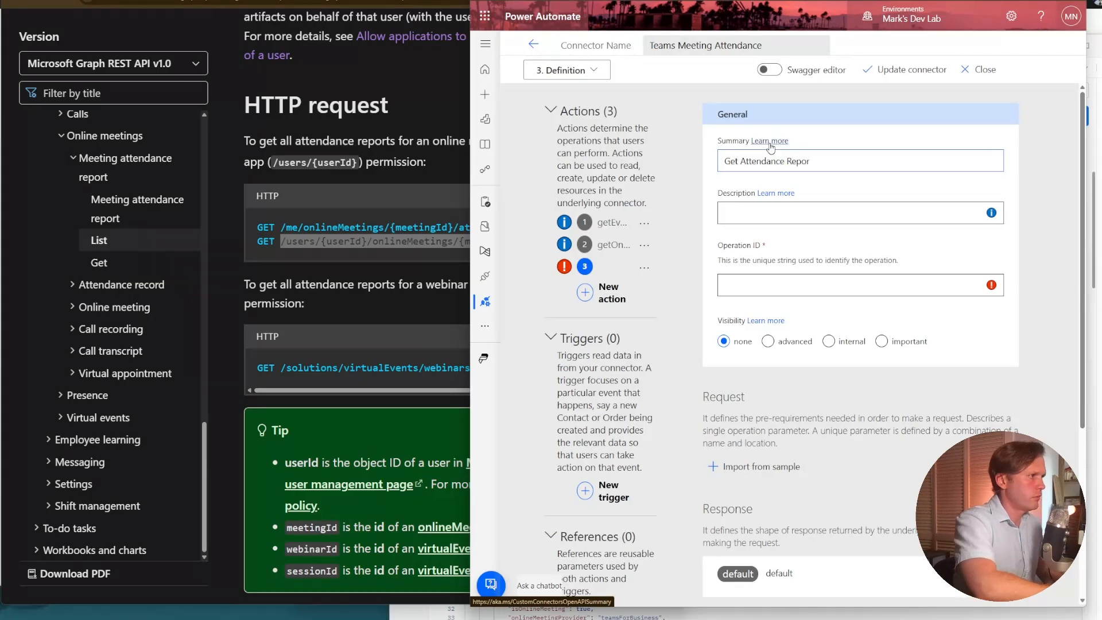
click(793, 220)
text(Get attendance reports for online meeting)
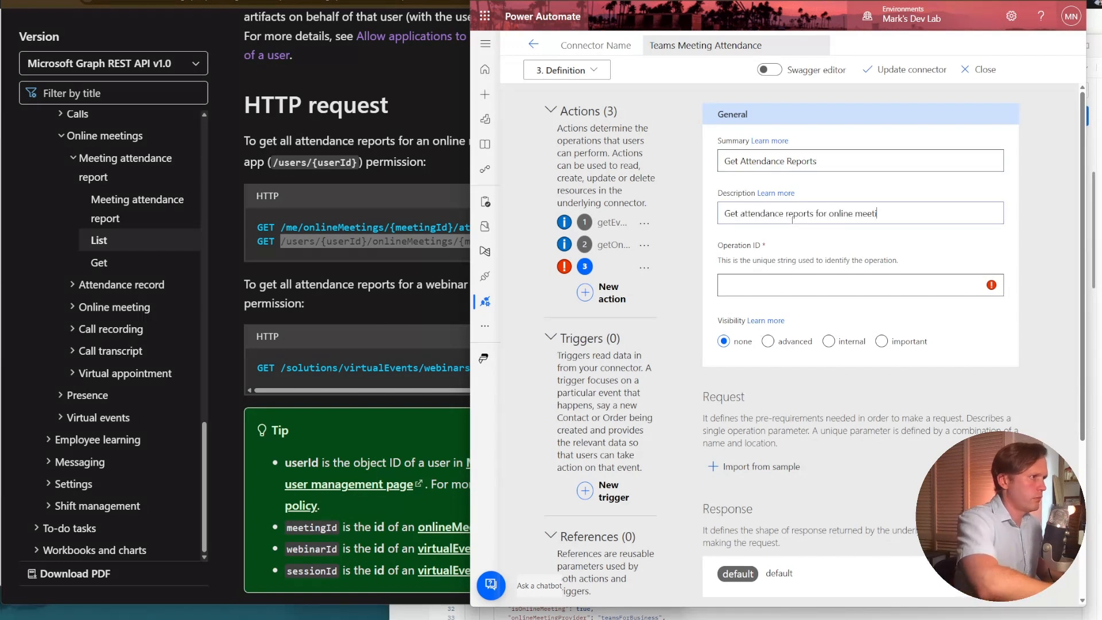
click(825, 281)
text(getAttendanceReports)
Import the action's request from a sample using GET and the copied /users/{userId}/onlineMeetings/{meetingId}/attendanceReports path.
scroll(884, 341, down, 3)
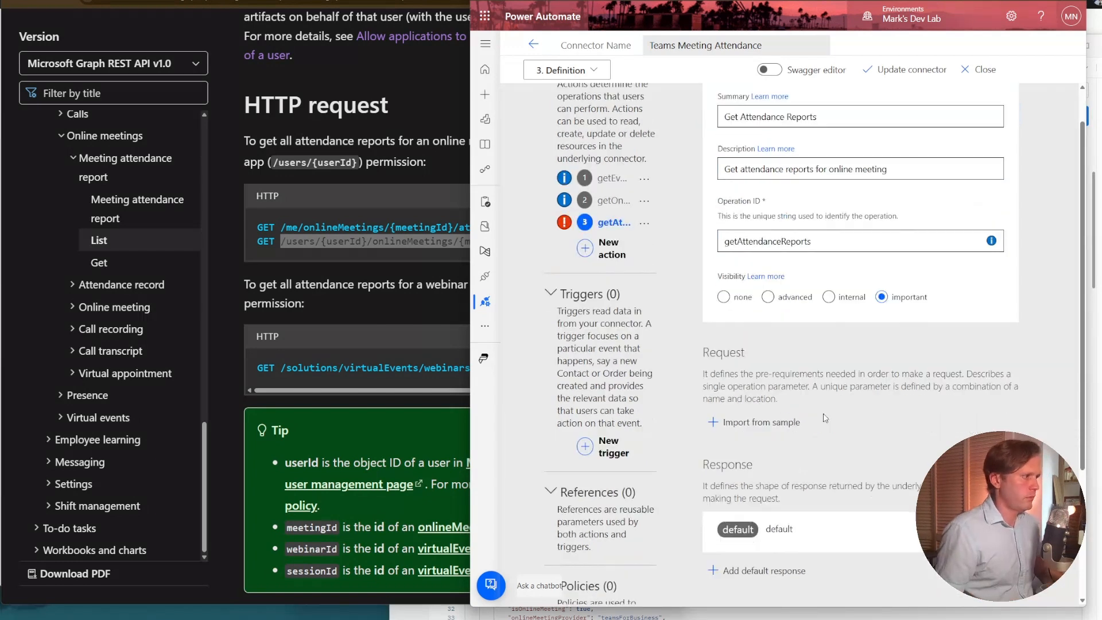
click(746, 317)
click(815, 178)
key(ctrl+v)
click(813, 120)
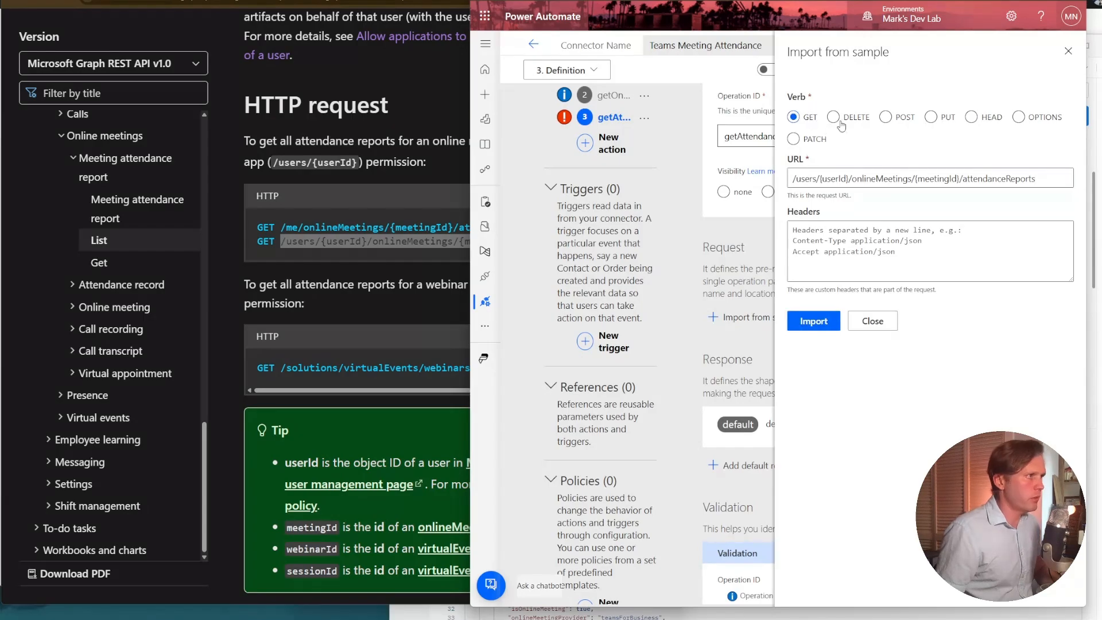
click(814, 321)
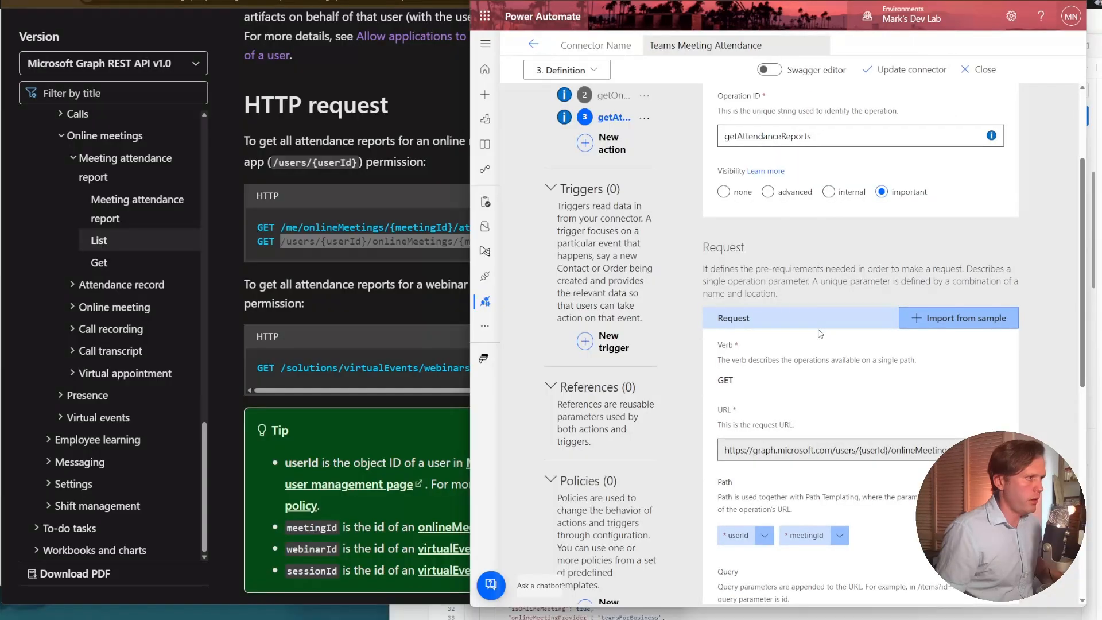
Give the userId path parameter the description and summary "User ID" with important visibility, and return to the action.
scroll(821, 334, down, 3)
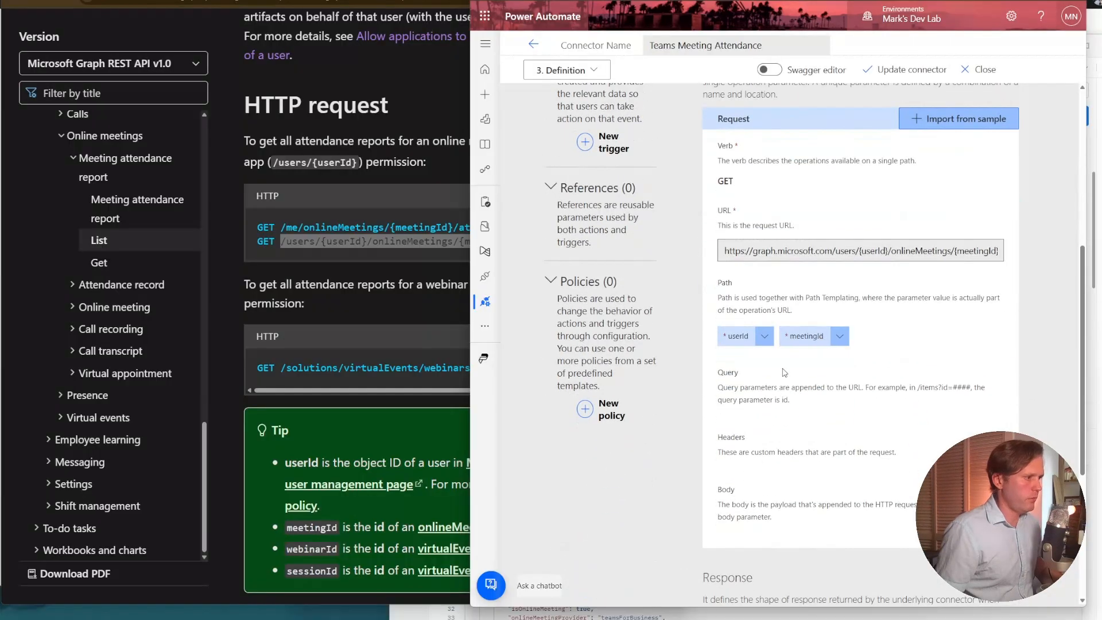
click(749, 341)
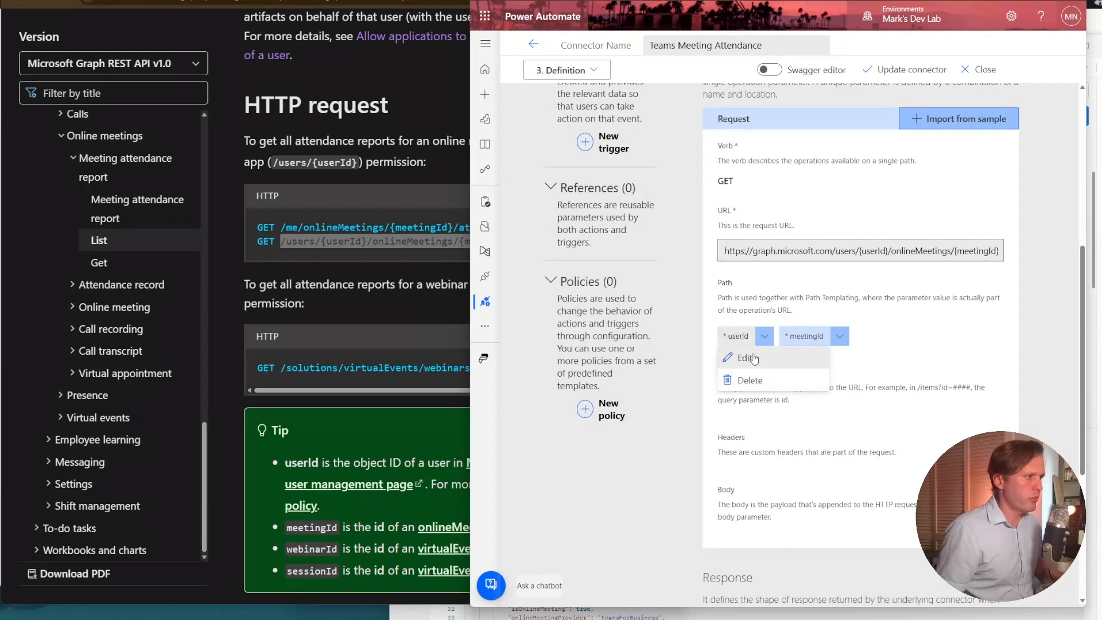
click(755, 357)
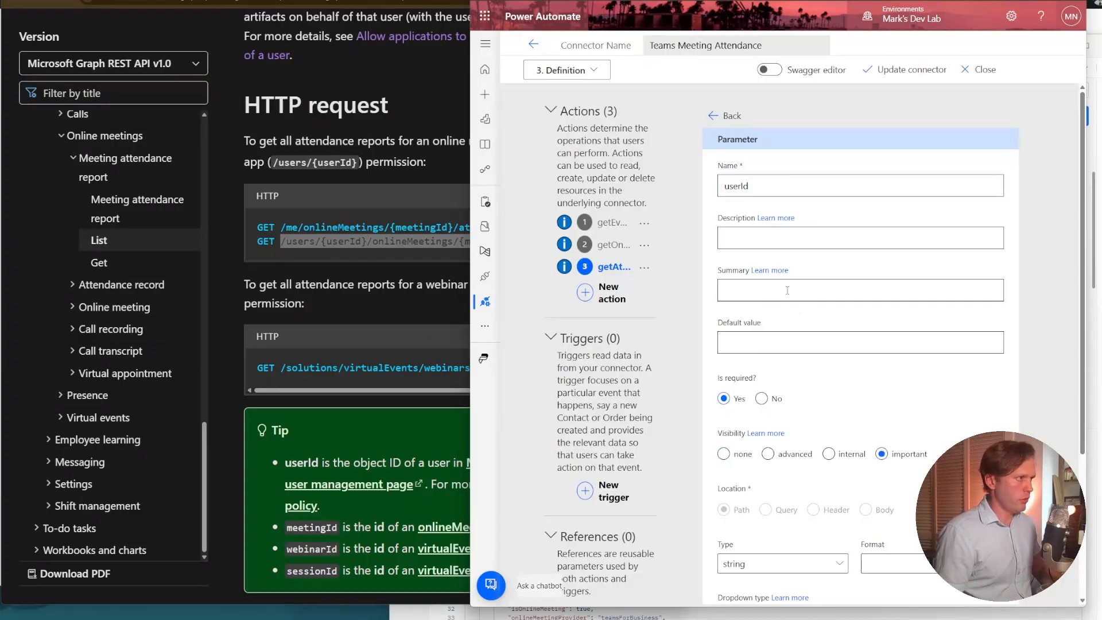
text(User ID)
click(797, 294)
text(User ID)
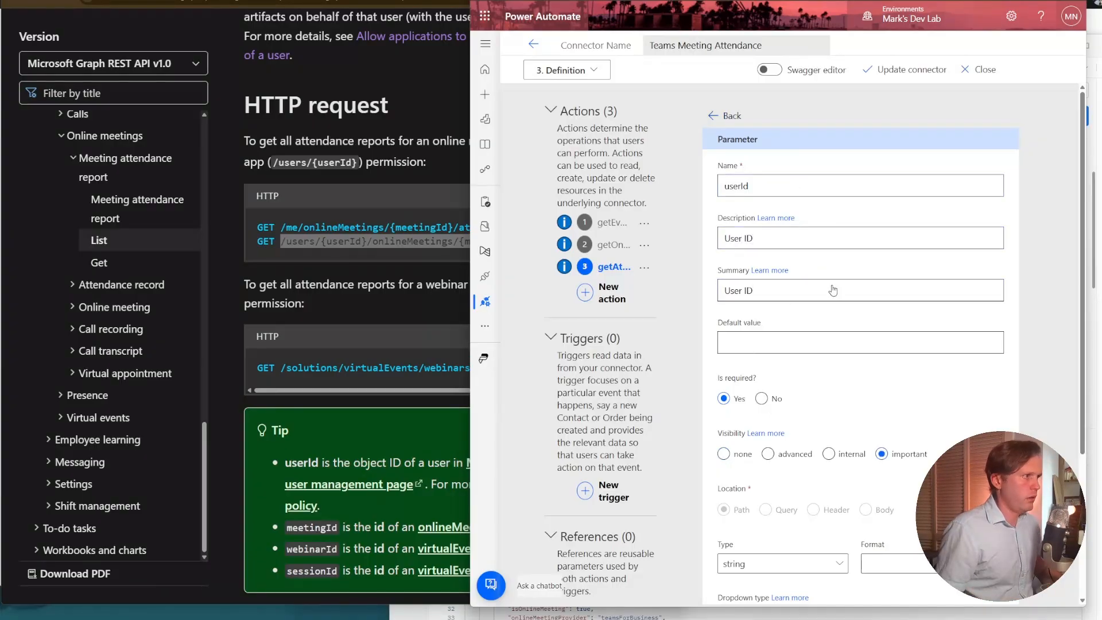
click(729, 117)
Give the meetingId path parameter the description "ID of Online Meeting" and the summary "Online Meeting ID".
scroll(821, 508, down, 6)
click(838, 339)
click(818, 358)
click(786, 239)
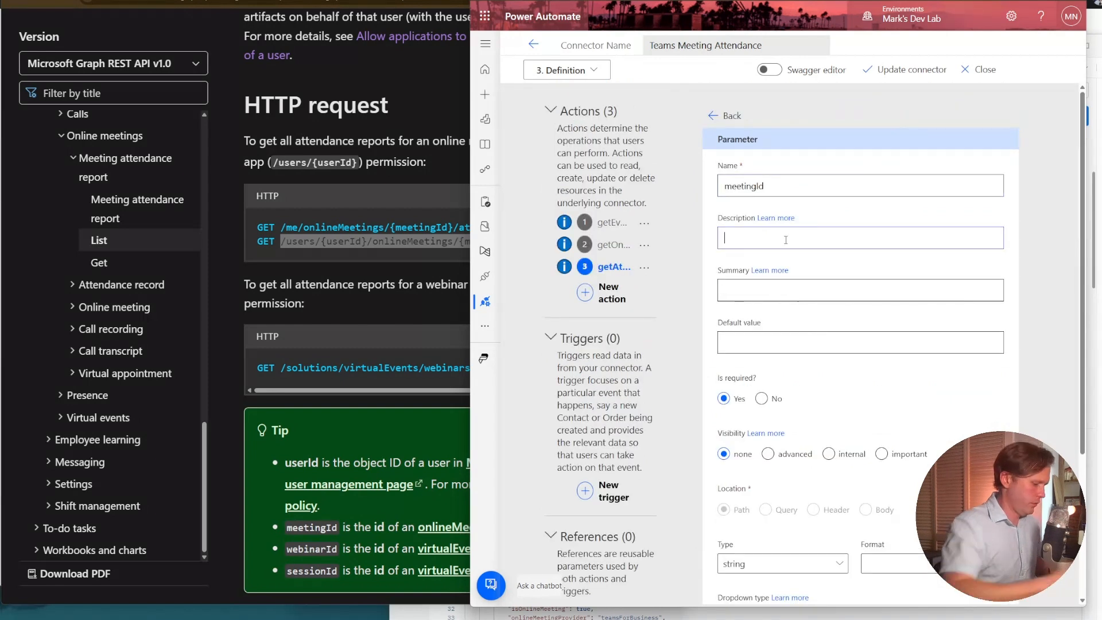
text(ID of Online Meeting)
click(797, 291)
text(Online Meeting ID)
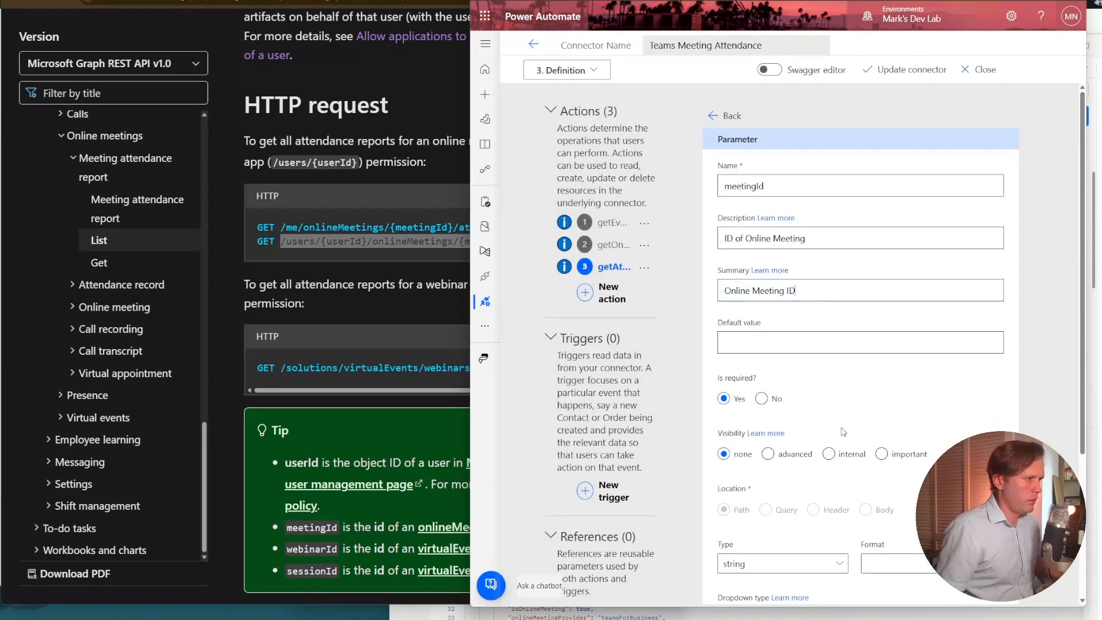
Return from the meetingId parameter to the Get Attendance Reports action and review its general settings and request.
click(715, 118)
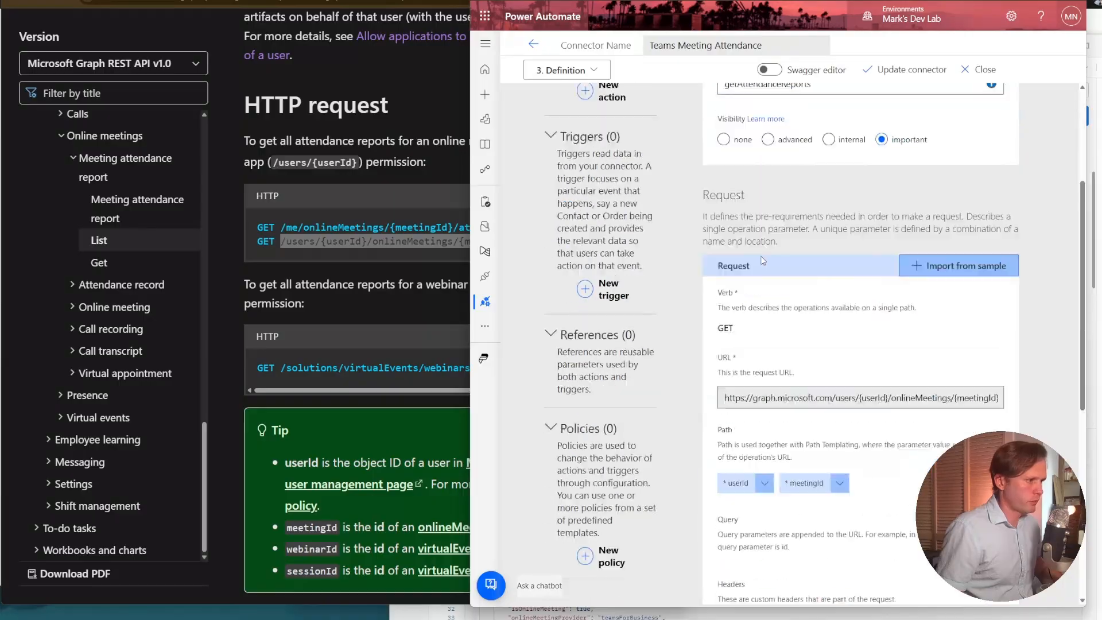
scroll(773, 287, up, 2)
scroll(761, 275, up, 1)
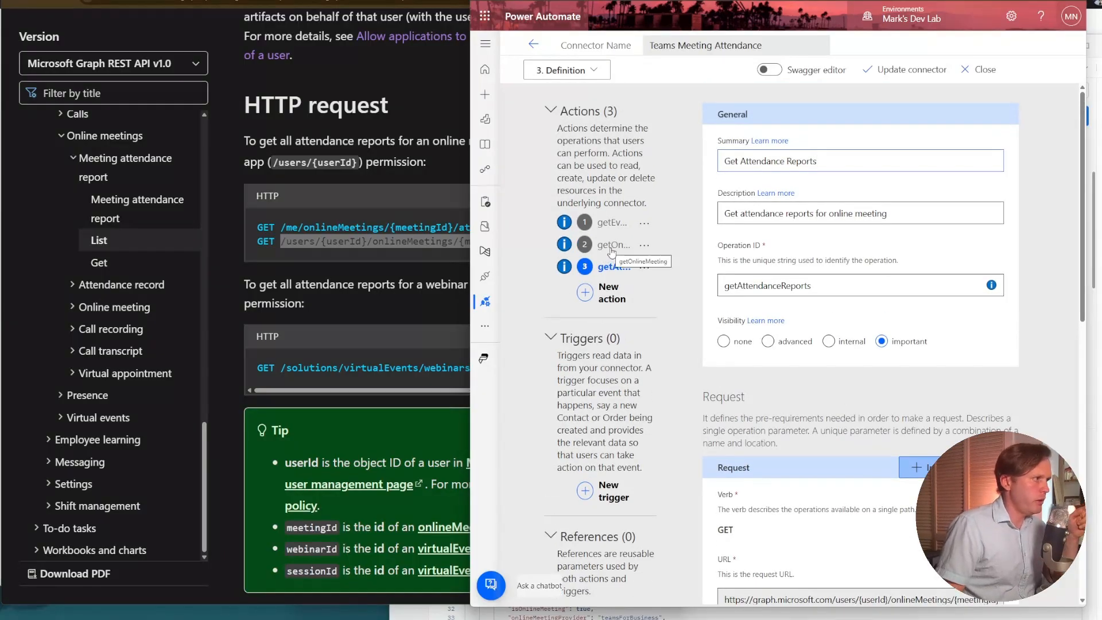
scroll(821, 408, down, 4)
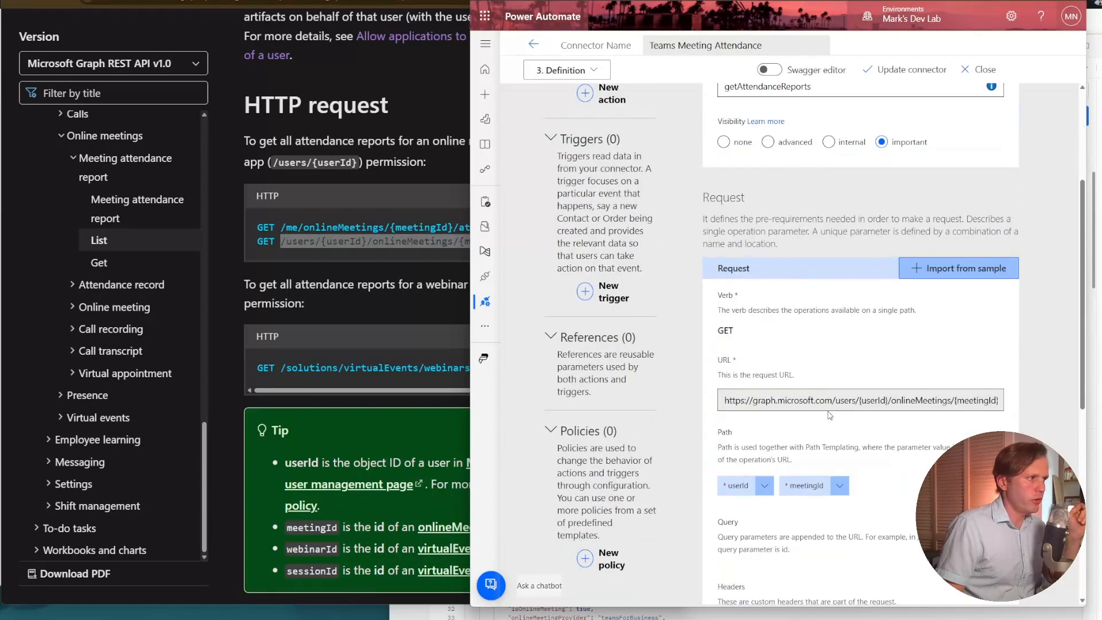
scroll(830, 415, down, 6)
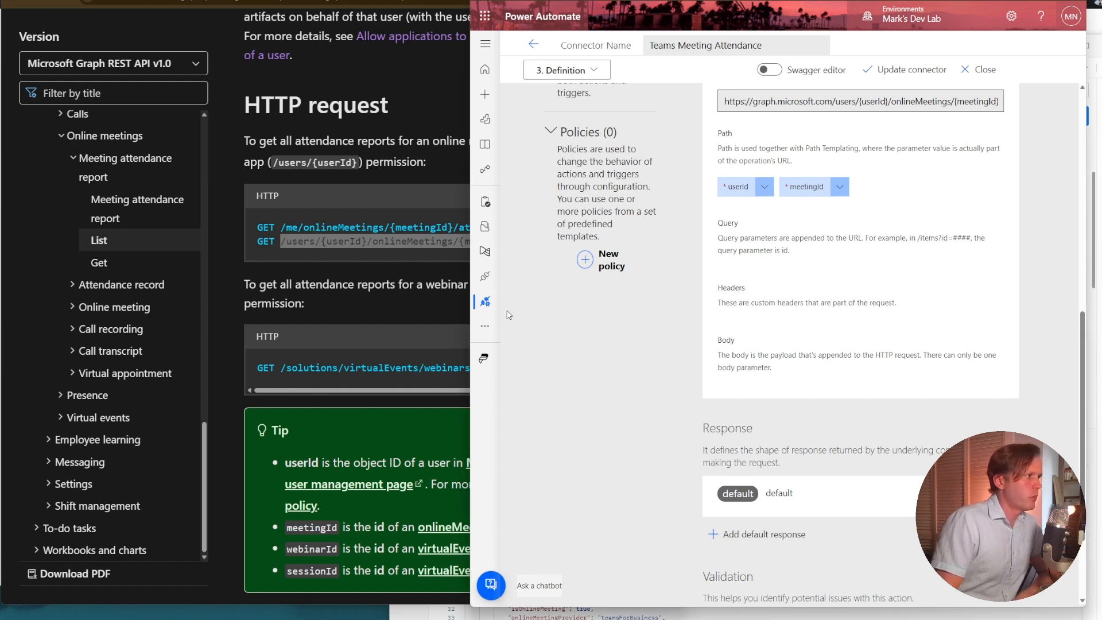
Import the JSON sample response from the List attendance reports documentation as the default response body of Get Attendance Reports.
click(398, 308)
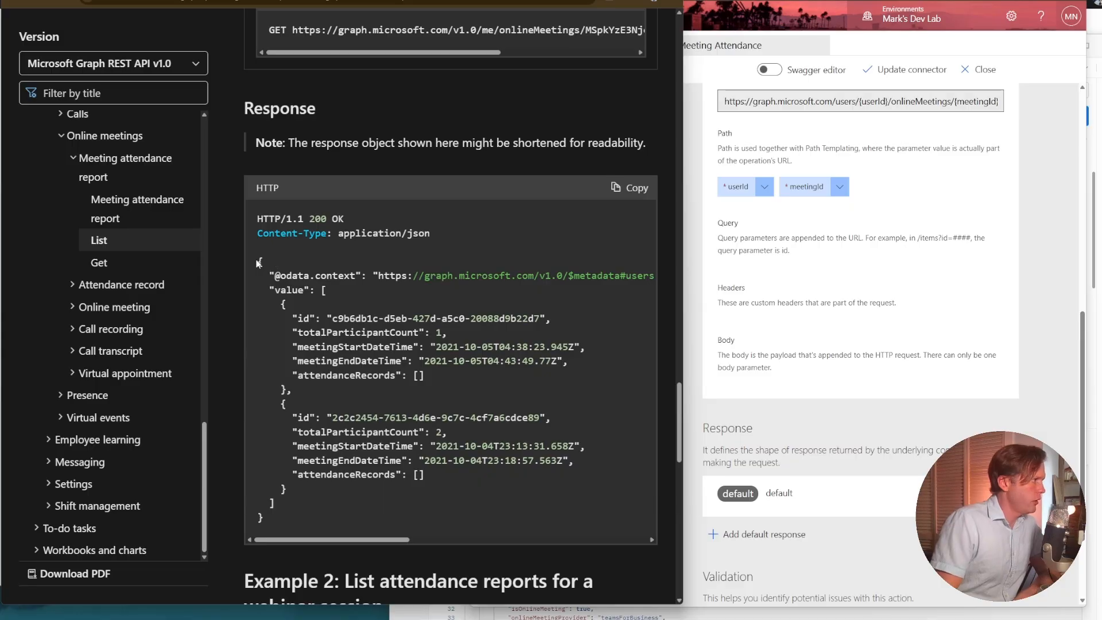
drag(258, 264, 336, 515)
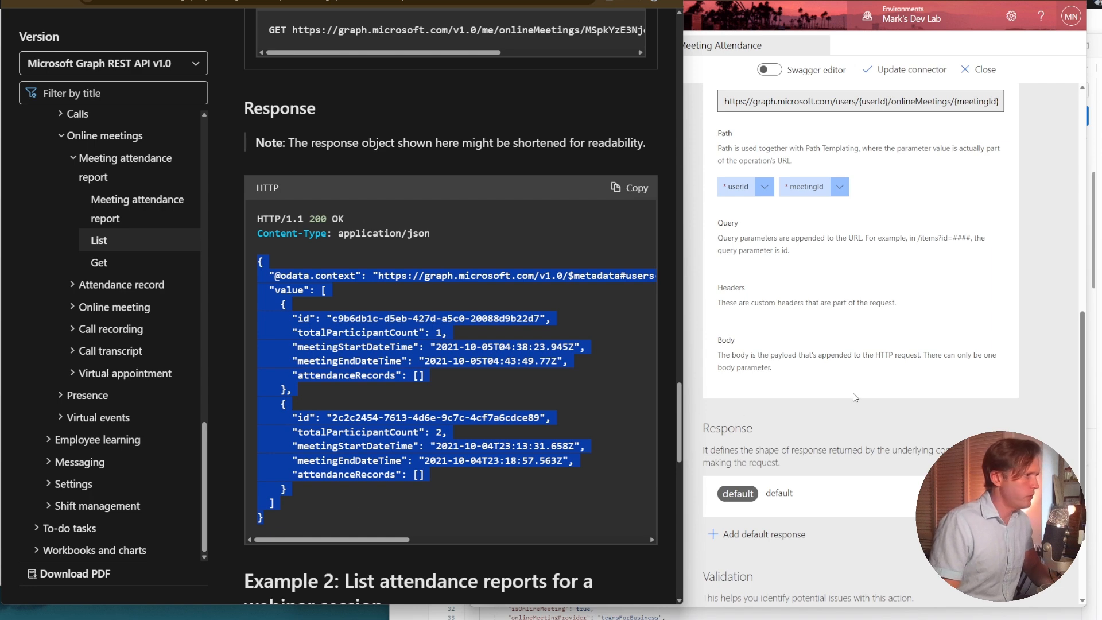
click(913, 403)
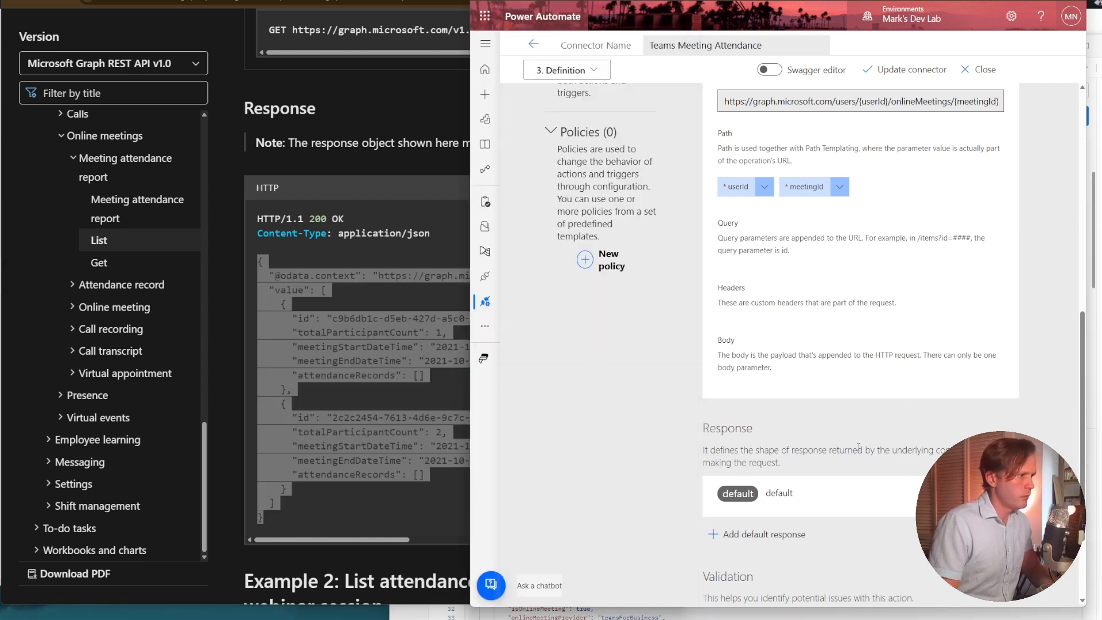
click(764, 537)
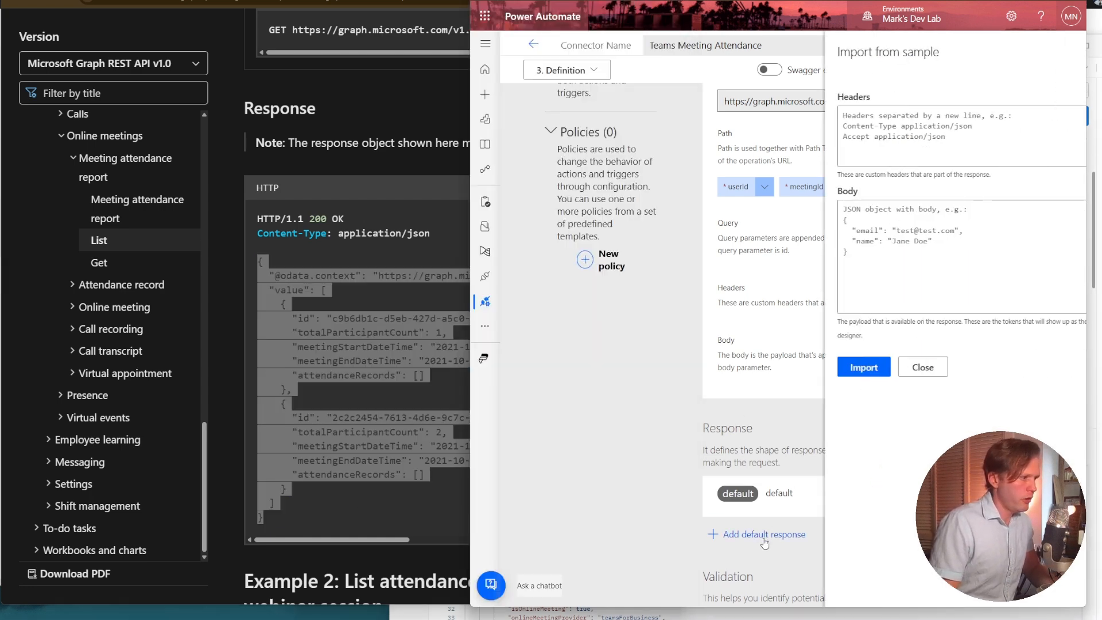
click(901, 203)
key(ctrl+v)
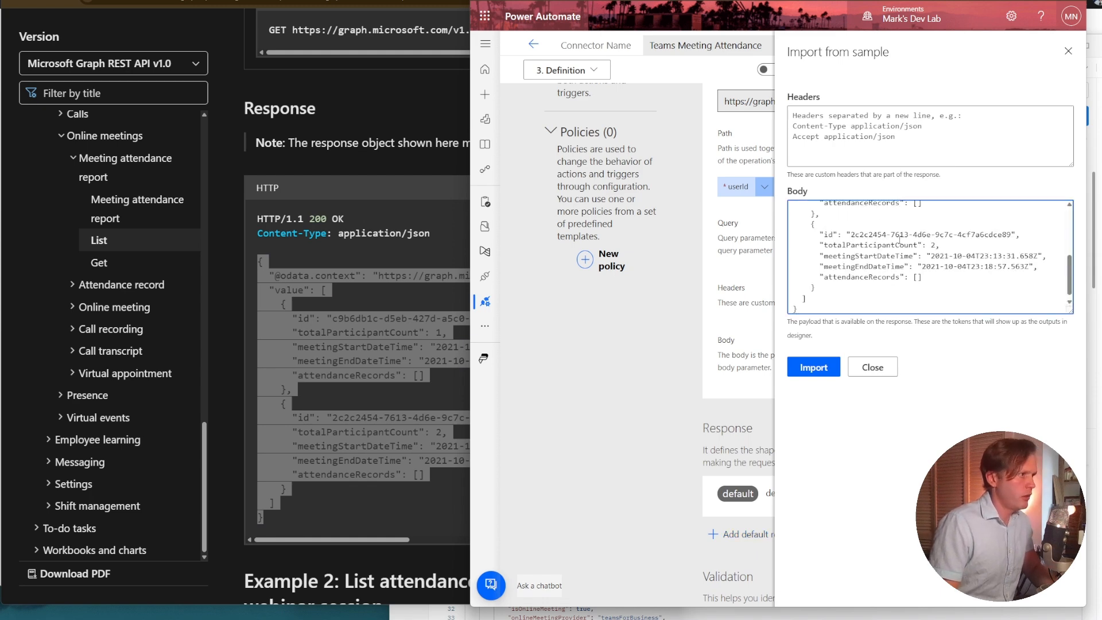
scroll(900, 241, up, 5)
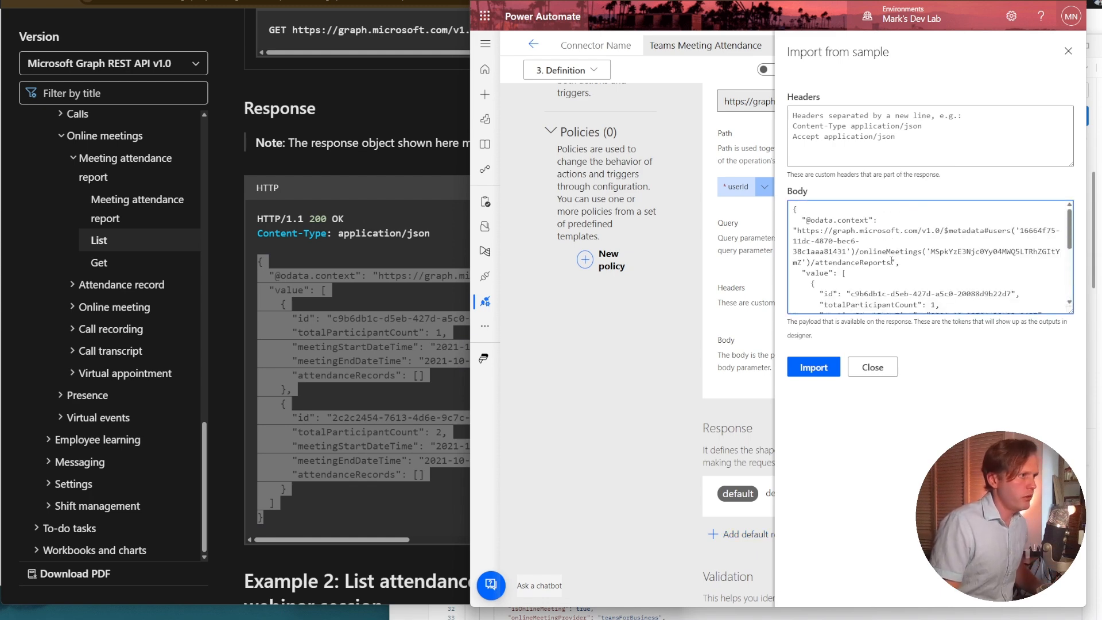
click(813, 368)
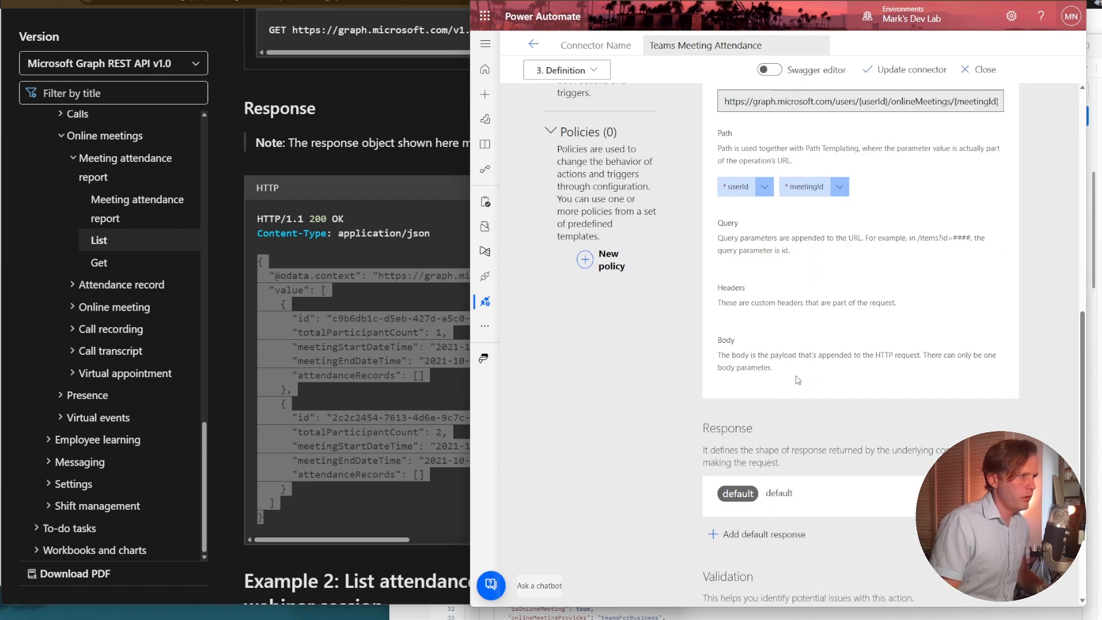
Check the body fields of the Get Attendance Reports default response and return to the action.
scroll(798, 380, down, 1)
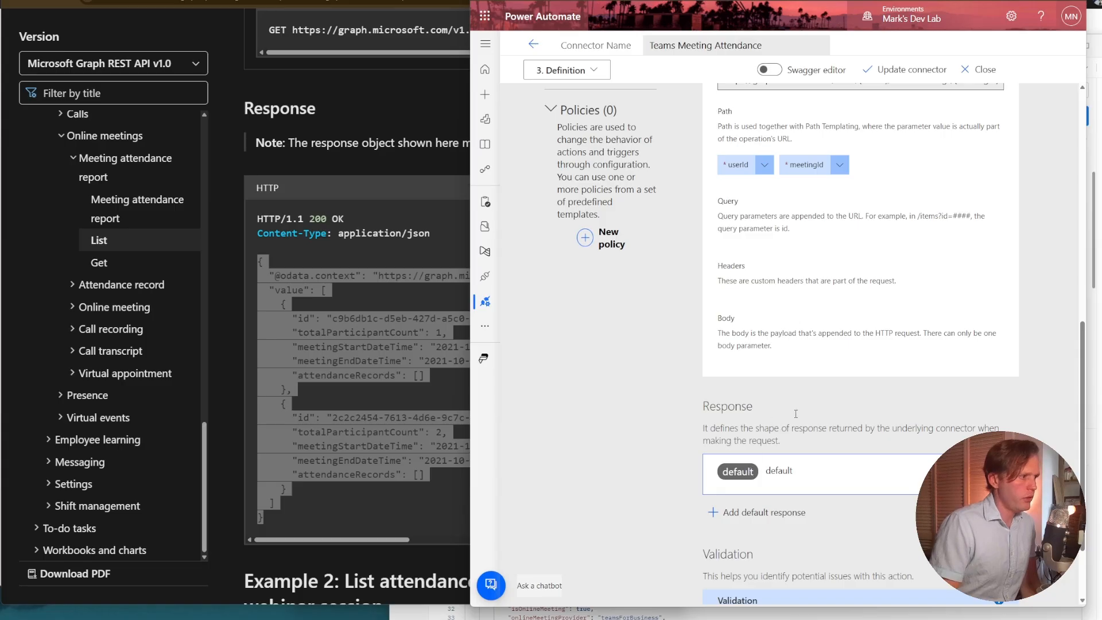
click(842, 464)
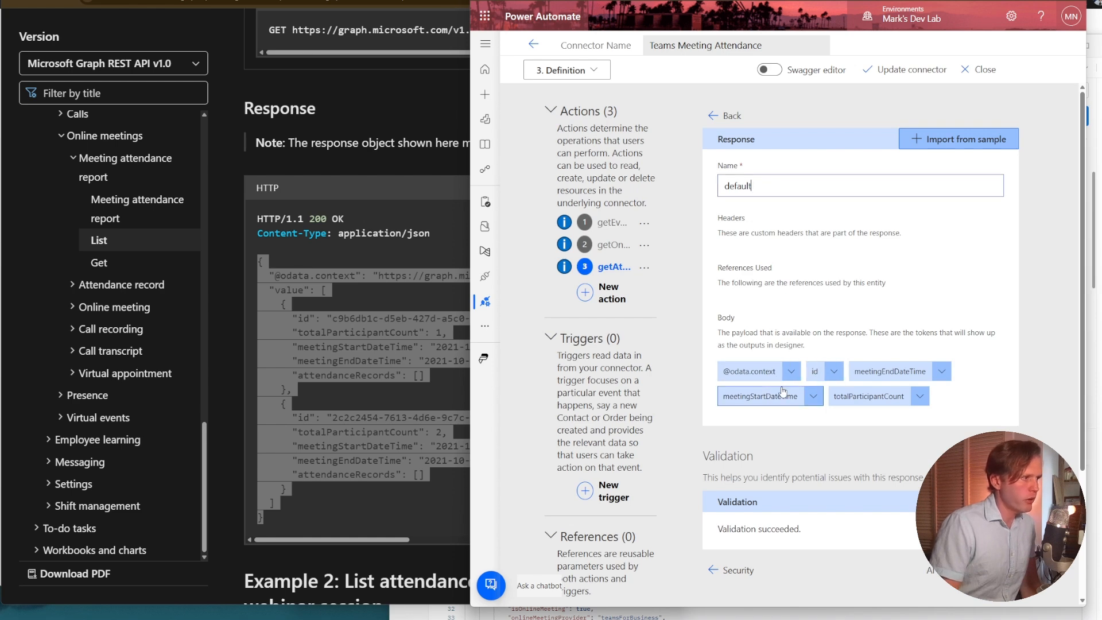
click(730, 117)
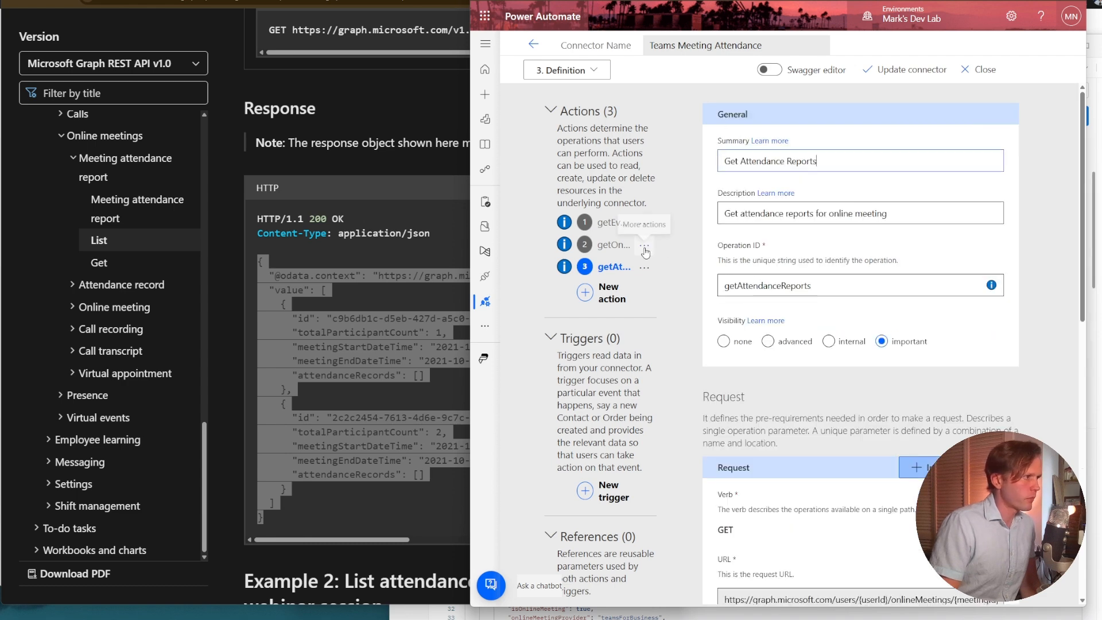
Open the Get Online Meeting action and copy the first example's JSON response body from the Get online meeting documentation.
click(611, 247)
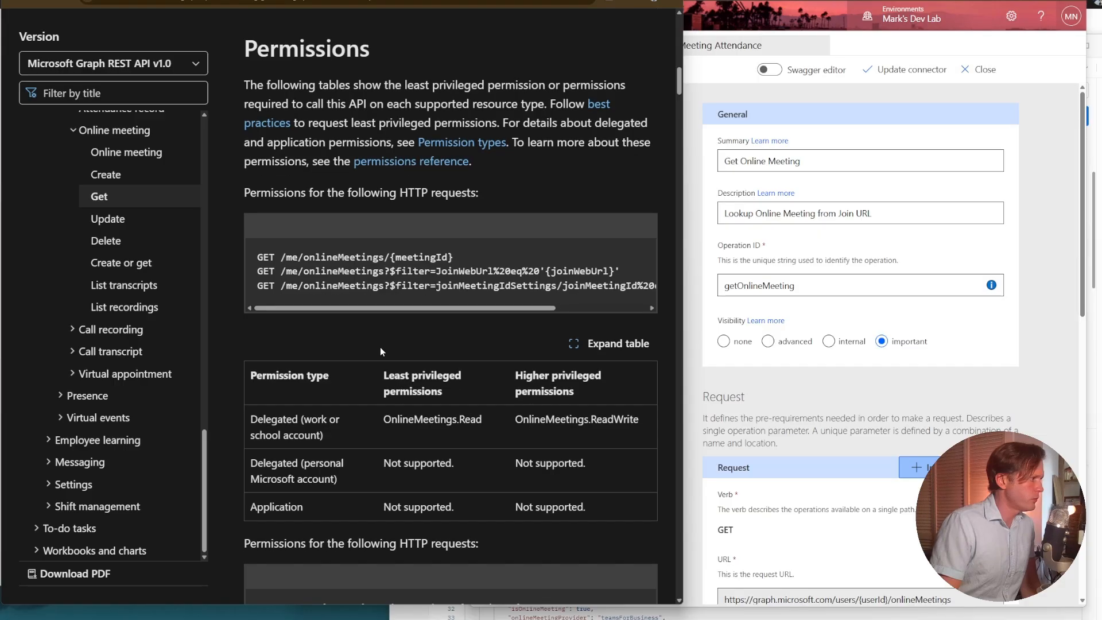
scroll(380, 347, down, 10)
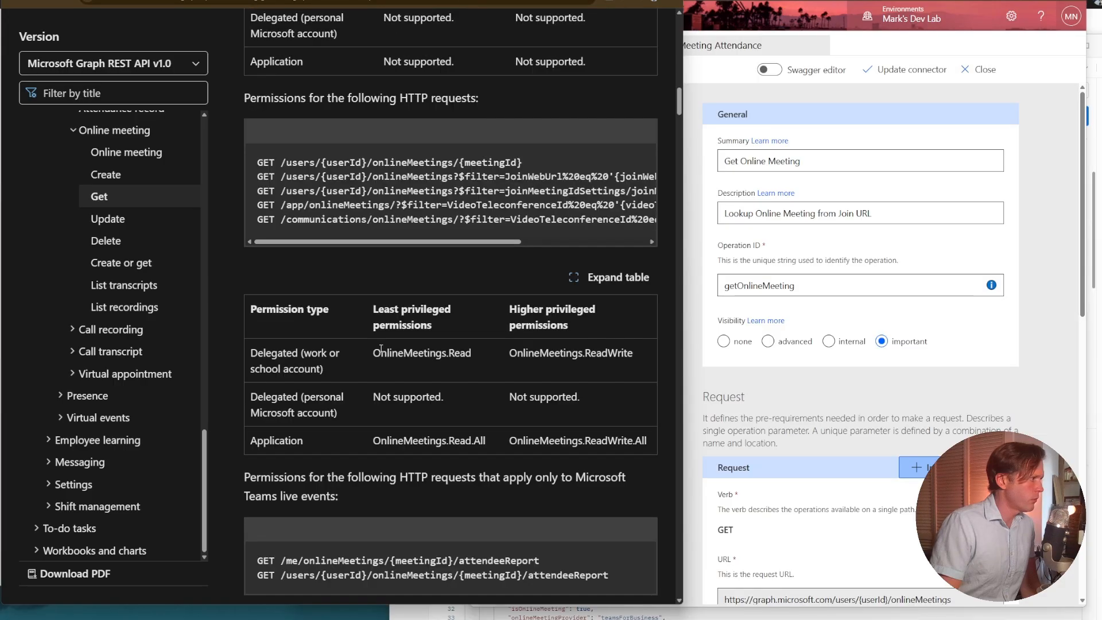
scroll(380, 346, down, 20)
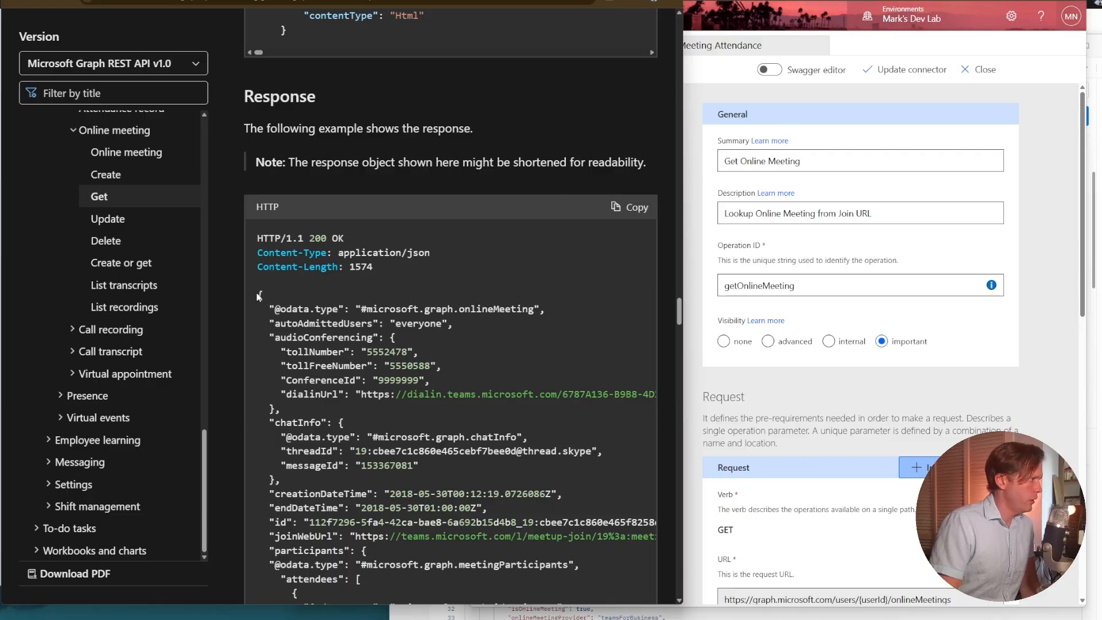
mouse_move(257, 296)
mouse_down()
mouse_move(386, 339)
mouse_move(328, 352)
mouse_move(341, 355)
mouse_move(345, 379)
mouse_move(315, 377)
mouse_move(338, 320)
mouse_move(329, 283)
mouse_up()
scroll(341, 354, down, 5)
scroll(345, 379, down, 4)
scroll(346, 378, down, 5)
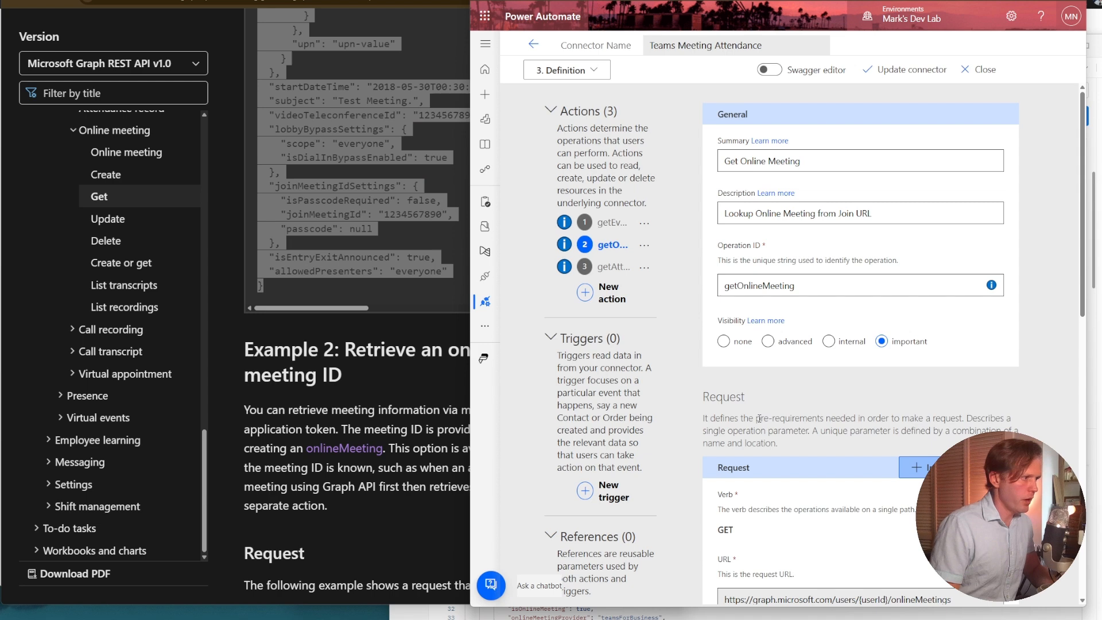
Import the copied online meeting JSON as the default response body of the Get Online Meeting action.
scroll(750, 426, down, 10)
scroll(750, 425, down, 4)
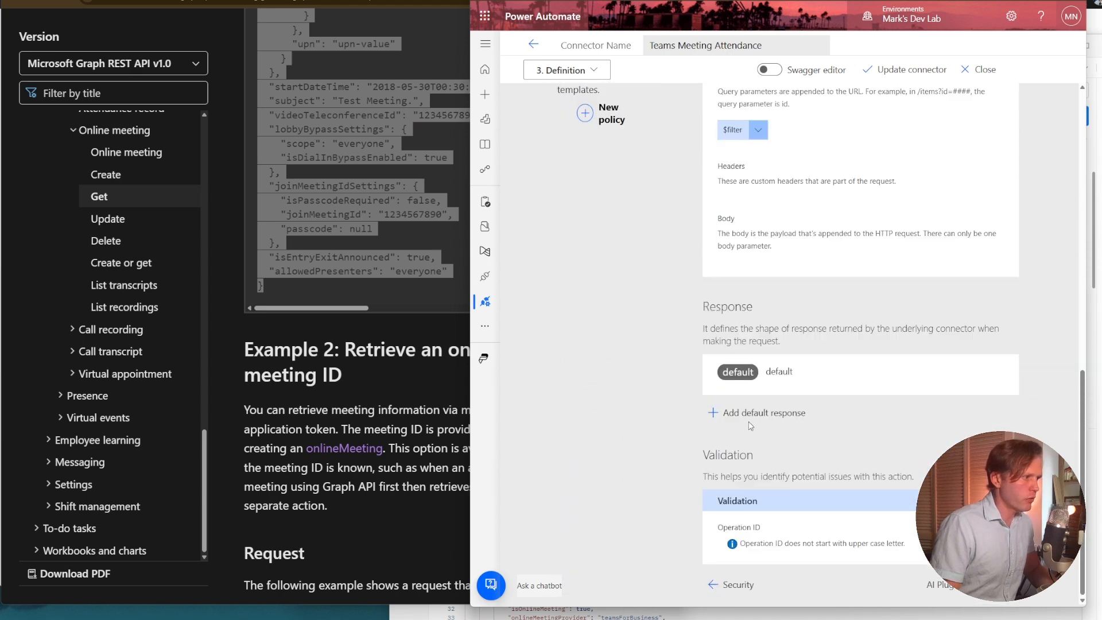
click(749, 414)
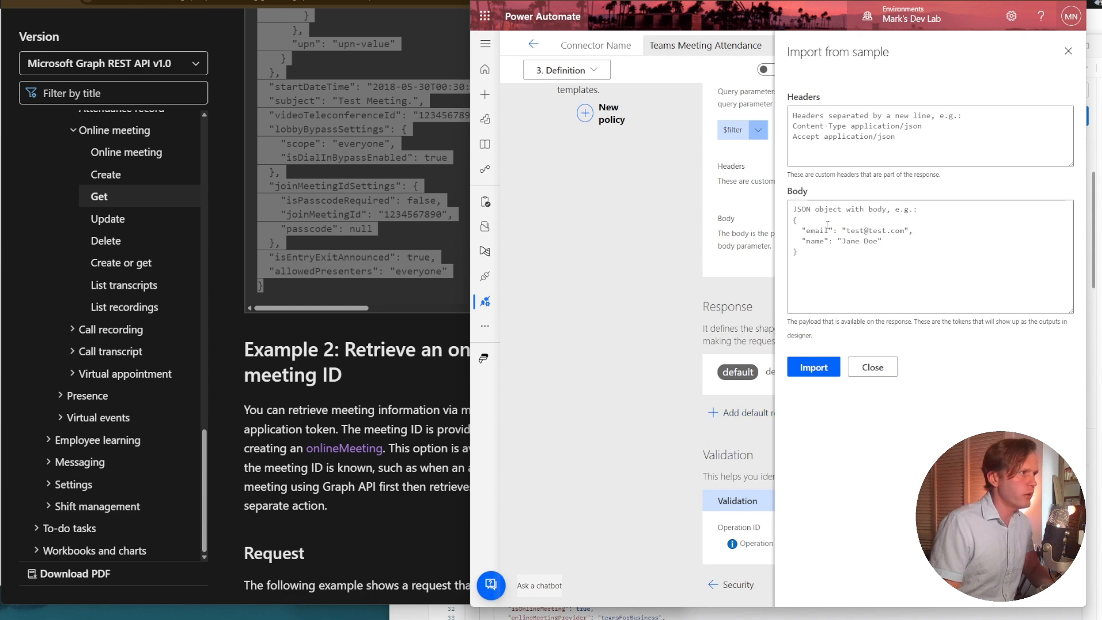
click(828, 224)
key(ctrl+v)
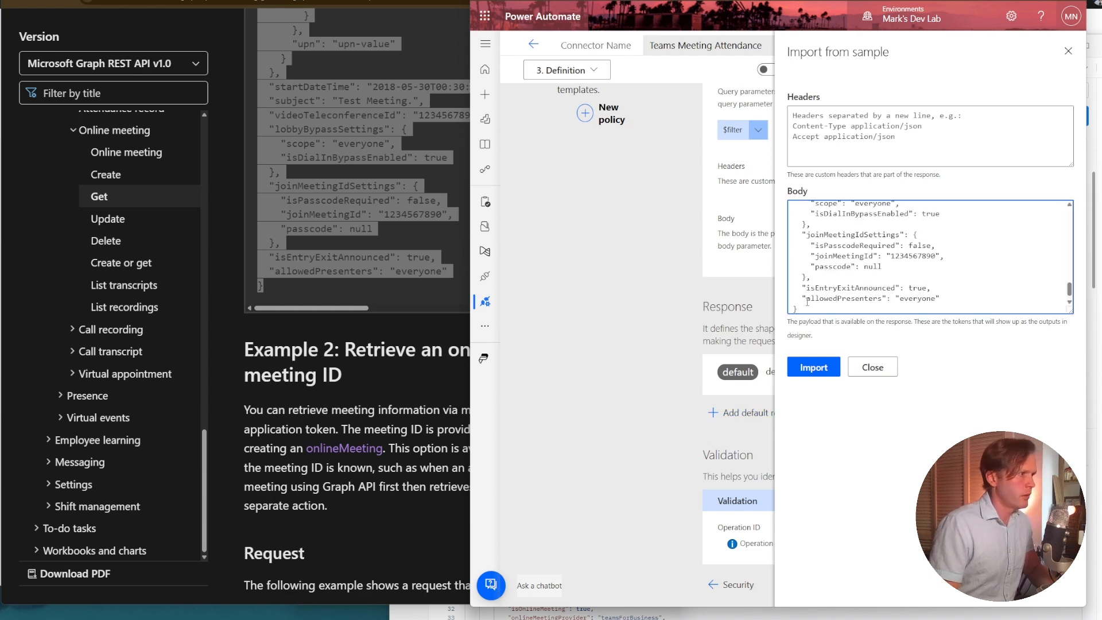
click(802, 366)
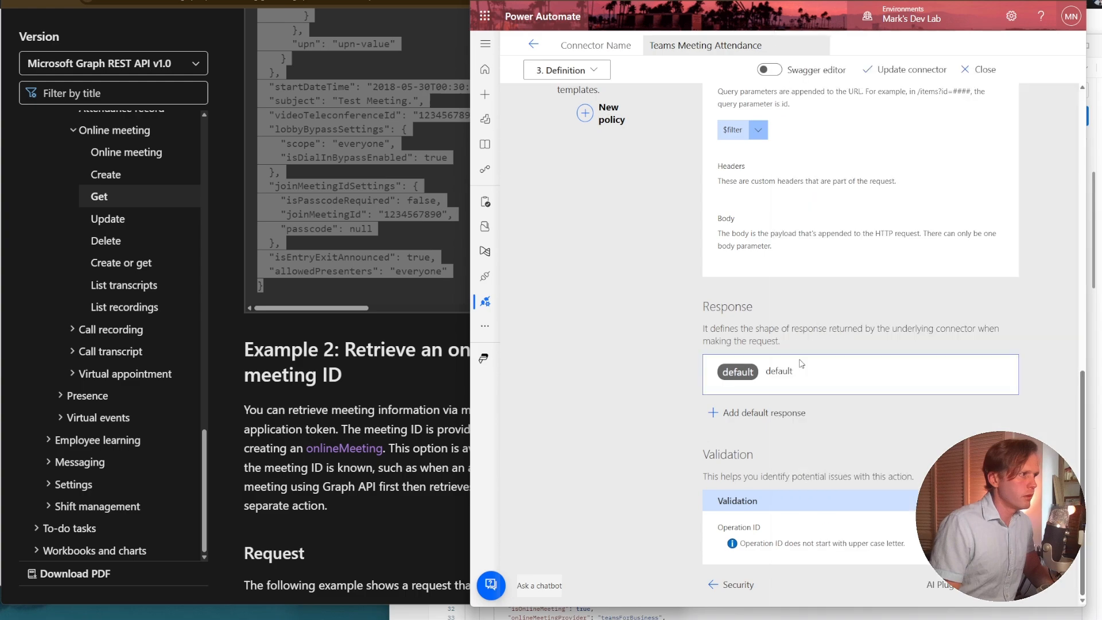
Review the body fields in the default response of the Get Online Meeting action.
click(744, 379)
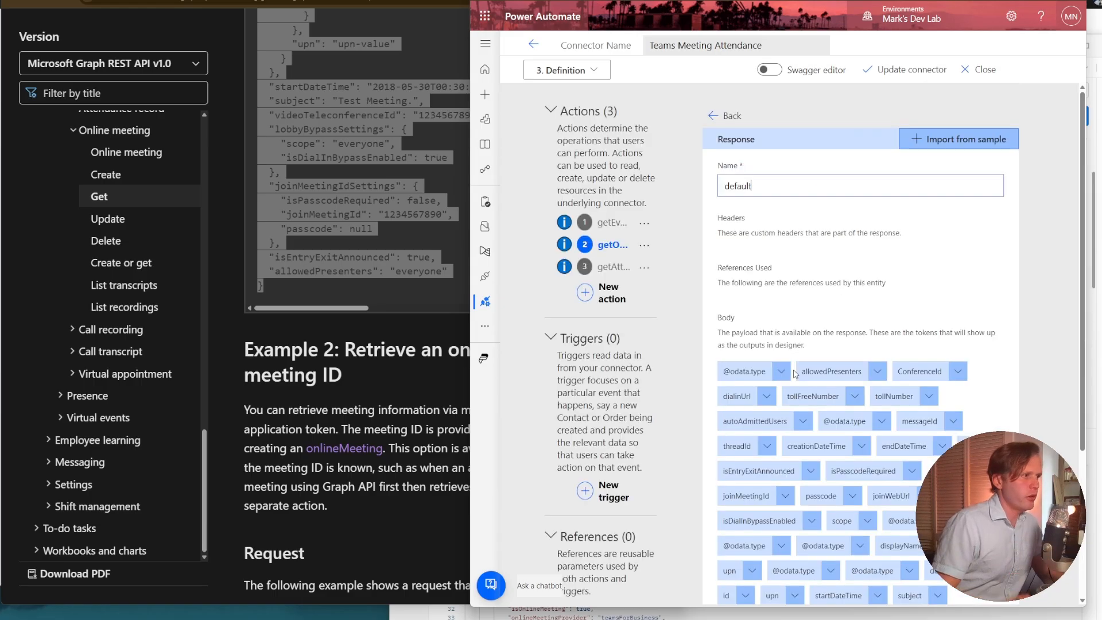
scroll(823, 304, down, 3)
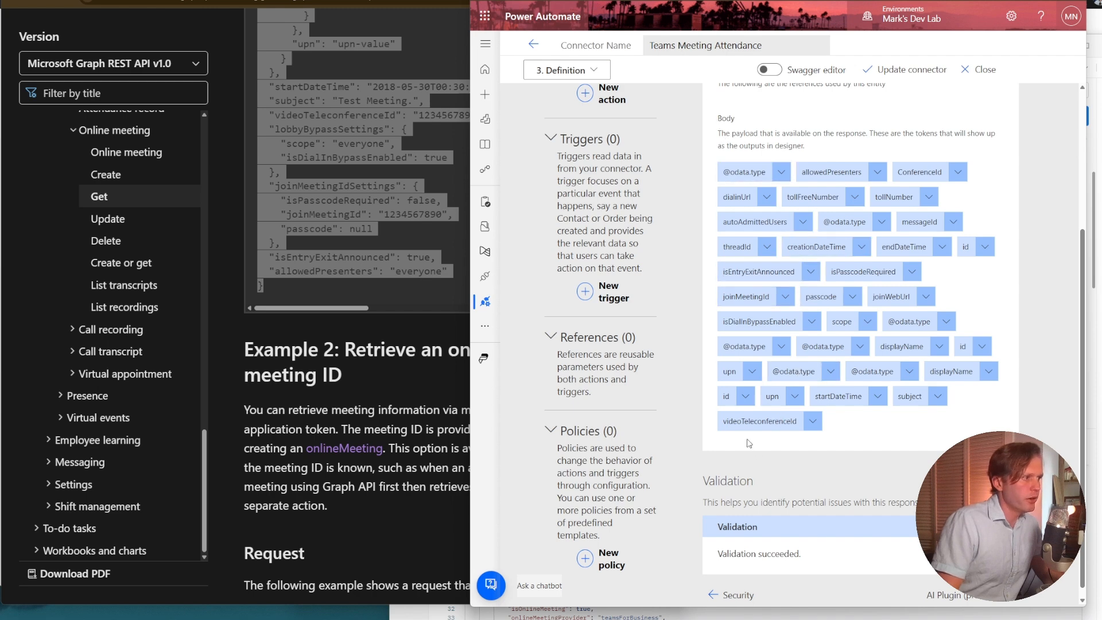
scroll(728, 397, up, 3)
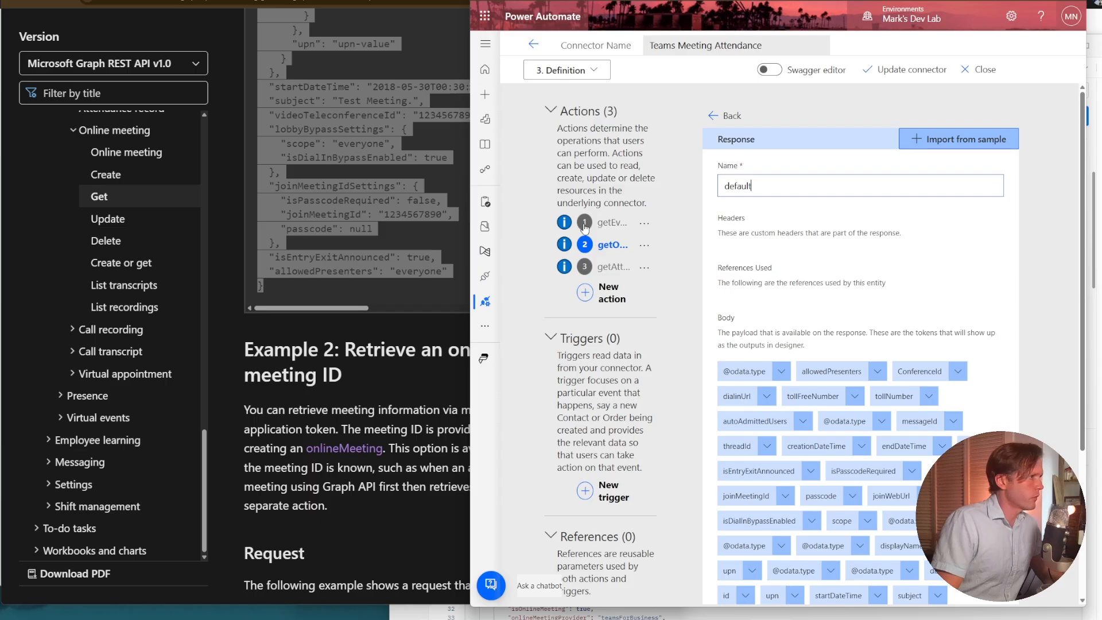
Add a new blank action to the connector and open the List attendanceRecords page under Attendance record in the Microsoft Graph documentation.
click(592, 299)
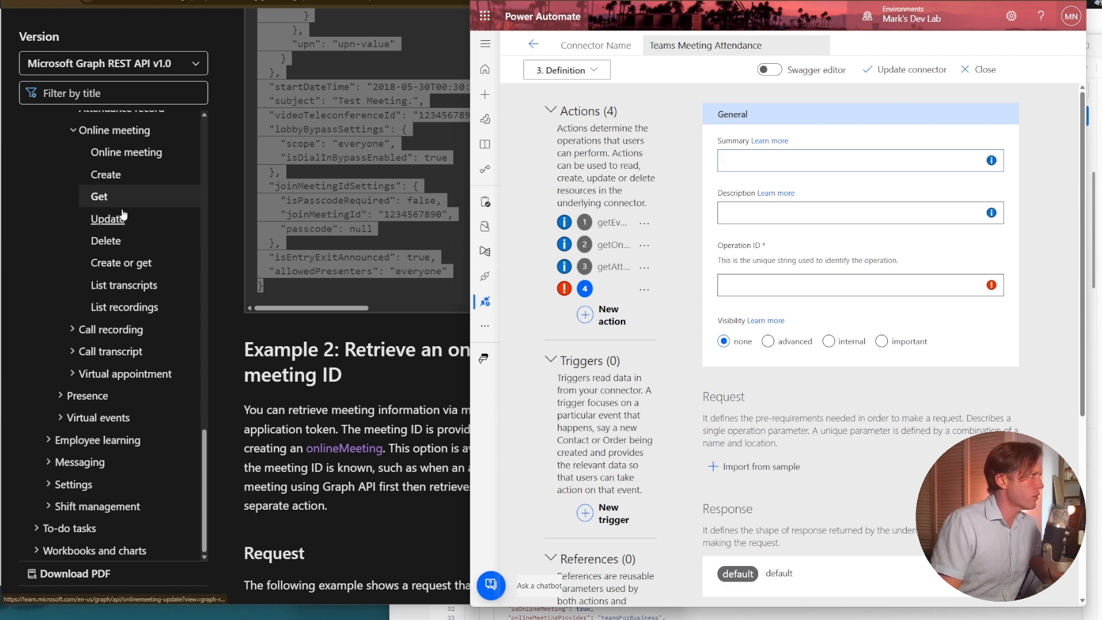
scroll(122, 211, up, 4)
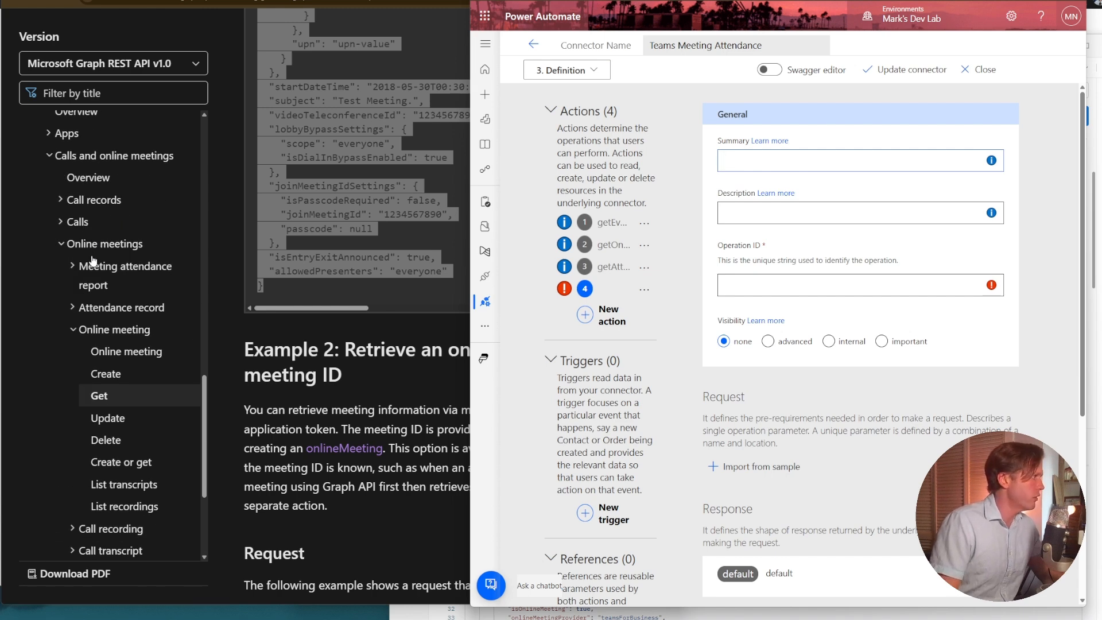
click(103, 308)
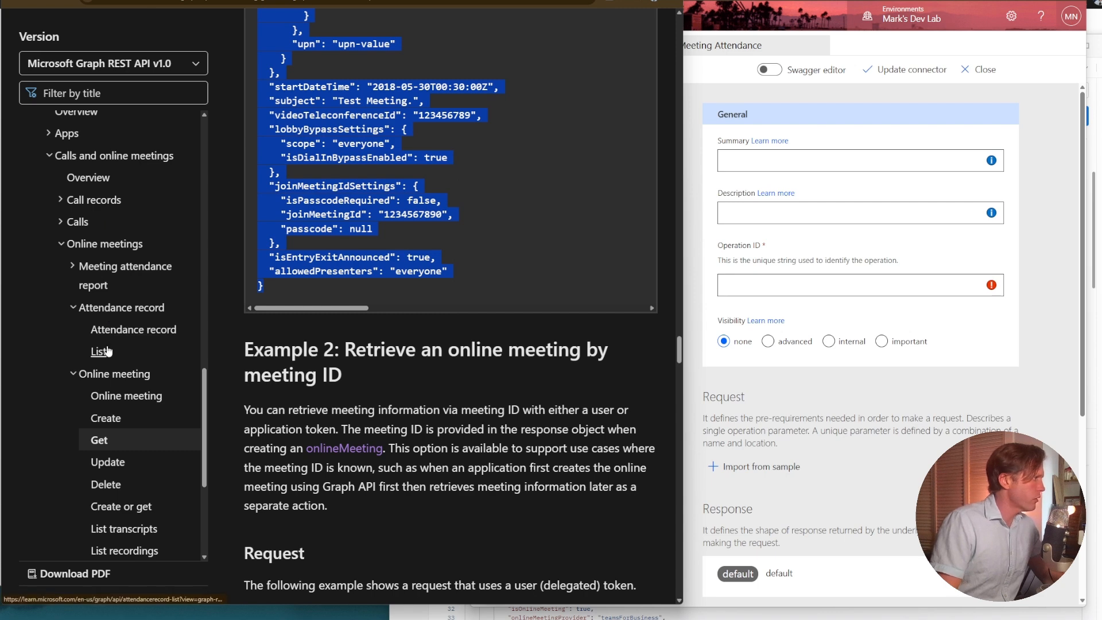
click(107, 351)
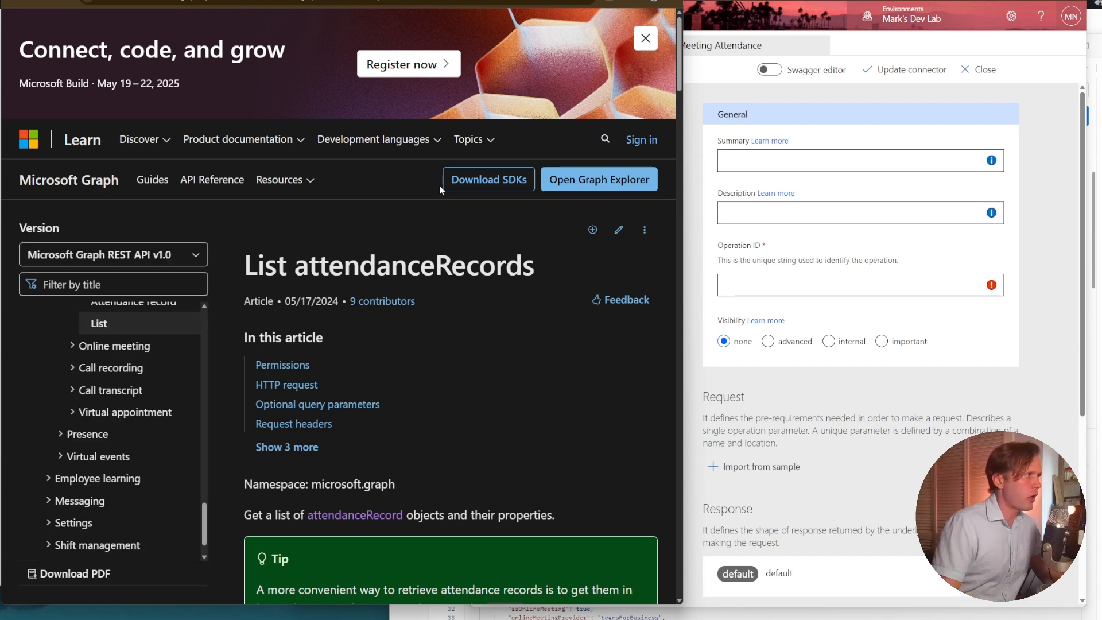
scroll(440, 240, down, 3)
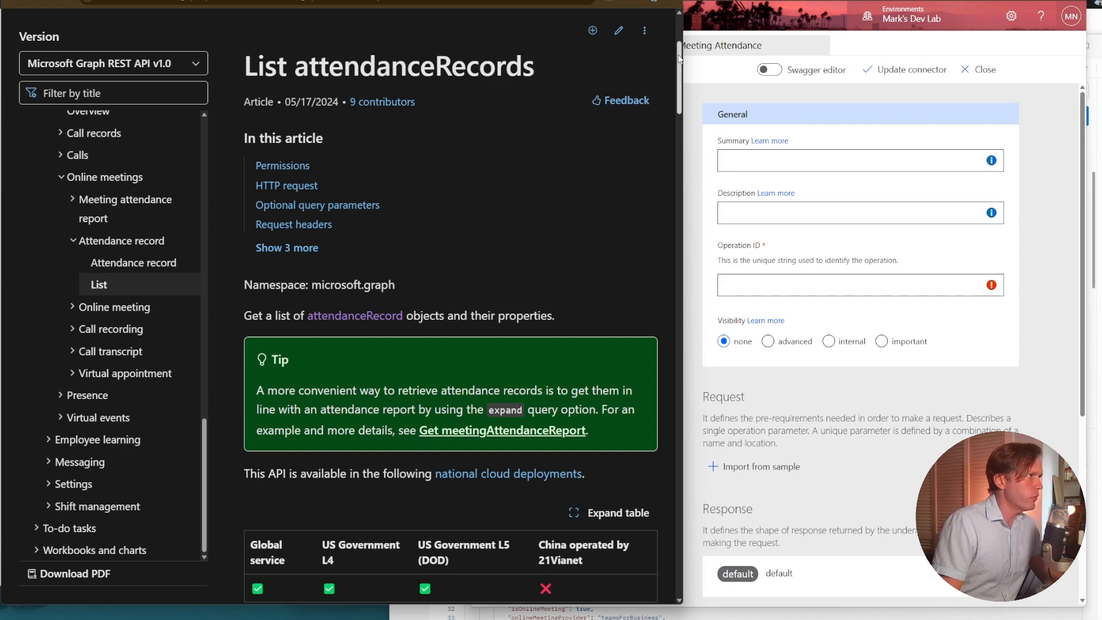
Examine the emailAddress, displayName, joinDateTime and leaveDateTime fields in the sample response of List attendanceRecords.
drag(679, 57, 678, 359)
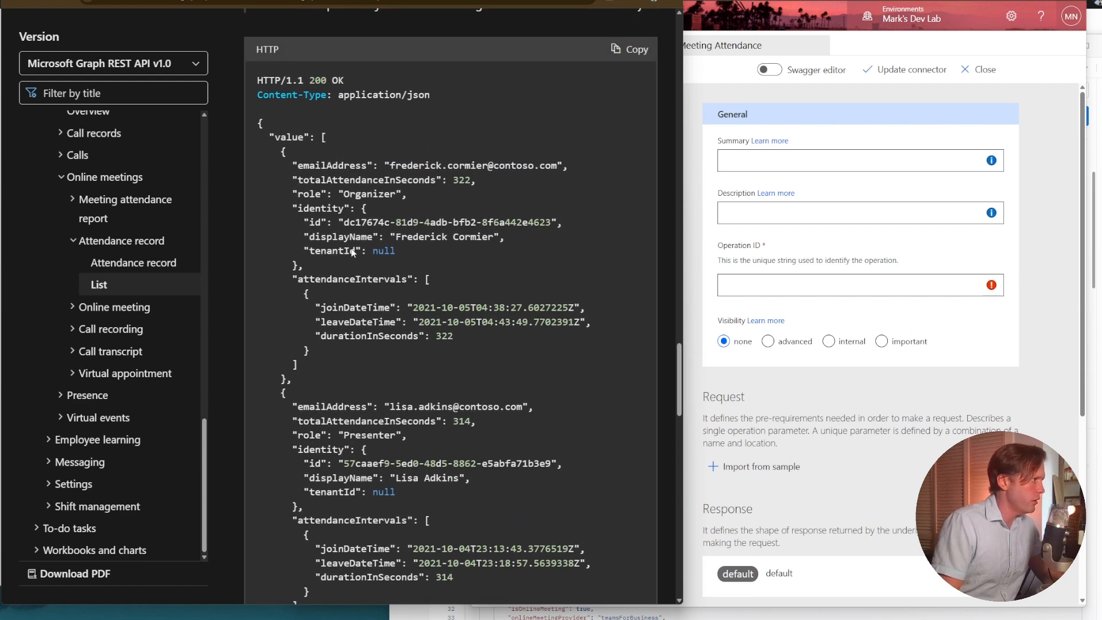
double_click(331, 166)
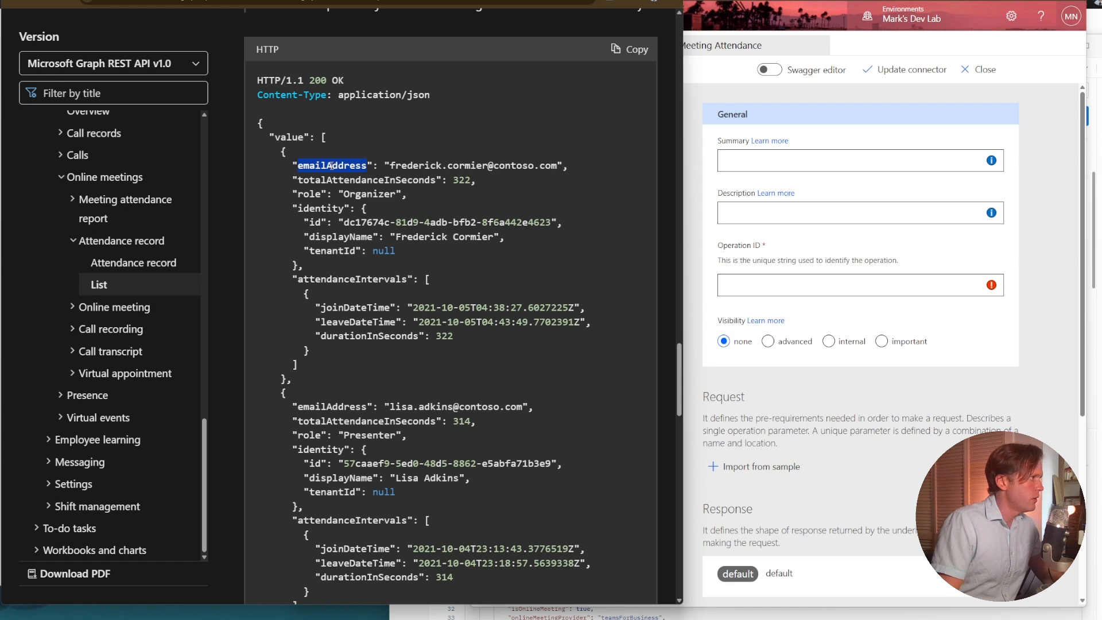
click(322, 237)
double_click(323, 237)
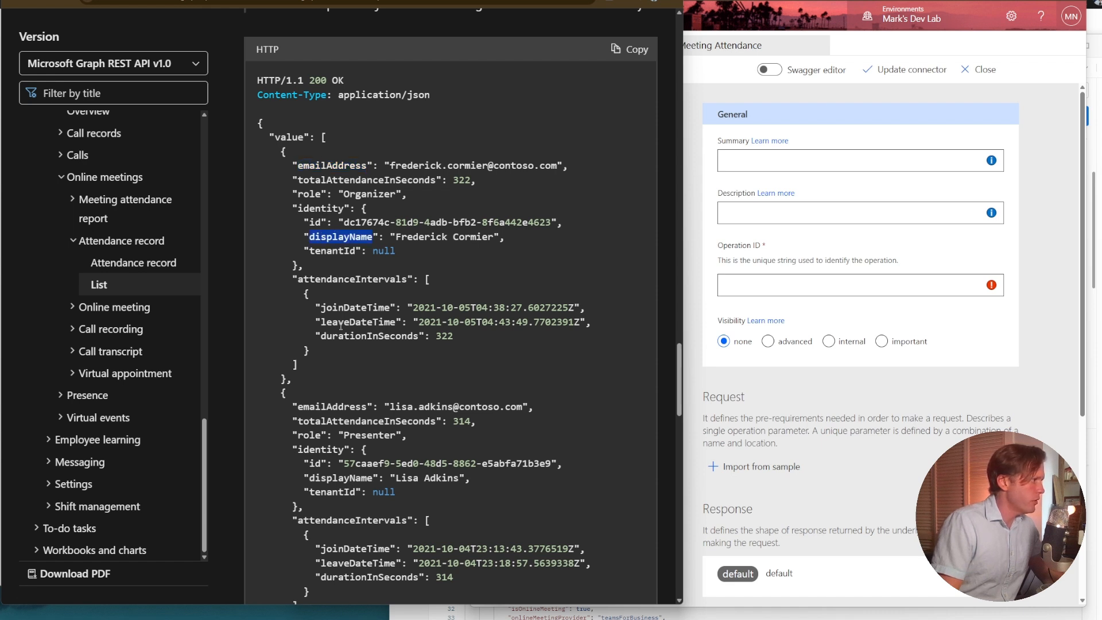
click(339, 308)
double_click(340, 308)
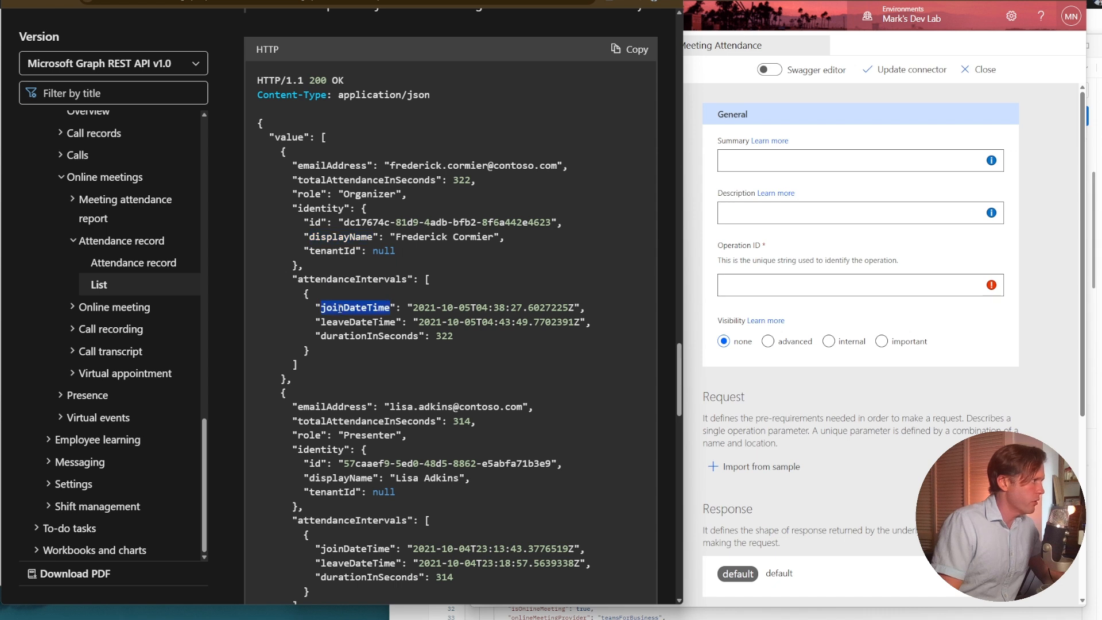
double_click(342, 322)
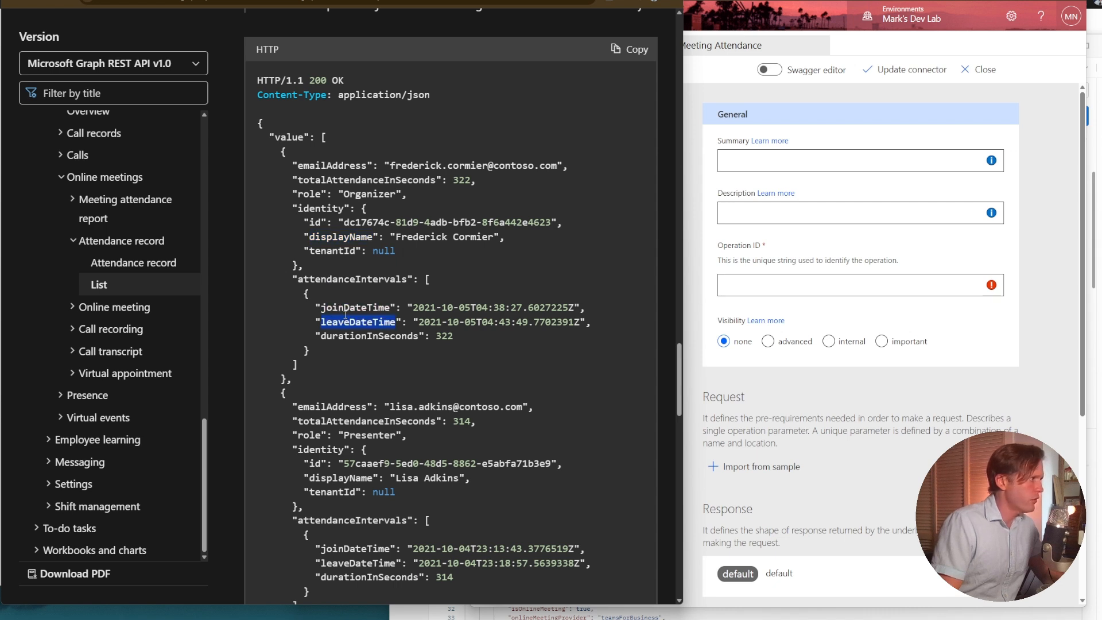
Examine the durationInSeconds and totalAttendanceInSeconds fields in the sample response of List attendanceRecords.
click(348, 333)
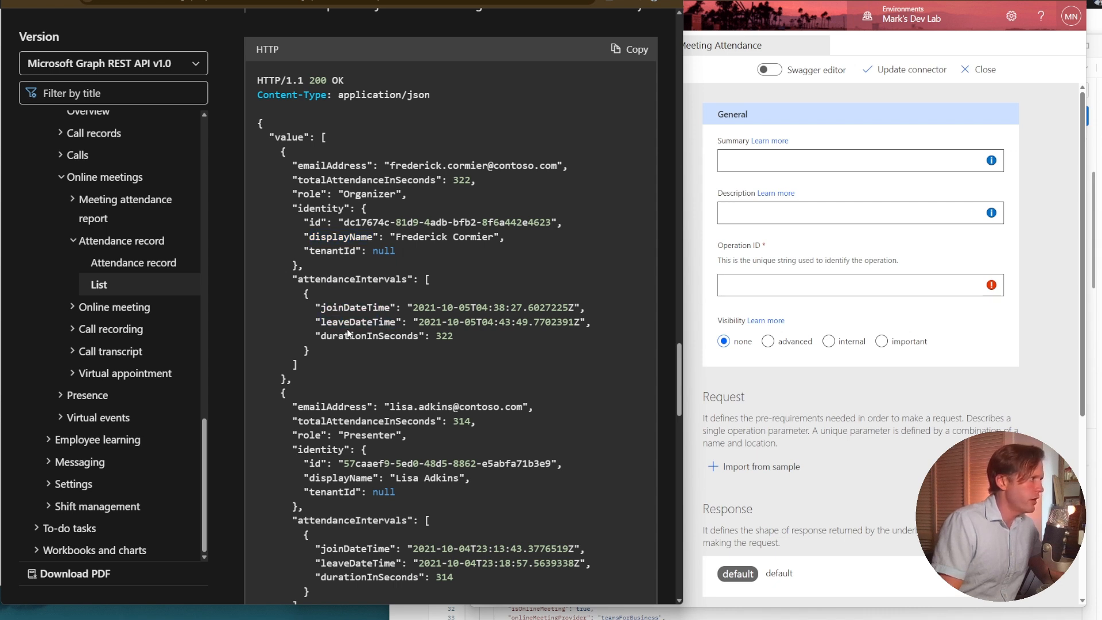
double_click(349, 336)
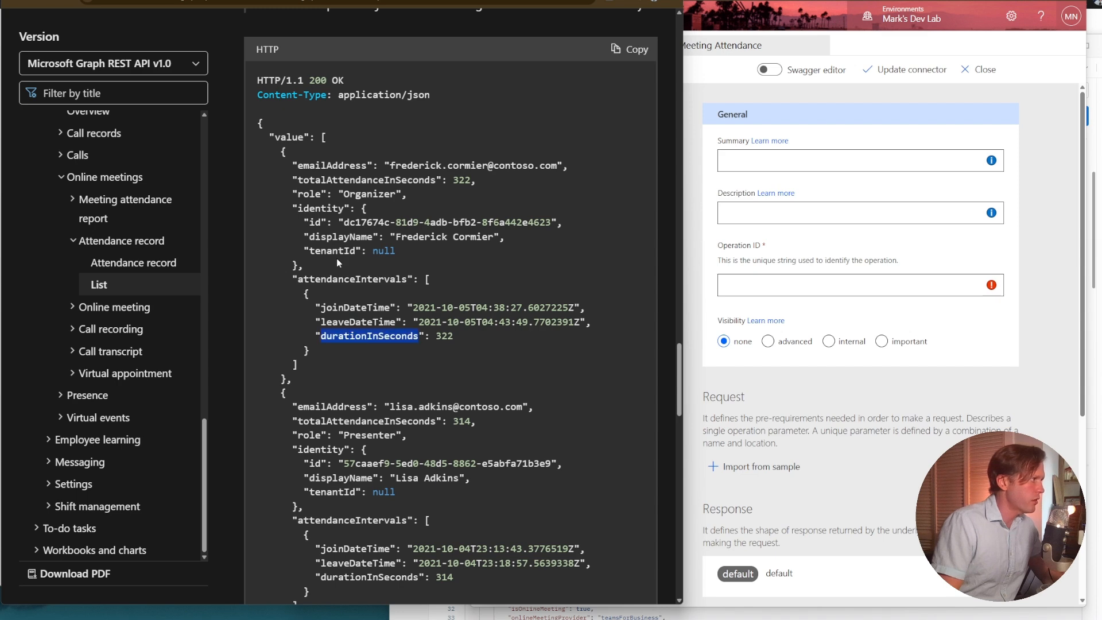
scroll(339, 265, down, 2)
scroll(345, 310, up, 3)
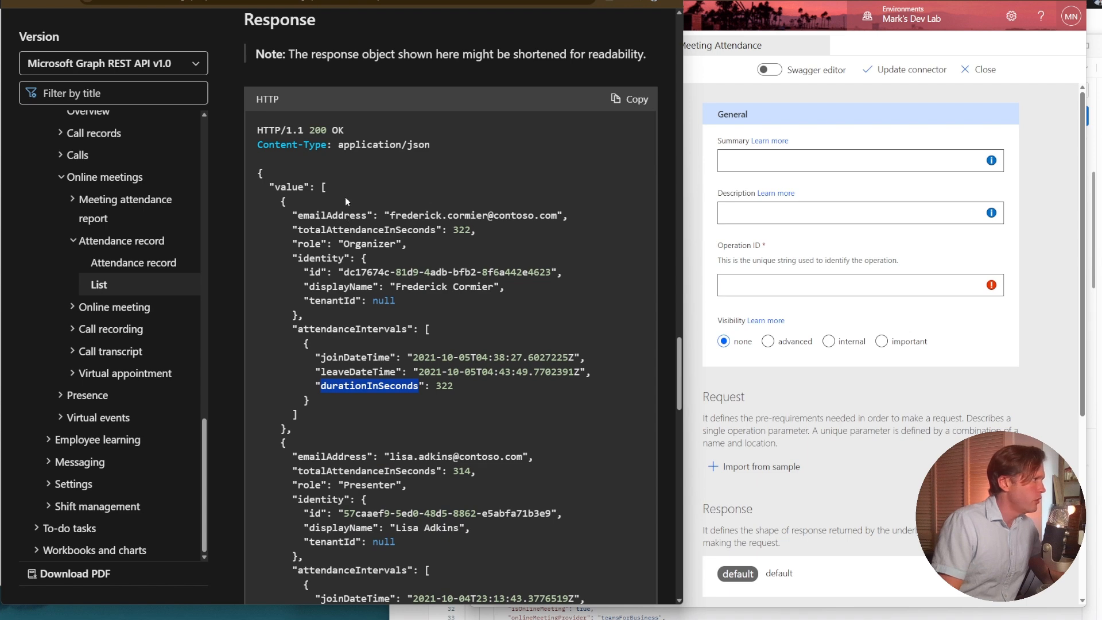
double_click(360, 230)
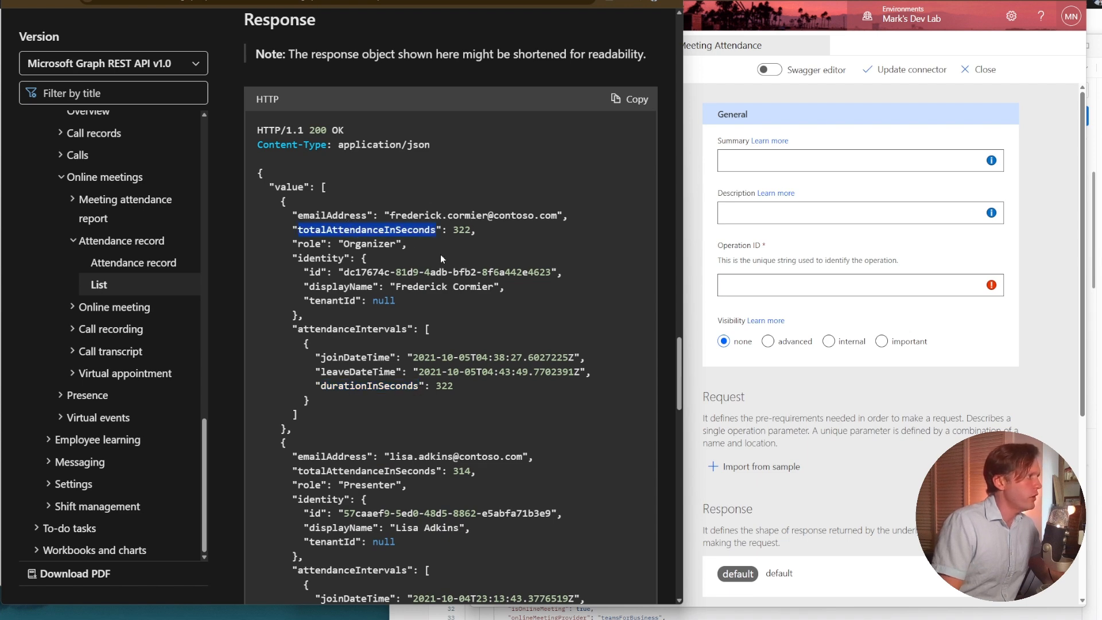
Copy the /users/{userId} request path for attendanceRecords from the documentation and set the new action's summary to "Get Attendance Records".
scroll(441, 258, up, 10)
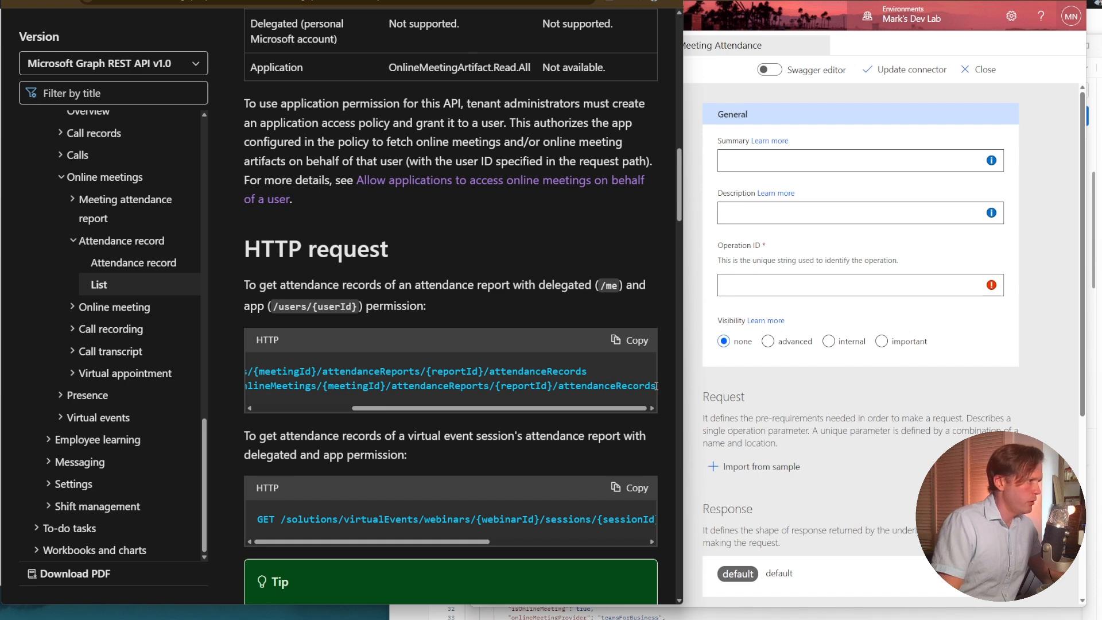
drag(654, 386, 282, 386)
key(ctrl+c)
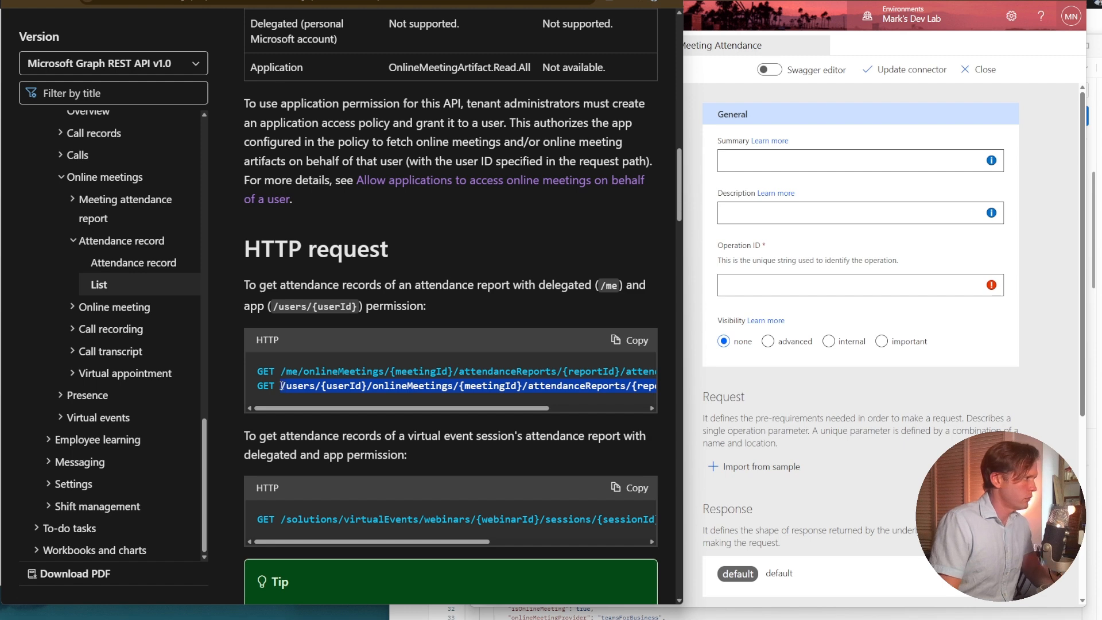
click(884, 153)
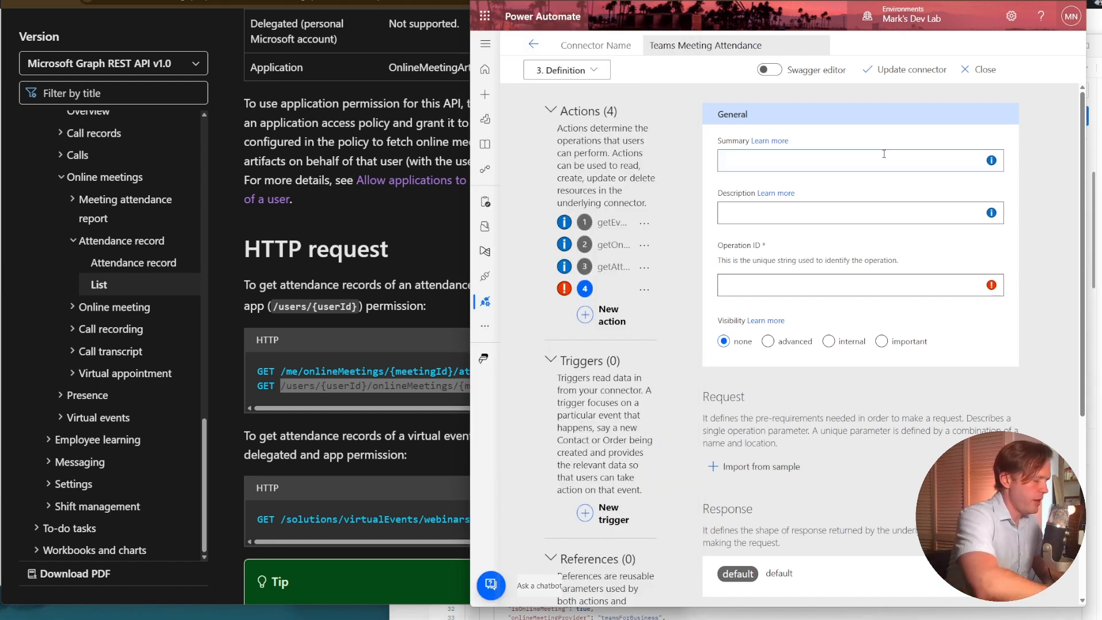
text(Get A)
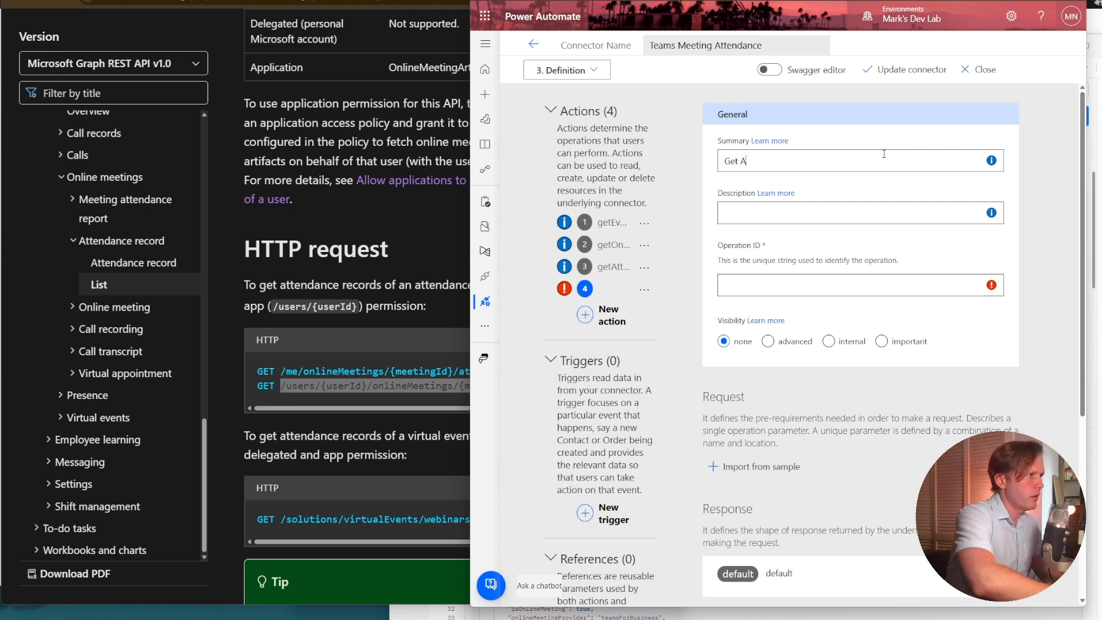
text(ttendance Rec)
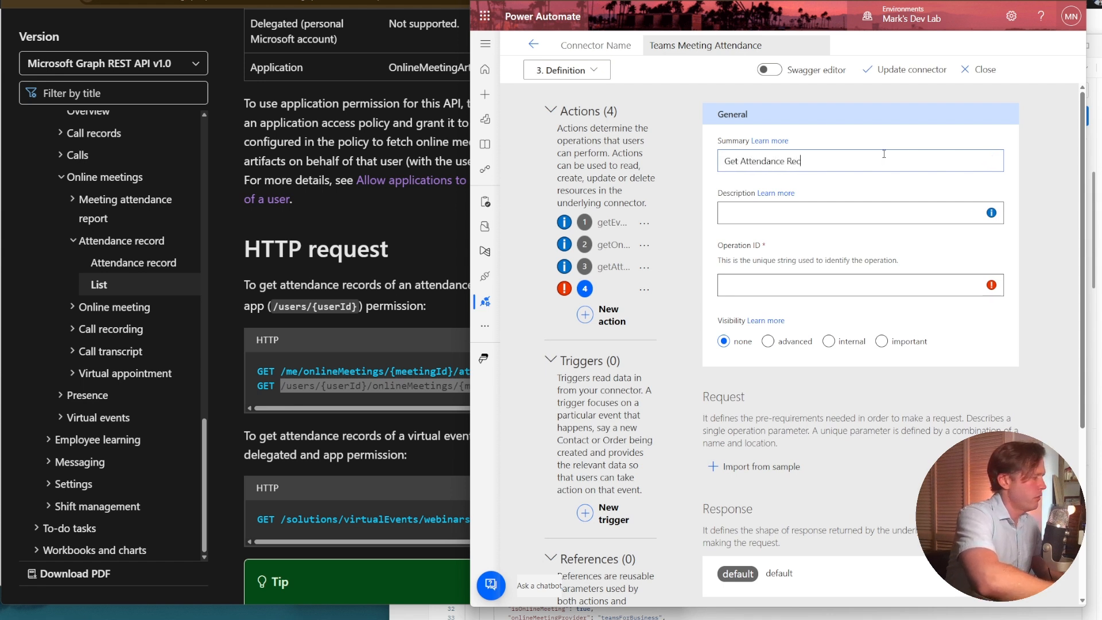
text(ords)
Set the description to "Get attendance records for online meeting", the operation ID to getAttendanceRecords and the visibility to important.
click(904, 213)
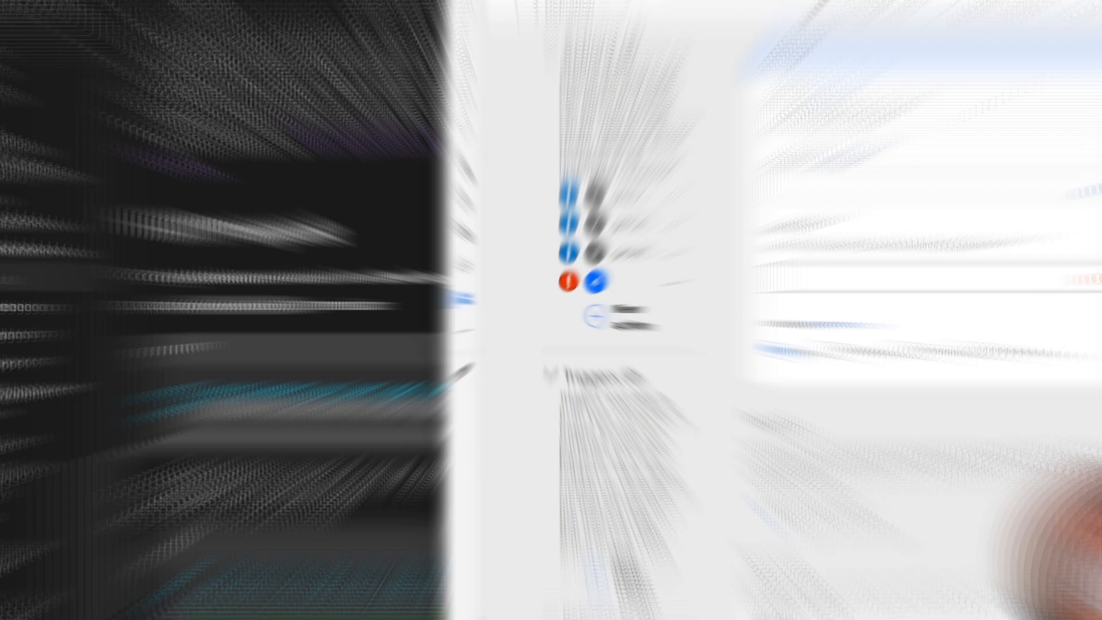
text(Get a)
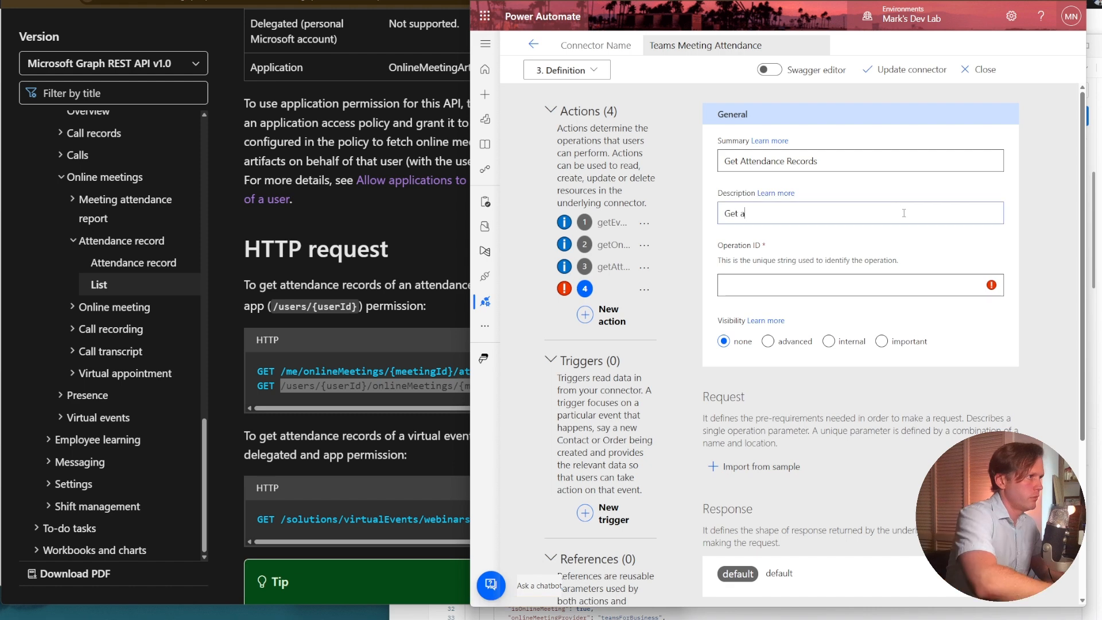
text(ttendance records for online meeting)
click(853, 283)
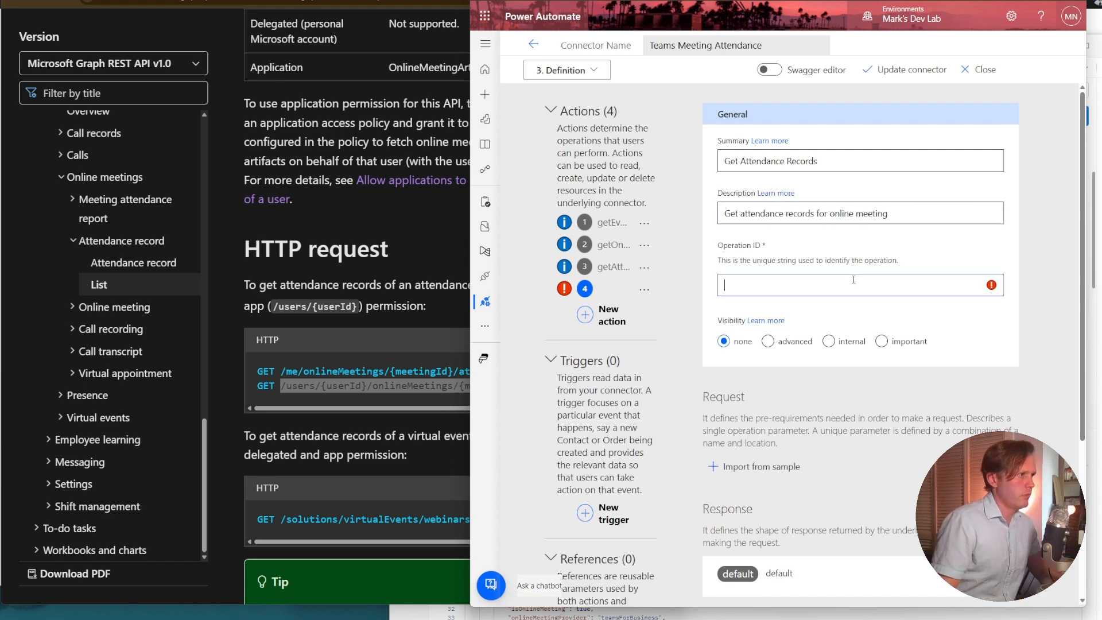
text(getAttendanceRecords)
click(882, 341)
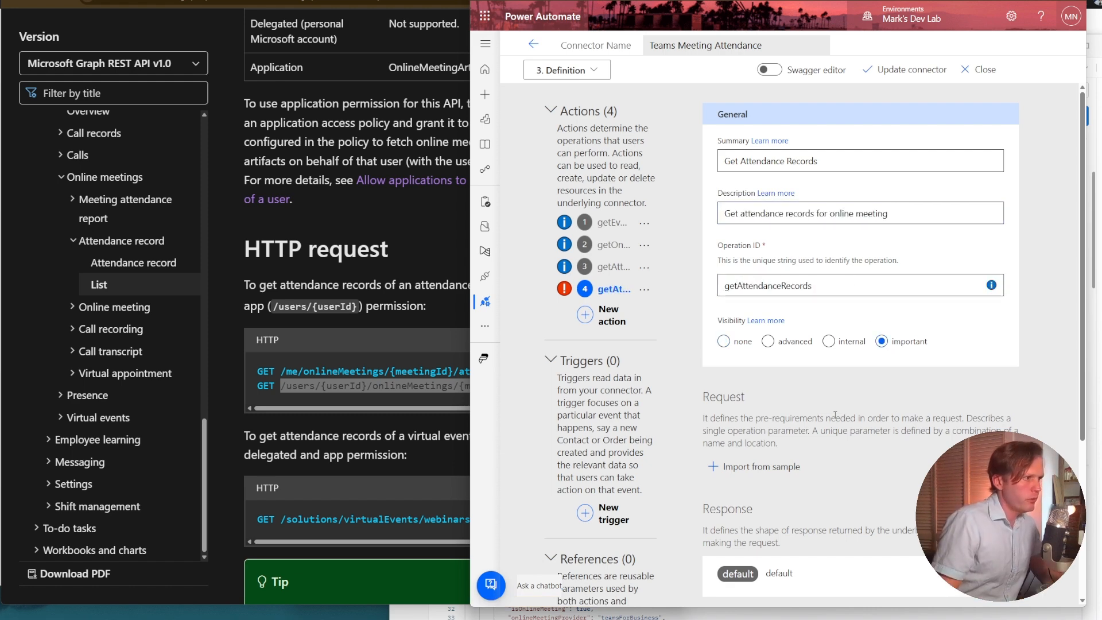
Import the action's request as a GET sample with the URL /users/{userId}/onlineMeetings/{meetingId}/attendanceReports/{reportId}/attendanceRecords.
click(780, 466)
click(850, 178)
key(ctrl+v)
click(794, 117)
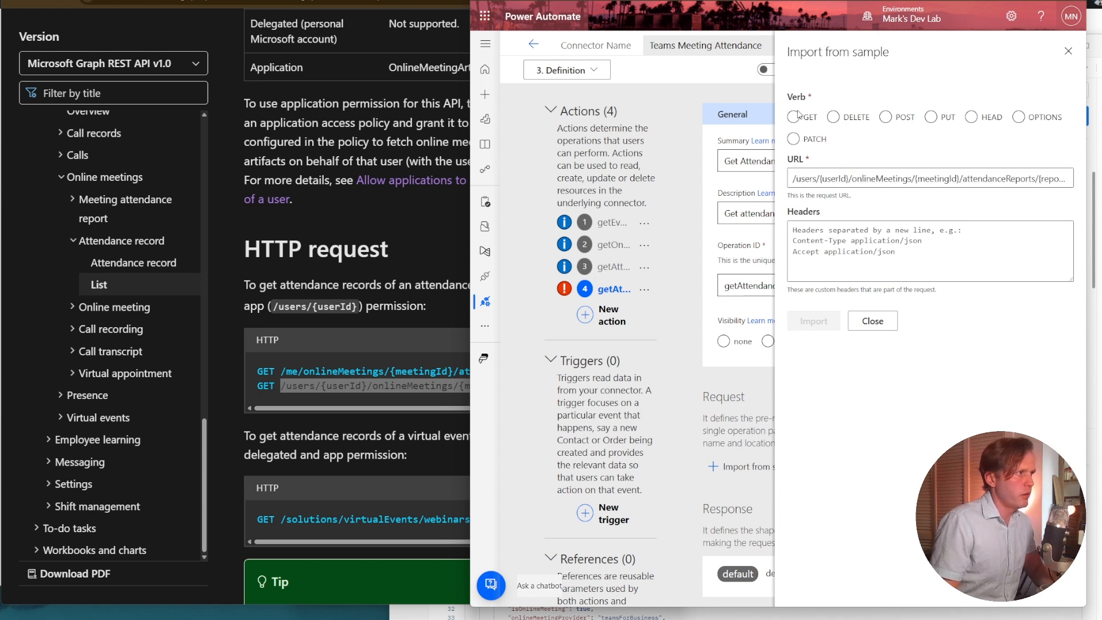
click(835, 174)
key(End)
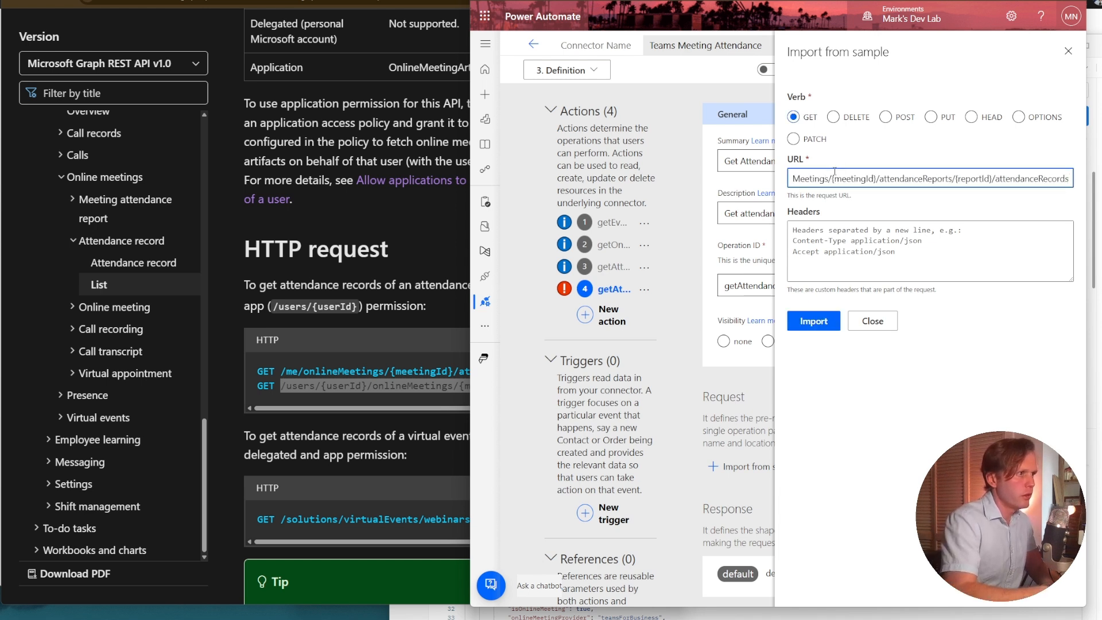
click(834, 320)
scroll(829, 344, down, 5)
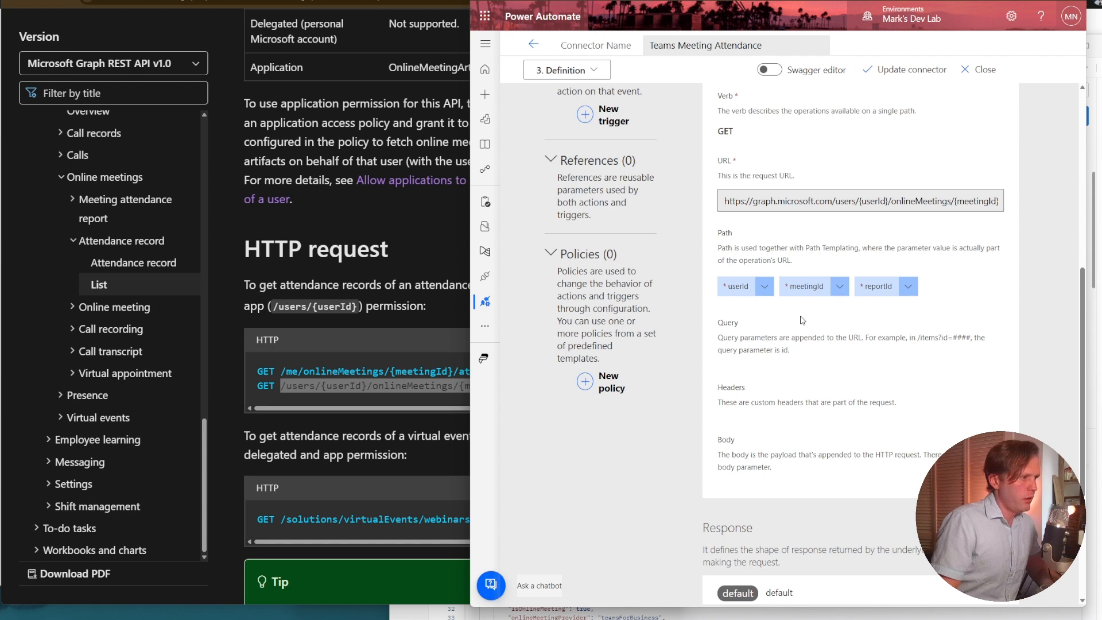
click(764, 287)
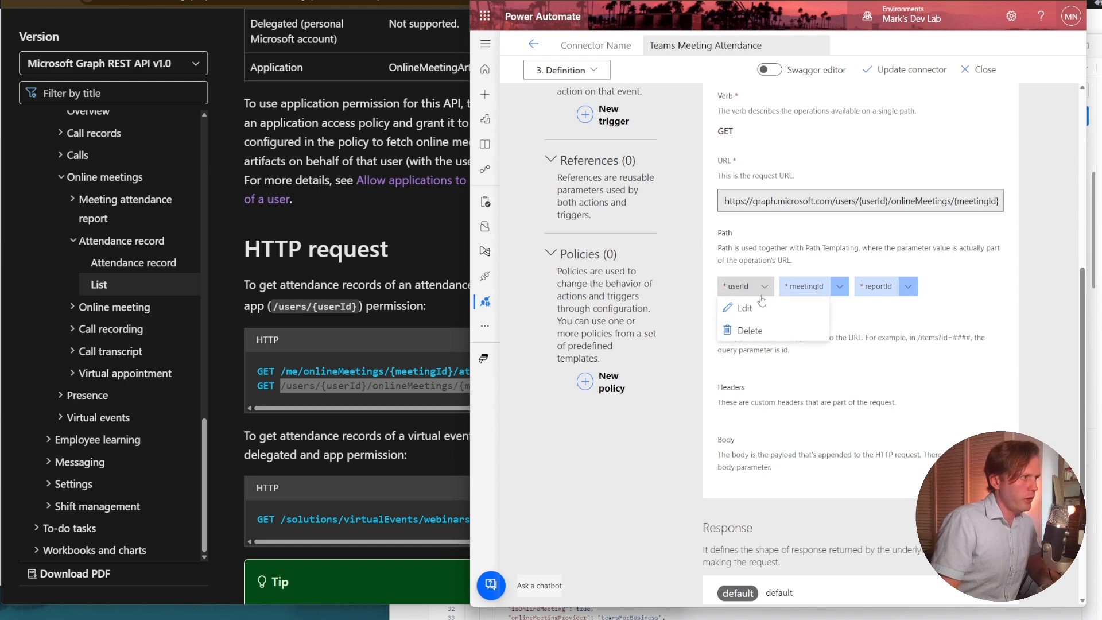
click(903, 331)
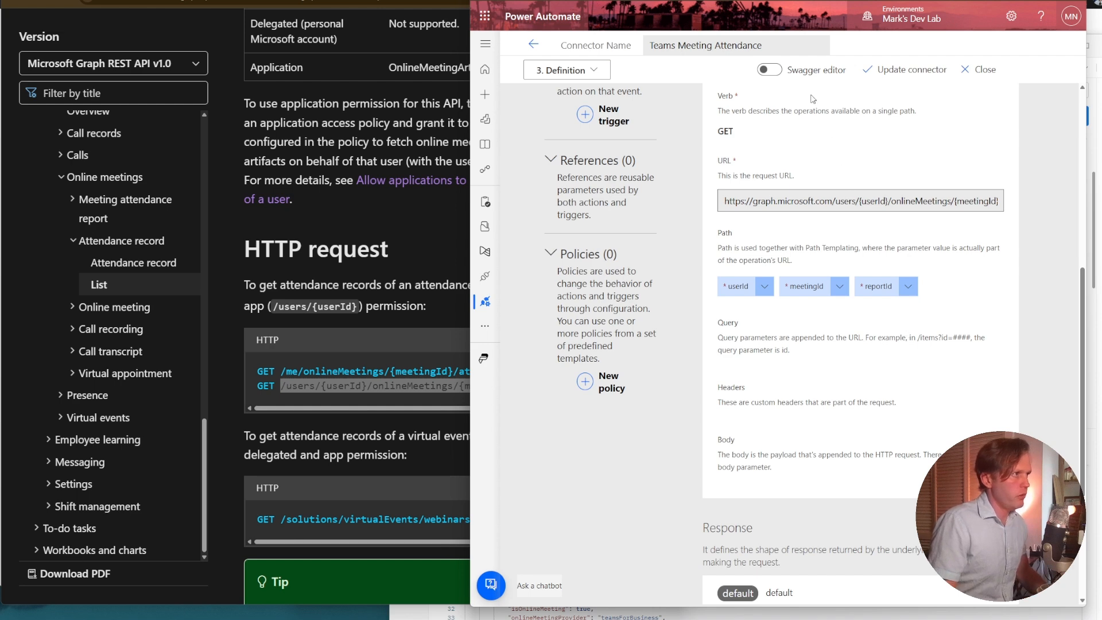
Switch the connector definition to the Swagger editor and review the YAML of the List Calendar Events action.
click(778, 72)
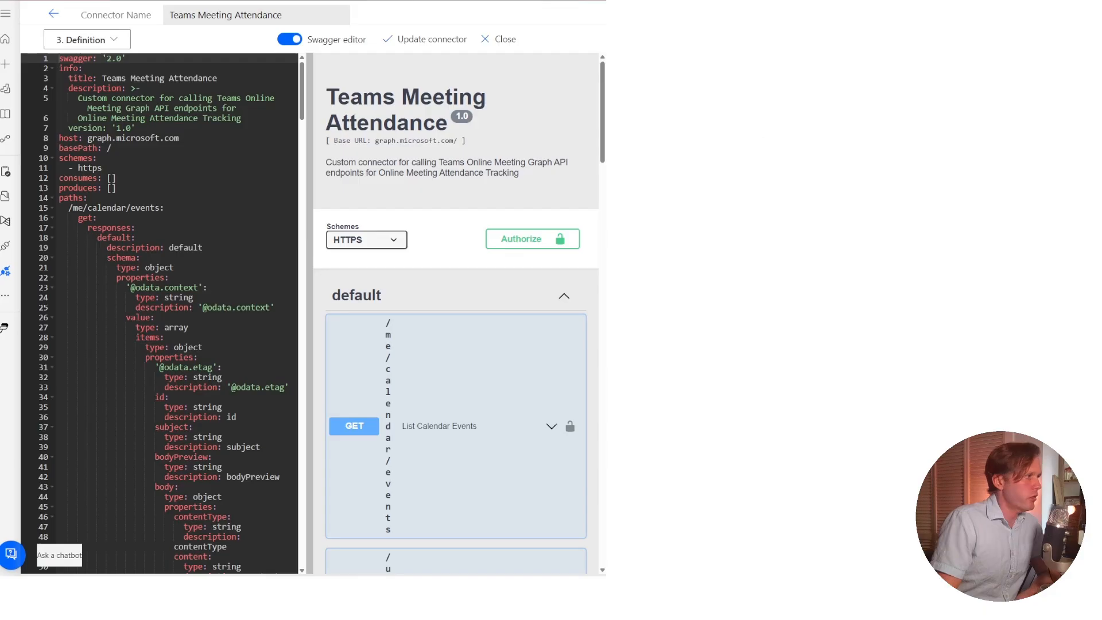
scroll(282, 315, down, 3)
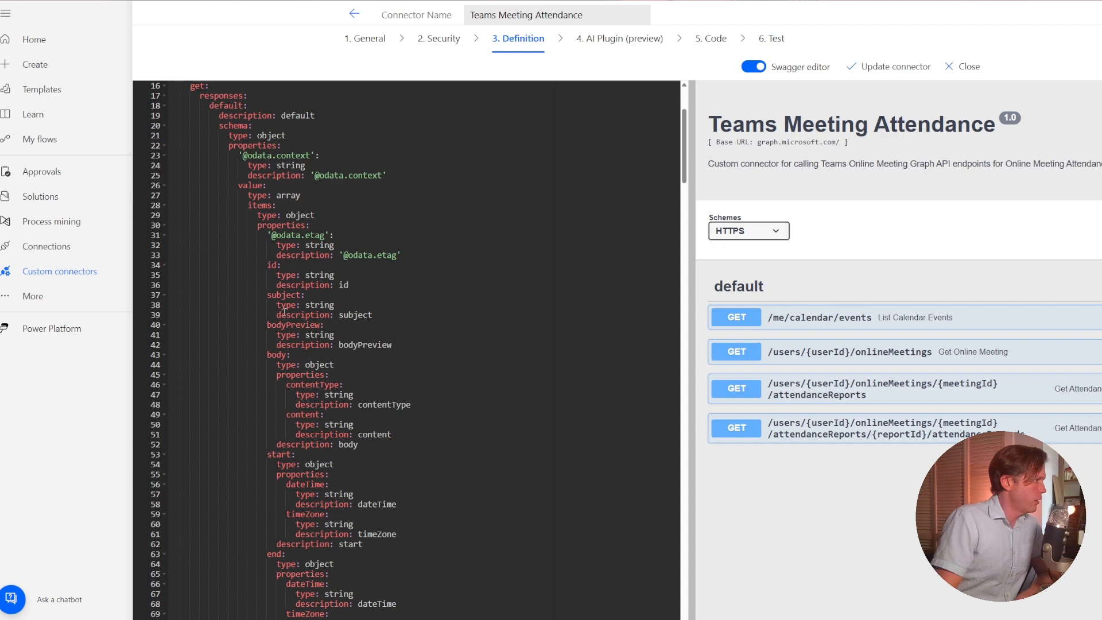
scroll(287, 298, up, 3)
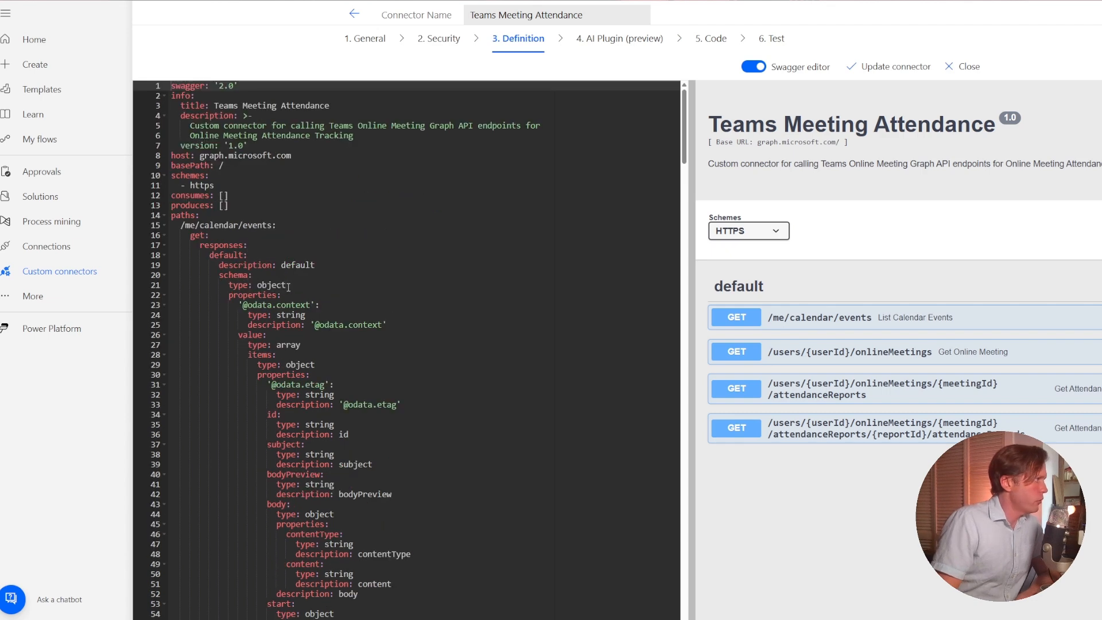
scroll(263, 242, down, 3)
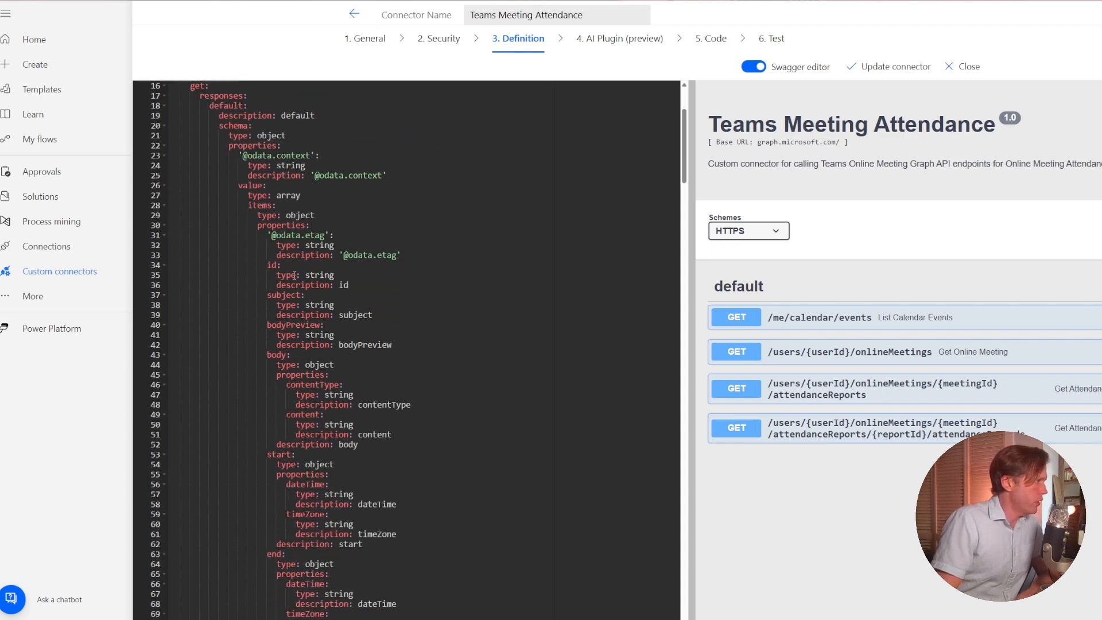
scroll(294, 276, down, 4)
scroll(294, 275, down, 8)
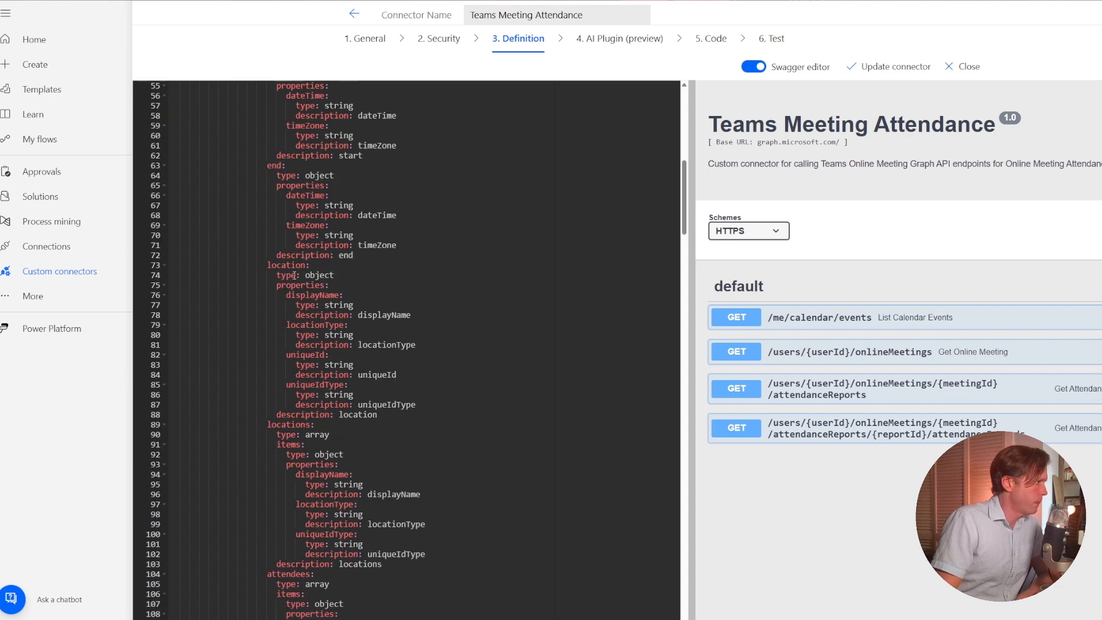
scroll(294, 275, down, 9)
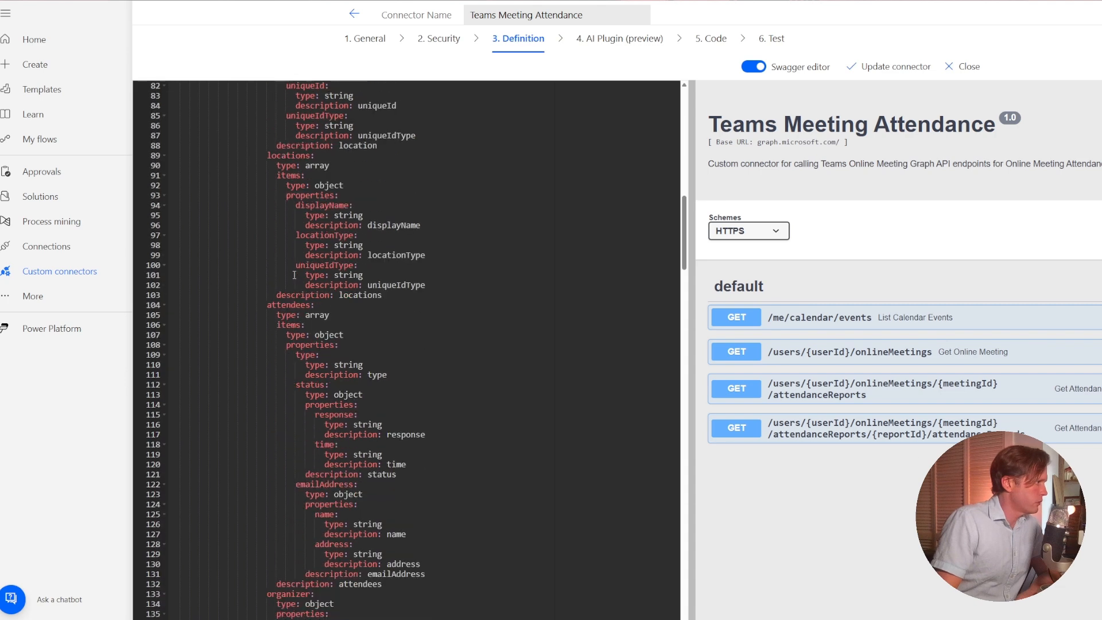
scroll(385, 305, down, 4)
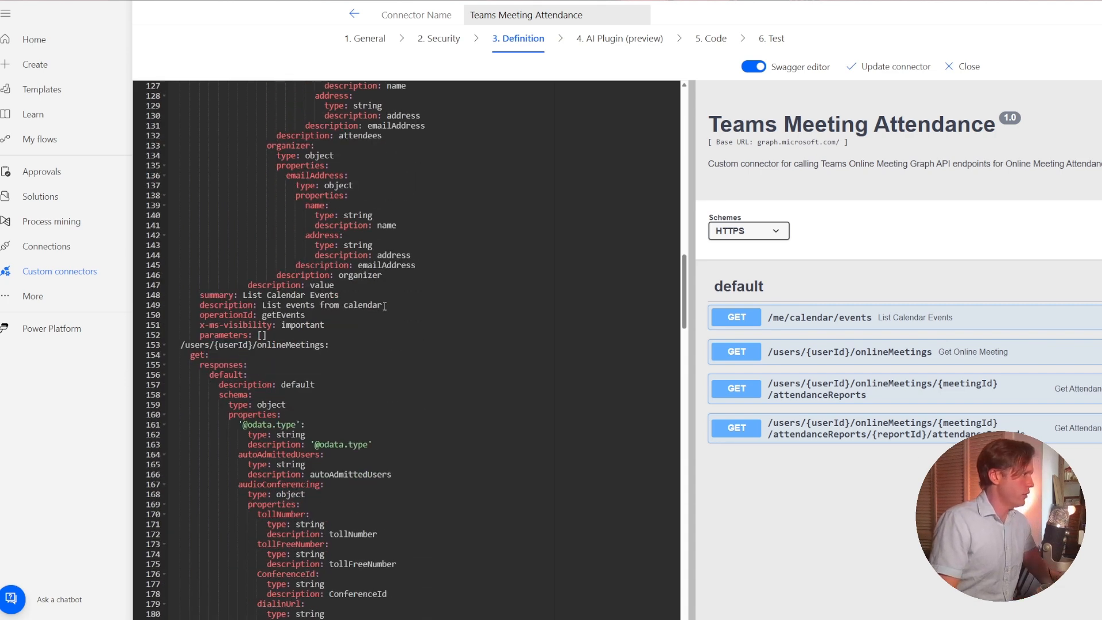
Search the Swagger code for userId and select the x-ms-visibility line of that parameter in the Get Online Meeting action.
click(317, 228)
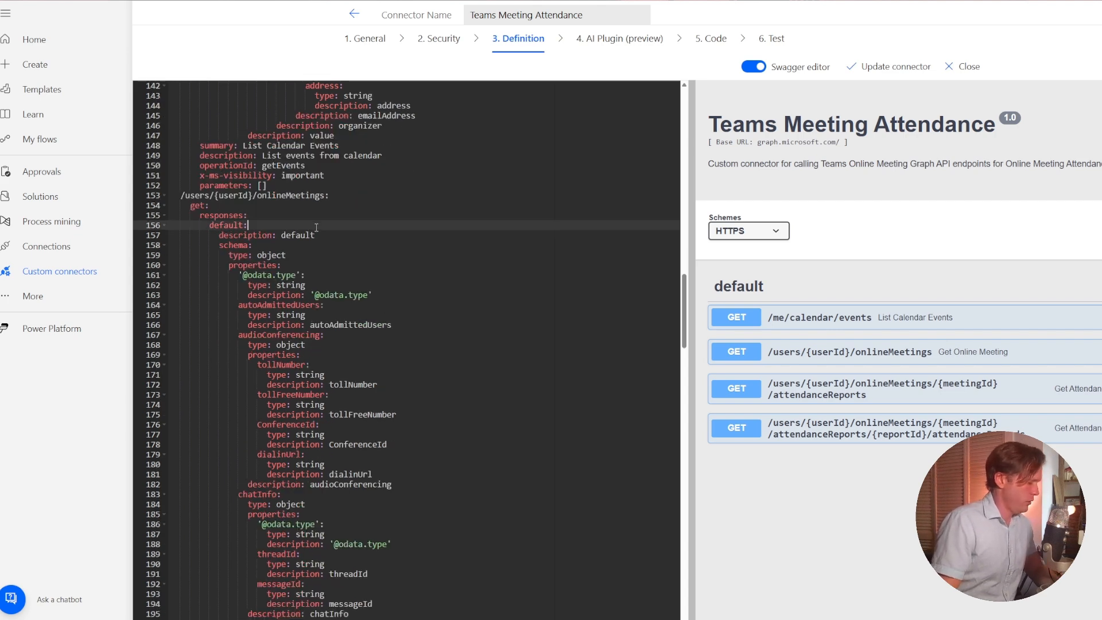
key(ctrl+f)
text(userId)
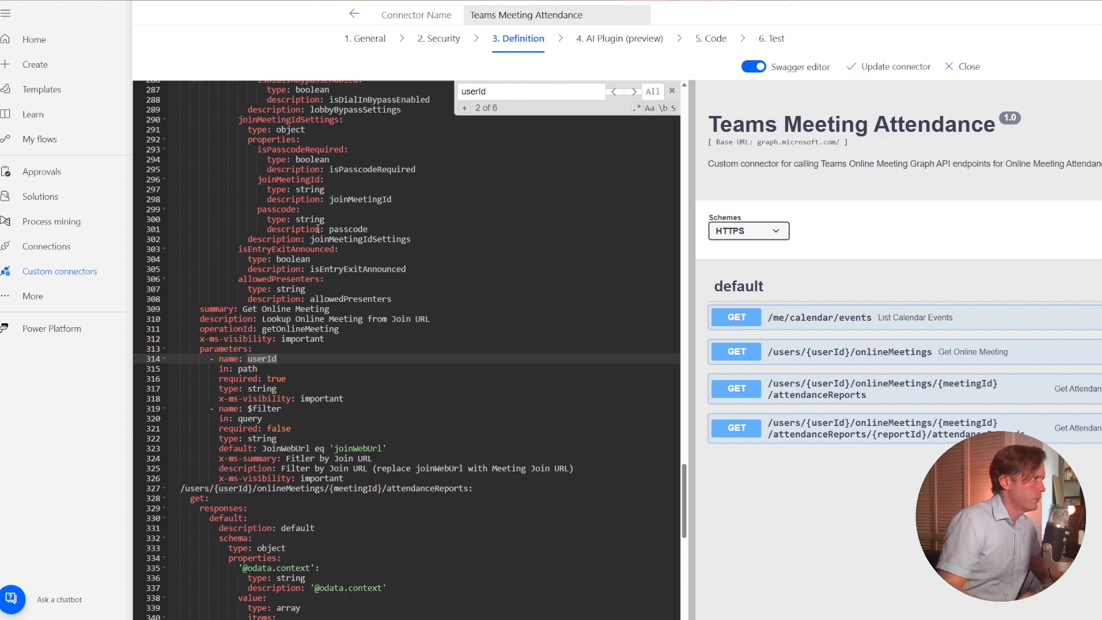
scroll(412, 339, down, 3)
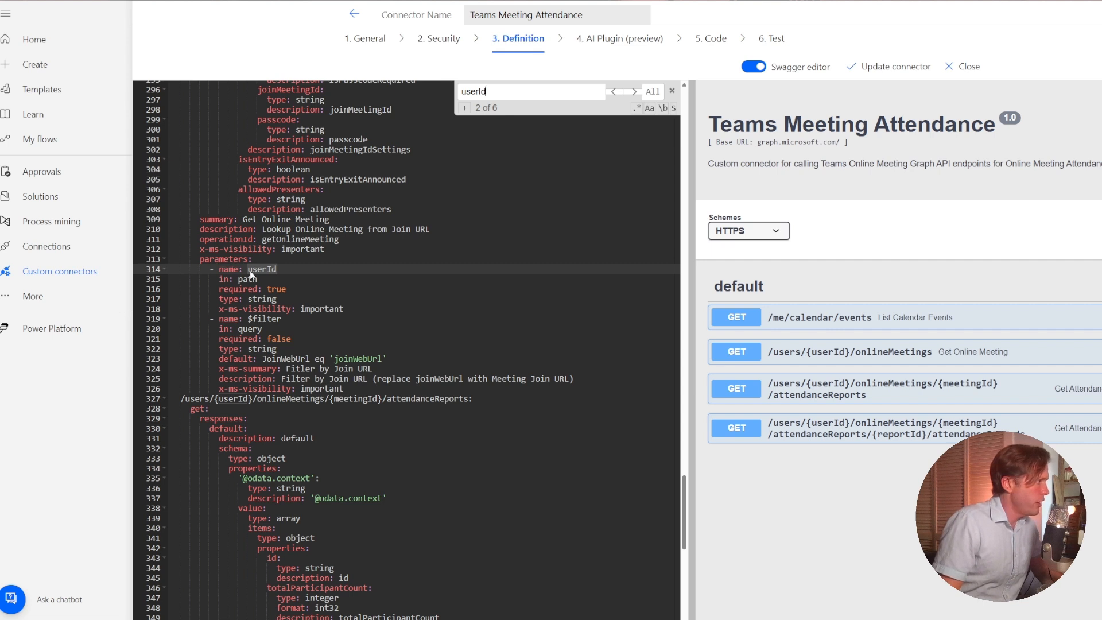
click(218, 290)
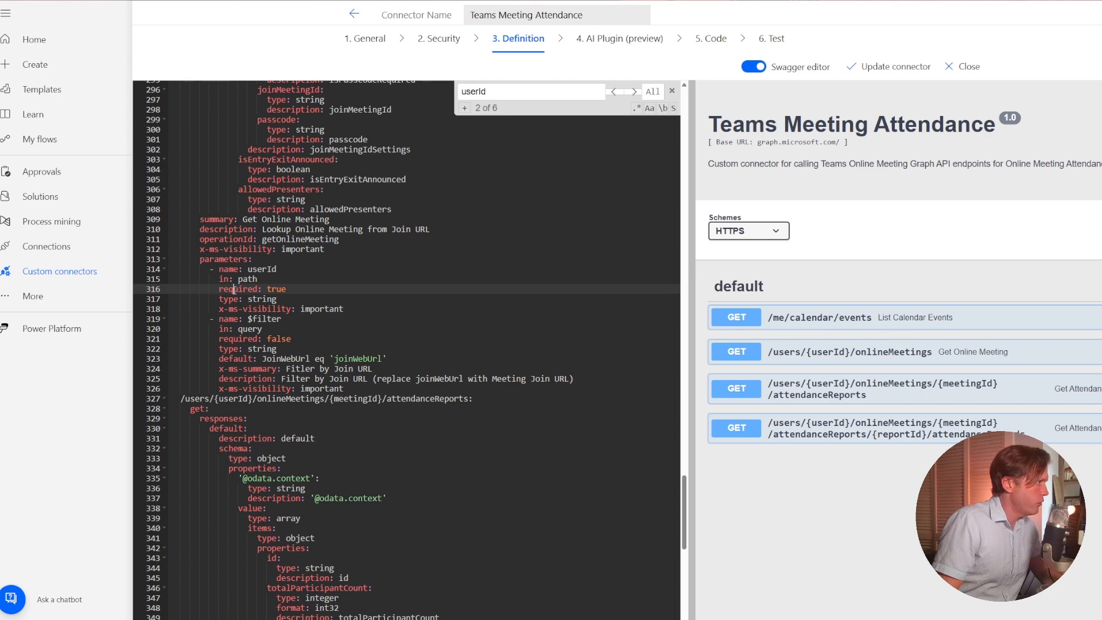
triple_click(235, 290)
triple_click(344, 310)
key(ctrl+c)
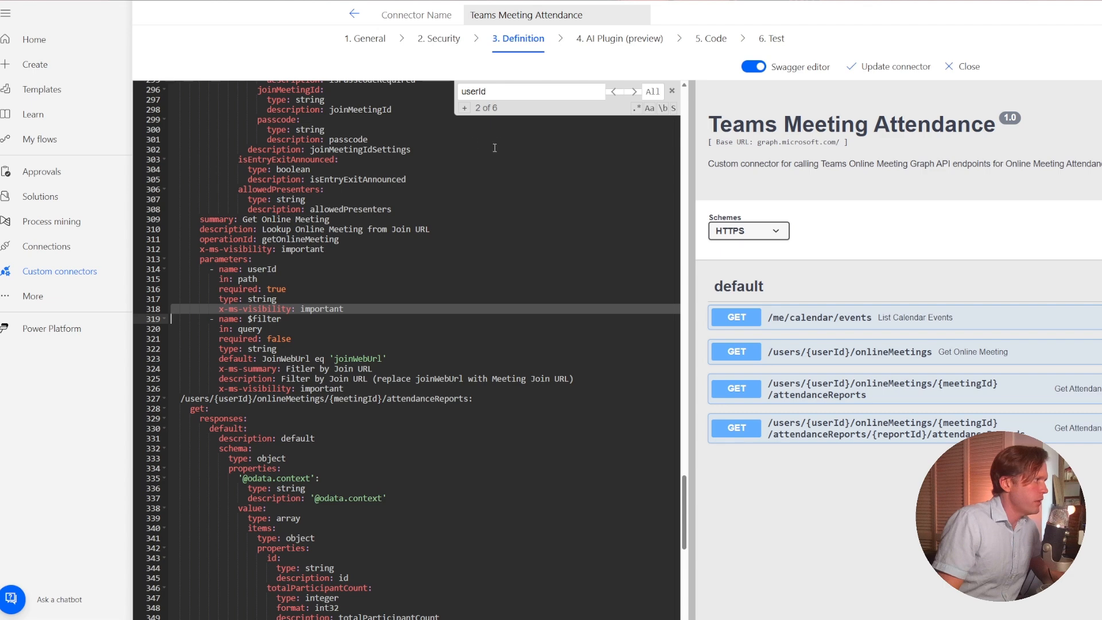
Go through the further userId matches to the attendanceRecords path and locate the parameters block of the Get Attendance Records action.
click(634, 92)
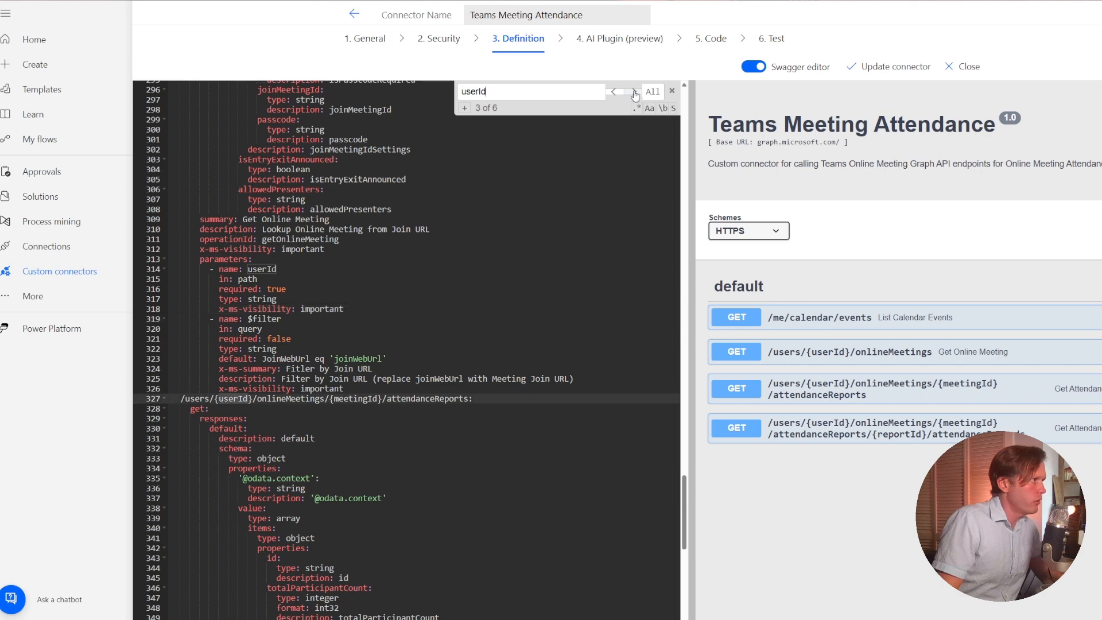
click(635, 92)
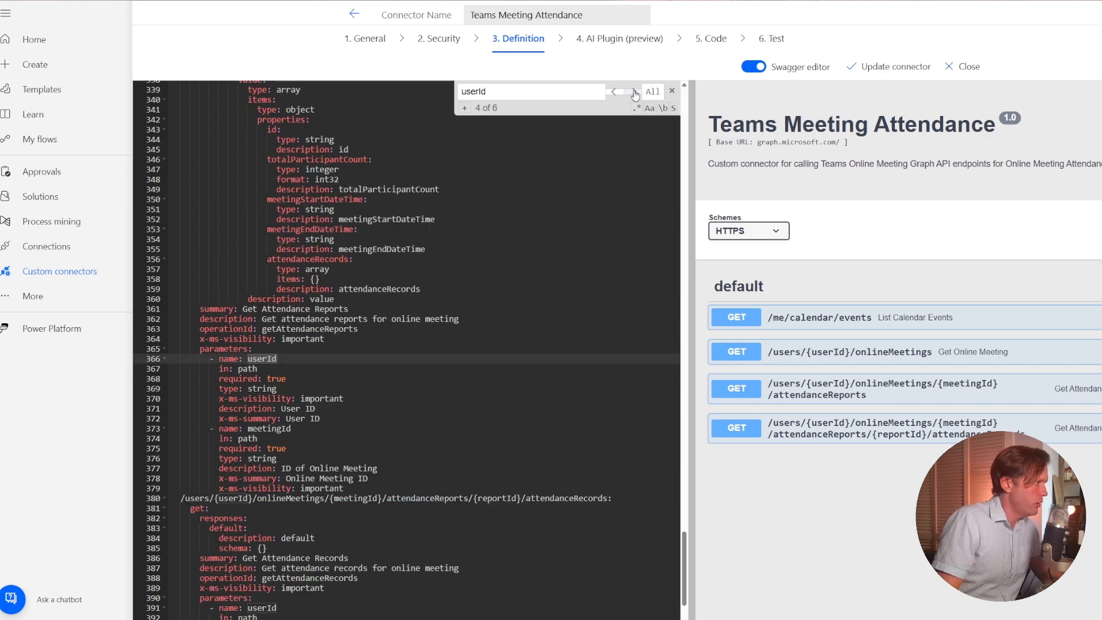
click(634, 92)
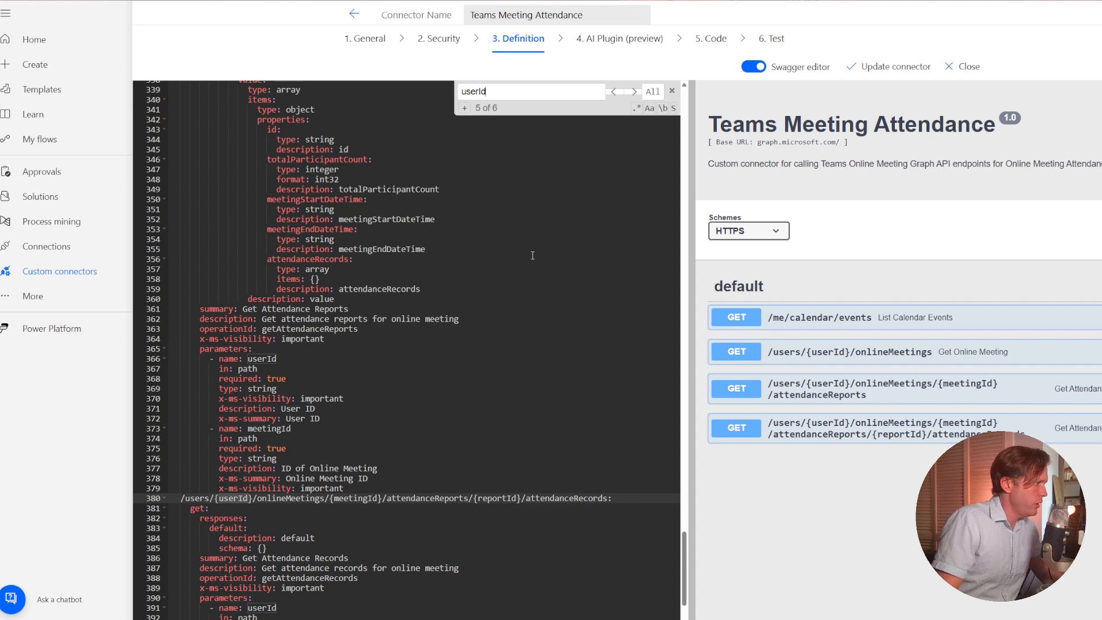
scroll(479, 338, down, 3)
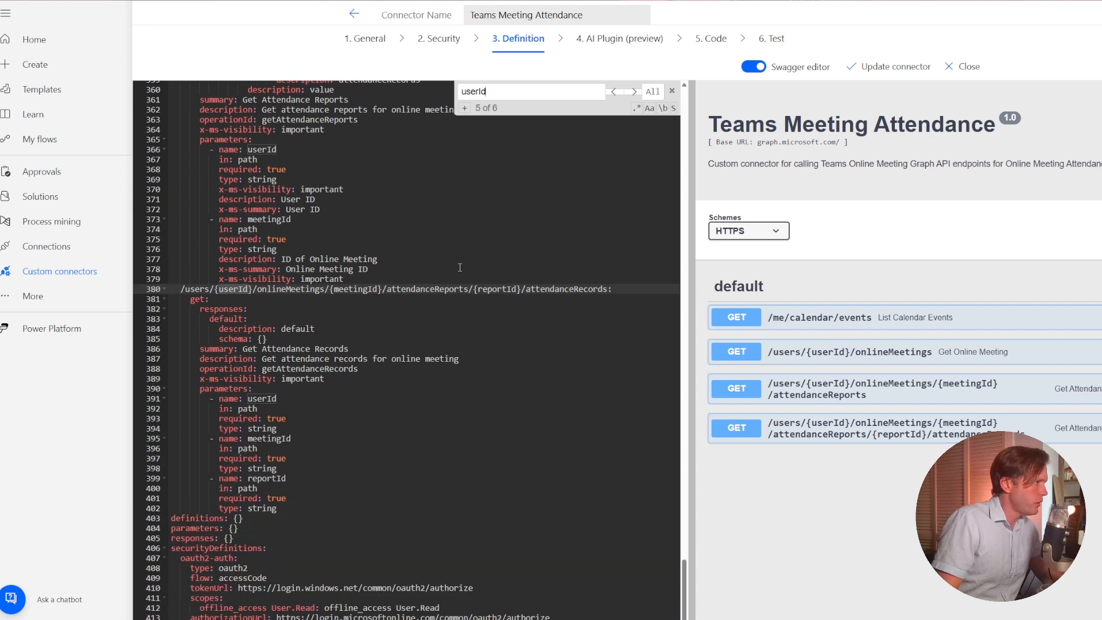
double_click(542, 288)
scroll(379, 349, down, 1)
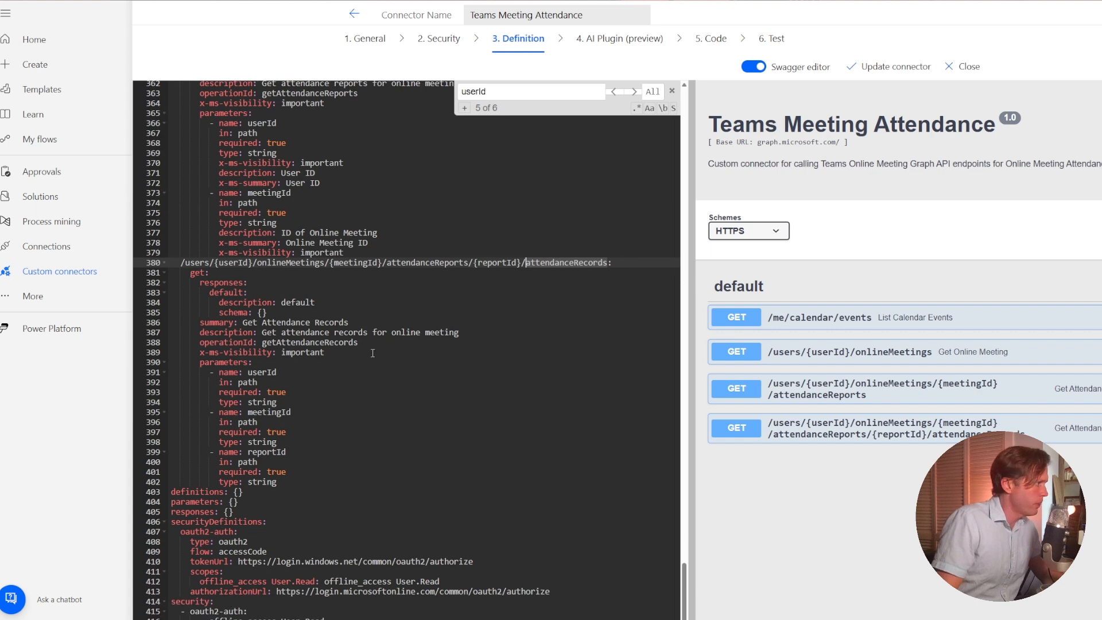
click(246, 364)
scroll(249, 368, down, 1)
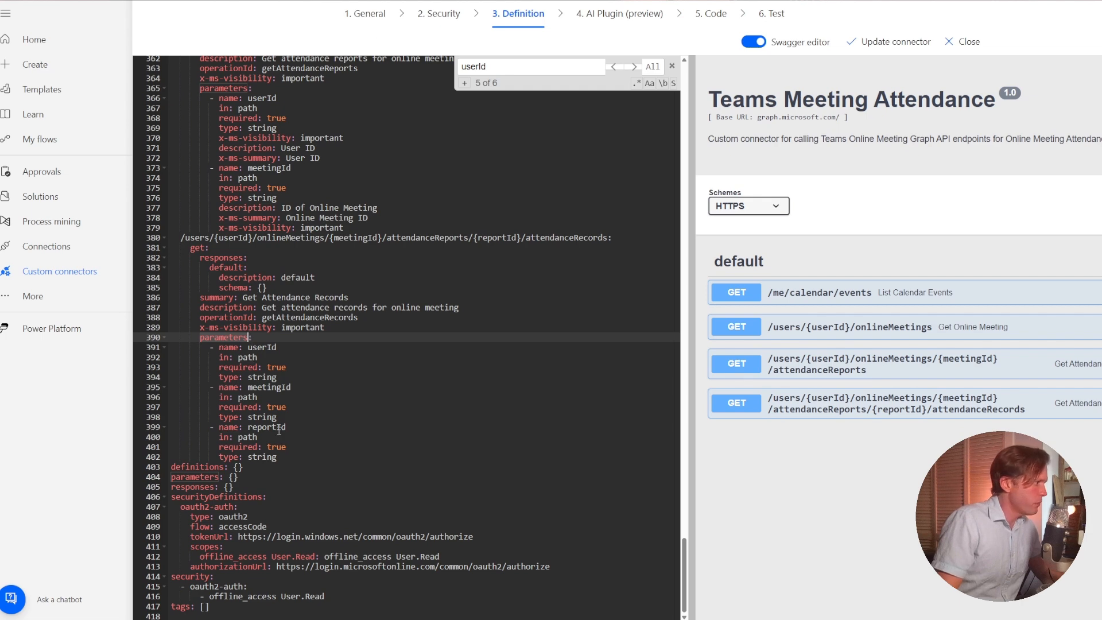
Add x-ms-visibility: important to the userId parameter of the Get Attendance Records action, indented in line with its type property.
click(303, 375)
key(Return)
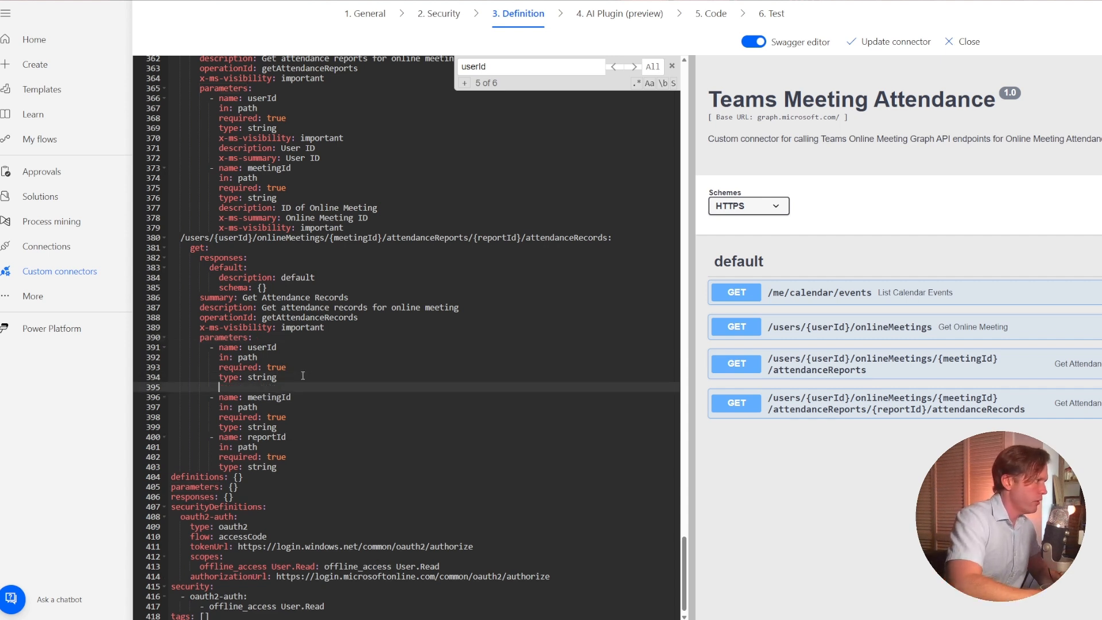
key(ctrl+v)
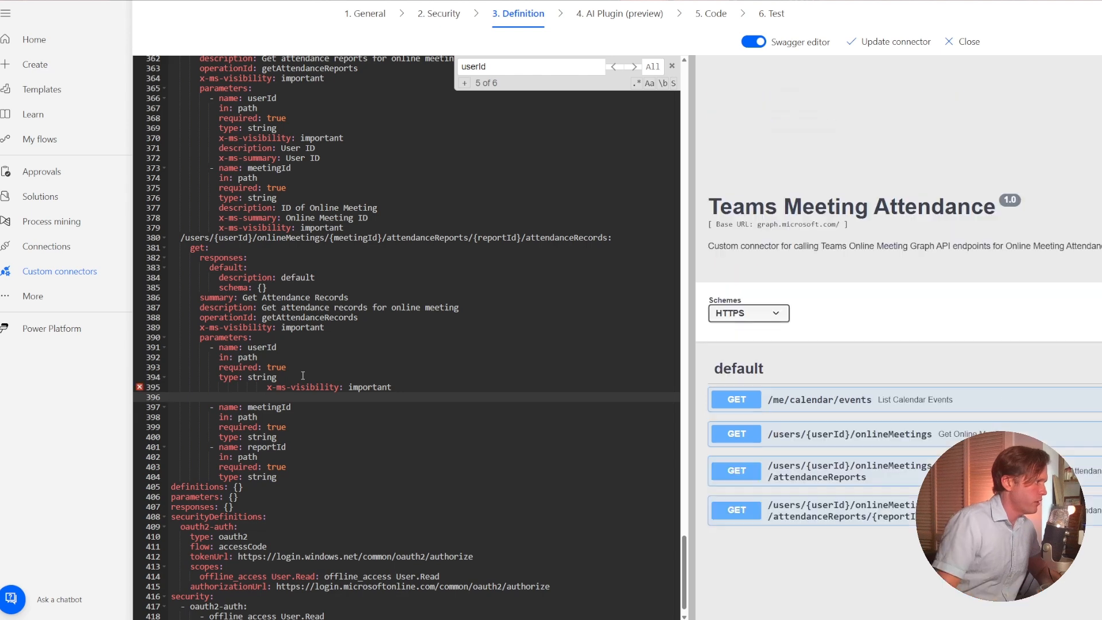
click(263, 388)
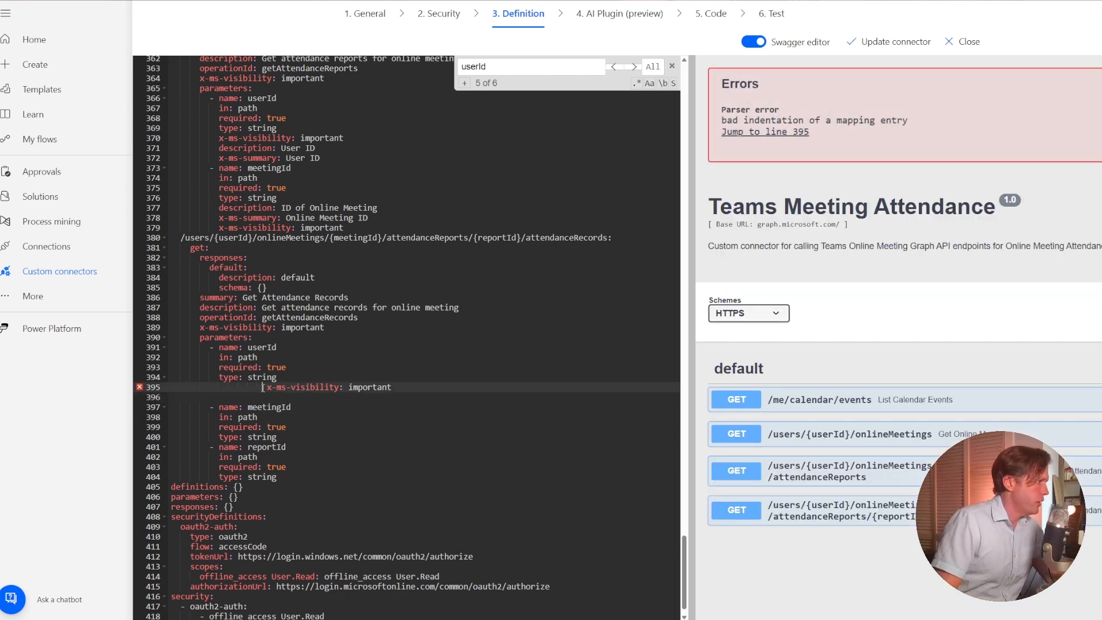
key(BackSpace)
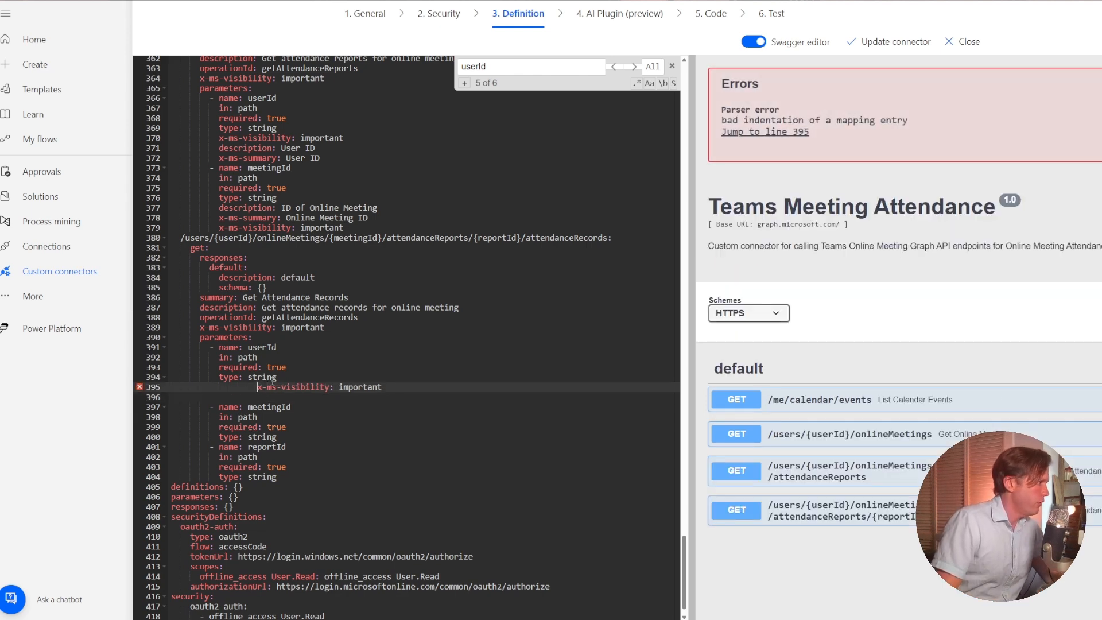
key(BackSpace)
key(BackSpace)
key(BackSpace)
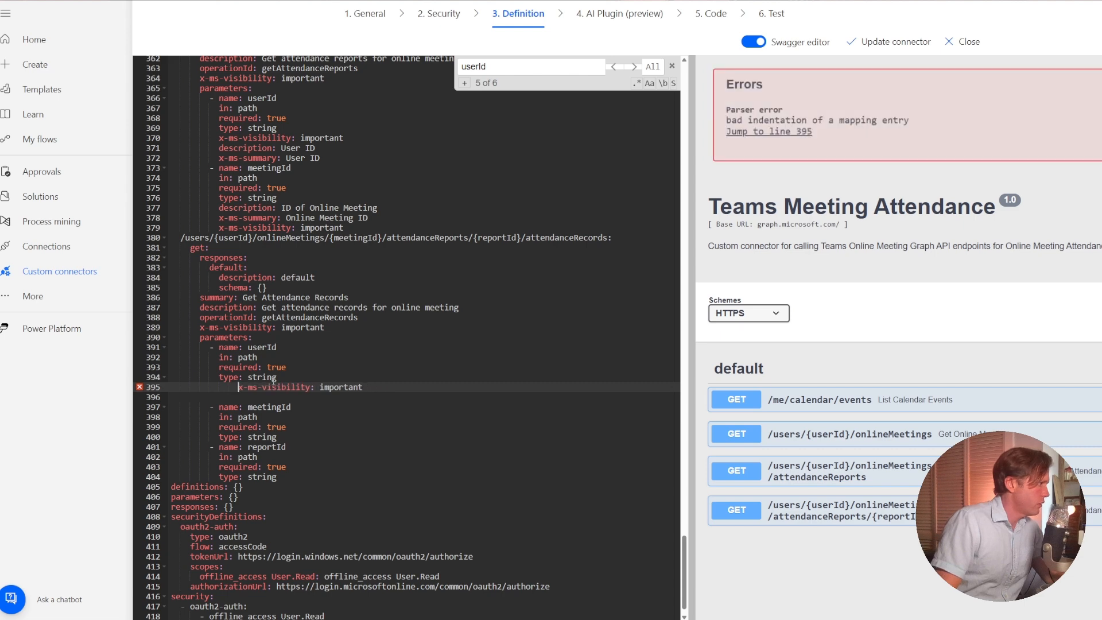
key(BackSpace)
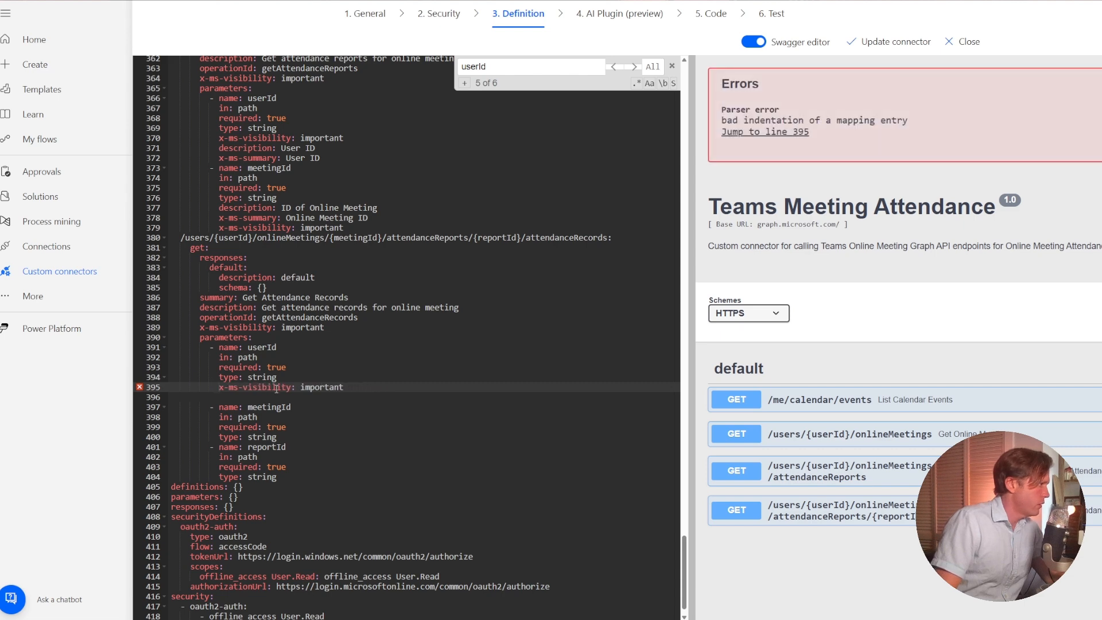
click(268, 398)
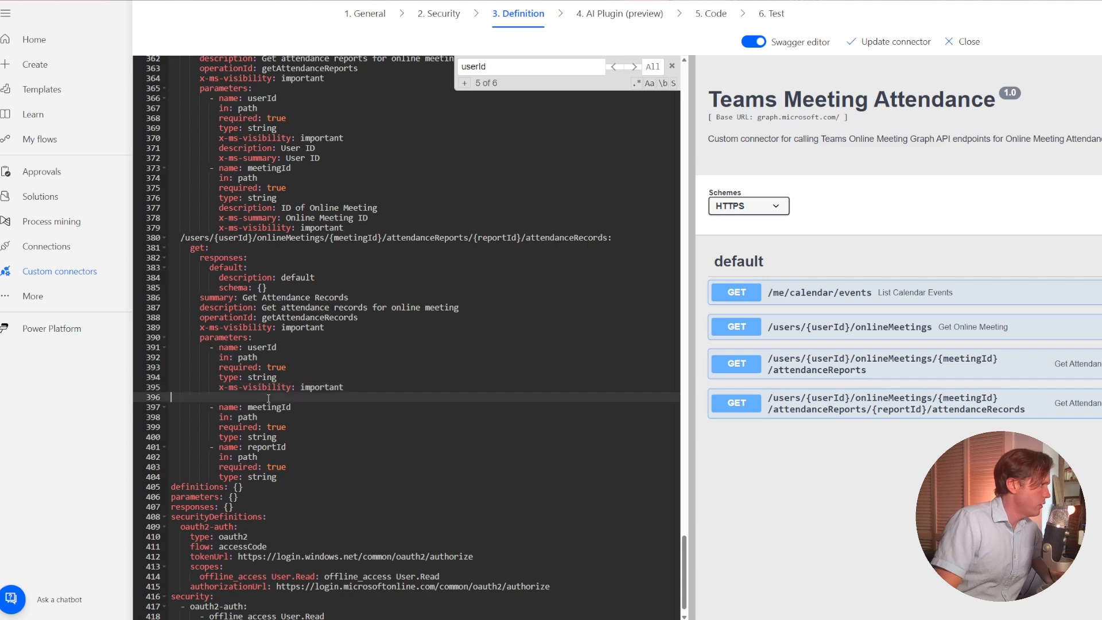
key(BackSpace)
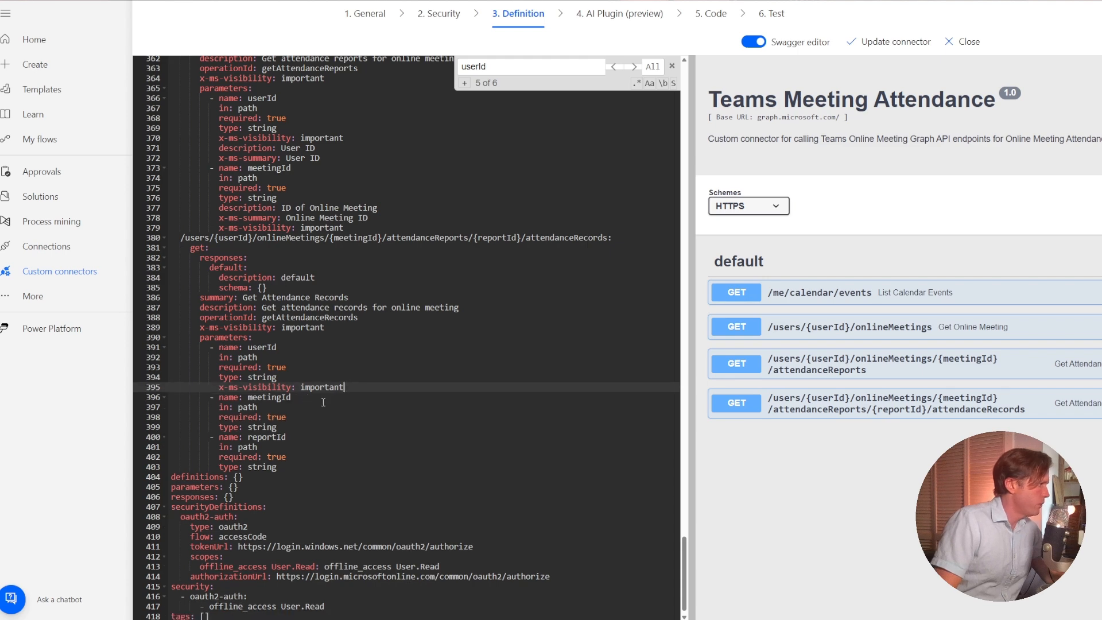
Add x-ms-visibility: important below the type of the meetingId parameter in the Get Attendance Records action.
click(341, 426)
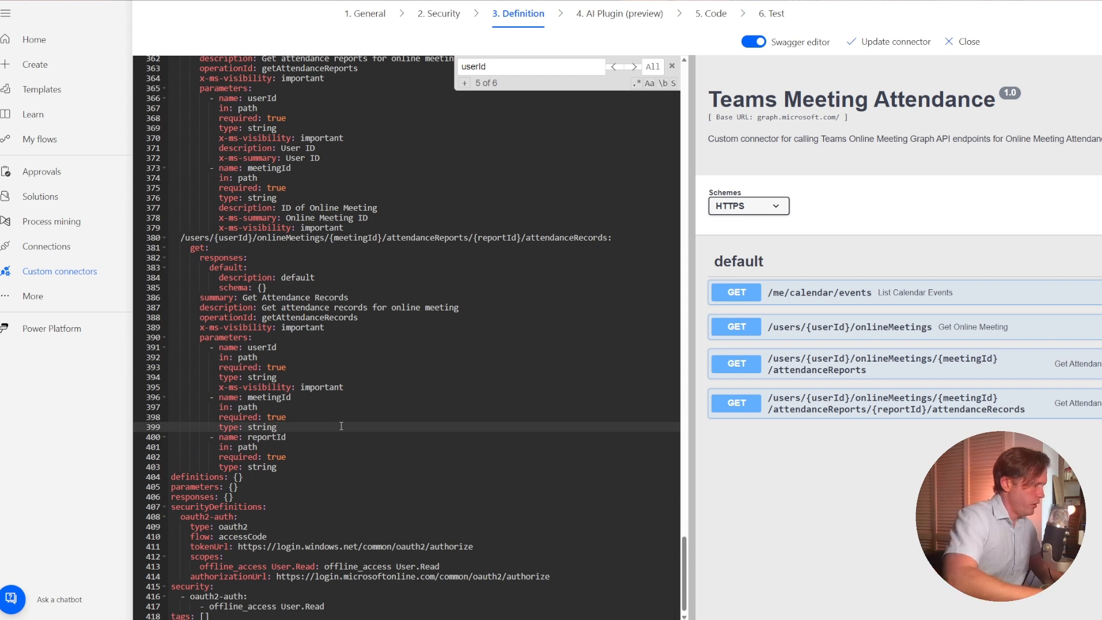
key(Return)
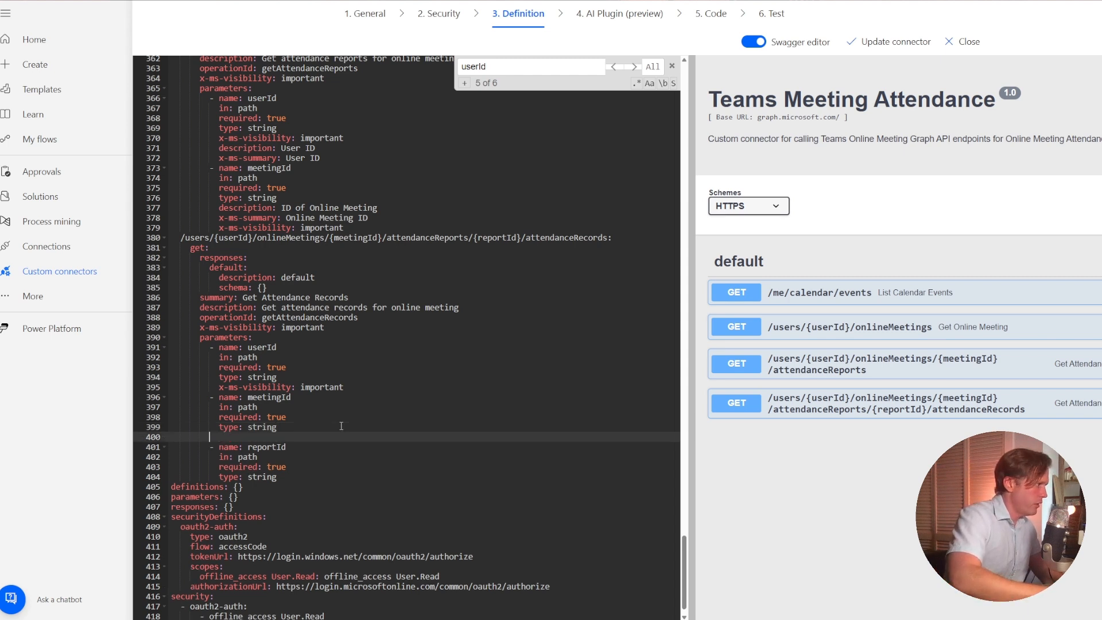
click(341, 426)
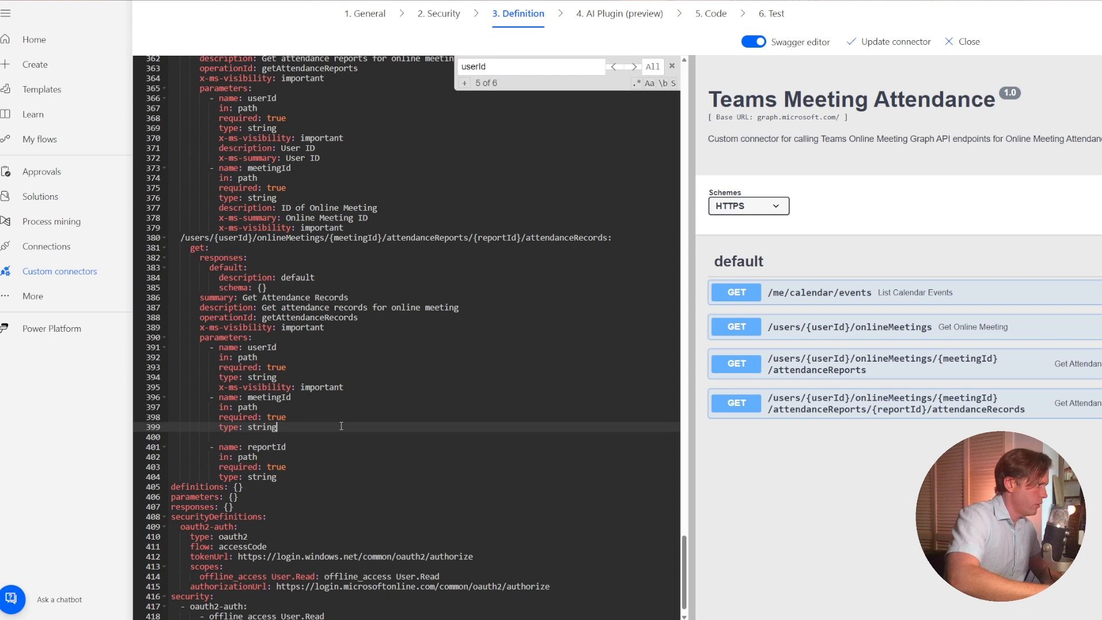
key(Down)
text(x-ms-visibility: important)
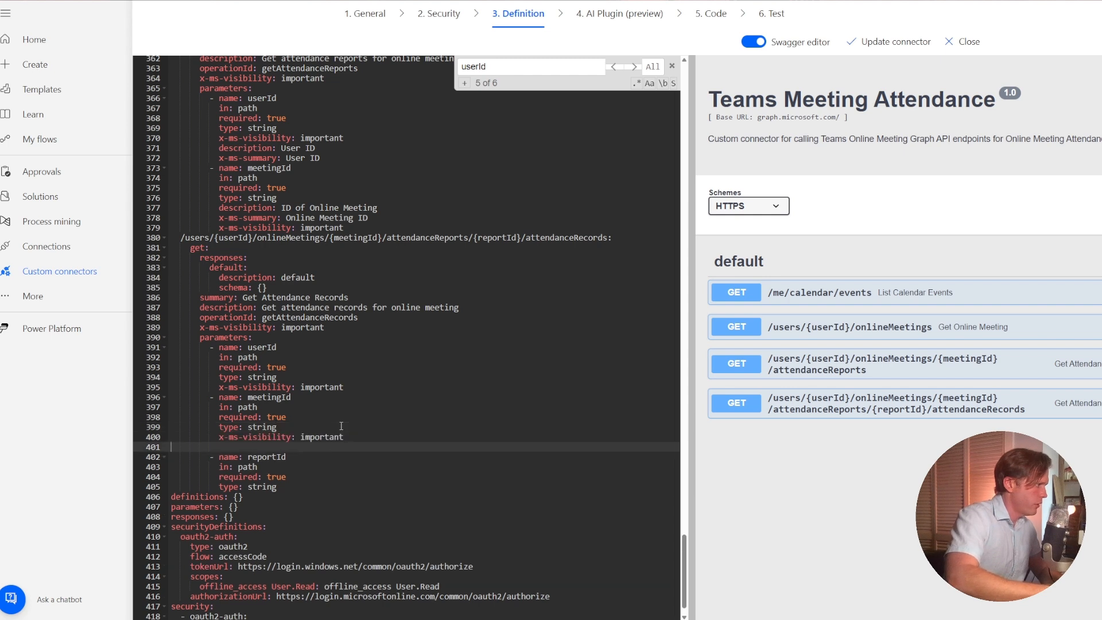
key(BackSpace)
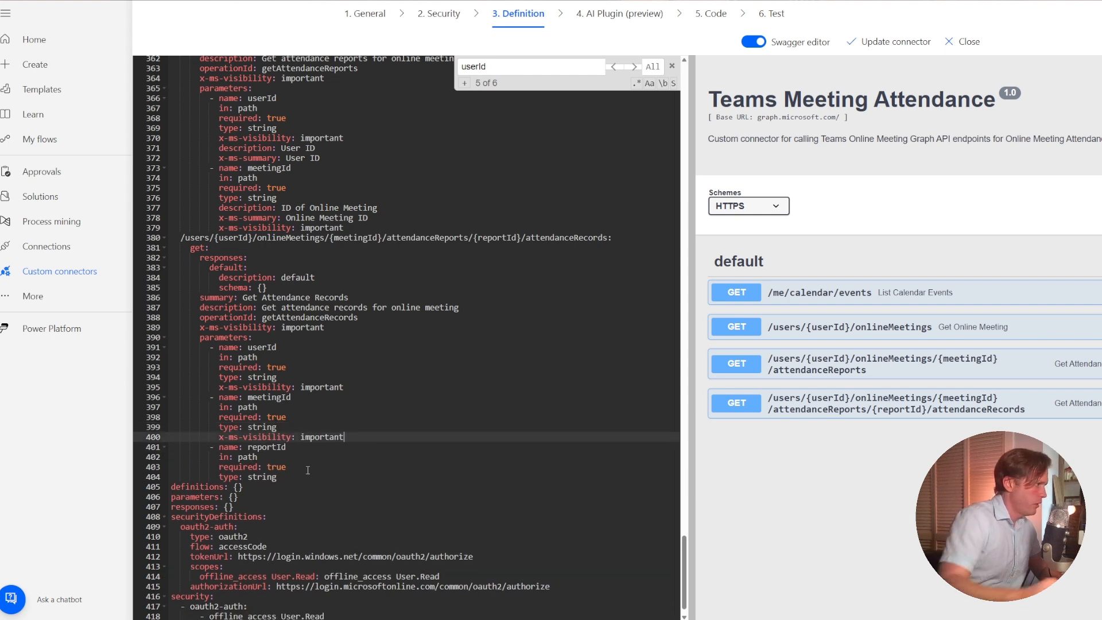
Add x-ms-visibility: important on its own line below the type of the reportId parameter in the Get Attendance Records action.
click(301, 501)
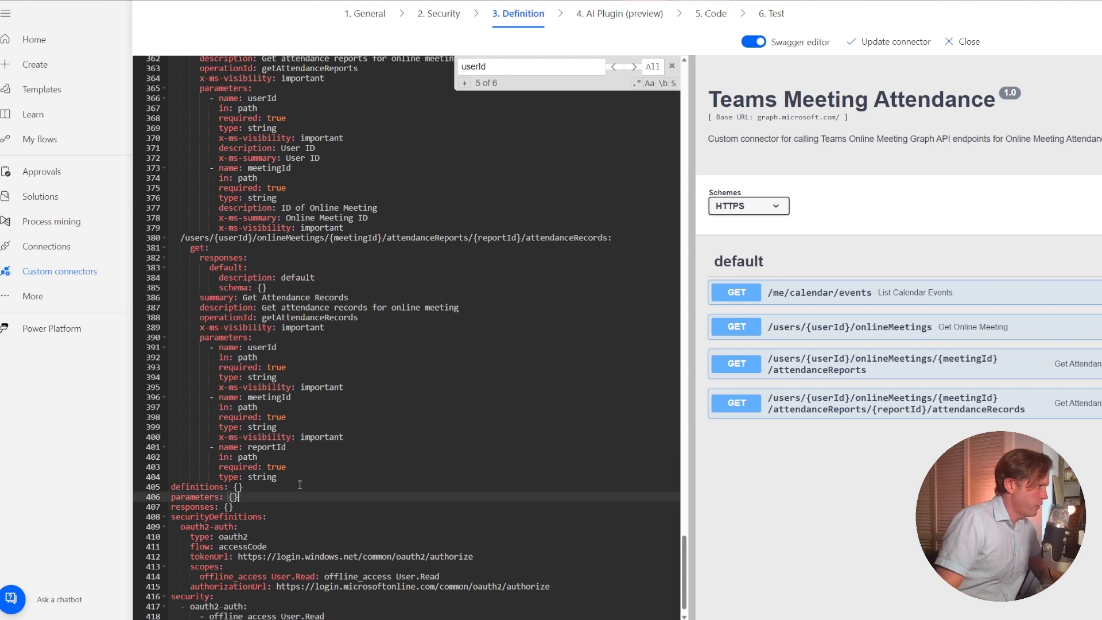
click(295, 473)
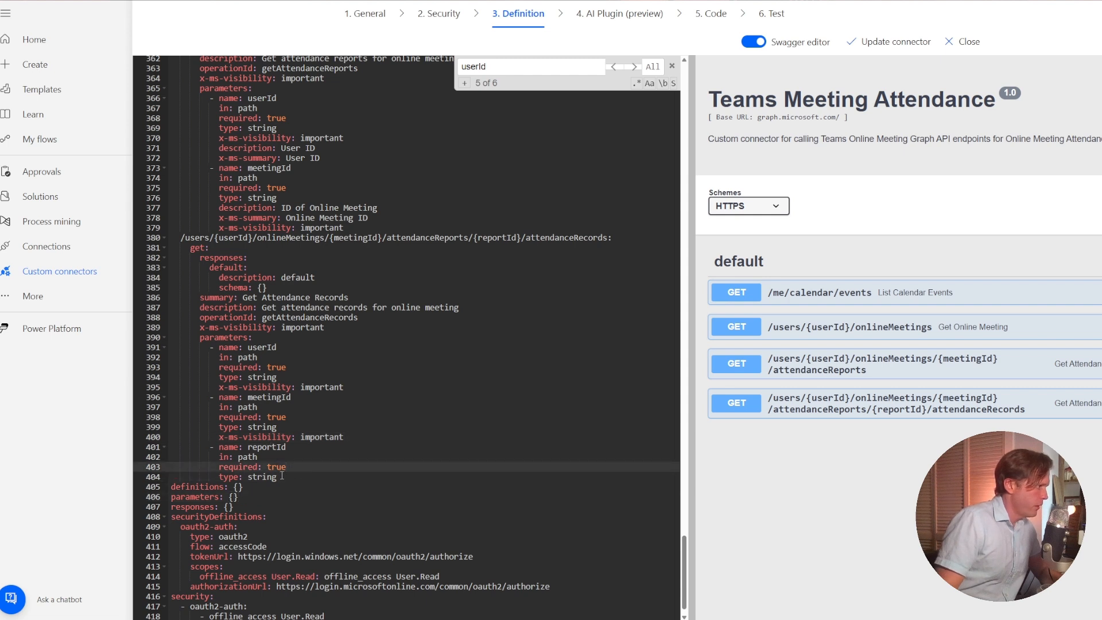
click(283, 475)
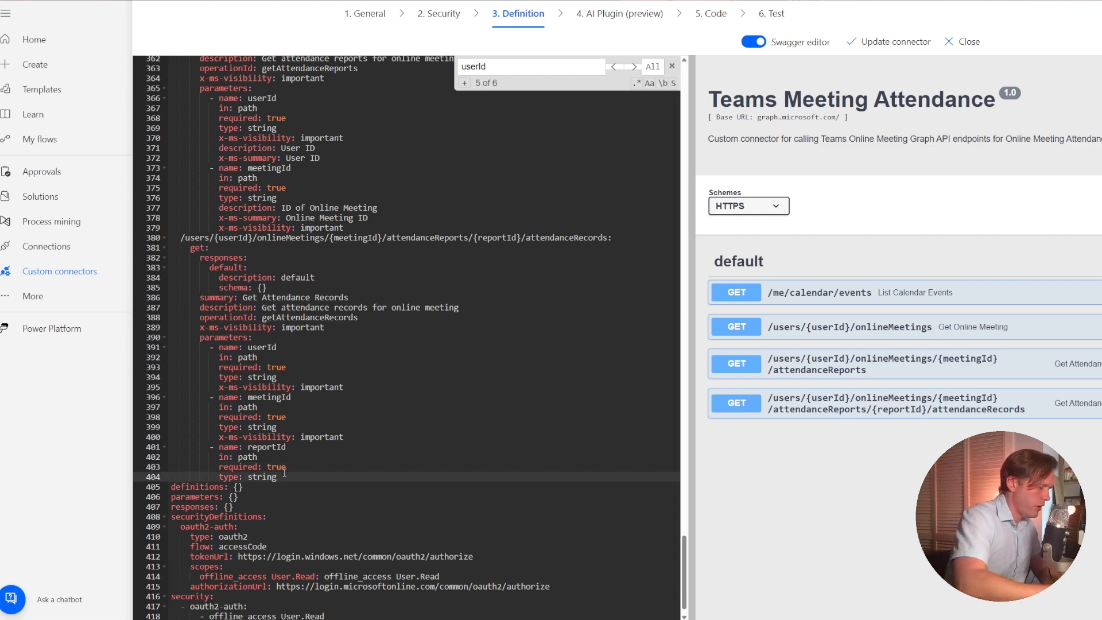
text(x-ms-visibility: important)
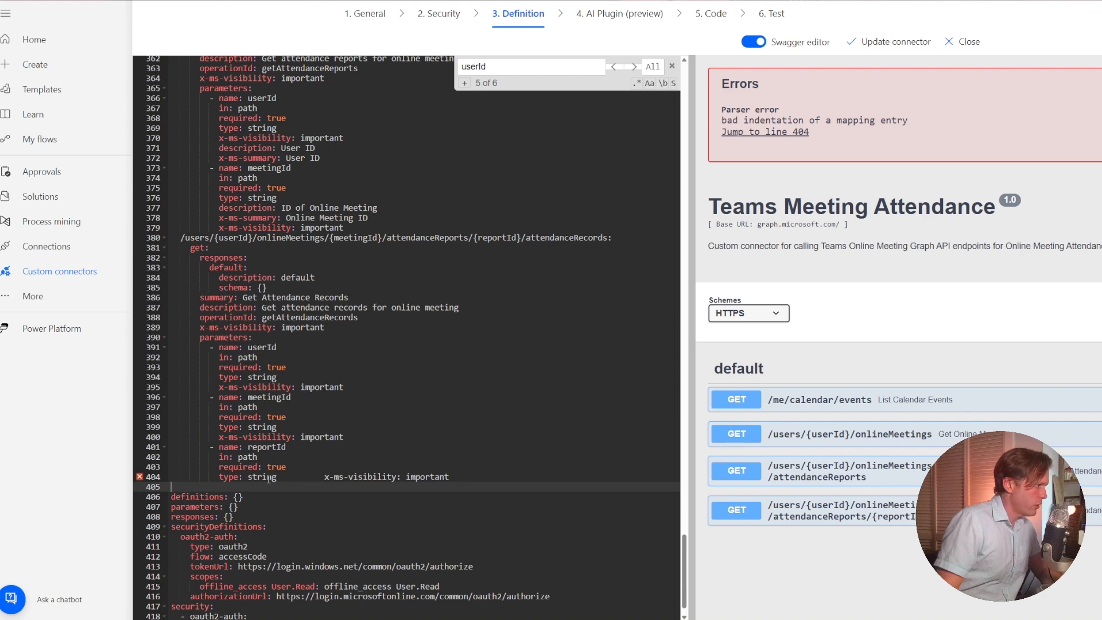
click(324, 477)
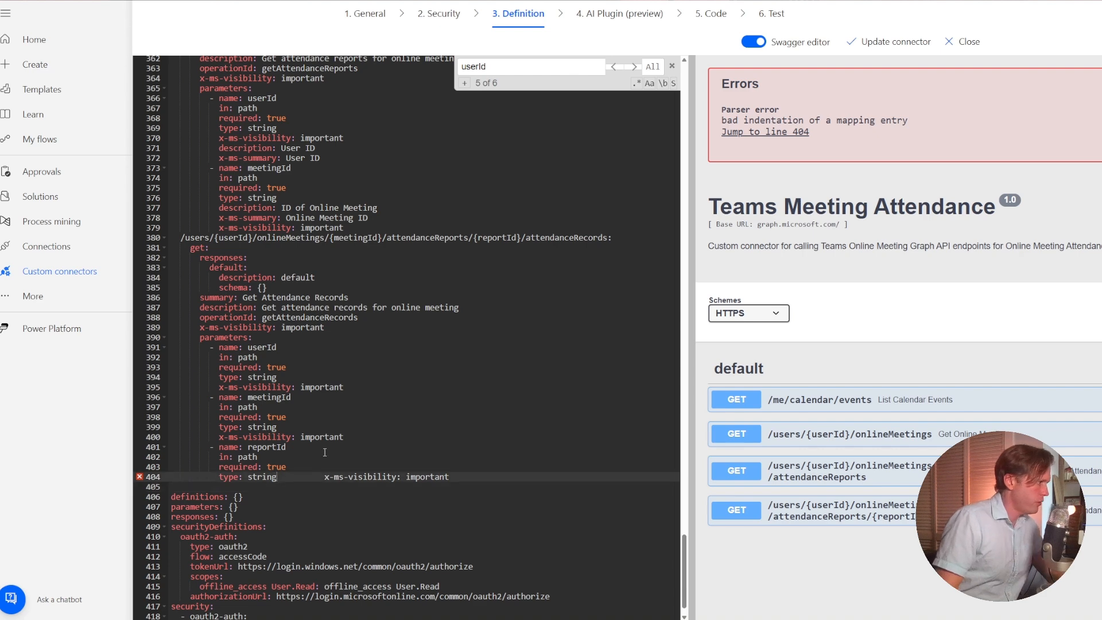
key(Return)
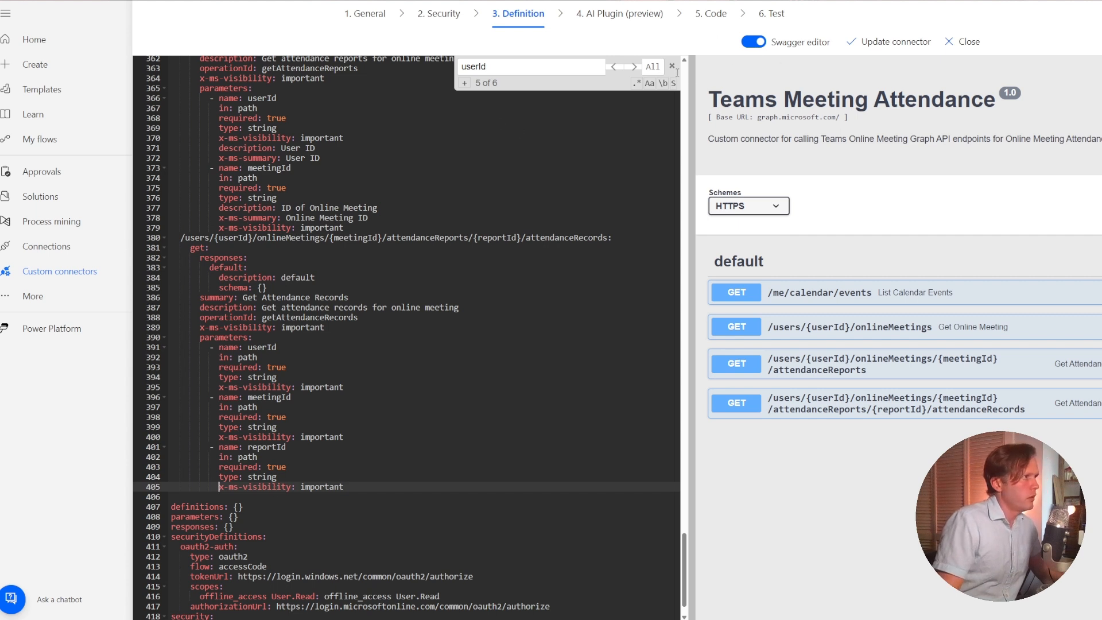
Leave the Swagger editor and set the summary of the action's reportId path parameter to ReportID.
click(754, 43)
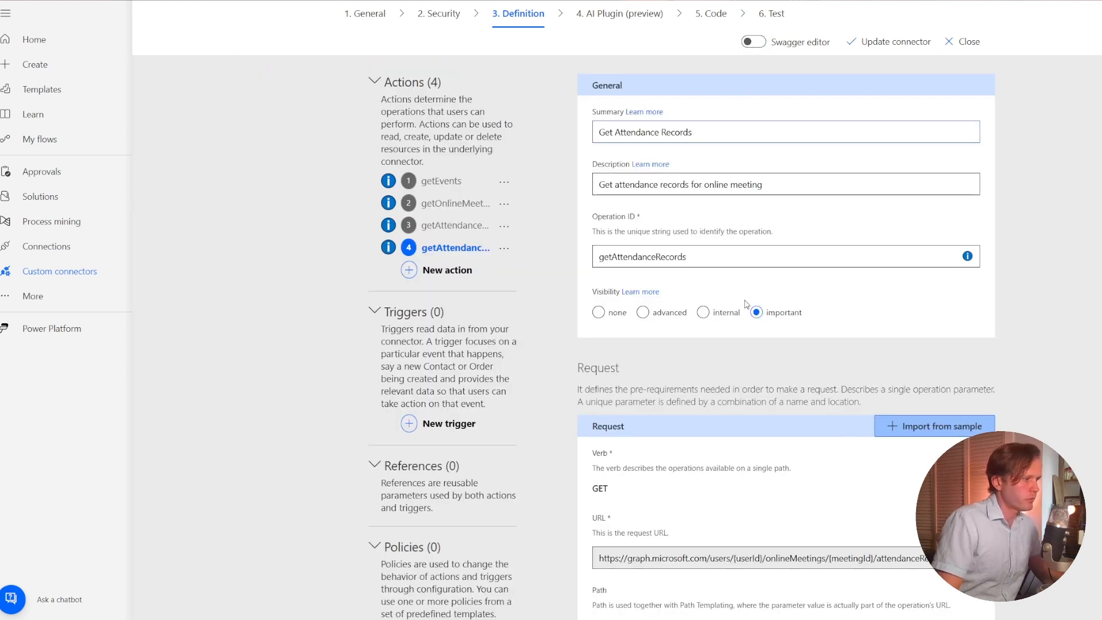
scroll(746, 310, down, 5)
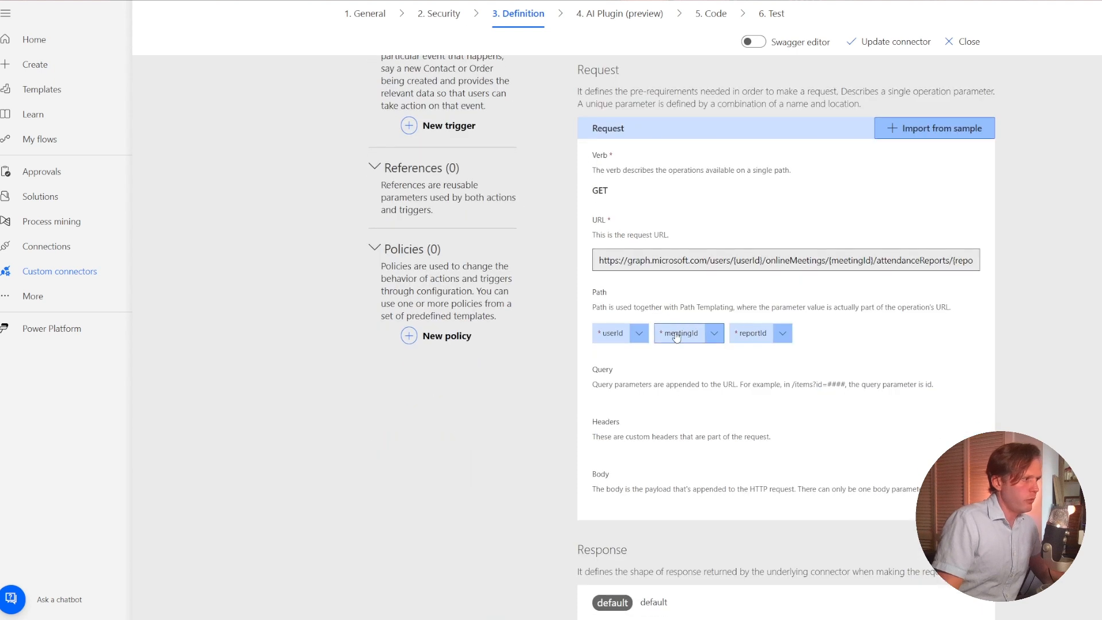
click(785, 338)
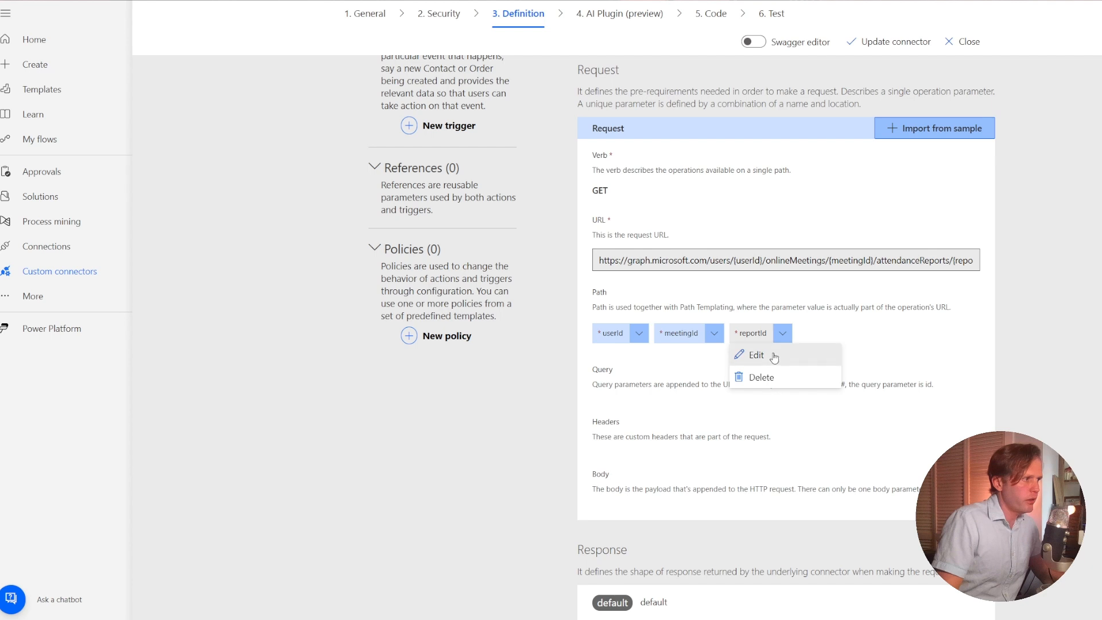
click(774, 356)
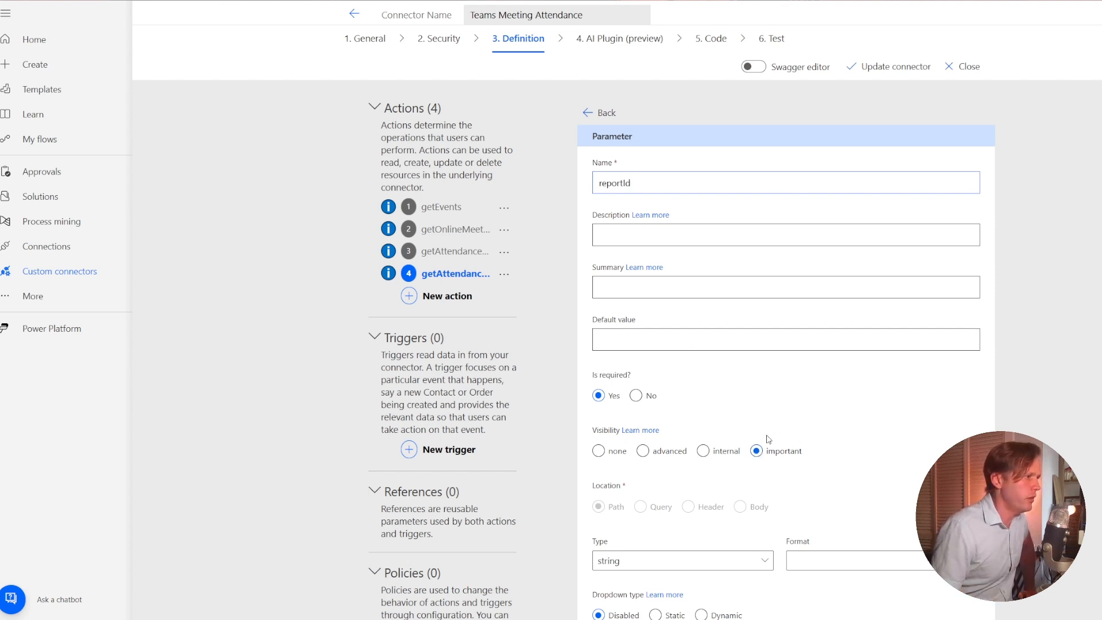
click(648, 288)
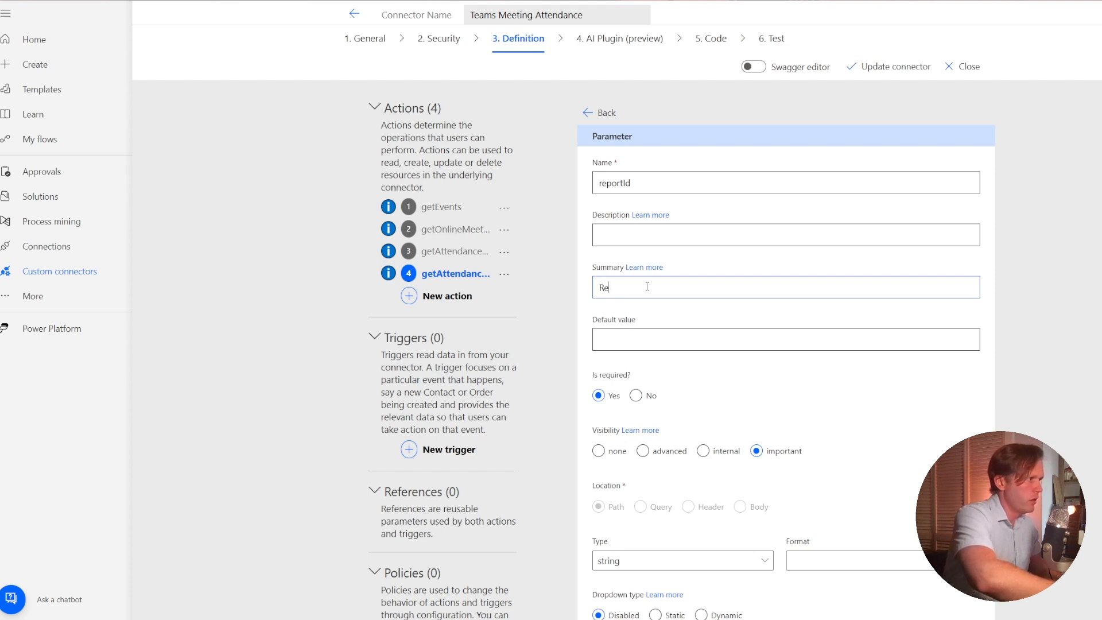
text(ReportID)
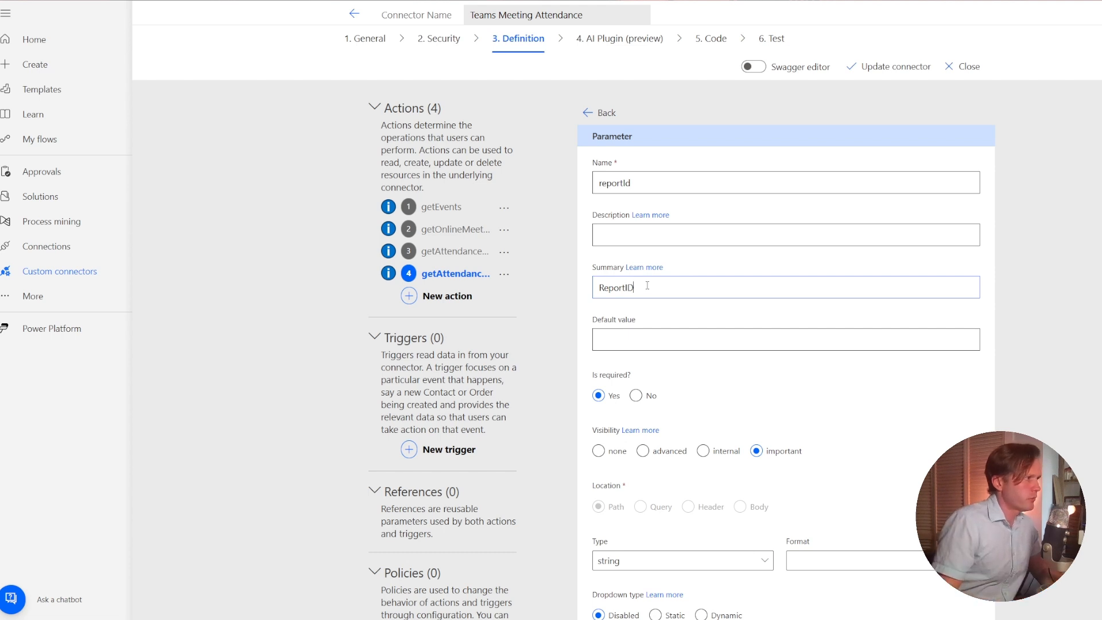
double_click(647, 285)
click(592, 113)
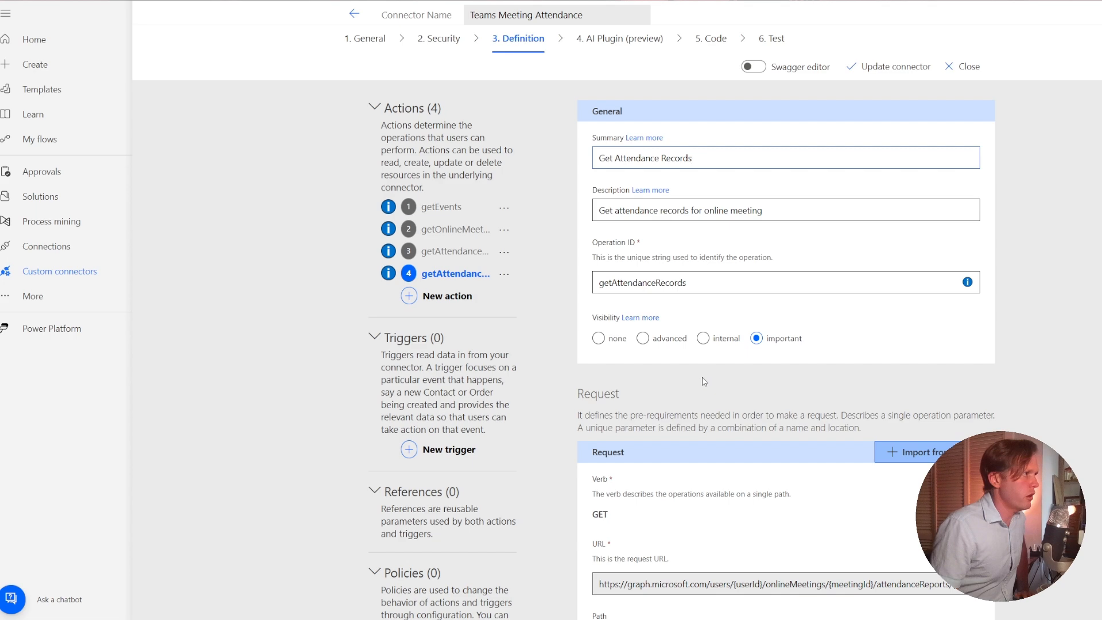
Switch to the Microsoft Graph documentation and copy the sample JSON response body for listing attendance records, without the HTTP header lines.
scroll(704, 253, down, 5)
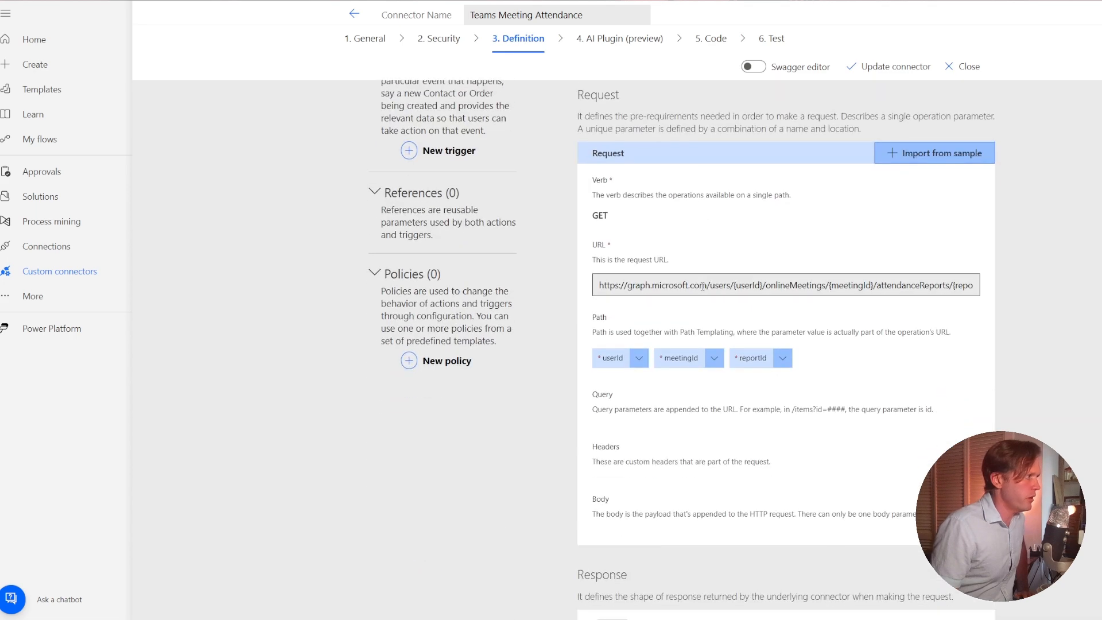
scroll(704, 295, up, 4)
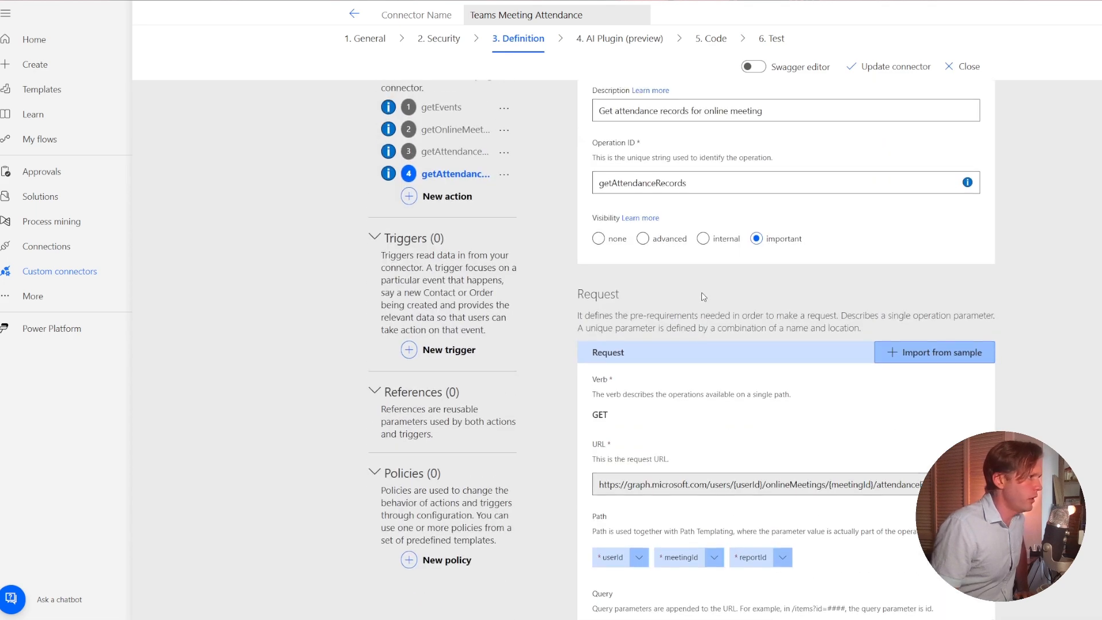
scroll(704, 296, down, 5)
scroll(704, 297, down, 2)
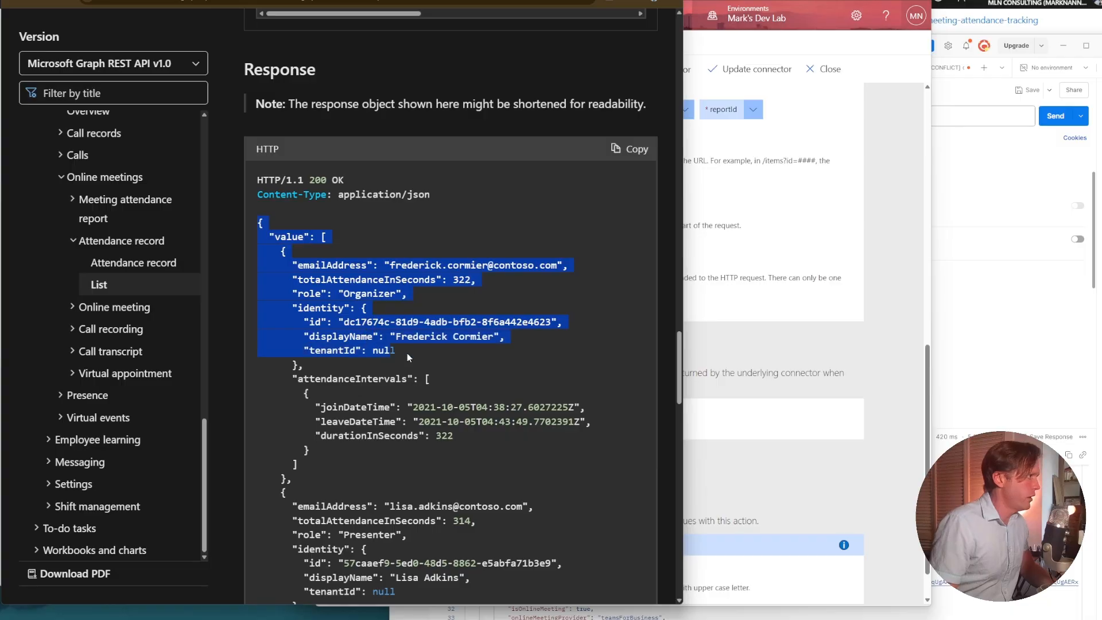
drag(407, 353, 333, 535)
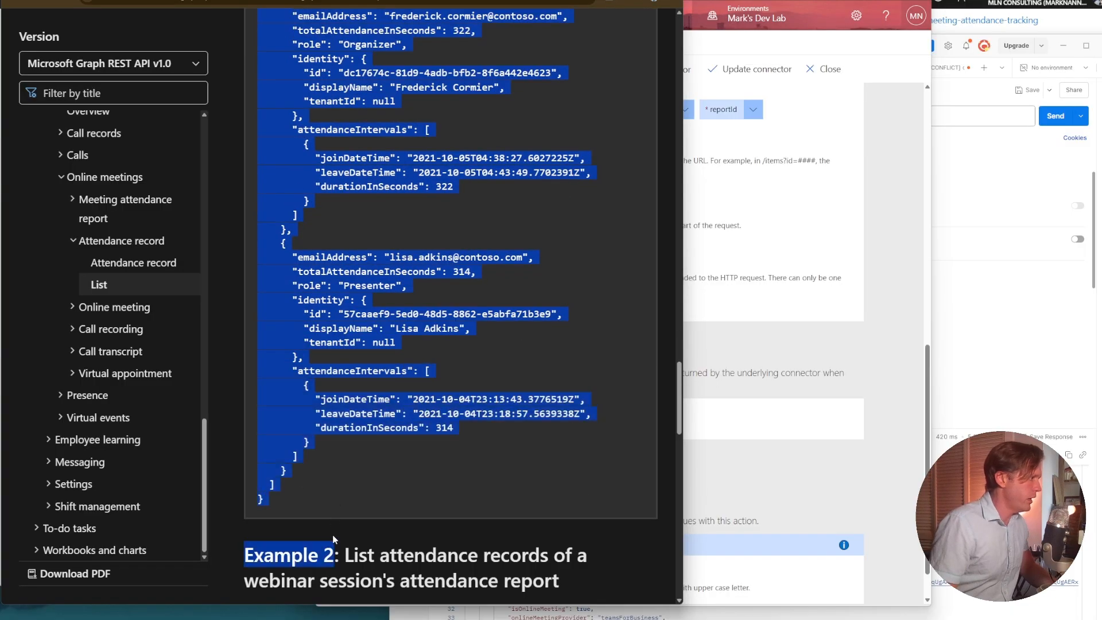
click(309, 499)
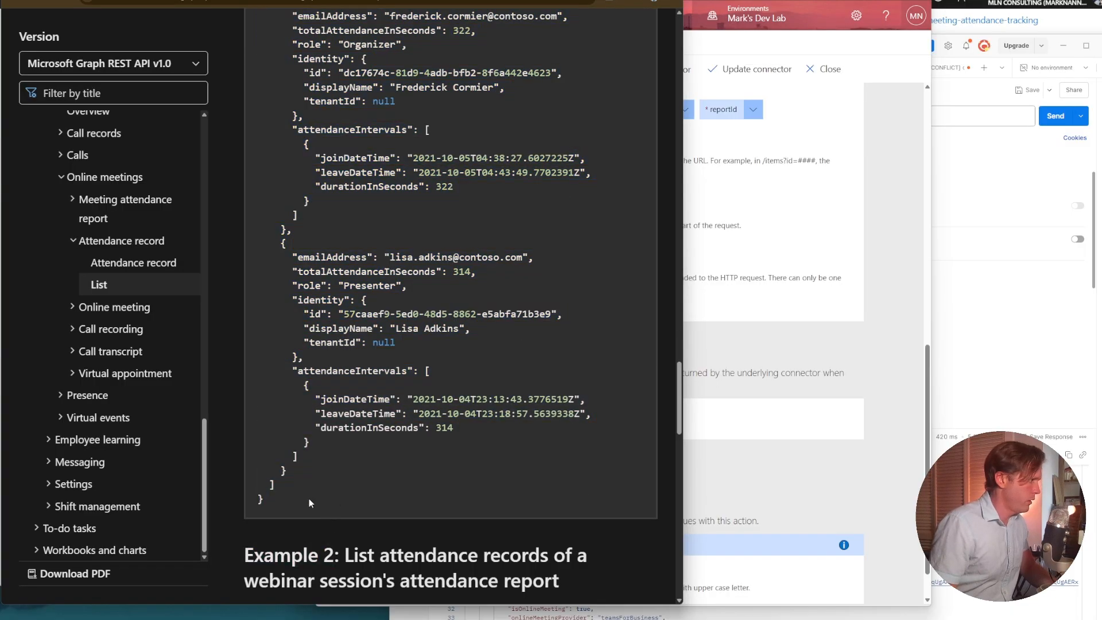
drag(309, 498, 224, 215)
scroll(319, 352, up, 5)
drag(239, 285, 251, 302)
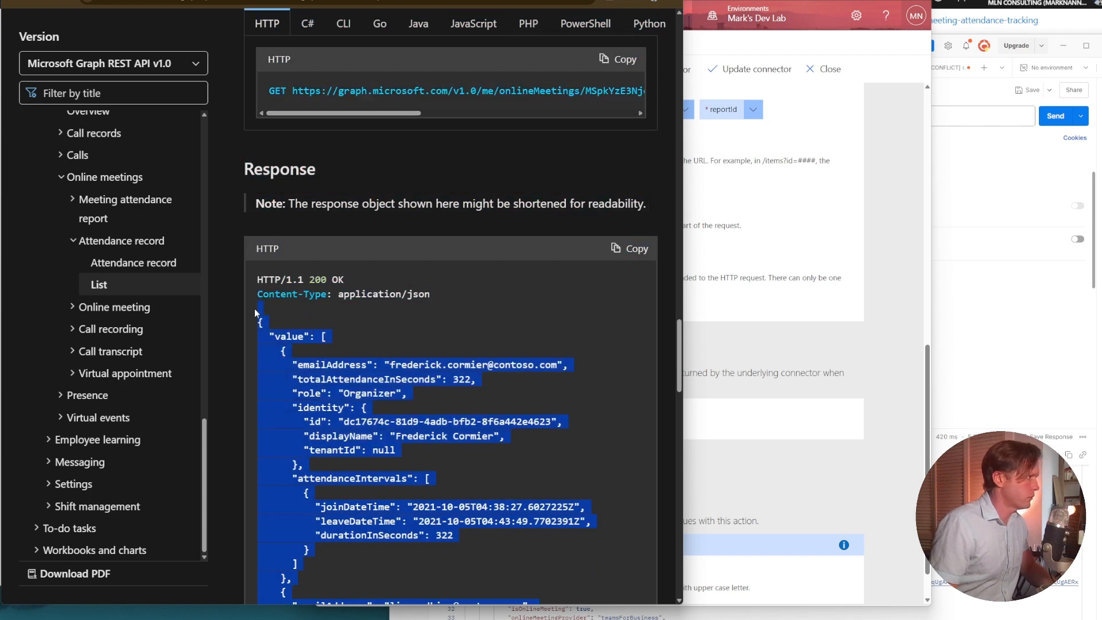
Switch back to Power Automate and import the copied JSON as the body of the attendance records action's default response.
key(alt+Tab)
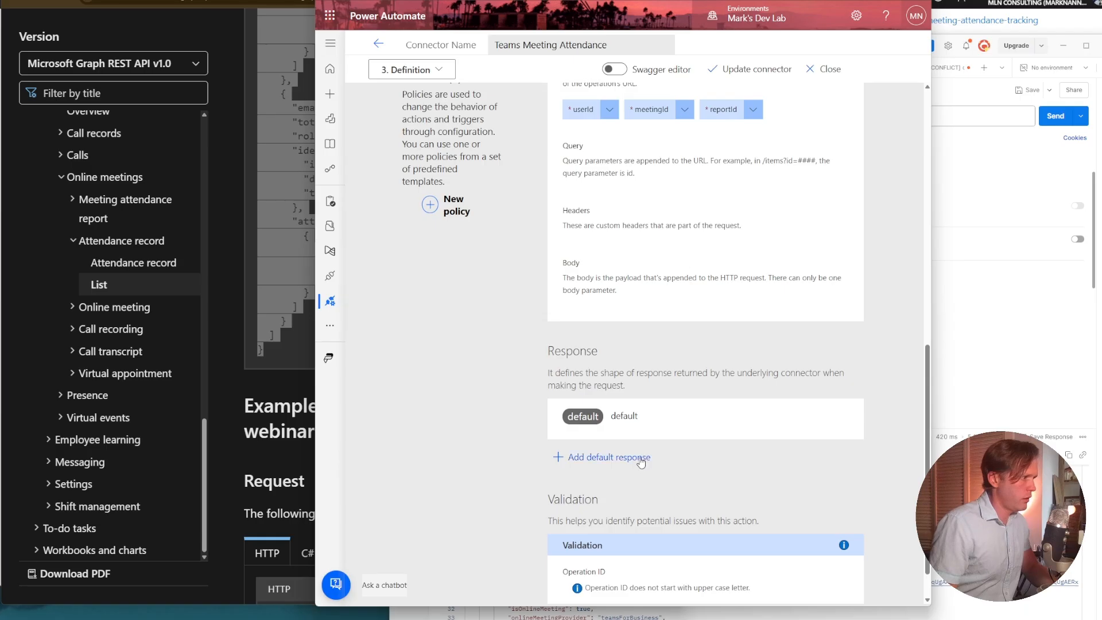
click(640, 459)
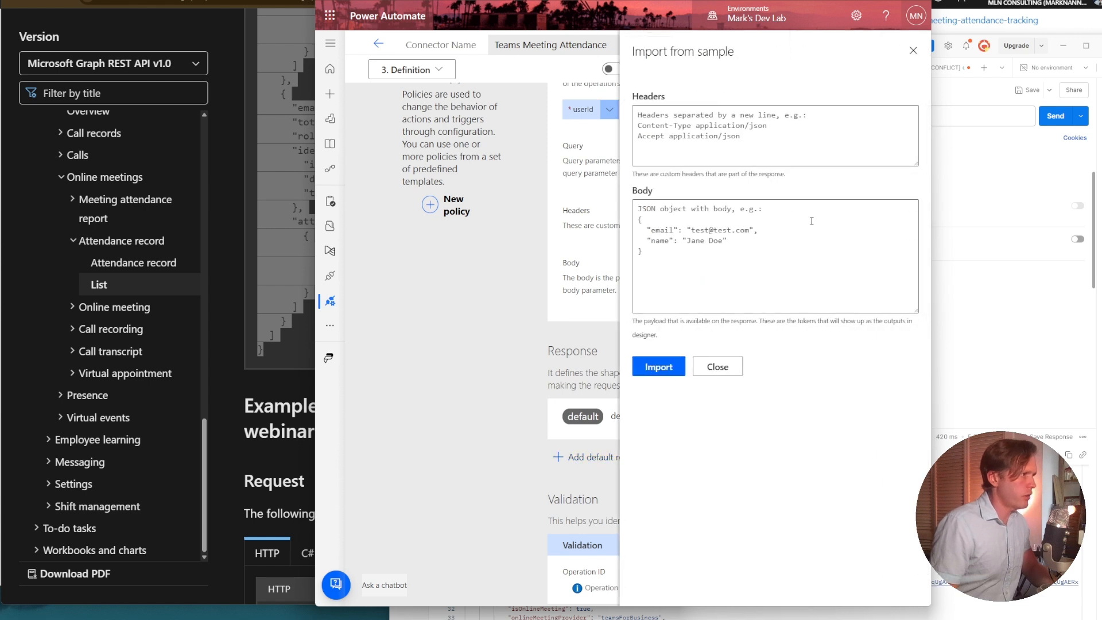
click(823, 195)
key(ctrl+v)
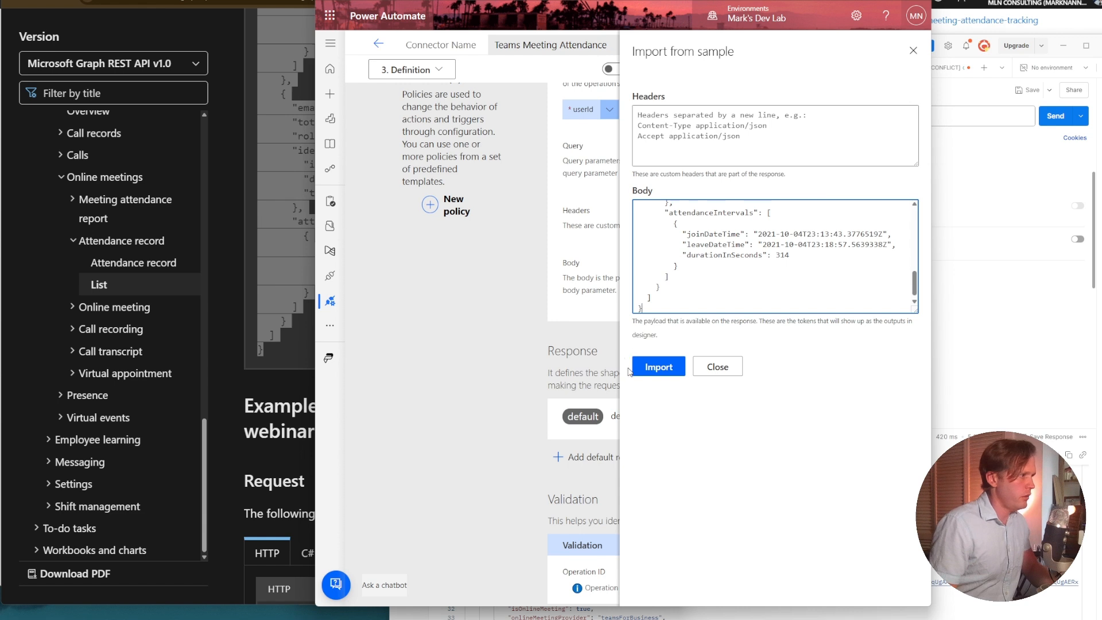
click(657, 375)
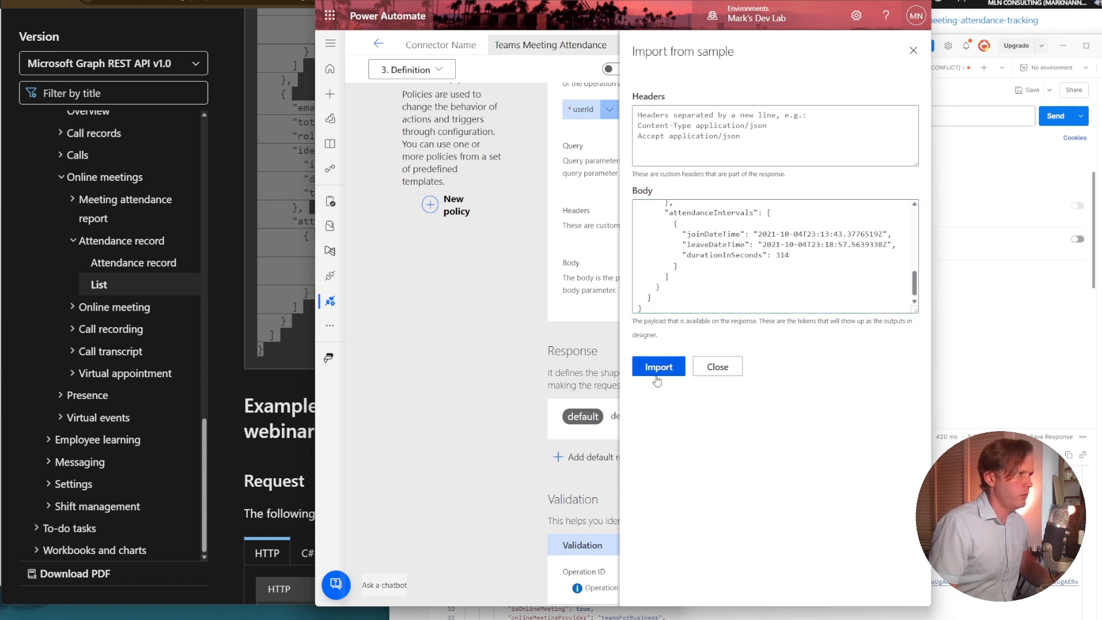
click(651, 369)
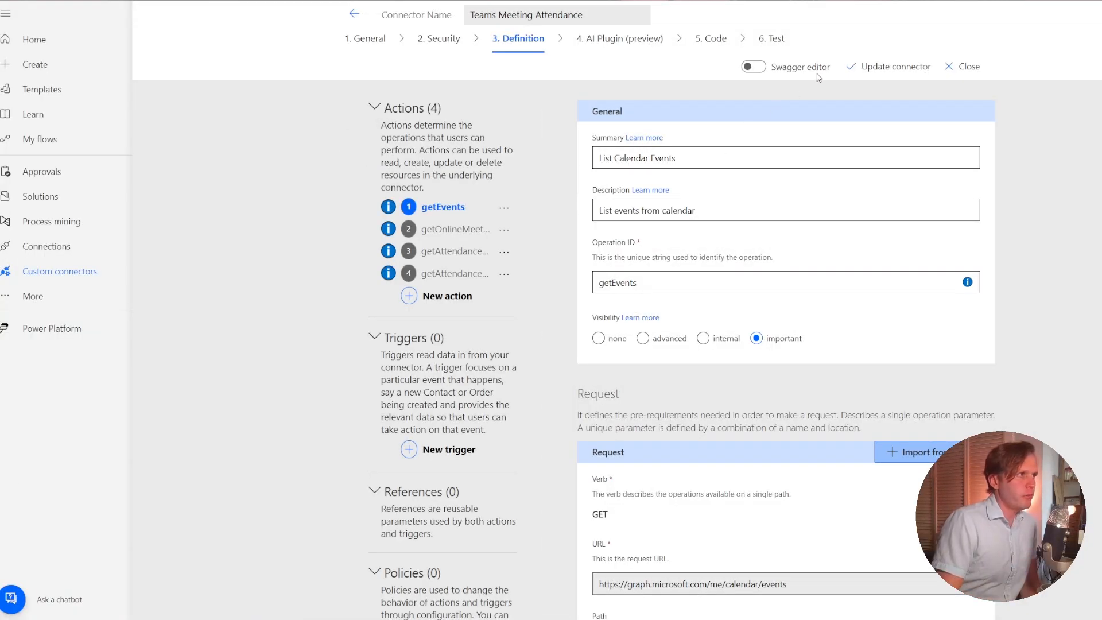
Update the Teams Meeting Attendance connector and create a new connection for testing its operations.
click(873, 68)
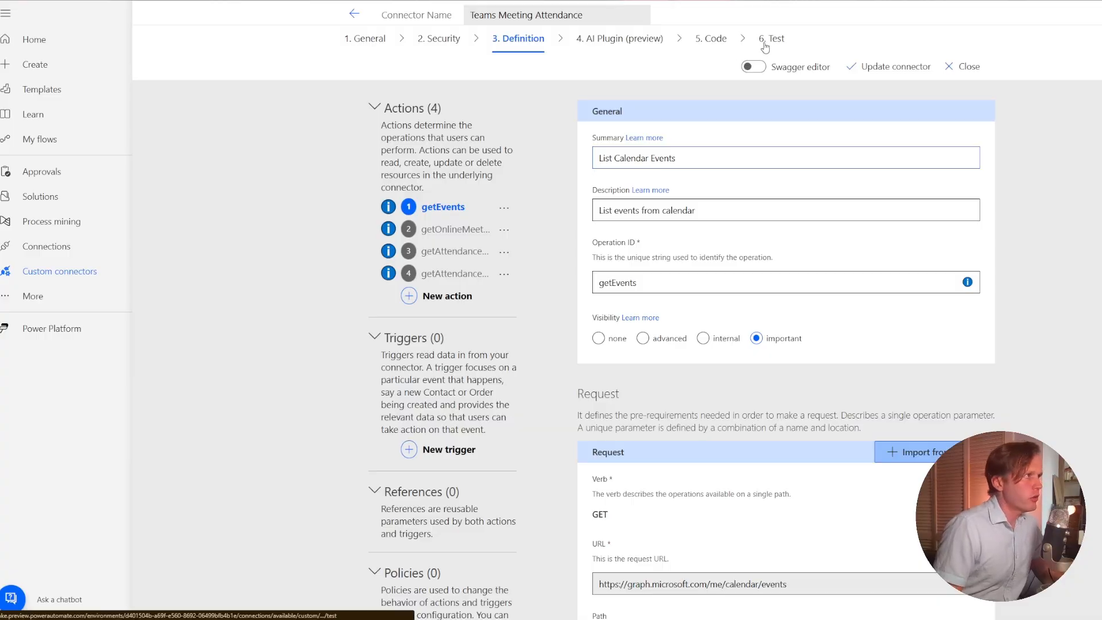
click(766, 43)
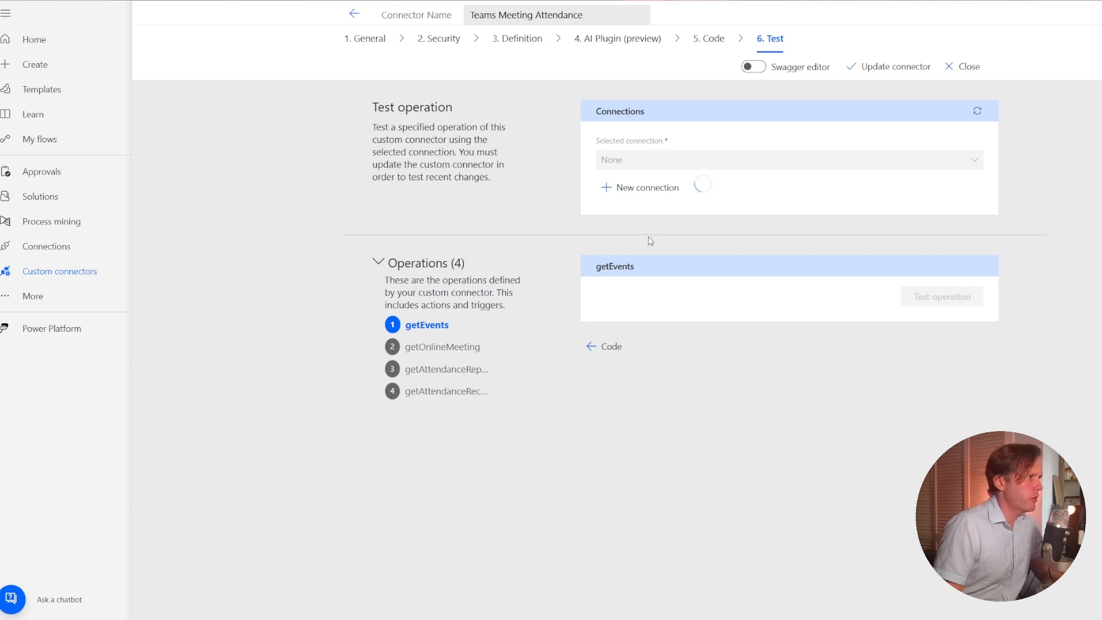
click(634, 191)
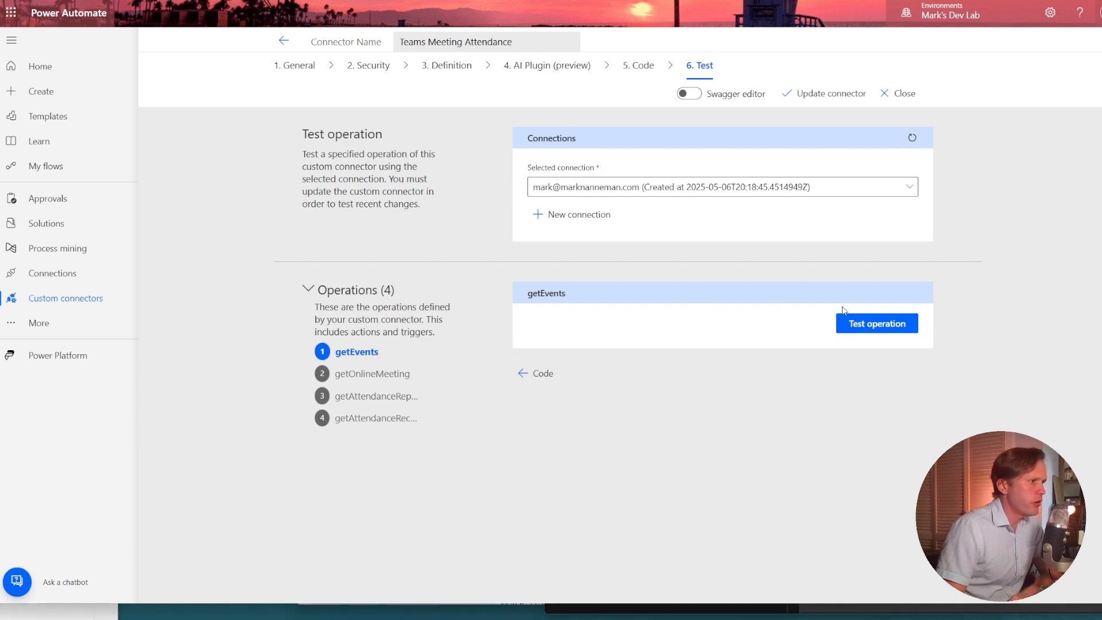
Test the getEvents operation and examine the message in its response body.
click(864, 323)
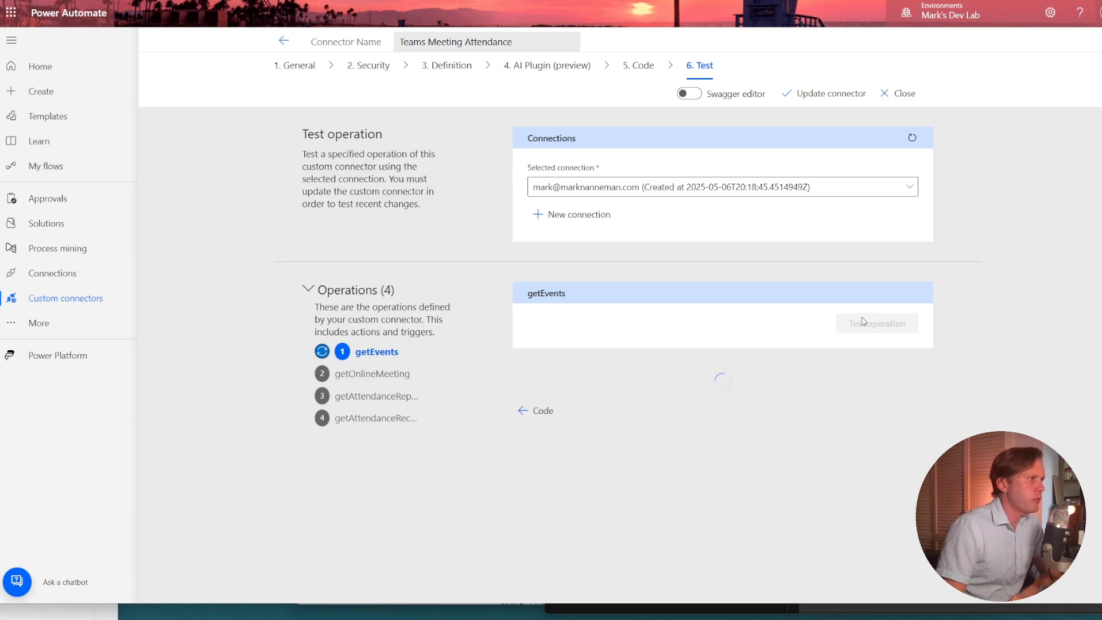
scroll(319, 404, down, 2)
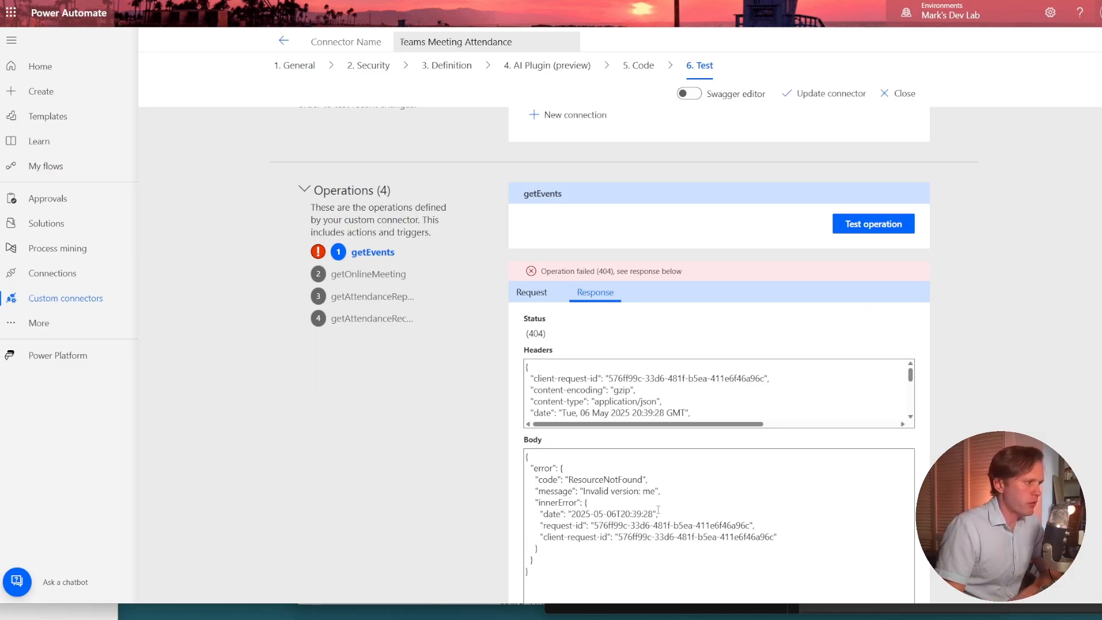
double_click(625, 491)
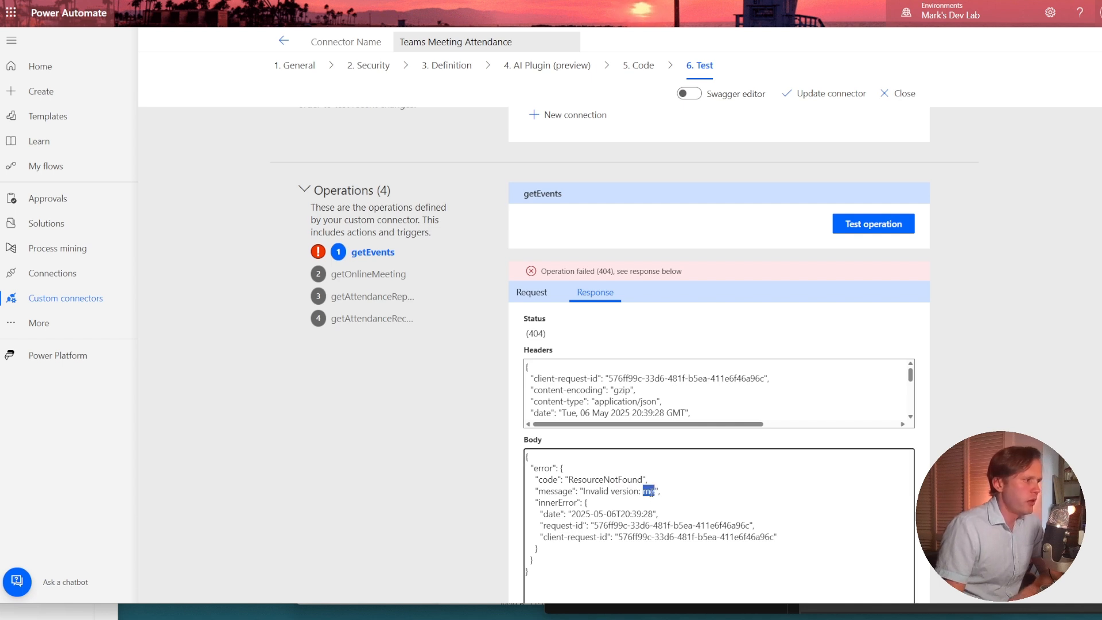
triple_click(651, 492)
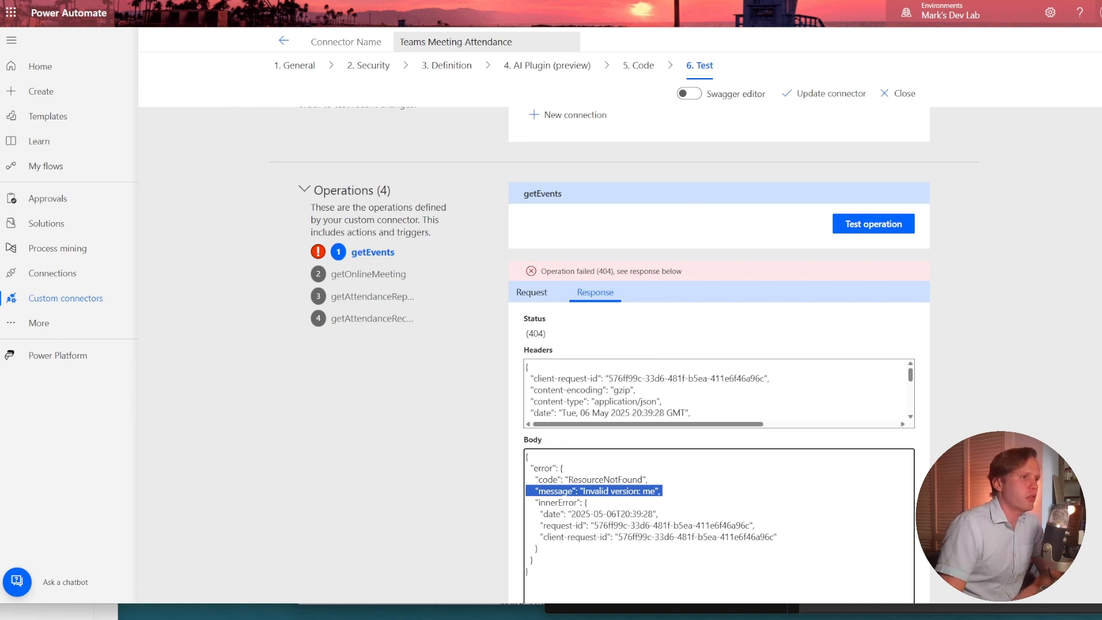
Switch to the Microsoft Graph documentation and look up the version segment of the endpoint URL in the API v1.0 reference overview.
key(alt+Tab)
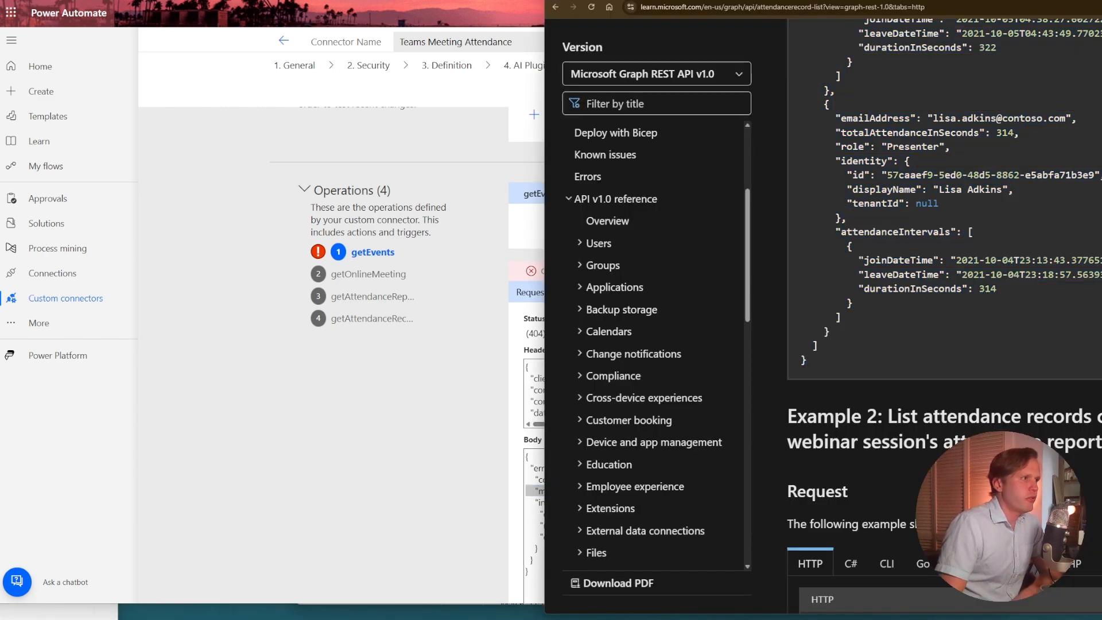
click(606, 224)
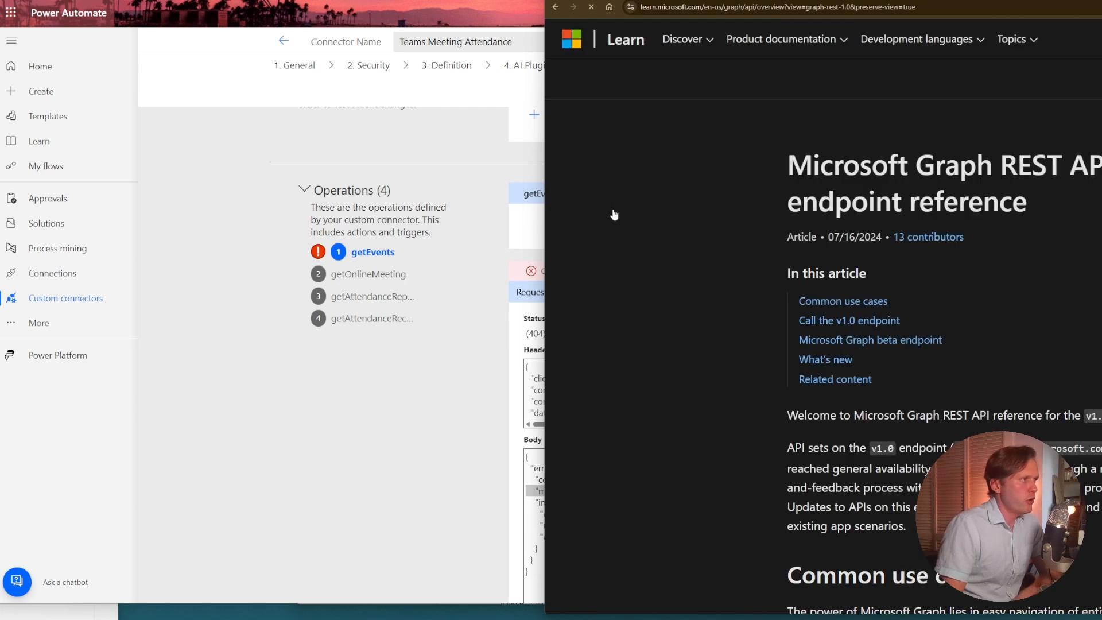
scroll(850, 289, down, 1)
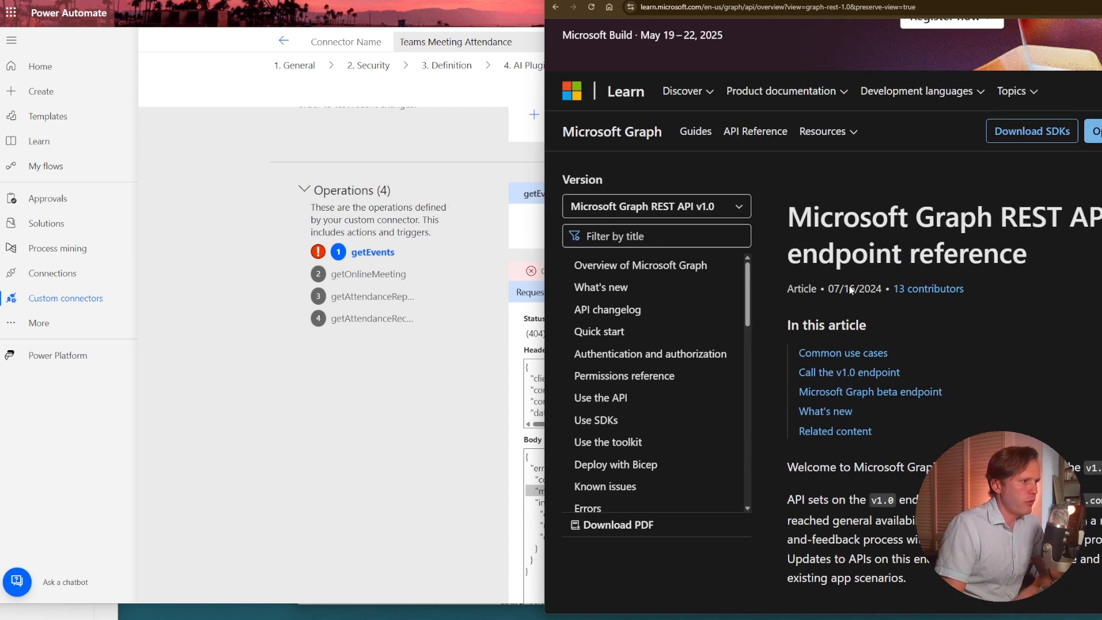
scroll(851, 290, down, 3)
scroll(842, 252, down, 10)
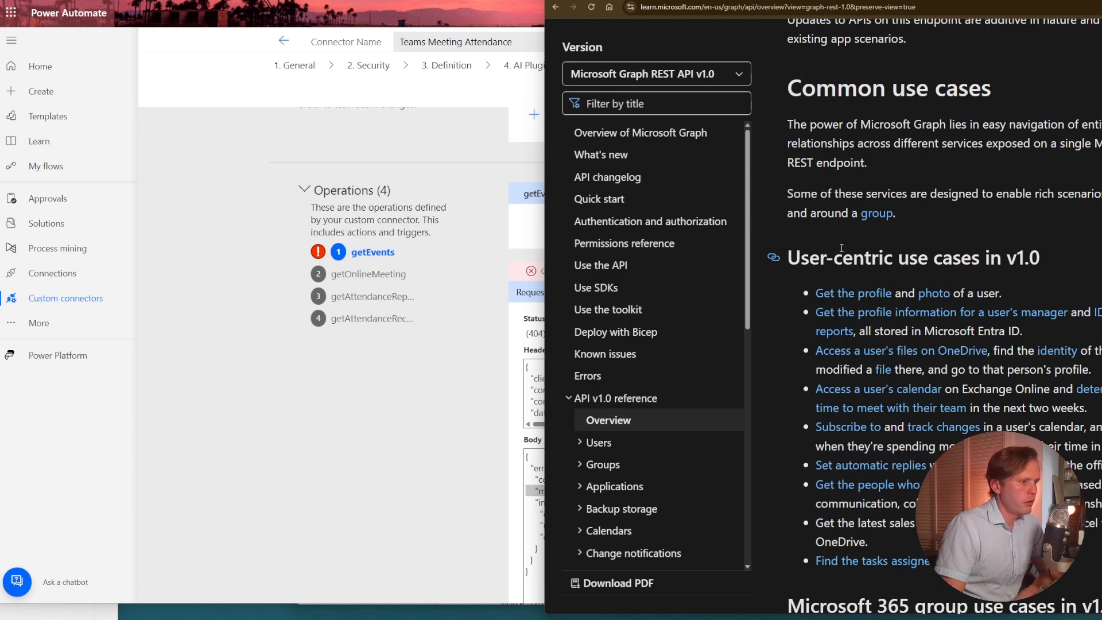
scroll(842, 246, down, 3)
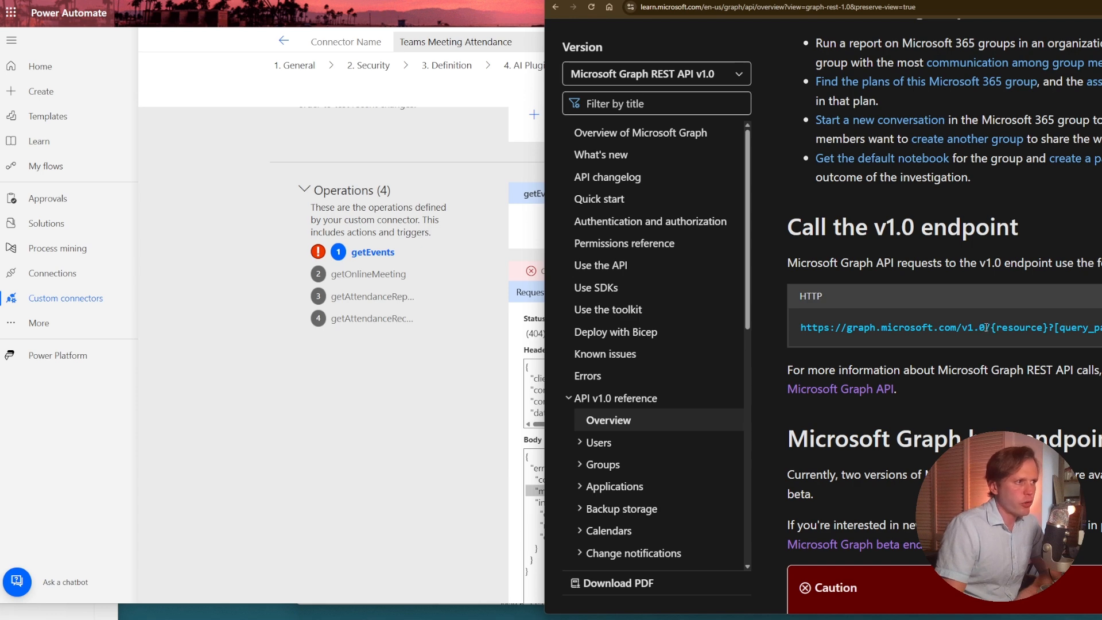
drag(987, 327, 963, 330)
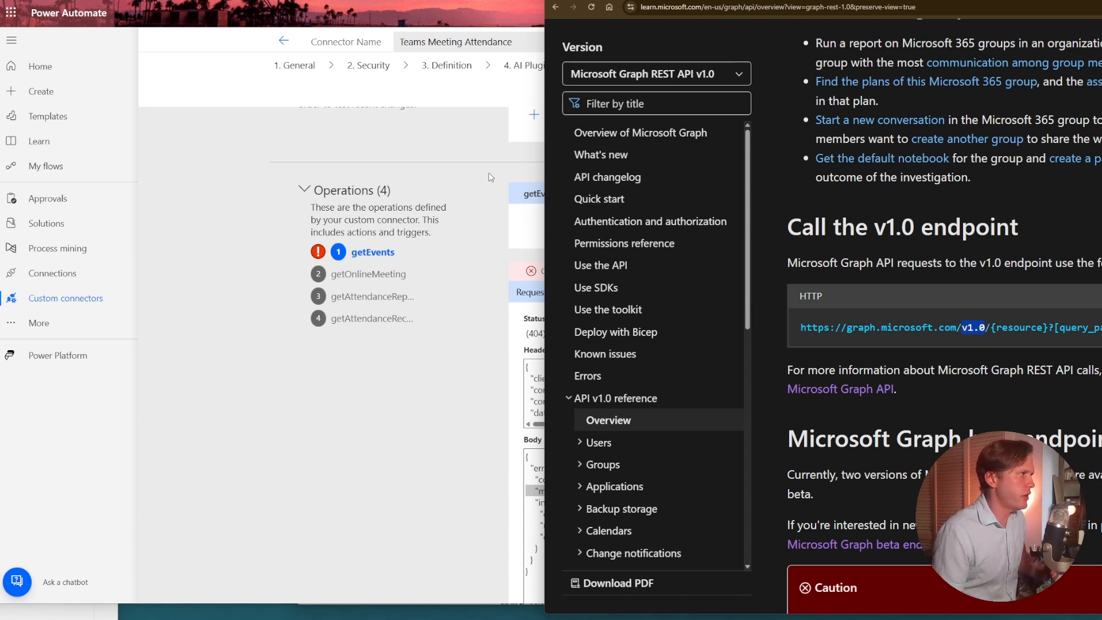
Switch back to Power Automate and set the base URL in the connector's general information to /v1.0/.
click(283, 365)
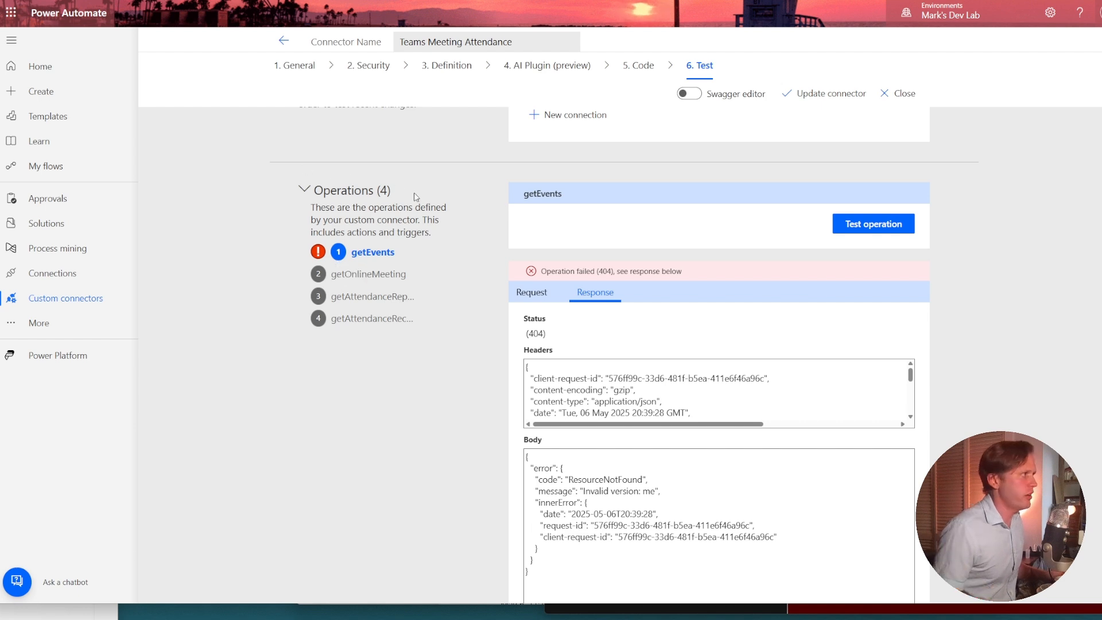
click(290, 69)
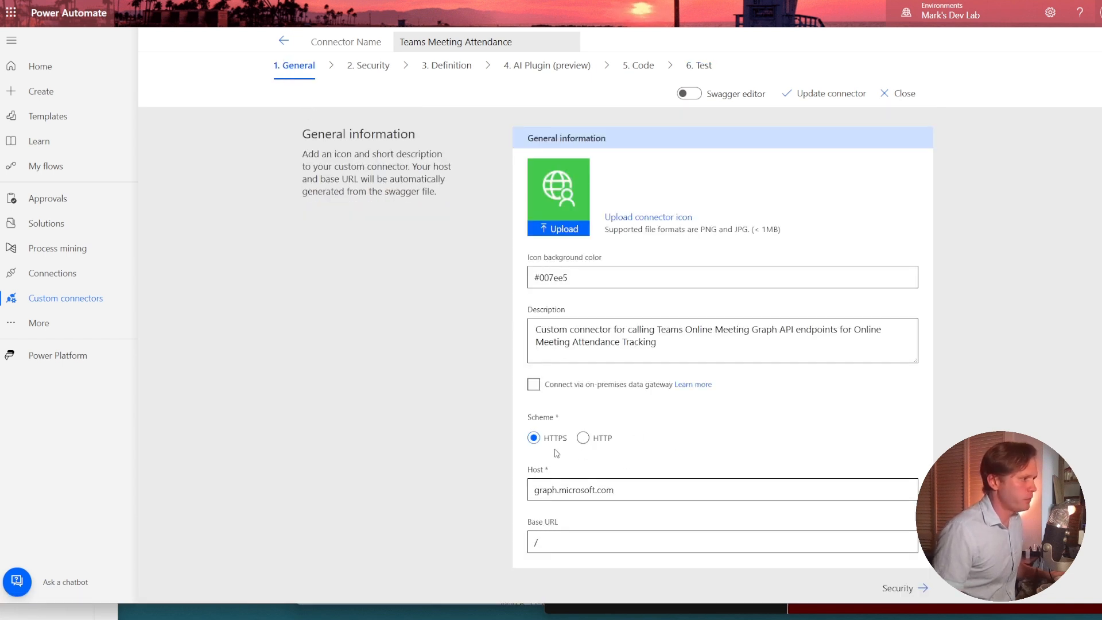
scroll(554, 450, down, 1)
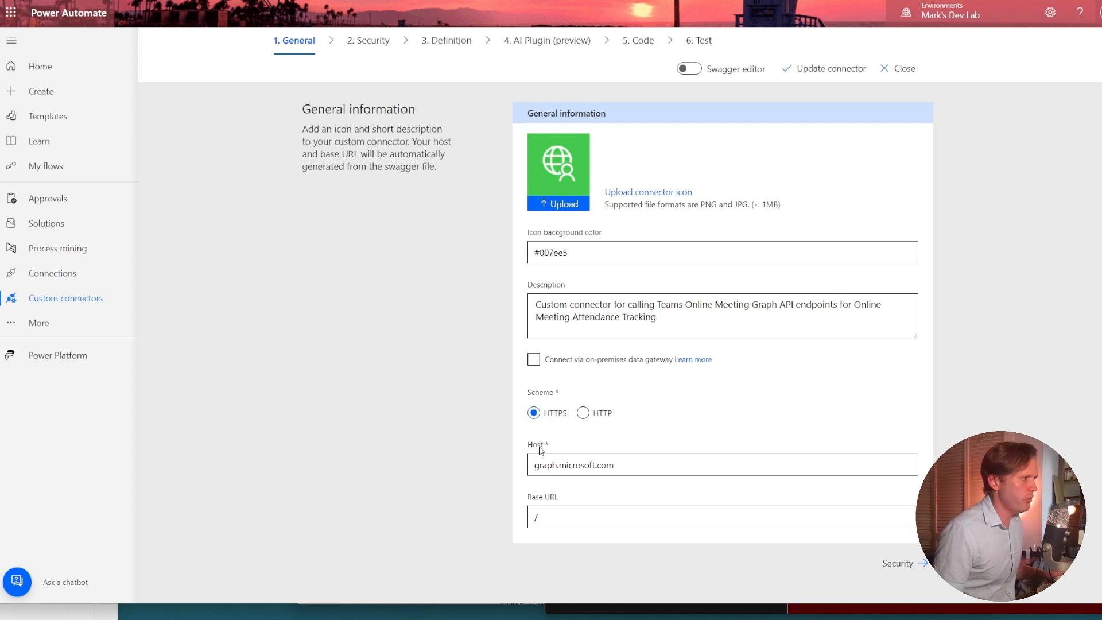
click(577, 524)
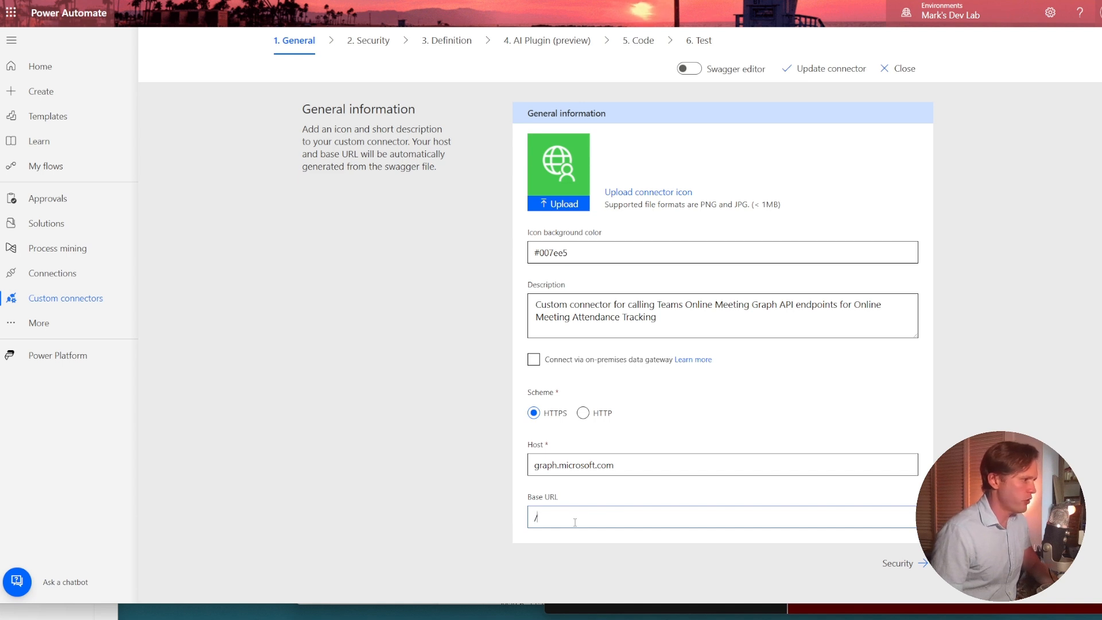
text(v1.0/)
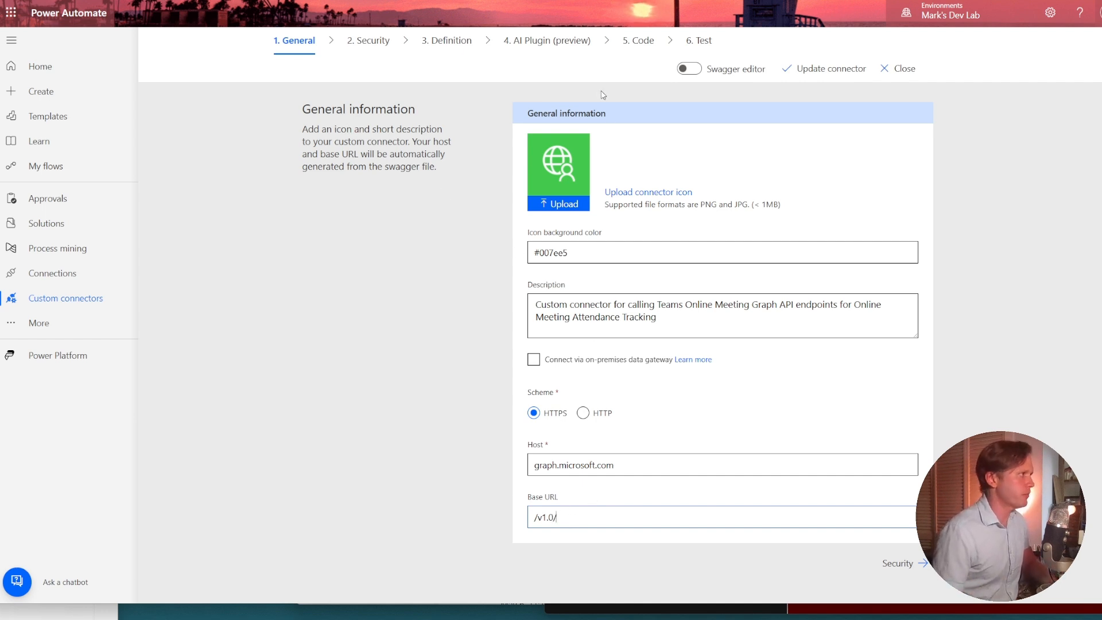
Check the version segment in the getEvents action's request URL and update the connector.
click(441, 55)
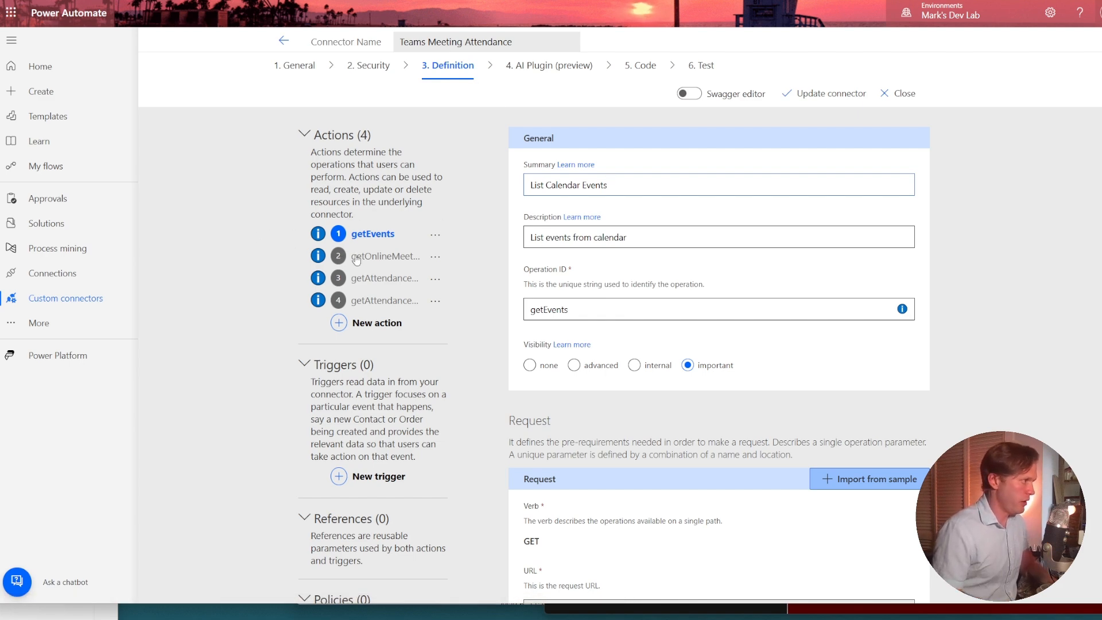
scroll(356, 260, down, 3)
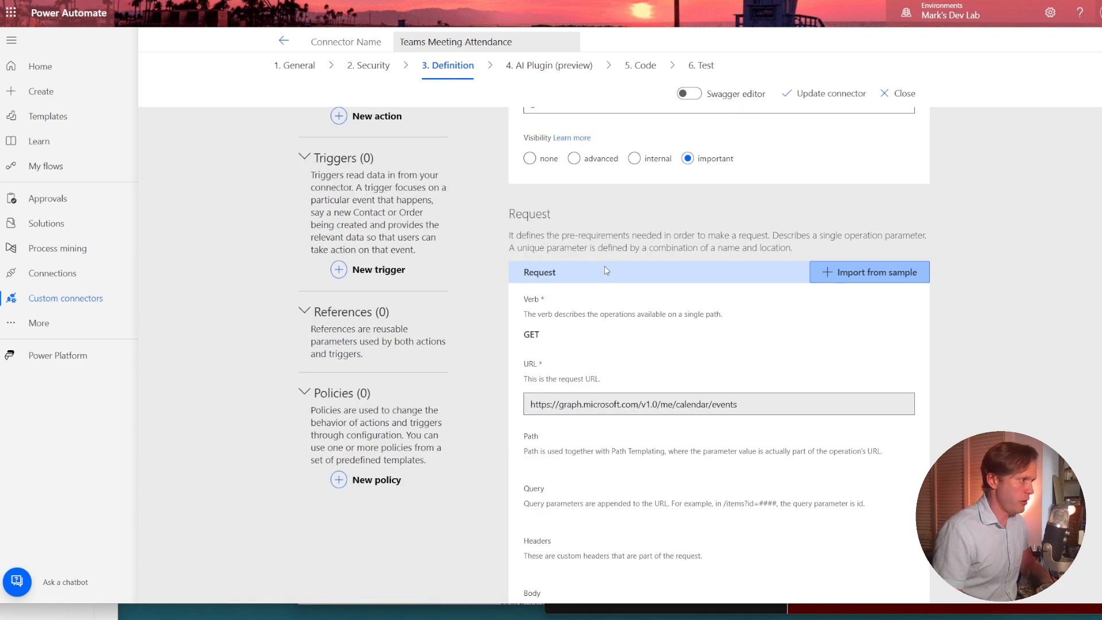
scroll(450, 284, down, 2)
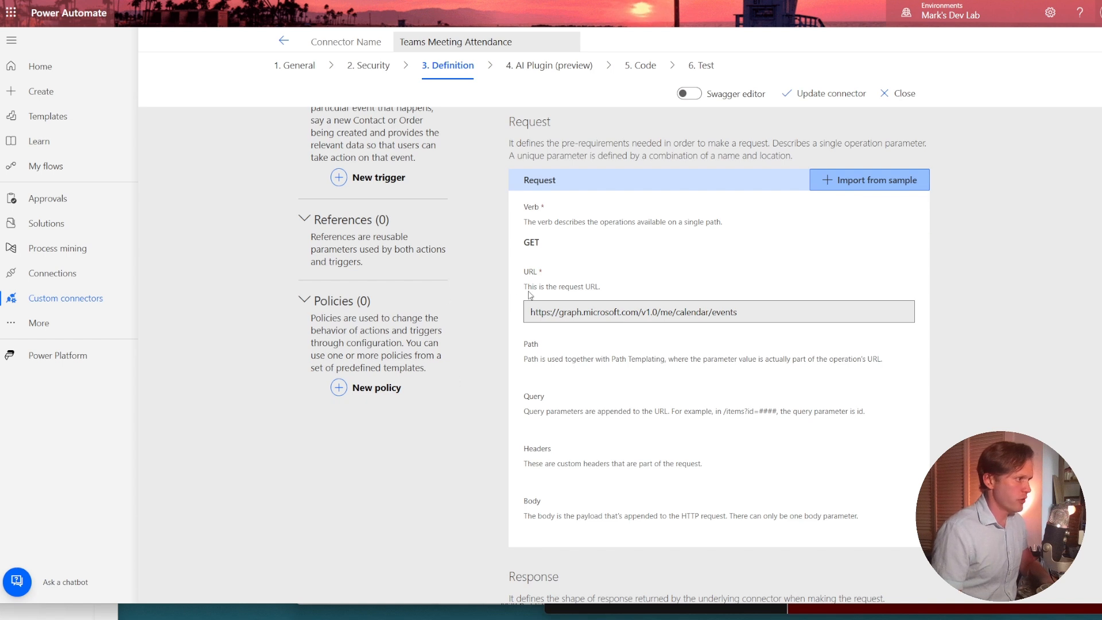
double_click(654, 311)
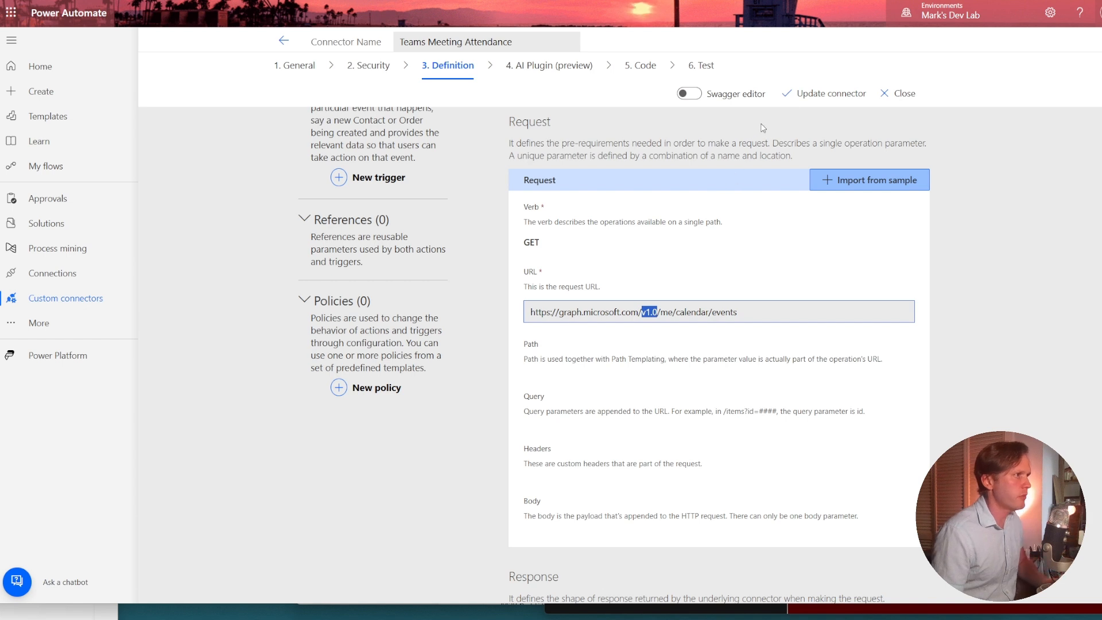
click(810, 96)
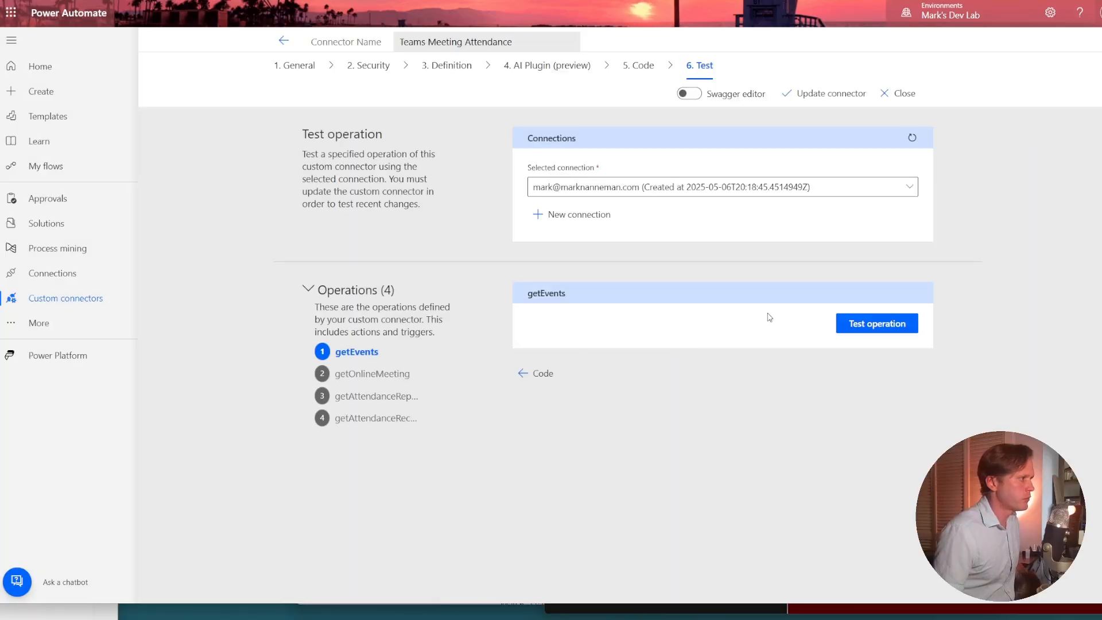
Test the getEvents operation with the updated connector and examine the calendar event's details in the response body.
click(853, 320)
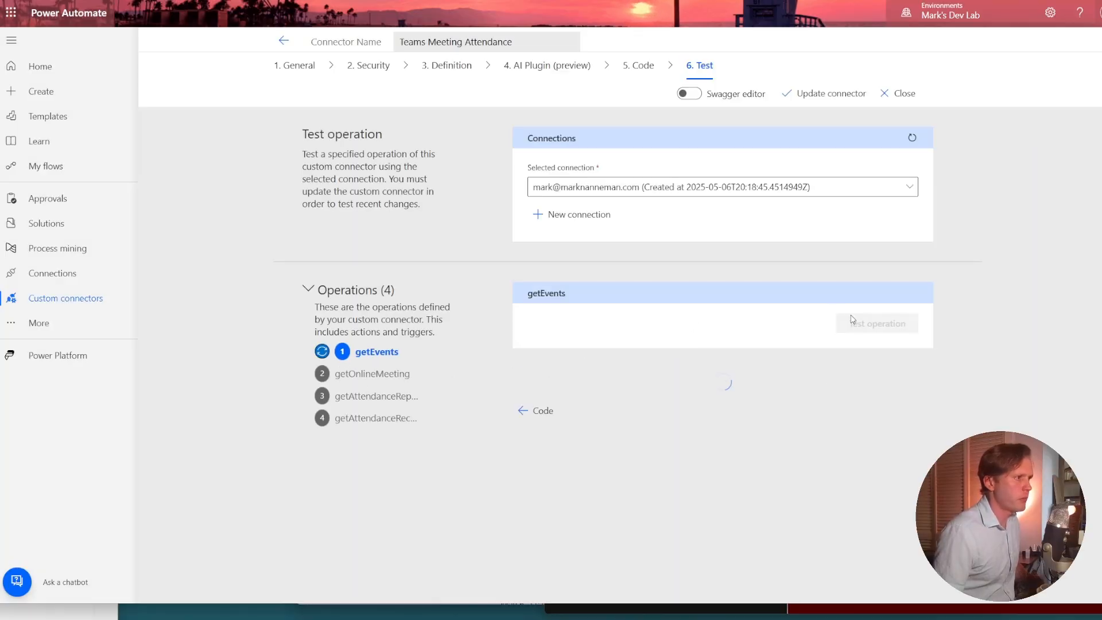
scroll(850, 319, down, 3)
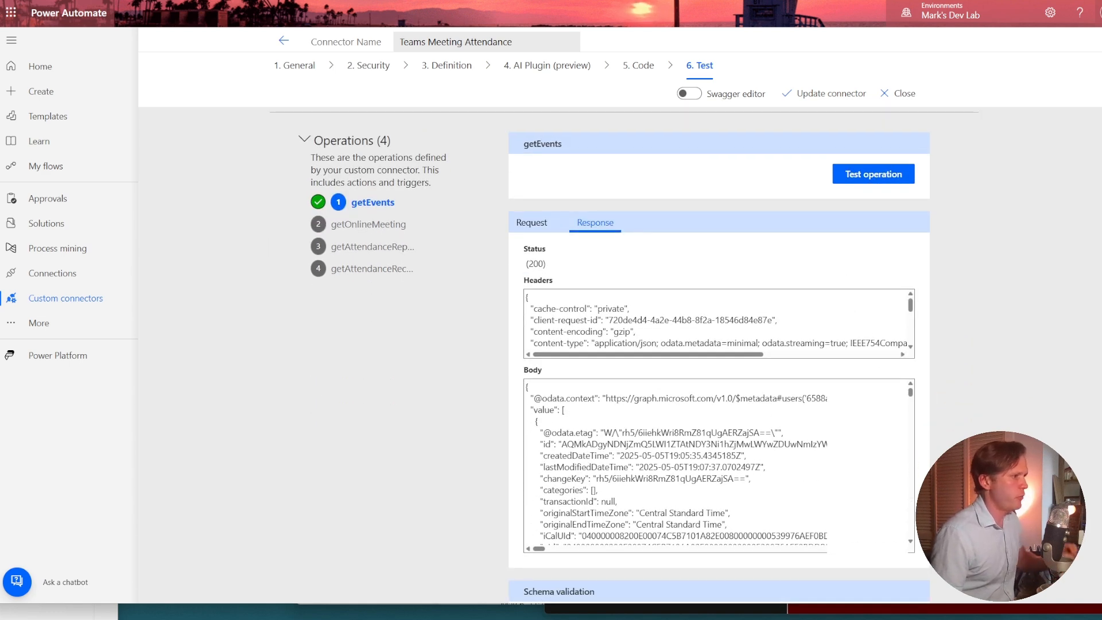
scroll(678, 465, down, 3)
scroll(677, 463, down, 3)
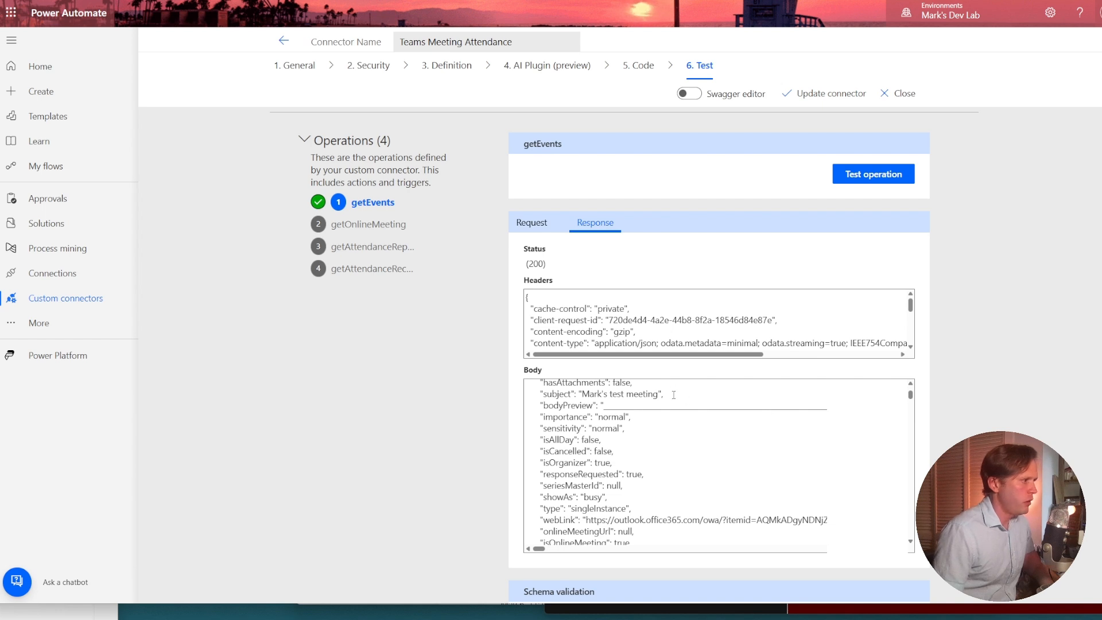
scroll(679, 431, up, 3)
scroll(673, 430, down, 3)
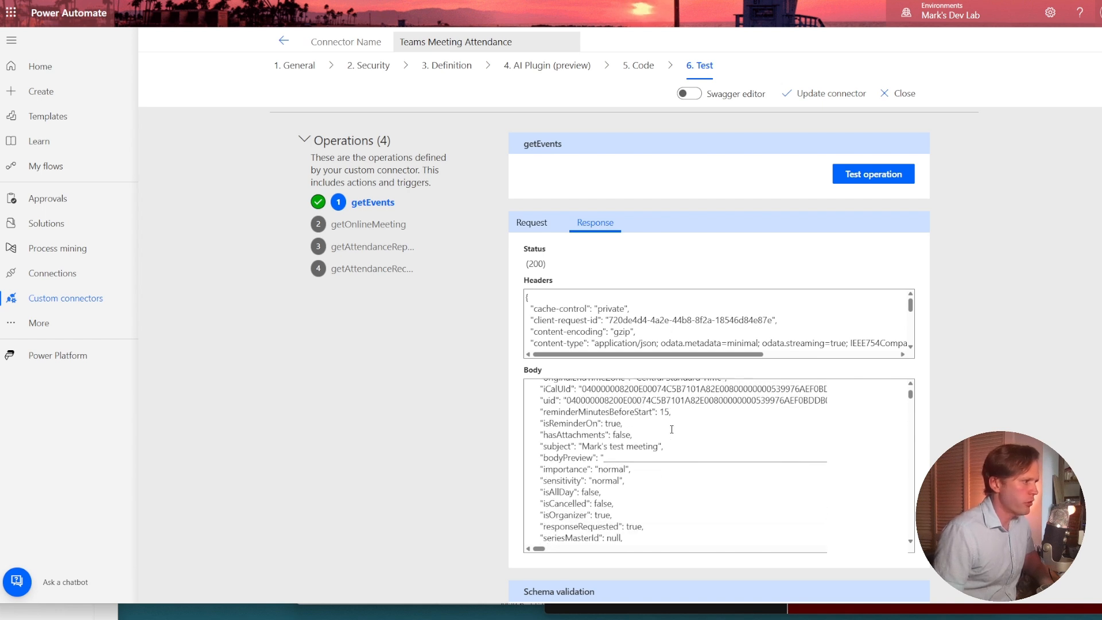
scroll(670, 431, down, 2)
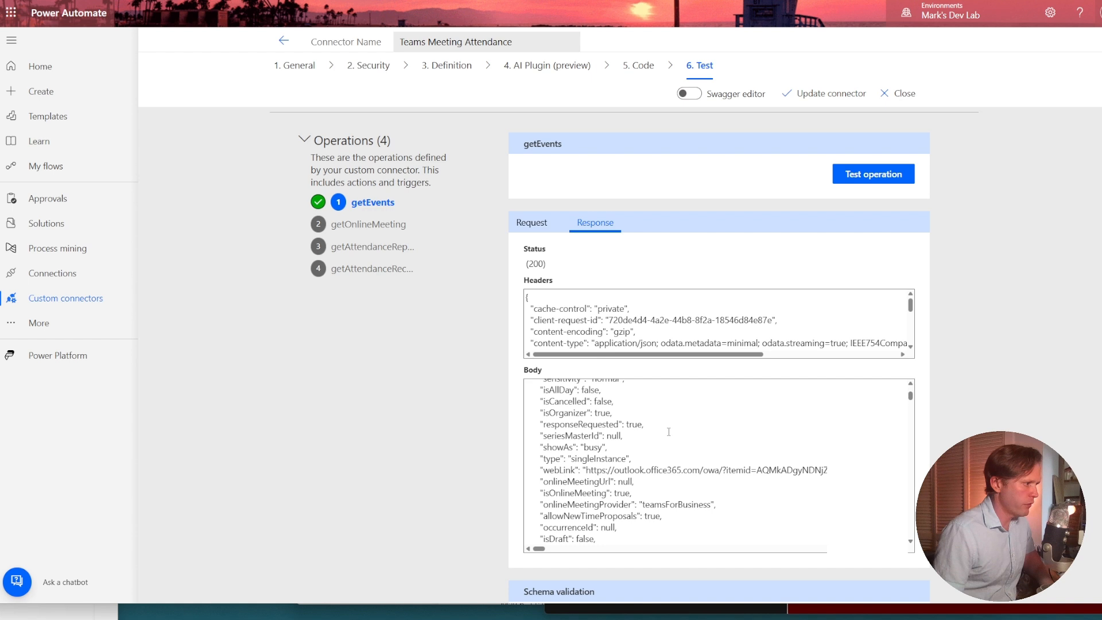
scroll(607, 493, down, 3)
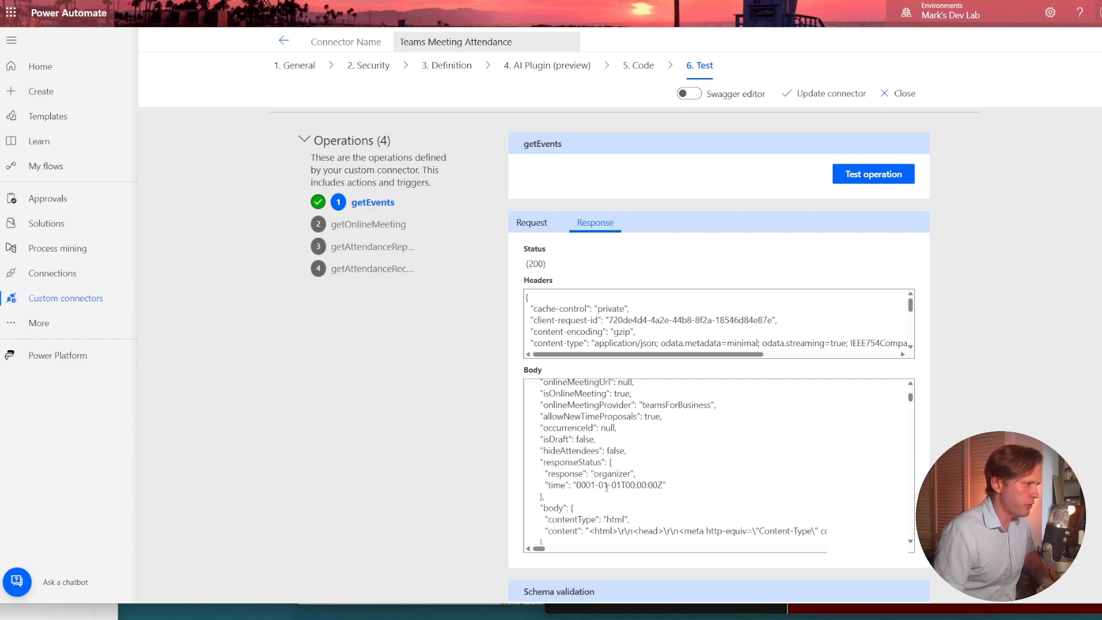
scroll(607, 487, down, 9)
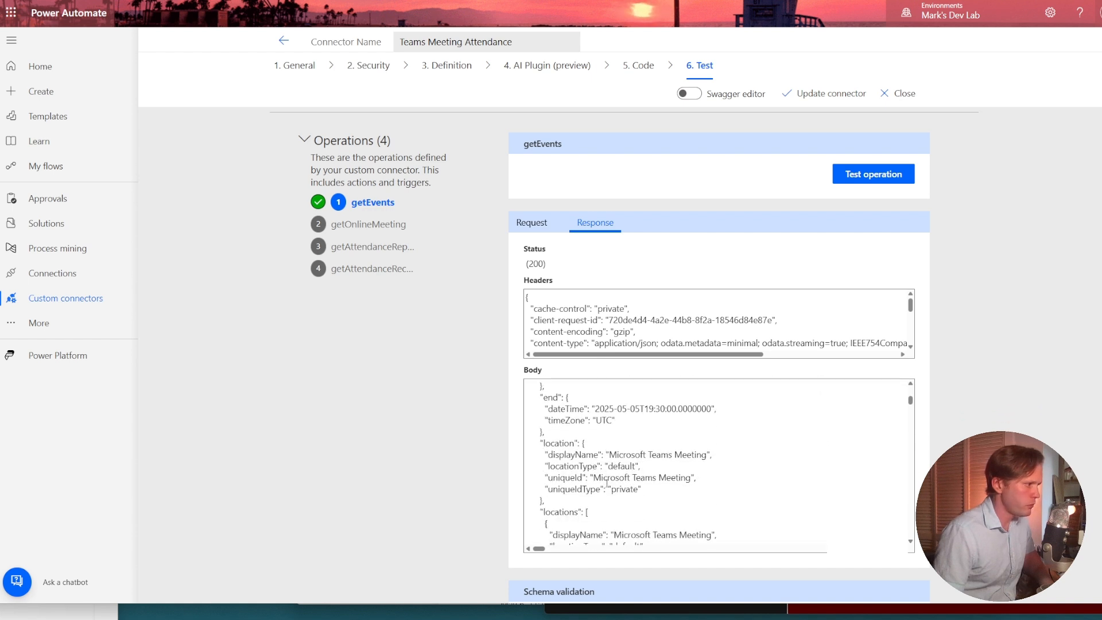
Find the onlineMeeting object in the getEvents response body and copy its joinUrl value without the surrounding quotes.
scroll(608, 484, down, 10)
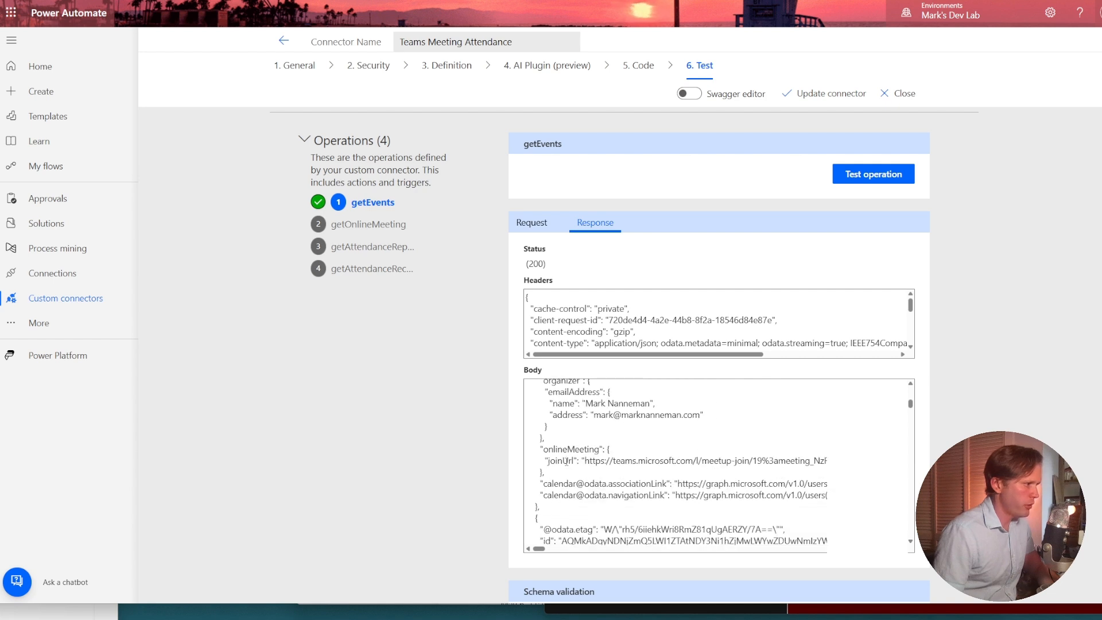
double_click(569, 449)
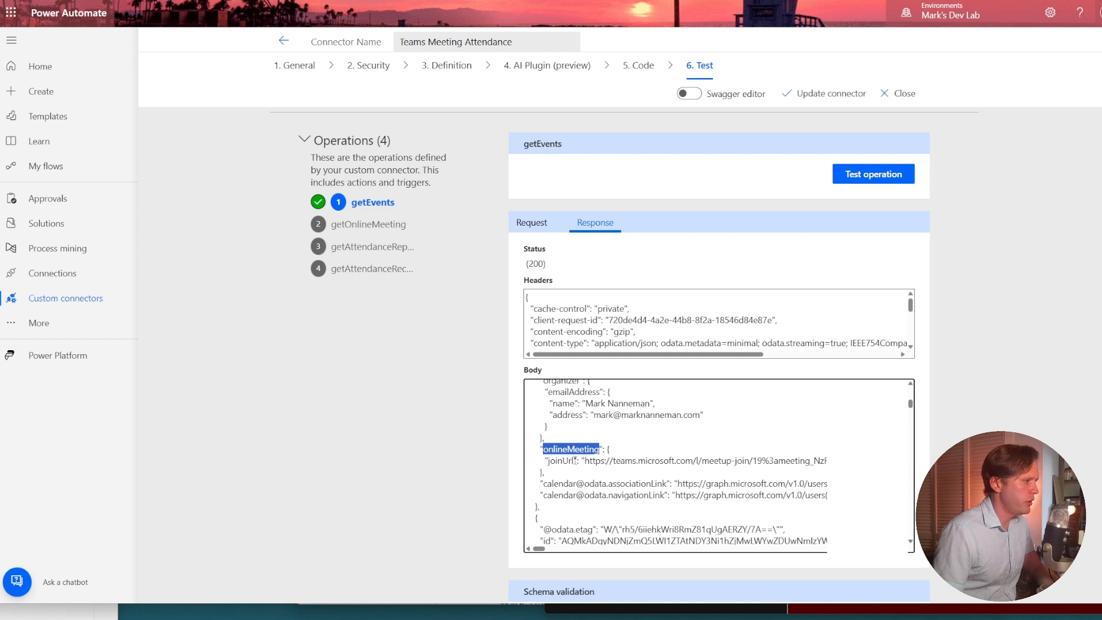
triple_click(585, 461)
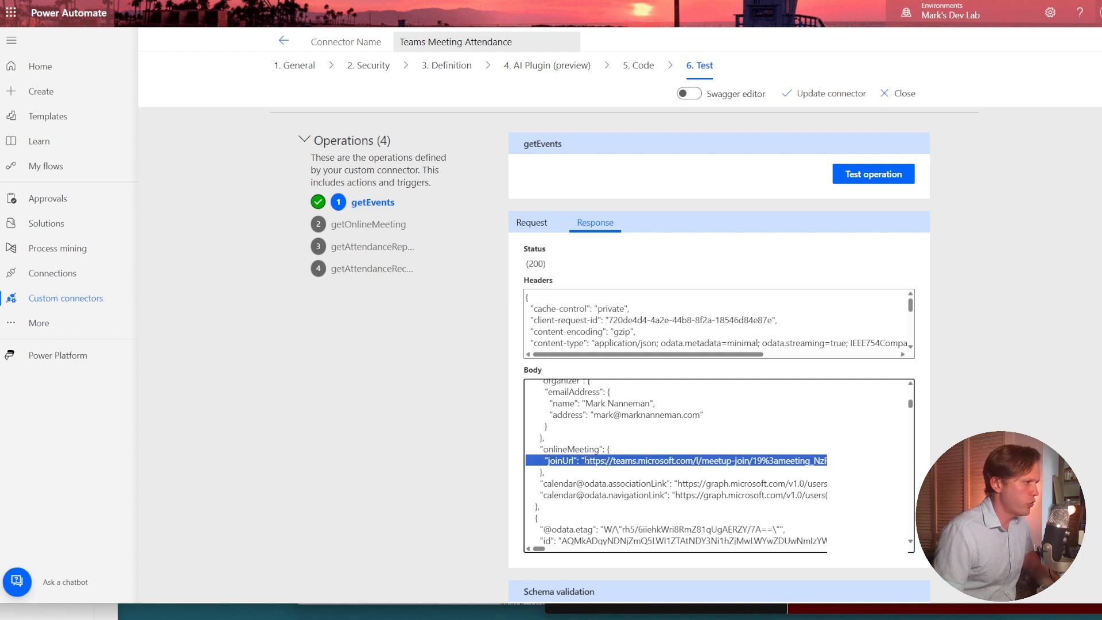
click(585, 461)
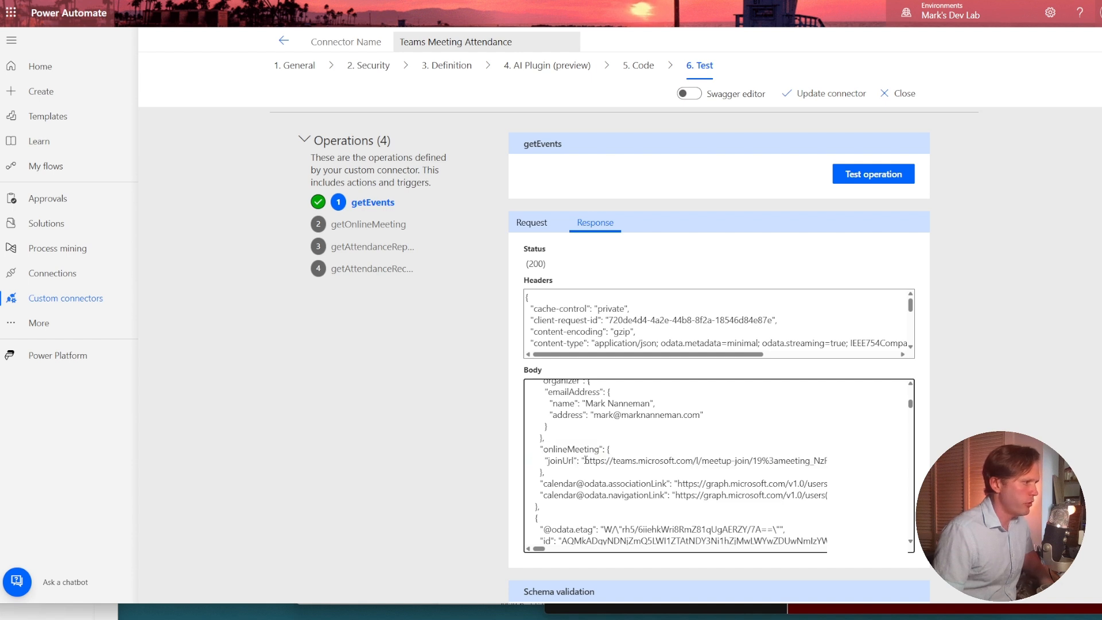
drag(585, 460, 919, 461)
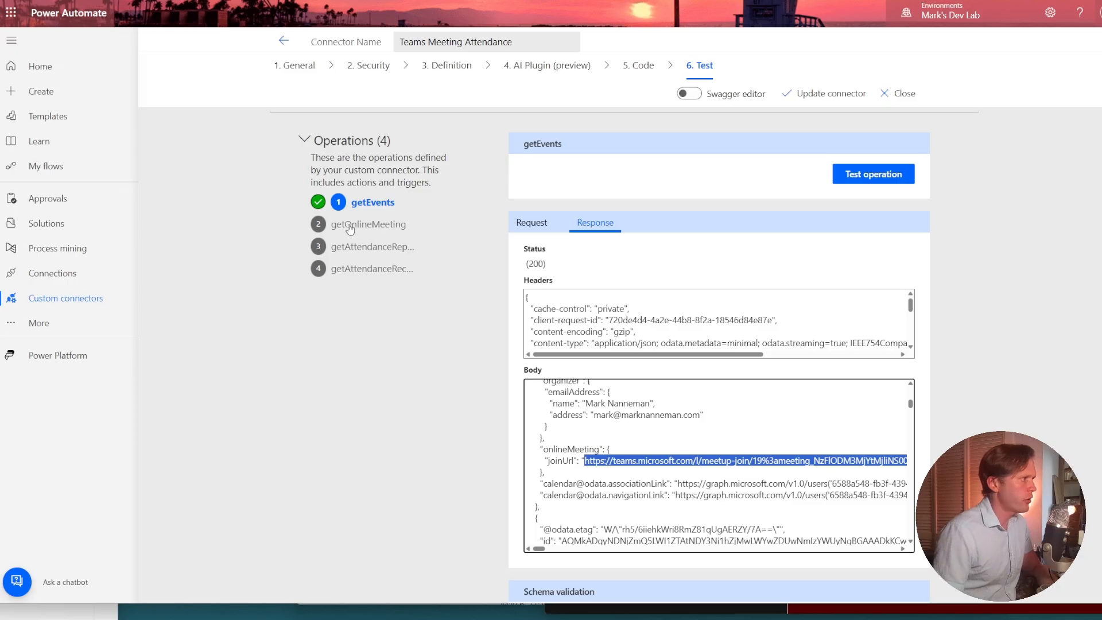
In the getOnlineMeeting test, replace the joinWebUrl placeholder in $filter with the copied join URL and remove the extra trailing quote.
click(350, 225)
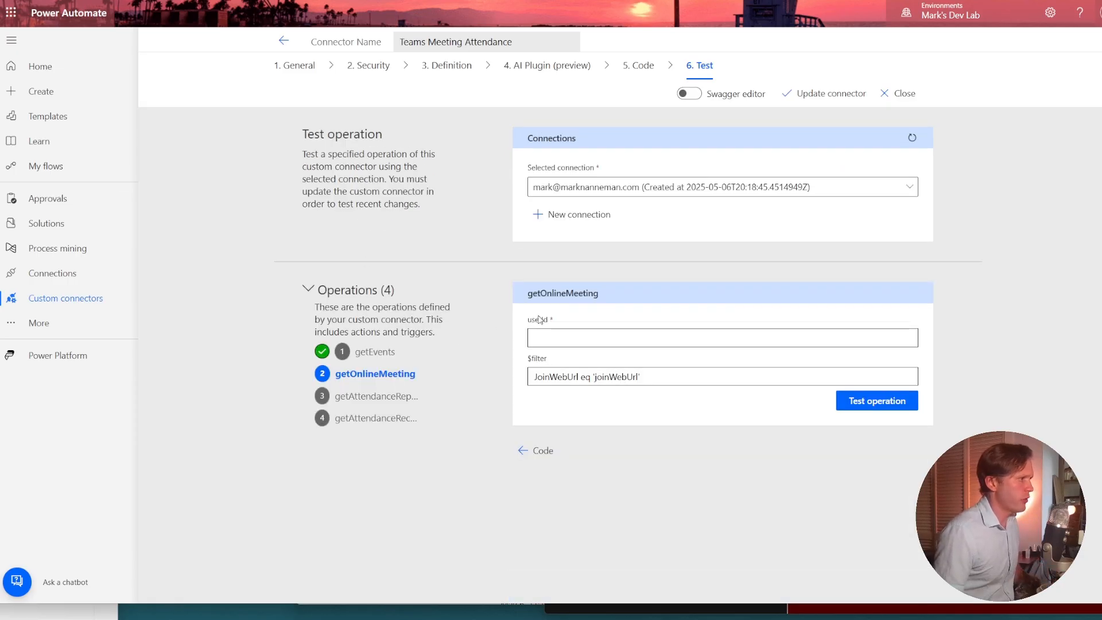
click(589, 334)
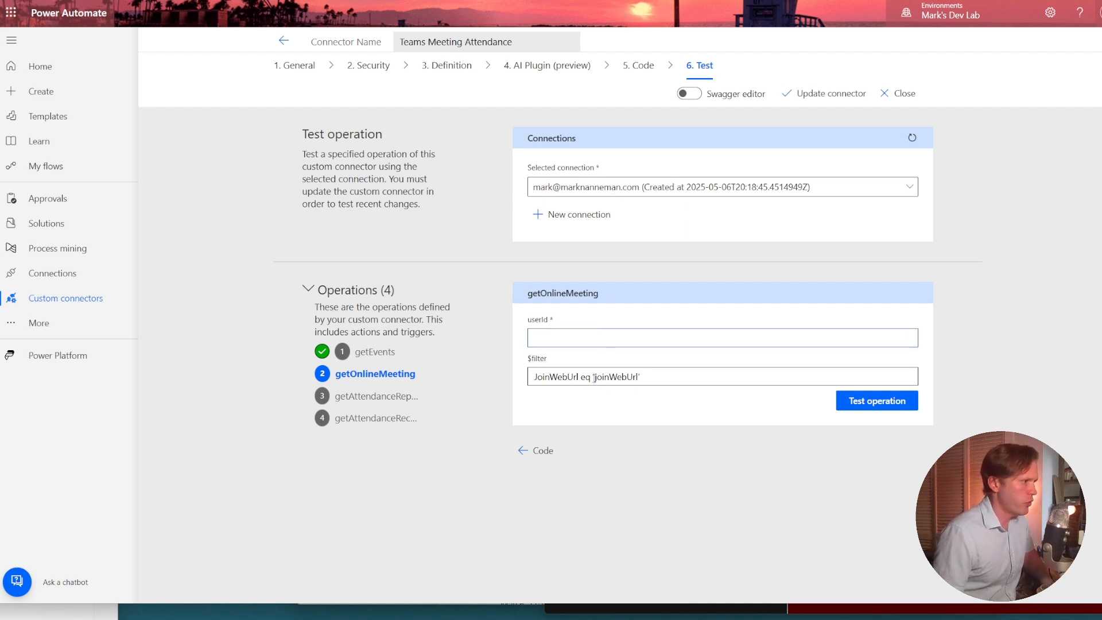
drag(596, 377, 621, 386)
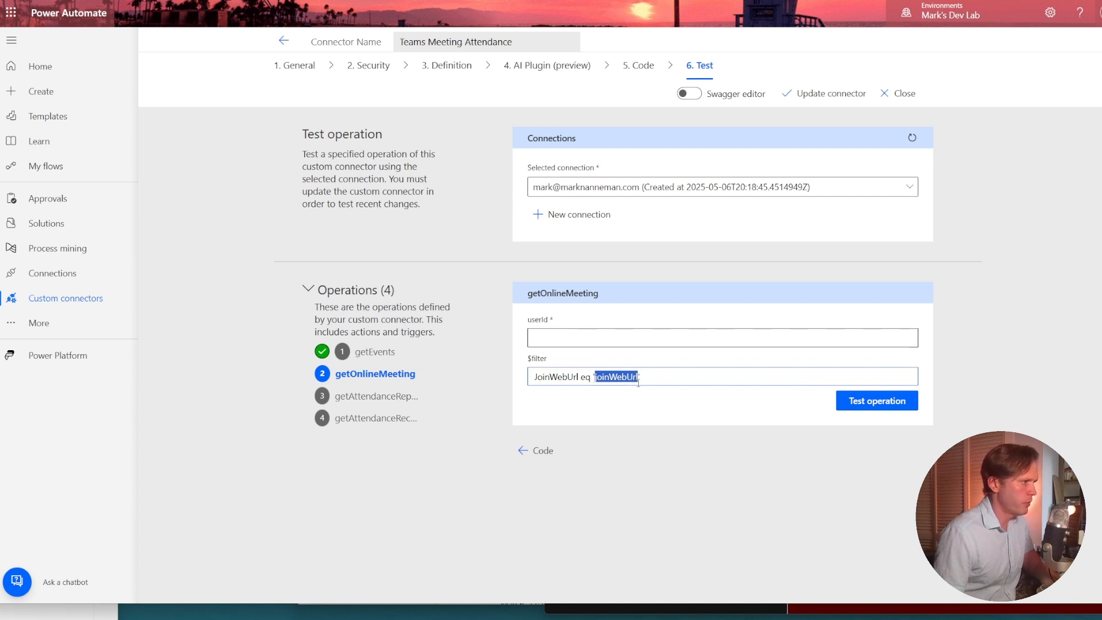
key(ctrl+v)
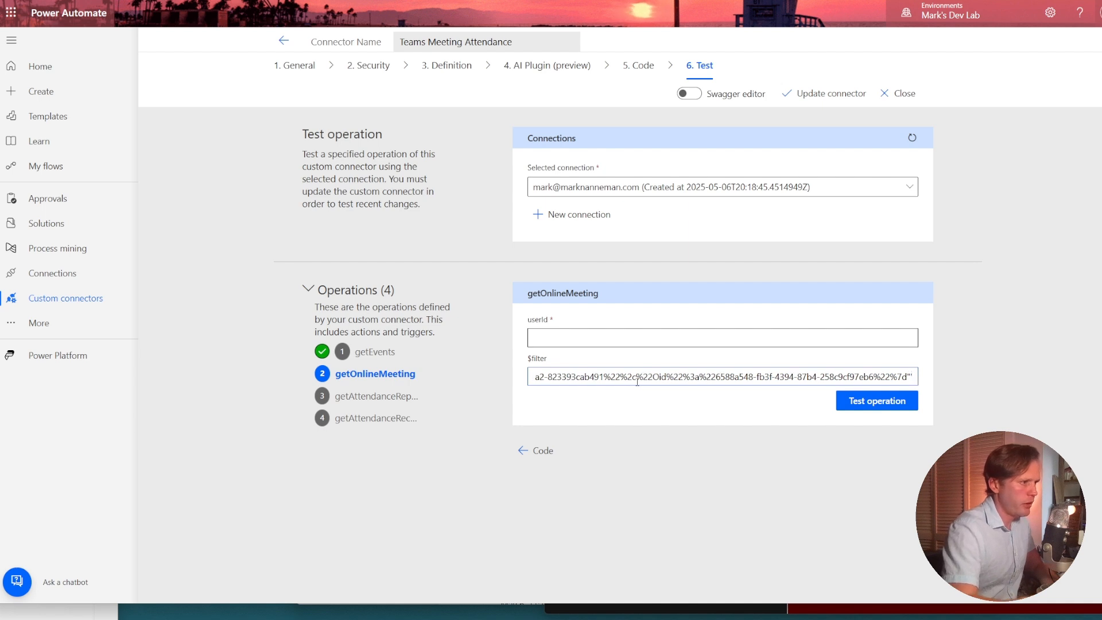
key(BackSpace)
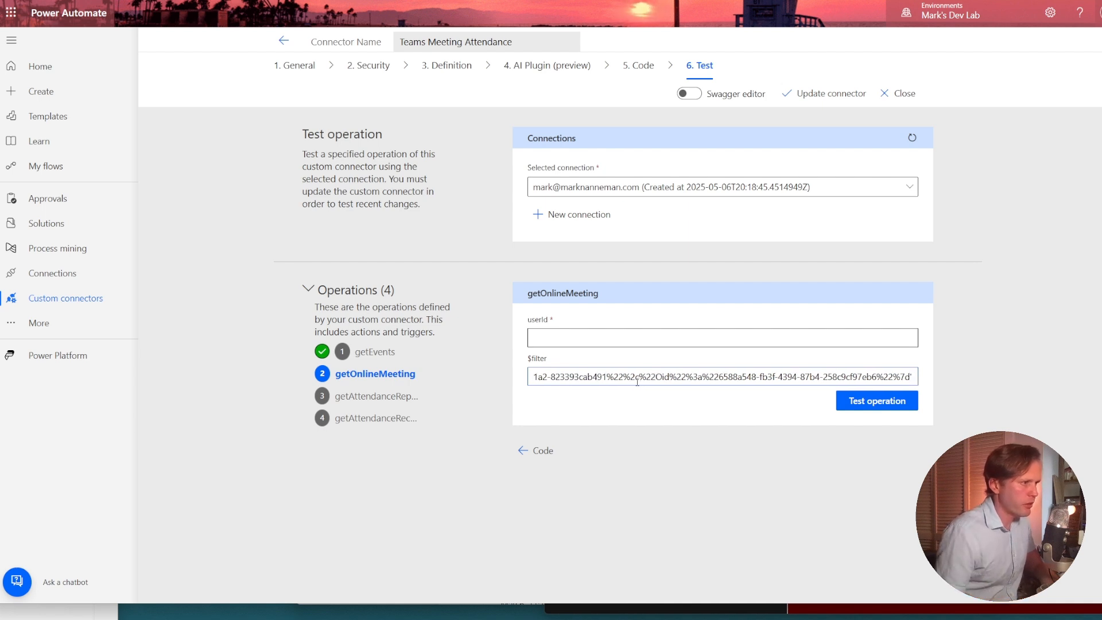
key(Home)
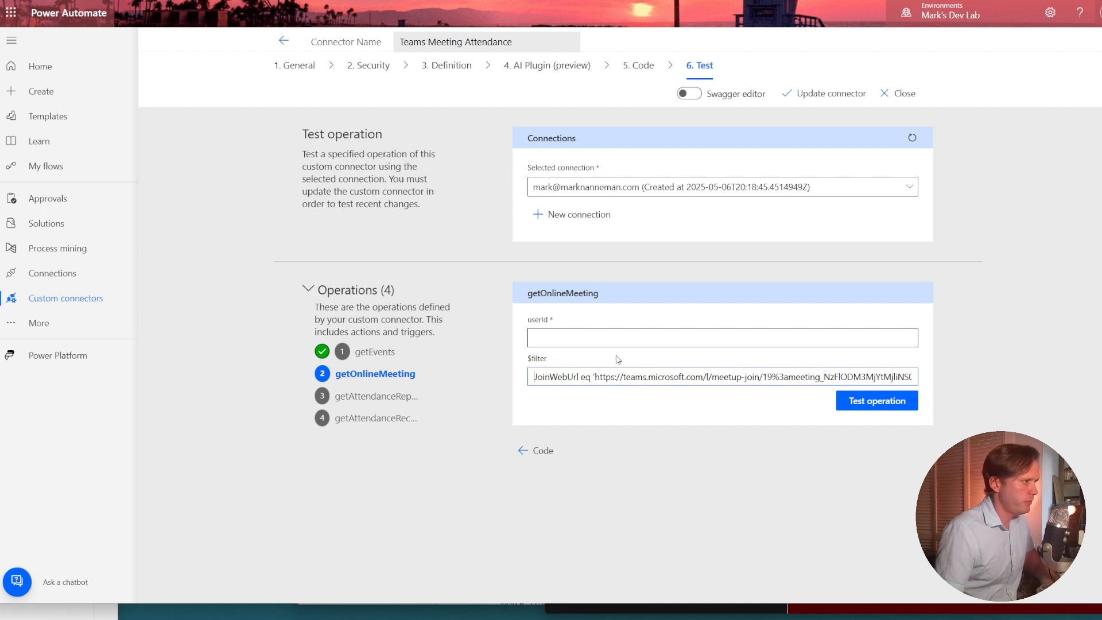
Paste the user ID into getOnlineMeeting, test the operation, and review the meeting details in the response body.
click(528, 338)
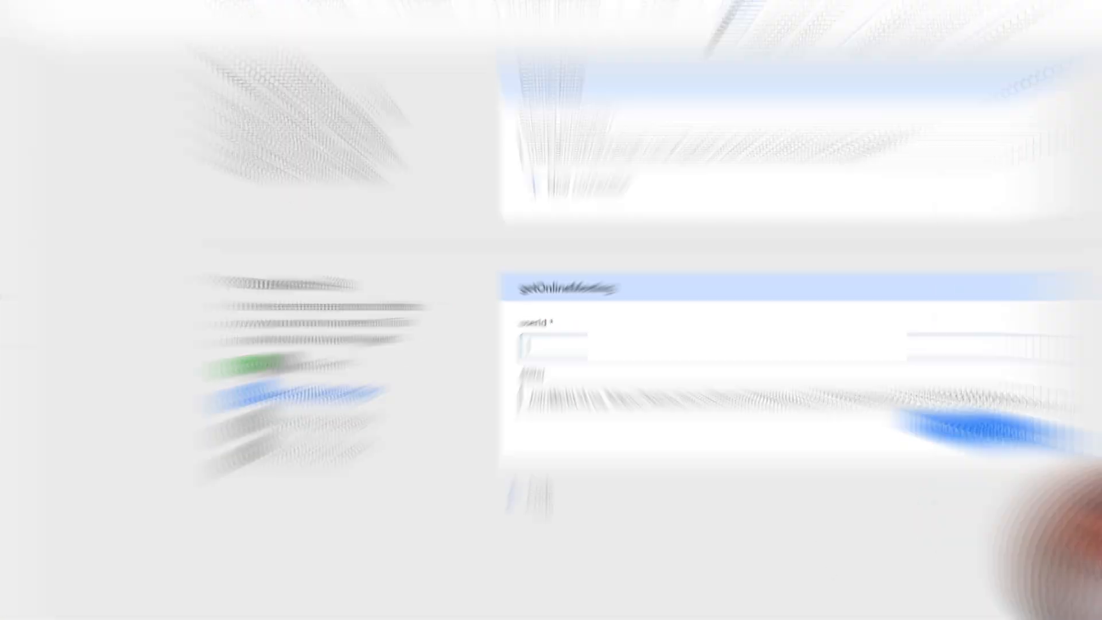
text(6588a548-fb3)
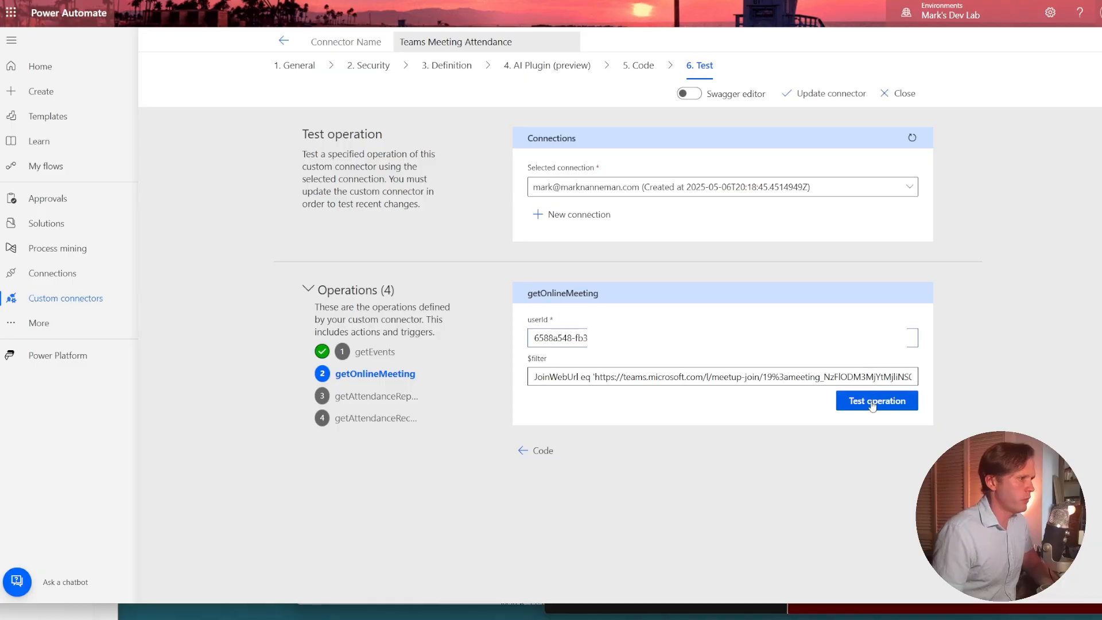
click(876, 399)
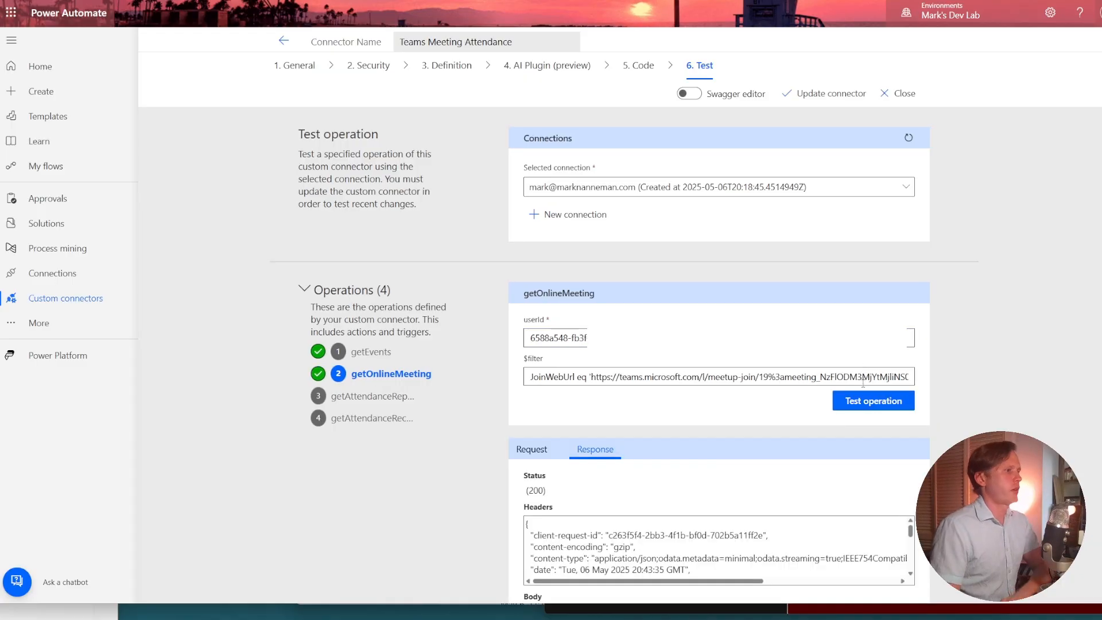
scroll(881, 403, down, 1)
scroll(718, 401, down, 5)
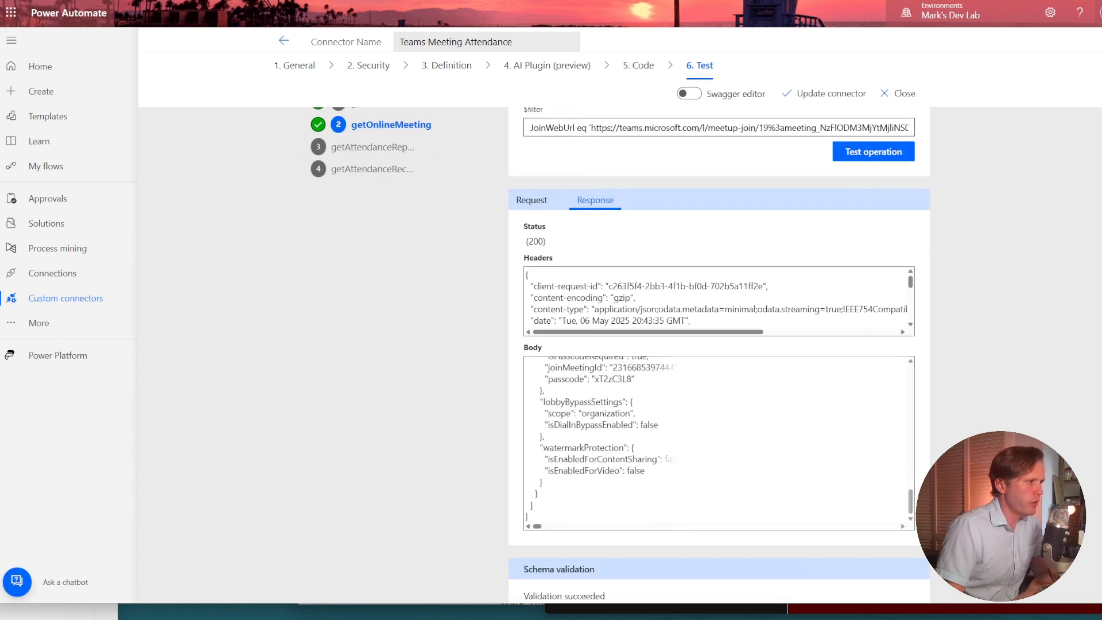
scroll(565, 412, up, 10)
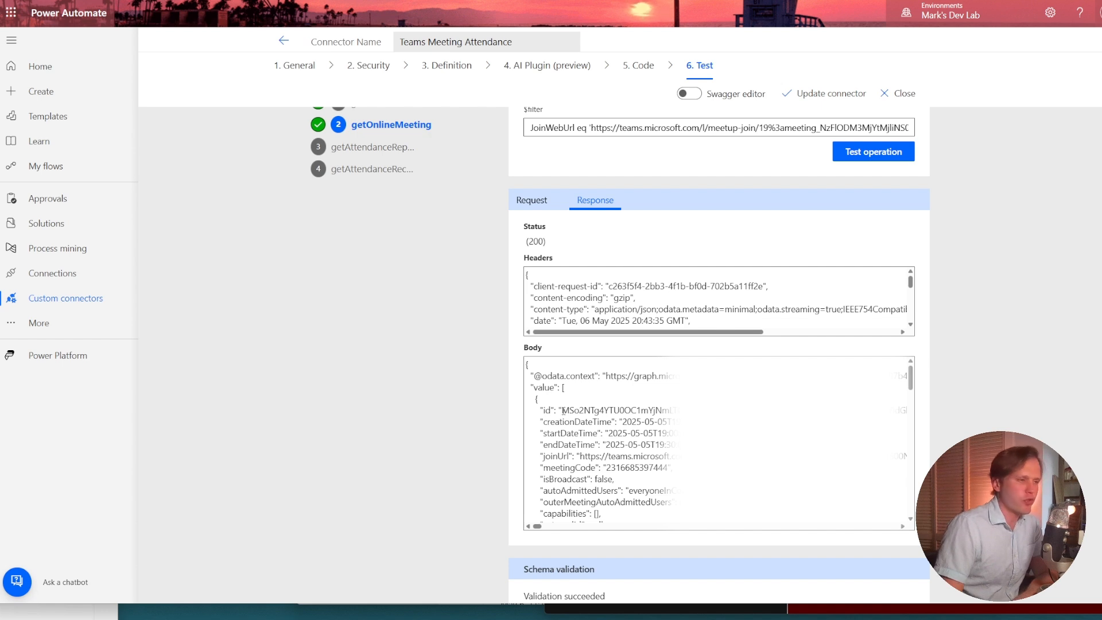
Copy the meeting id from the getOnlineMeeting response into the getAttendanceReports meetingId, removing the trailing quote and comma.
click(565, 409)
drag(565, 409, 1092, 418)
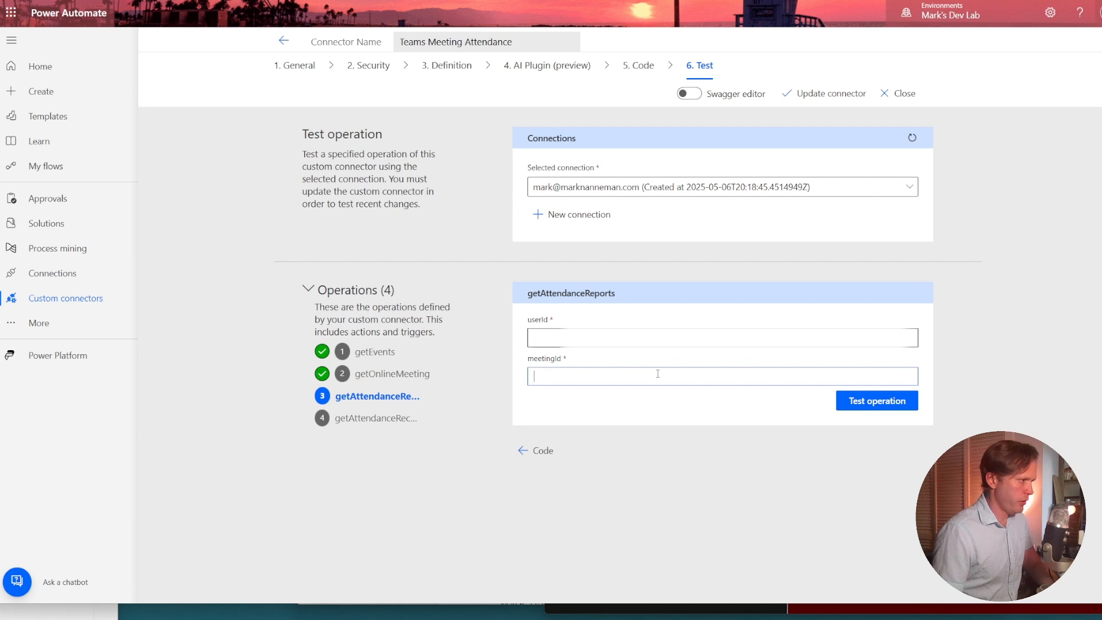
text(NM01qWXRNamxpTlMwME5UQTBMV0kwWkdFdE9UVXpNVGsyTURnNU1HTTNAdGhyZWFkLnYy",)
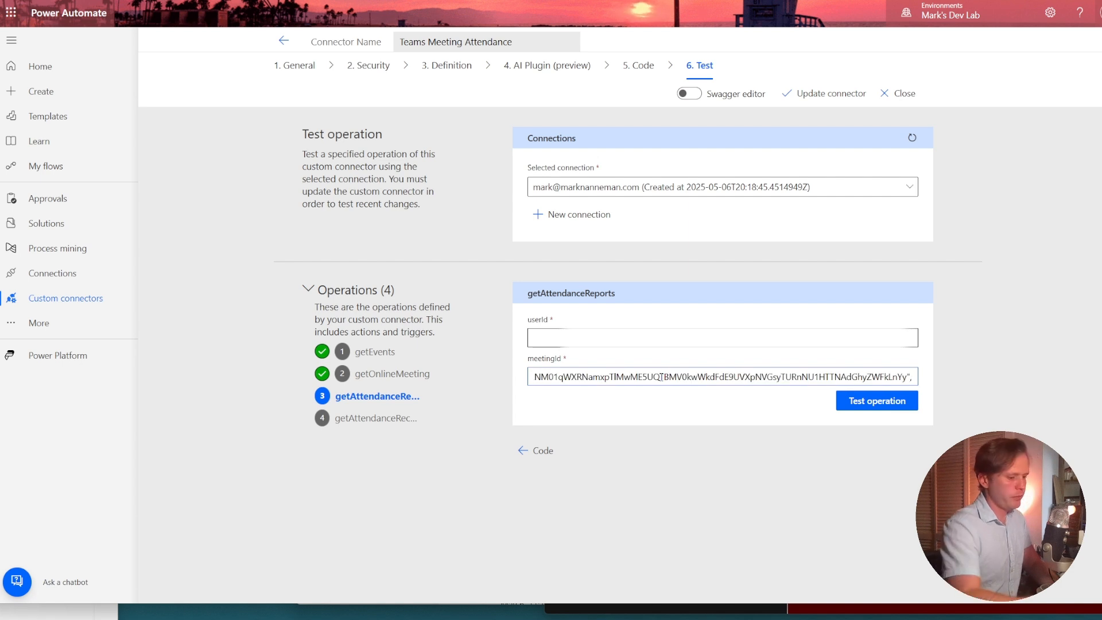
key(BackSpace)
key(BackSpace)
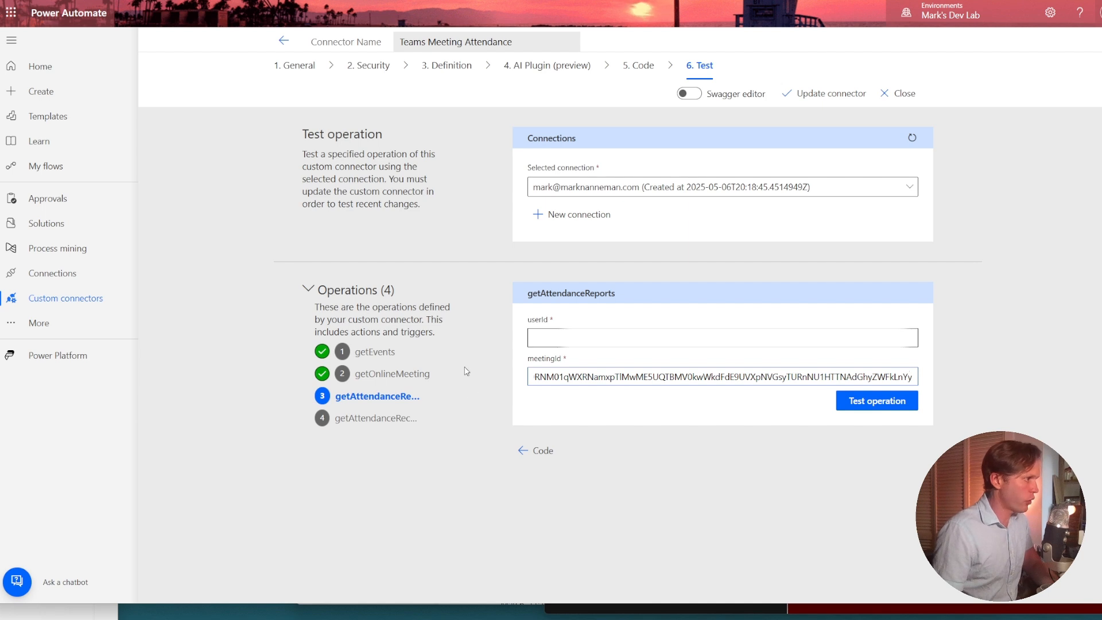
Get the user ID from the Postman window, paste it into the getAttendanceReports userId, and test the operation.
key(alt+Tab)
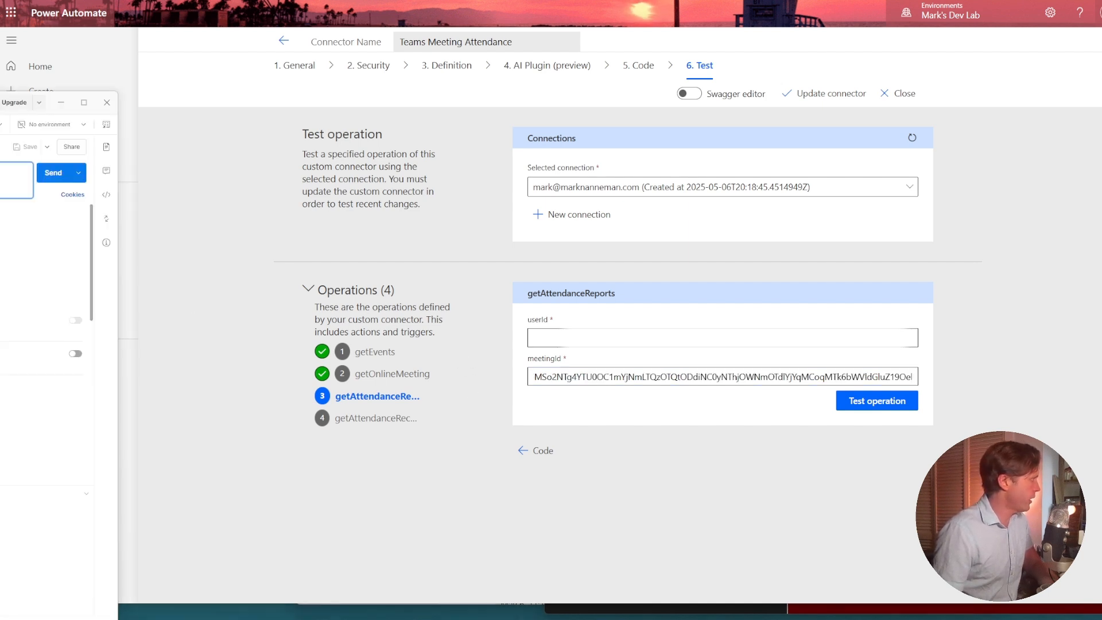
key(alt+Tab)
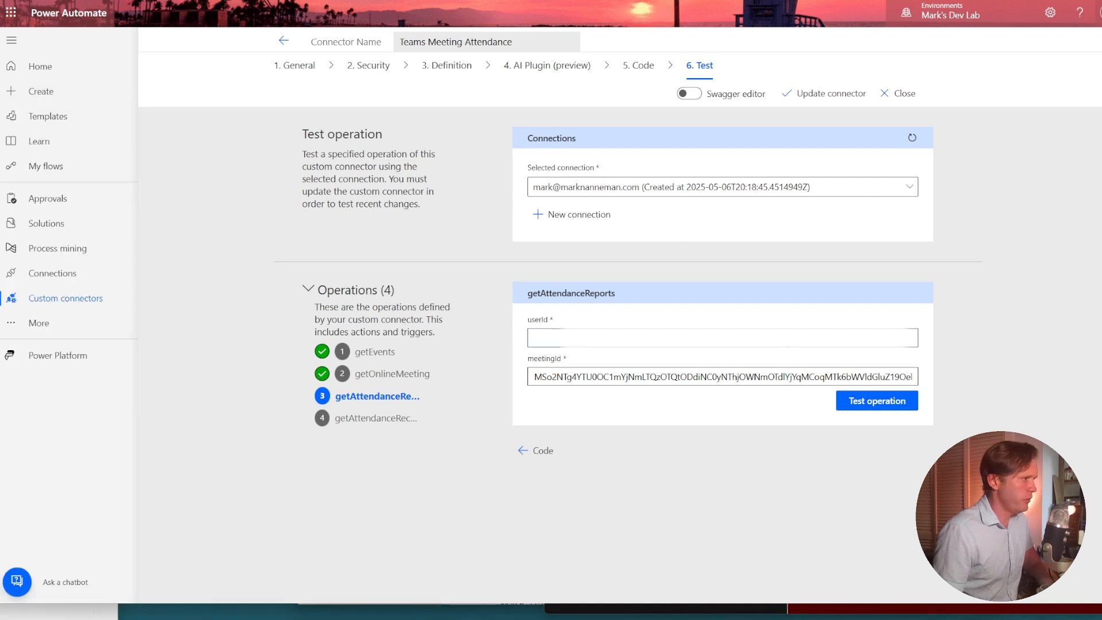
key(ctrl+v)
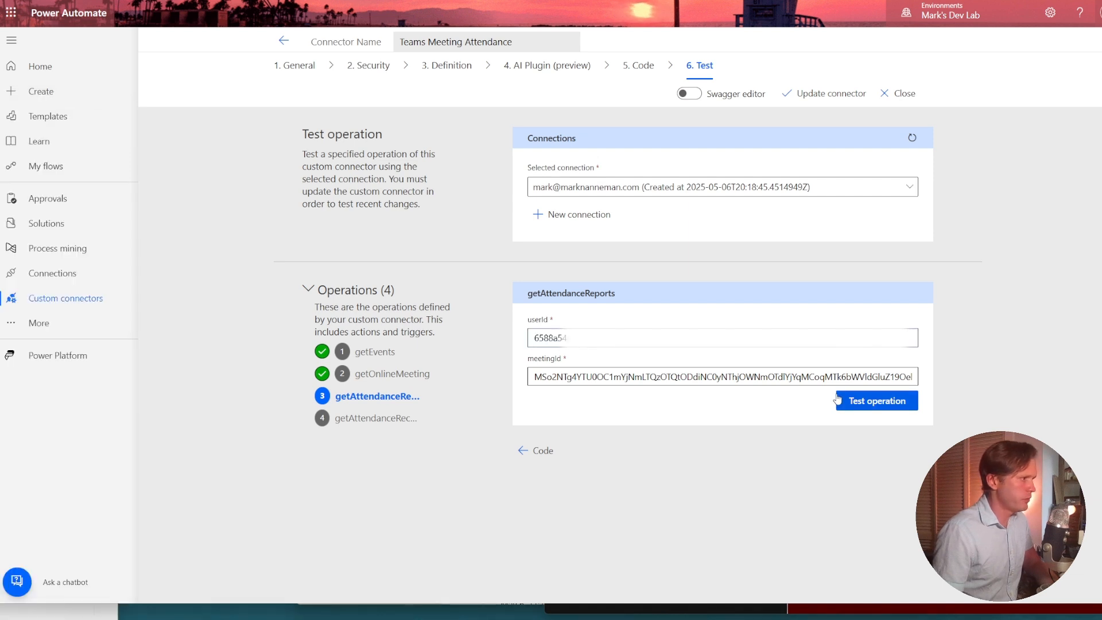
click(869, 408)
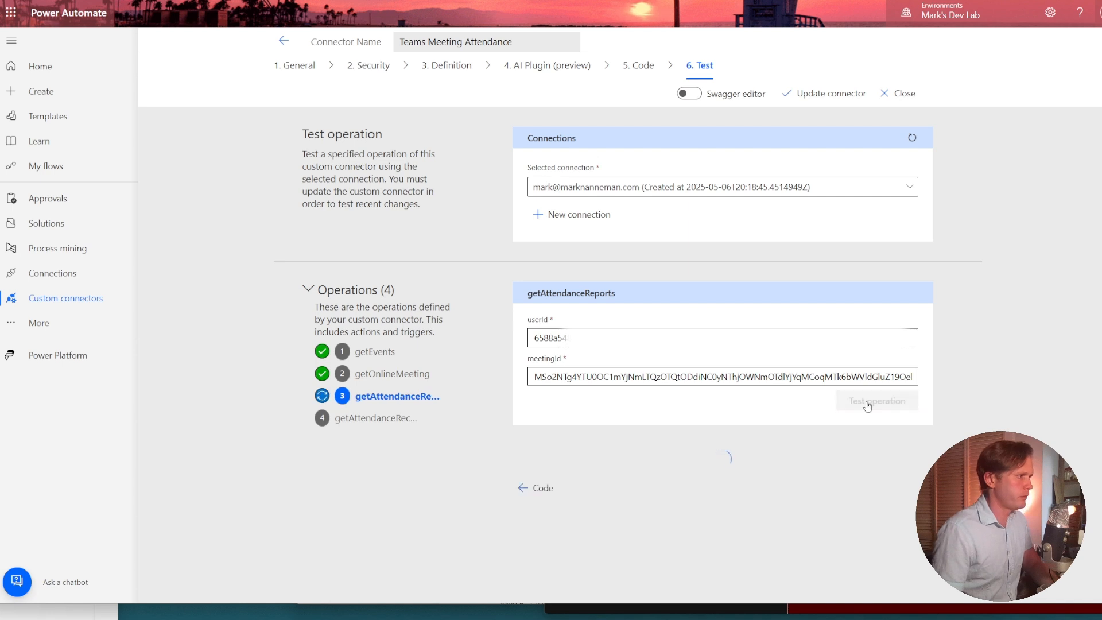
scroll(935, 410, down, 5)
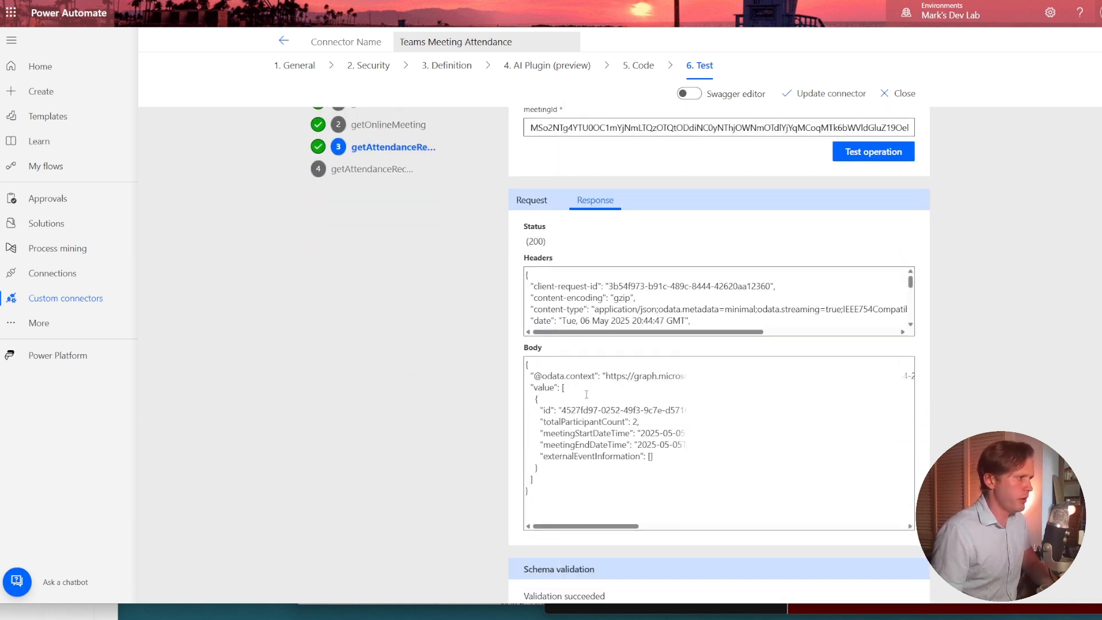
Copy the report id from the getAttendanceReports response into the reportId of the getAttendanceRecords test.
drag(562, 410, 680, 410)
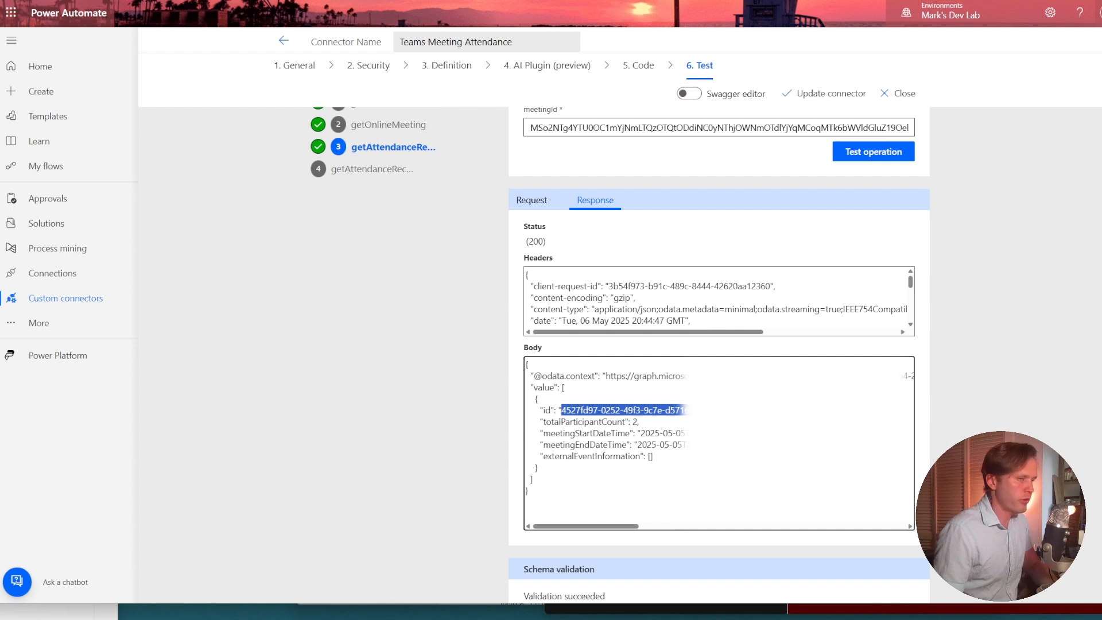
click(326, 168)
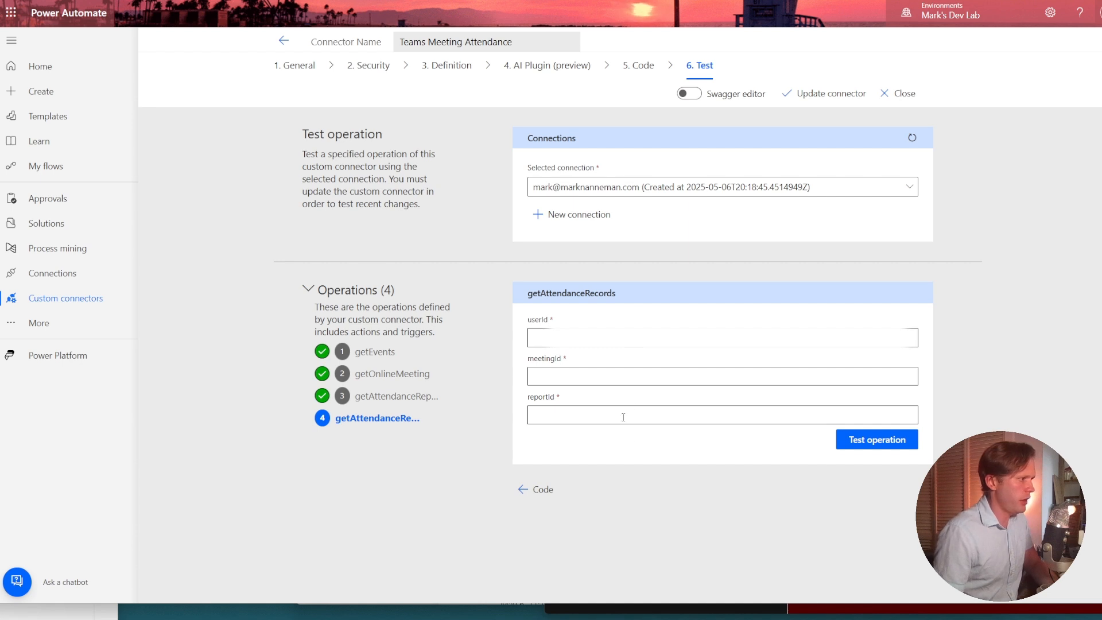
text(4527fd97-0252-49f3-9f7e-d571678ce65e)
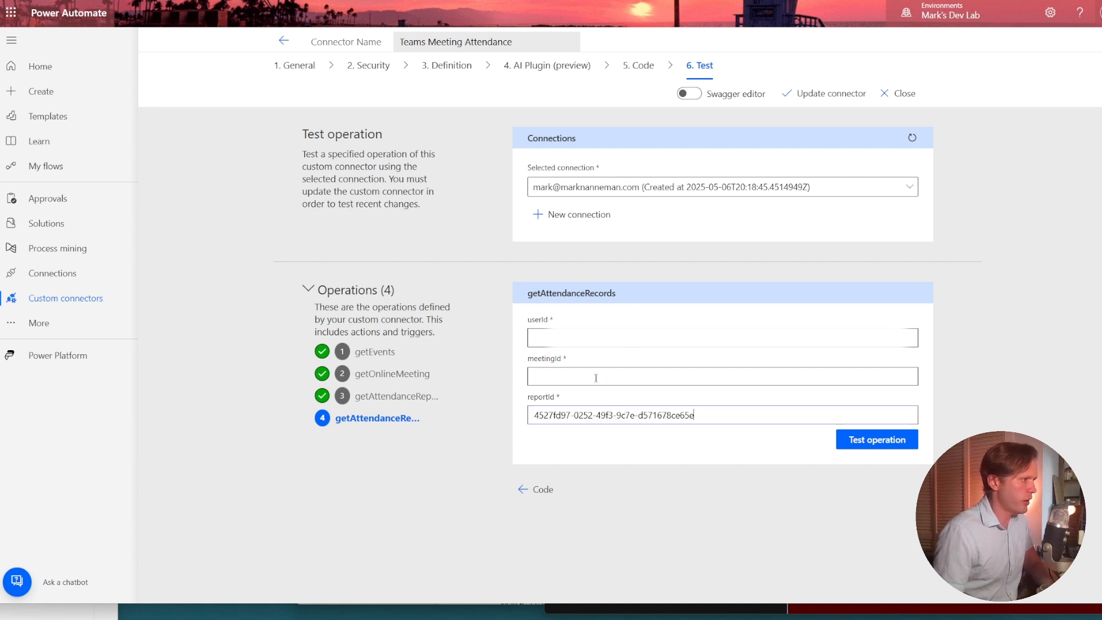
Copy the meetingId value from the getAttendanceReports test into the meetingId of getAttendanceRecords.
click(402, 396)
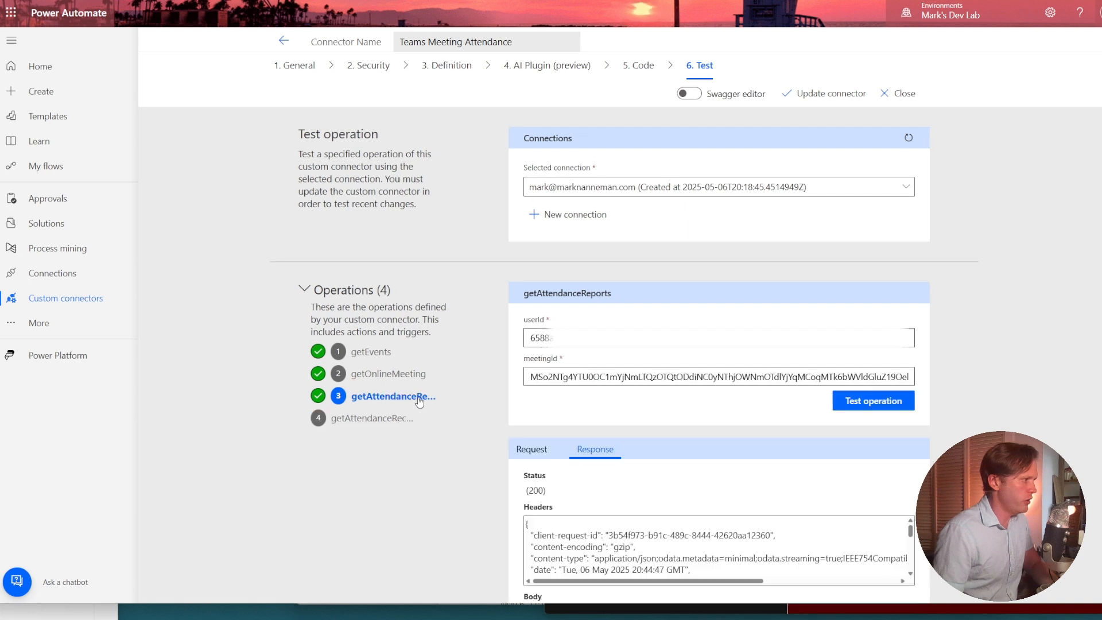
key(ctrl+a)
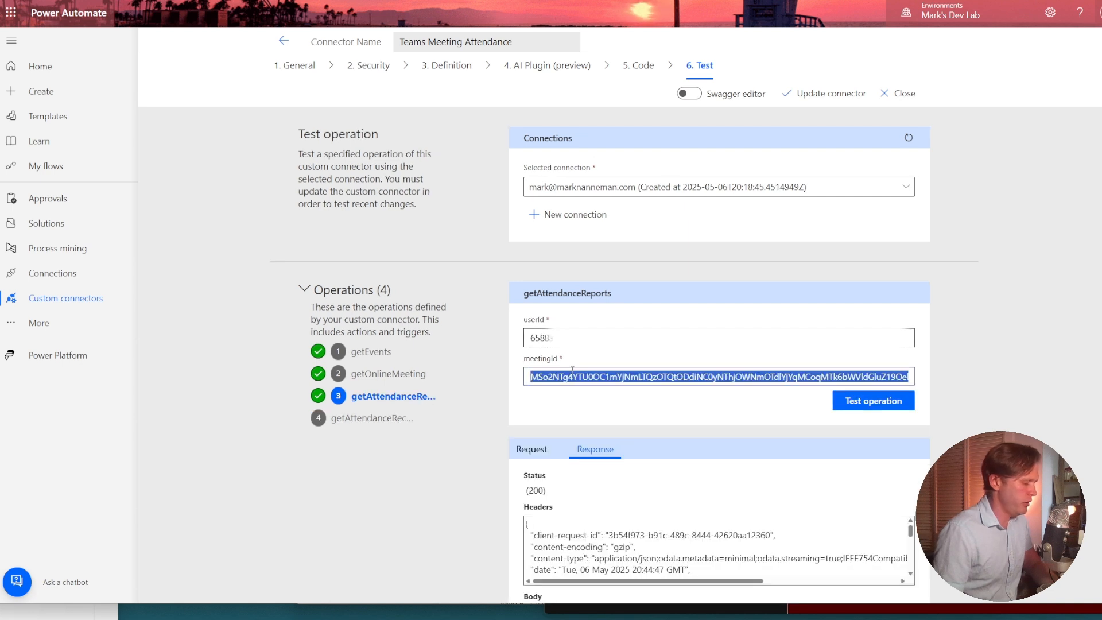
click(367, 419)
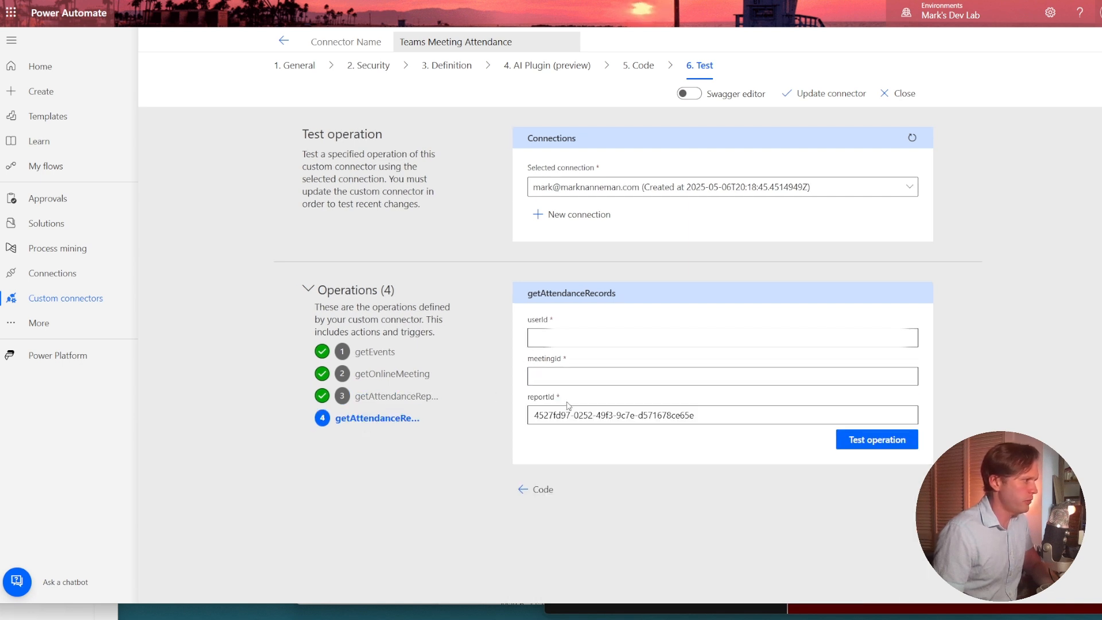
key(ctrl+v)
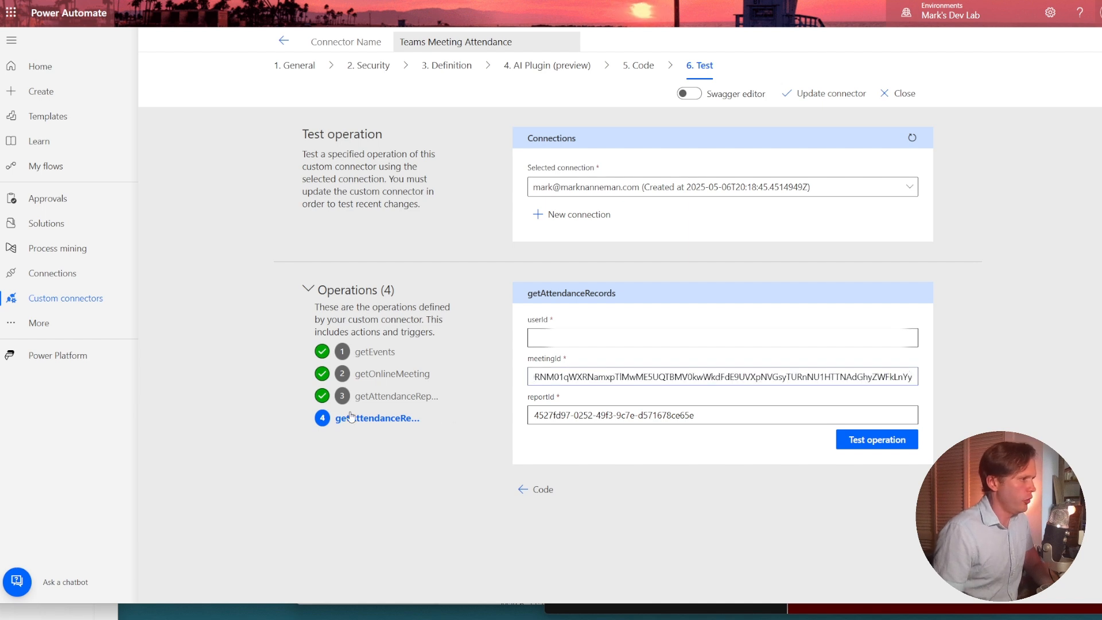
Copy the userId value from the getAttendanceReports test into the userId of getAttendanceRecords.
click(384, 402)
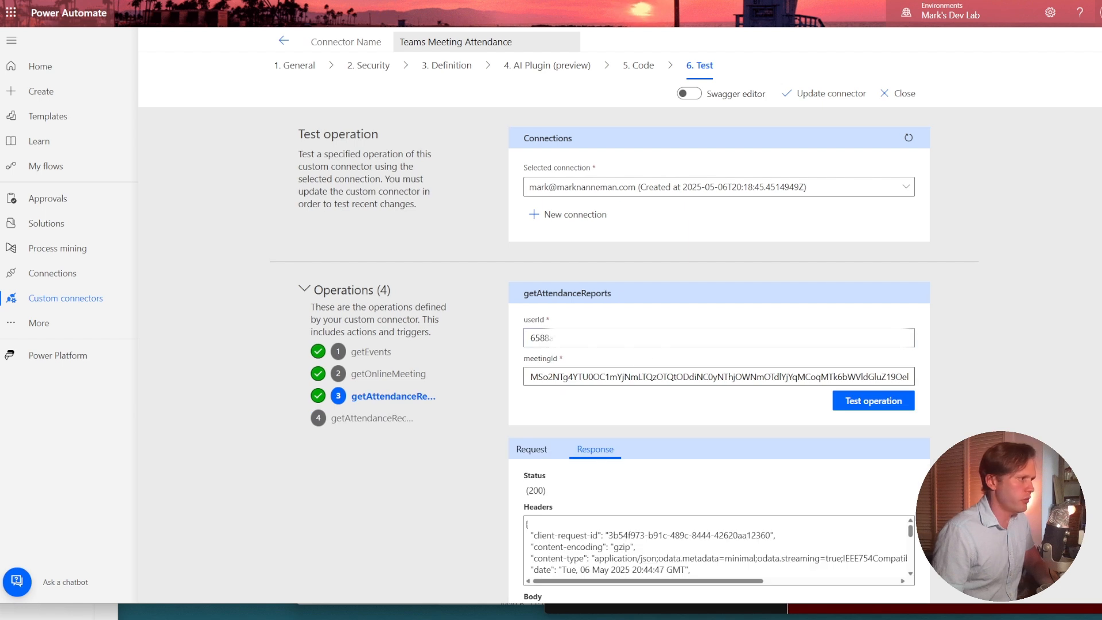
key(ctrl+a)
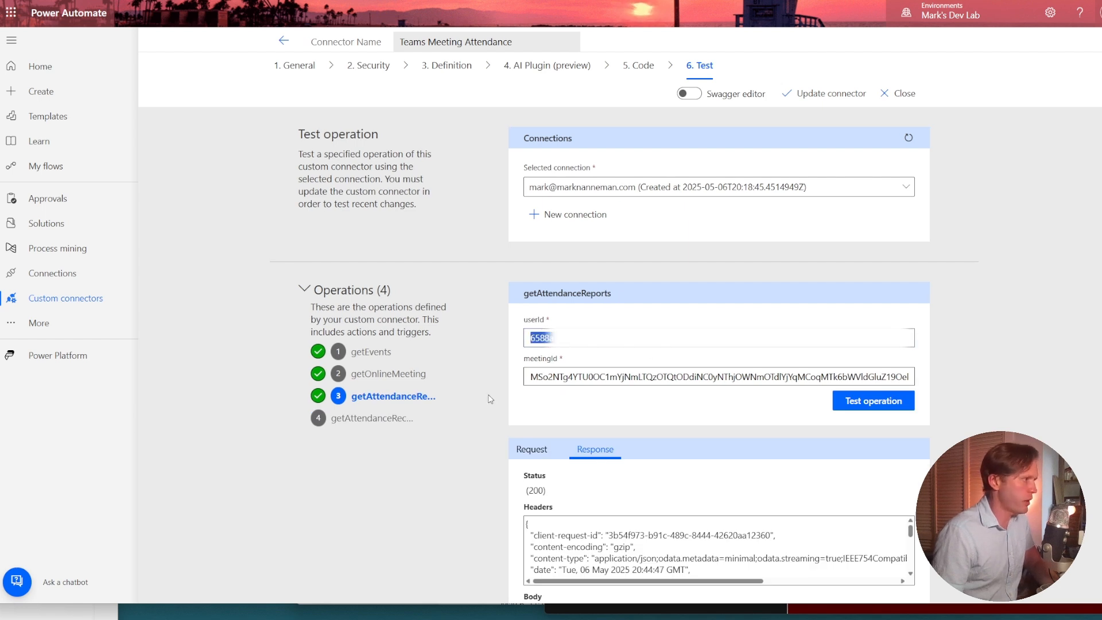
click(401, 419)
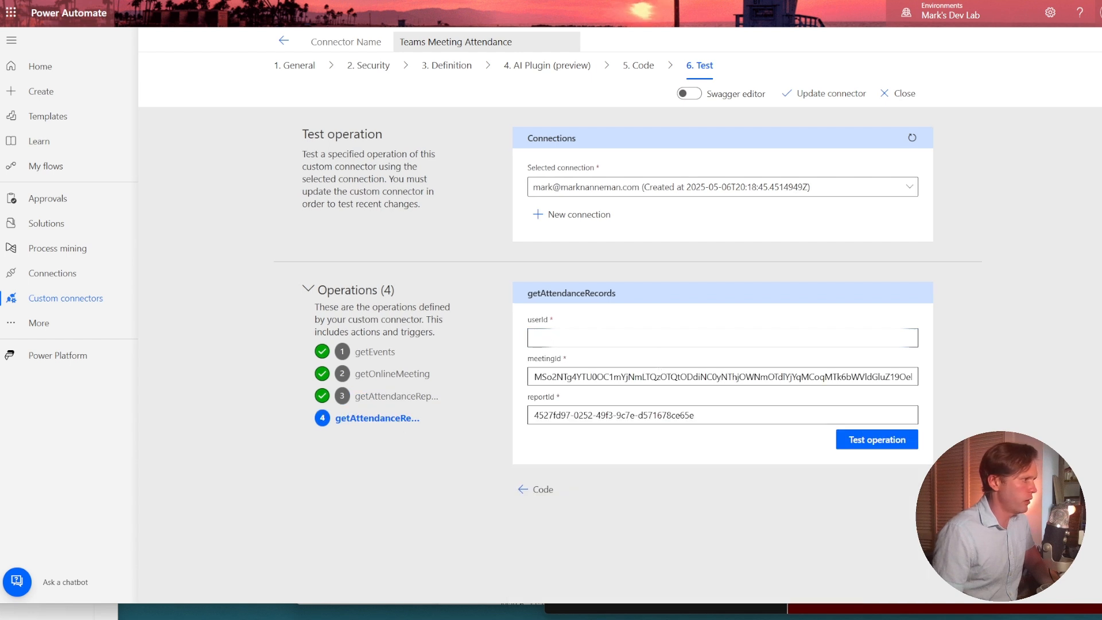
key(ctrl+v)
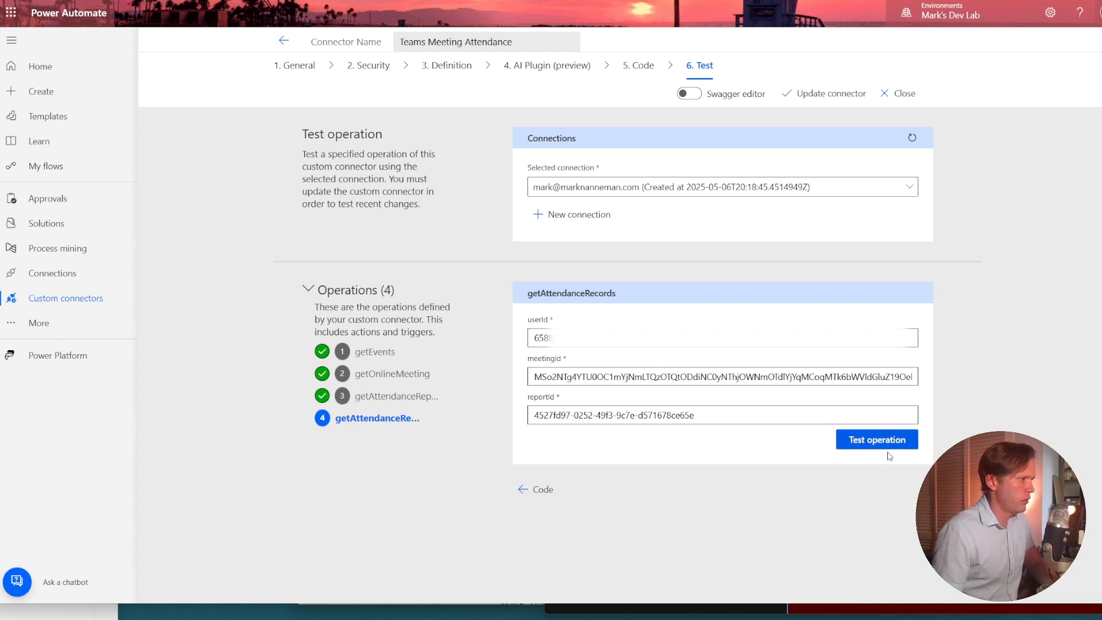
Test the getAttendanceRecords operation with the filled-in IDs and review the attendance records in its response.
click(851, 446)
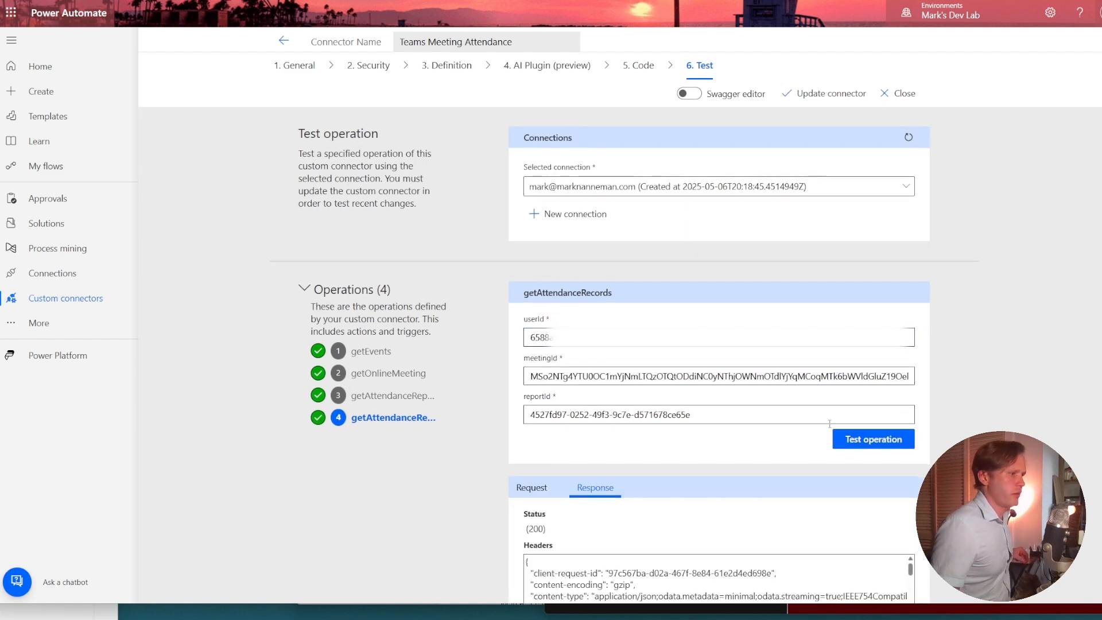
scroll(851, 446, down, 5)
scroll(717, 413, up, 5)
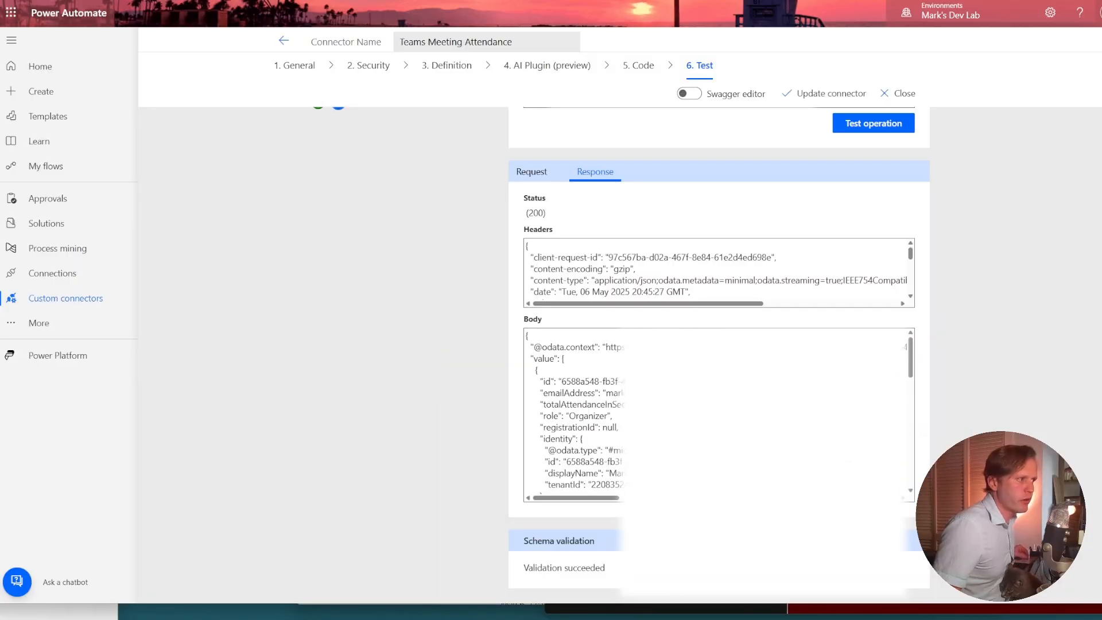
scroll(717, 413, up, 2)
scroll(718, 367, down, 3)
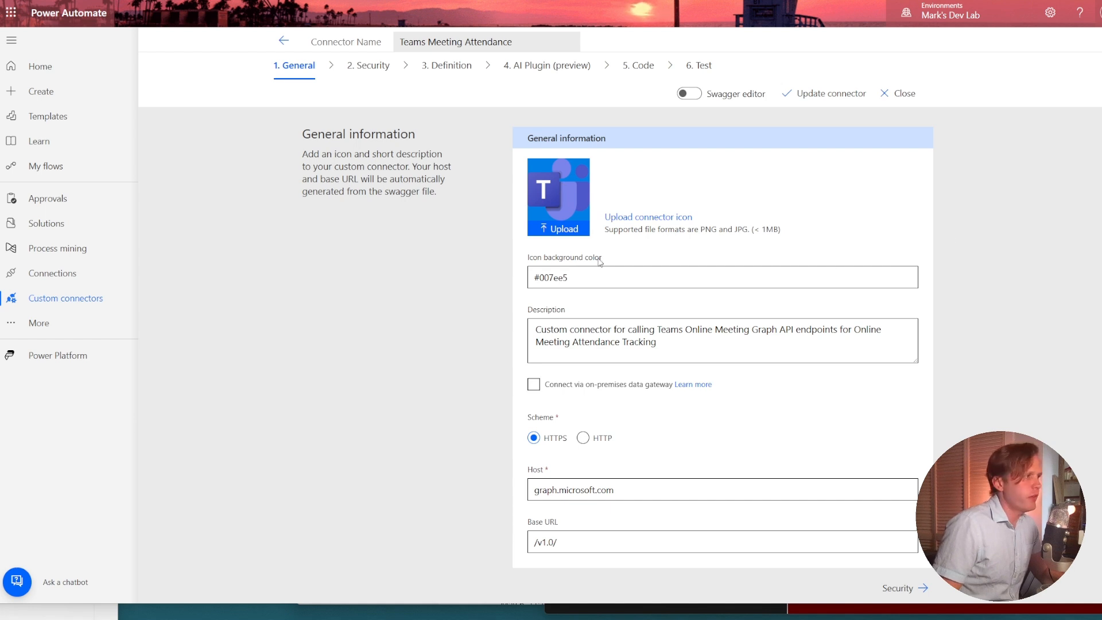
Set the connector's icon background color to #ffffff and update the connector.
double_click(552, 284)
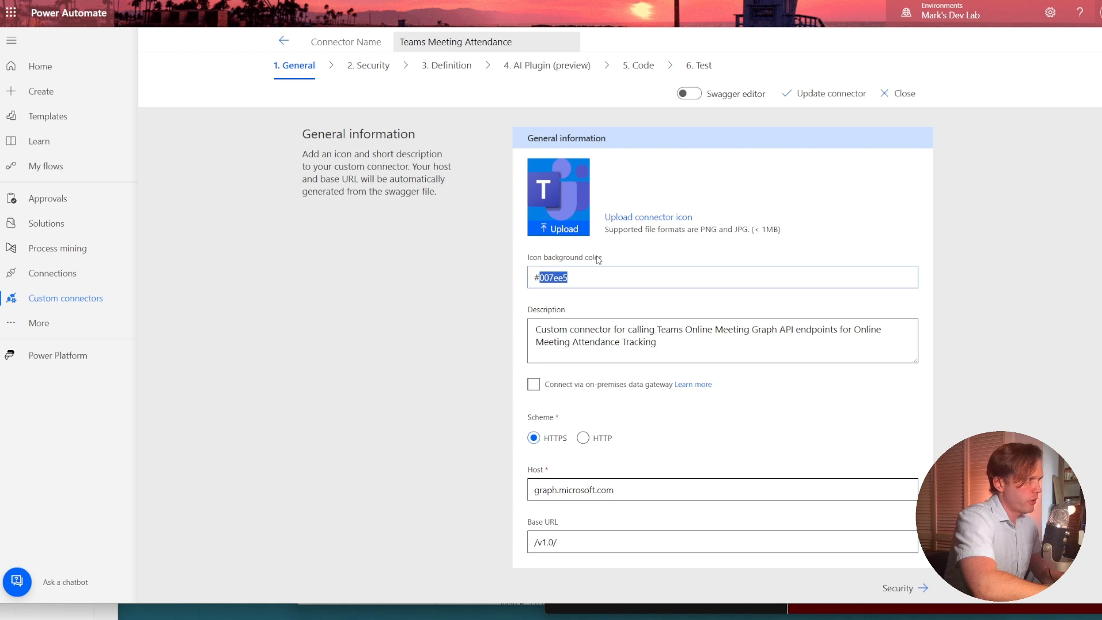
text(ffff)
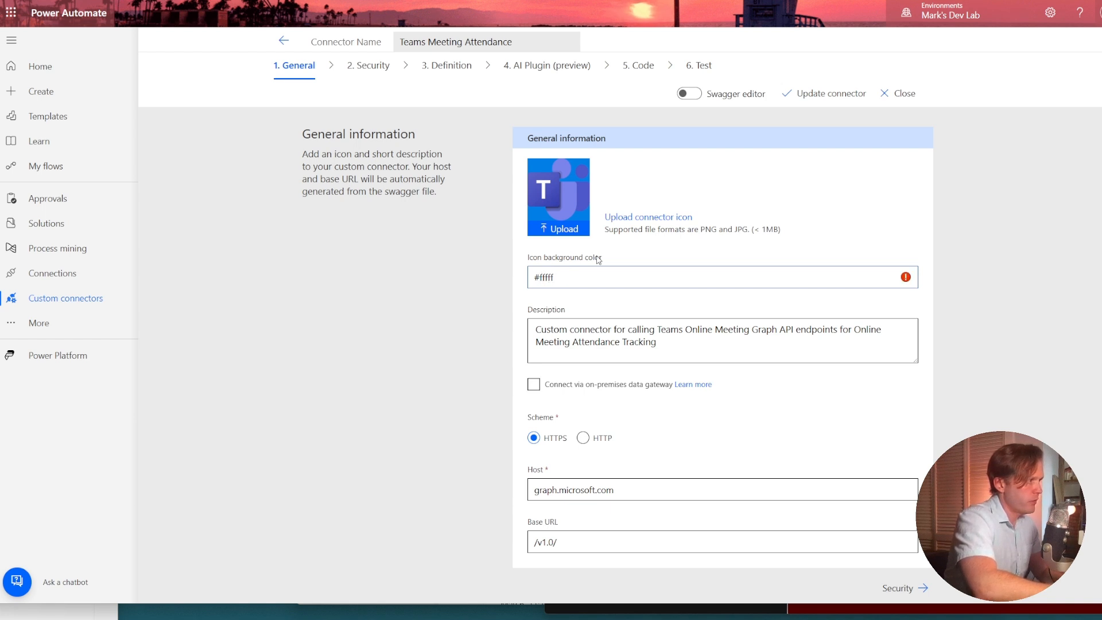
text(f)
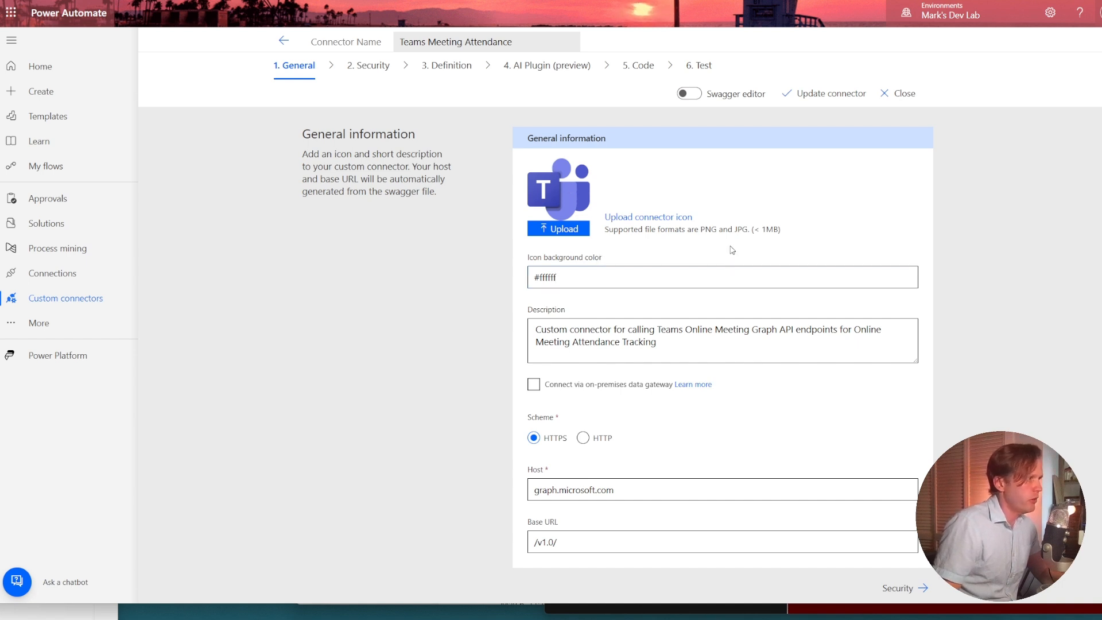
triple_click(662, 232)
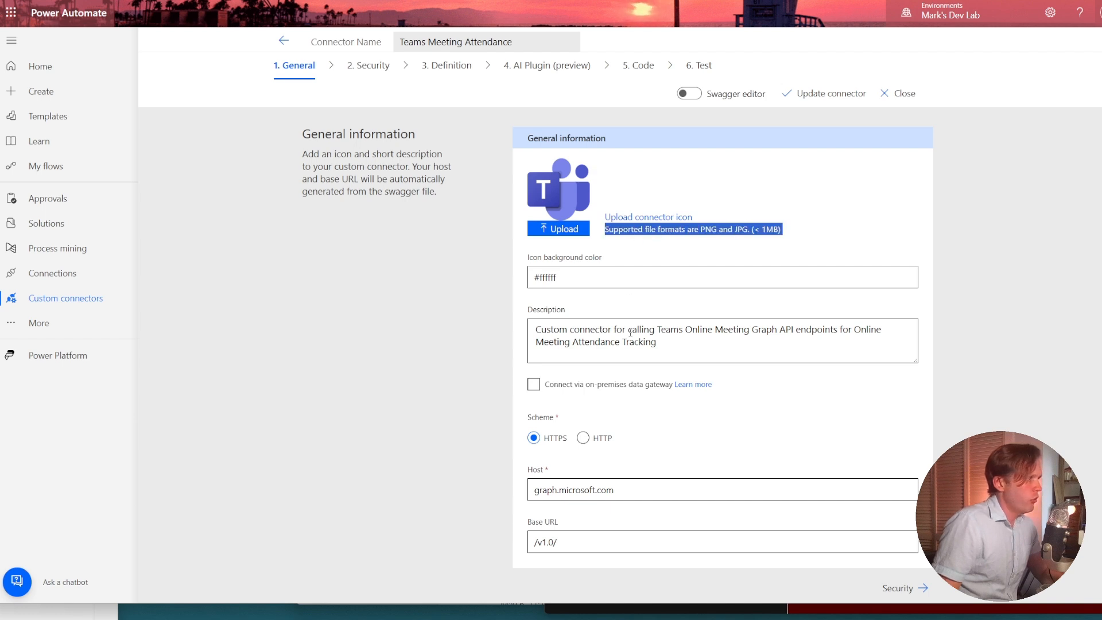
click(829, 94)
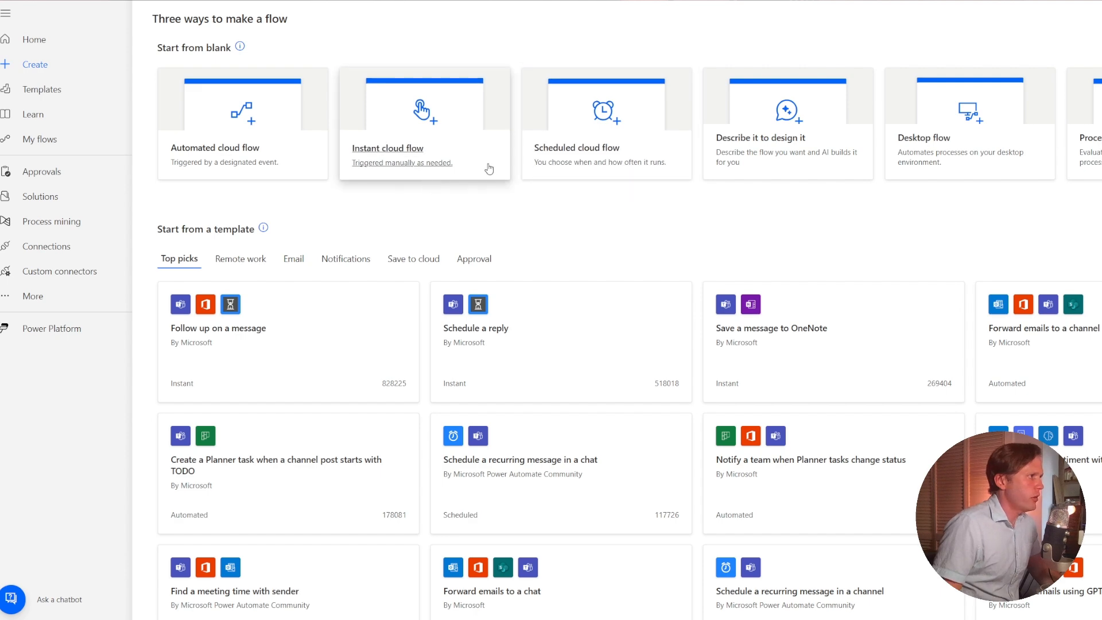
Start a scheduled cloud flow and name it Teams Meeting Attendance Tracker.
click(548, 156)
click(721, 186)
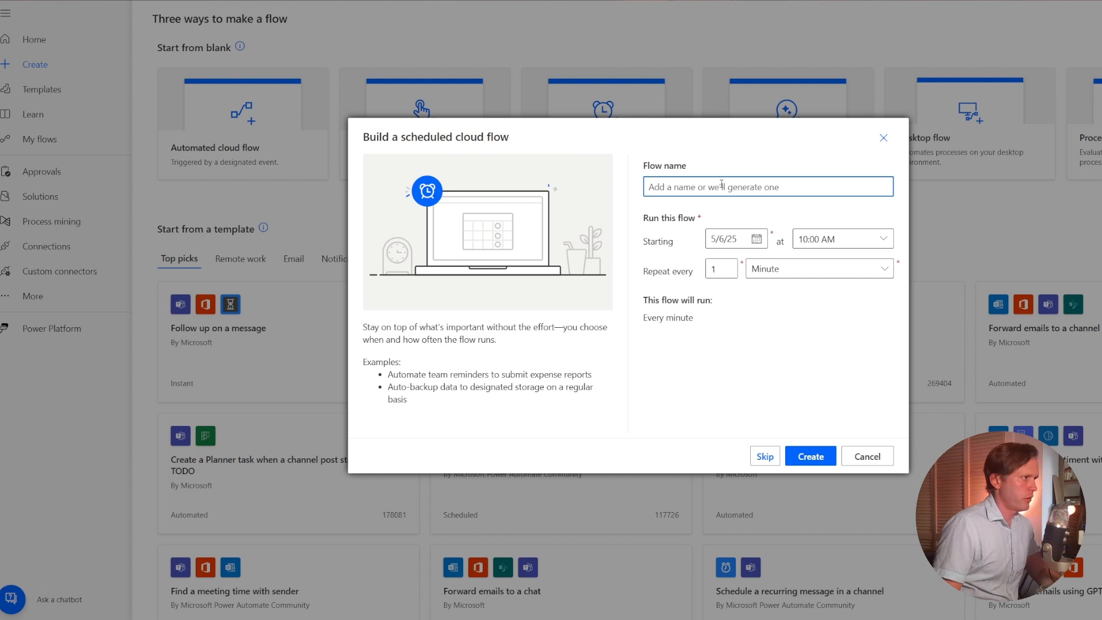
text(Teams)
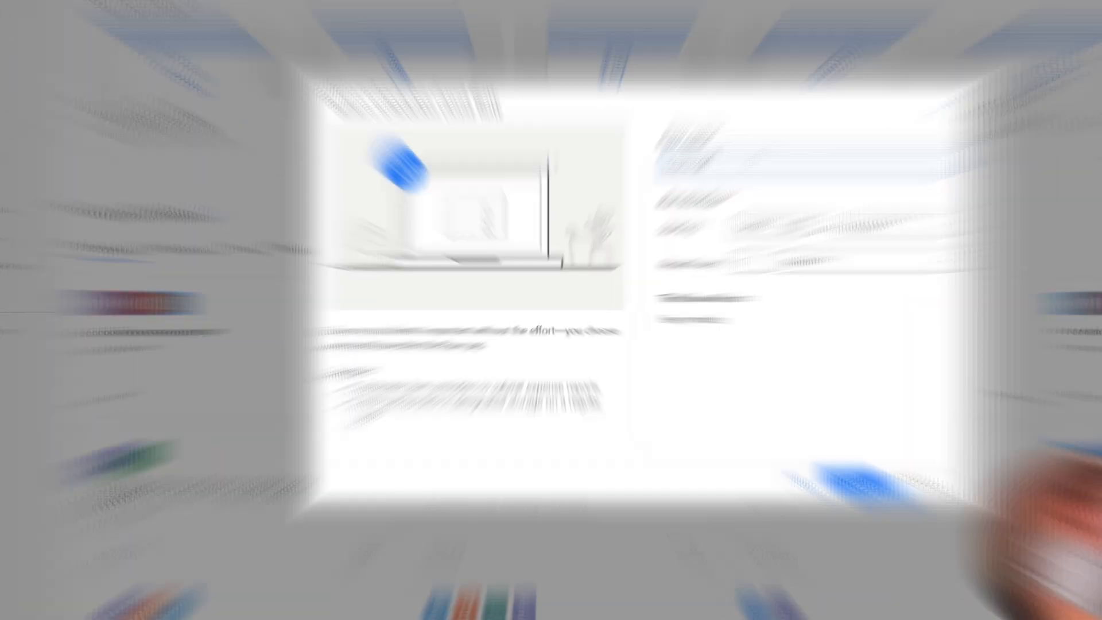
text(Meeting Attendance Trac)
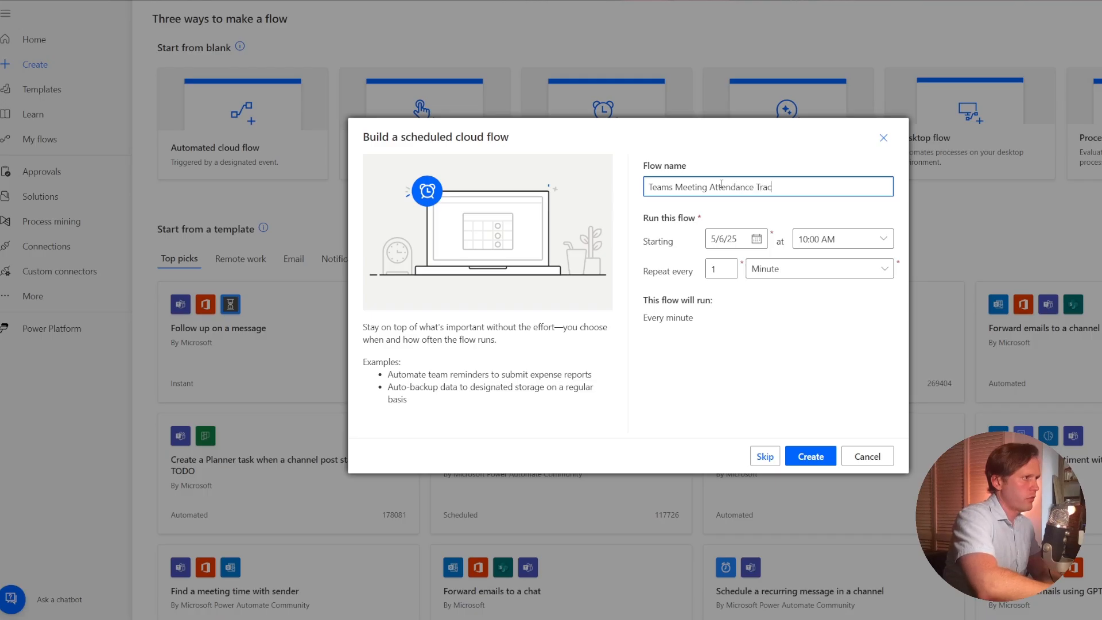
text(ker)
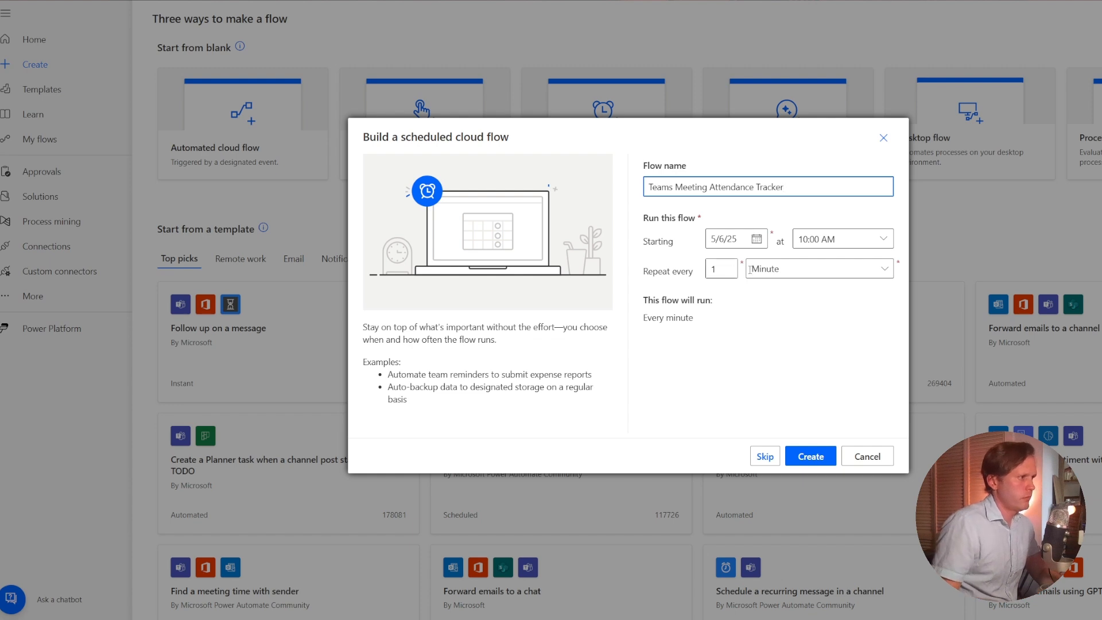
Set the scheduled flow to repeat every 1 day and create it.
click(791, 270)
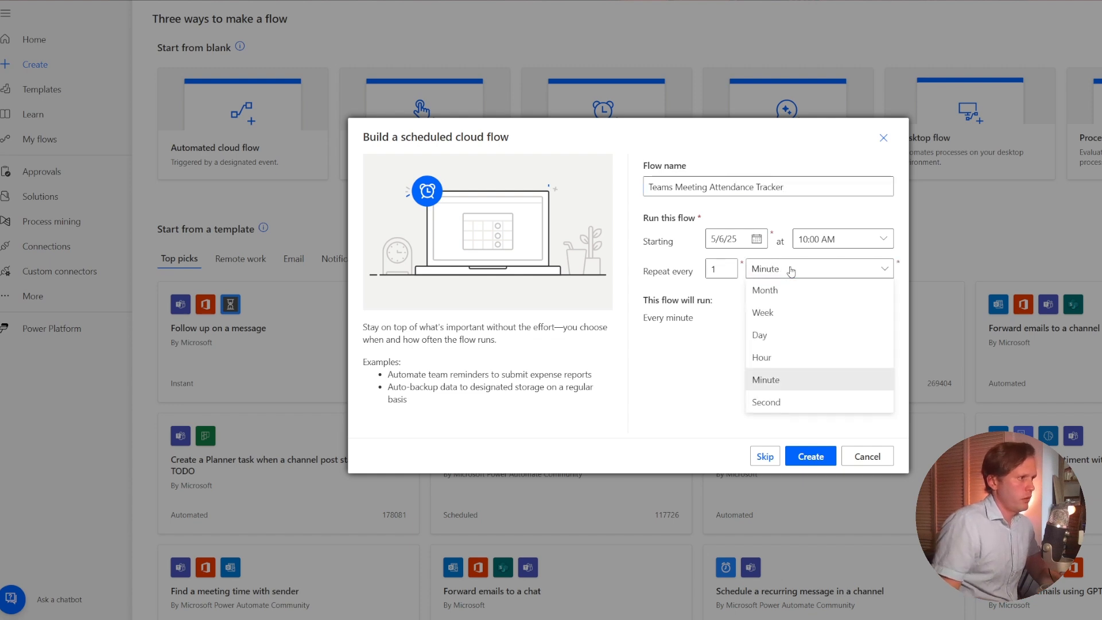
click(789, 291)
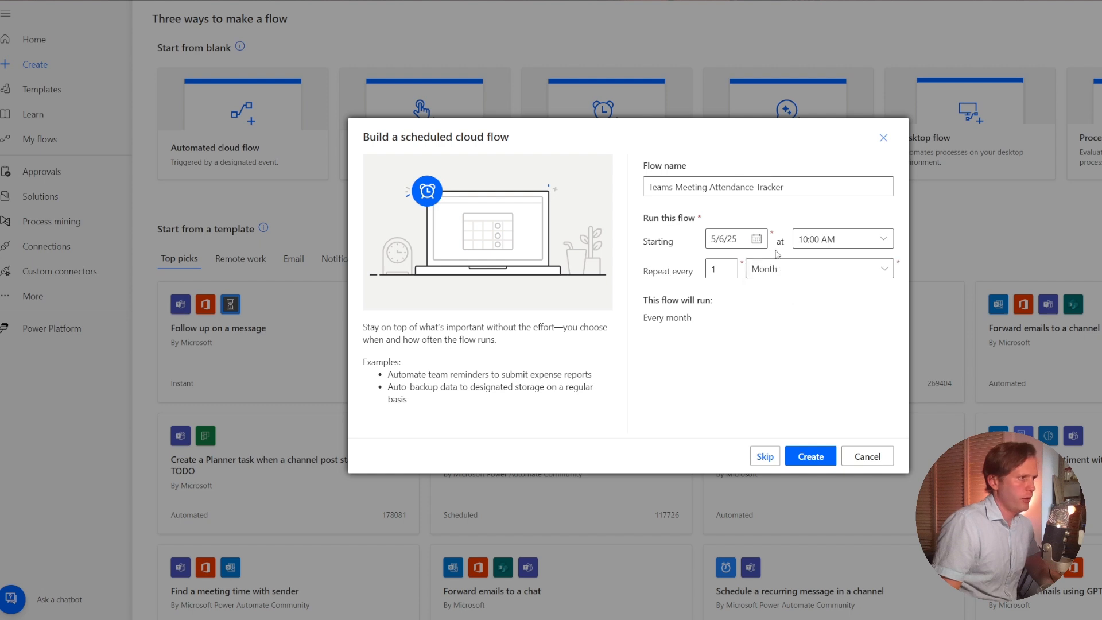
click(780, 269)
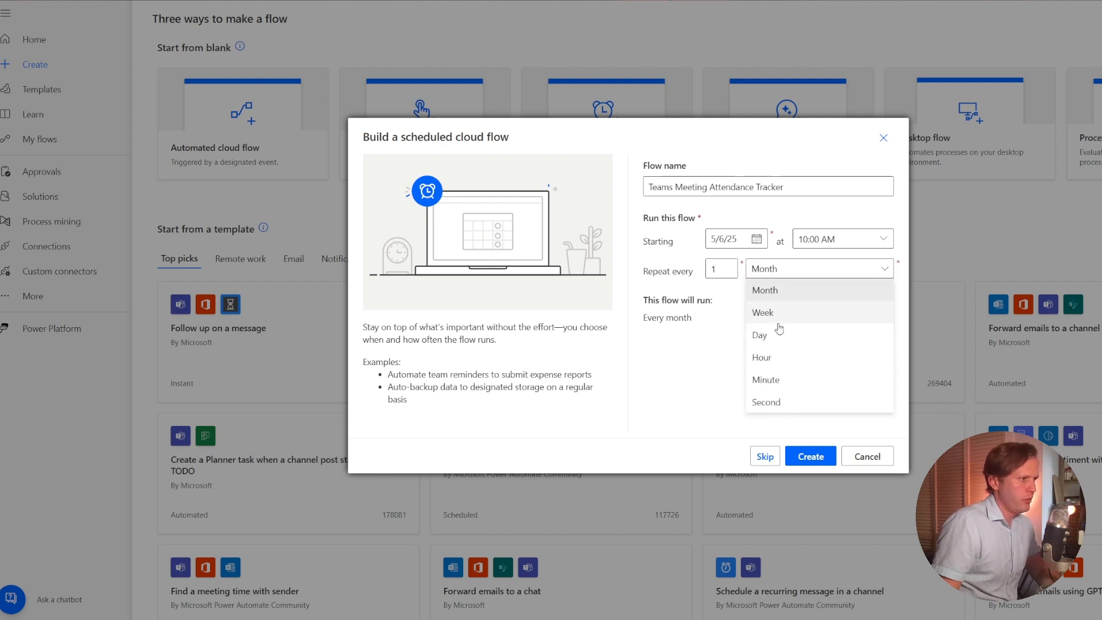
click(780, 342)
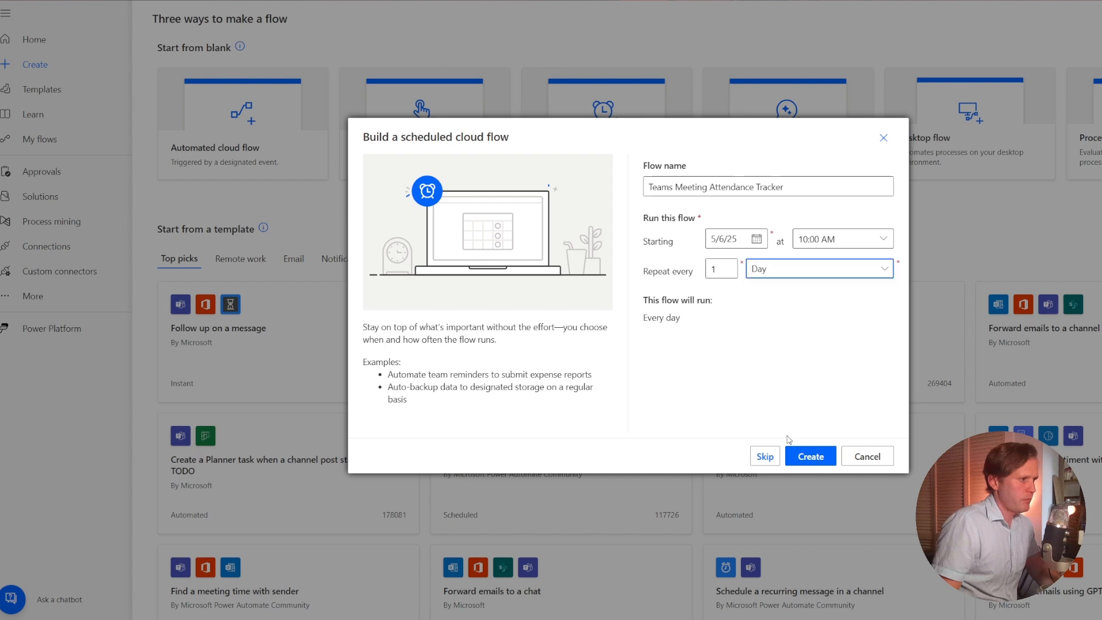
click(796, 455)
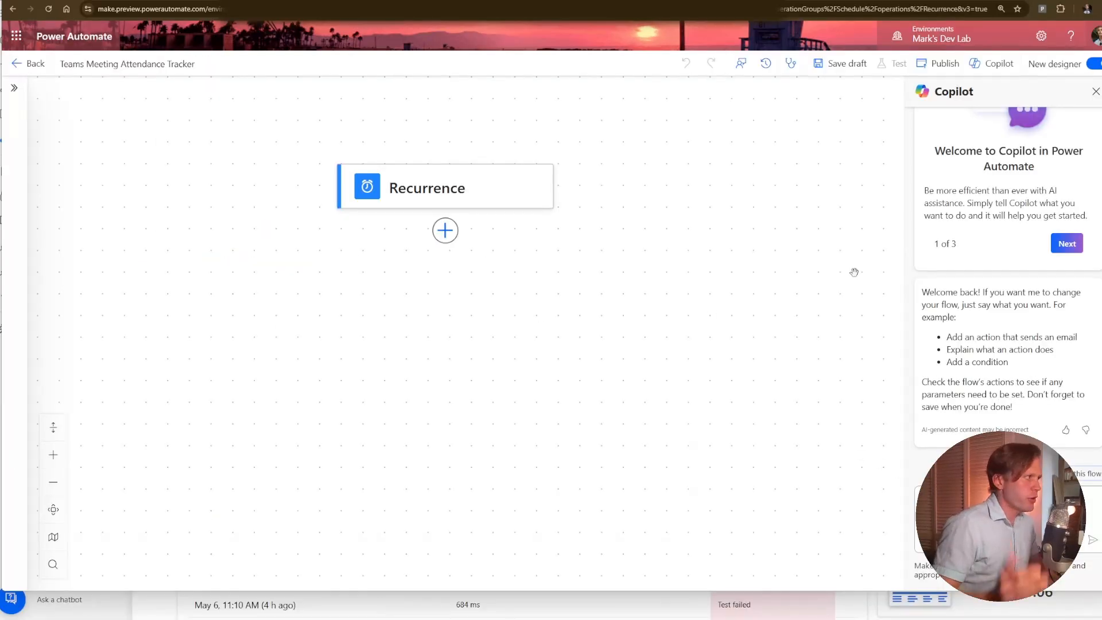
Add Get my profile (V2) after Recurrence, followed by List Calendar Events from the Teams Meeting Attendance custom connector with a signed-in connection.
click(445, 230)
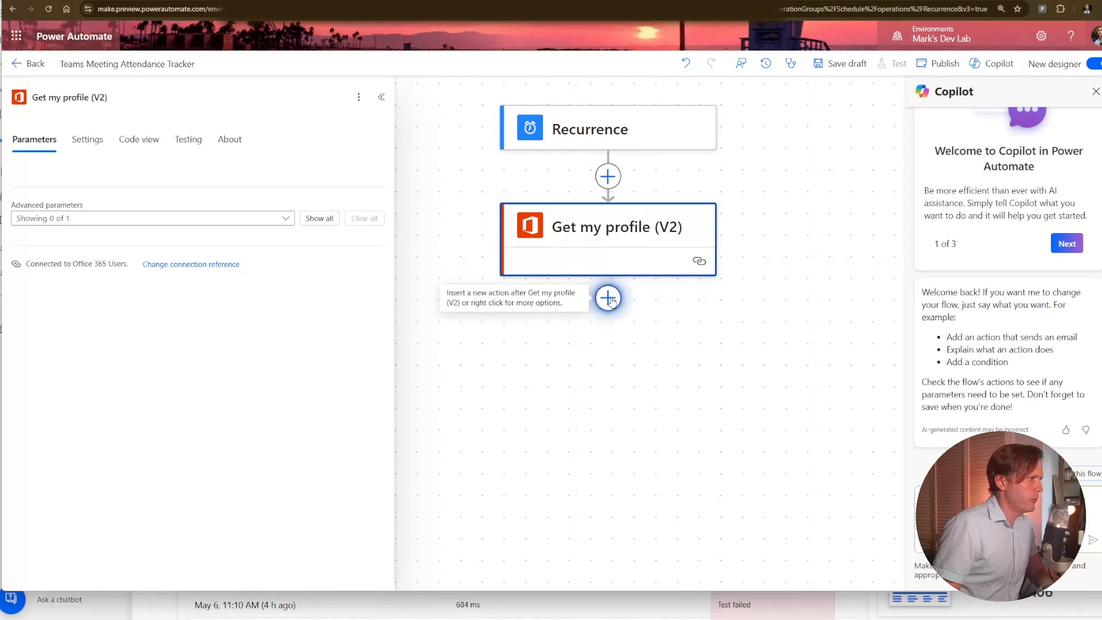
click(610, 299)
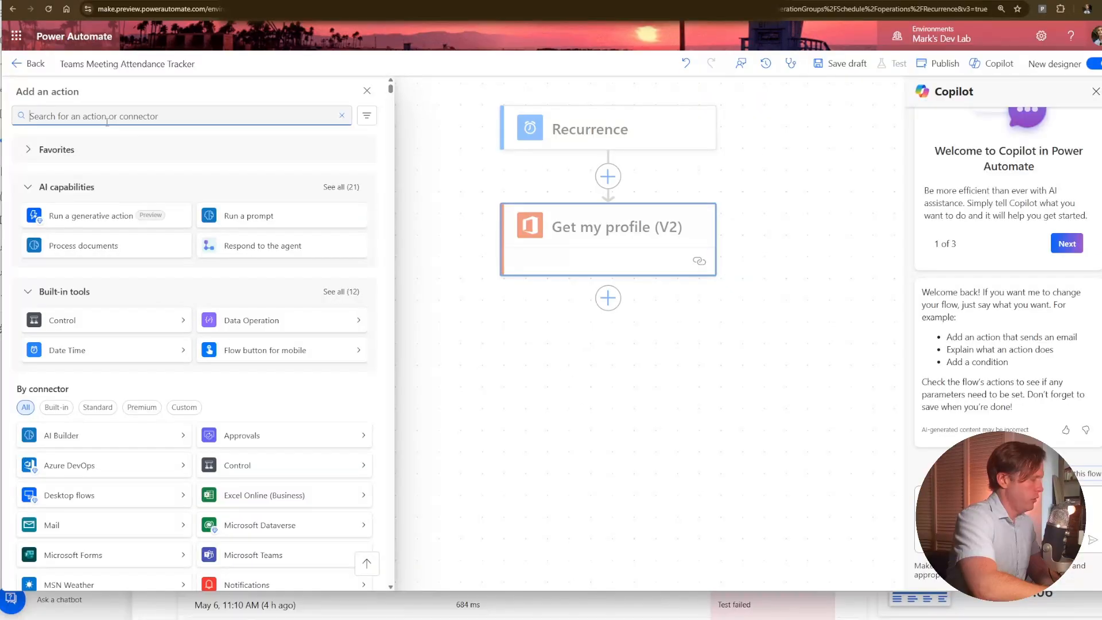
text(teams)
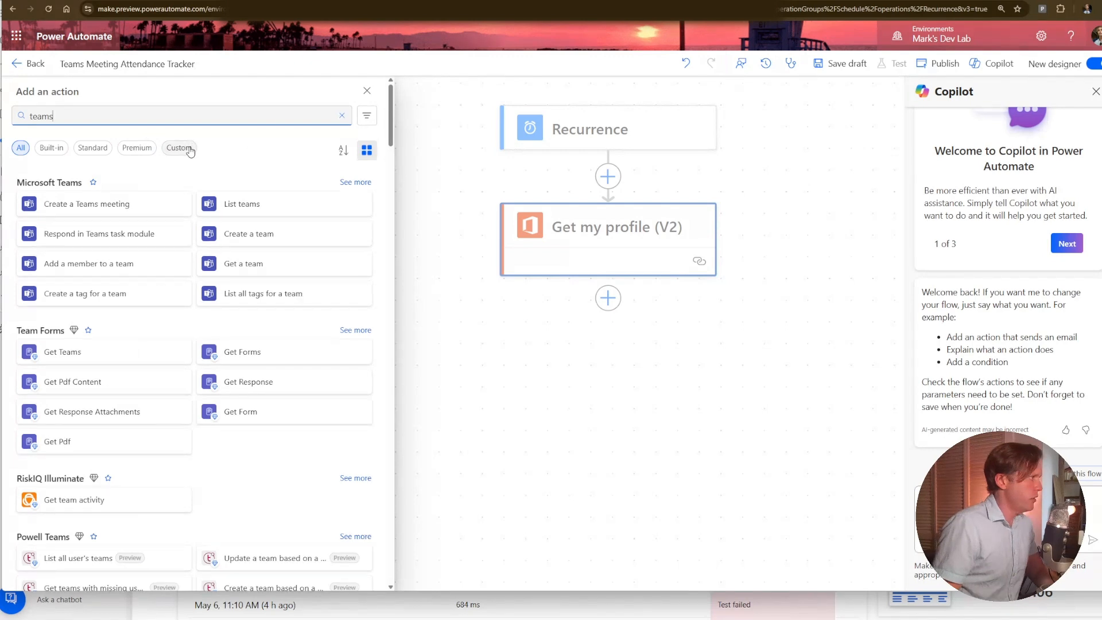
click(181, 150)
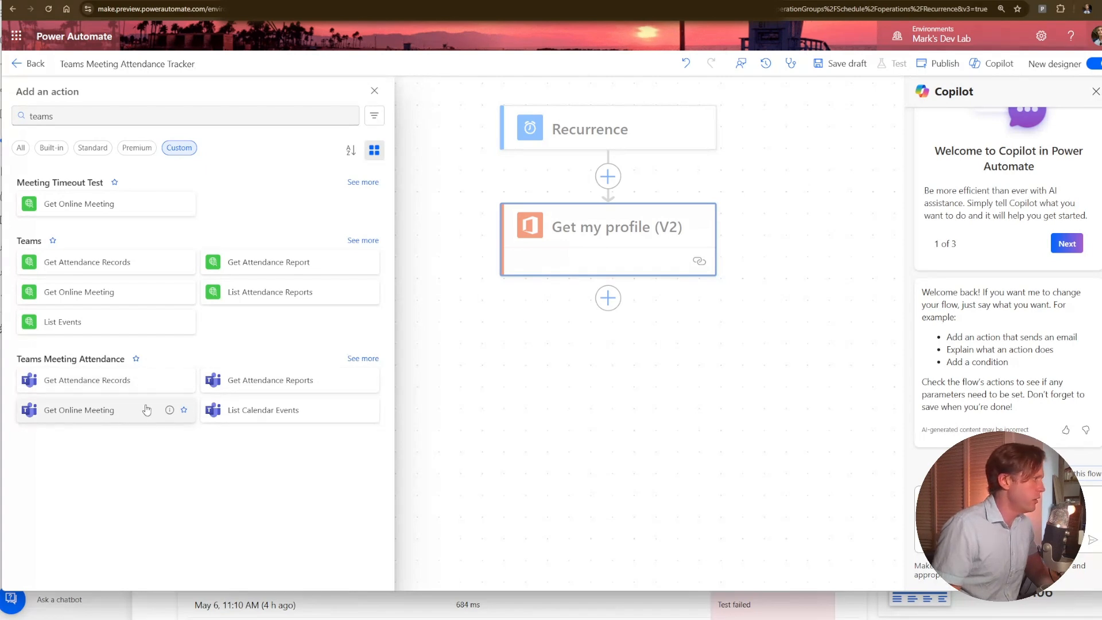
click(262, 417)
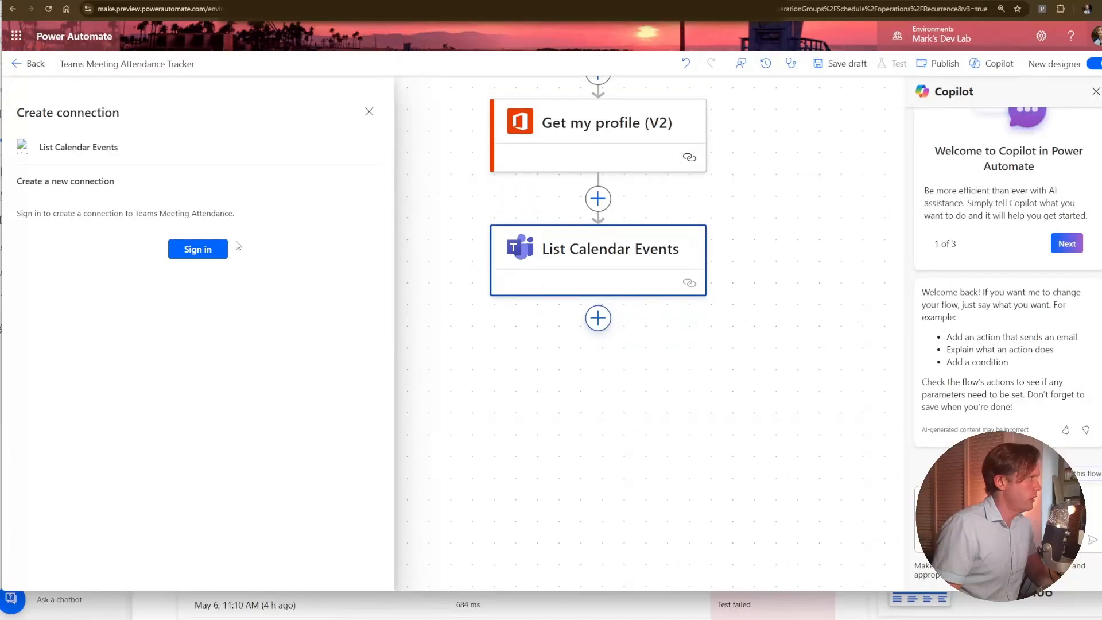
click(188, 250)
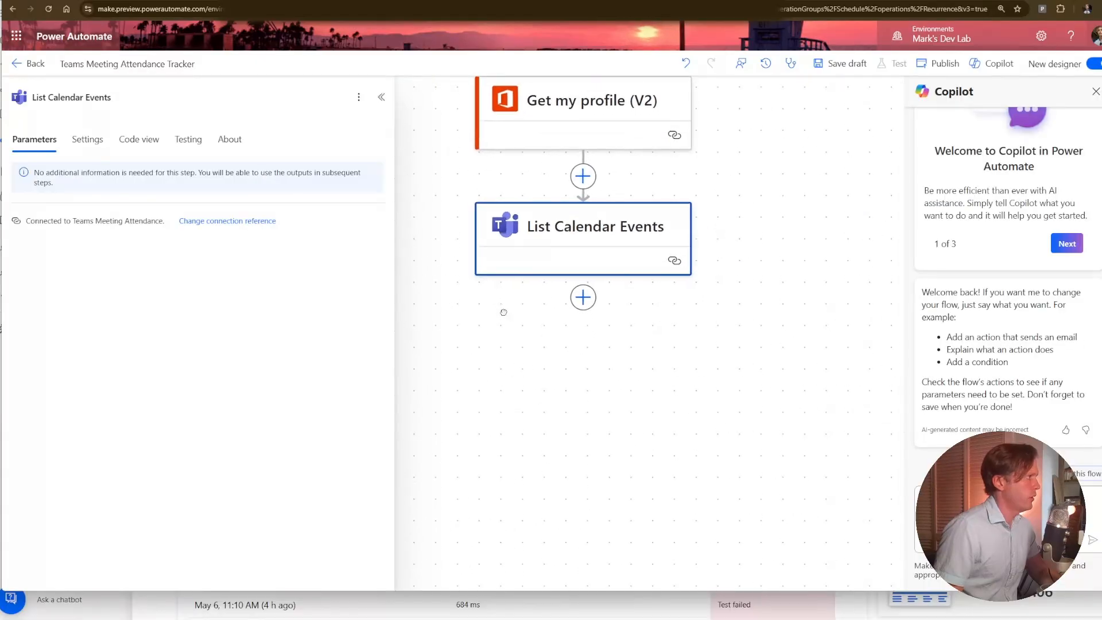
Begin inserting a new action after List Calendar Events.
click(575, 282)
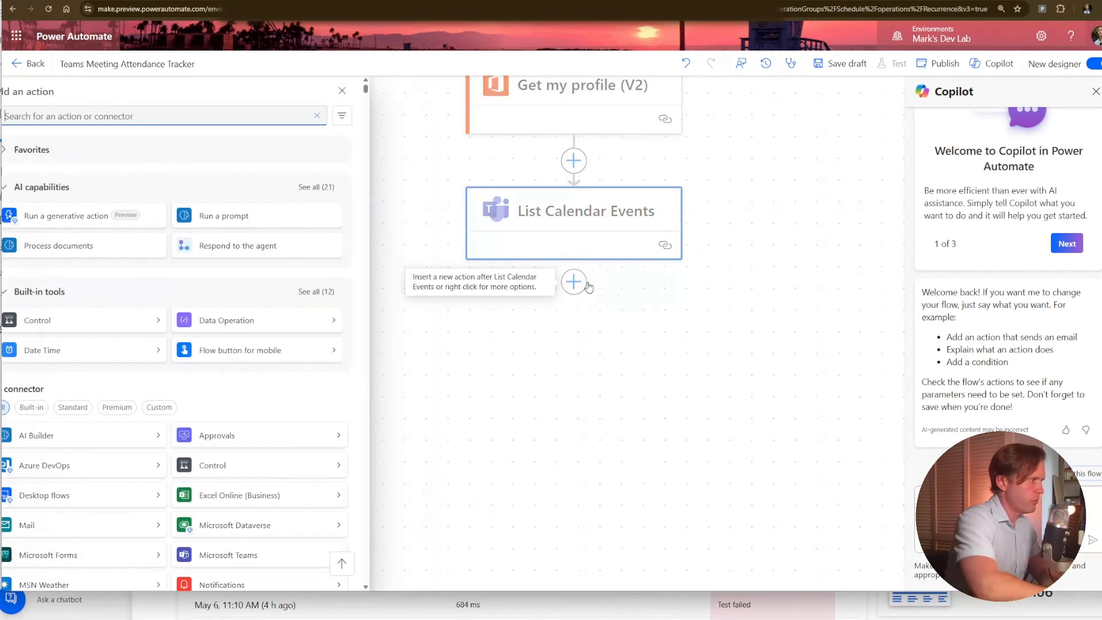
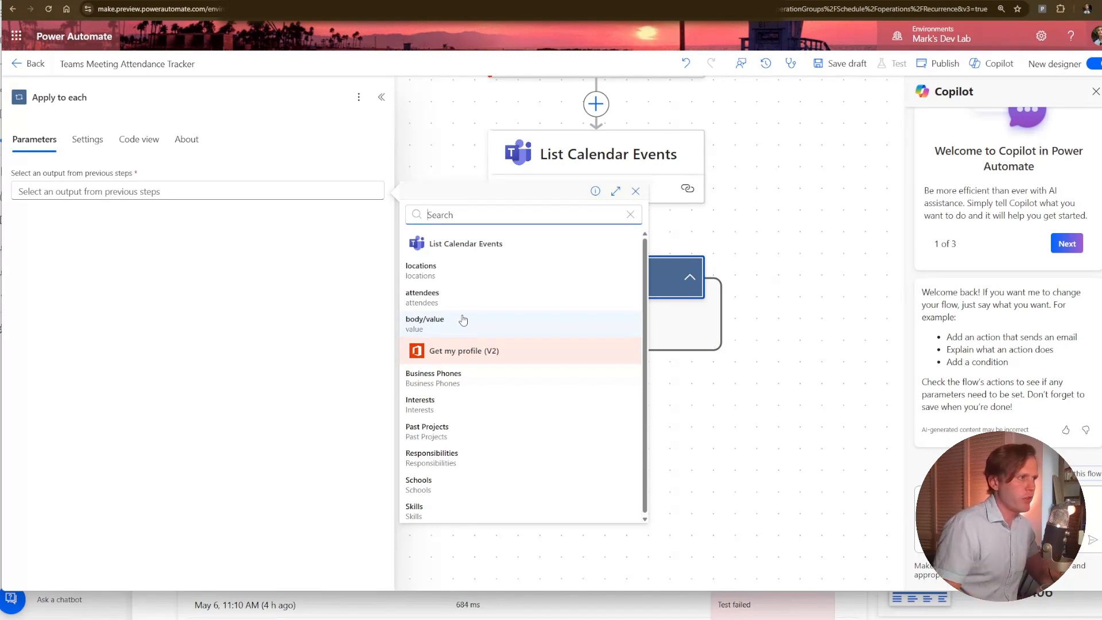
Set the Apply to each loop's input to body/value from List Calendar Events.
click(450, 322)
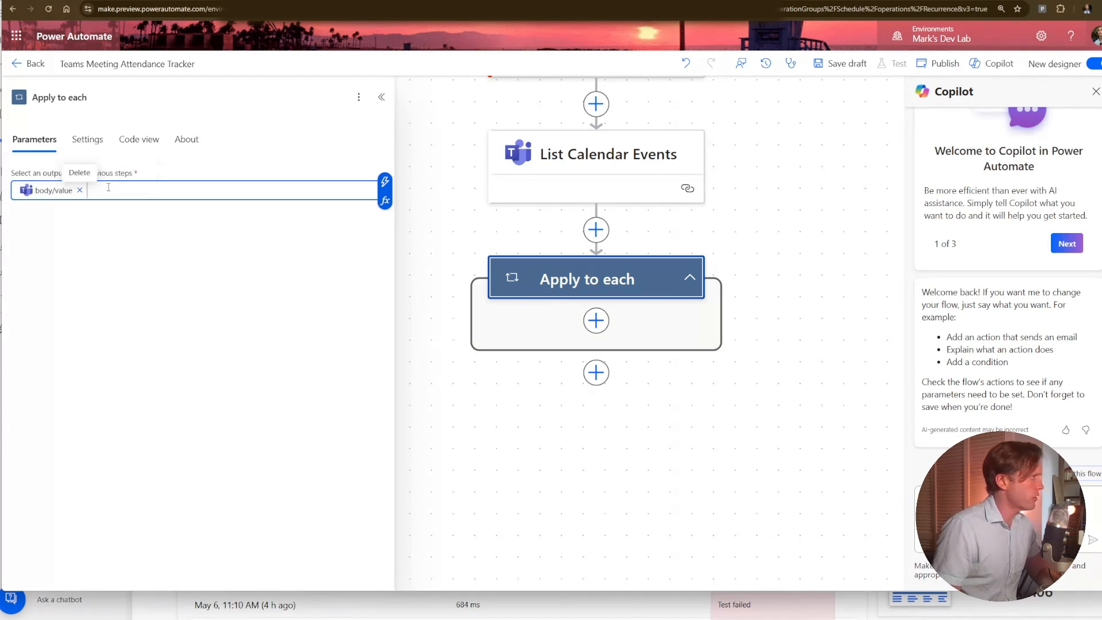
Examine the loop input's underlying expression by copying body/value into the expression editor and removing its @{ } wrapper, without adding it.
key(ctrl+a)
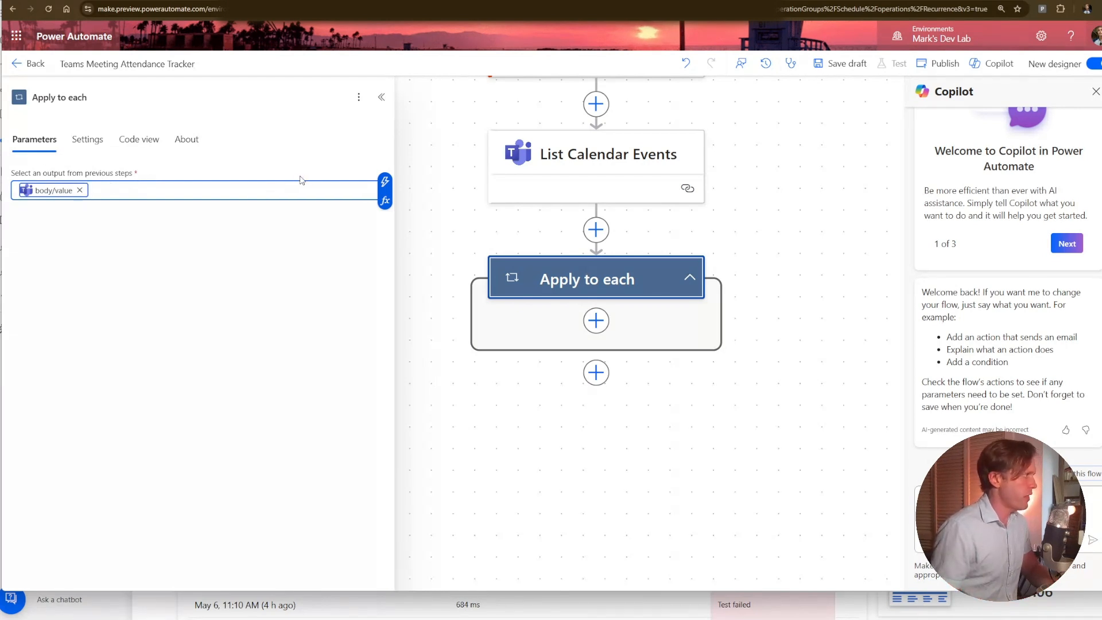
click(390, 204)
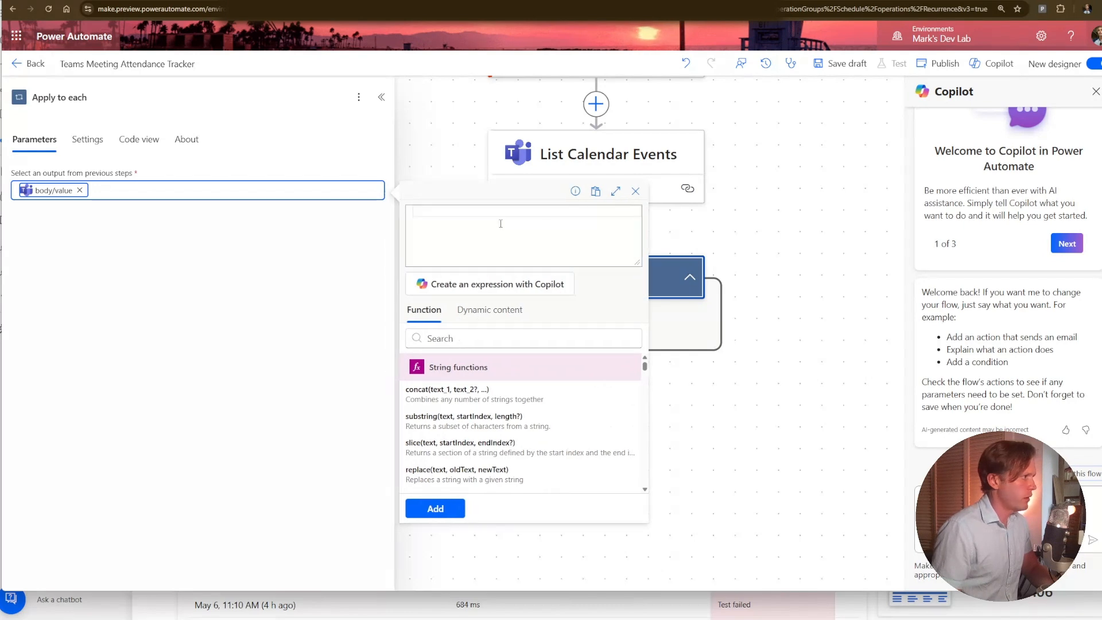
click(499, 217)
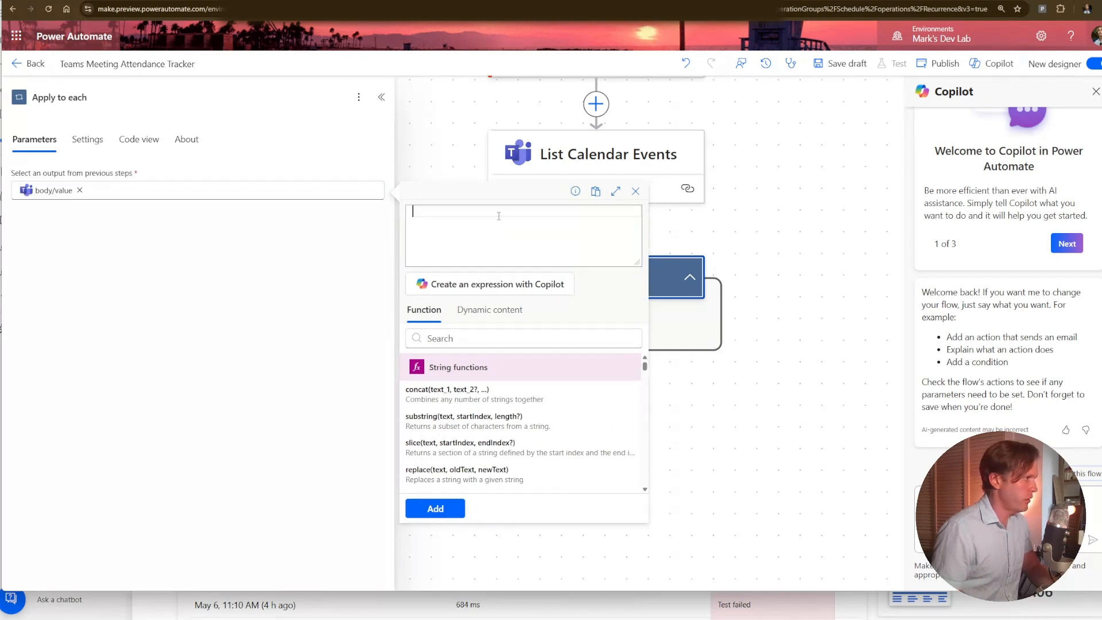
text(@{outputs('List_Calendar_Events')?['body/value']})
click(496, 212)
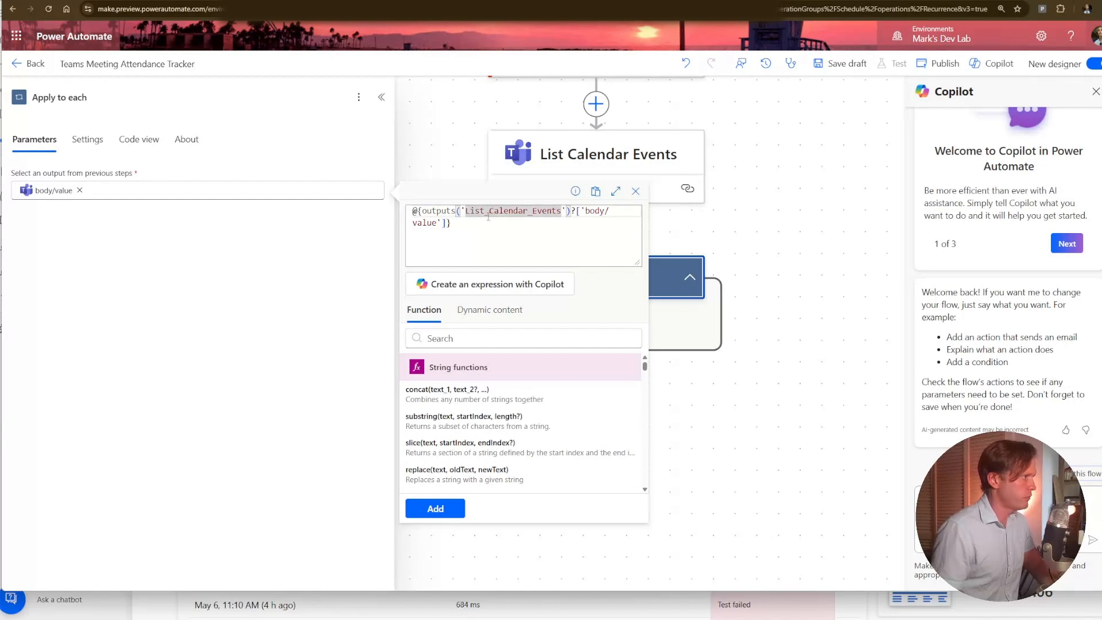
click(488, 223)
key(BackSpace)
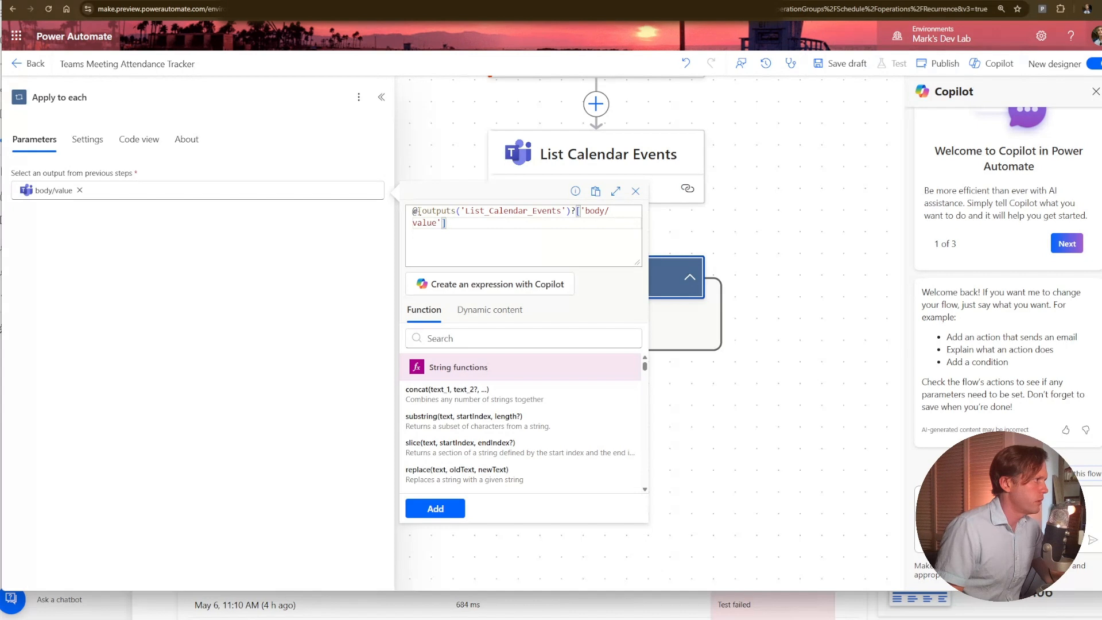
drag(422, 212, 398, 212)
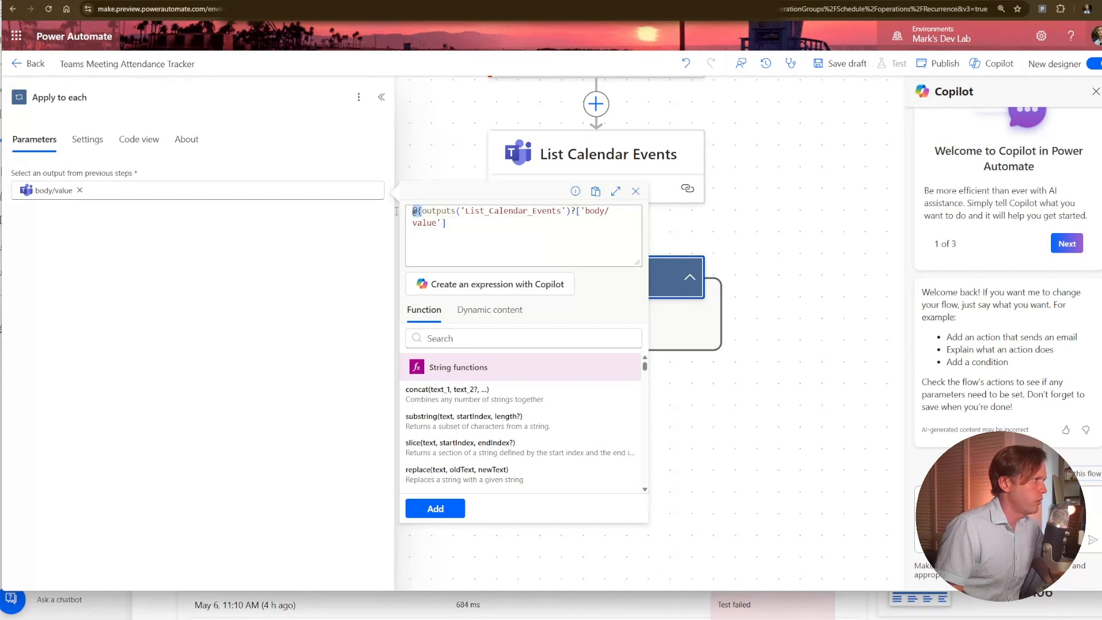
key(BackSpace)
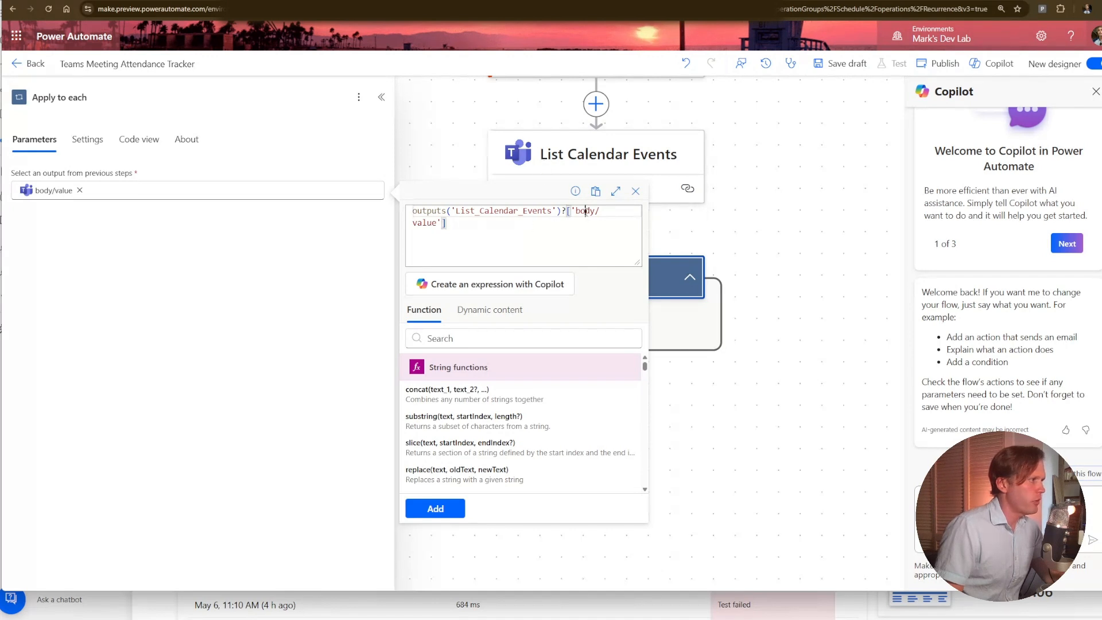
double_click(586, 212)
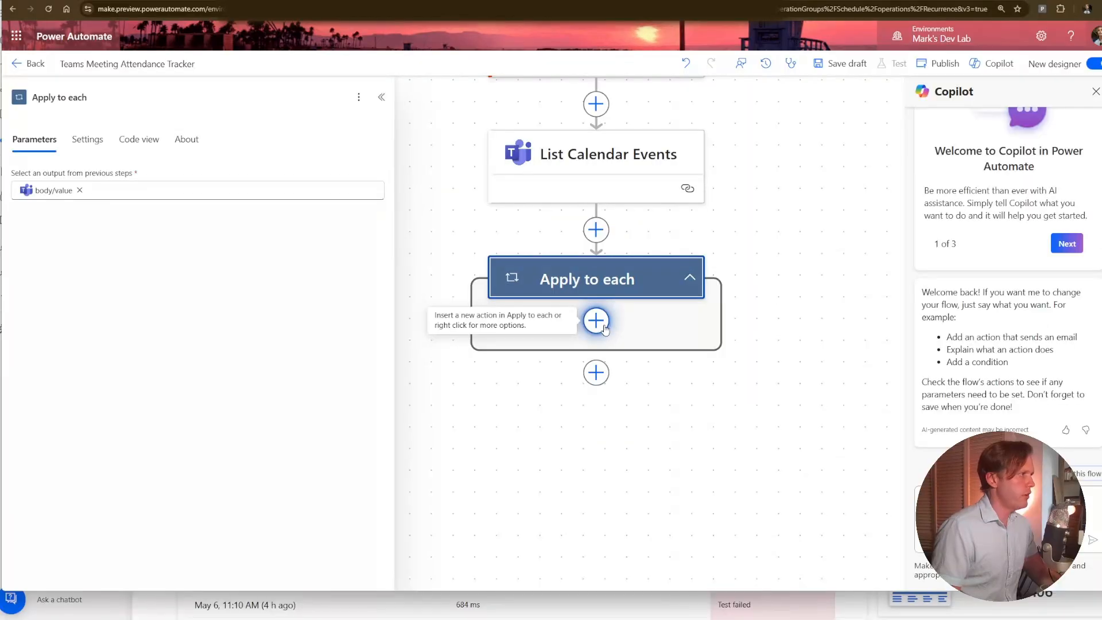
Add a Compose data operation inside the Apply to each loop.
click(597, 321)
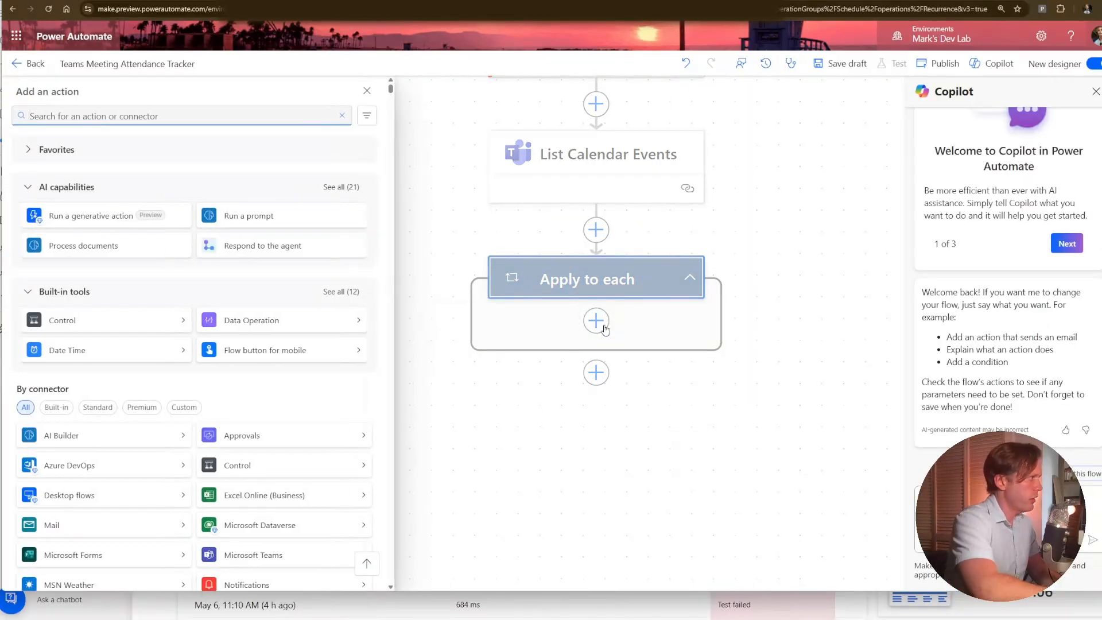
text(compose)
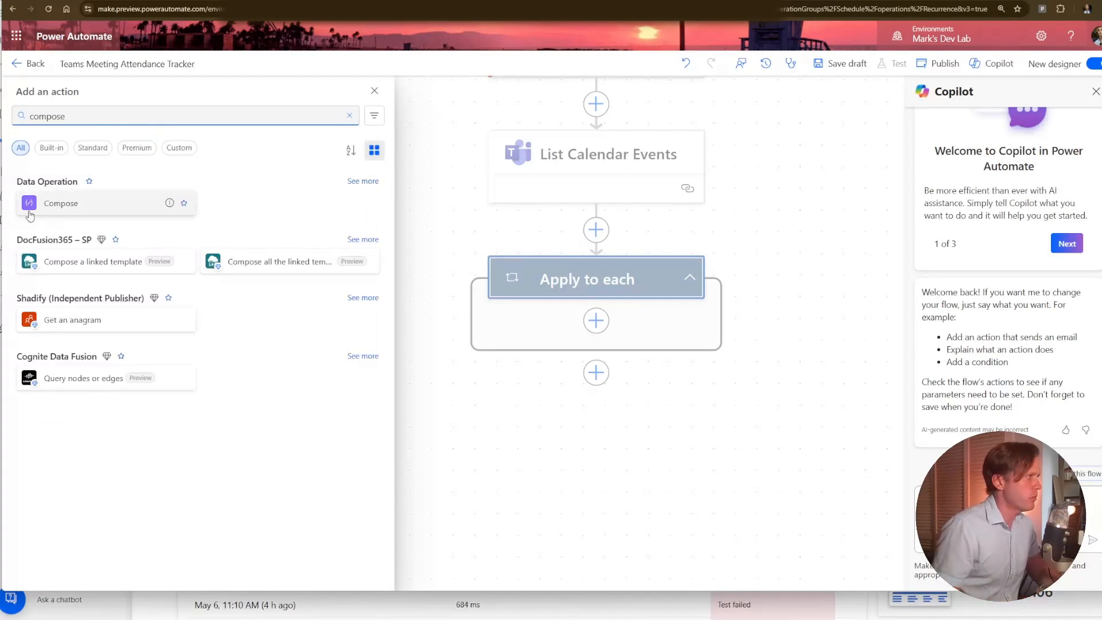
click(30, 206)
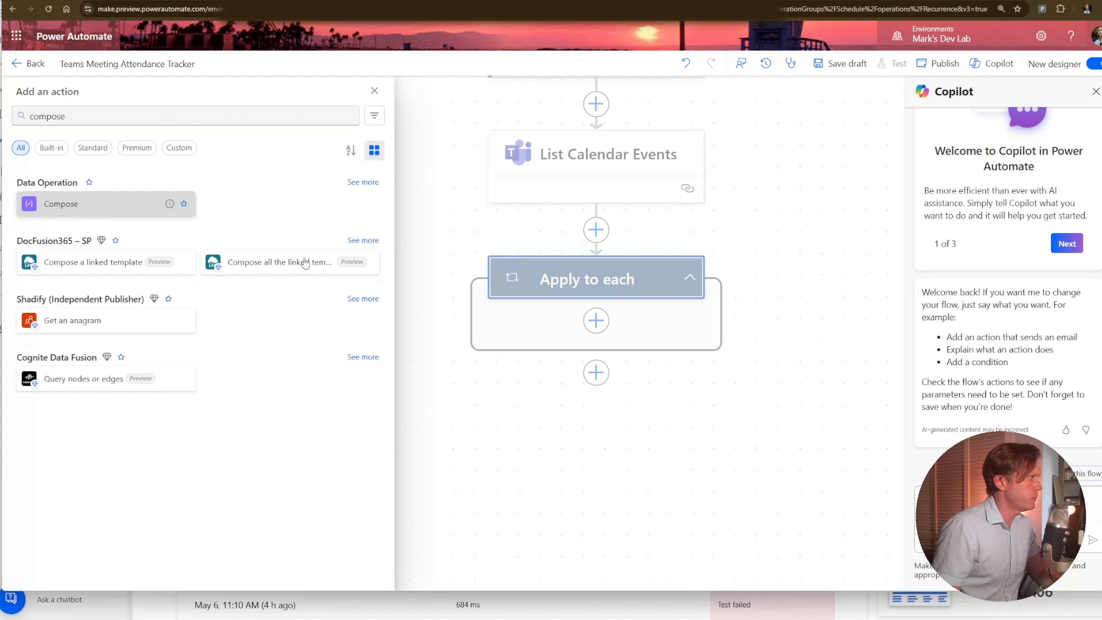
Search the dynamic content available for the Compose Inputs for join.
click(382, 183)
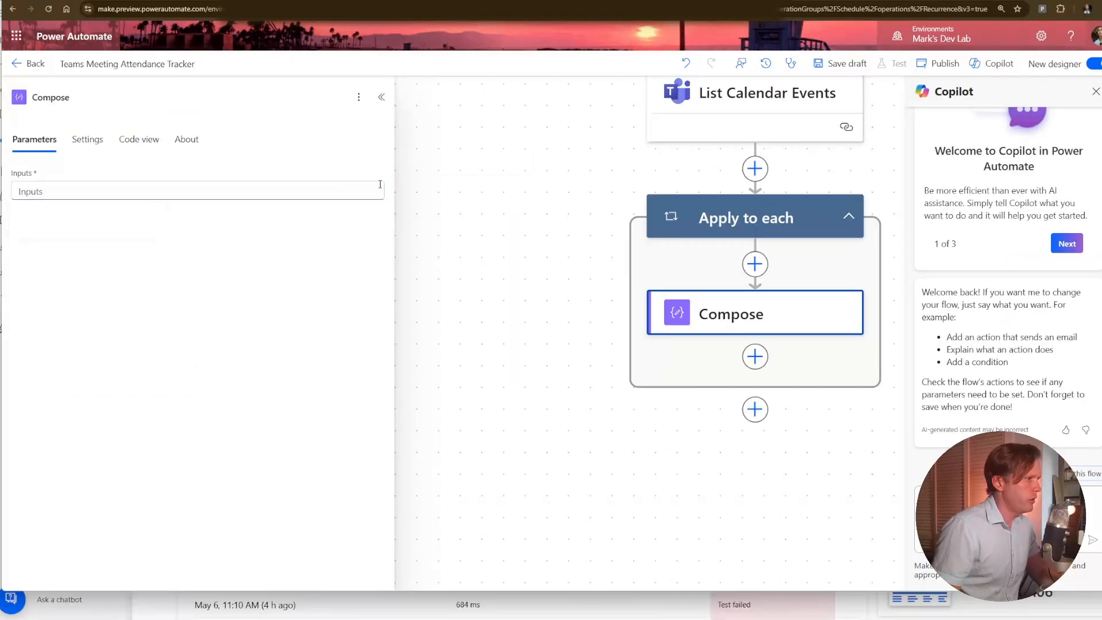
scroll(536, 347, down, 3)
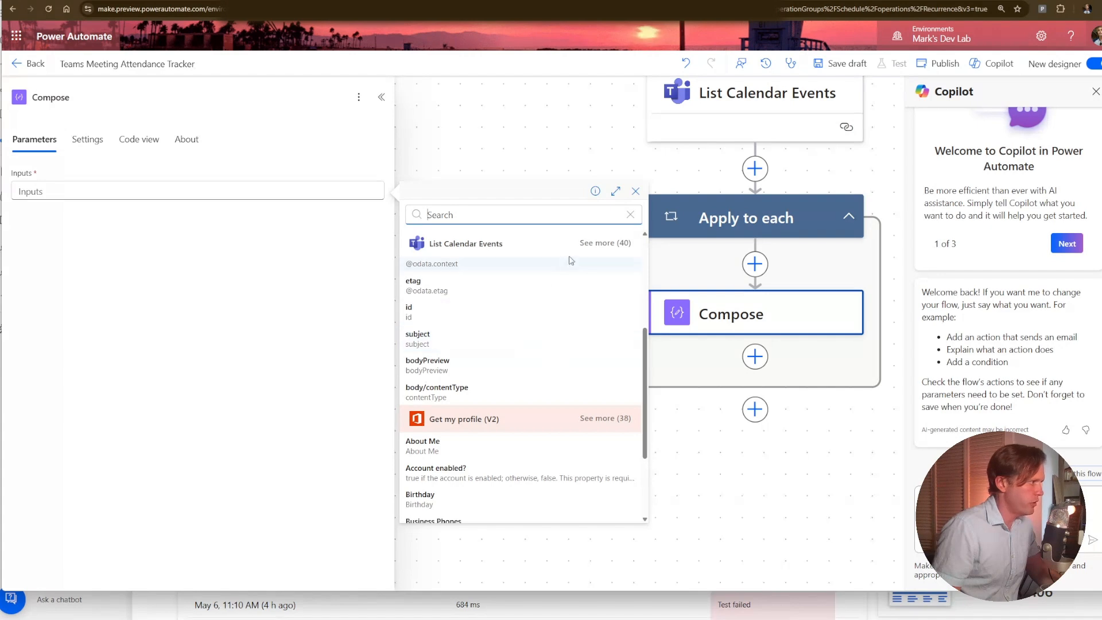
click(567, 217)
text(join)
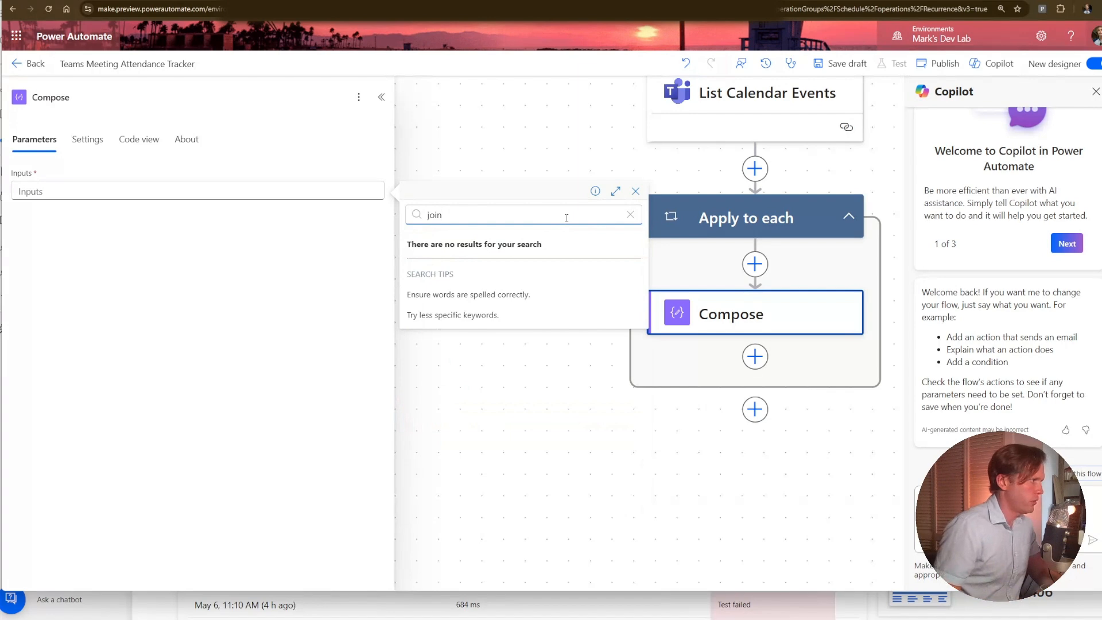
key(BackSpace)
key(BackSpace)
key(BackSpace)
key(BackSpace)
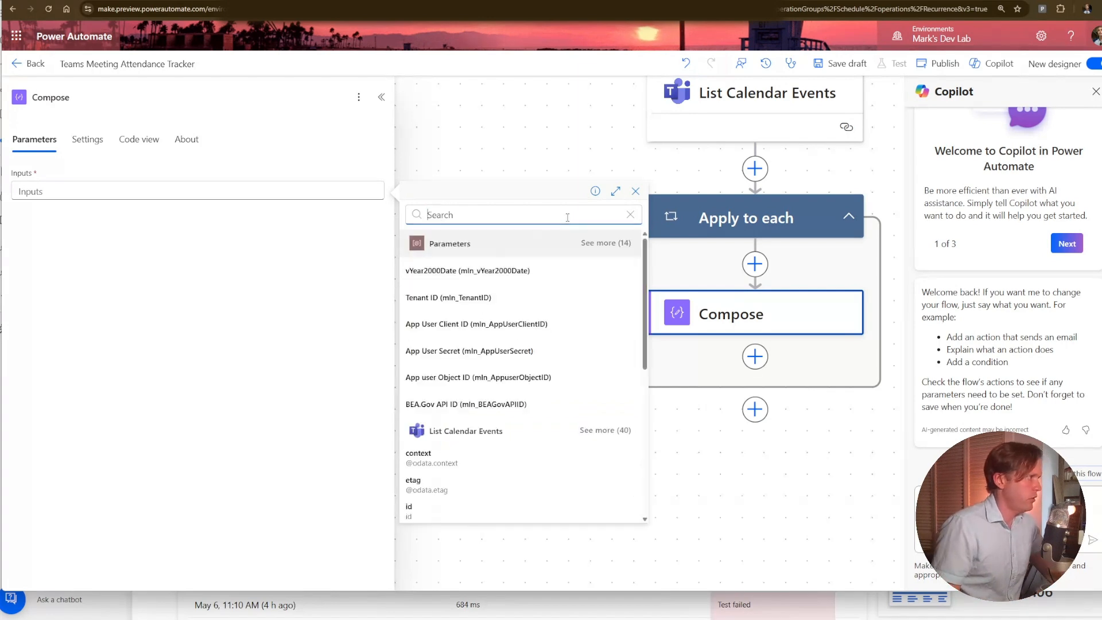
click(636, 191)
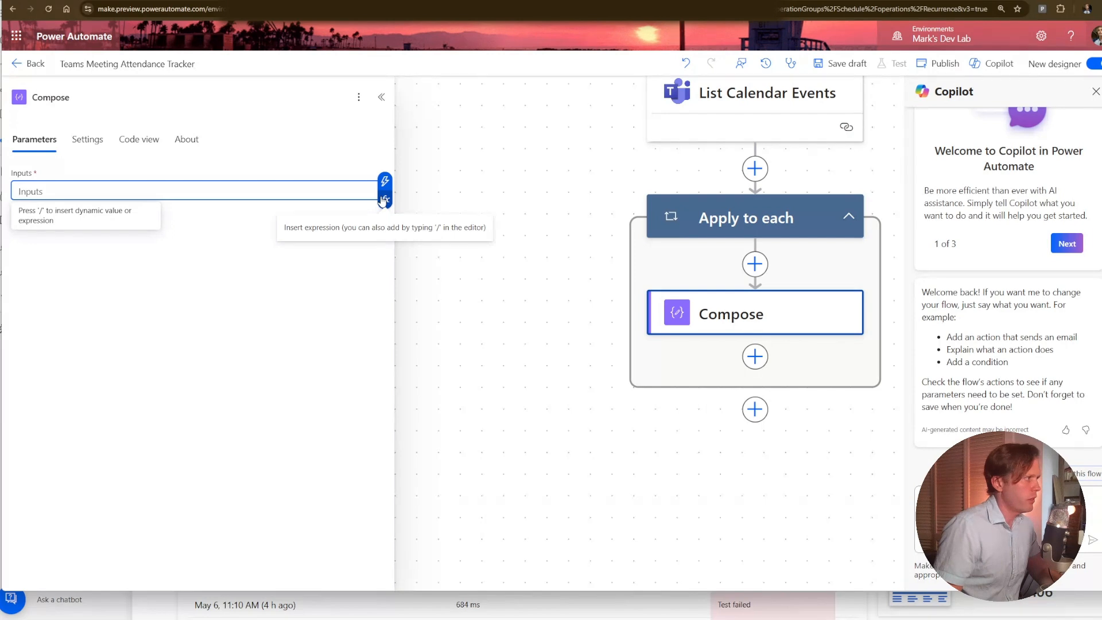
Set the Compose Inputs to the expression item()?['onlineMeeting/joinUrl'] and rename the action joinUrl.
click(384, 200)
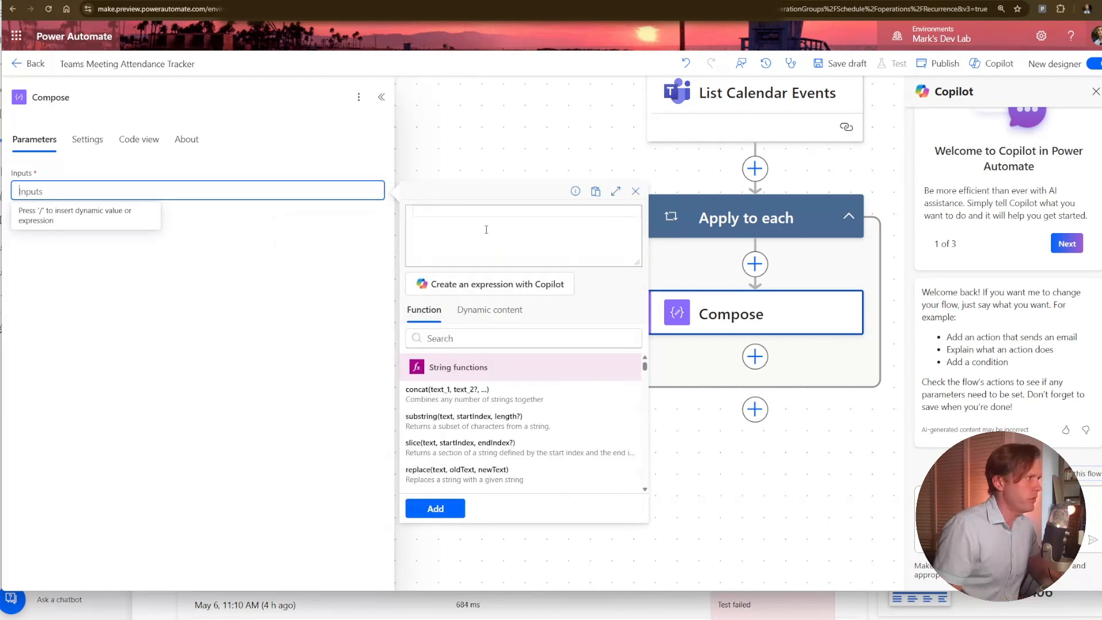
click(485, 229)
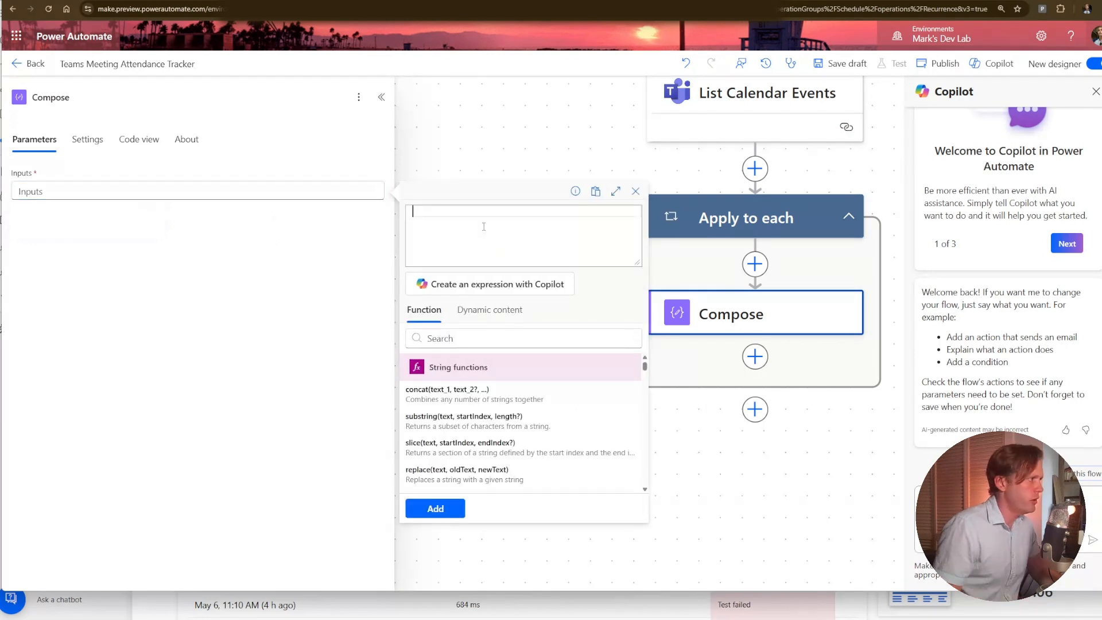
text(item)
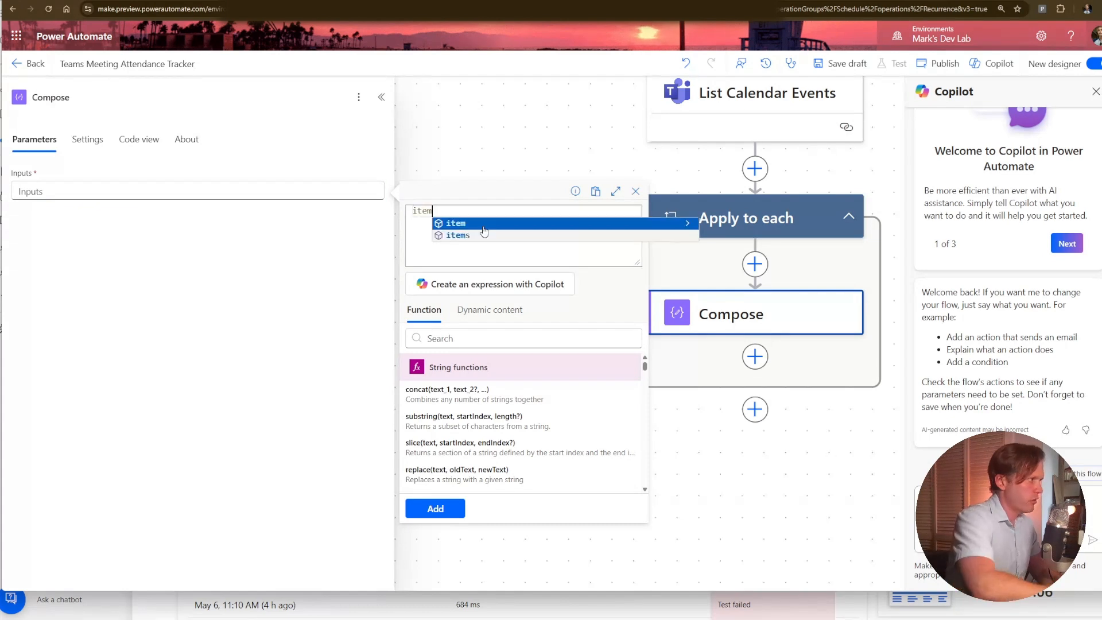
key(Return)
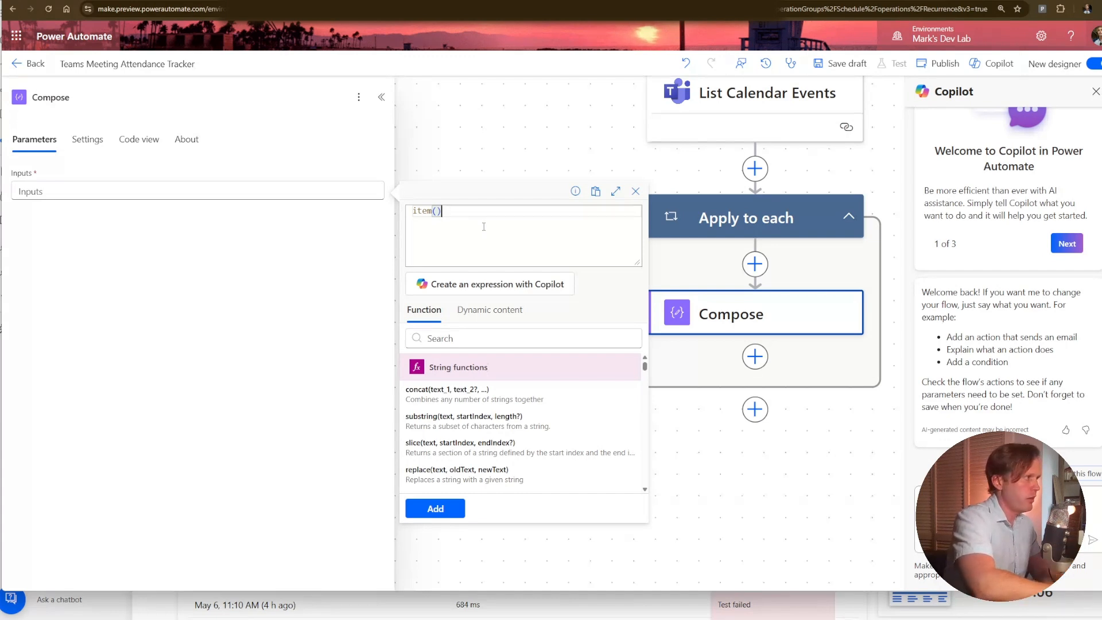
text(?)
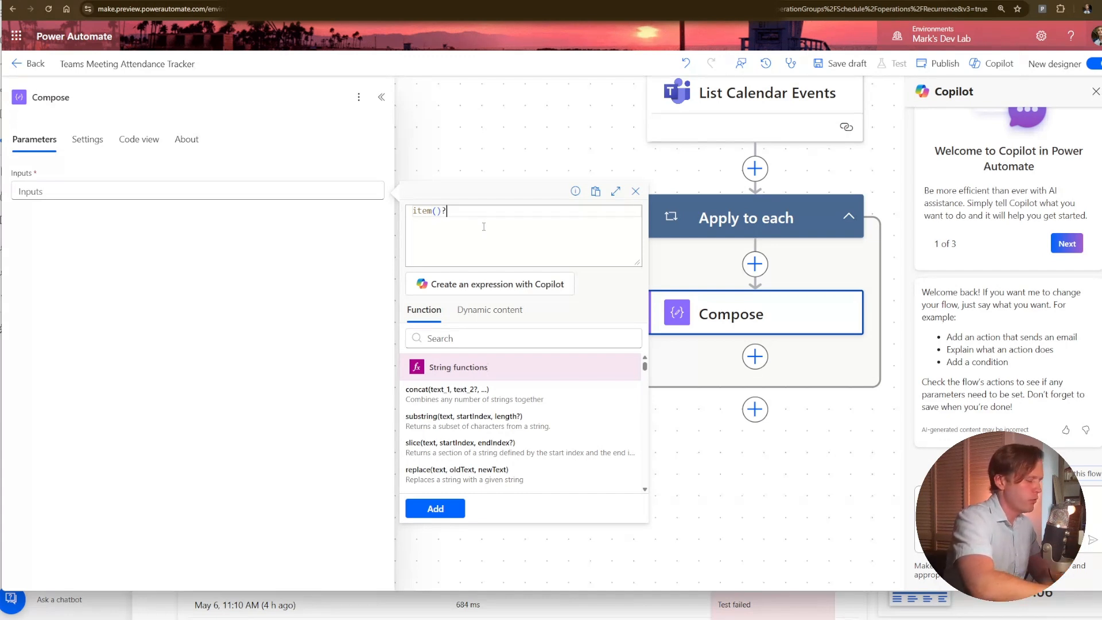
text([)
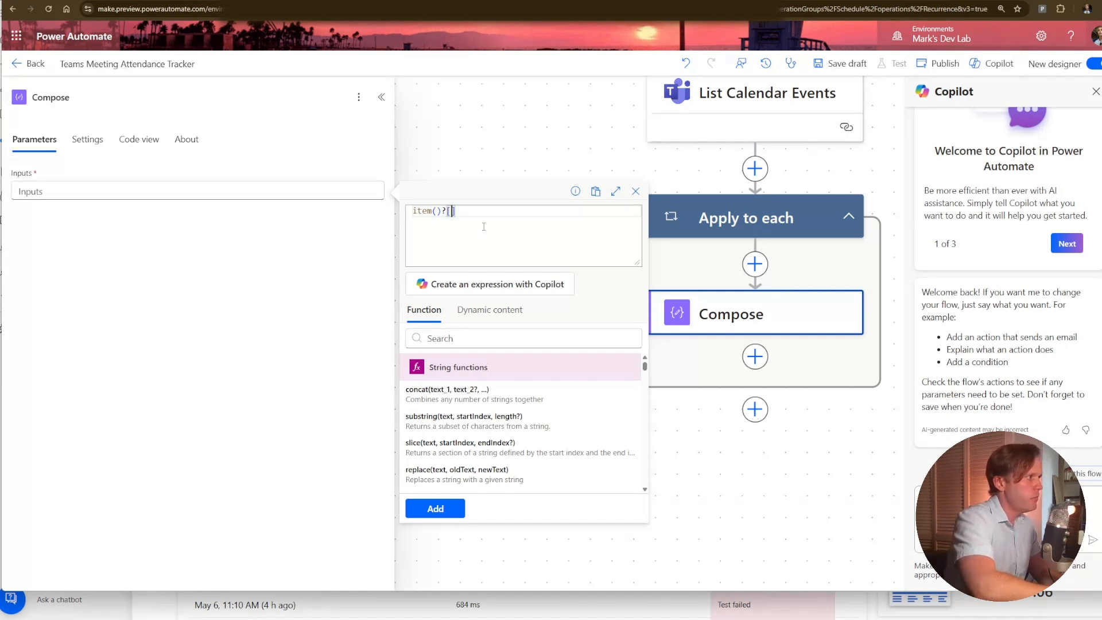
text('onlineMe)
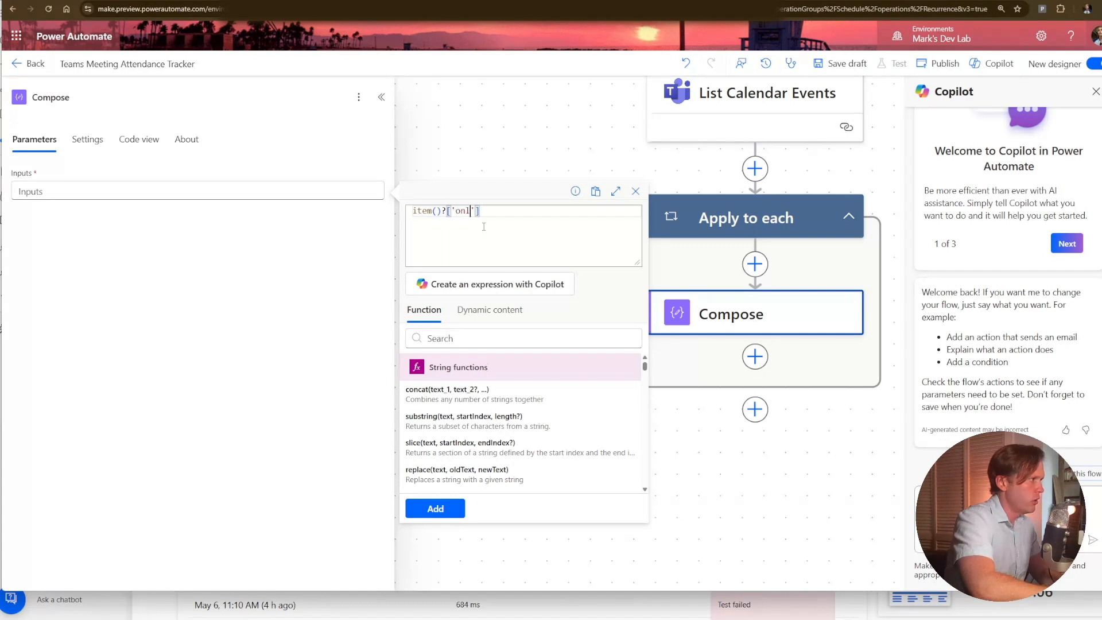
text(eting)
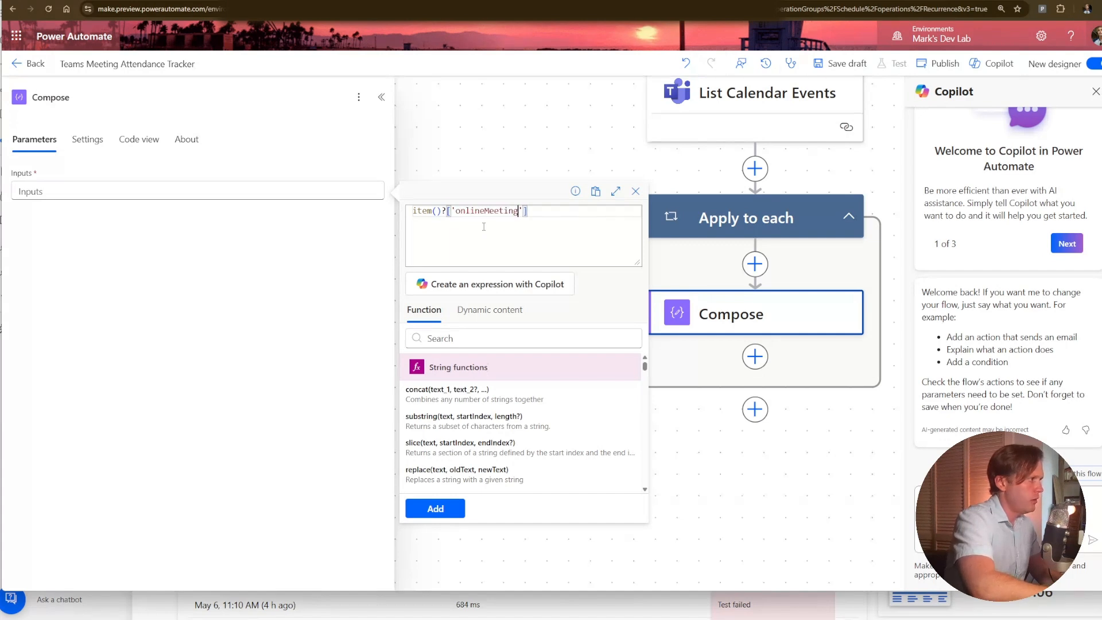
text(/joinUrl)
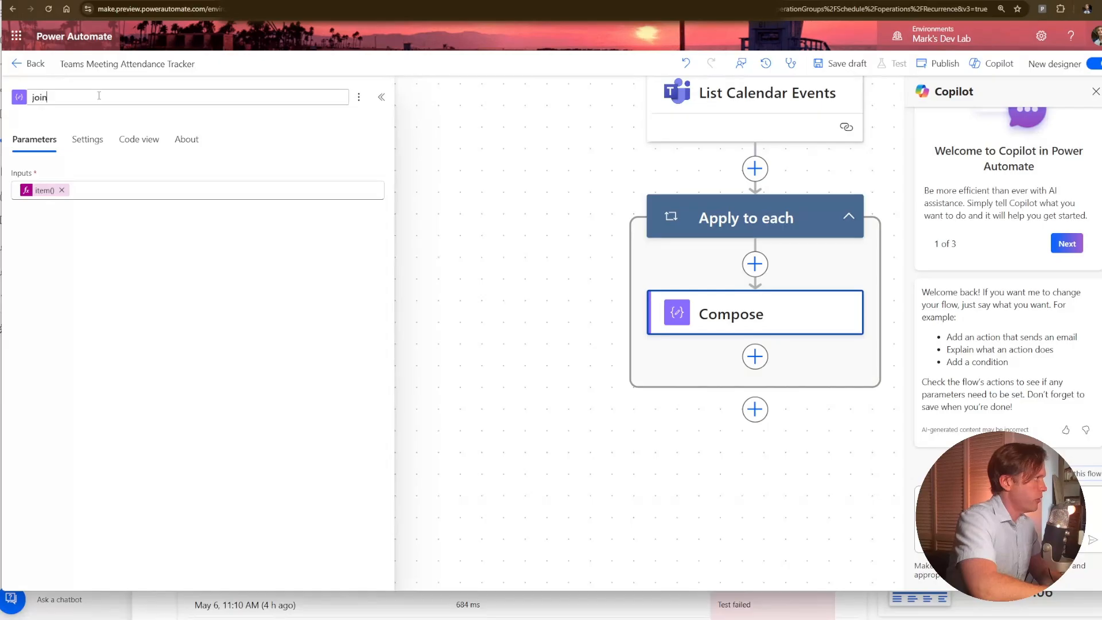
text(Url)
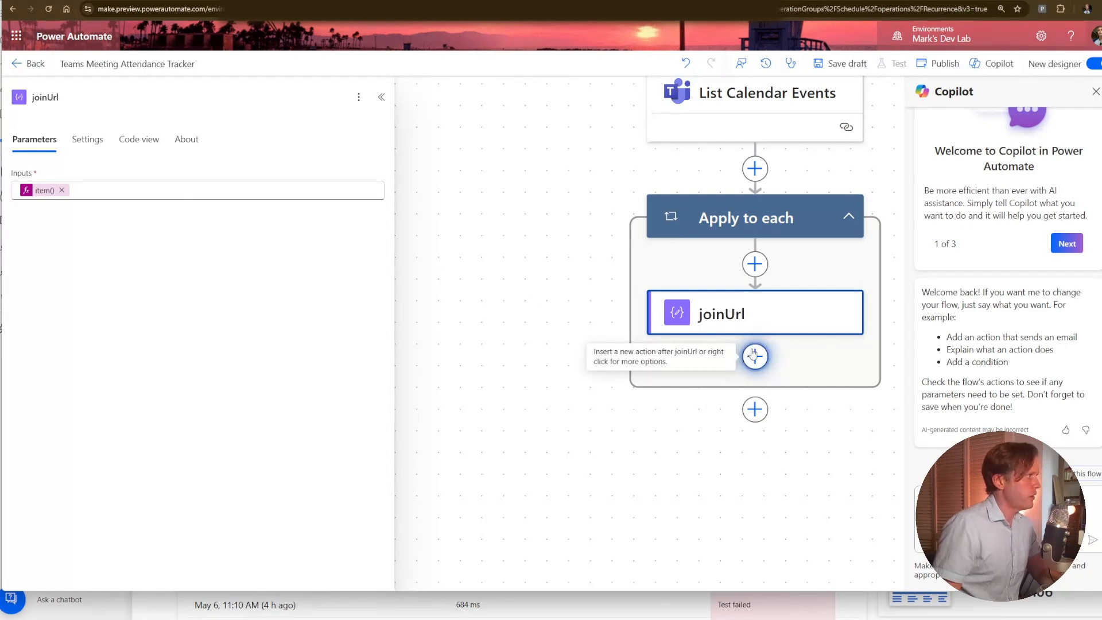
Add Get Online Meeting from Teams Meeting Attendance after joinUrl, with UserId set to the Id from Get my profile (V2).
click(754, 356)
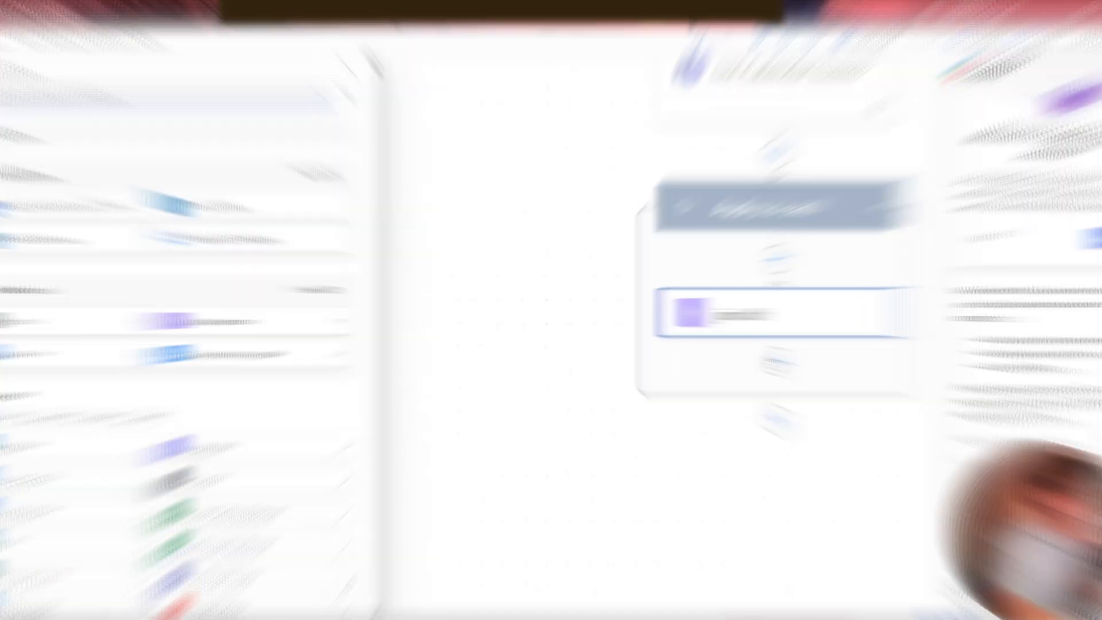
click(145, 411)
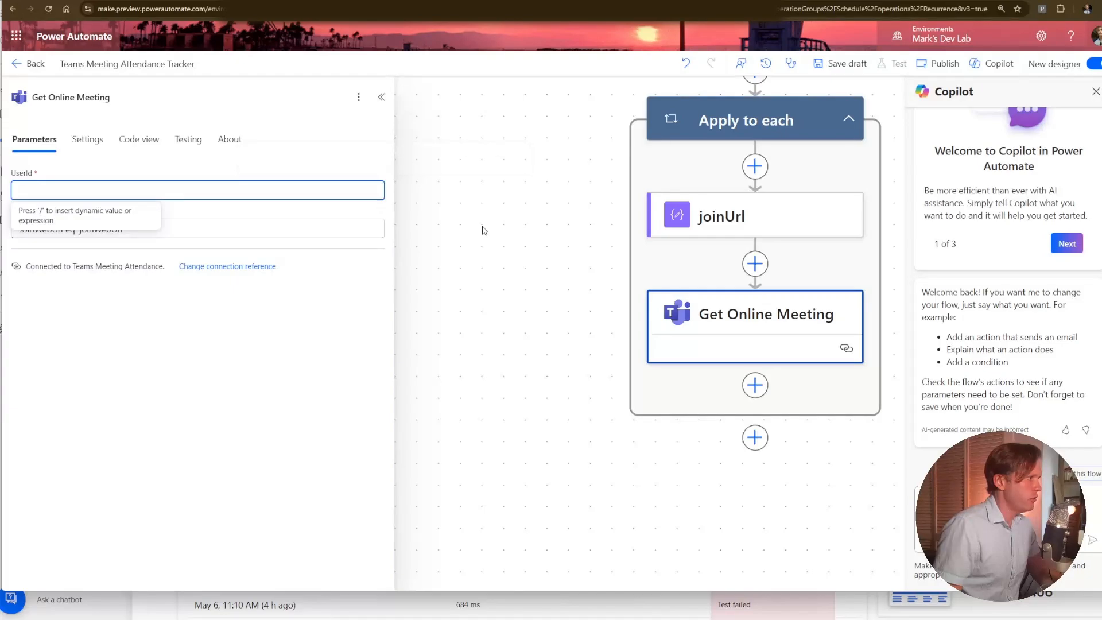
key(slash)
text(id)
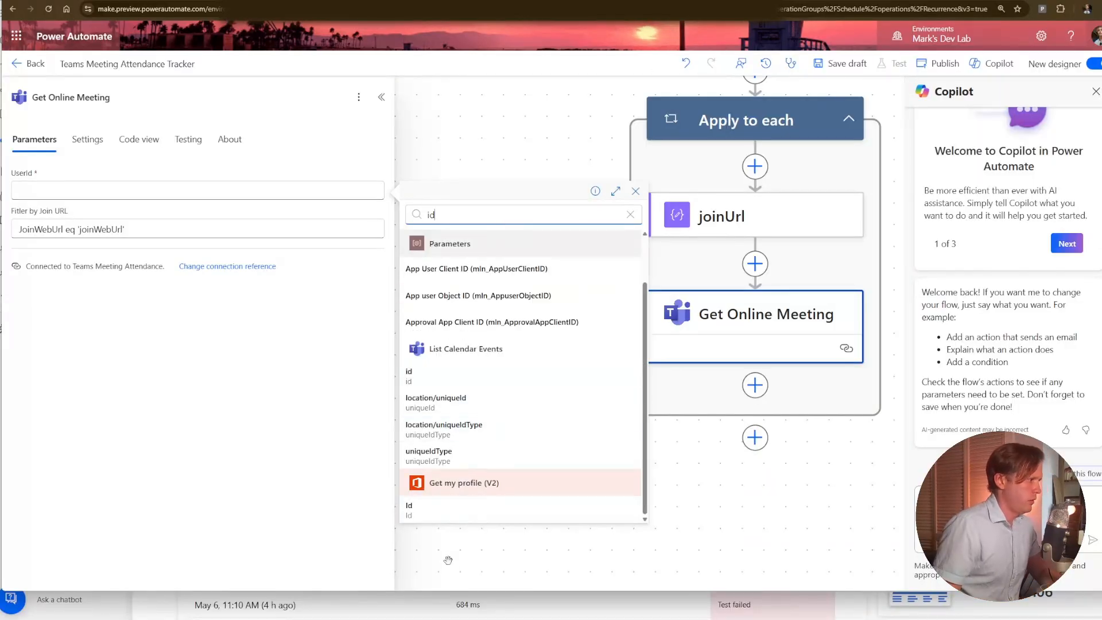
click(451, 512)
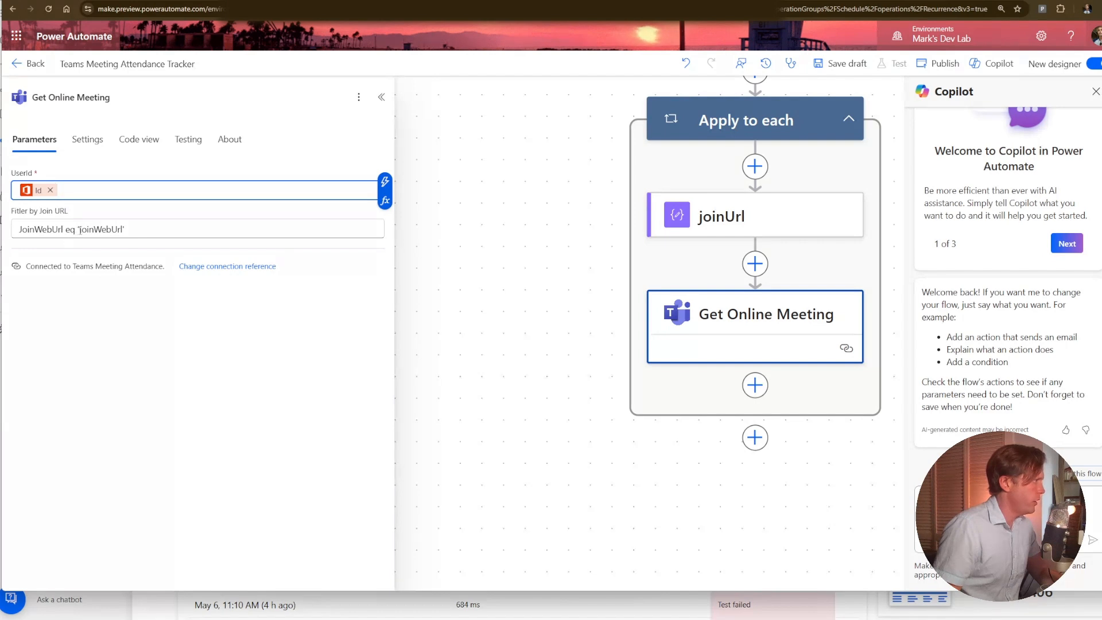
In Get Online Meeting's Filter by Join URL, replace the joinWebUrl placeholder inside the quotes with the joinUrl Outputs.
double_click(108, 228)
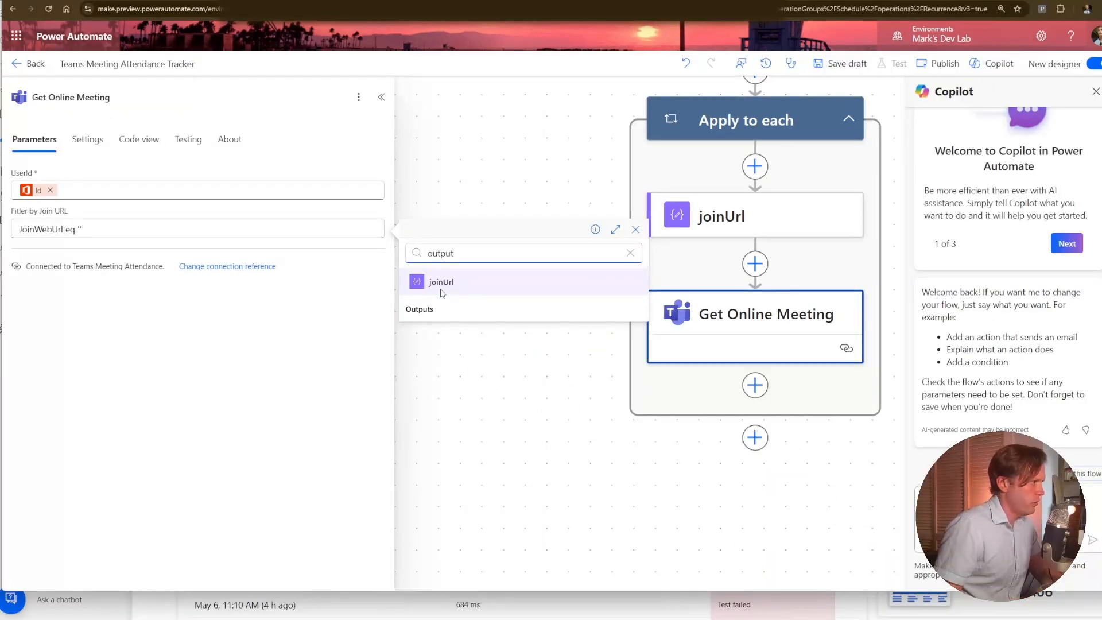
click(442, 309)
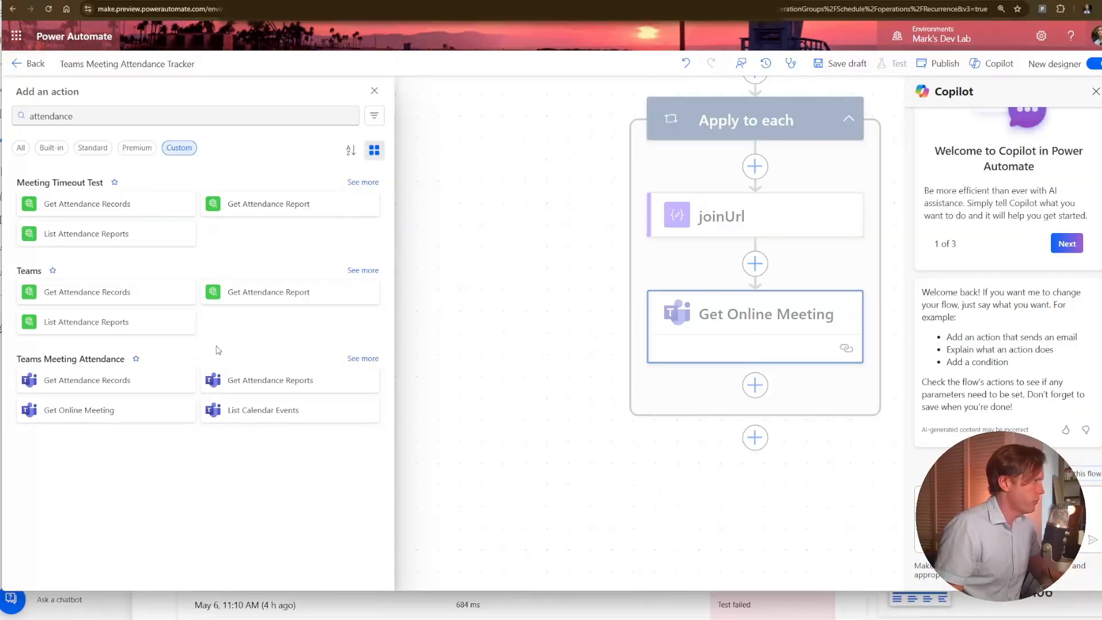
Add Get Attendance Reports after Get Online Meeting, with User ID set to the profile Id and Online Meeting ID to Get Online Meeting's body/id.
click(235, 375)
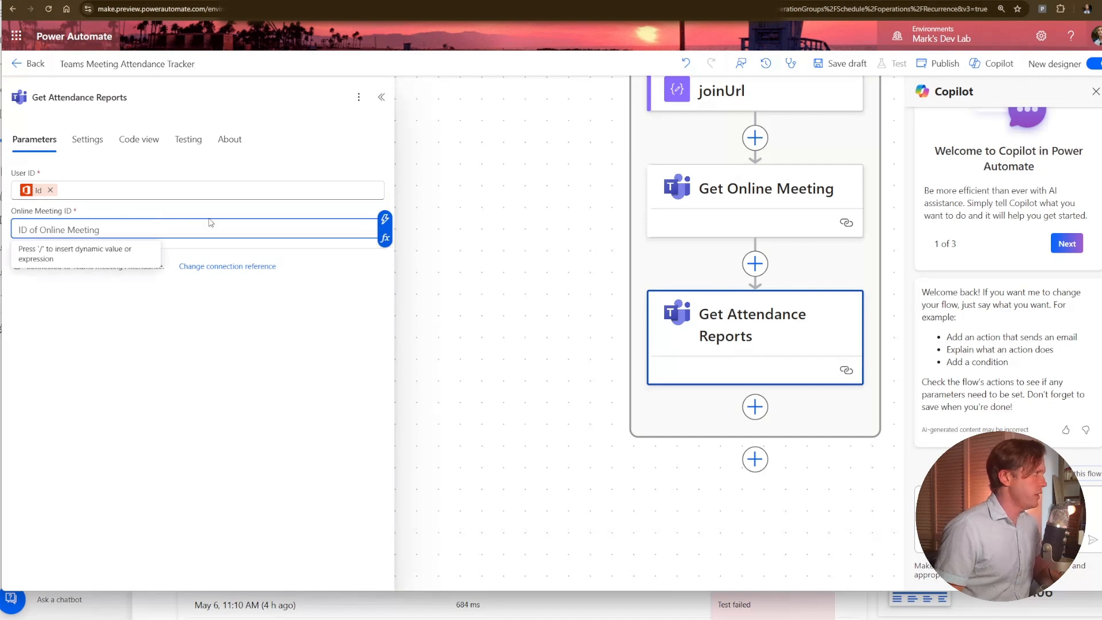
click(384, 218)
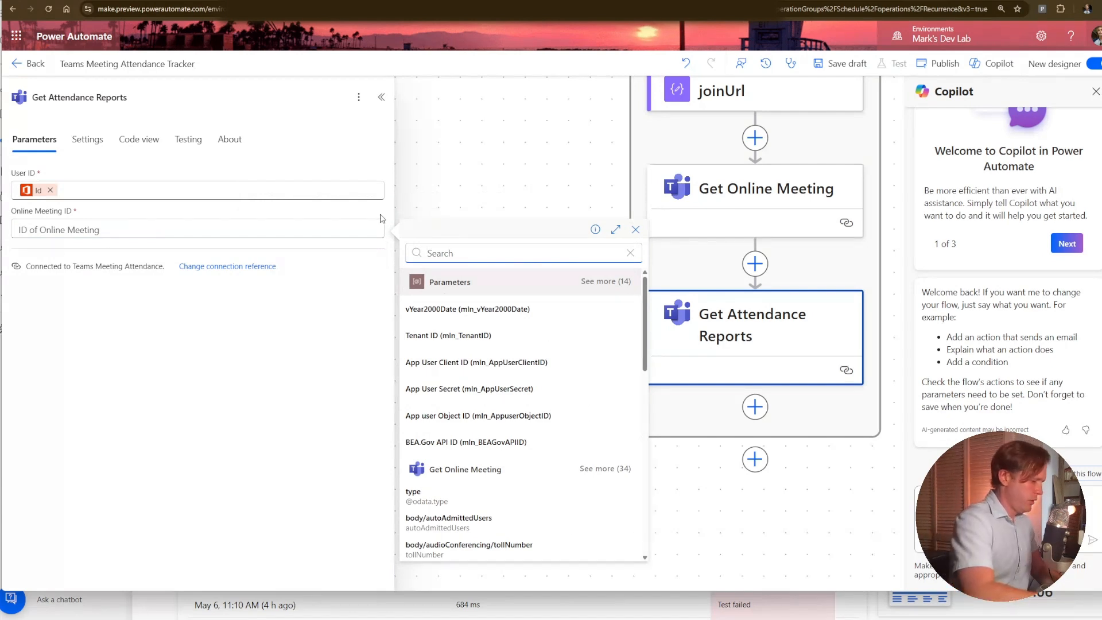
text(id)
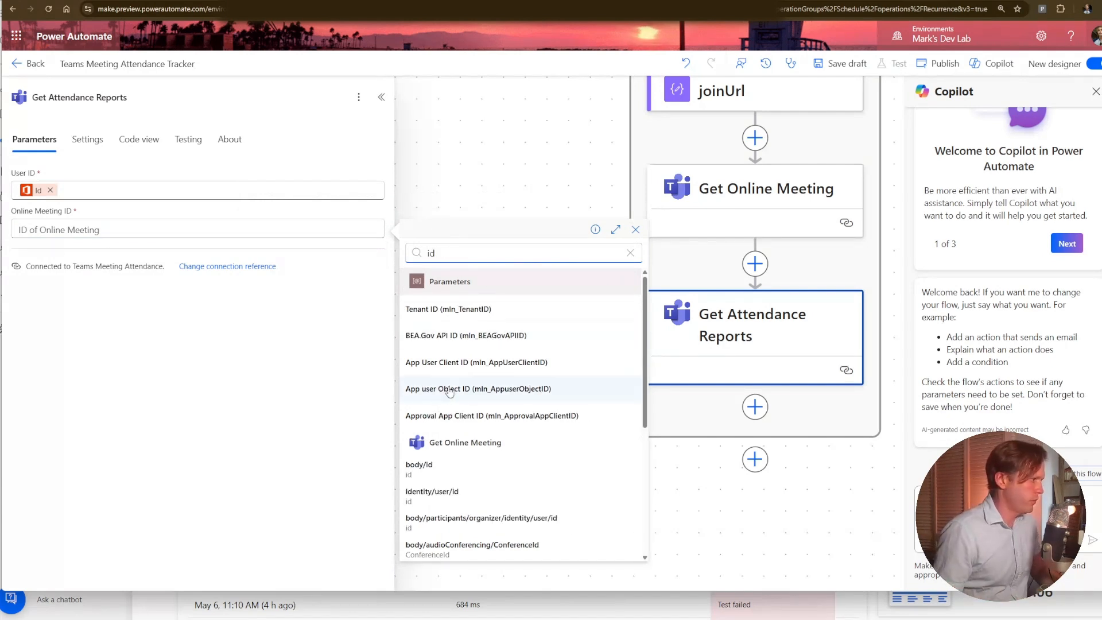
click(452, 470)
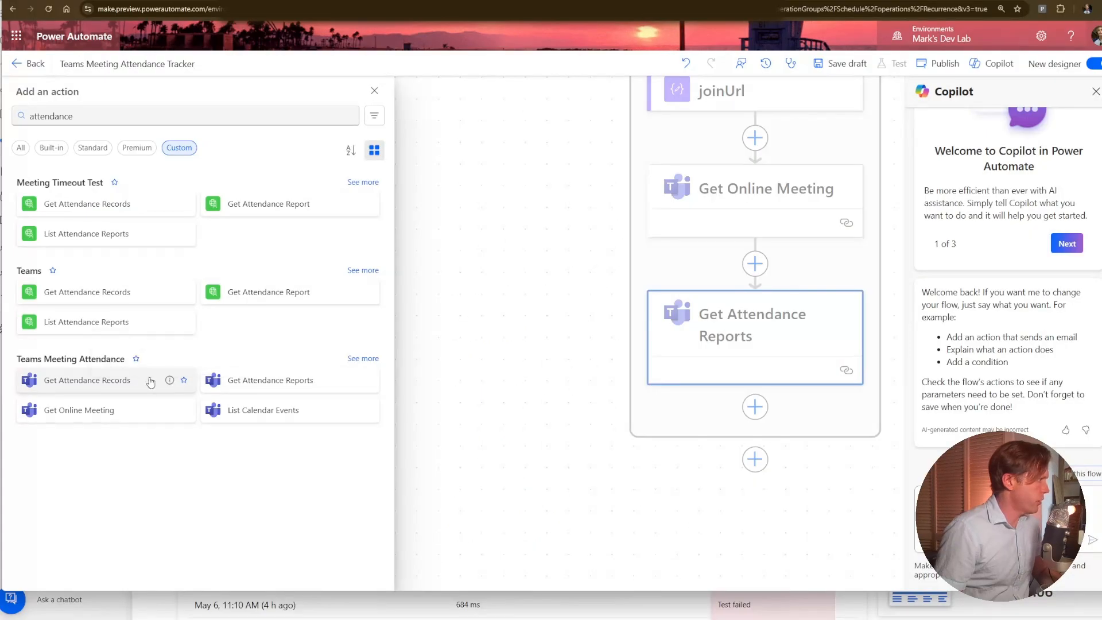
Add Get Attendance Records after Get Attendance Reports, with UserId set to the profile Id and MeetingId to Get Online Meeting's body/id.
click(150, 382)
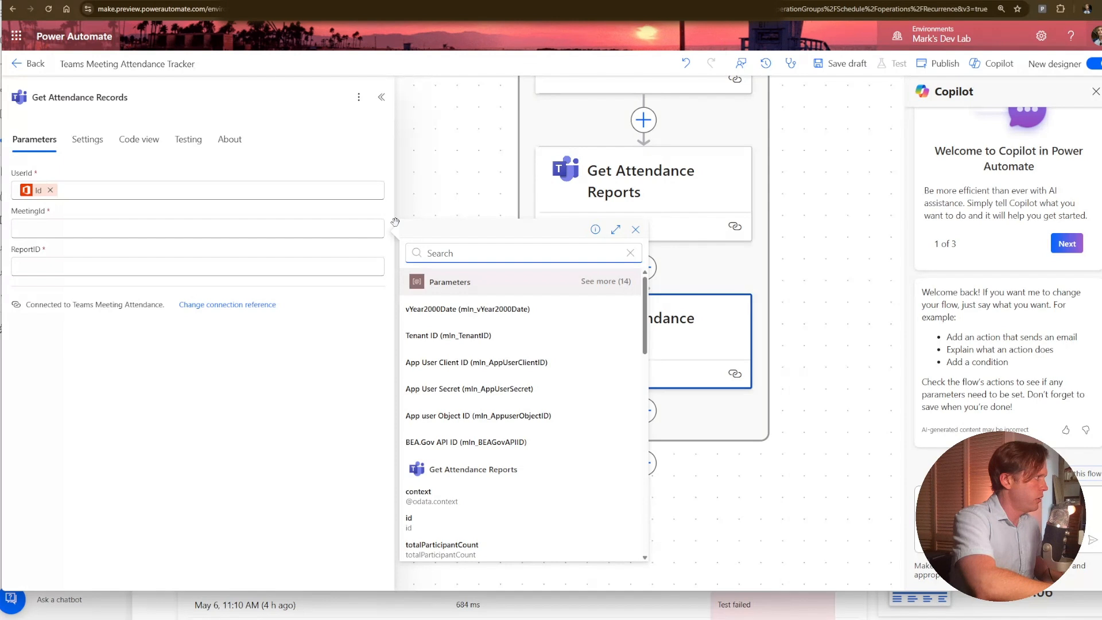
text(id)
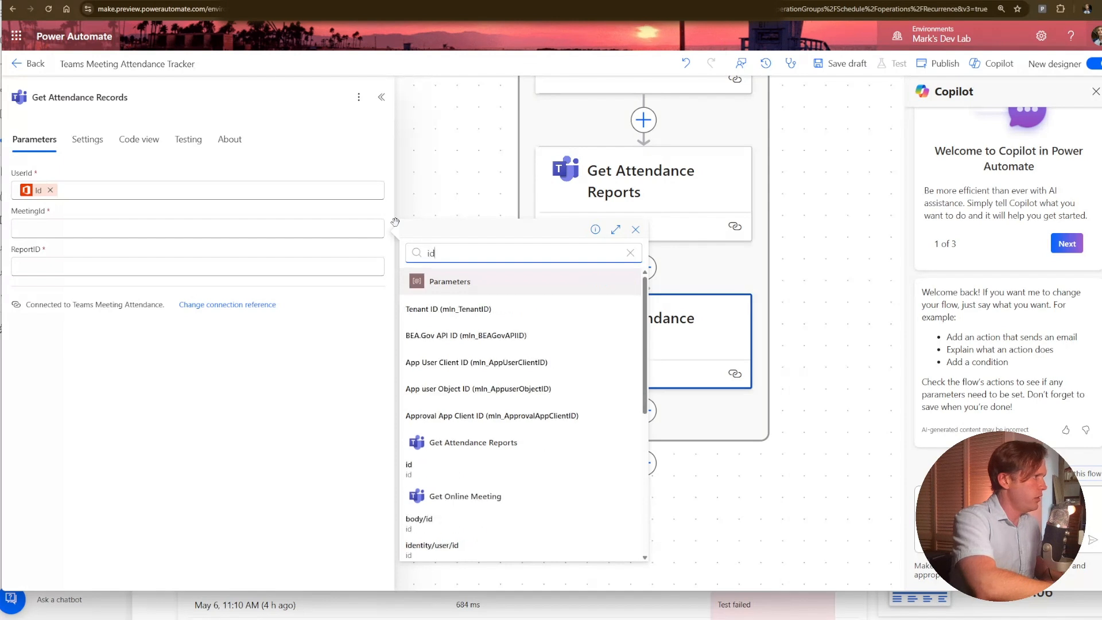
click(598, 520)
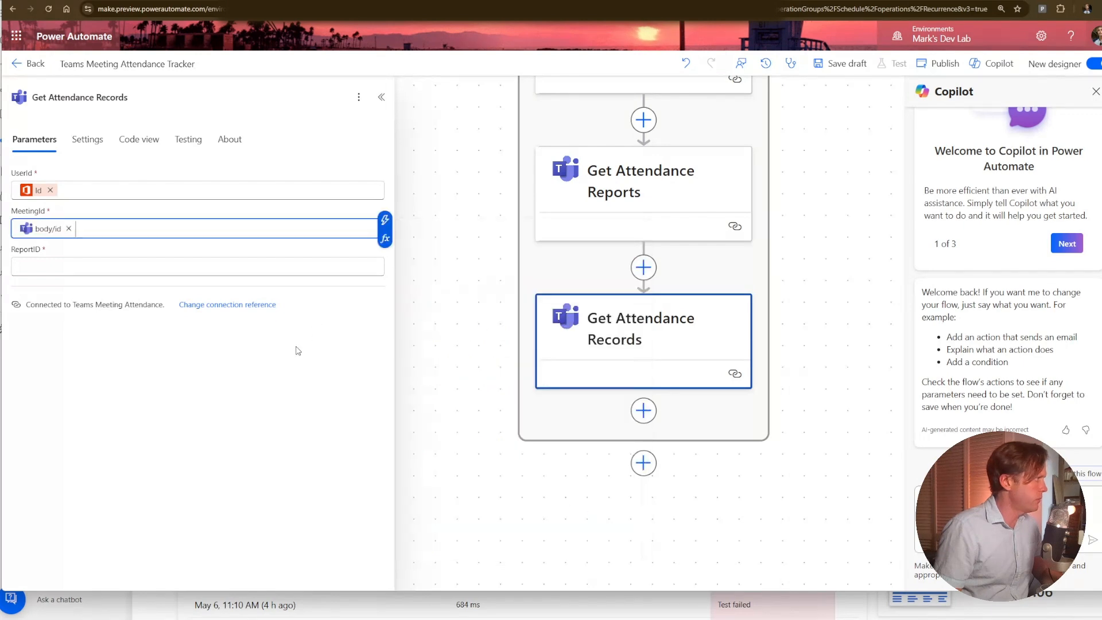
Set the ReportID of Get Attendance Records to the id from Get Attendance Reports.
click(309, 271)
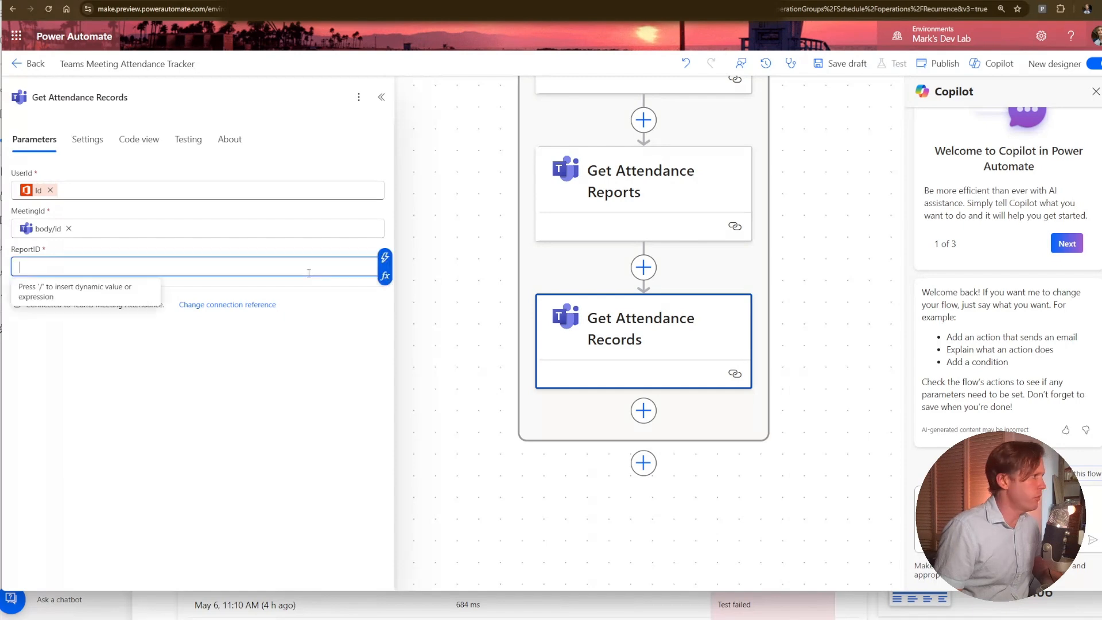
click(382, 259)
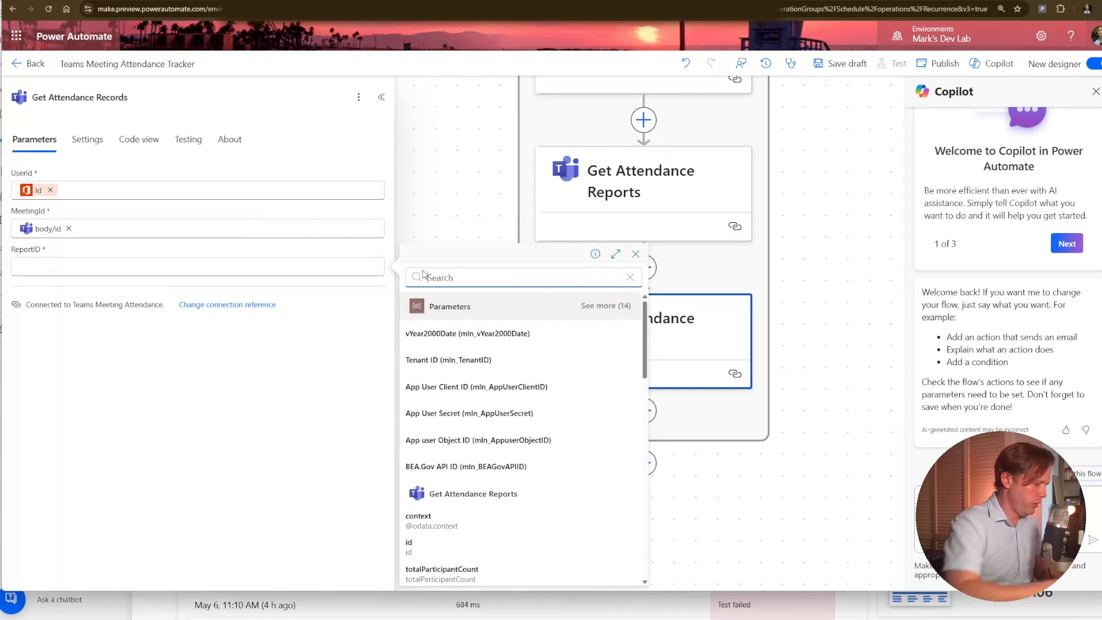
text(id)
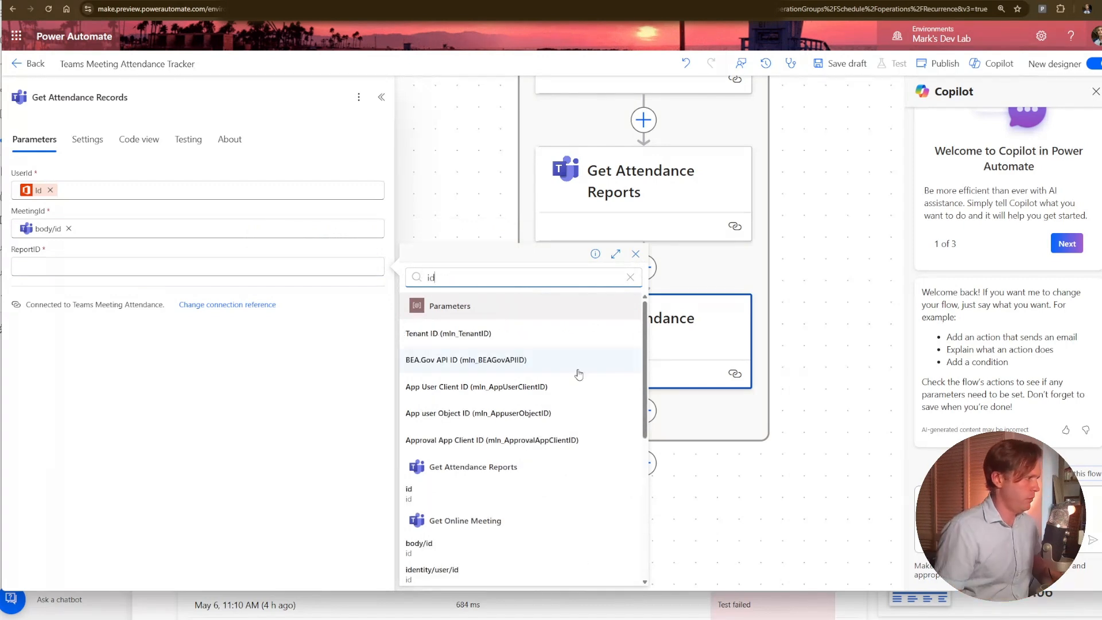
click(502, 499)
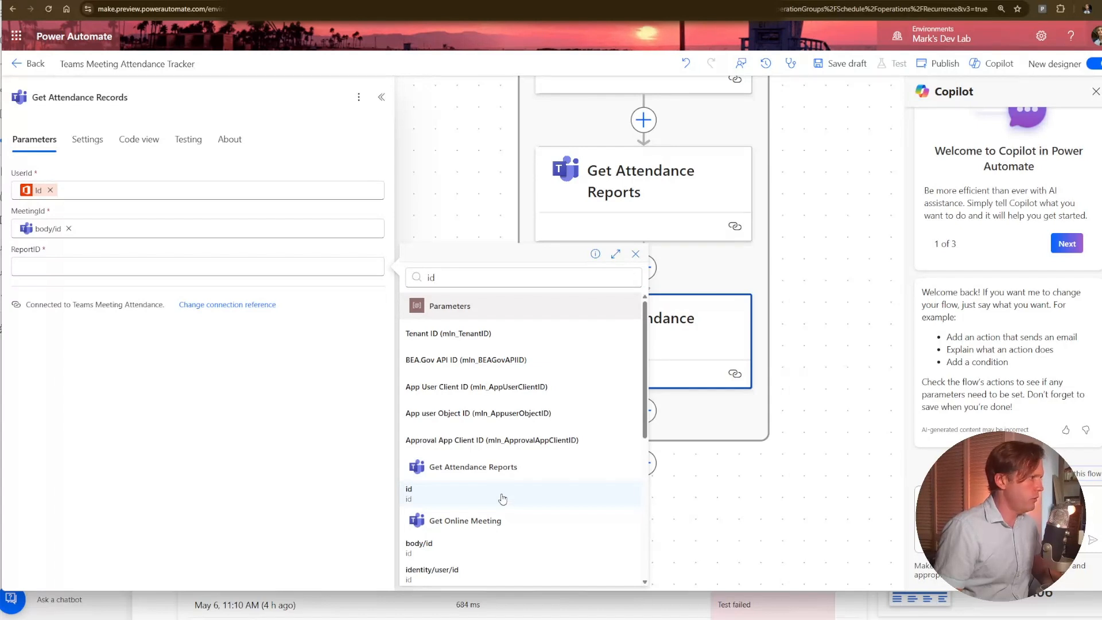
click(502, 498)
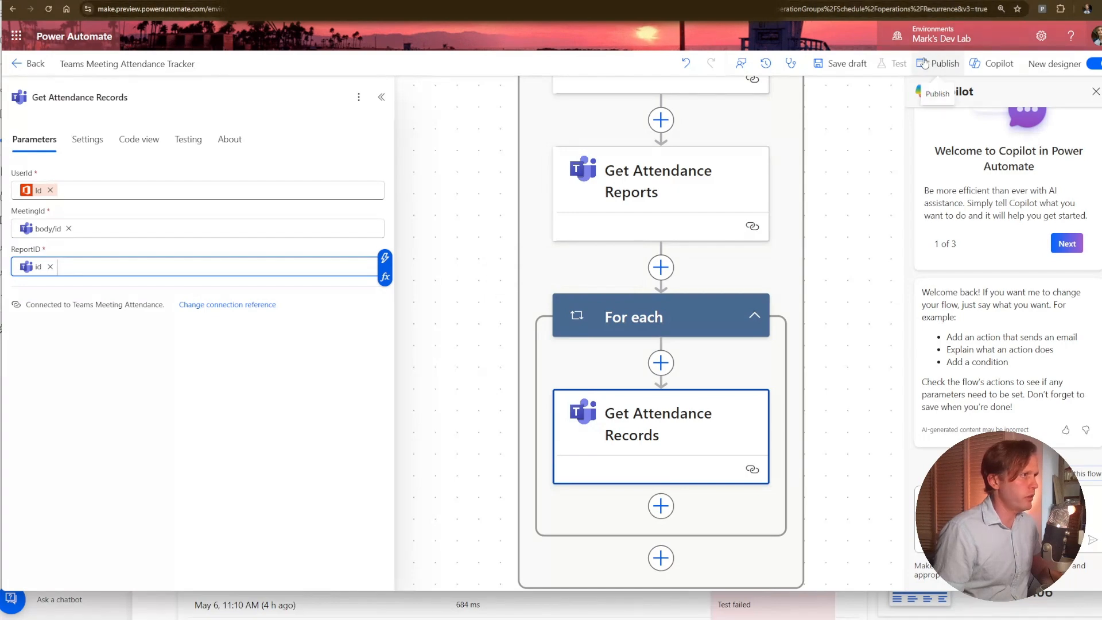
Publish the flow and run a manual test of it.
click(925, 63)
click(890, 67)
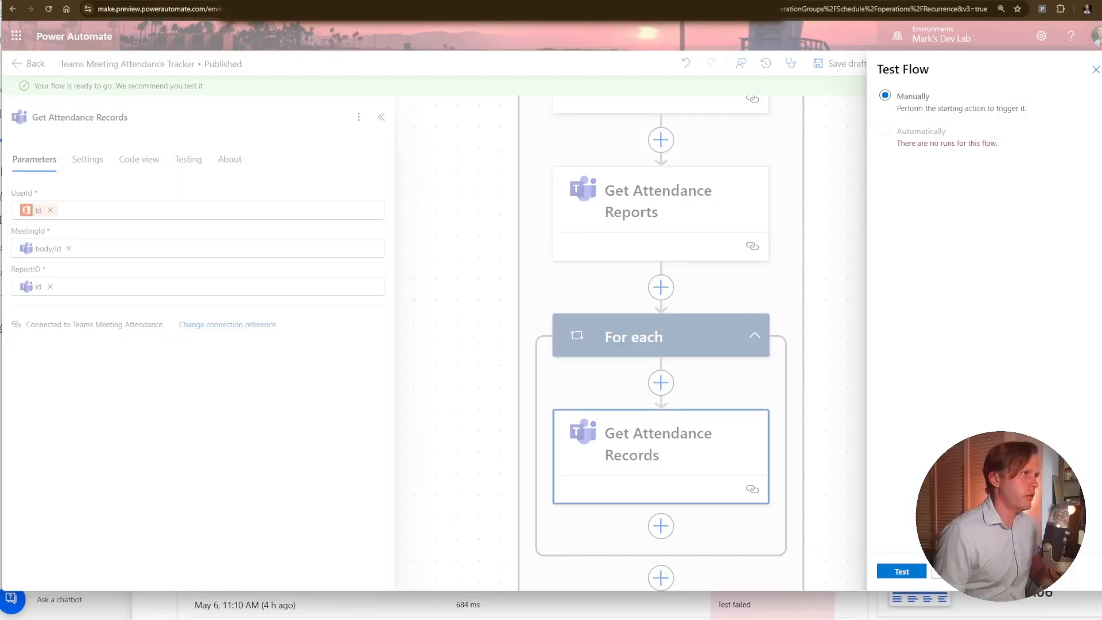
click(901, 571)
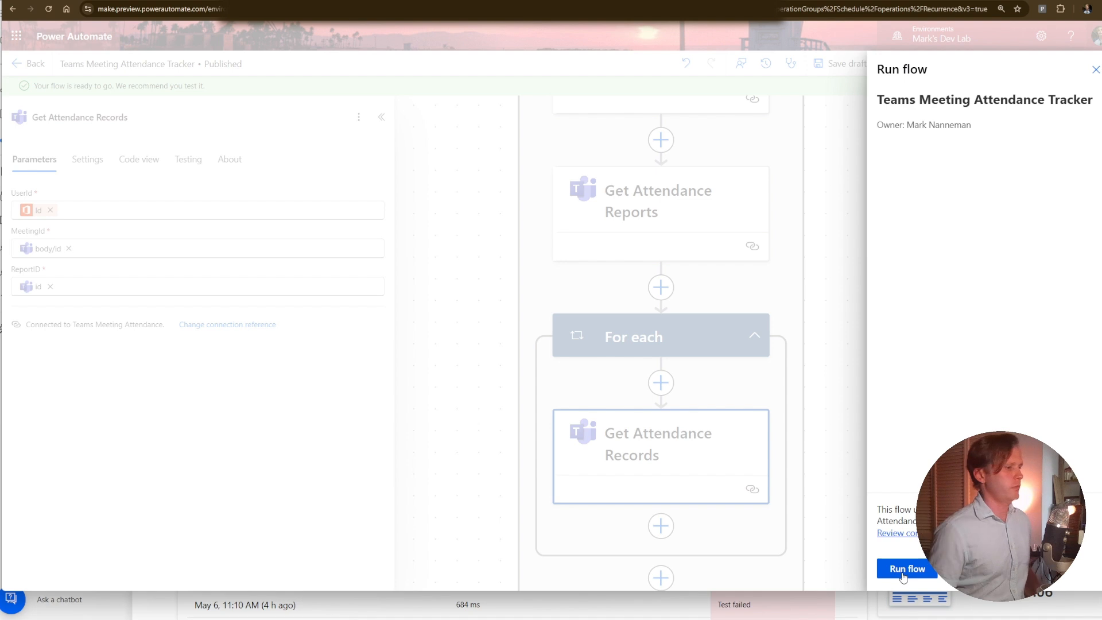
click(903, 575)
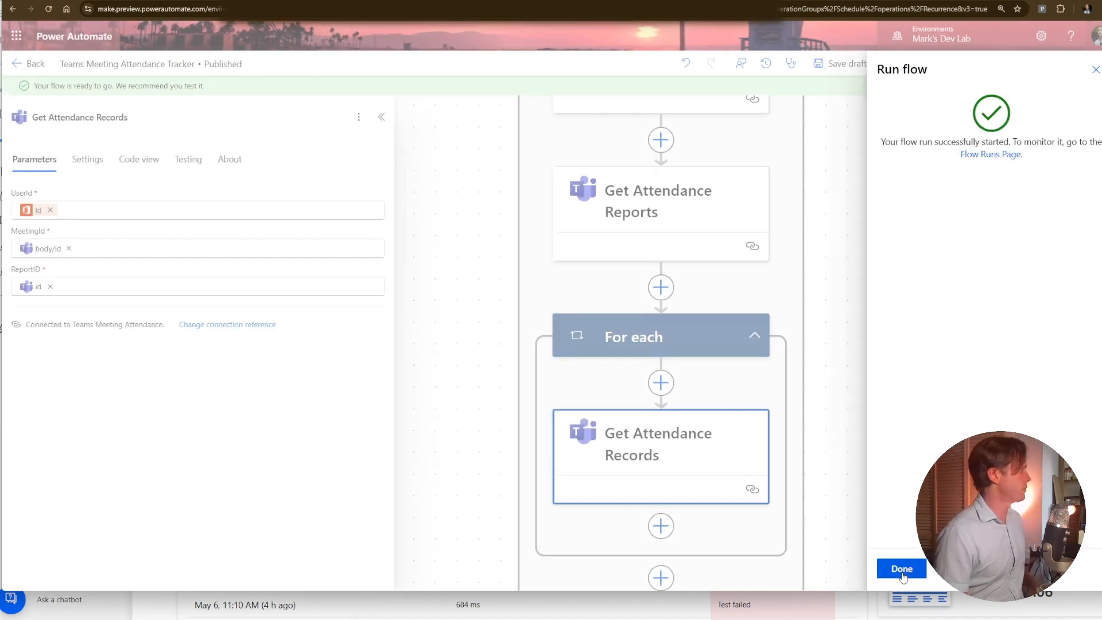
click(902, 571)
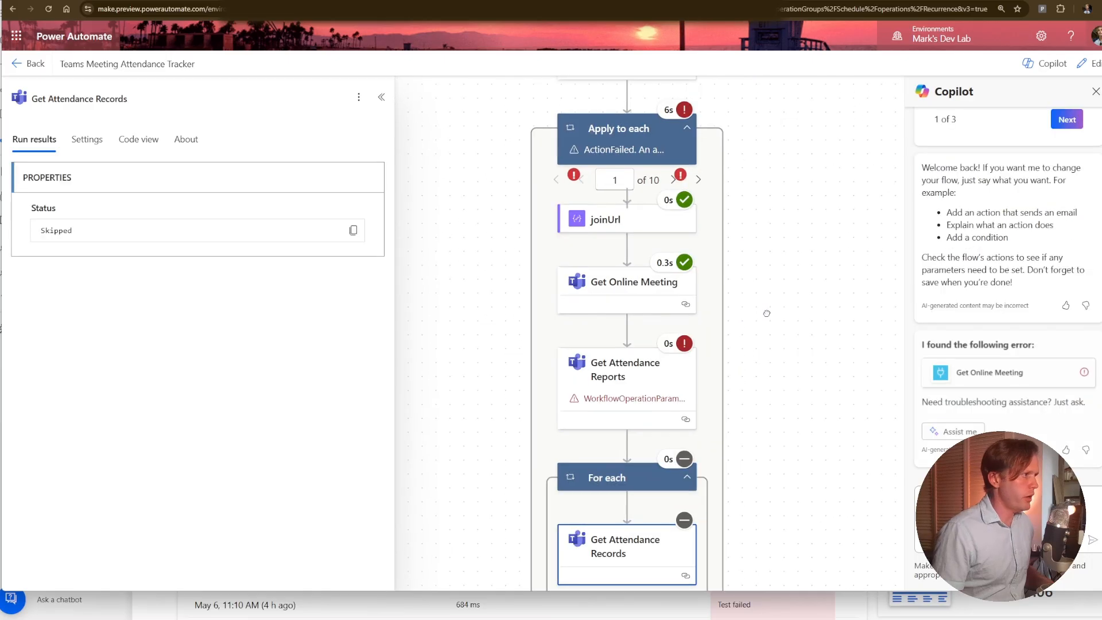
Examine the Get Attendance Reports error and Get Online Meeting's raw outputs to see where the meeting id sits in the response body.
click(362, 248)
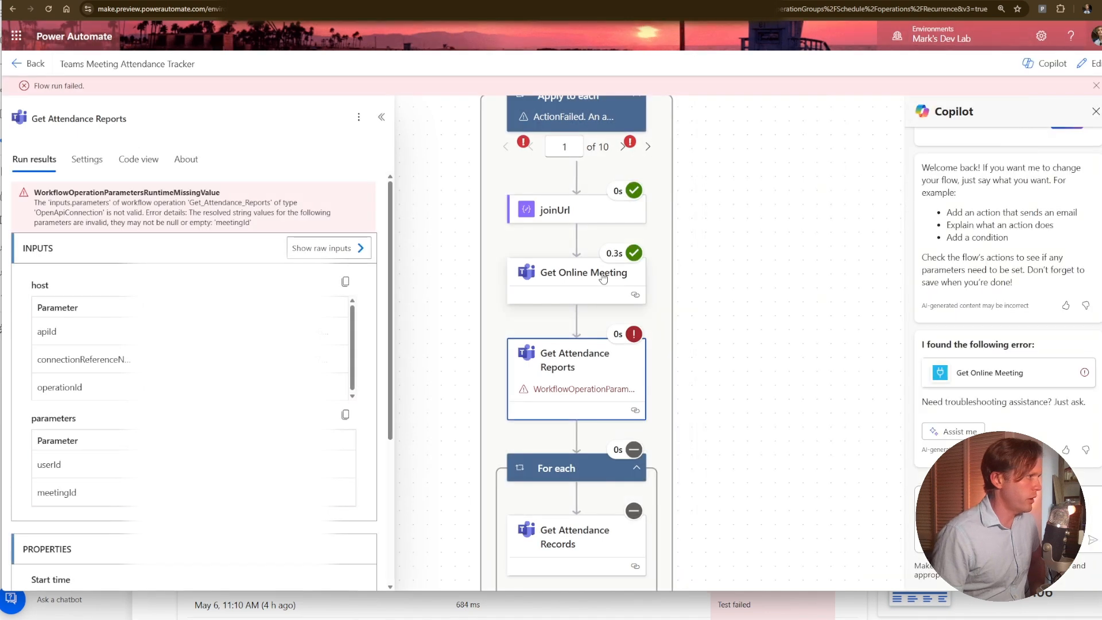
click(602, 278)
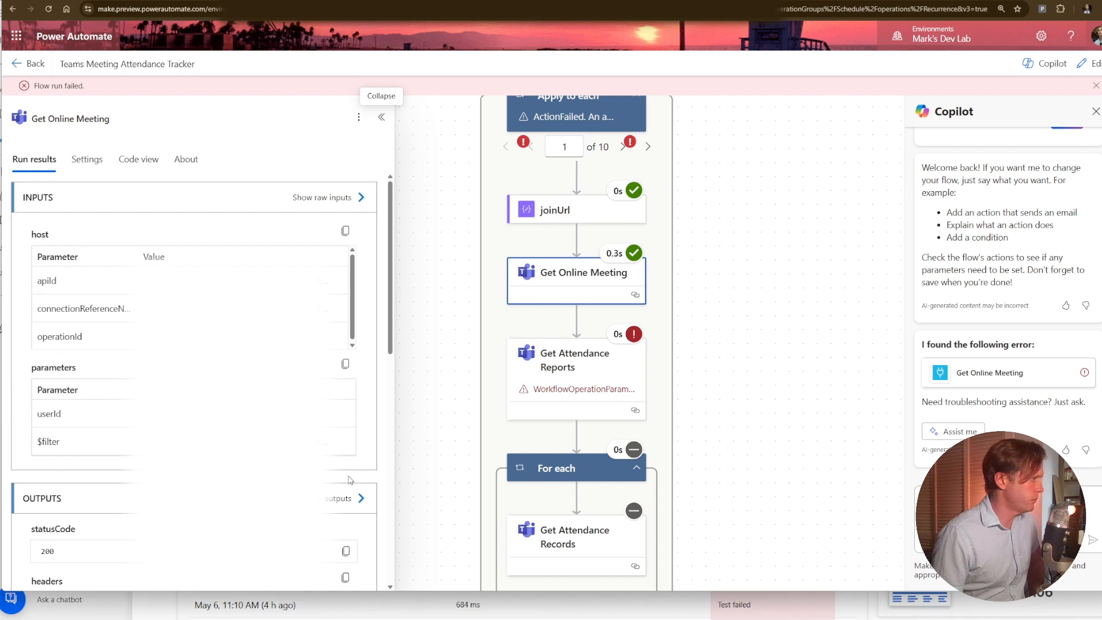
click(344, 499)
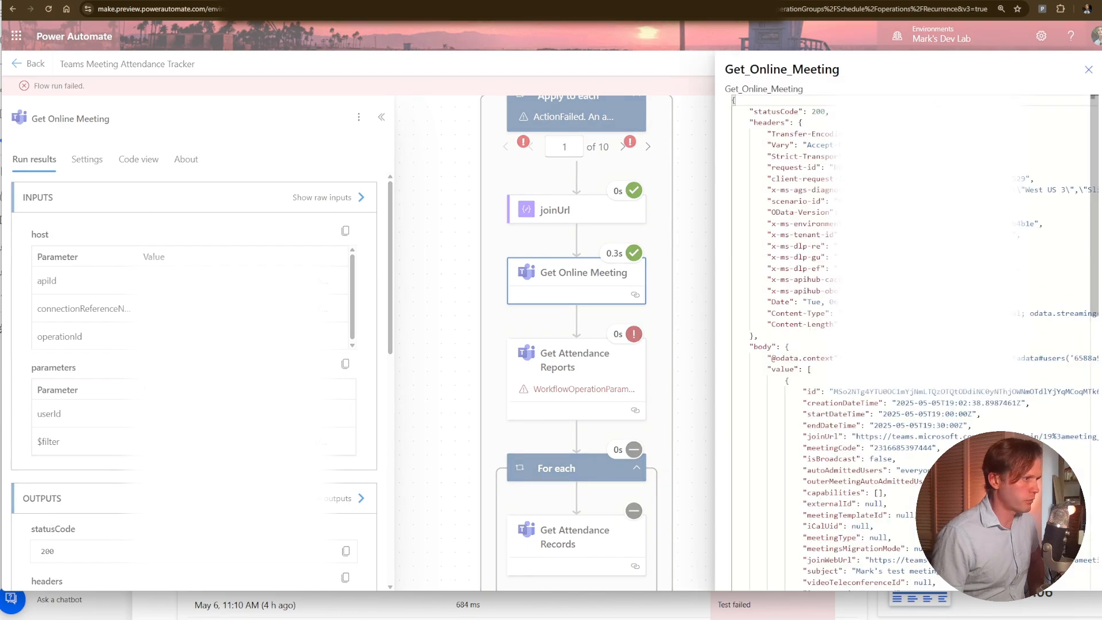
double_click(903, 391)
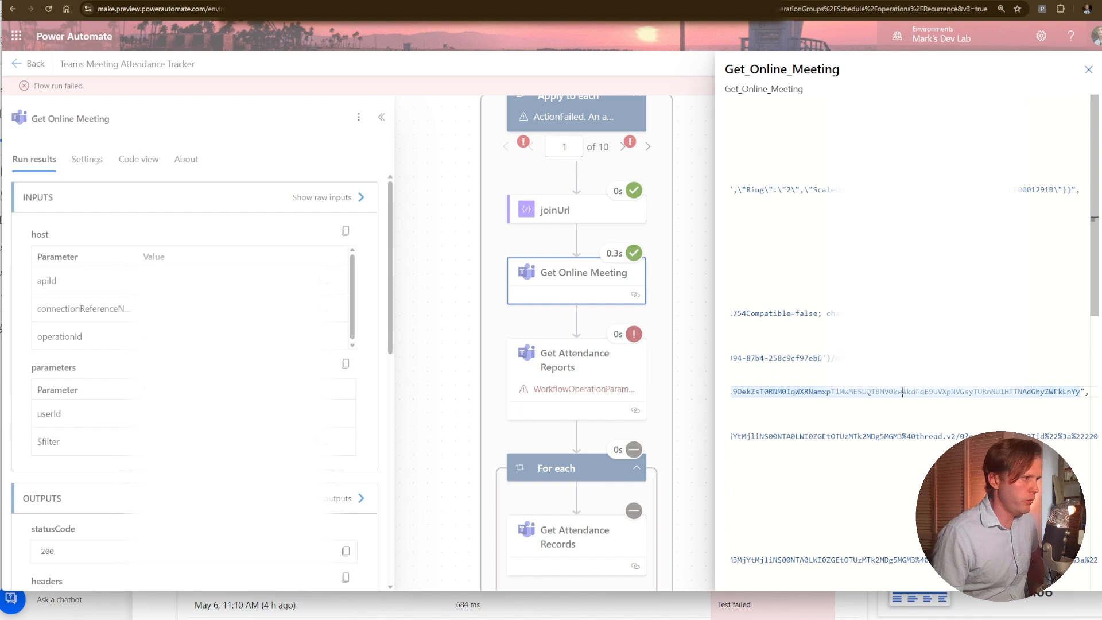
double_click(903, 392)
click(910, 380)
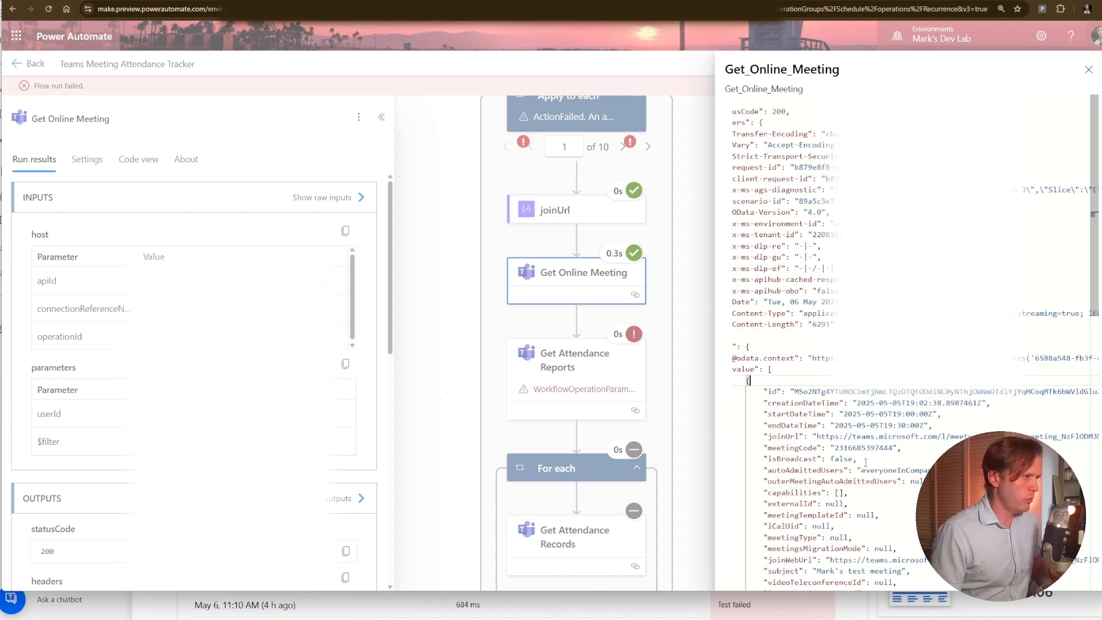
click(867, 447)
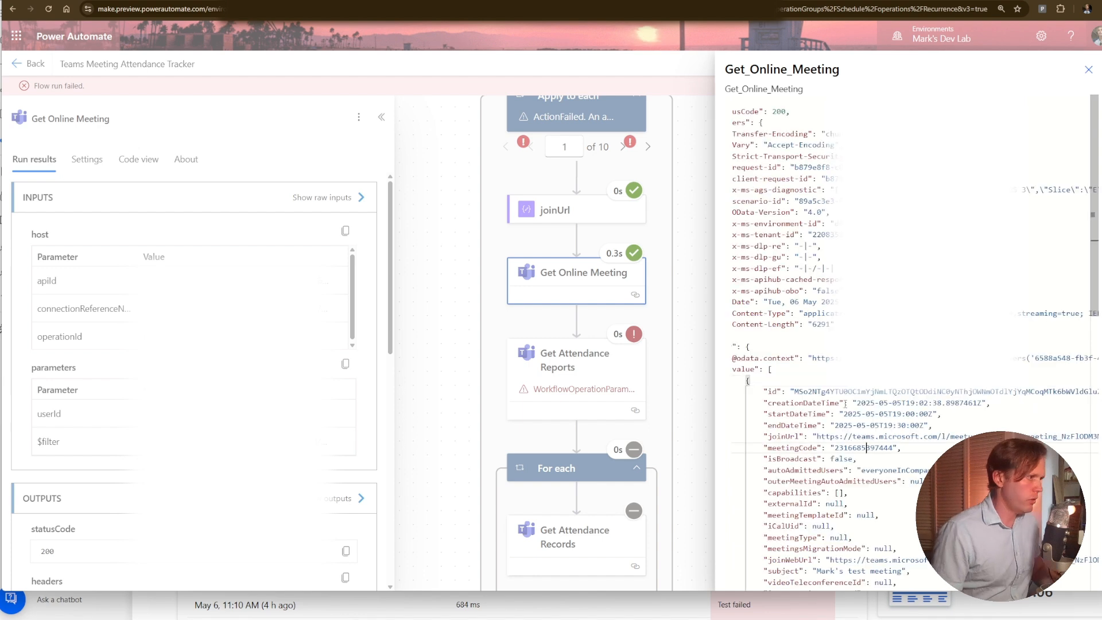
double_click(779, 397)
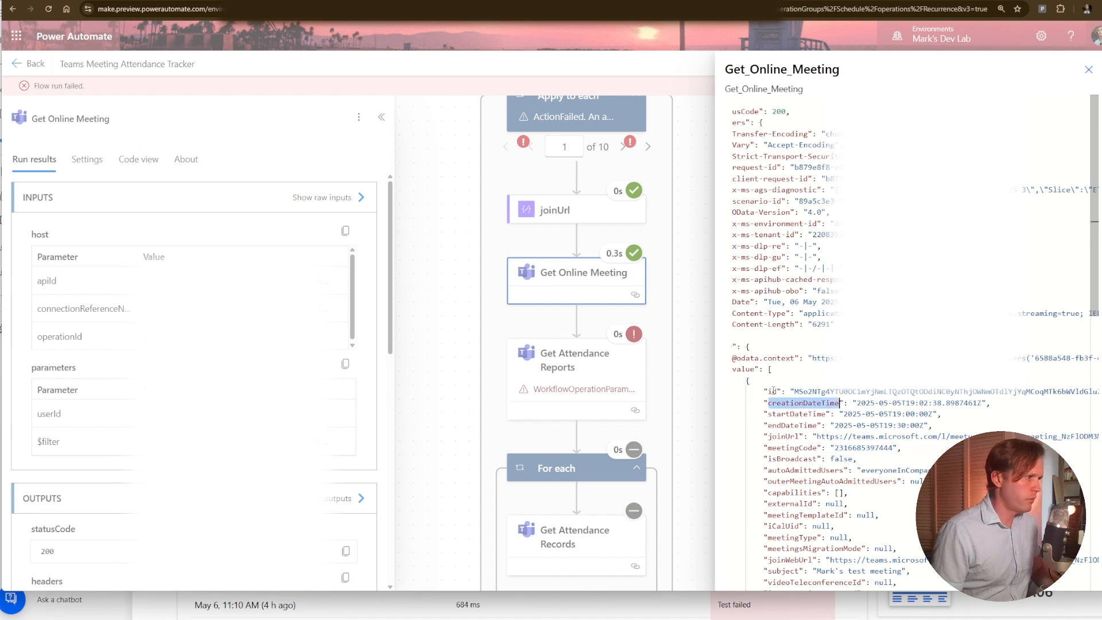
click(773, 391)
double_click(773, 392)
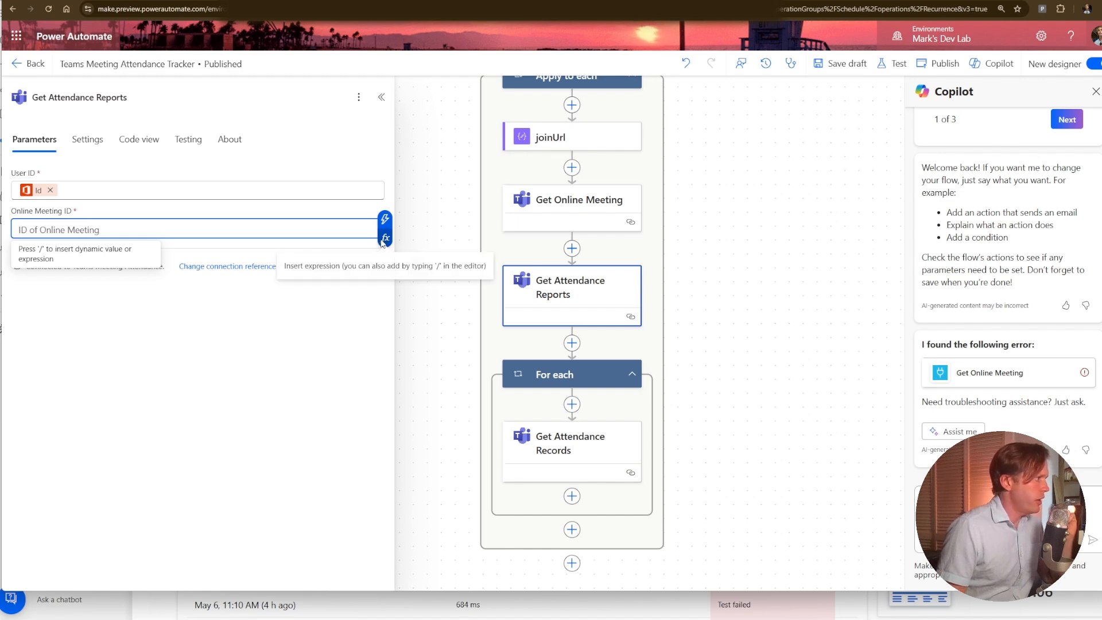
Start an expression for the Online Meeting ID of Get Attendance Reports with the Get Online Meeting Body, body('Get_Online_Meeting').
click(382, 241)
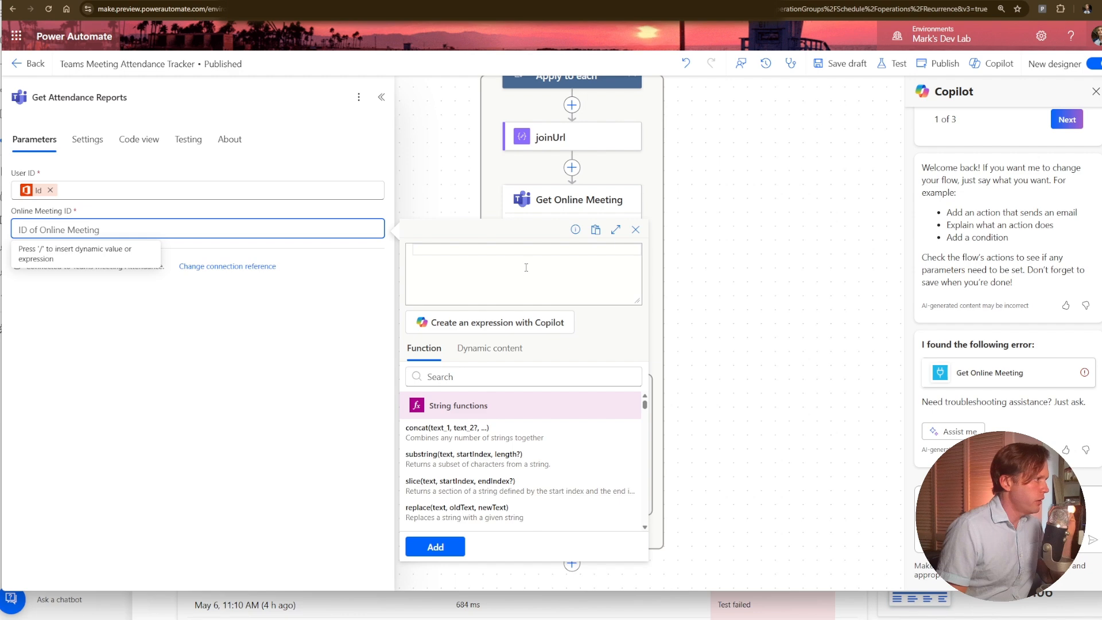
click(489, 348)
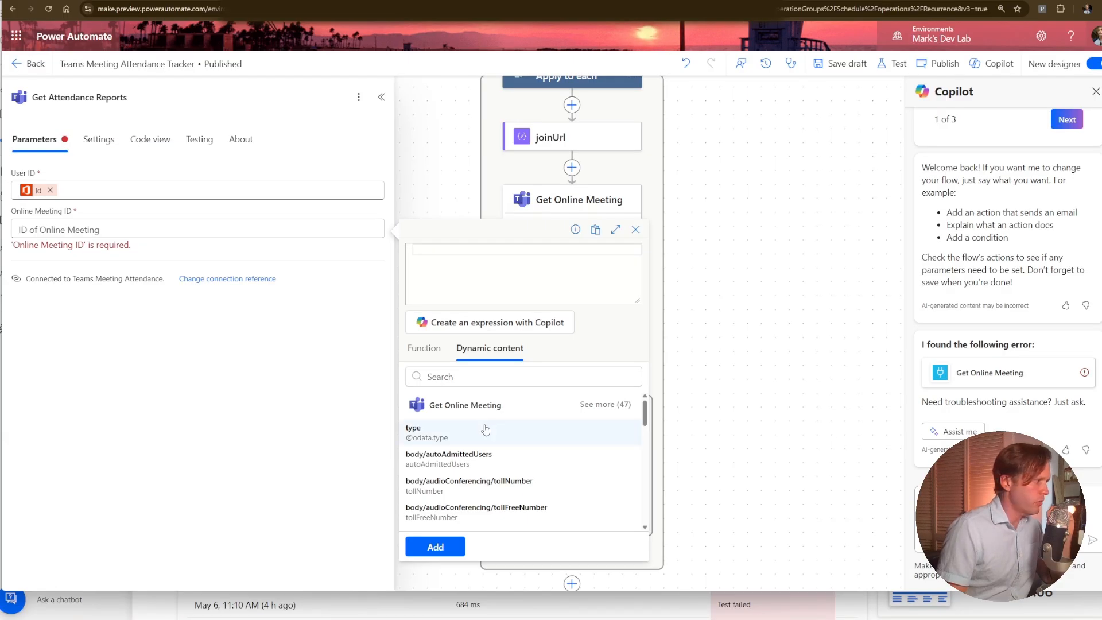
scroll(485, 430, down, 3)
scroll(517, 460, up, 3)
click(531, 374)
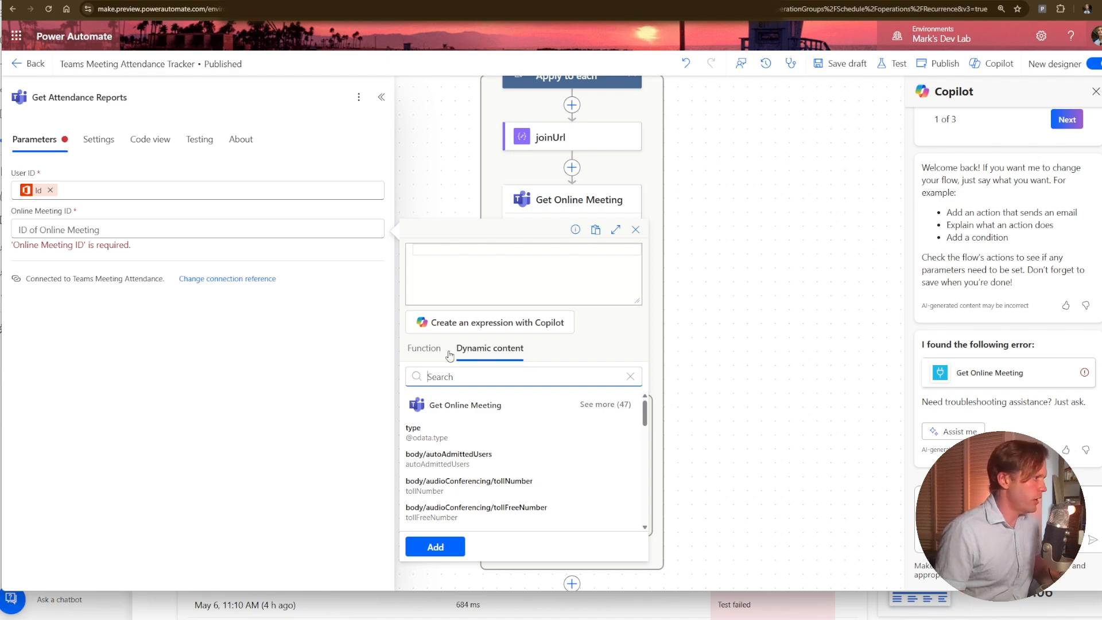
click(425, 347)
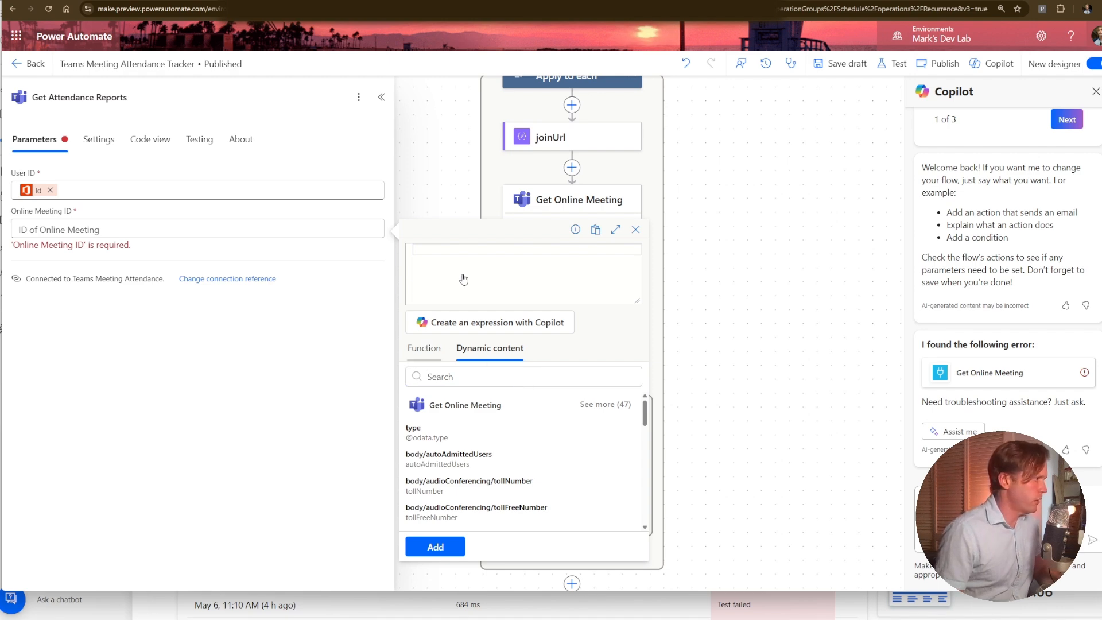
click(490, 348)
click(414, 433)
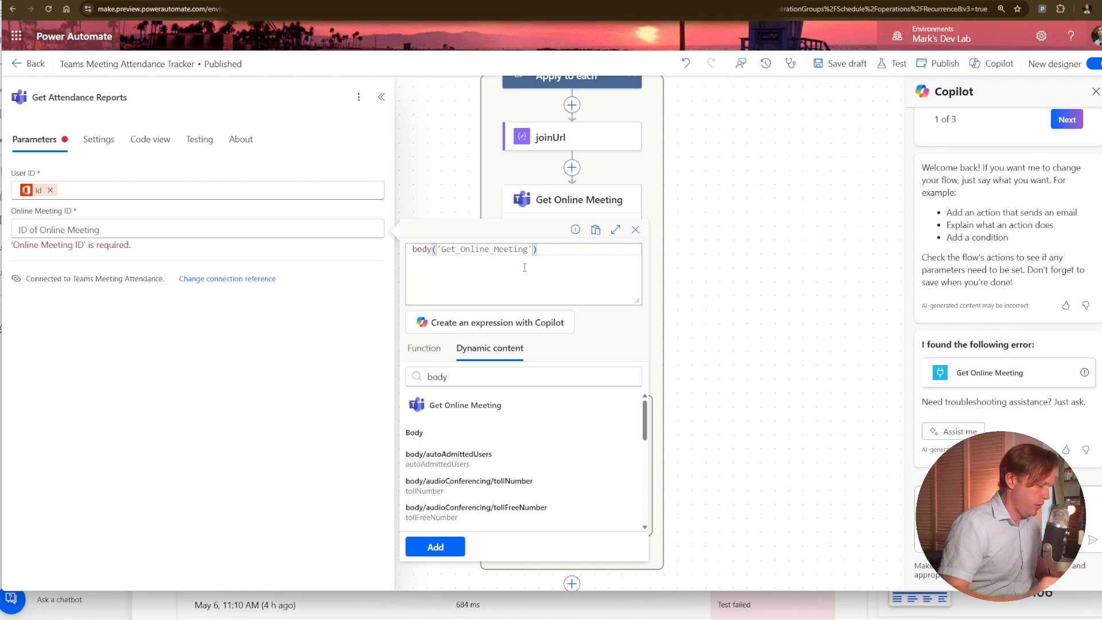
Extend the Online Meeting ID expression of Get Attendance Reports to first(body('Get_Online_Meeting')?[value])?['id'].
text(?[)
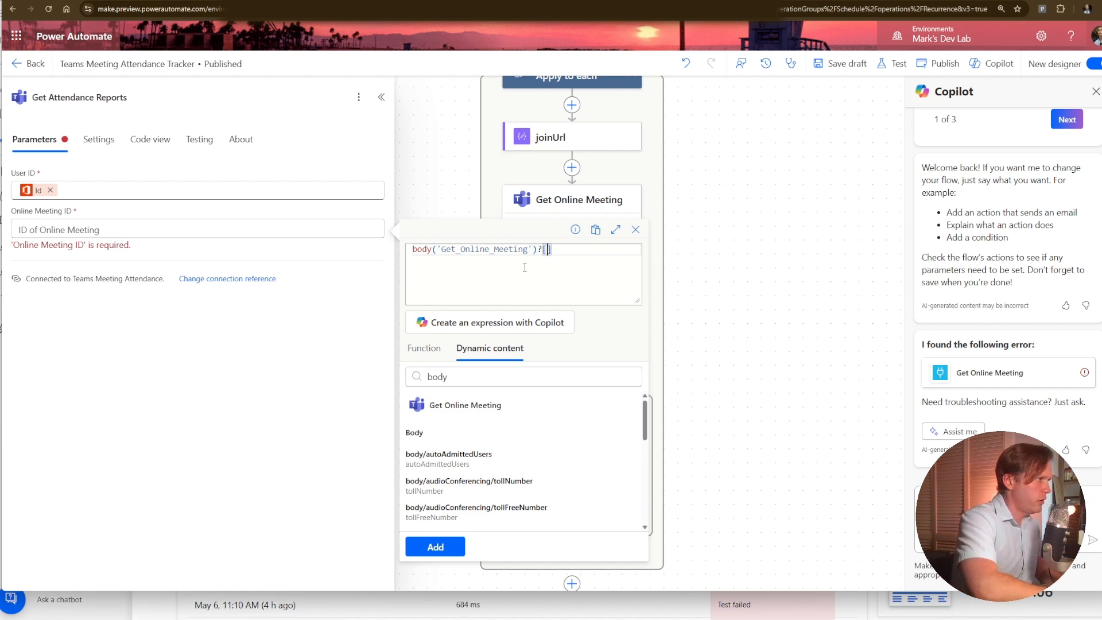
text(value)
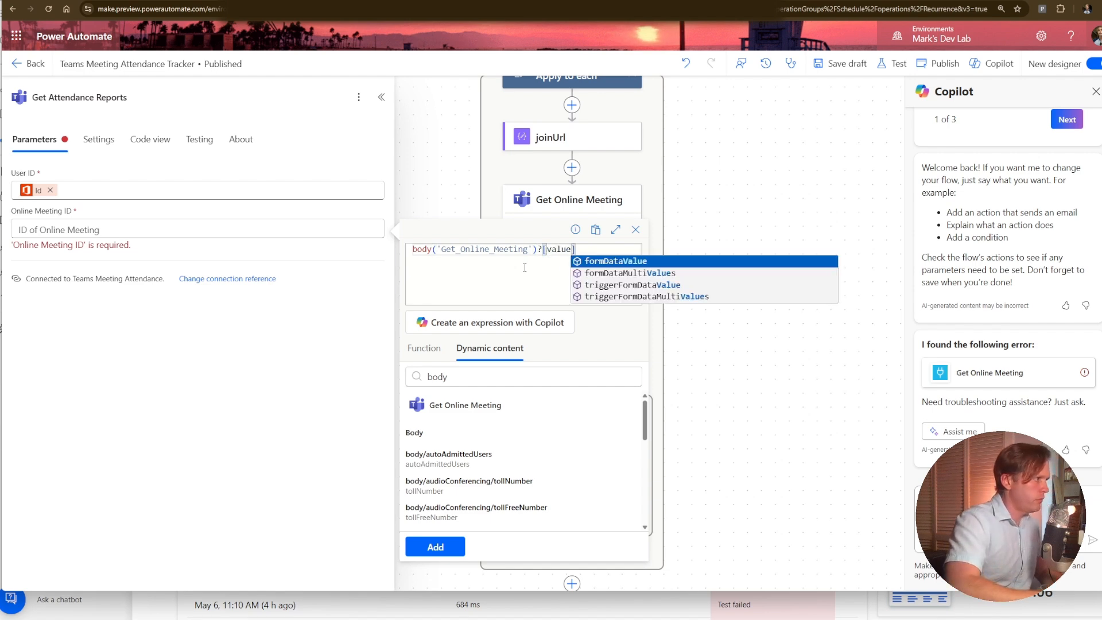
key(Right)
key(Home)
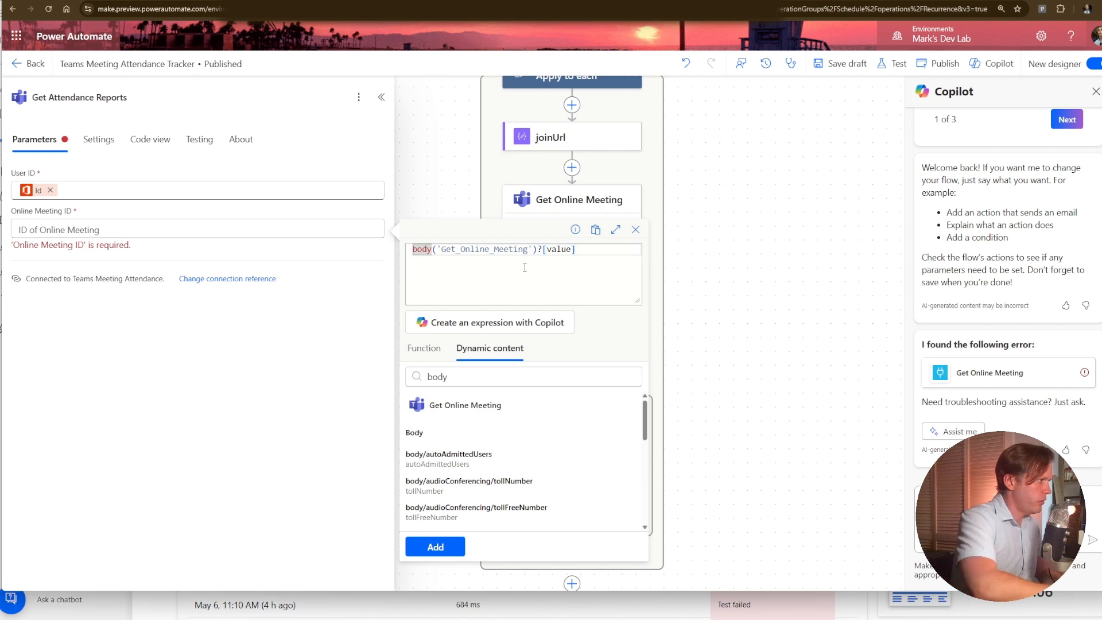
text(first()
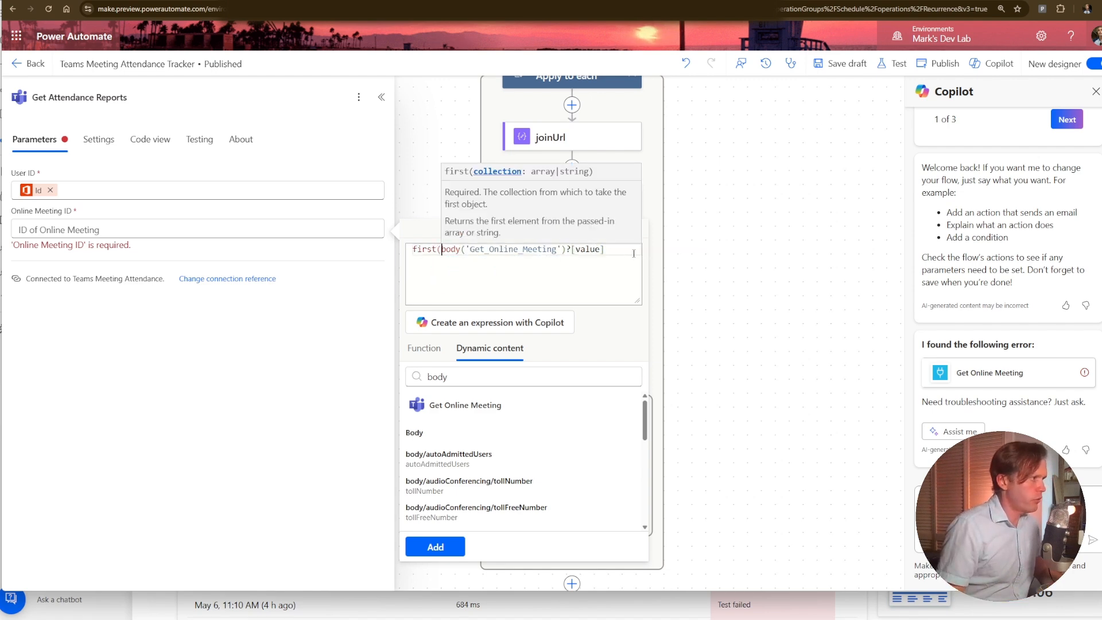
key(End)
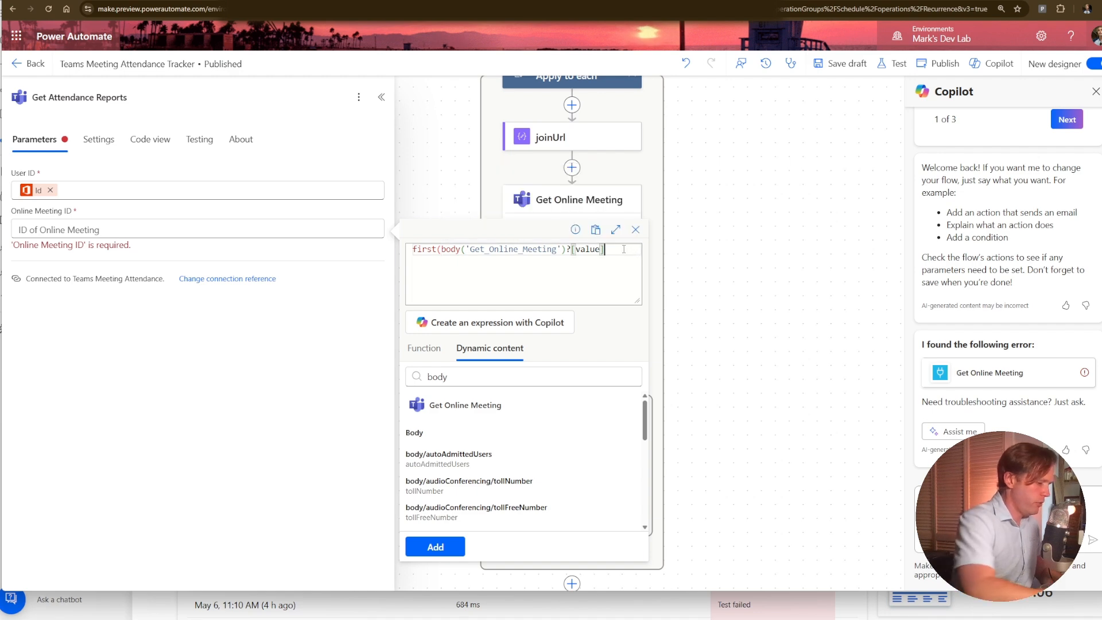
text()?[)
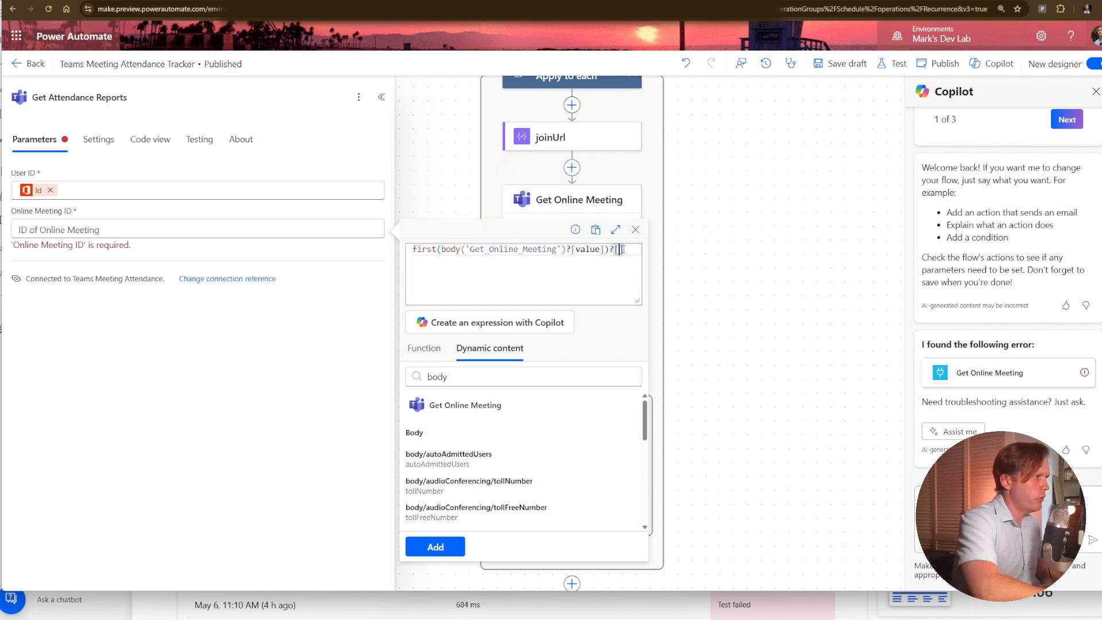
text('id)
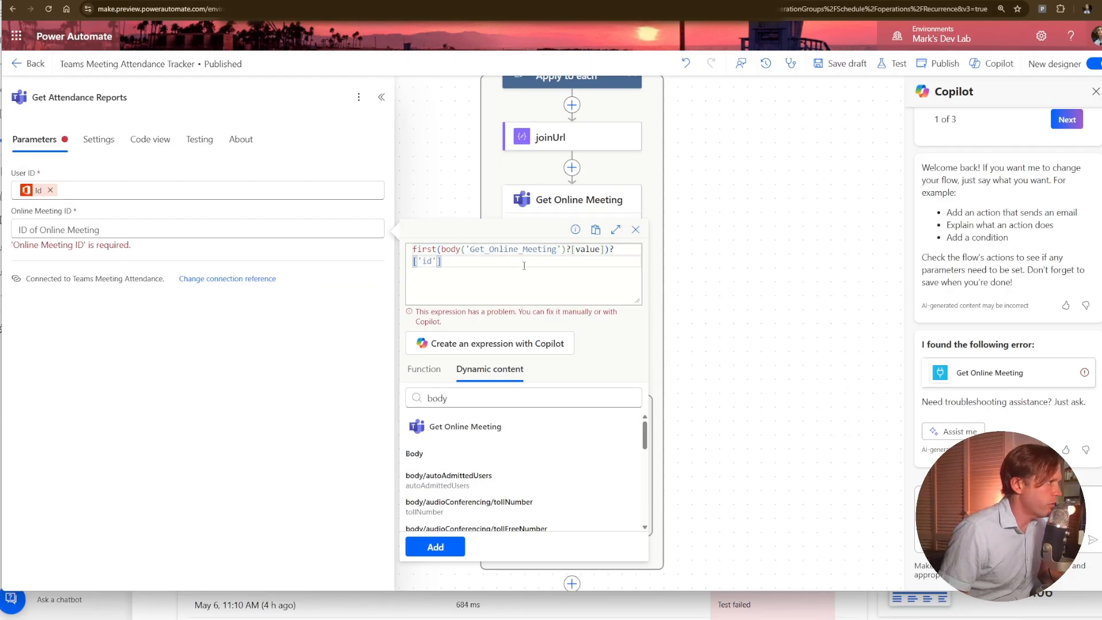
Enclose value in single quotes, giving first(body('Get_Online_Meeting')?['value'])?['id'], and add the expression to Online Meeting ID.
double_click(587, 249)
text(')
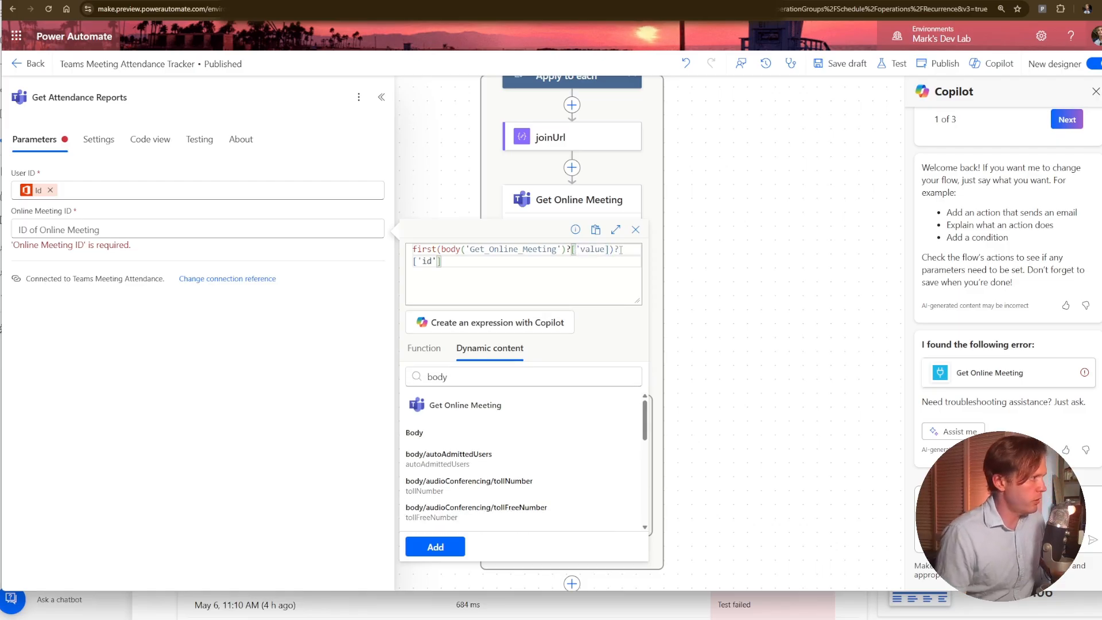
shift+click(601, 249)
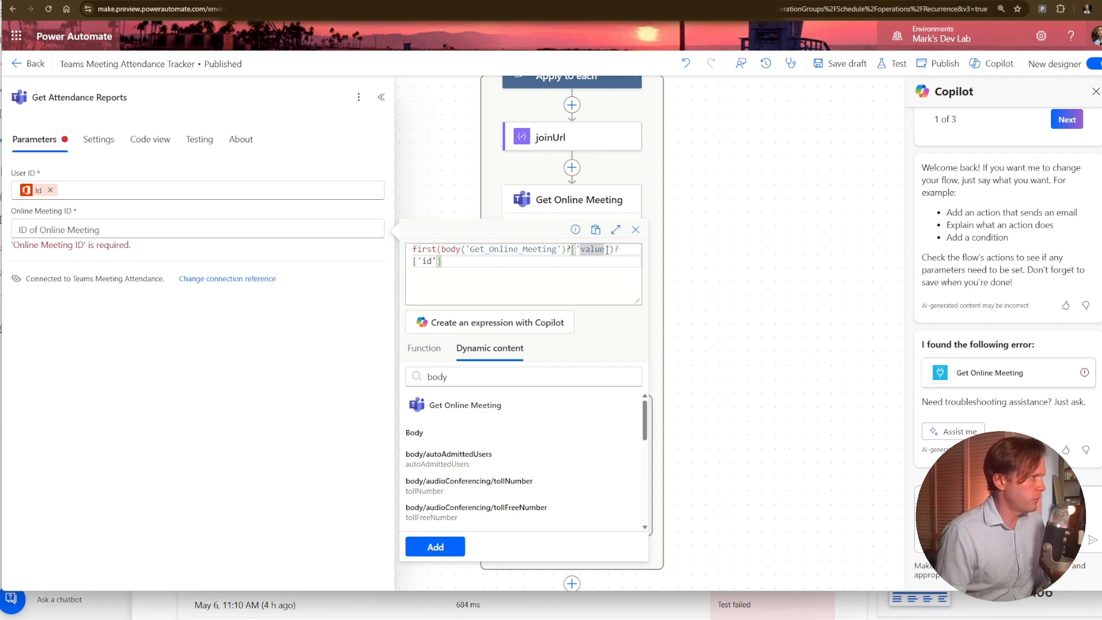
text(')
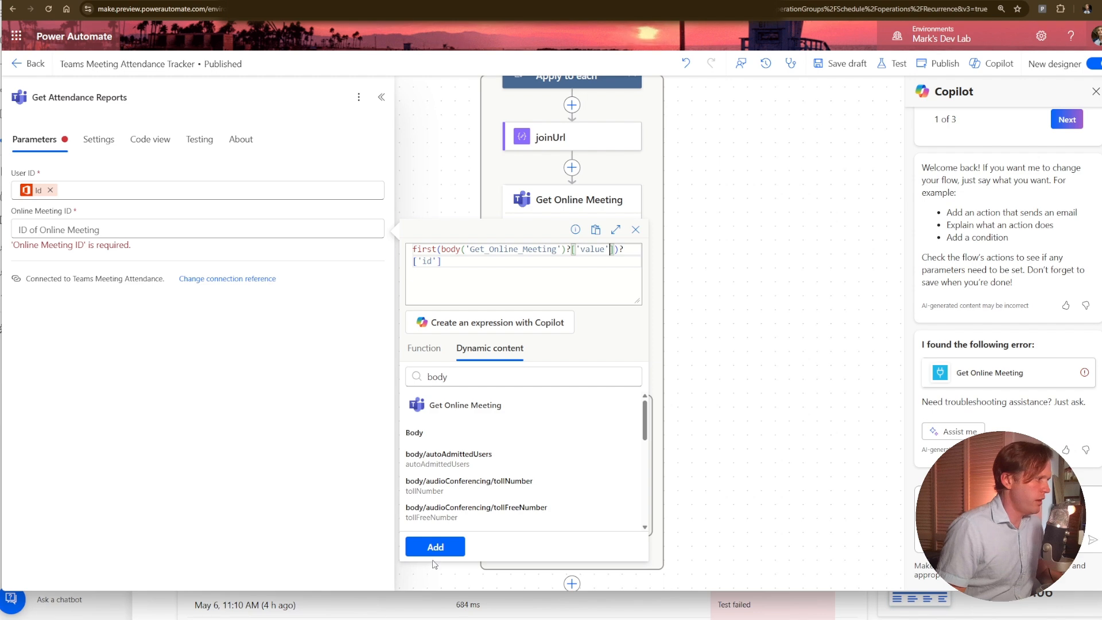
click(435, 549)
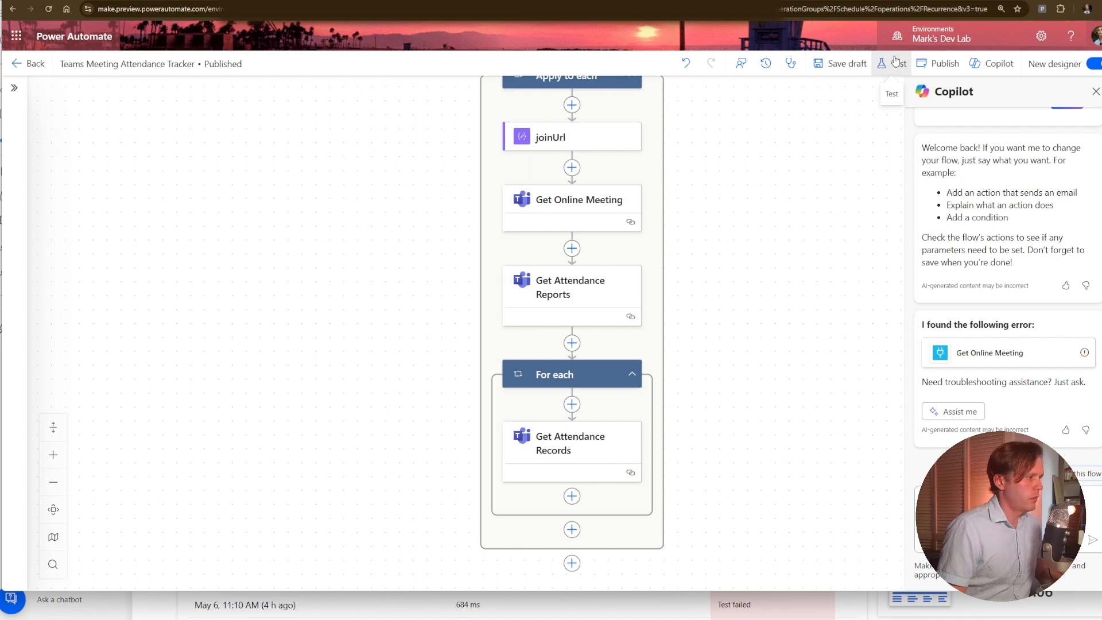
Test the flow and open the Get Attendance Records action inside the For each loop of the run.
click(898, 63)
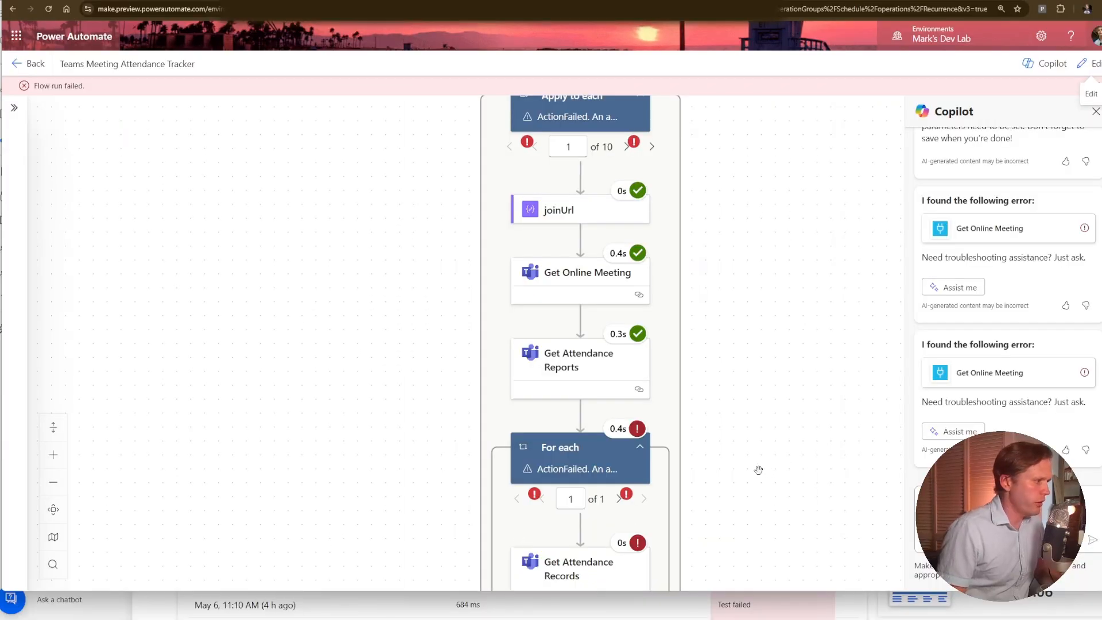
scroll(758, 469, down, 3)
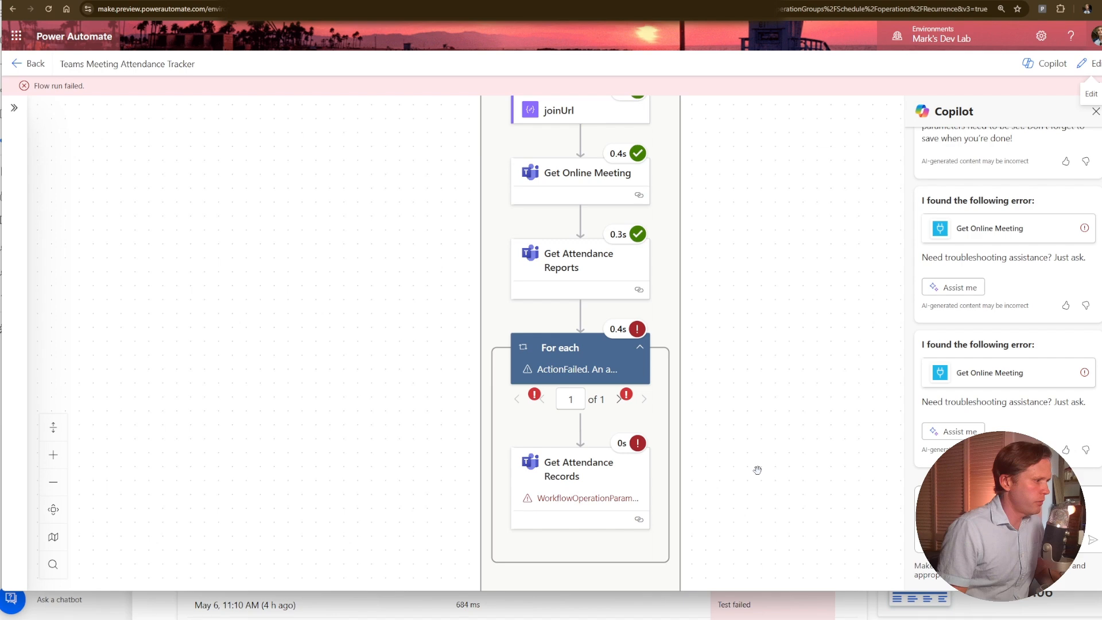
click(630, 470)
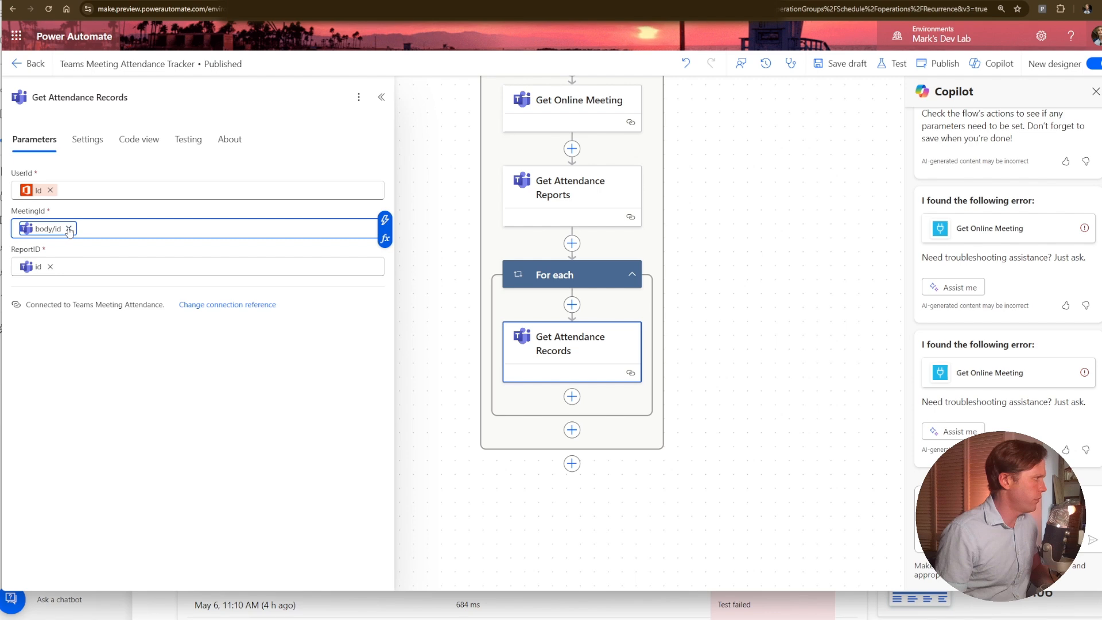
Replace the MeetingId of Get Attendance Records with the copied first(...) expression for the meeting id and test the flow again.
click(68, 227)
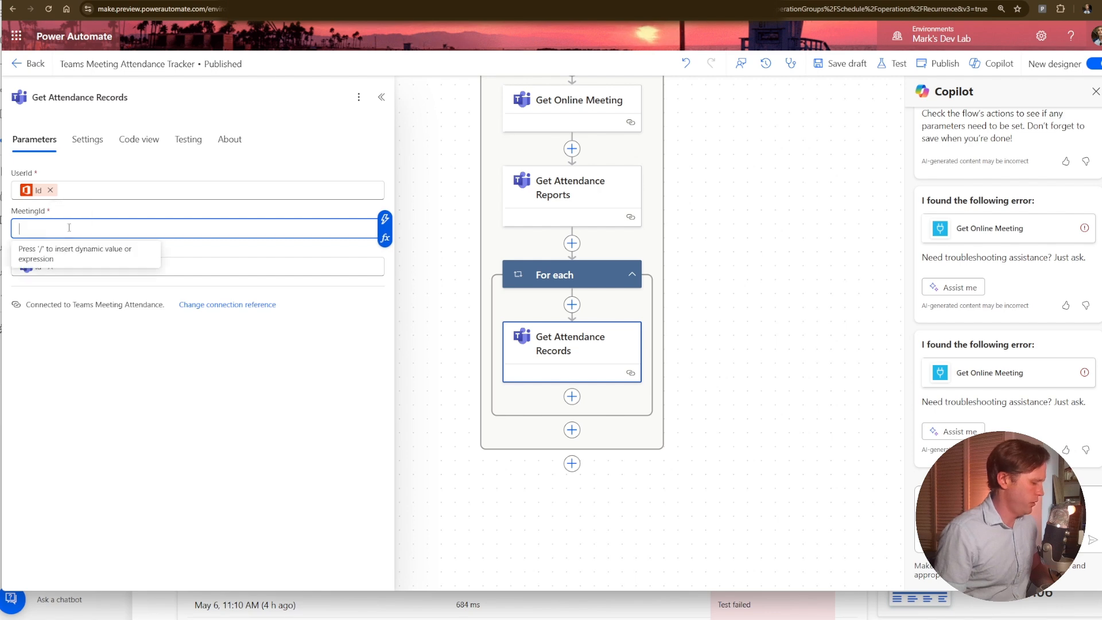
key(ctrl+v)
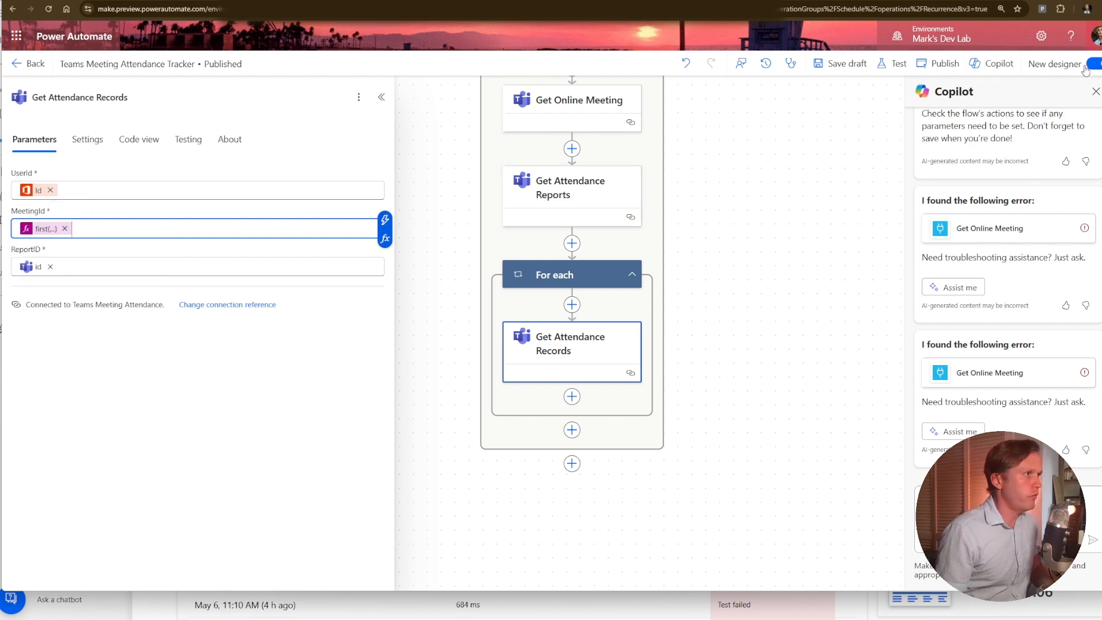
click(890, 63)
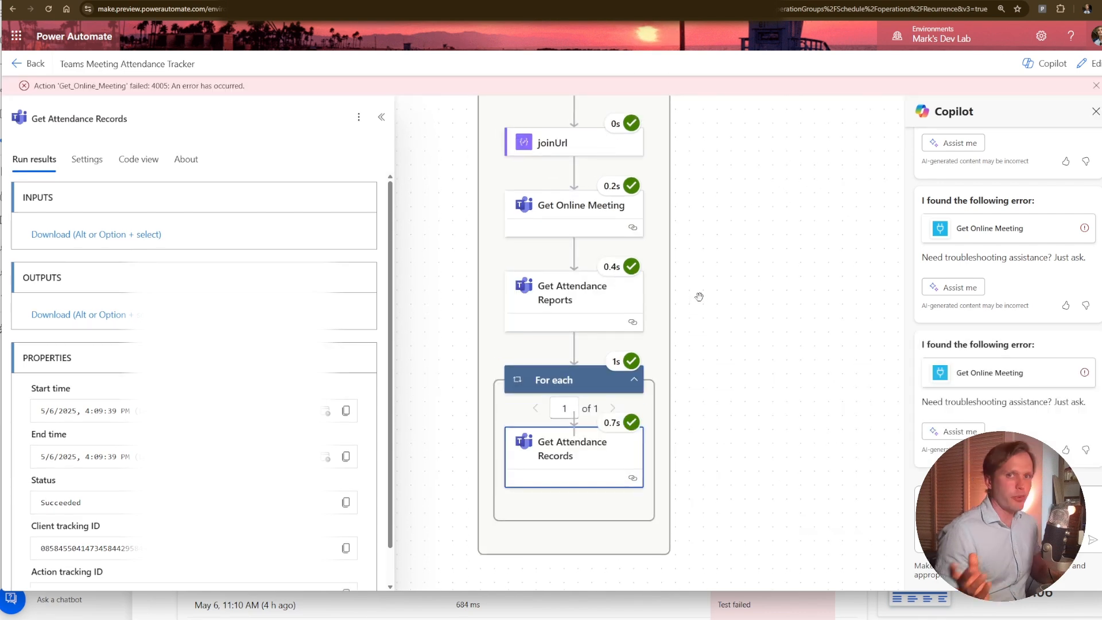
Examine the Apply to each run results, going to failed iteration 4 and checking joinUrl's inputs and outputs.
drag(710, 342, 713, 388)
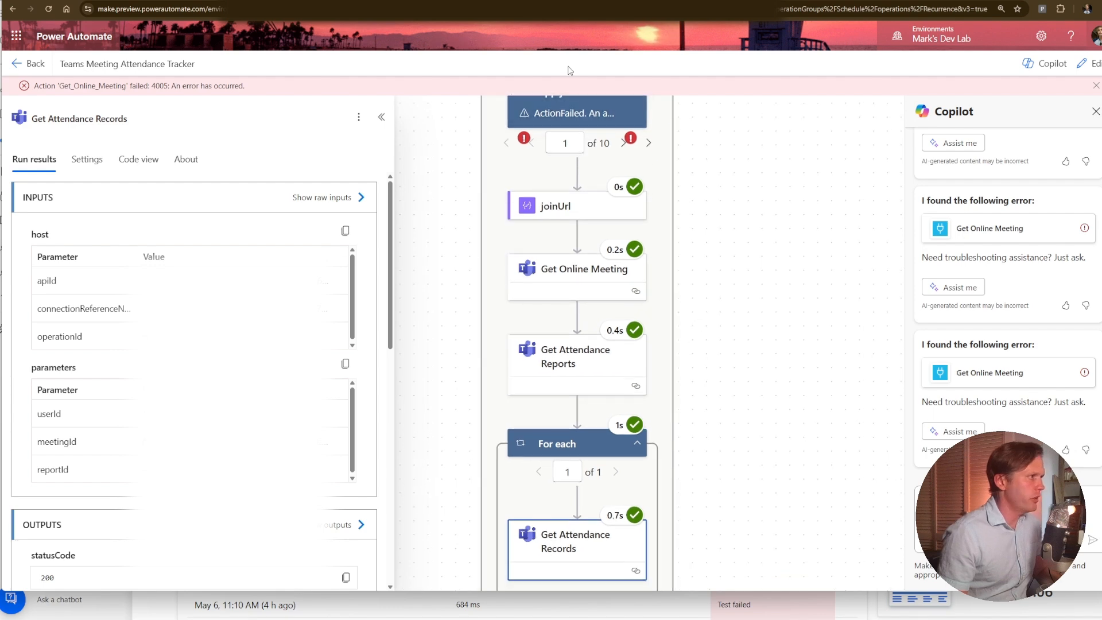
click(623, 143)
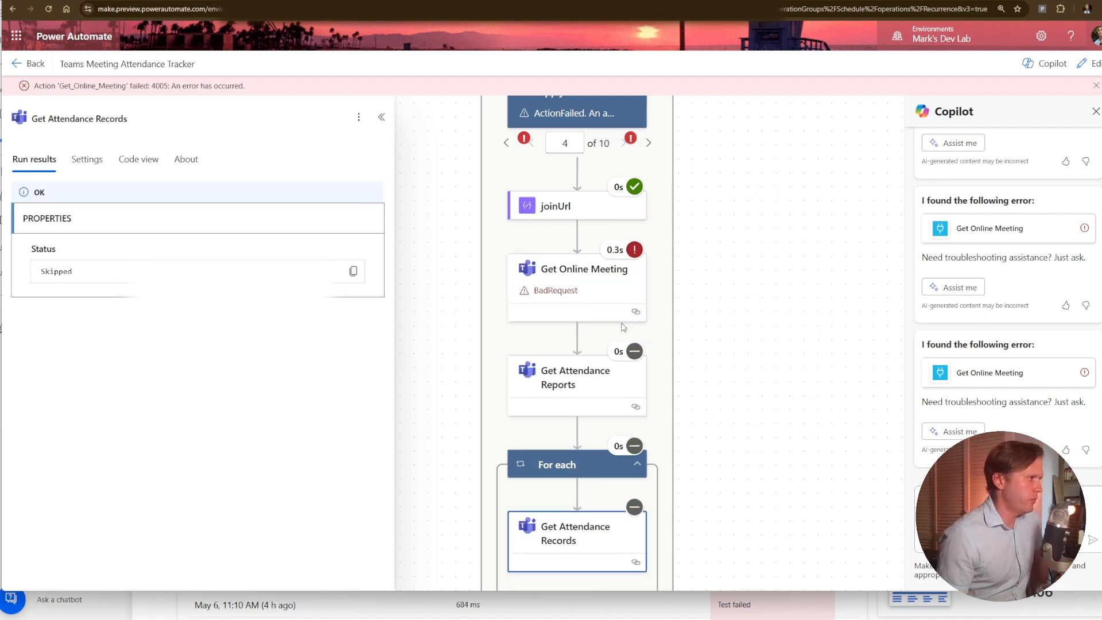
click(582, 205)
click(581, 202)
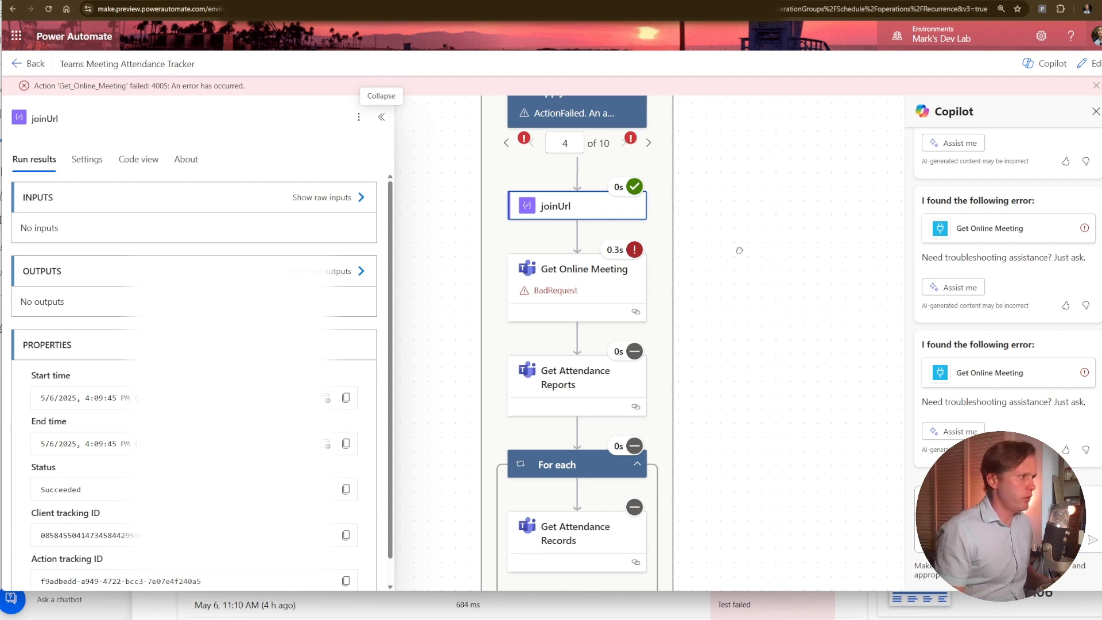
scroll(739, 250, up, 3)
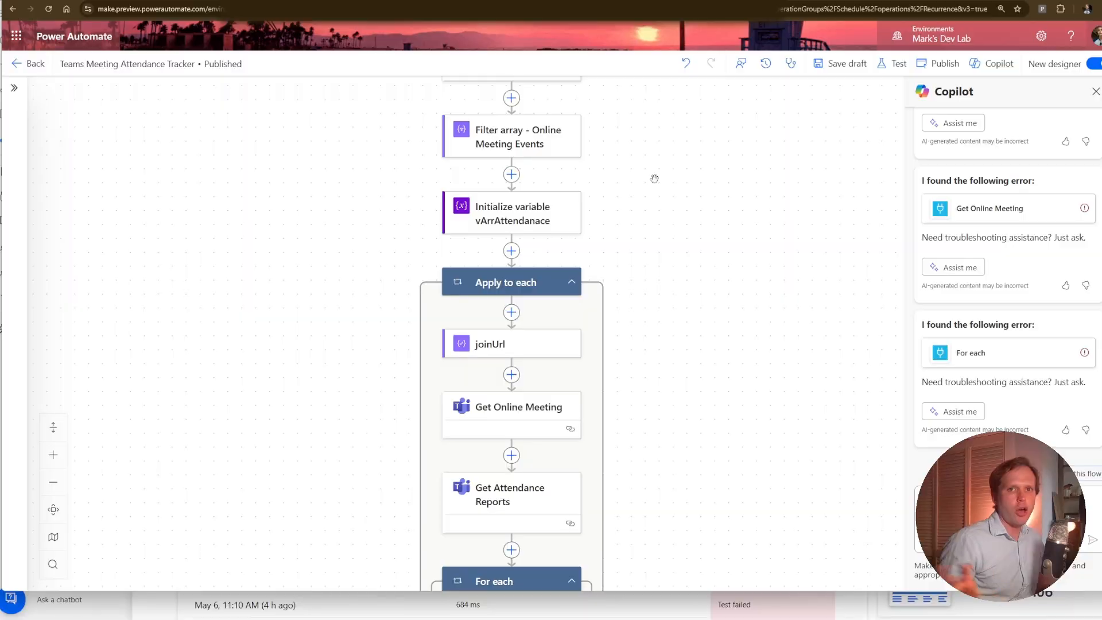
Review the settings of the Filter array - Online Meeting Events action and the Initialize variable vArrAttendanace action.
drag(654, 178, 647, 305)
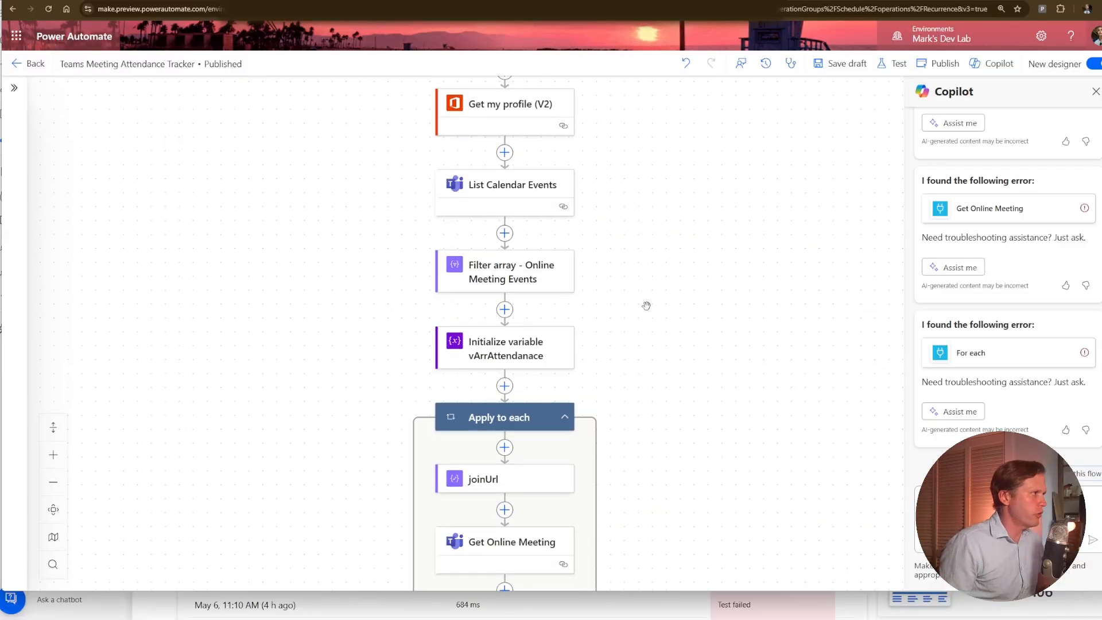
click(455, 261)
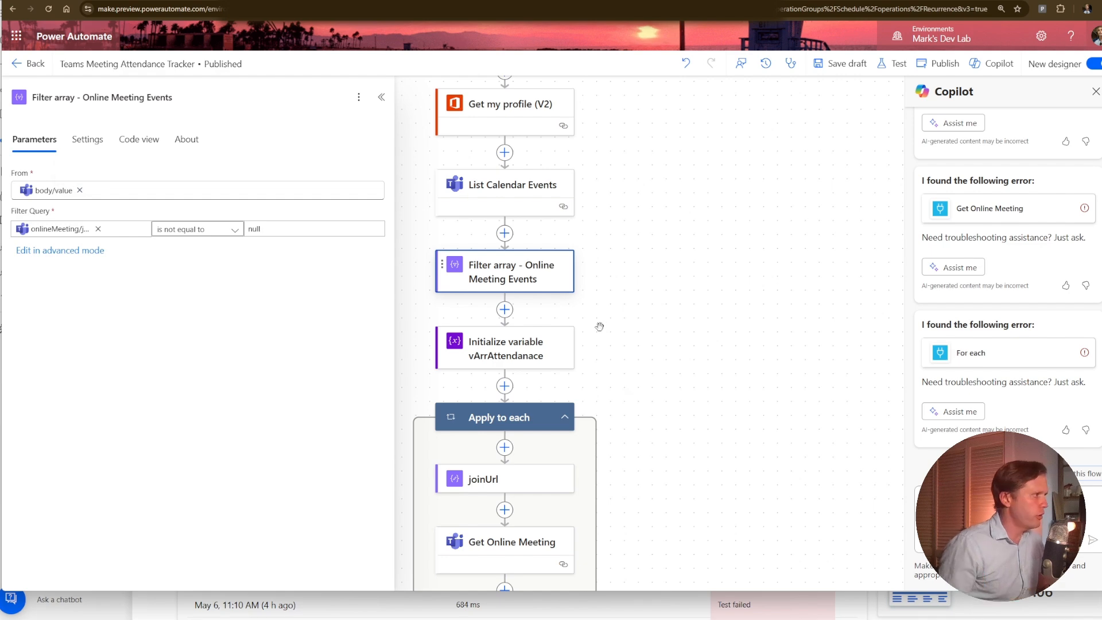
click(545, 344)
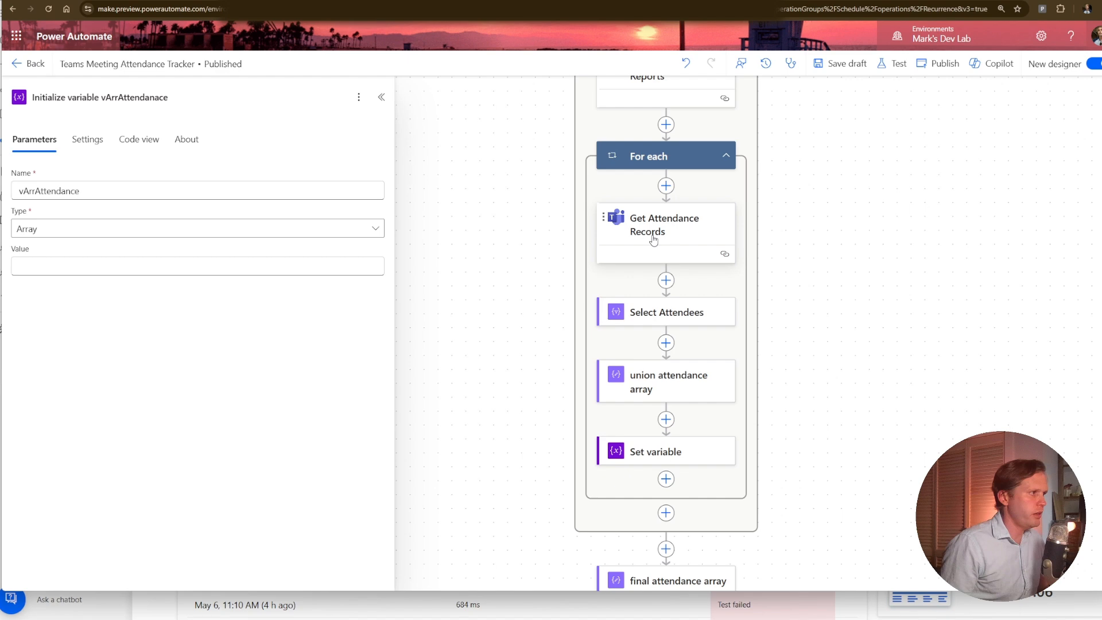
Review the Select Attendees mapping, covering total attendance in minutes, meeting ID, title, start time and end time.
click(639, 313)
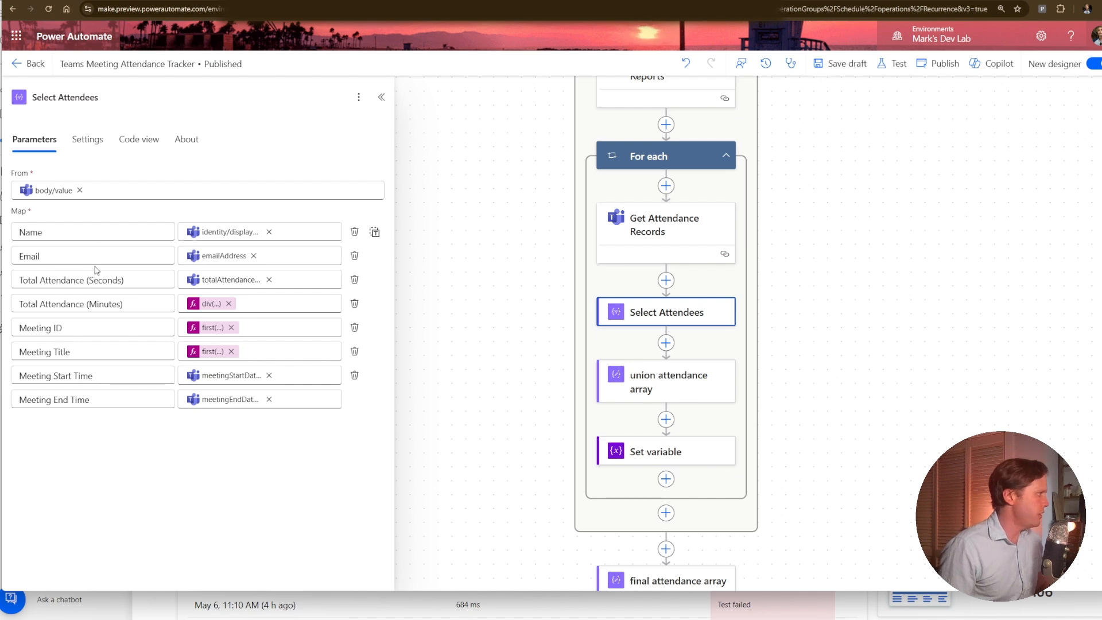
click(98, 304)
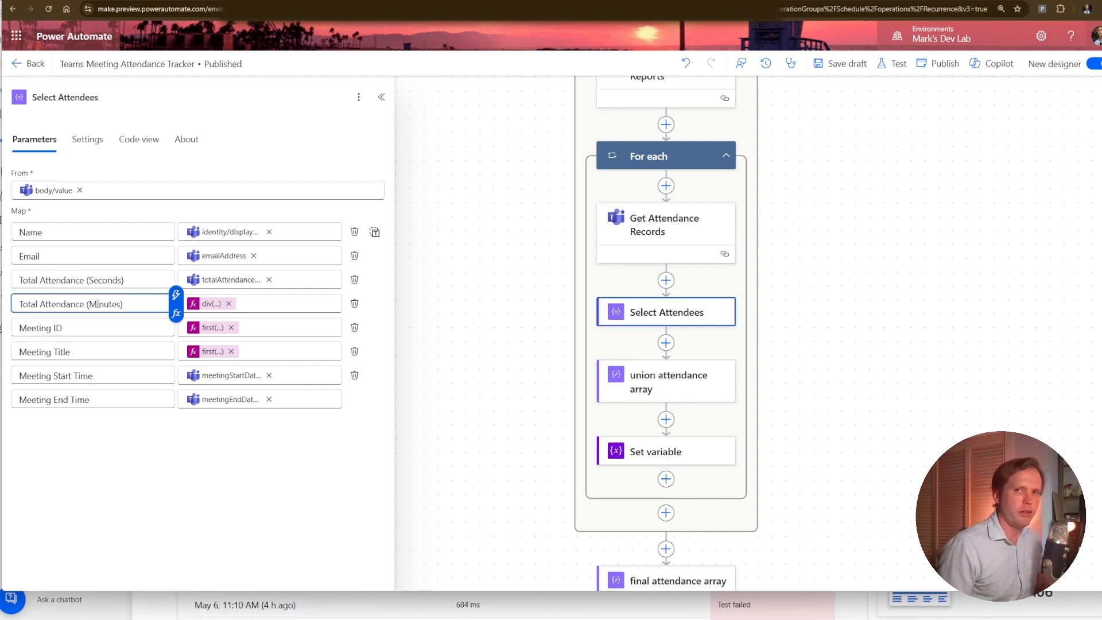
click(78, 319)
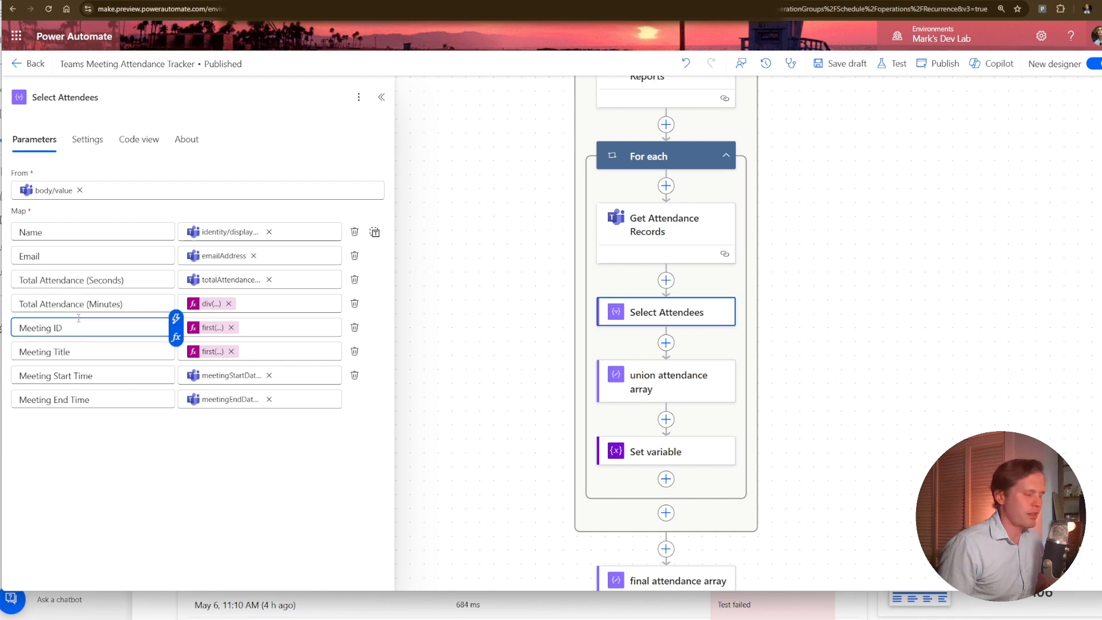
click(72, 350)
click(79, 377)
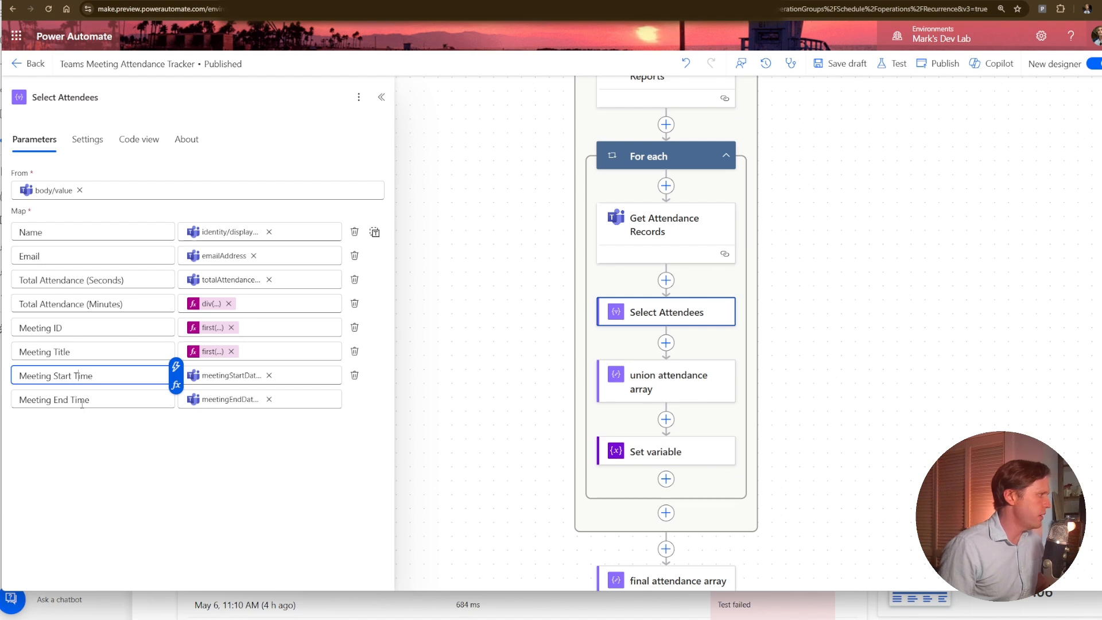
click(88, 400)
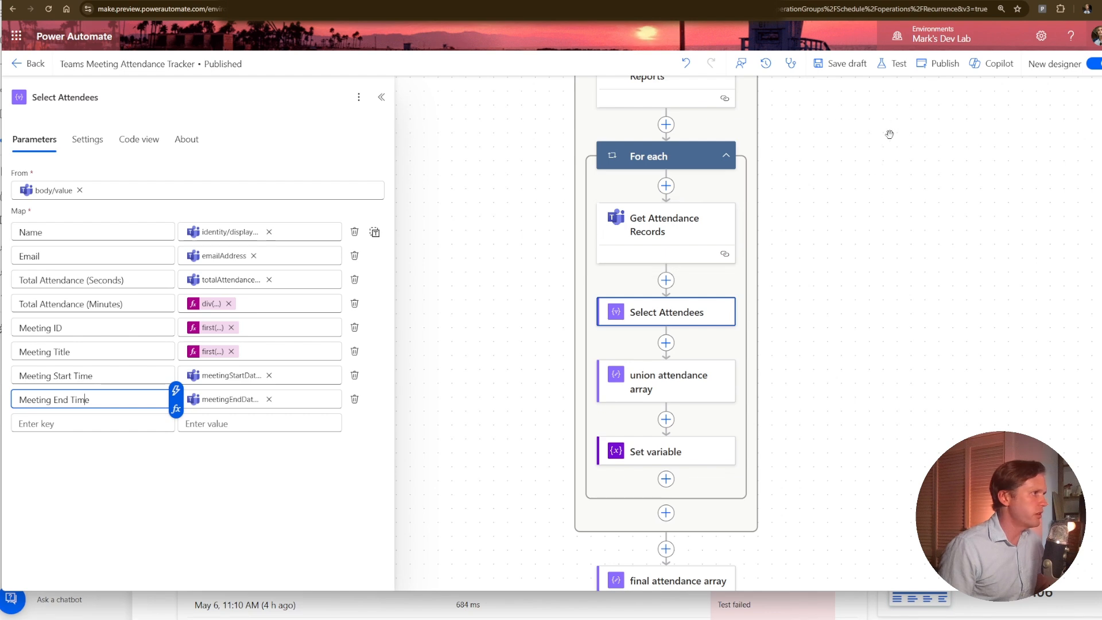
Review the union attendance array and Set variable actions in the For each loop, and open the union expression for inspection.
drag(851, 124, 850, 184)
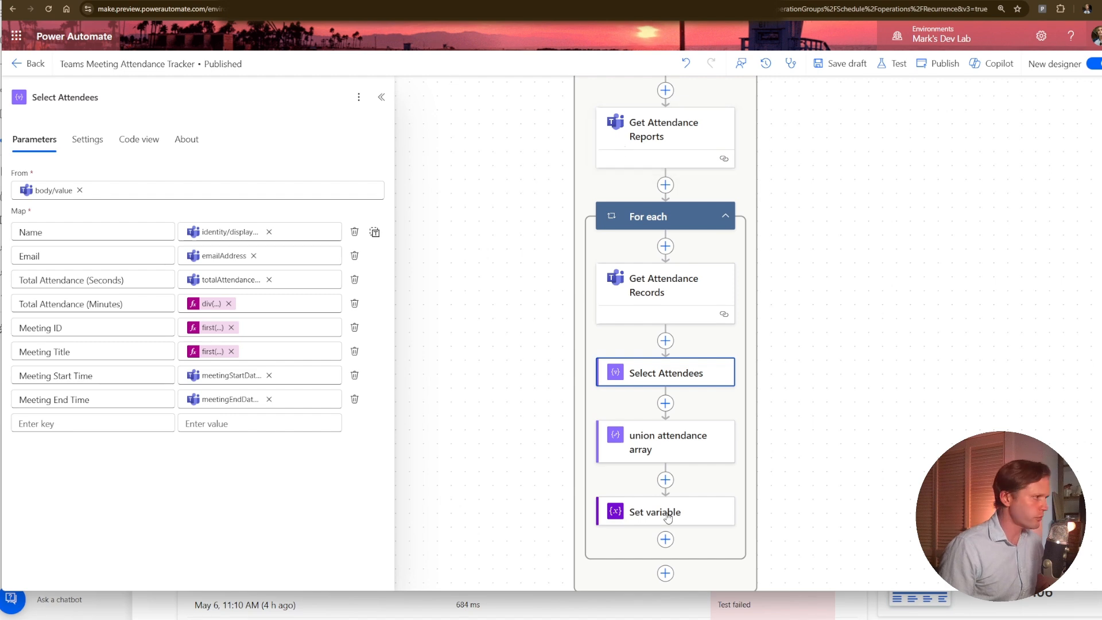
click(660, 459)
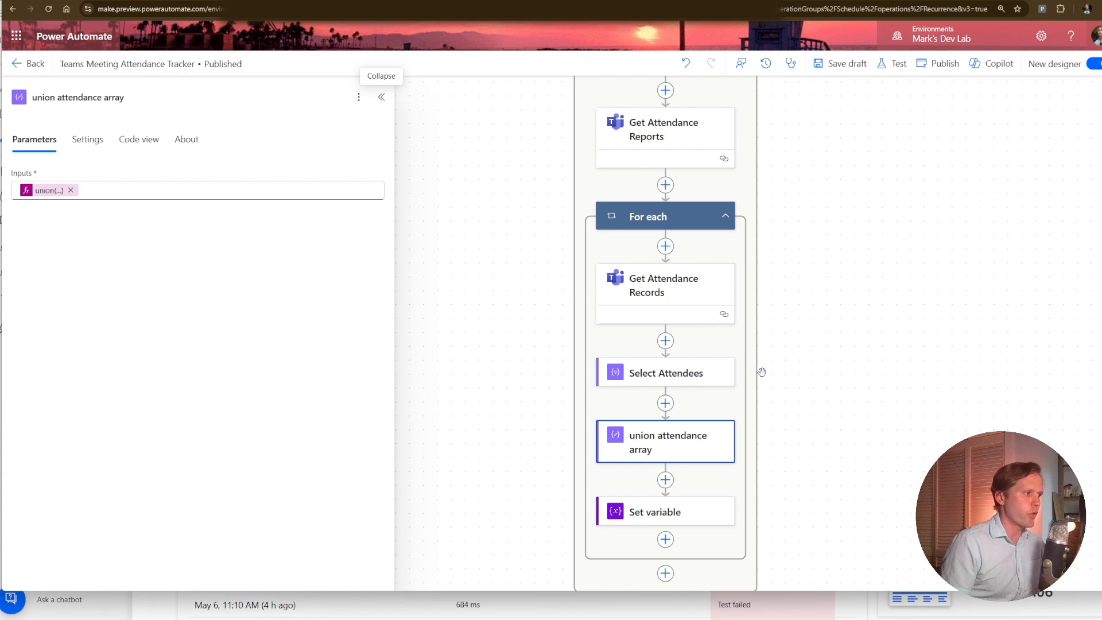
scroll(788, 345, down, 2)
scroll(787, 325, down, 3)
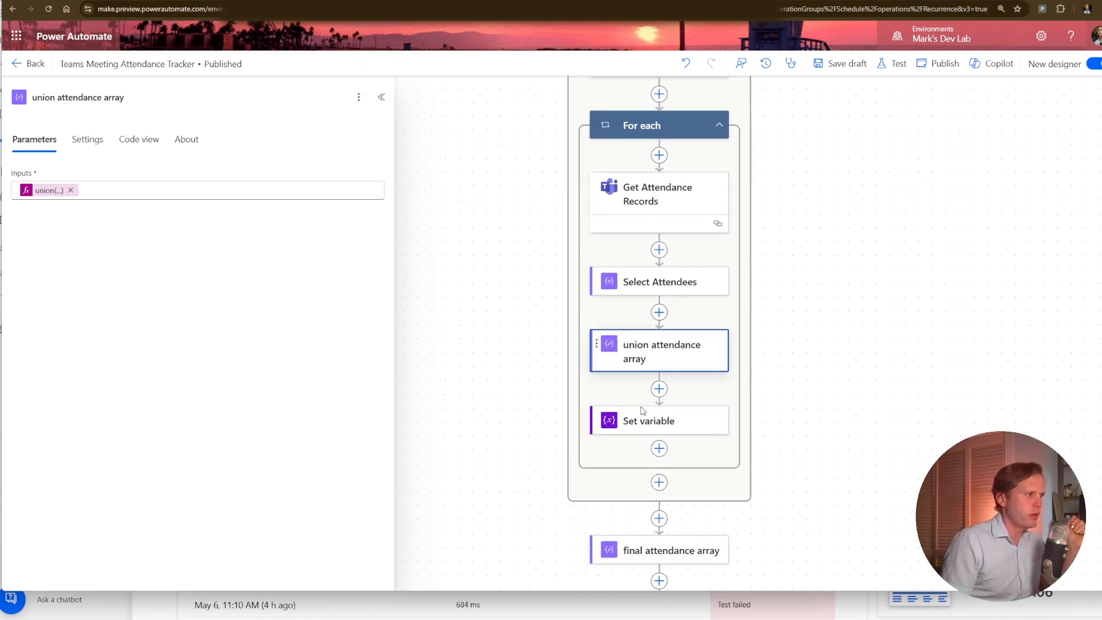
click(649, 427)
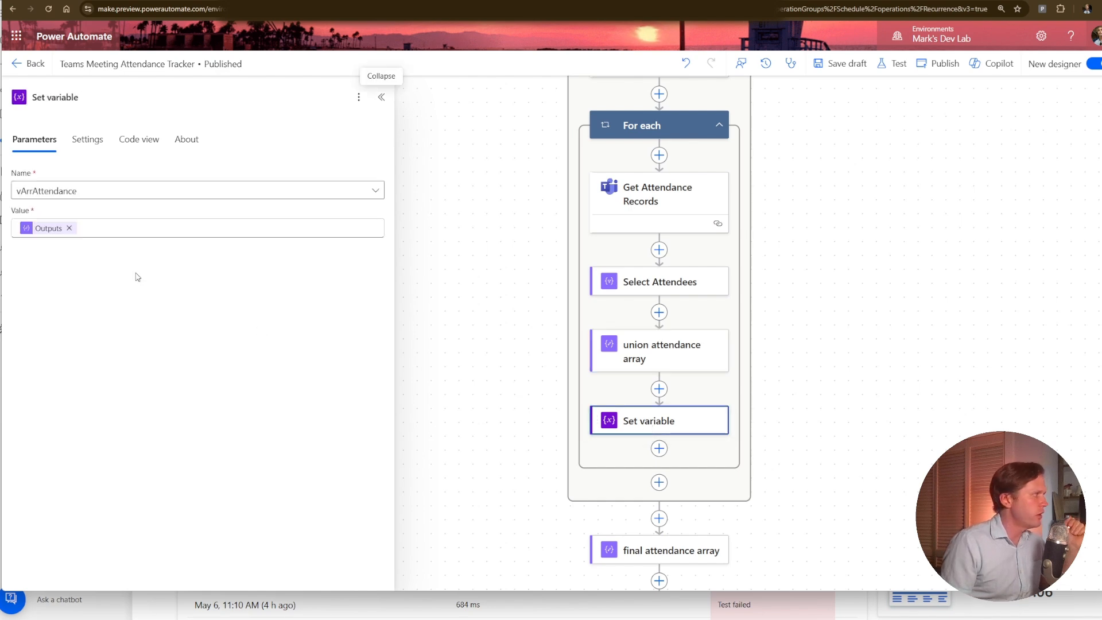
click(697, 369)
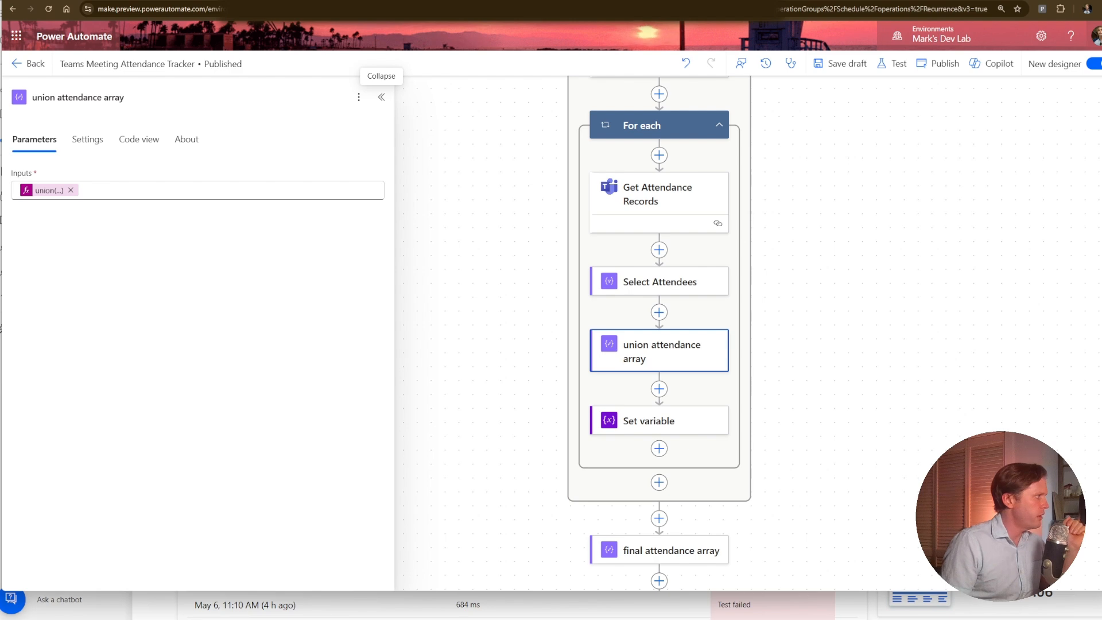
click(30, 193)
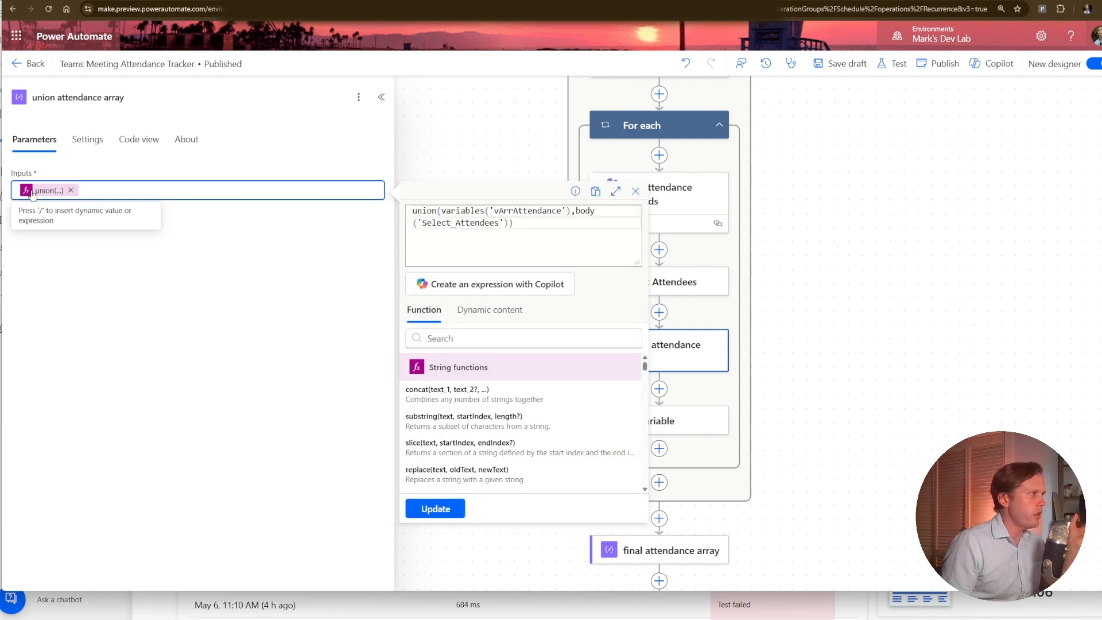
Close the union expression without changes and review the Create CSV table and Create file actions at the end of the flow.
click(533, 217)
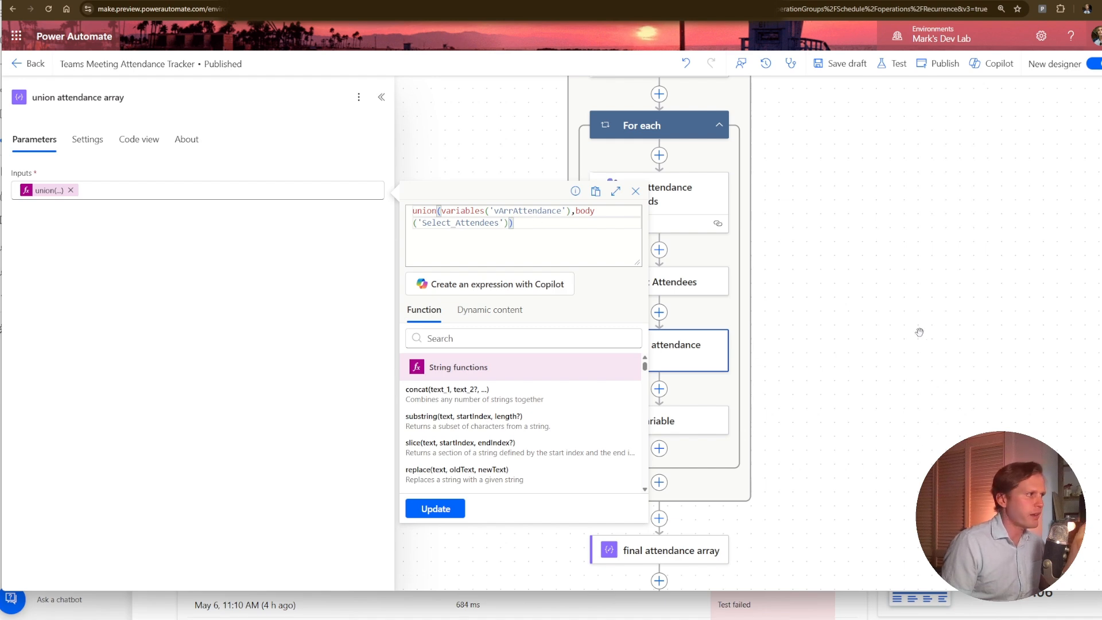
click(997, 352)
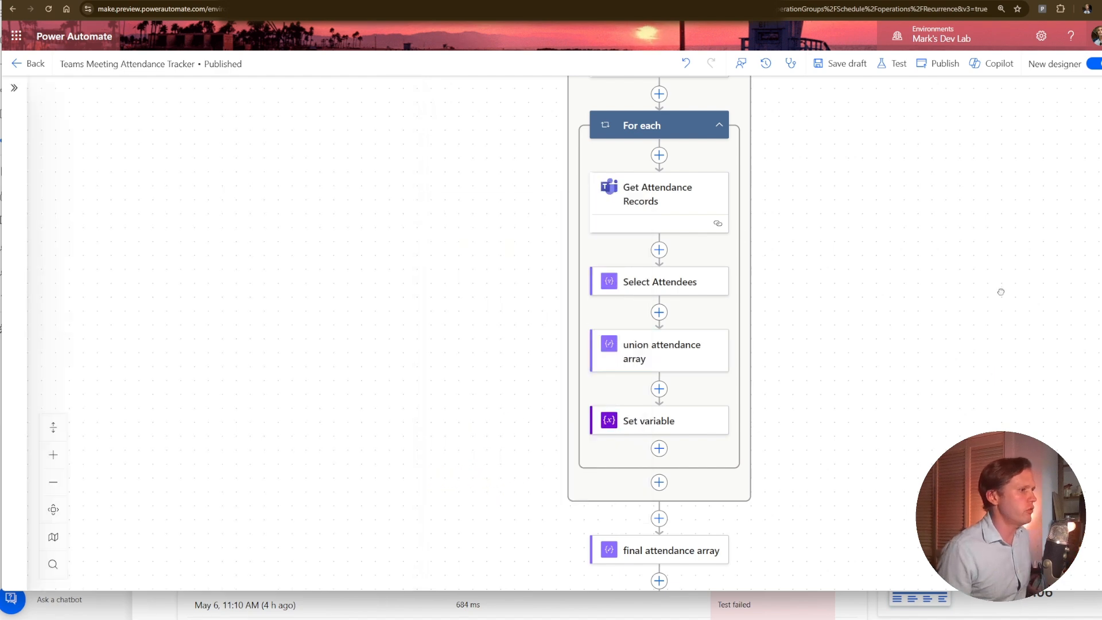
scroll(999, 290, down, 3)
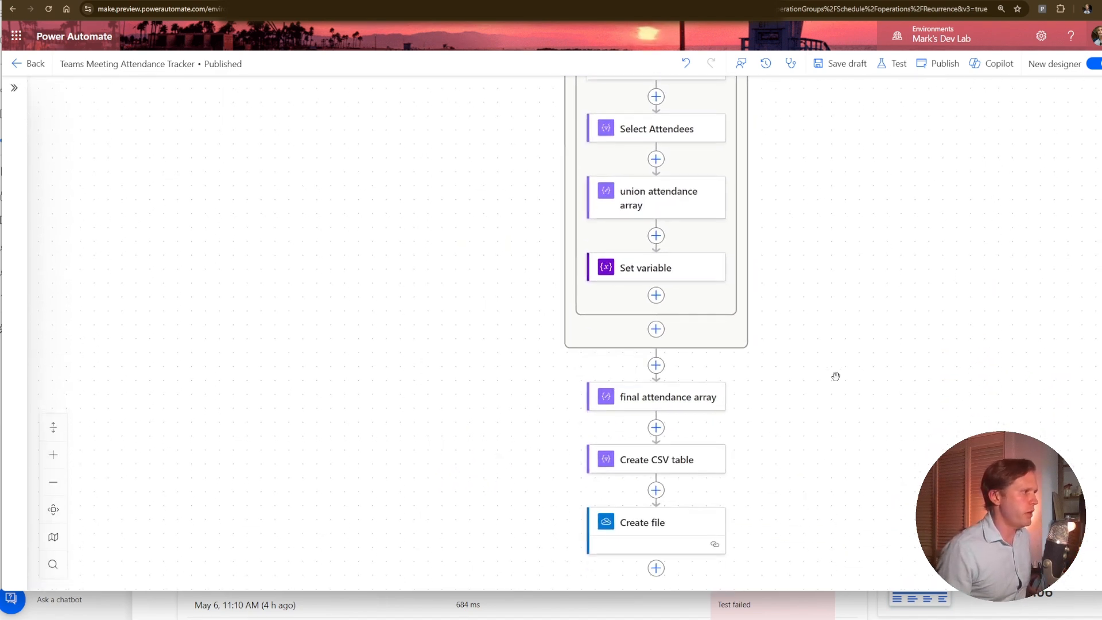
drag(840, 371, 843, 273)
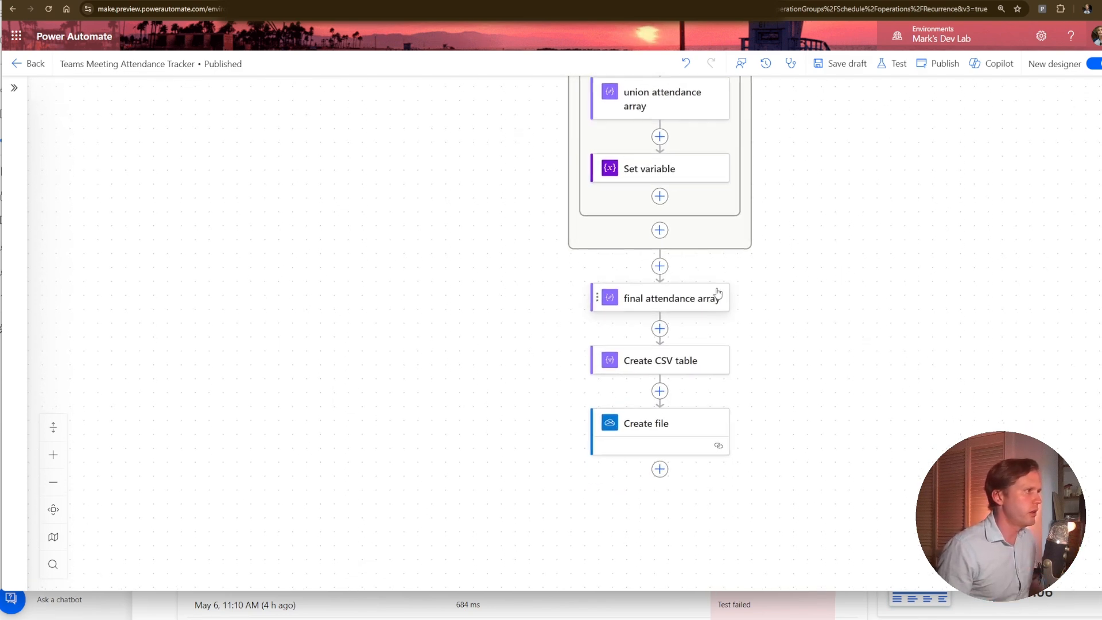
click(683, 375)
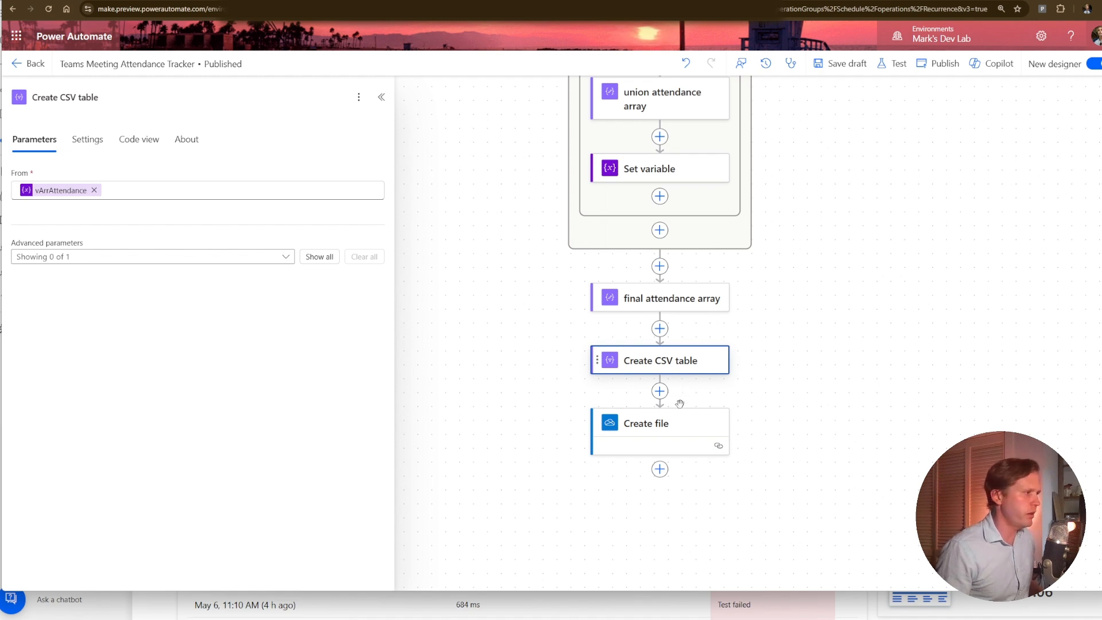
click(686, 428)
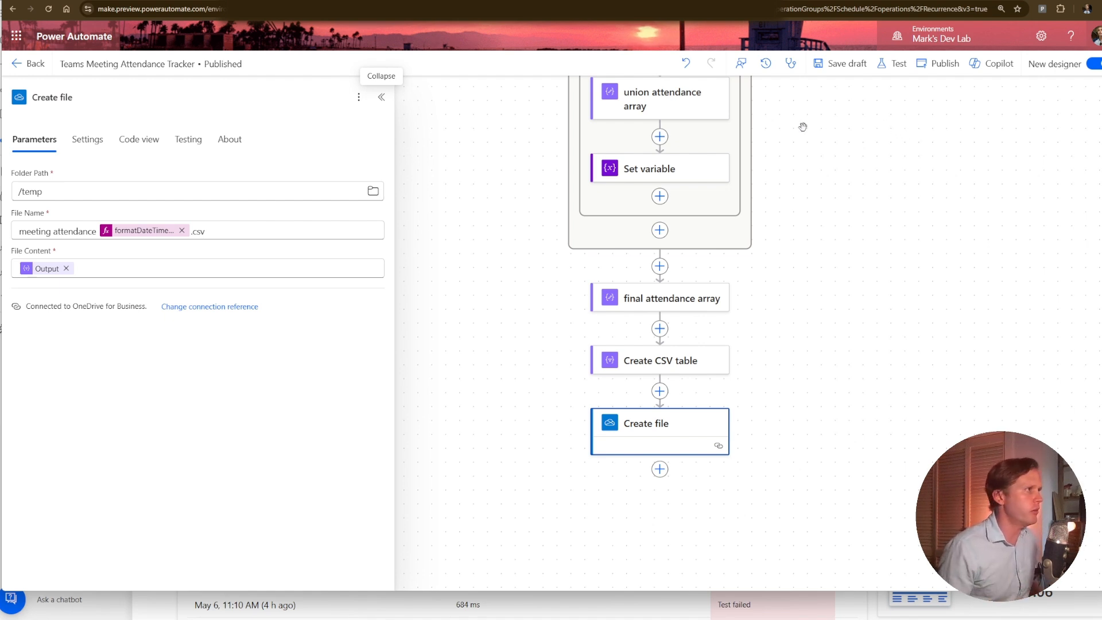
Switch to the temp folder in OneDrive and open the first listed meeting attendance 2025-05-06 file.
click(891, 63)
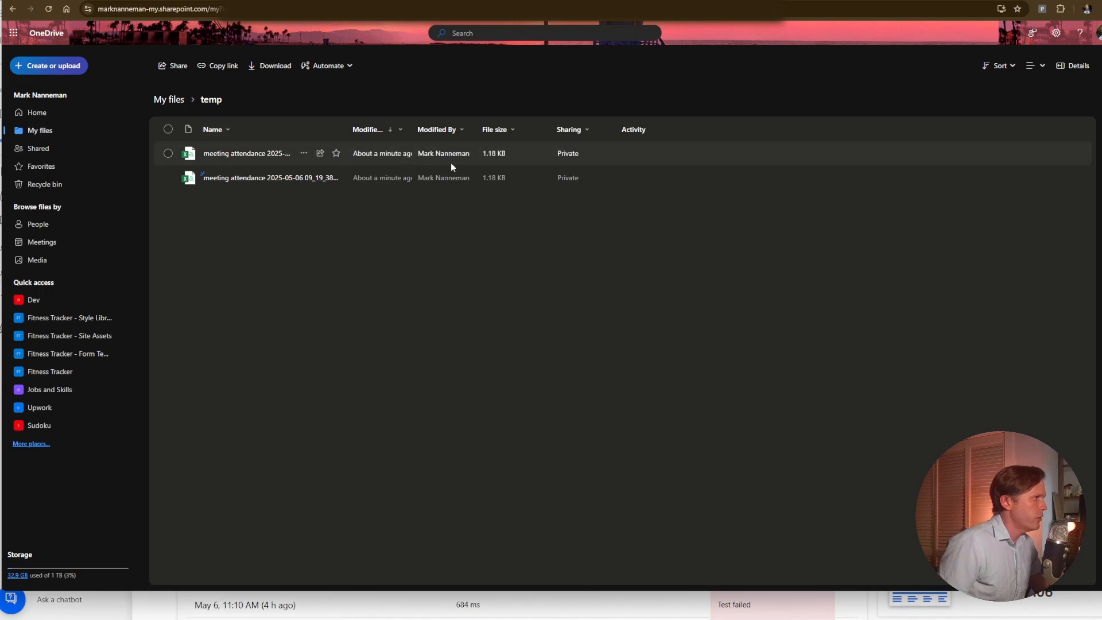
click(294, 149)
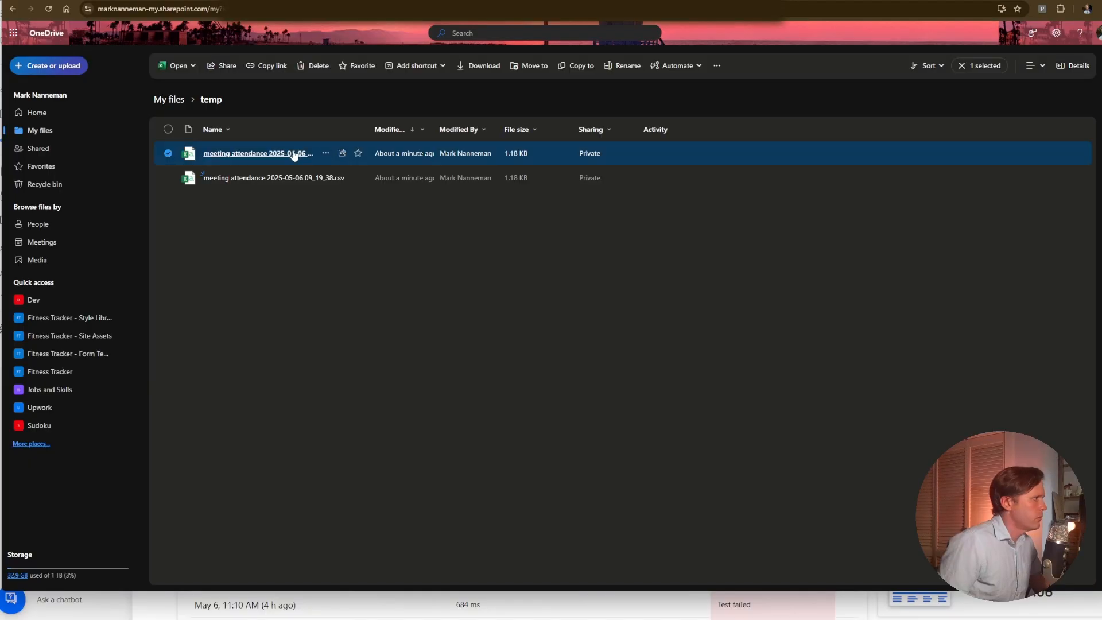
click(293, 153)
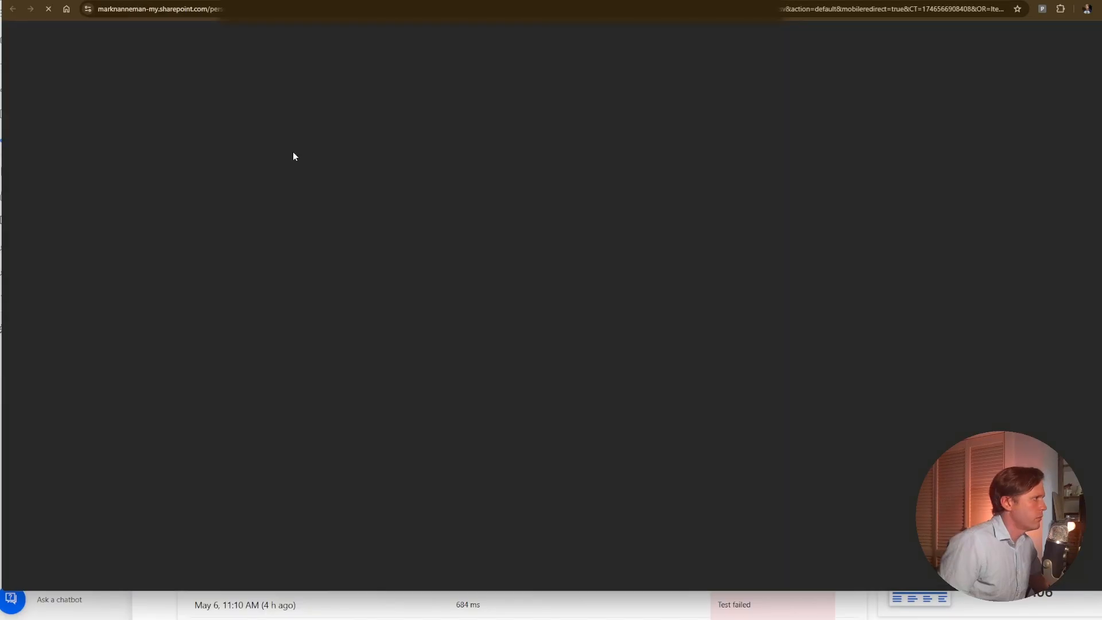